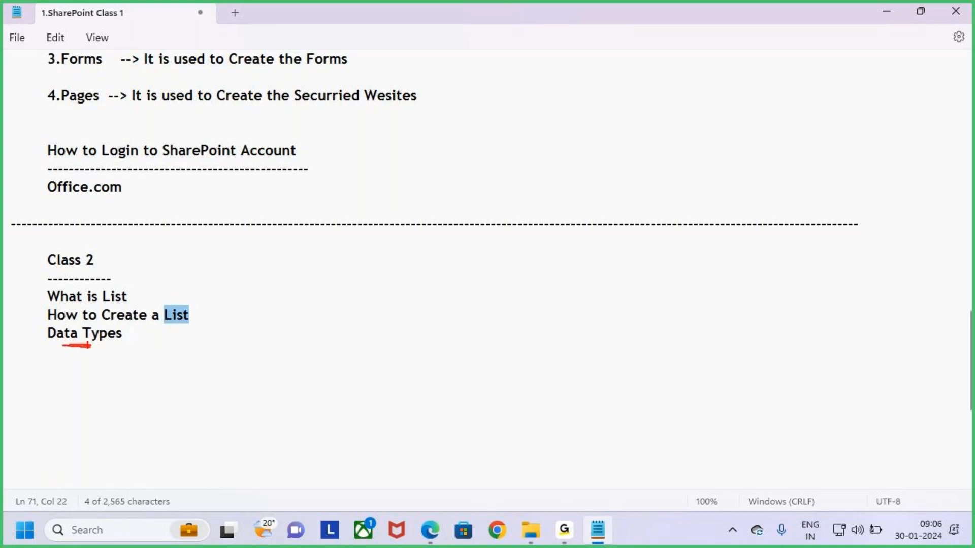
Add indented topic lines 'How to Share the Site' and 'Roles' after Data Types
click(144, 338)
key(Tab)
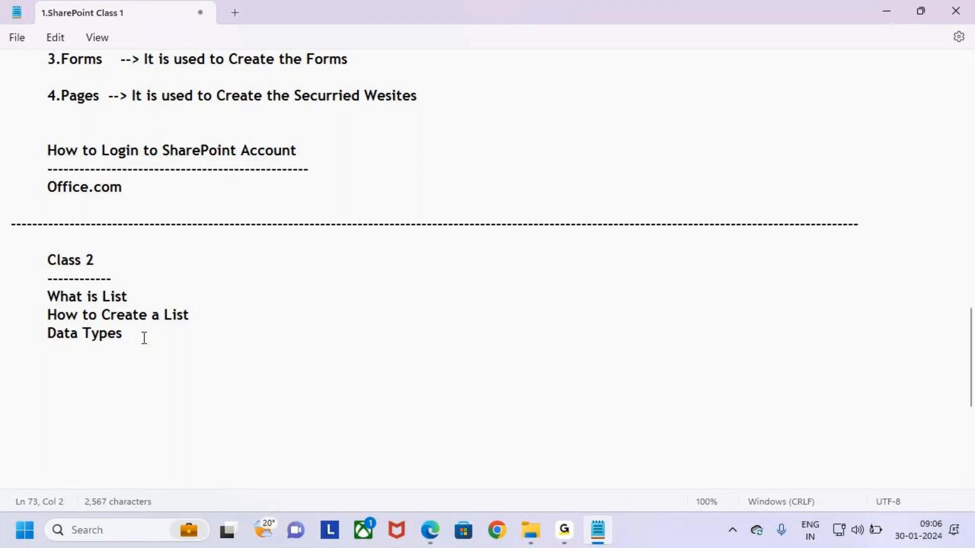
text(How to )
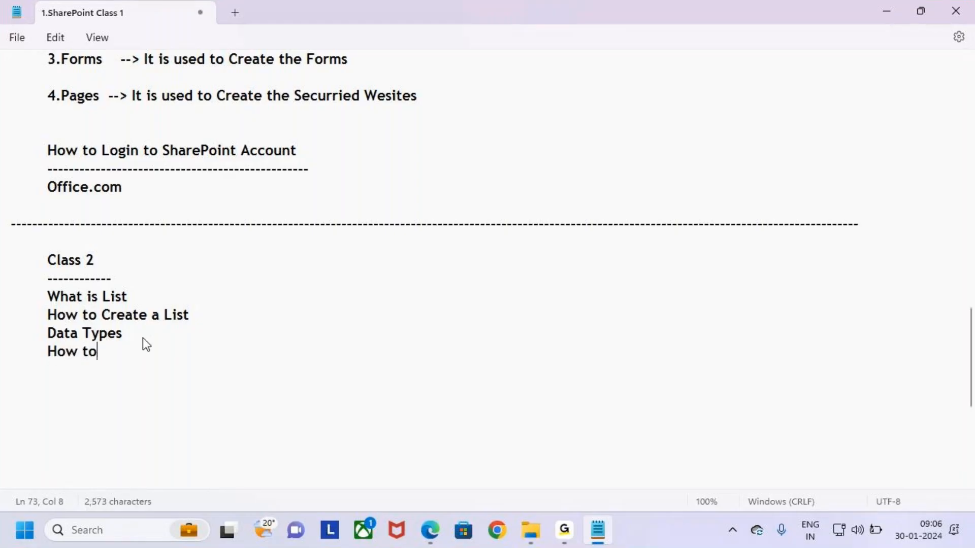
text(Share the )
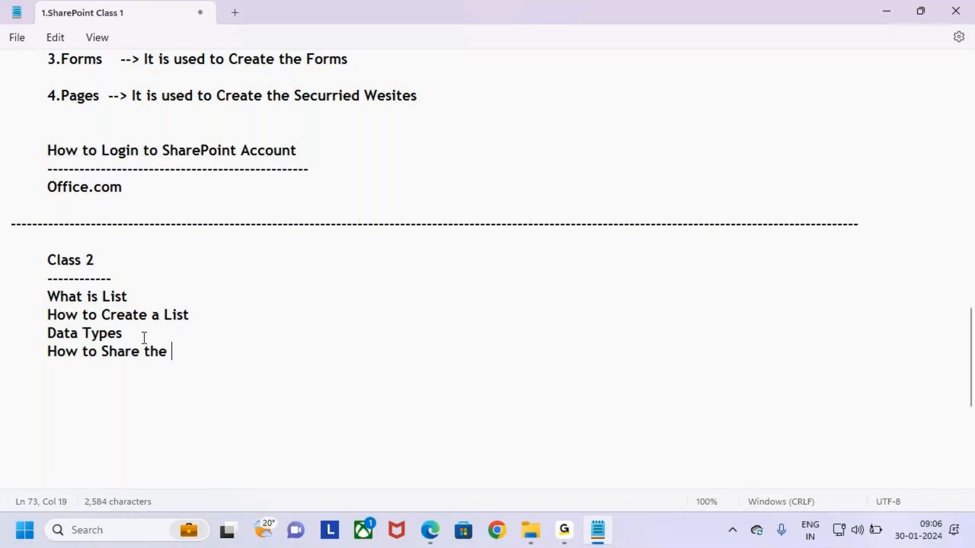
text(Site)
key(Return)
key(Tab)
text(Roles)
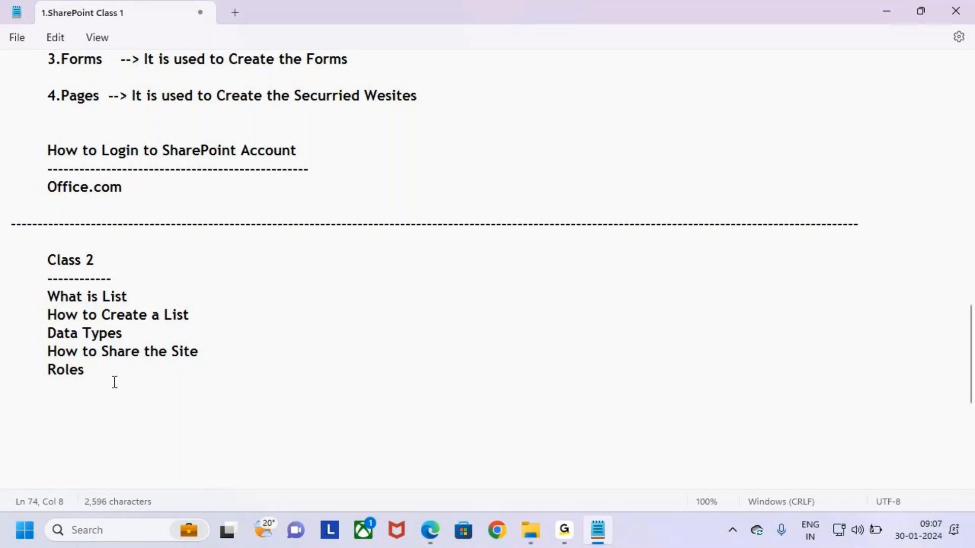
Put a capitalised 'Site' before Roles so the line reads 'Site Roles'
drag(89, 371, 42, 376)
click(41, 371)
text(site)
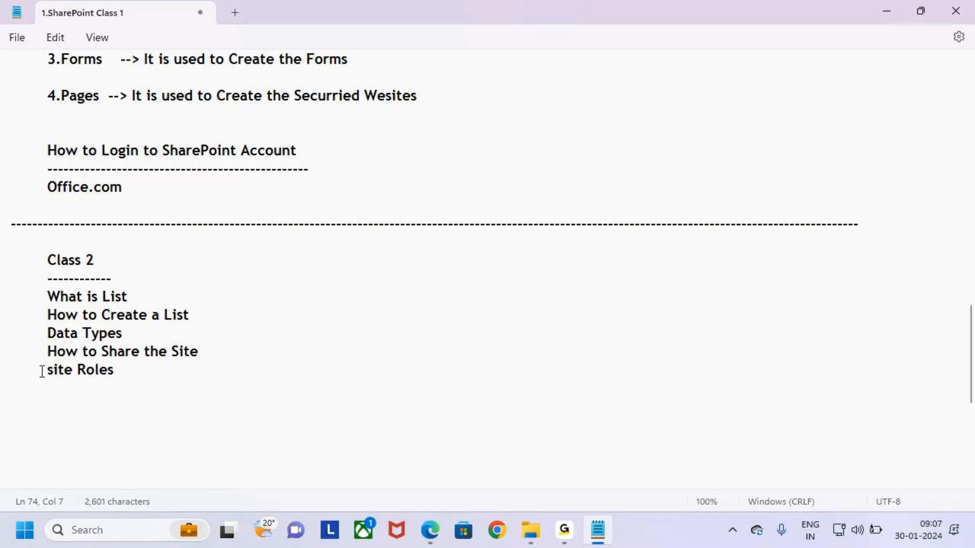
key(Left)
key(Left)
key(Left)
key(Left)
key(Left)
key(BackSpace)
text(S)
Select and review the Site Roles line and the five Class 2 topic lines
click(48, 370)
drag(48, 373, 120, 373)
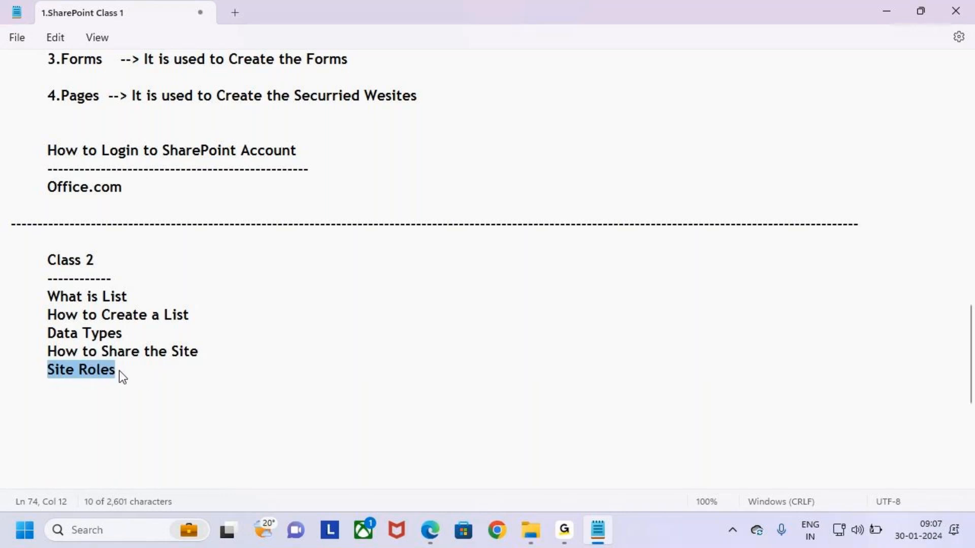
click(108, 375)
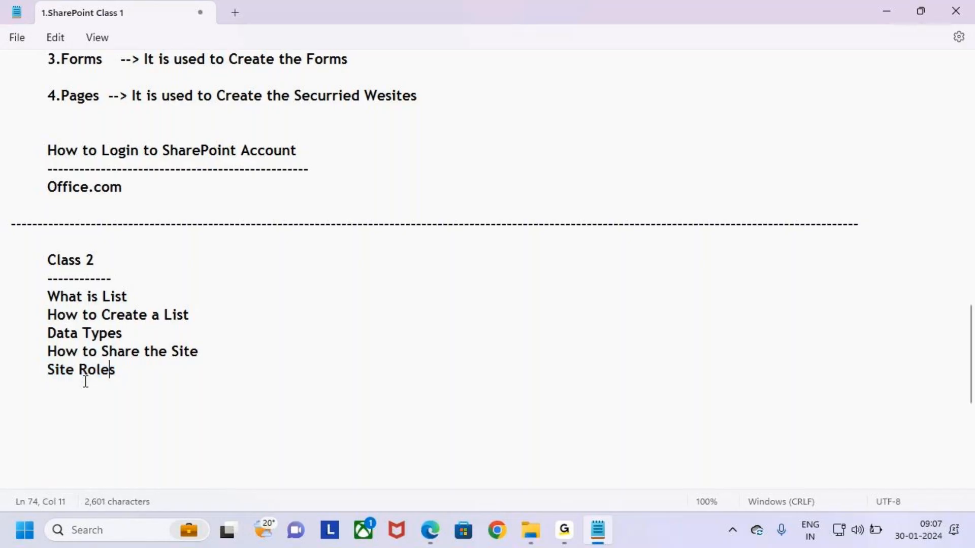
double_click(84, 370)
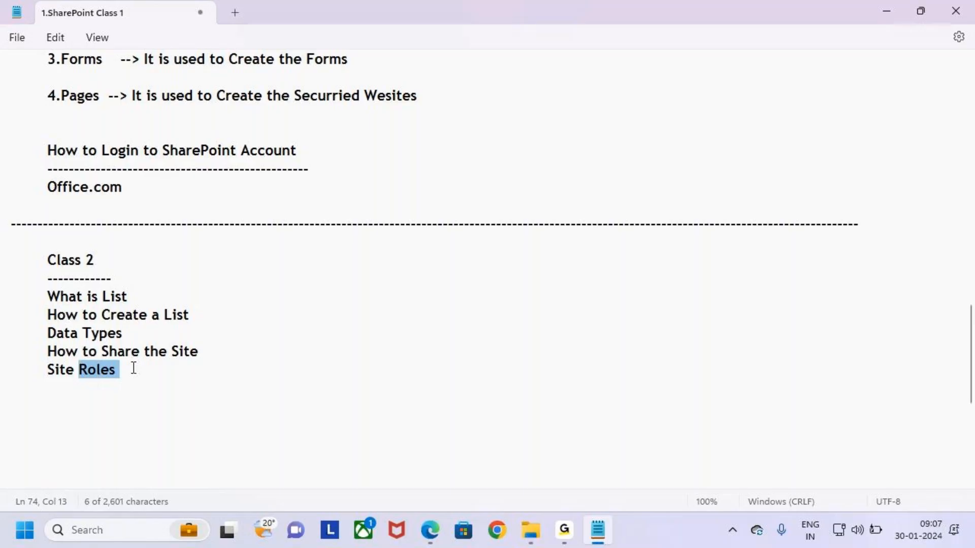
drag(145, 372, 4, 305)
click(151, 374)
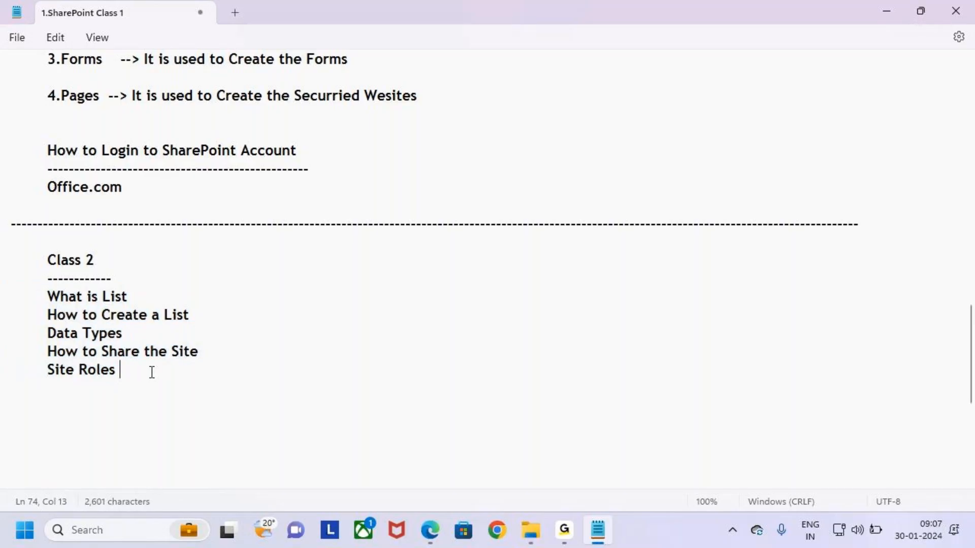
double_click(138, 296)
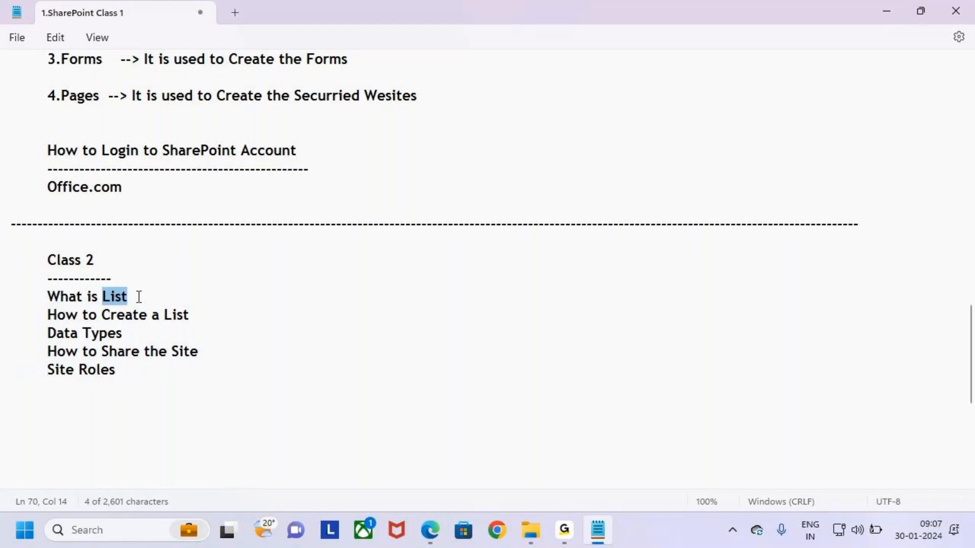
Retype the ending of 'Site Roles' and add blank lines below it
click(143, 370)
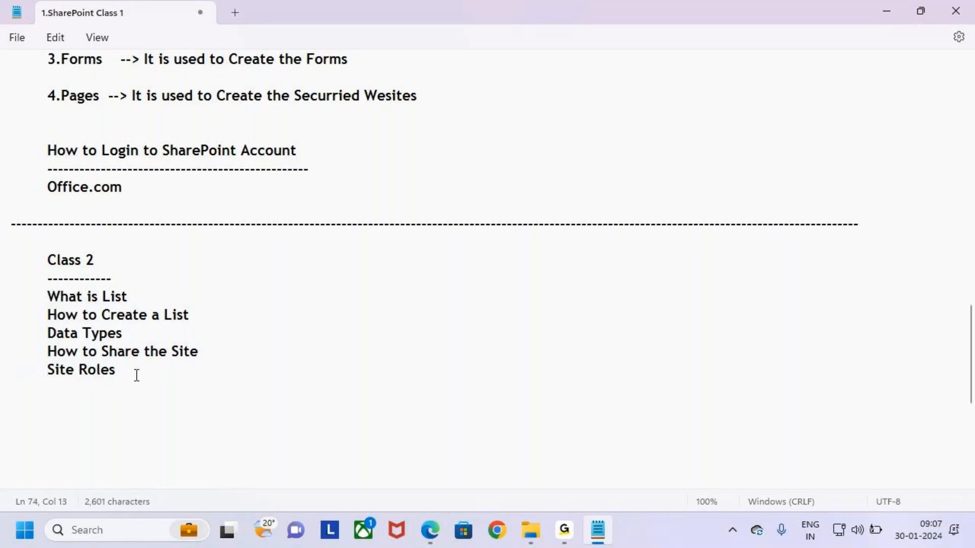
key(BackSpace)
key(BackSpace)
key(BackSpace)
key(BackSpace)
key(BackSpace)
text(ole)
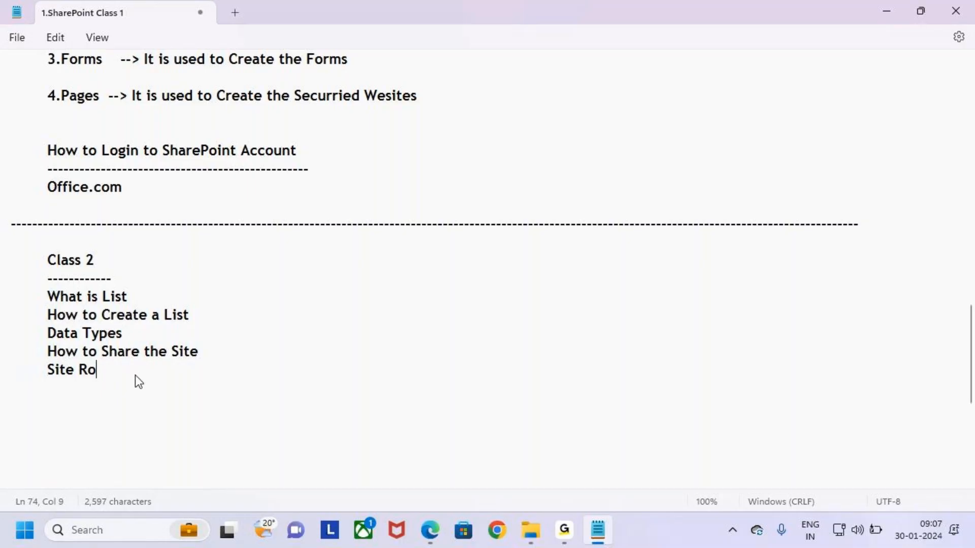
key(Return)
key(Return)
key(Return)
Select the 'What is List' line with its line break, then return after Site Roles
click(145, 298)
drag(132, 302, 50, 293)
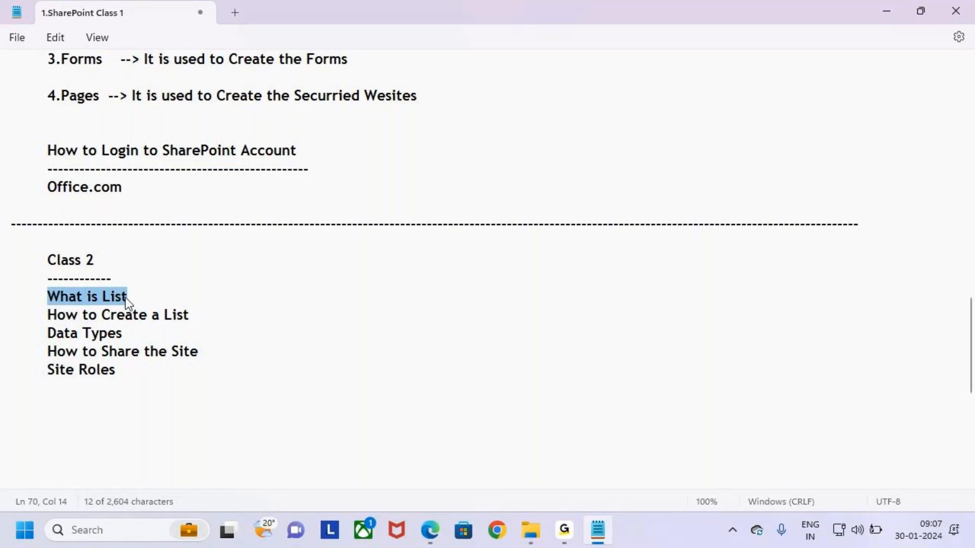
click(141, 296)
drag(142, 296, 47, 300)
key(ctrl+c)
click(134, 376)
Paste a 'What is List' heading below the topics and underline it with dashes
key(BackSpace)
text(s)
key(Return)
key(Return)
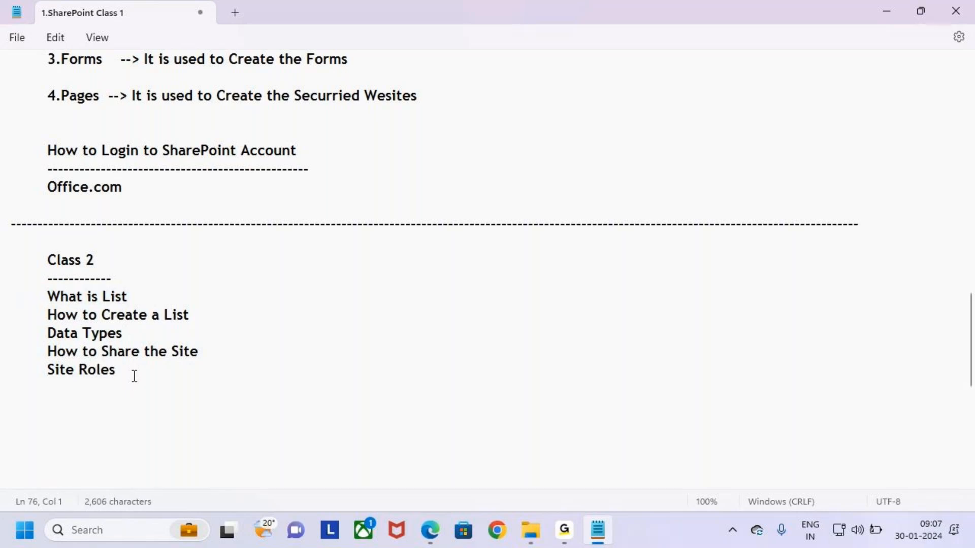
key(ctrl+v)
text(--)
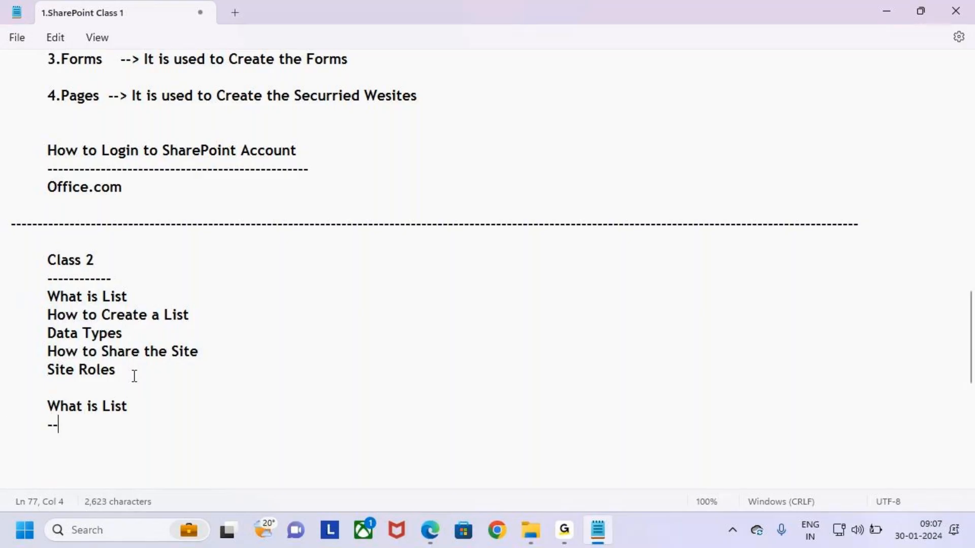
text(----------------------------)
Copy the two-line List definition and paste it under the What is List heading
scroll(134, 378, up, 5)
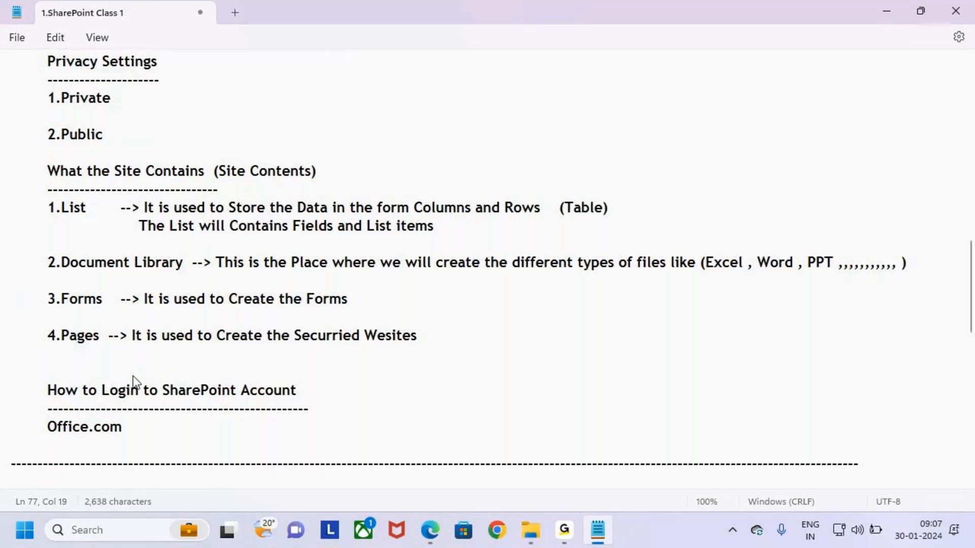
drag(438, 261, 2, 249)
key(ctrl+c)
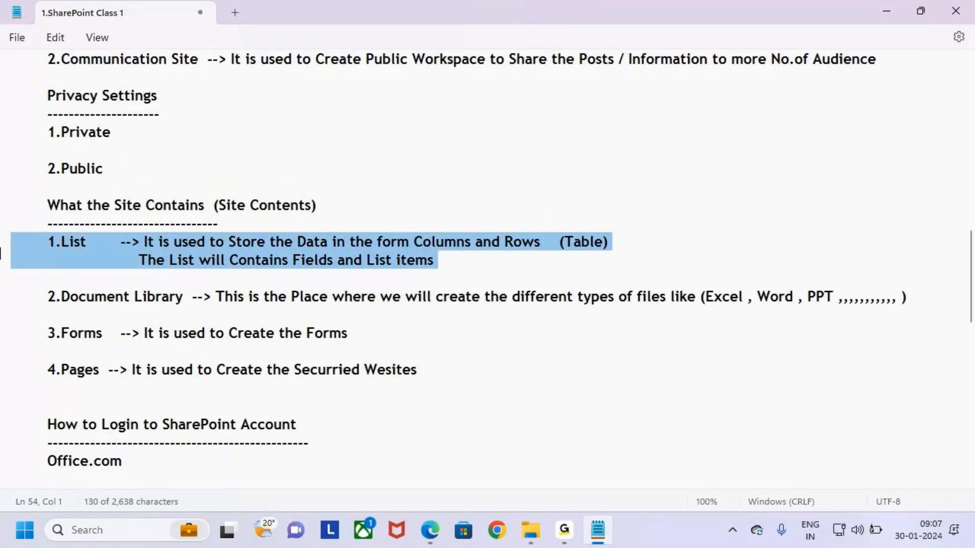
scroll(114, 292, down, 6)
click(75, 394)
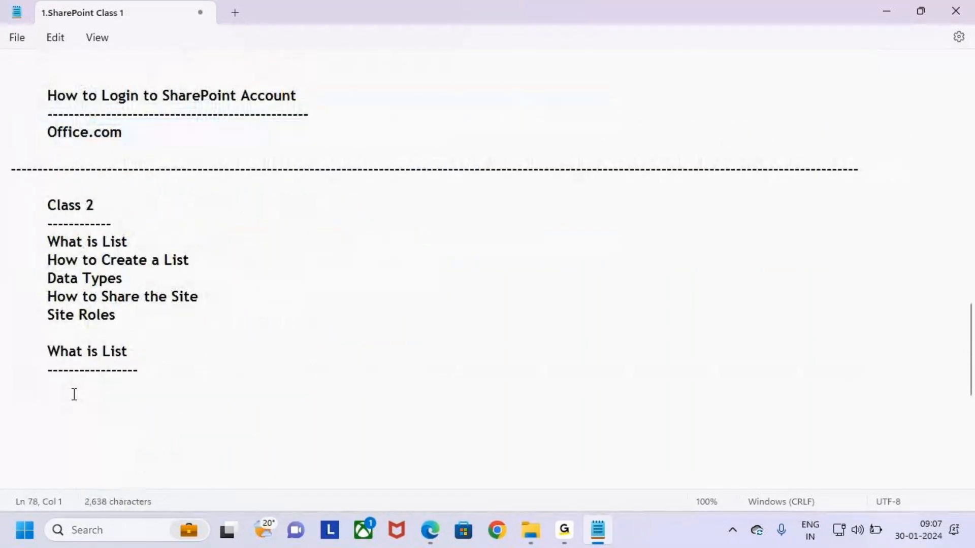
key(ctrl+v)
scroll(134, 383, down, 2)
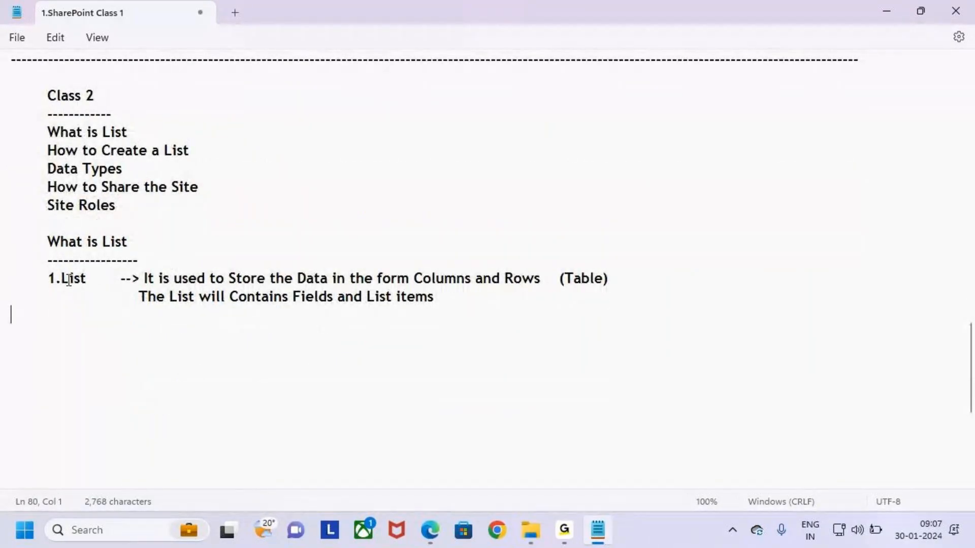
drag(56, 278, 518, 282)
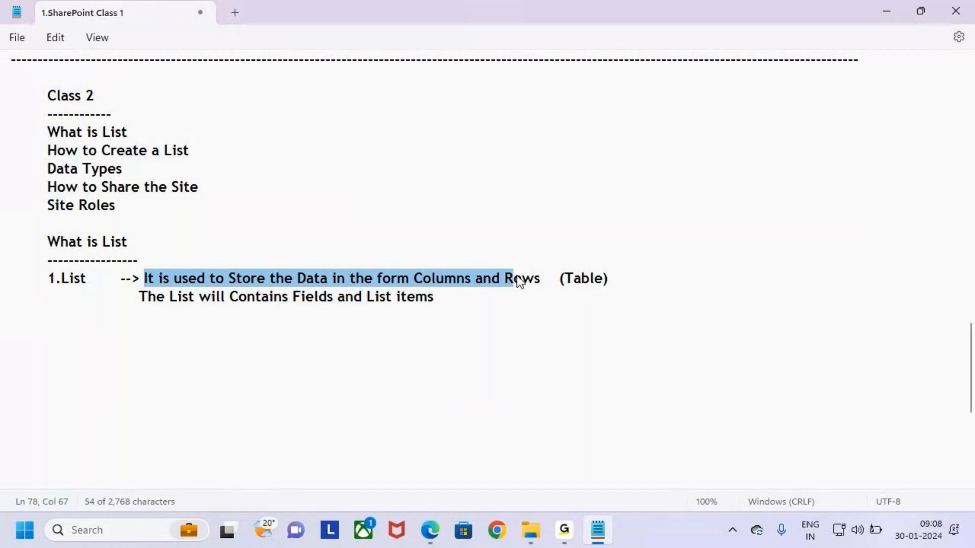
click(555, 282)
key(ctrl+2)
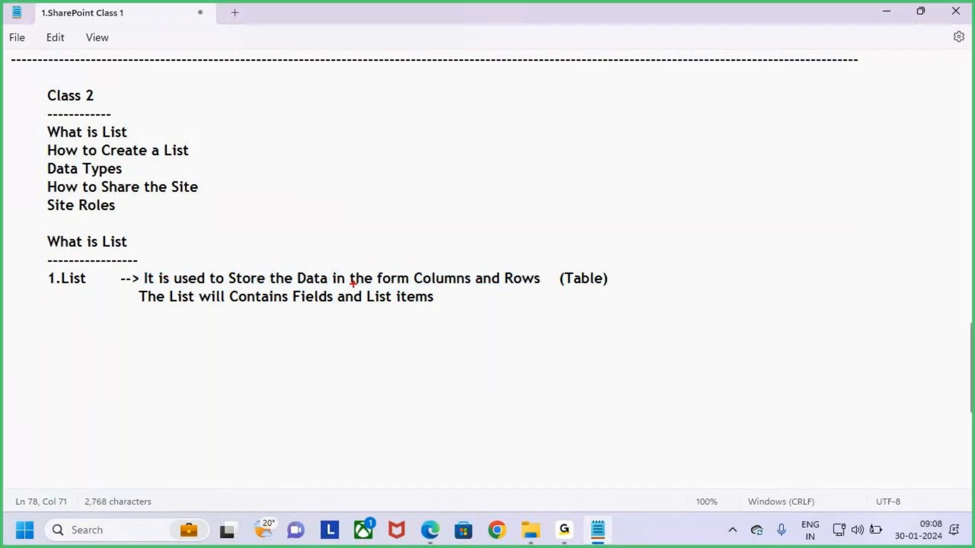
drag(312, 287, 345, 288)
drag(643, 133, 827, 249)
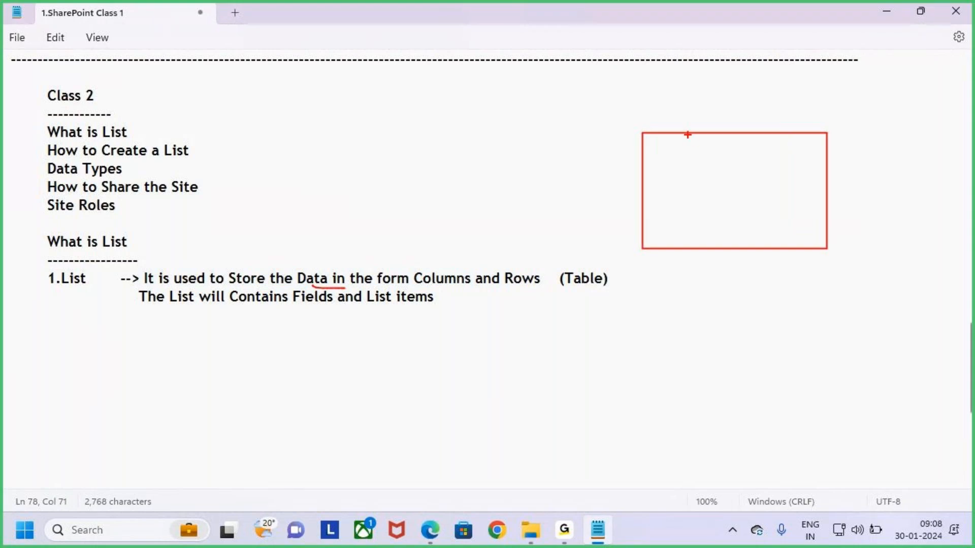
drag(686, 134, 685, 250)
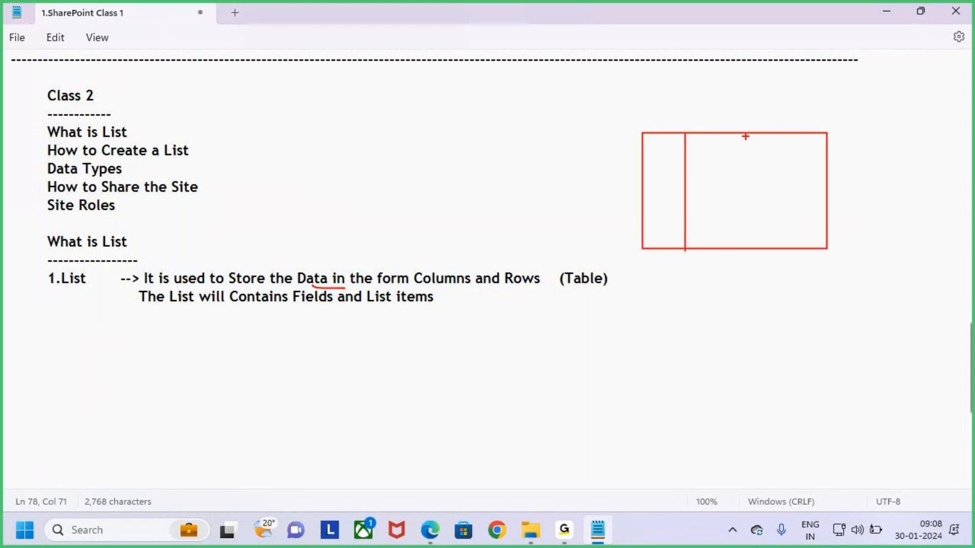
drag(744, 133, 744, 250)
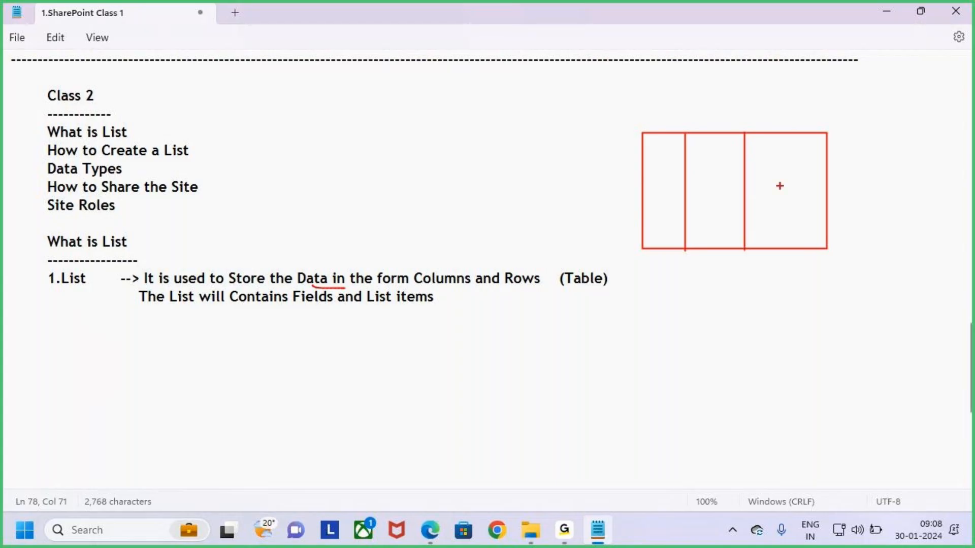
drag(795, 133, 795, 243)
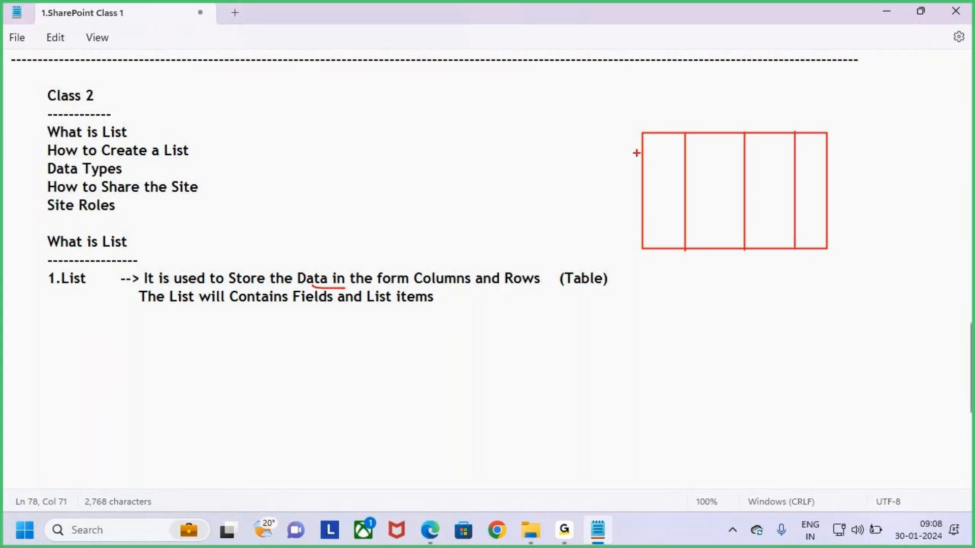
drag(637, 150, 828, 150)
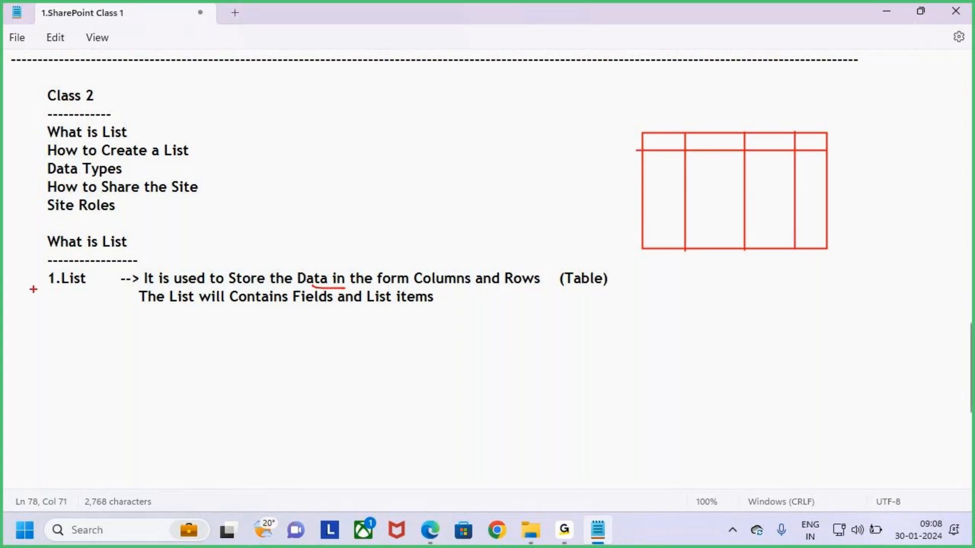
mouse_move(76, 289)
mouse_down()
mouse_move(104, 274)
mouse_move(49, 262)
mouse_move(69, 290)
mouse_up()
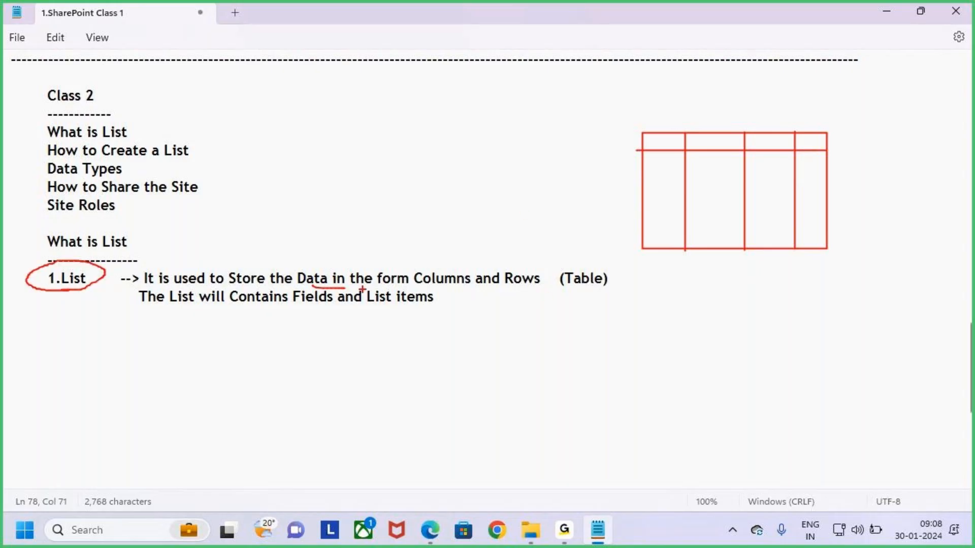
mouse_move(507, 294)
mouse_down()
mouse_move(583, 280)
mouse_move(628, 288)
mouse_up()
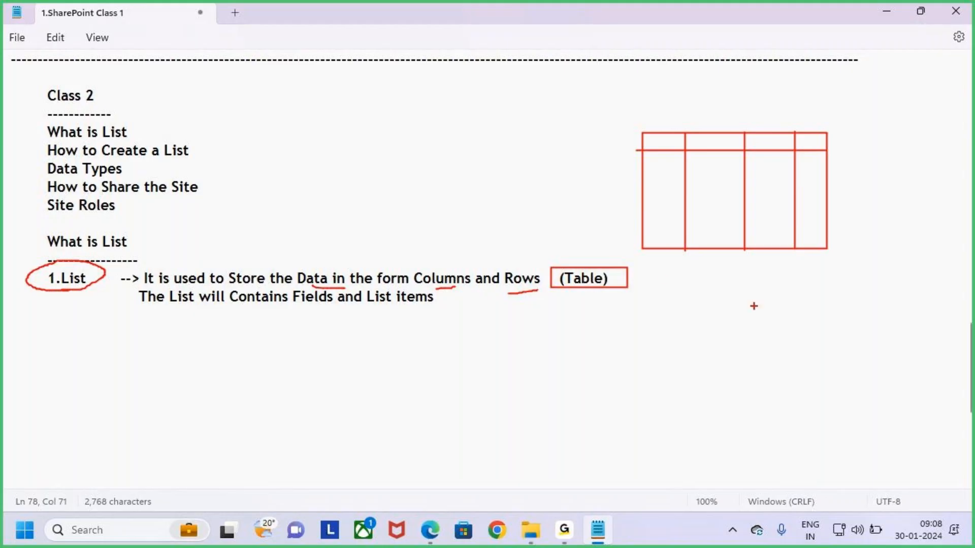
drag(435, 289, 542, 291)
mouse_move(576, 250)
mouse_down()
mouse_move(589, 277)
mouse_move(610, 255)
mouse_up()
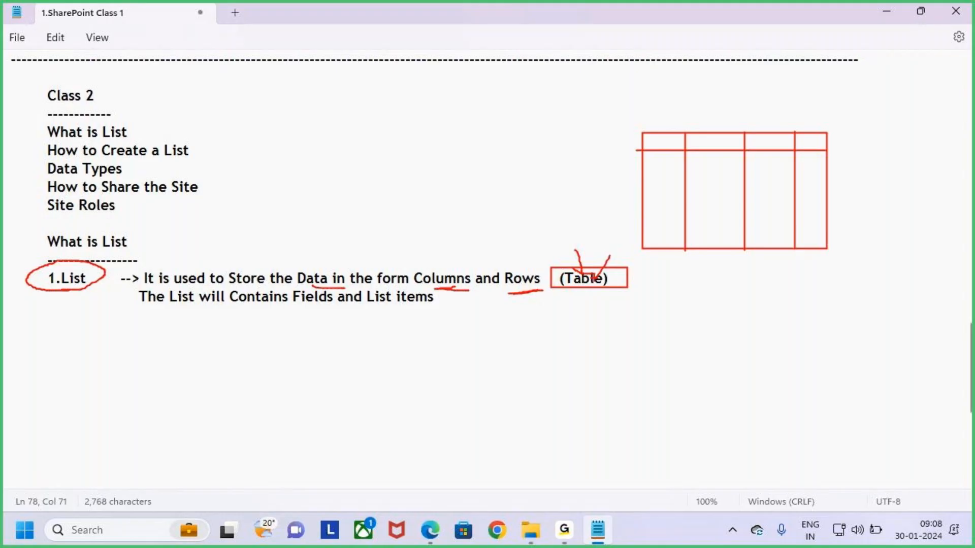
key(Escape)
click(436, 309)
key(ctrl+2)
mouse_move(551, 262)
mouse_down()
mouse_move(618, 295)
mouse_move(198, 197)
mouse_move(80, 269)
mouse_move(122, 255)
mouse_up()
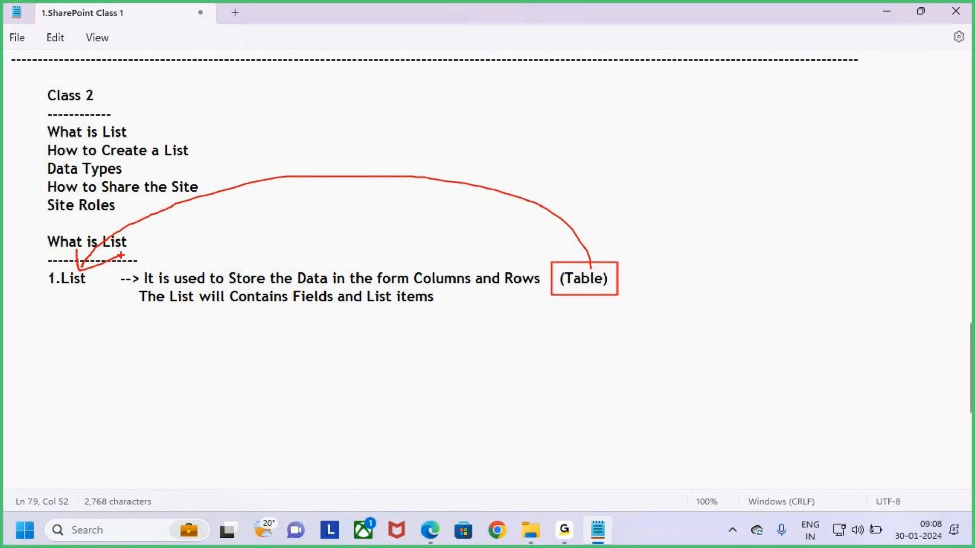
key(Escape)
drag(49, 278, 90, 282)
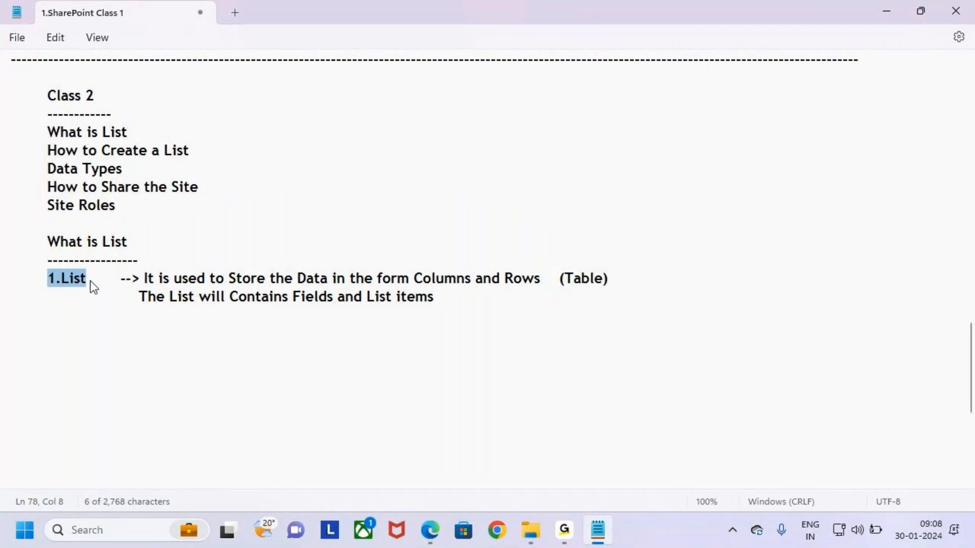
Box Fields and List items in red and draw an arrow linking List items to Rows
click(170, 315)
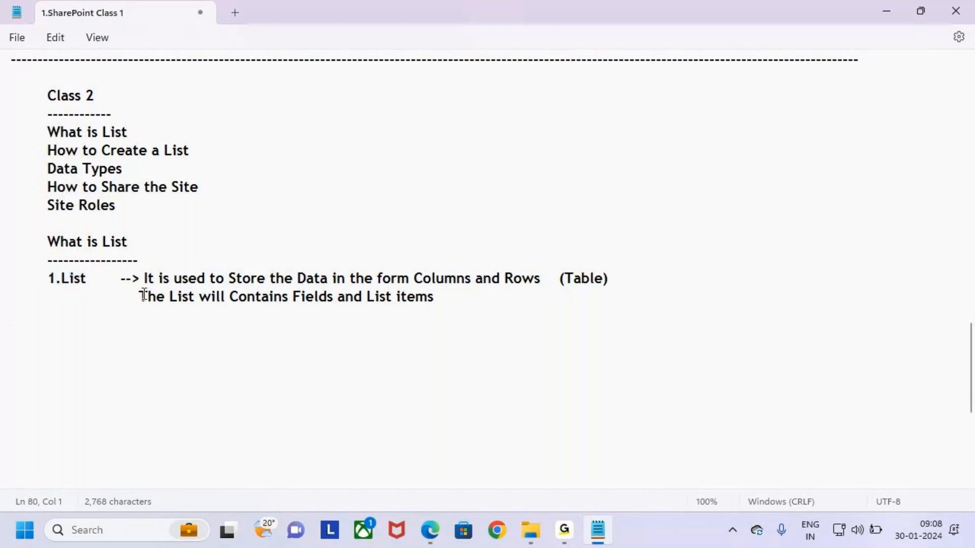
drag(134, 297, 199, 299)
drag(293, 297, 446, 298)
click(367, 297)
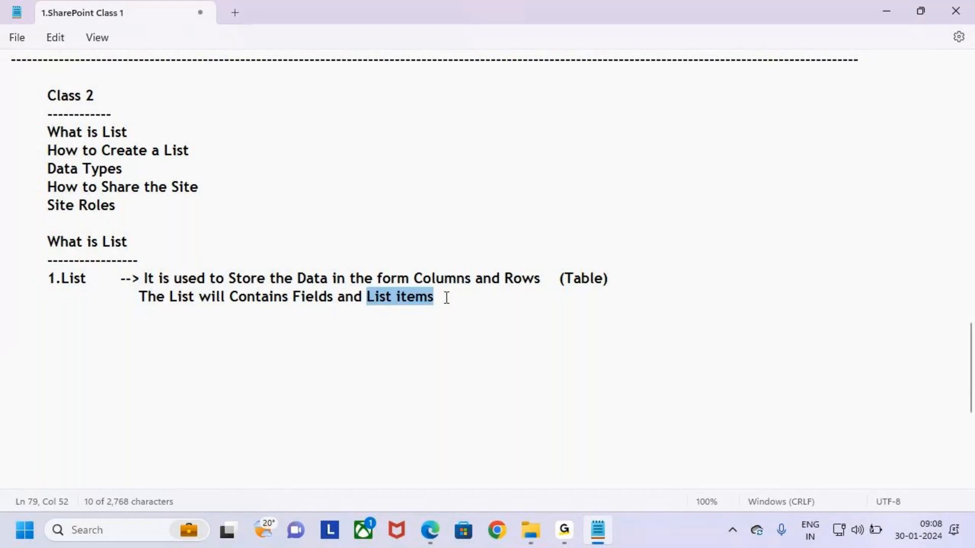
click(448, 298)
key(ctrl+2)
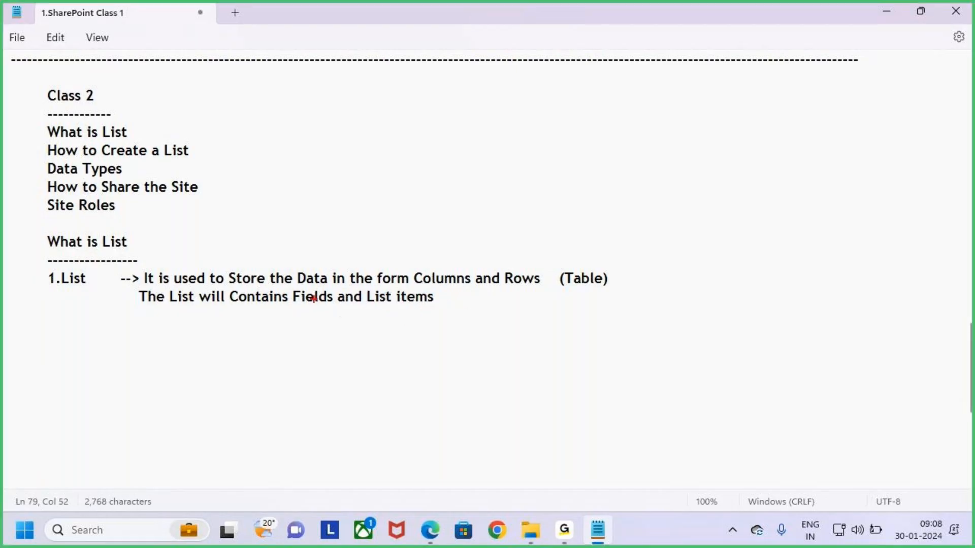
mouse_move(286, 288)
mouse_down()
mouse_move(336, 308)
mouse_move(337, 209)
mouse_move(414, 213)
mouse_move(433, 267)
mouse_move(442, 260)
mouse_move(437, 278)
mouse_up()
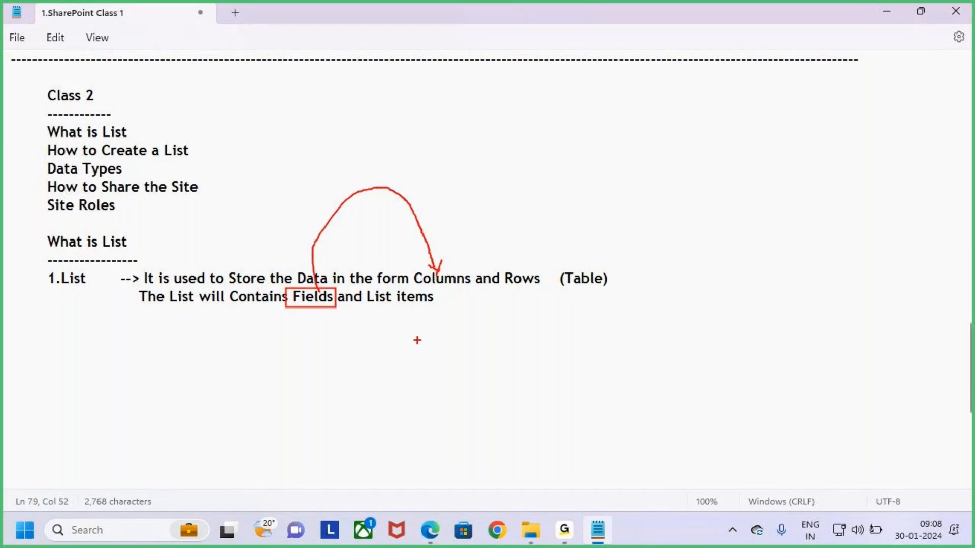
mouse_move(364, 289)
mouse_down()
mouse_move(438, 307)
mouse_move(447, 348)
mouse_move(531, 293)
mouse_up()
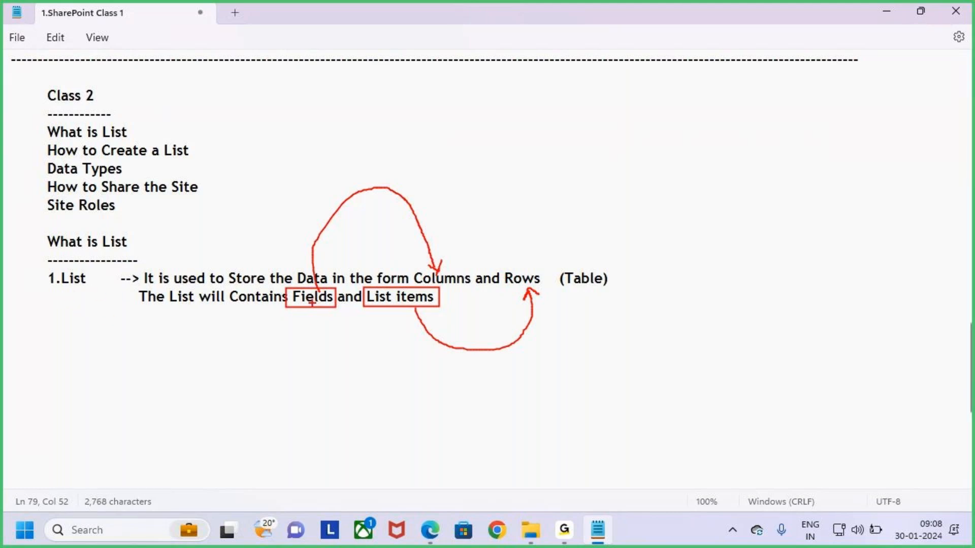
drag(307, 312, 306, 335)
key(Escape)
Select the List definition, then box the 1.List heading in red
mouse_move(451, 298)
mouse_down()
mouse_move(263, 307)
mouse_move(2, 289)
mouse_move(1, 281)
mouse_up()
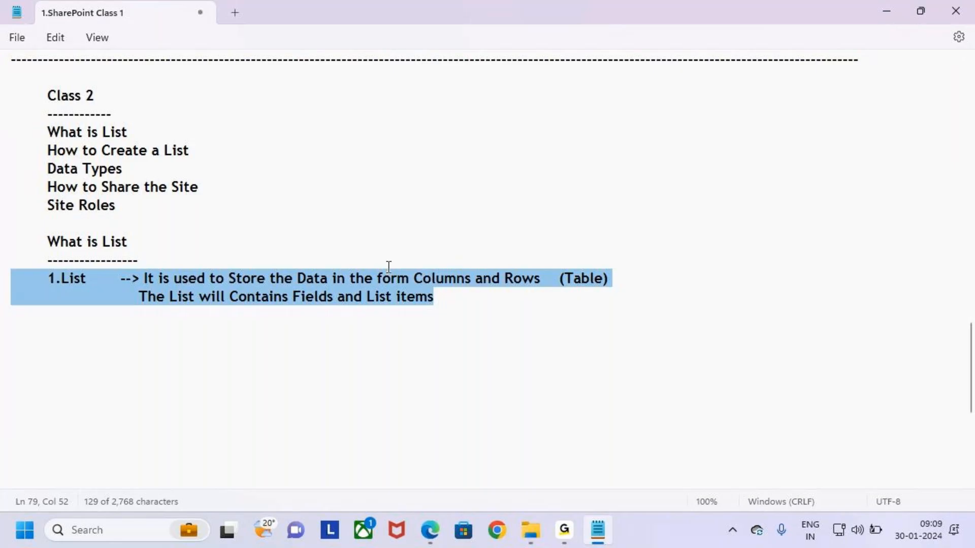
click(447, 306)
key(ctrl+2)
drag(37, 266, 93, 290)
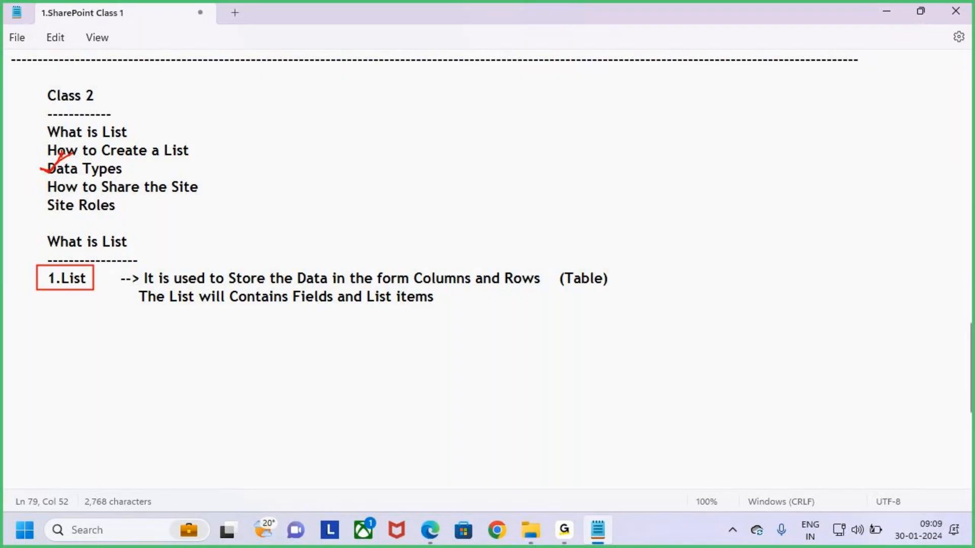
key(Escape)
Type an indented Office.com note on a new line below the List definition
mouse_move(438, 298)
mouse_down()
mouse_move(260, 291)
mouse_move(2, 249)
mouse_up()
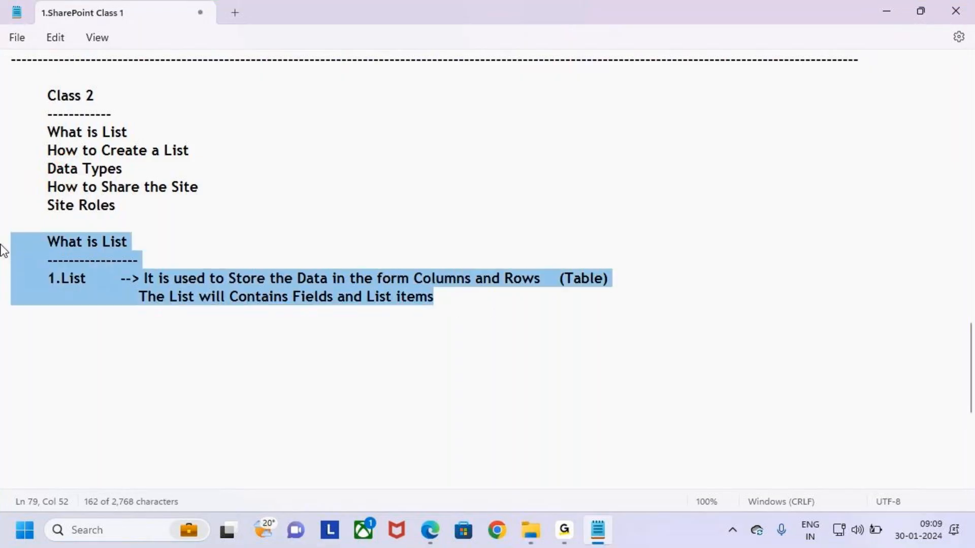
click(465, 301)
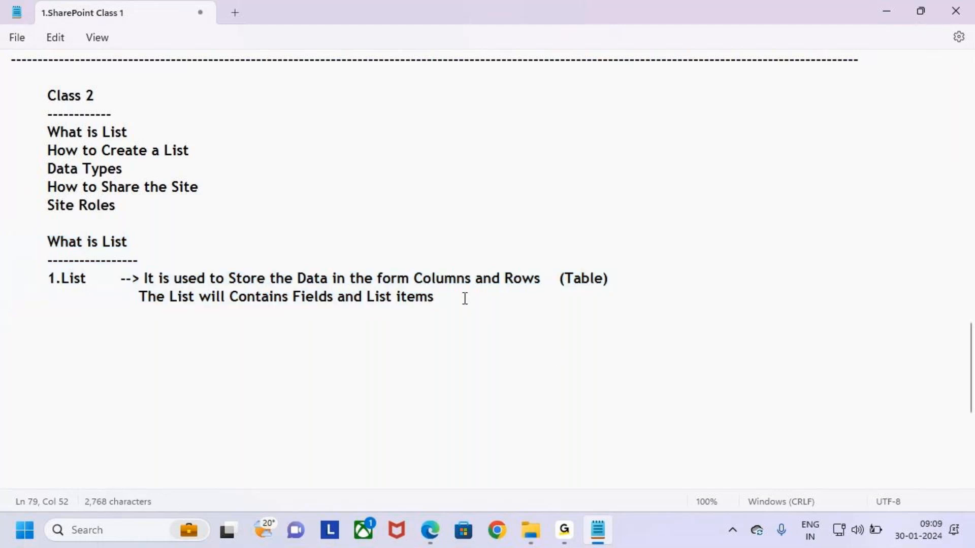
key(Return)
key(Return)
key(Tab)
text(0)
text(ffice)
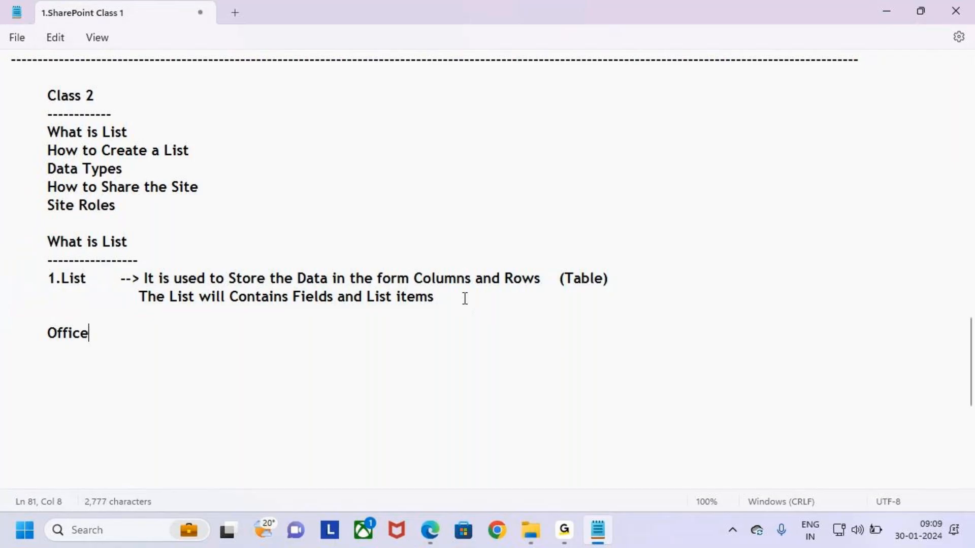
text(.com)
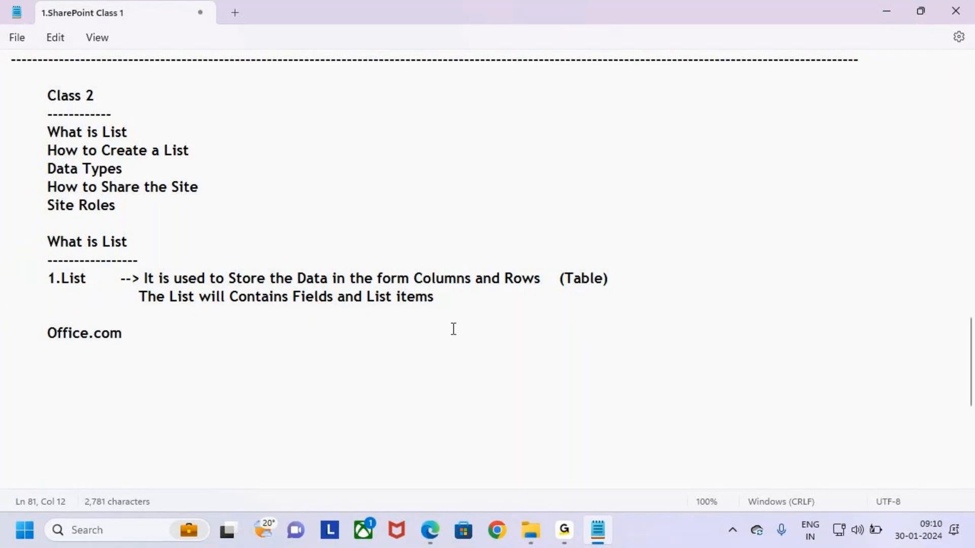
drag(133, 334, 35, 334)
Switch to Edge and load office.com in a new tab
click(152, 338)
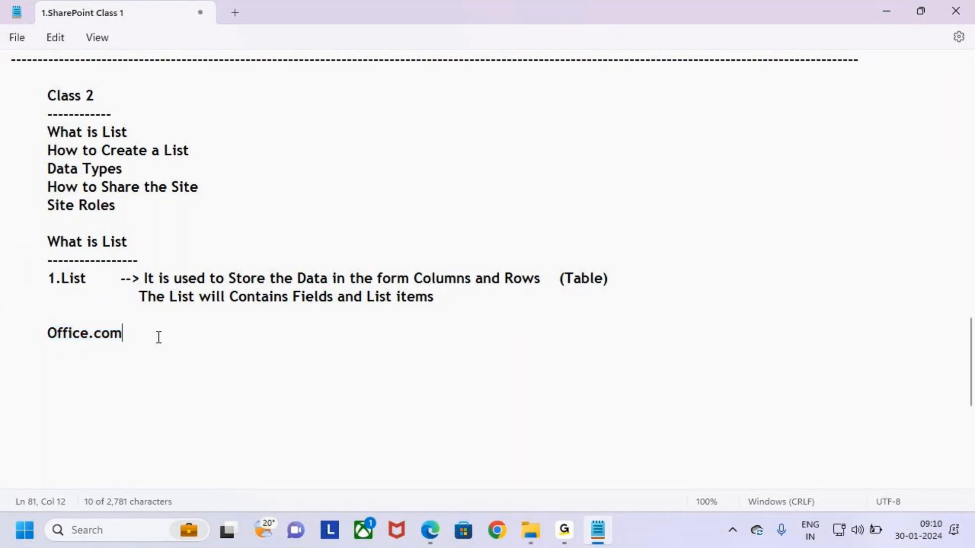
drag(157, 337, 41, 339)
click(410, 395)
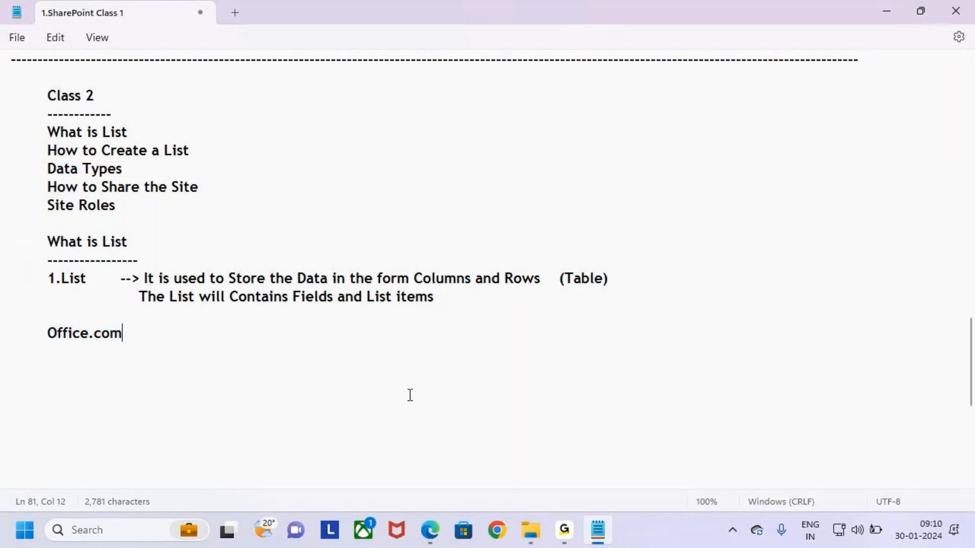
click(435, 537)
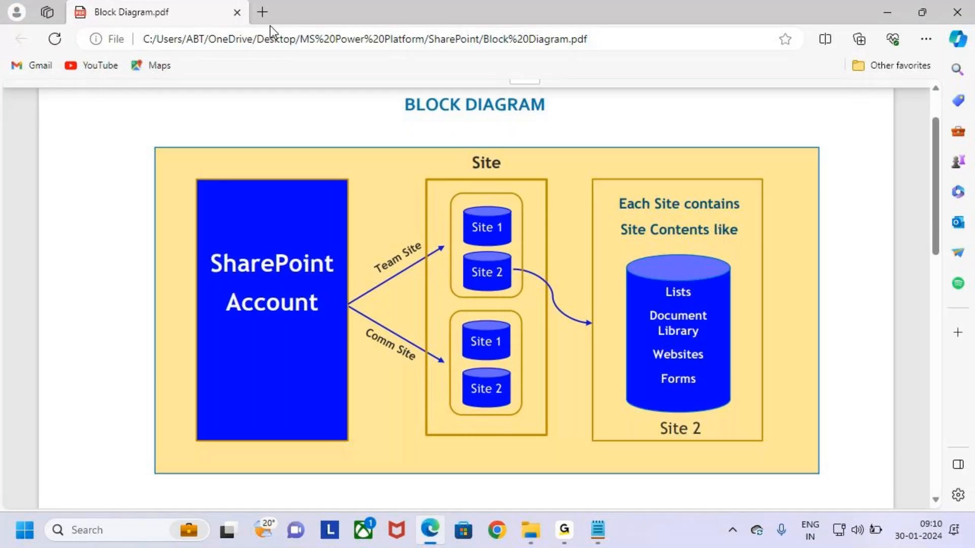
click(262, 12)
click(261, 38)
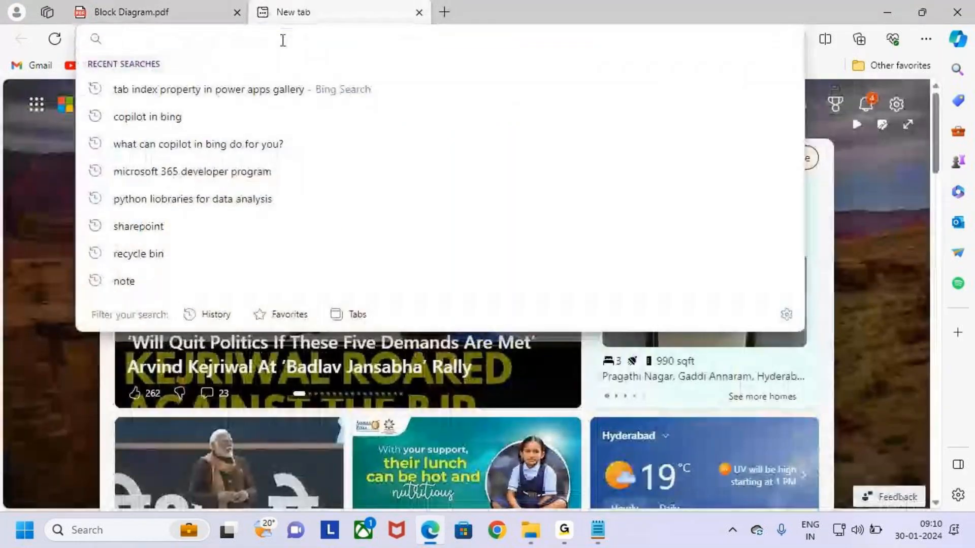
text(office.com)
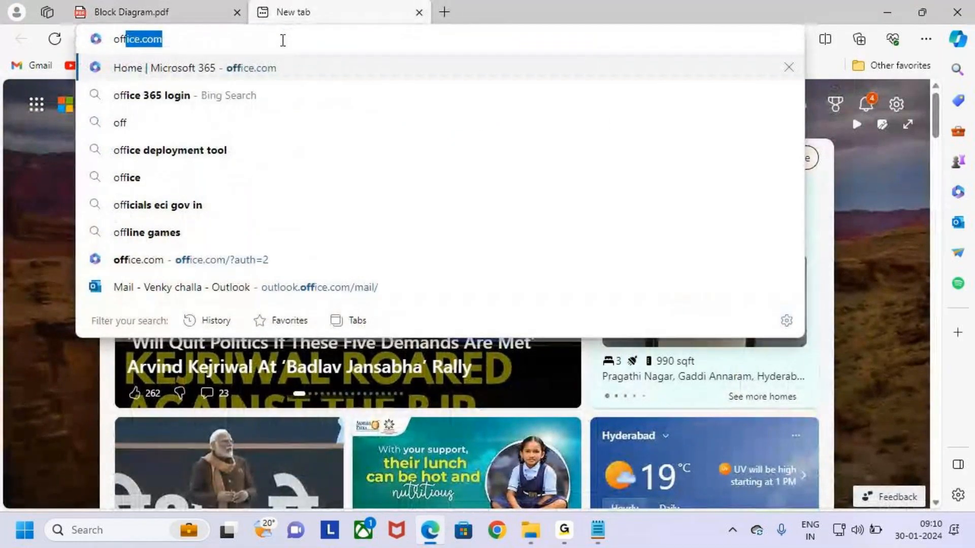
key(Return)
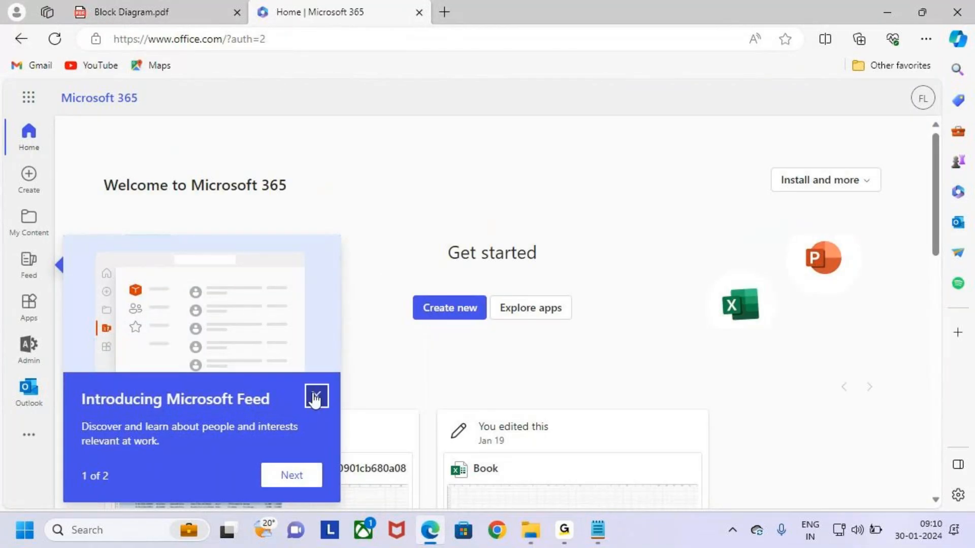
Dismiss the Microsoft Feed intro and mark the Microsoft 365 title and app launcher in red
click(316, 396)
drag(56, 84, 145, 112)
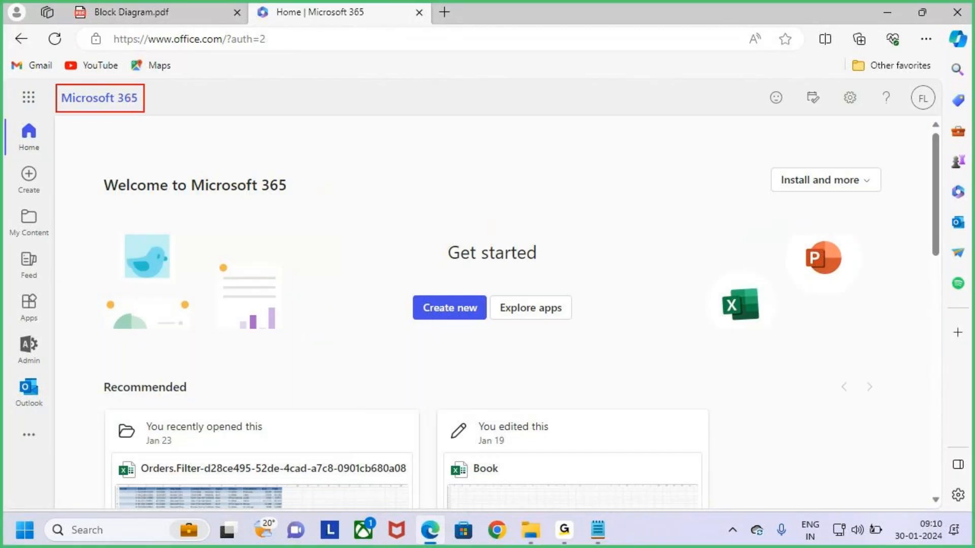
drag(112, 54, 101, 110)
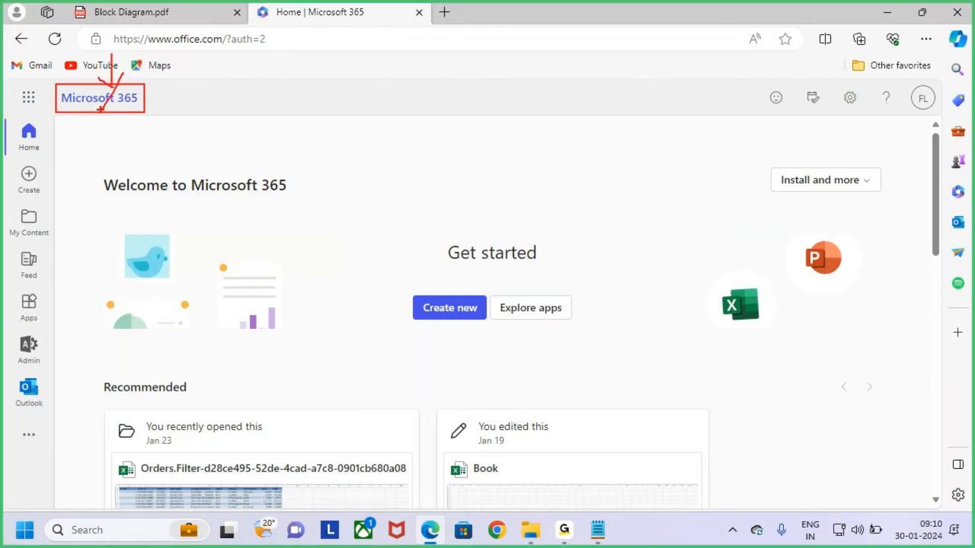
key(Escape)
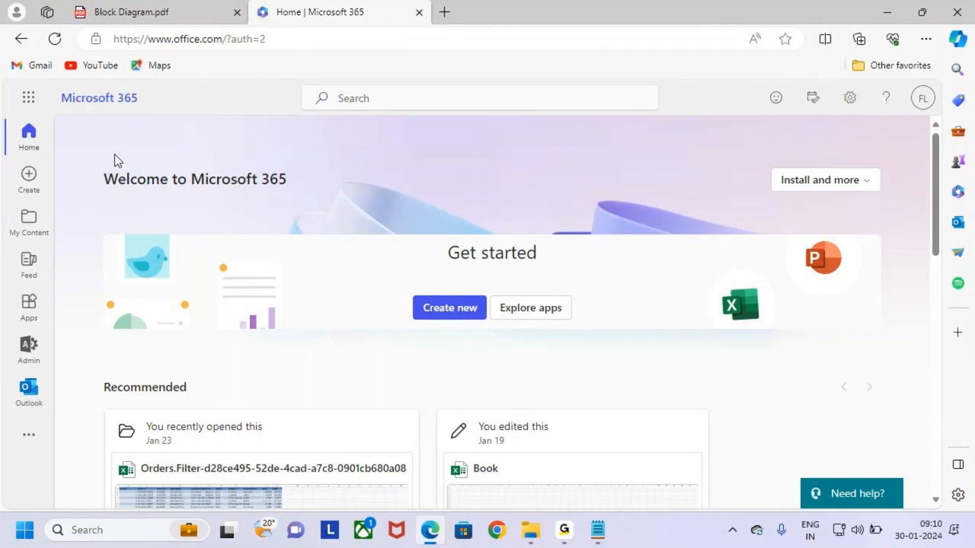
key(ctrl+2)
drag(12, 81, 51, 115)
key(Escape)
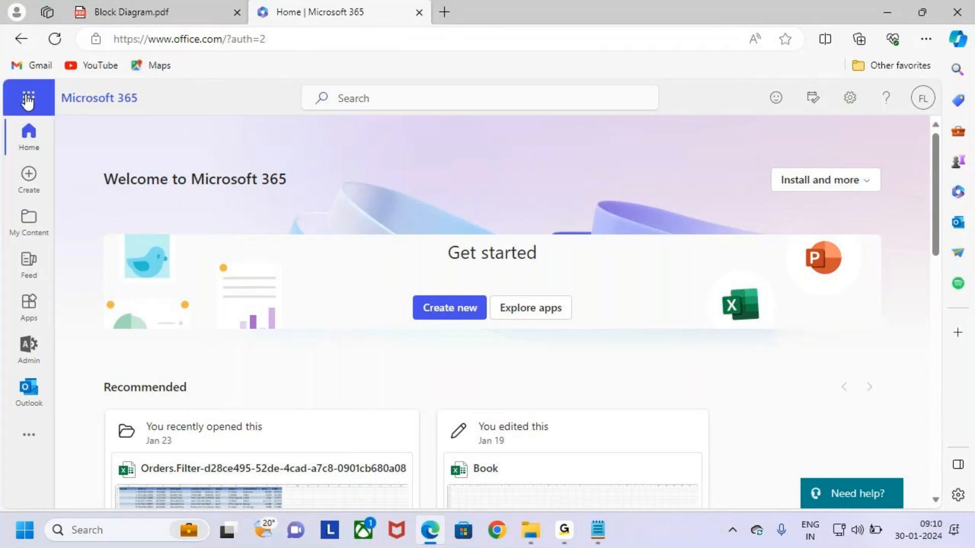
Open the app launcher and box the available Microsoft 365 apps in red
click(28, 100)
key(ctrl+2)
drag(23, 171, 229, 356)
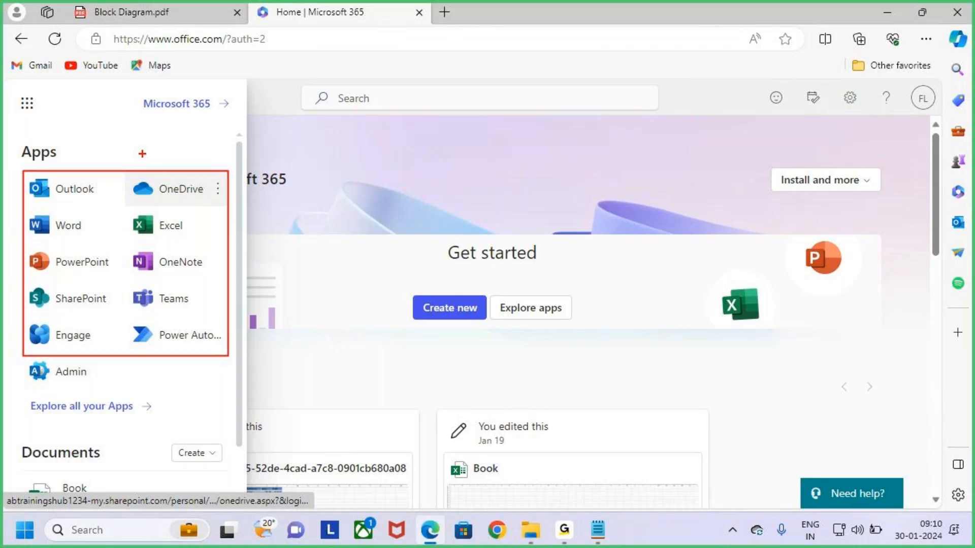
drag(116, 144, 116, 165)
drag(102, 155, 120, 184)
key(Escape)
Highlight the SharePoint app within the apps list in red
key(ctrl+2)
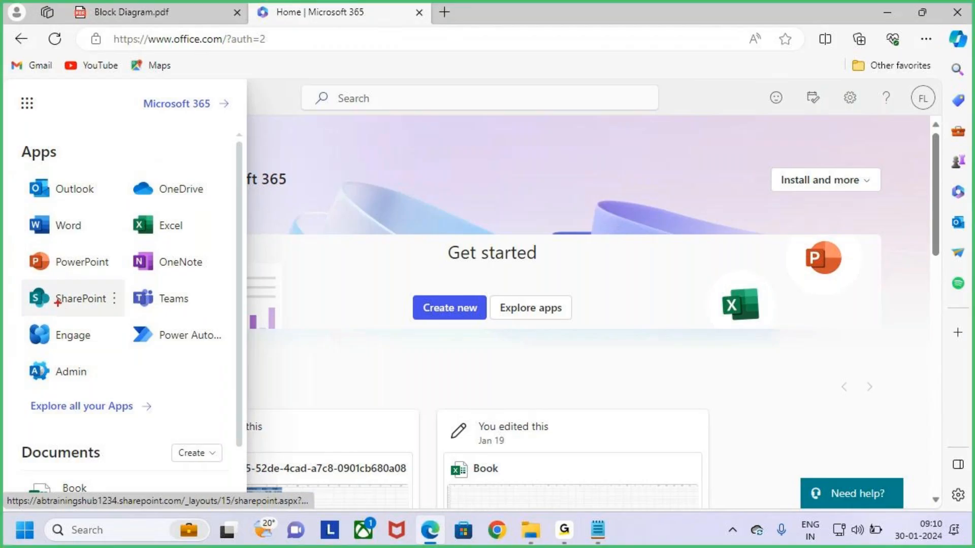
drag(21, 279, 122, 318)
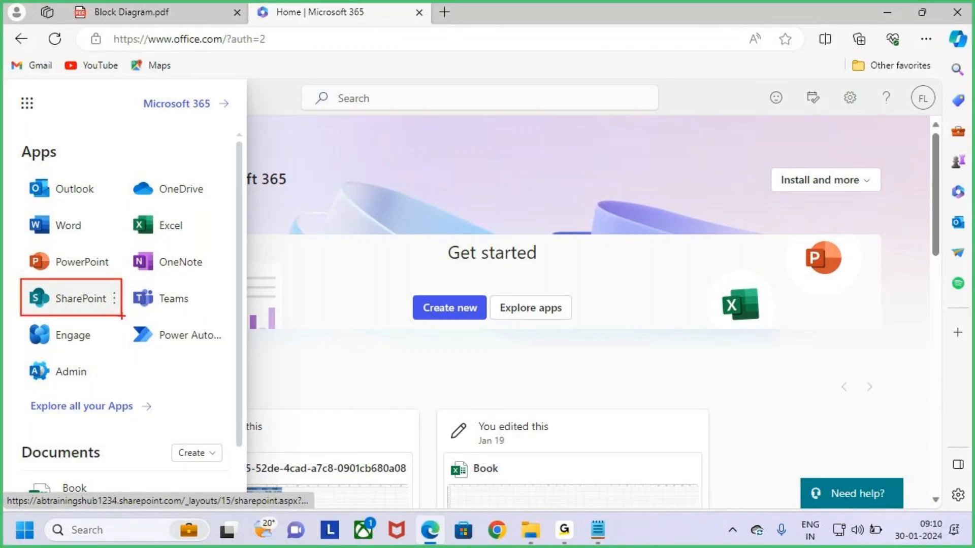
mouse_move(22, 172)
mouse_down()
mouse_move(84, 270)
mouse_move(163, 350)
mouse_move(222, 386)
mouse_up()
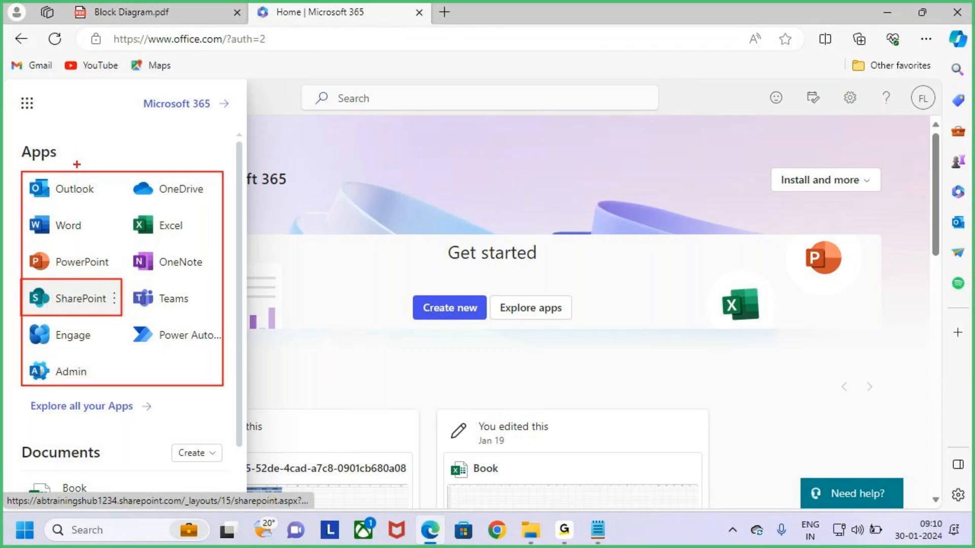
drag(84, 302, 130, 229)
mouse_move(381, 199)
mouse_down()
mouse_move(357, 200)
mouse_move(391, 223)
mouse_move(309, 255)
mouse_up()
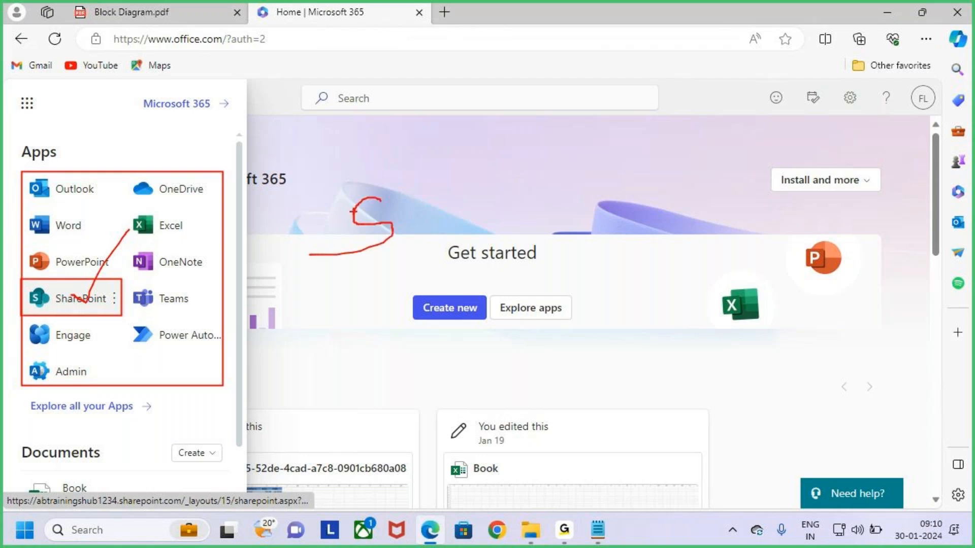
key(Escape)
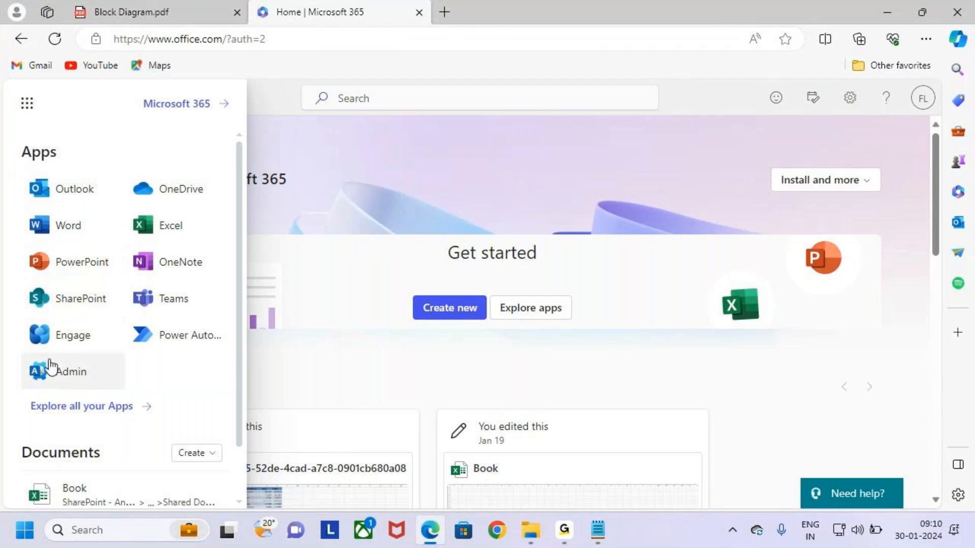
Close the apps list and mark the Microsoft 365 search box in red
click(371, 182)
key(ctrl+2)
drag(314, 85, 585, 122)
key(Escape)
Search for 'sharePoint', mark the SharePoint result, and open it
click(369, 95)
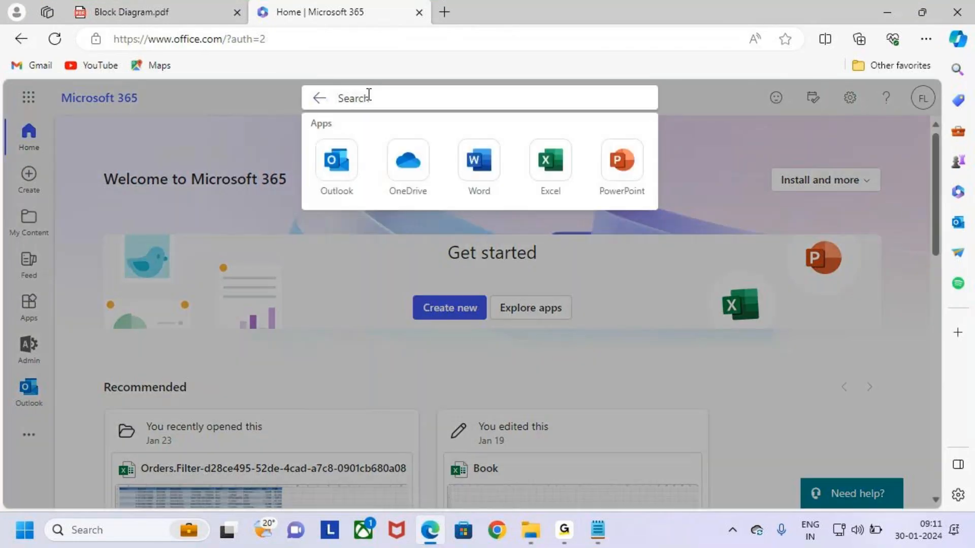
text(sharePoint)
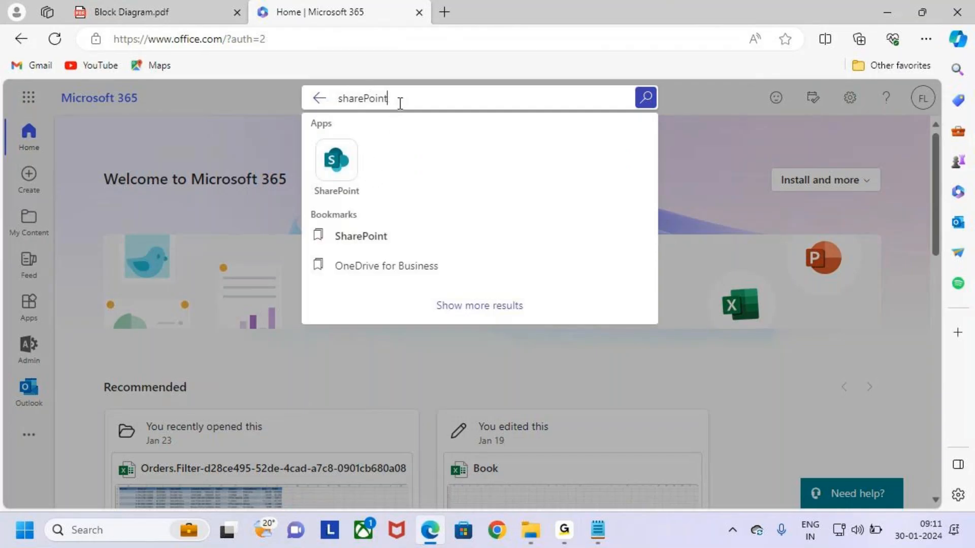
drag(318, 140, 362, 191)
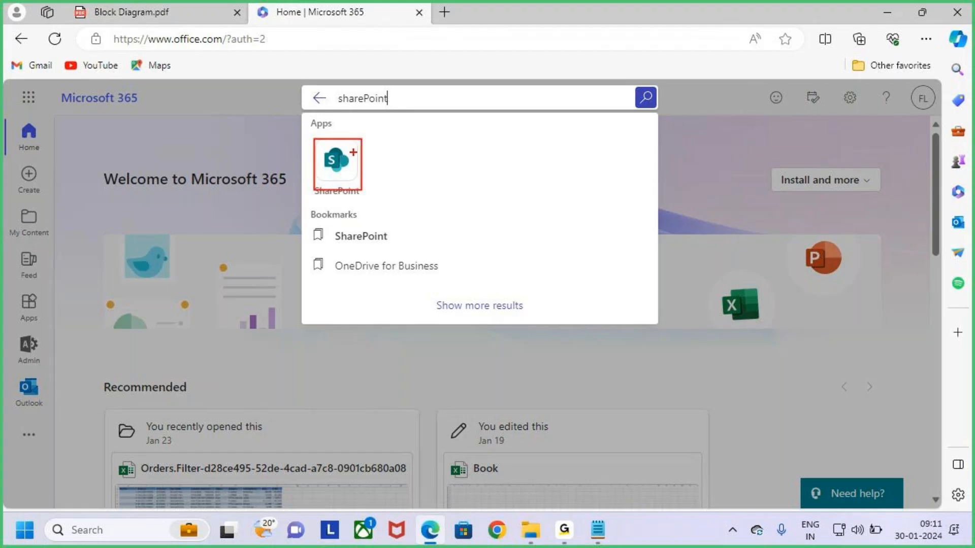
drag(362, 167, 386, 133)
key(Escape)
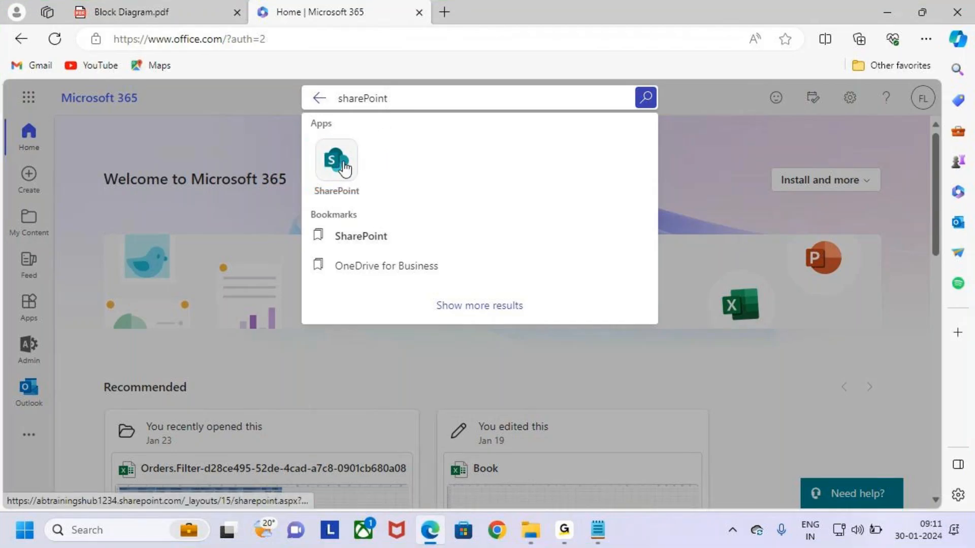
click(344, 168)
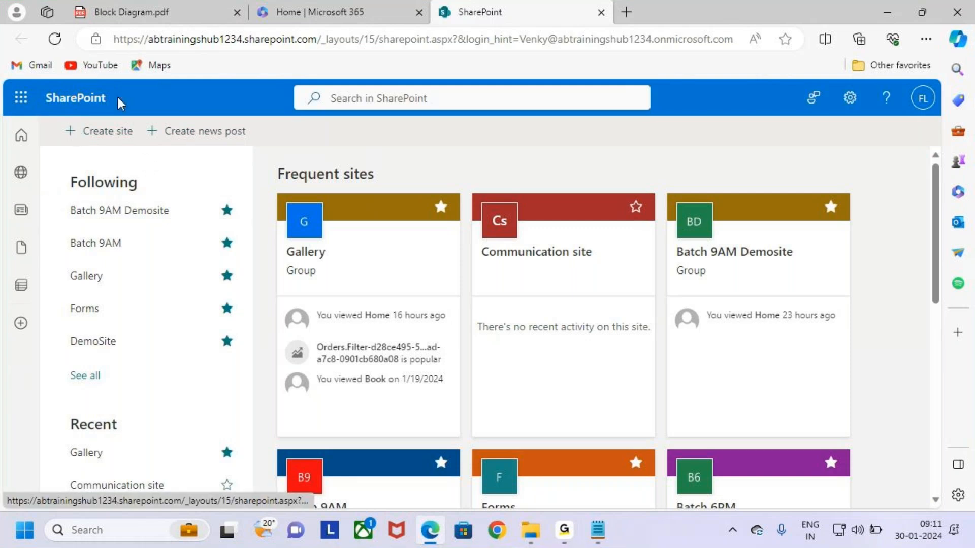
Box the Site label in the Block Diagram PDF, then outline SharePoint's create-site area
click(127, 11)
drag(456, 151, 514, 178)
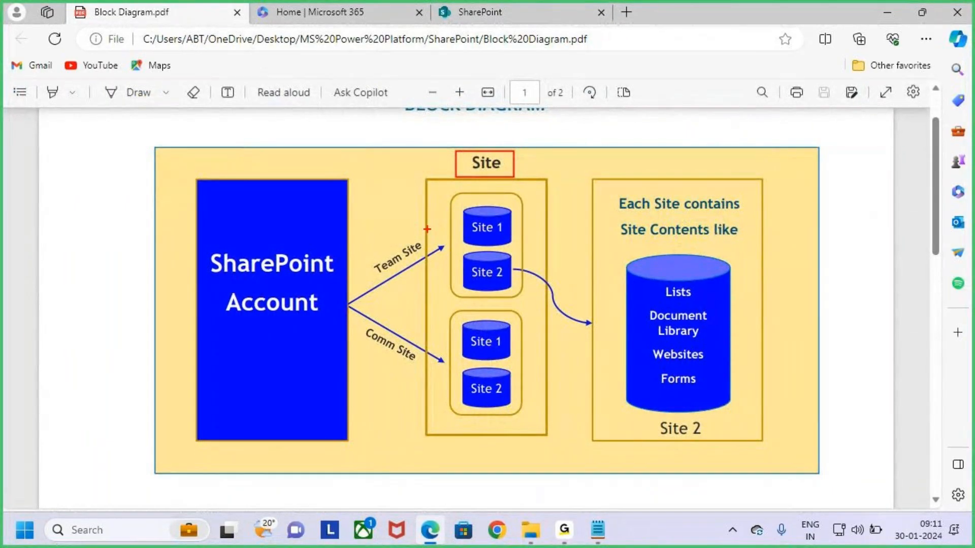
key(Escape)
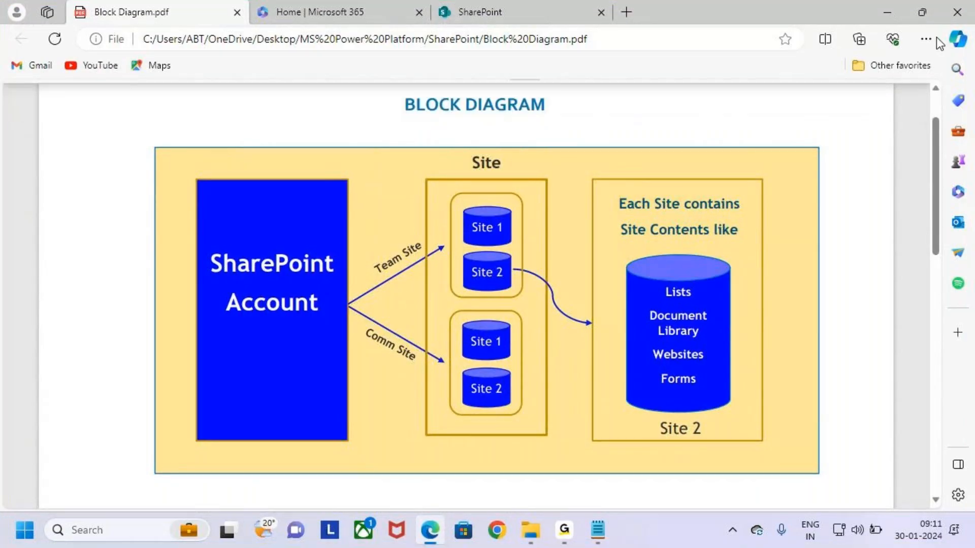
click(487, 12)
key(ctrl+2)
drag(61, 117, 155, 142)
key(Escape)
Start a new site, tick the Team and Communication site choices, then close without creating
click(109, 131)
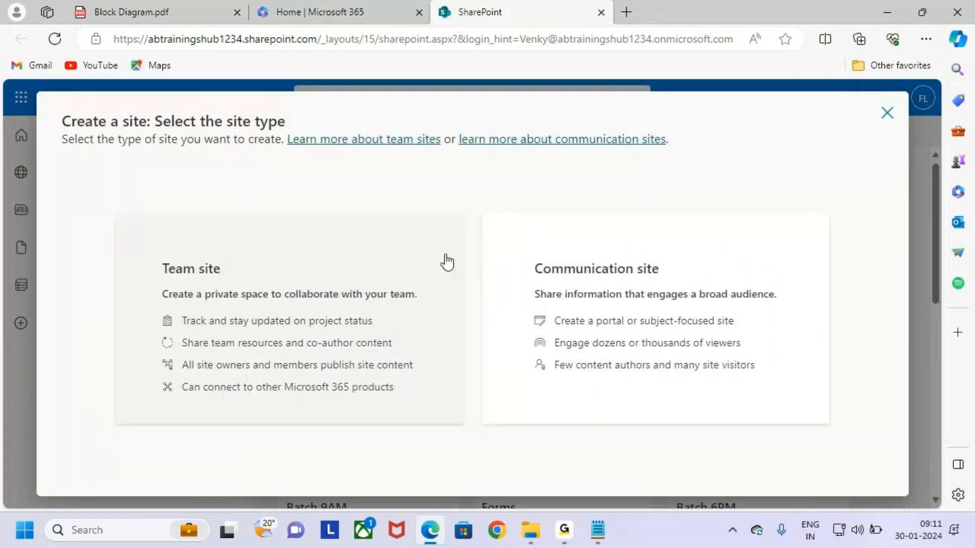
scroll(450, 391, down, 2)
drag(145, 325, 244, 357)
drag(517, 325, 650, 358)
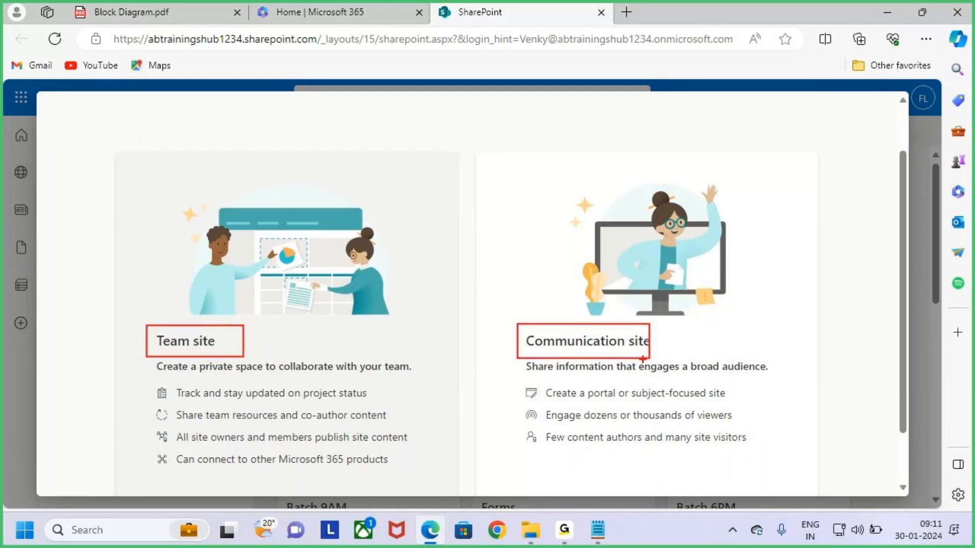
drag(238, 342, 295, 299)
drag(649, 345, 714, 289)
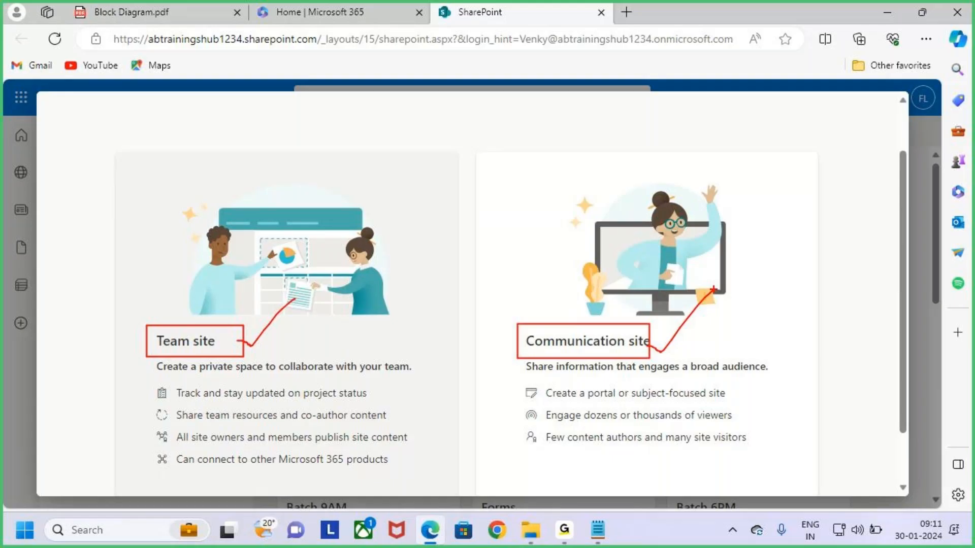
key(Escape)
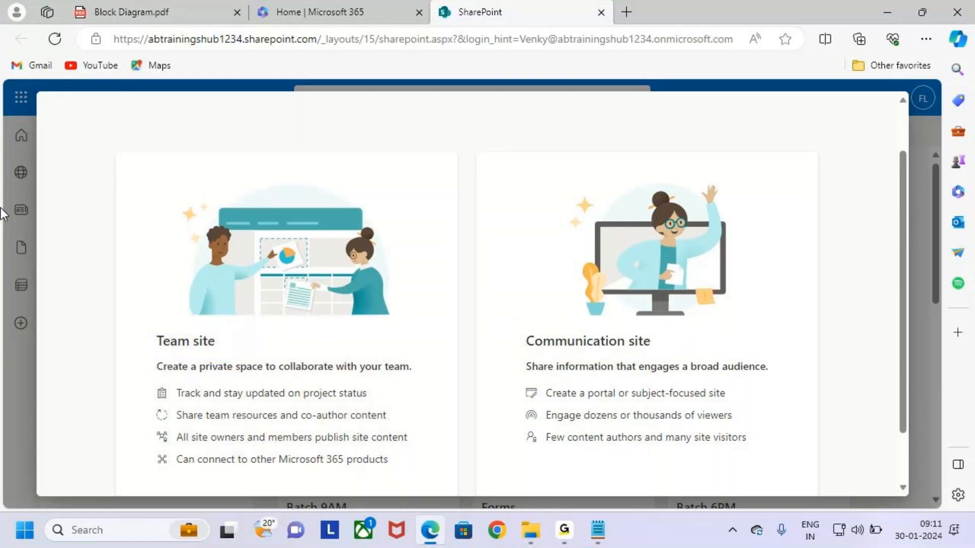
click(11, 185)
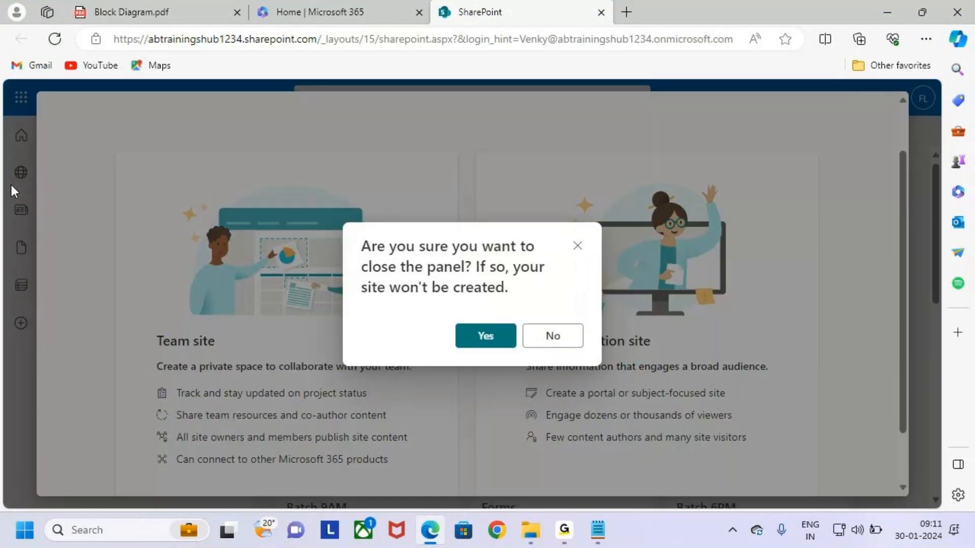
click(483, 335)
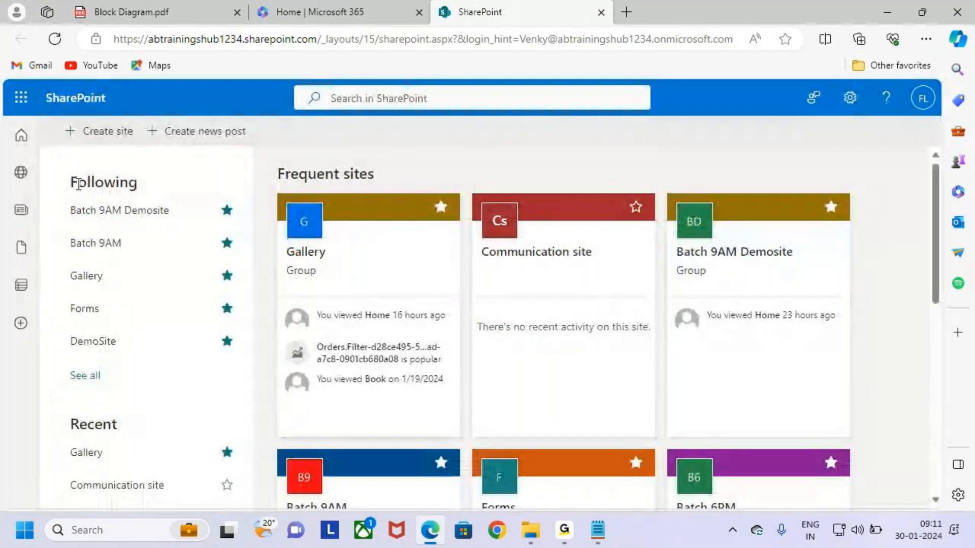
key(ctrl+2)
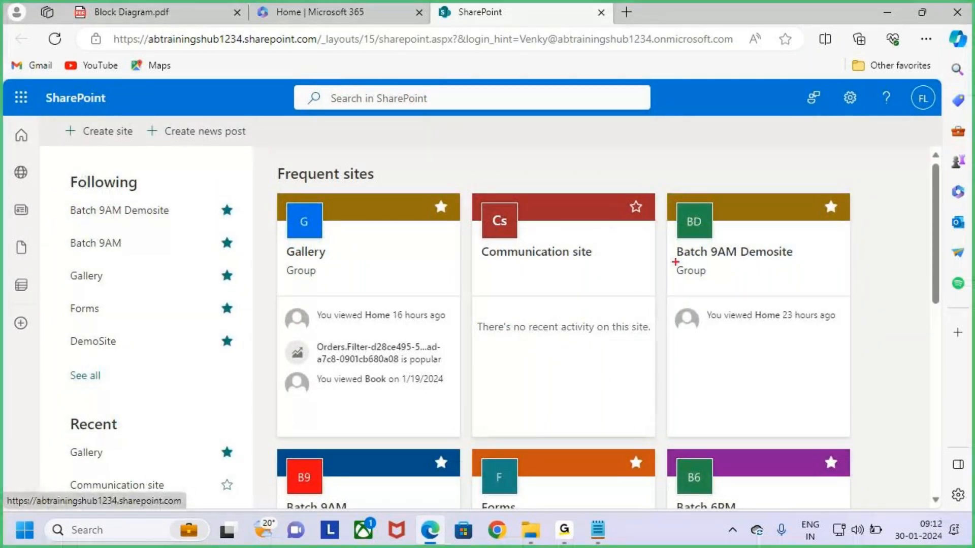
mouse_move(674, 188)
mouse_down()
mouse_move(731, 325)
mouse_move(759, 349)
mouse_move(844, 374)
mouse_move(856, 441)
mouse_up()
drag(784, 149, 791, 212)
drag(811, 178, 789, 215)
key(e)
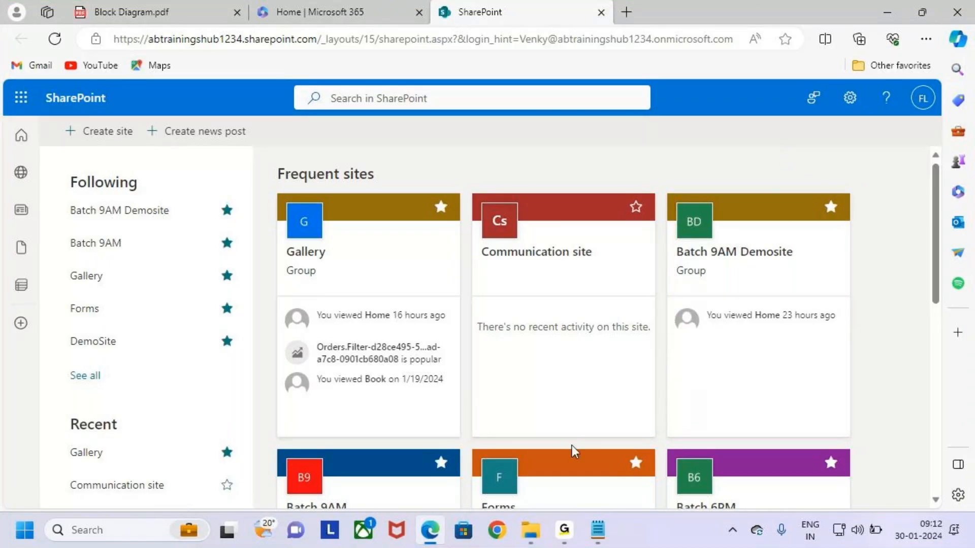
click(118, 6)
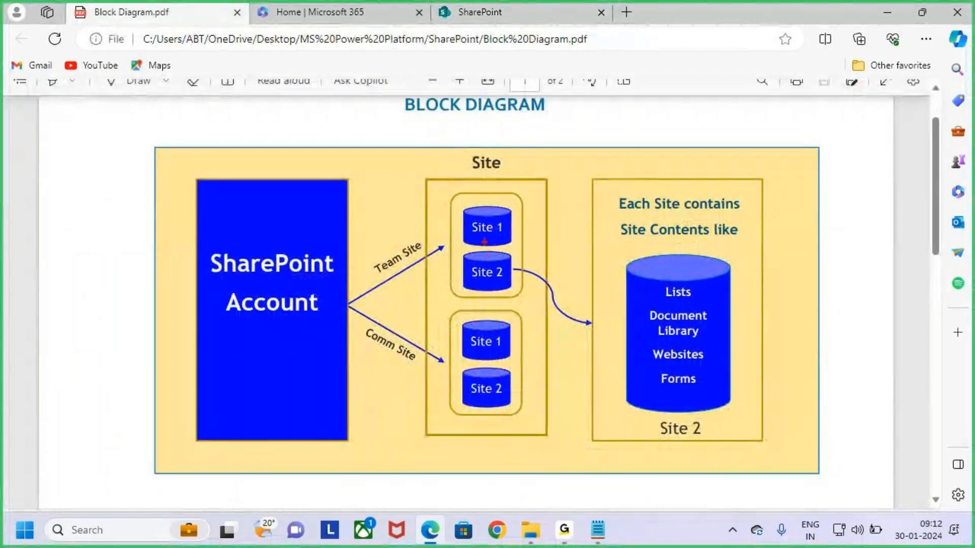
key(Escape)
click(518, 9)
key(ctrl+2)
drag(296, 262, 355, 268)
drag(699, 268, 776, 272)
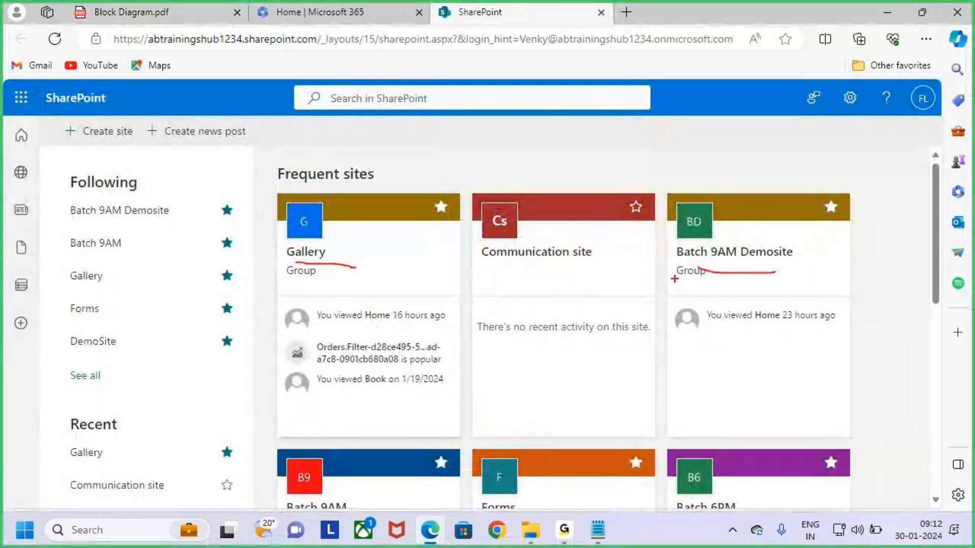
key(Escape)
scroll(512, 330, down, 1)
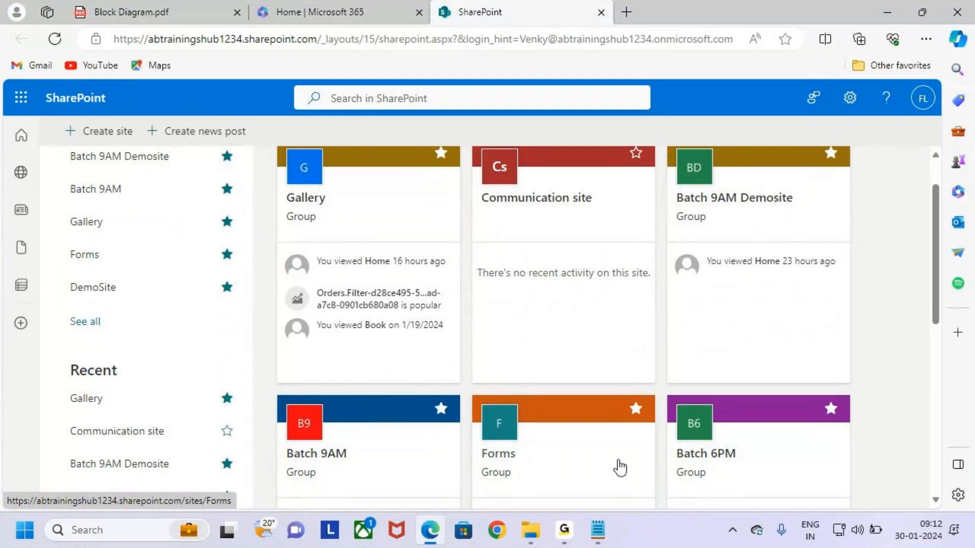
scroll(708, 472, down, 3)
scroll(708, 472, down, 2)
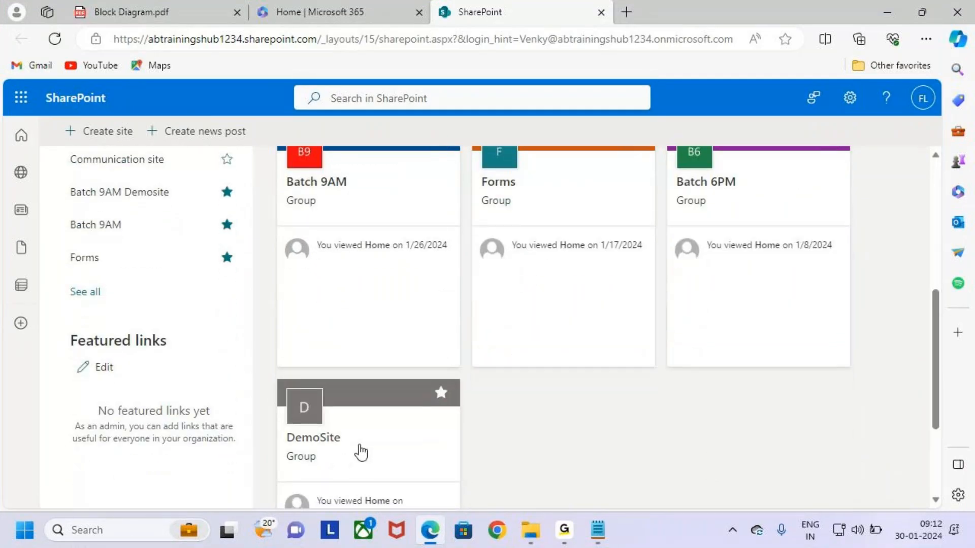
scroll(680, 426, up, 6)
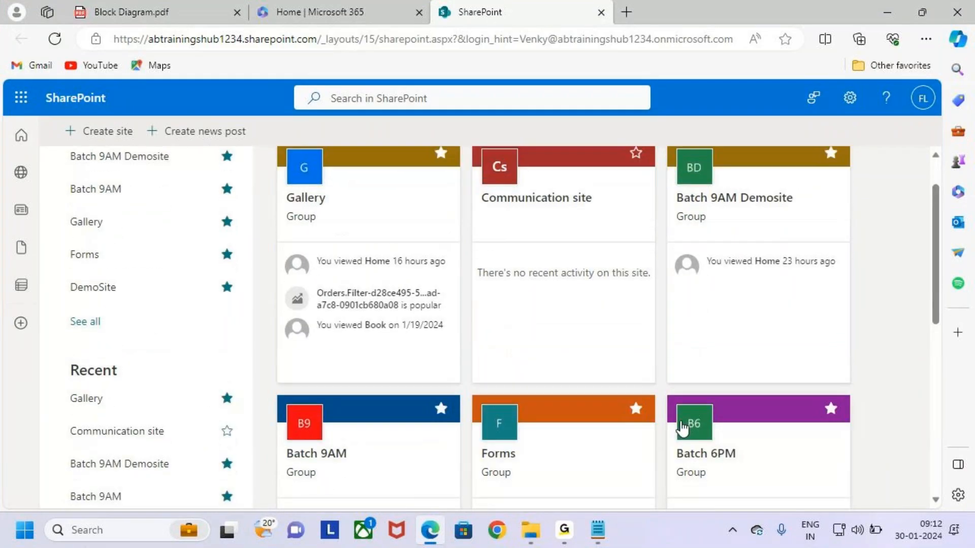
key(ctrl+2)
drag(665, 190, 852, 439)
mouse_move(744, 148)
mouse_down()
mouse_move(763, 185)
mouse_move(732, 230)
mouse_up()
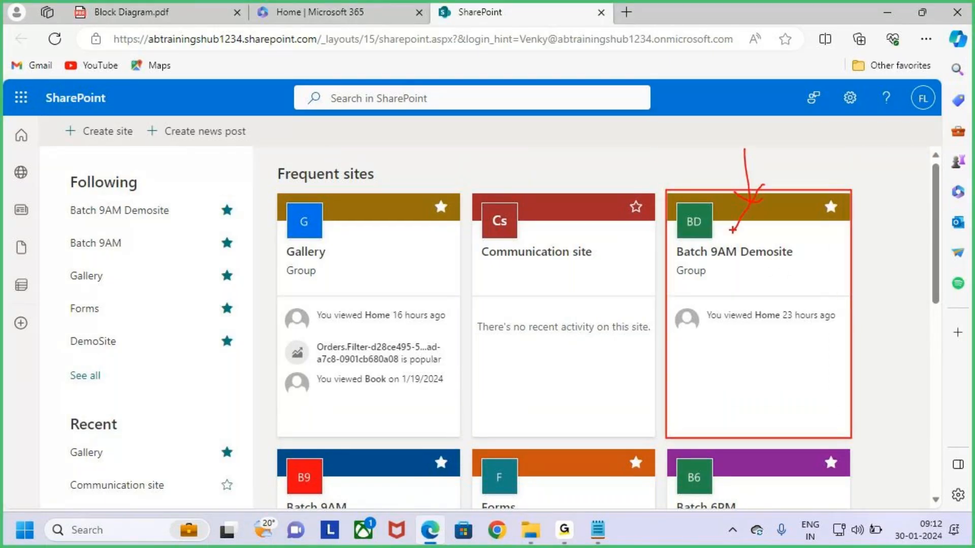
key(e)
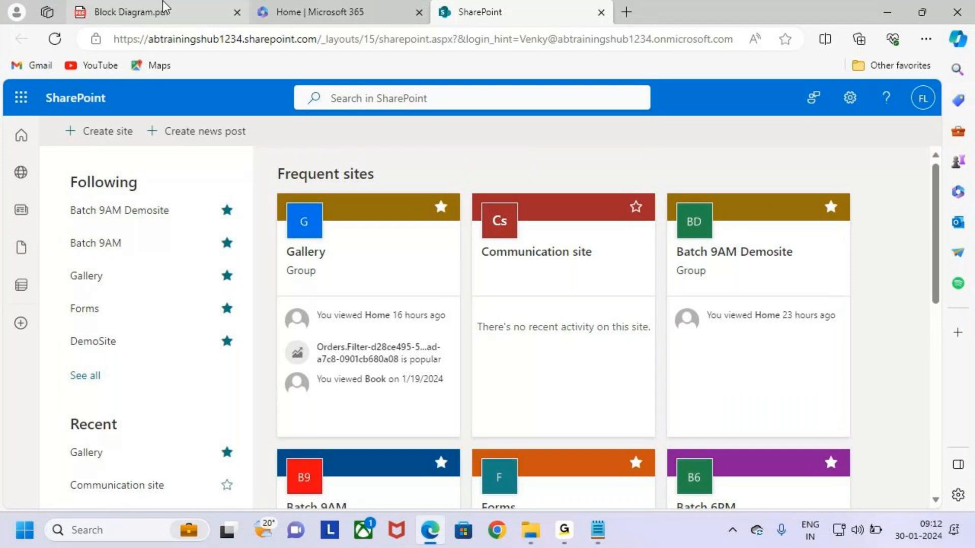
click(153, 12)
drag(475, 181, 518, 174)
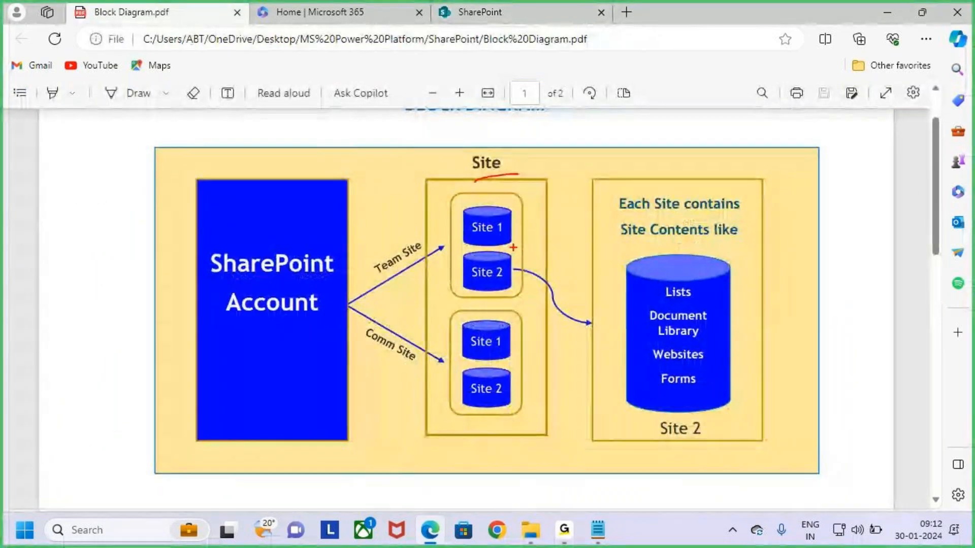
mouse_move(508, 270)
mouse_down()
mouse_move(558, 304)
mouse_move(557, 360)
mouse_up()
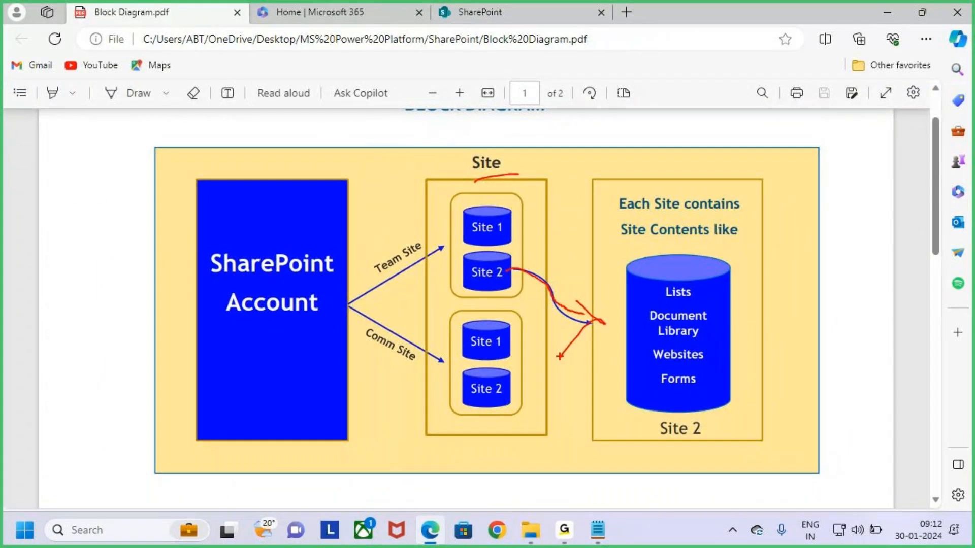
key(Escape)
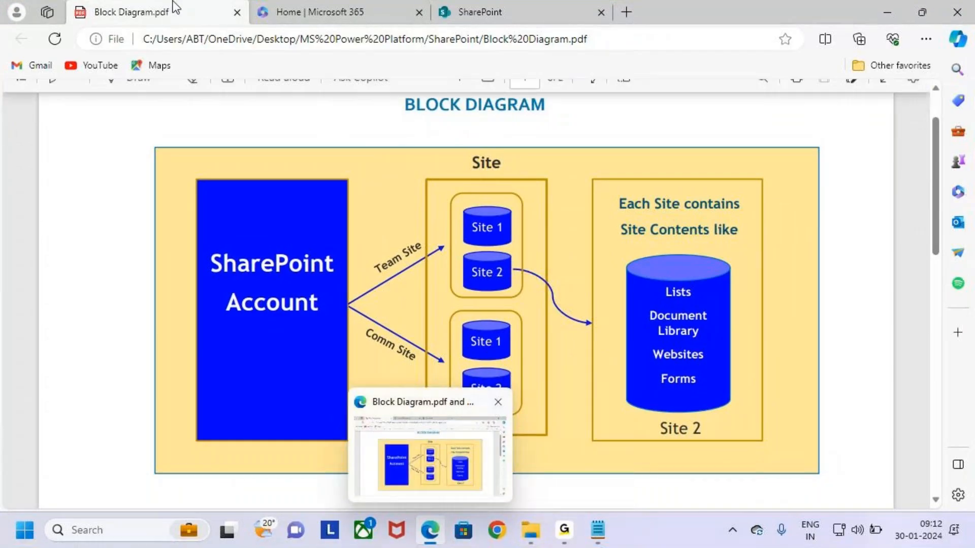
click(519, 2)
key(ctrl+2)
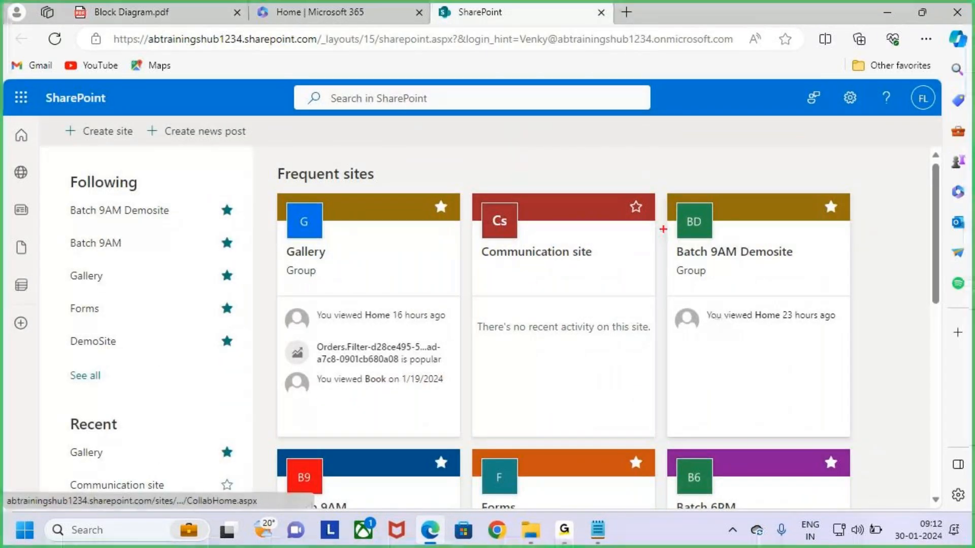
drag(660, 187, 857, 446)
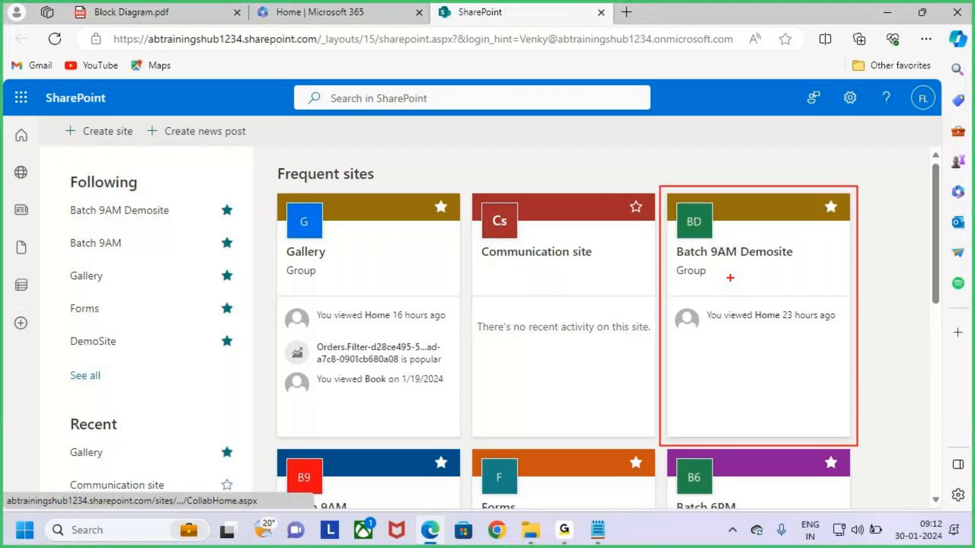
Open the Batch 9AM Demosite card, outline its title, and return to Block Diagram.pdf
drag(730, 277, 869, 167)
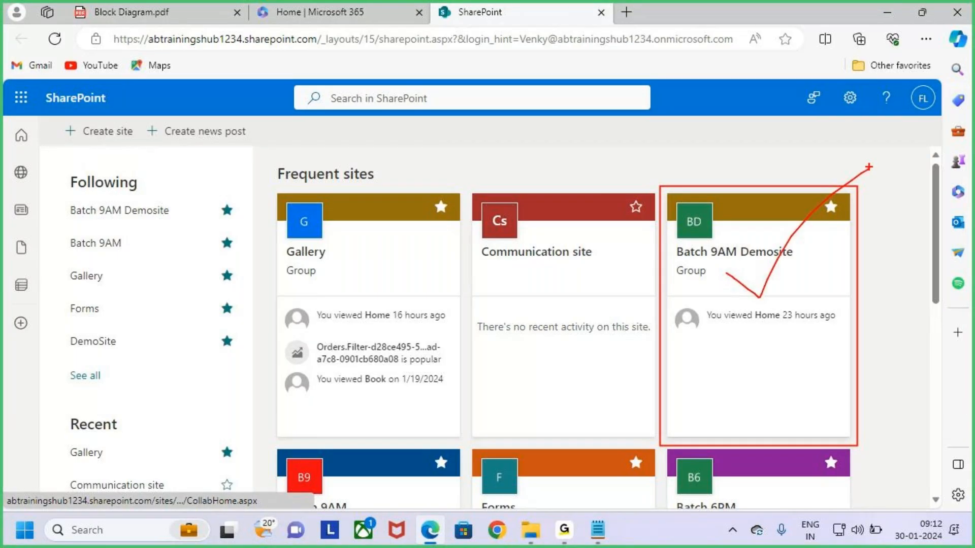
key(Escape)
click(797, 274)
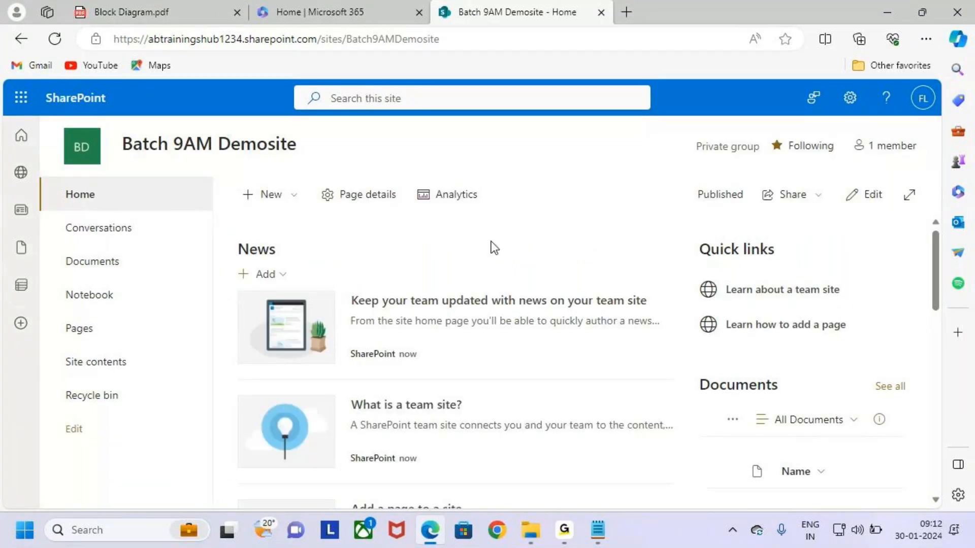
key(ctrl+2)
mouse_move(110, 133)
mouse_down()
mouse_move(155, 148)
mouse_move(312, 161)
mouse_up()
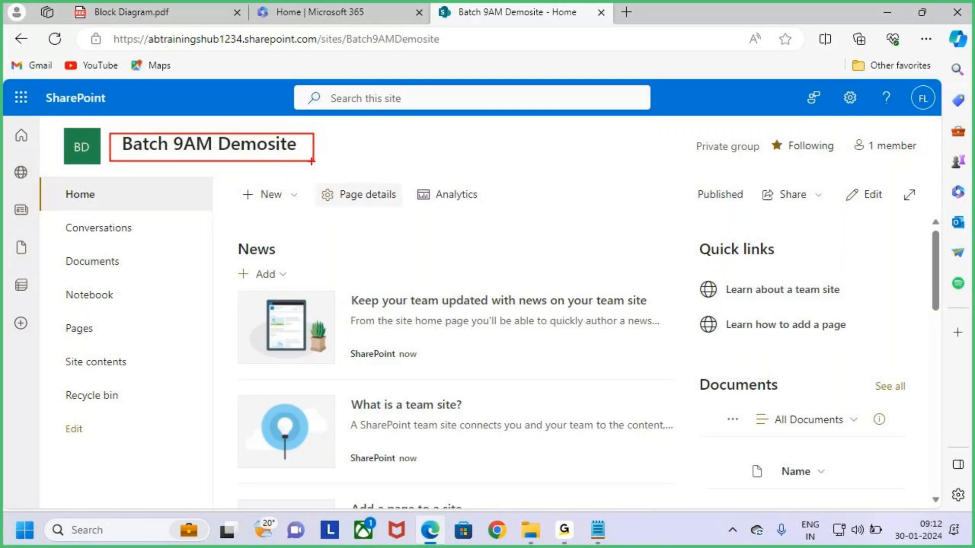
key(Escape)
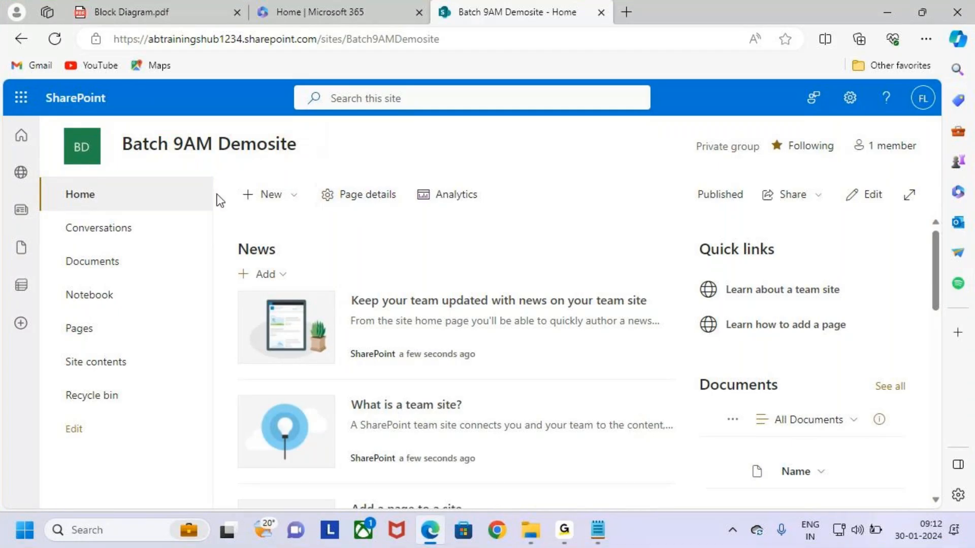
click(194, 7)
key(ctrl+2)
mouse_move(517, 270)
mouse_down()
mouse_move(578, 331)
mouse_move(614, 338)
mouse_move(600, 364)
mouse_up()
drag(631, 412, 731, 439)
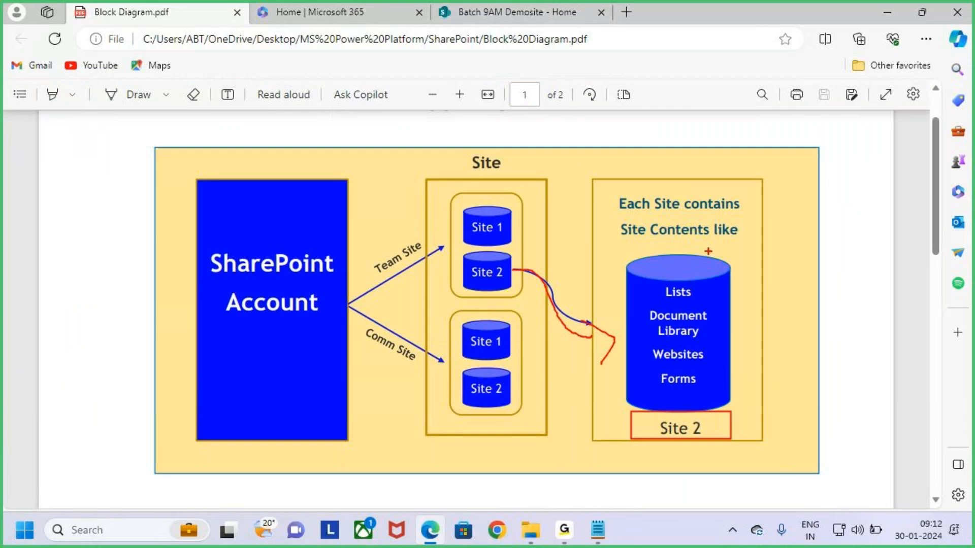
drag(678, 232, 678, 277)
drag(686, 261, 680, 279)
drag(635, 233, 679, 235)
mouse_move(696, 281)
mouse_down()
mouse_move(678, 302)
mouse_move(710, 288)
mouse_move(661, 280)
mouse_up()
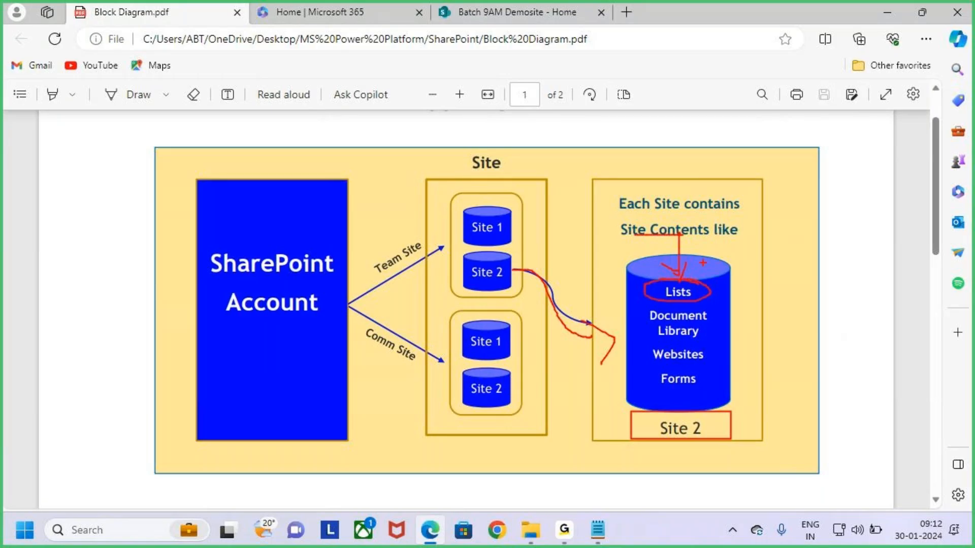
drag(705, 254, 692, 279)
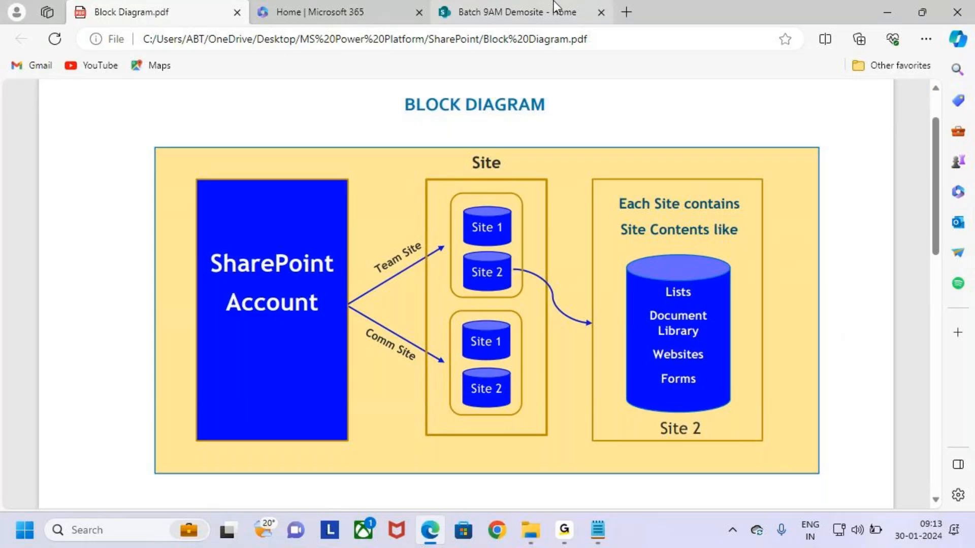
click(507, 12)
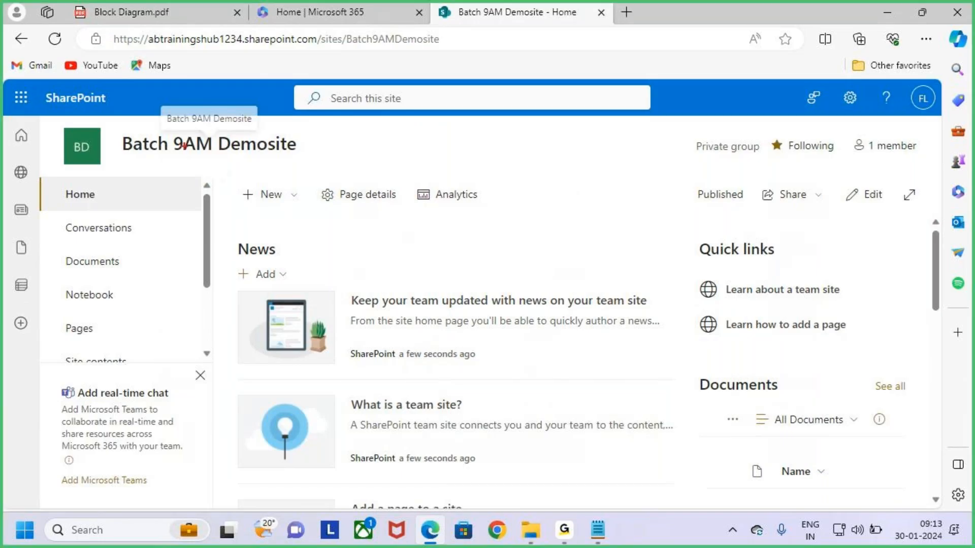
mouse_move(113, 127)
mouse_down()
mouse_move(194, 157)
mouse_move(296, 170)
mouse_up()
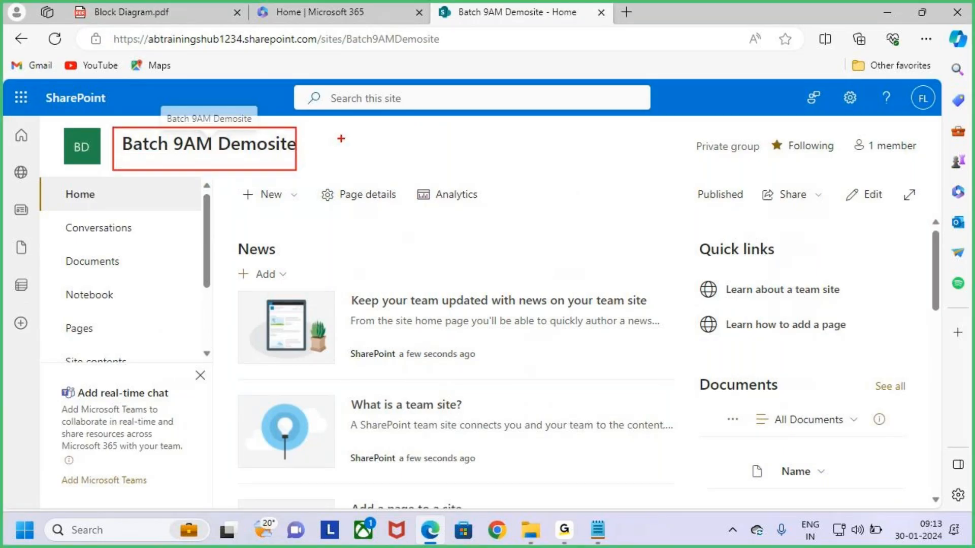
key(Escape)
key(ctrl+2)
drag(236, 186, 310, 213)
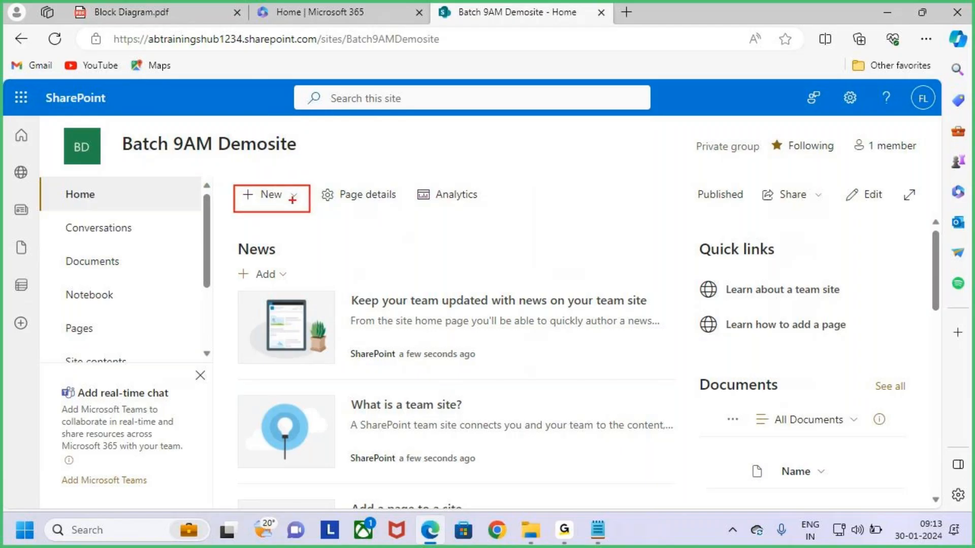
key(Escape)
click(291, 202)
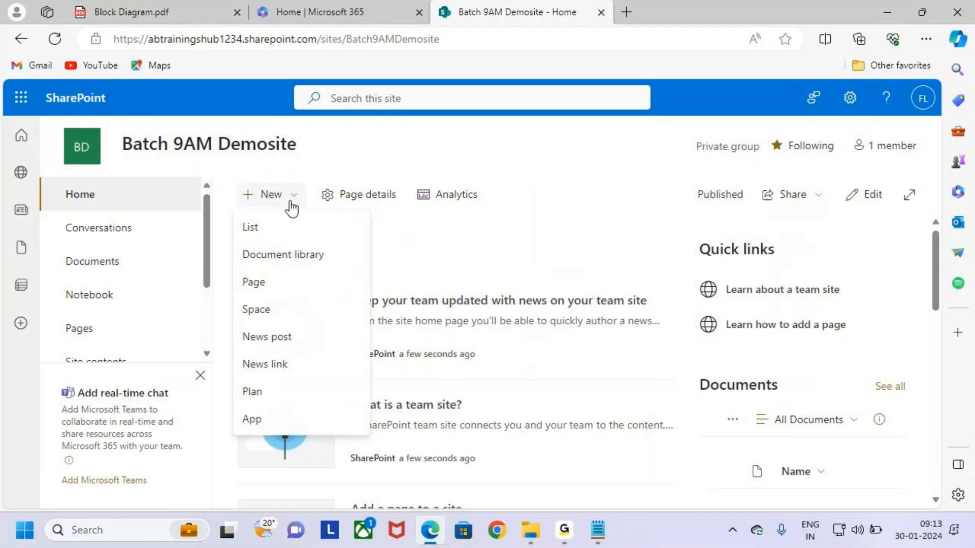
key(ctrl+2)
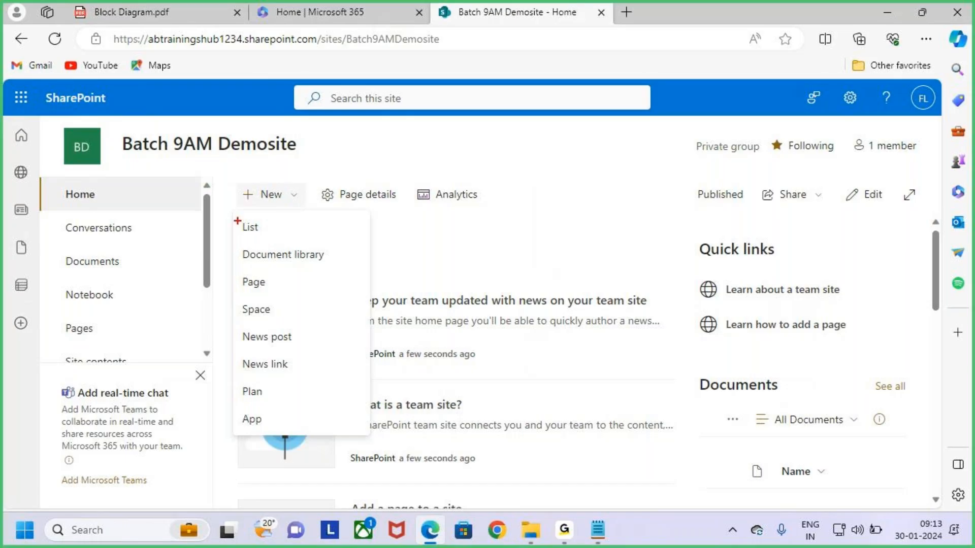
drag(234, 212, 349, 241)
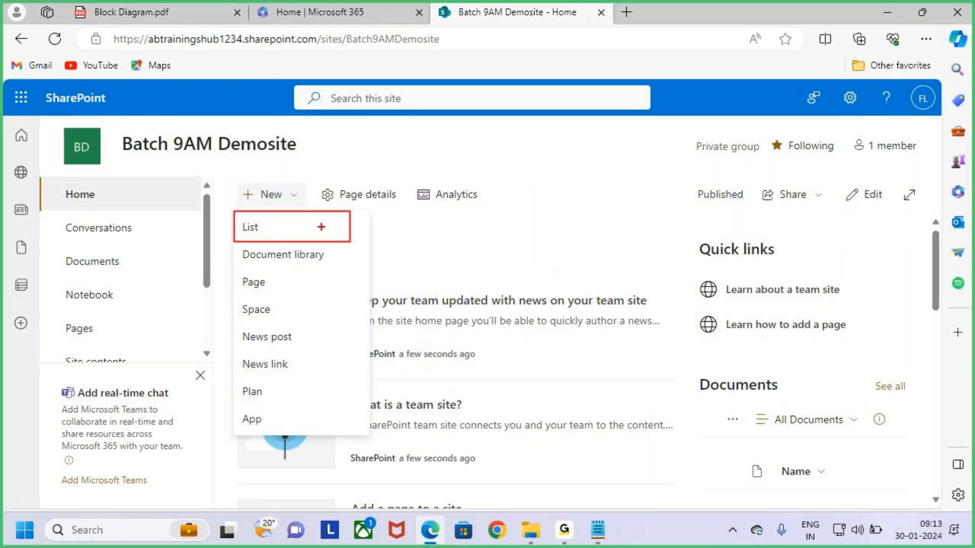
mouse_move(296, 222)
mouse_down()
mouse_move(330, 169)
mouse_move(304, 230)
mouse_up()
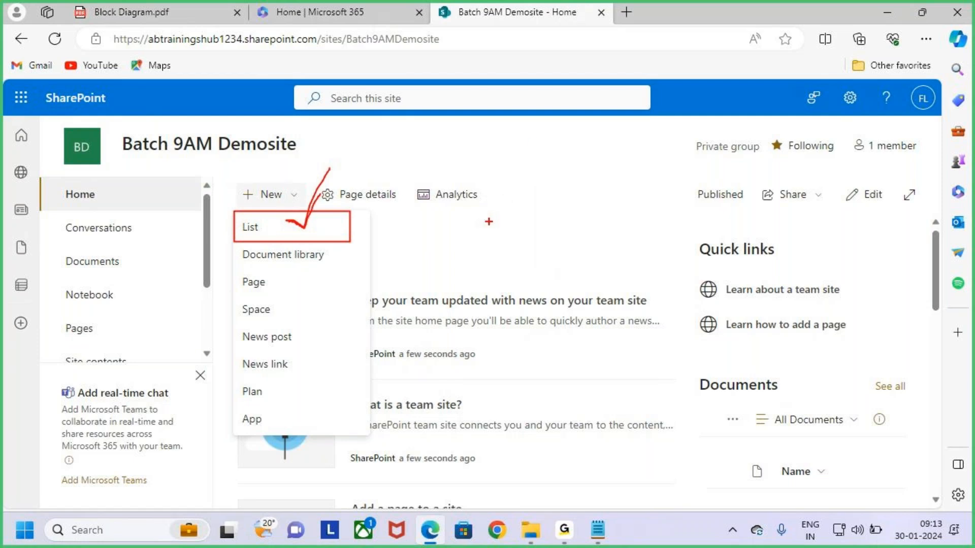
key(Escape)
click(292, 195)
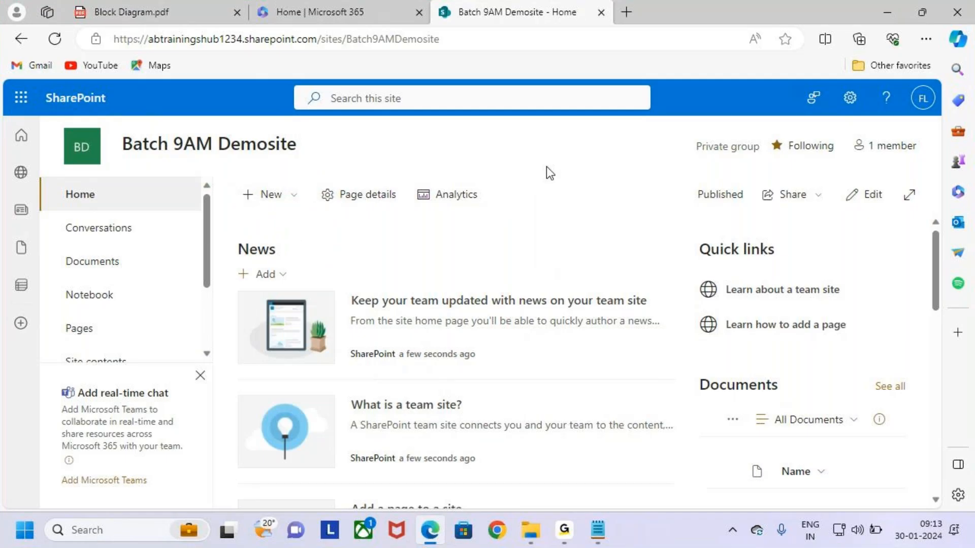
key(ctrl+2)
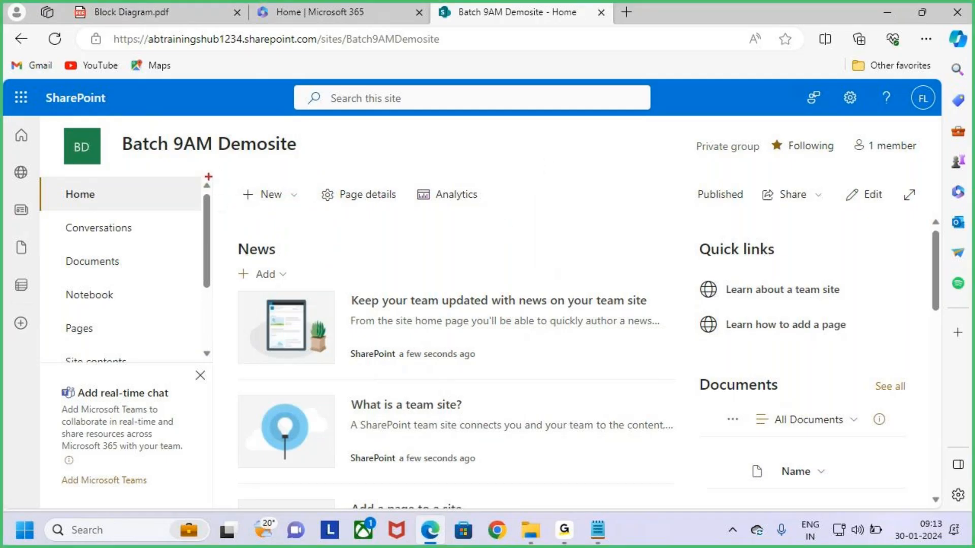
drag(120, 129, 304, 156)
key(Escape)
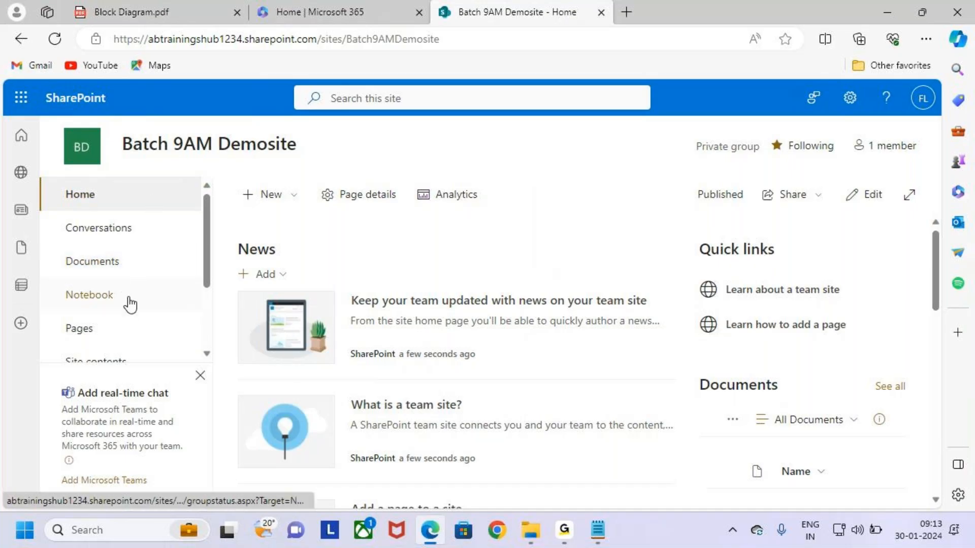
scroll(127, 305, down, 2)
key(ctrl+2)
mouse_move(51, 295)
mouse_down()
mouse_move(179, 321)
mouse_move(201, 261)
mouse_up()
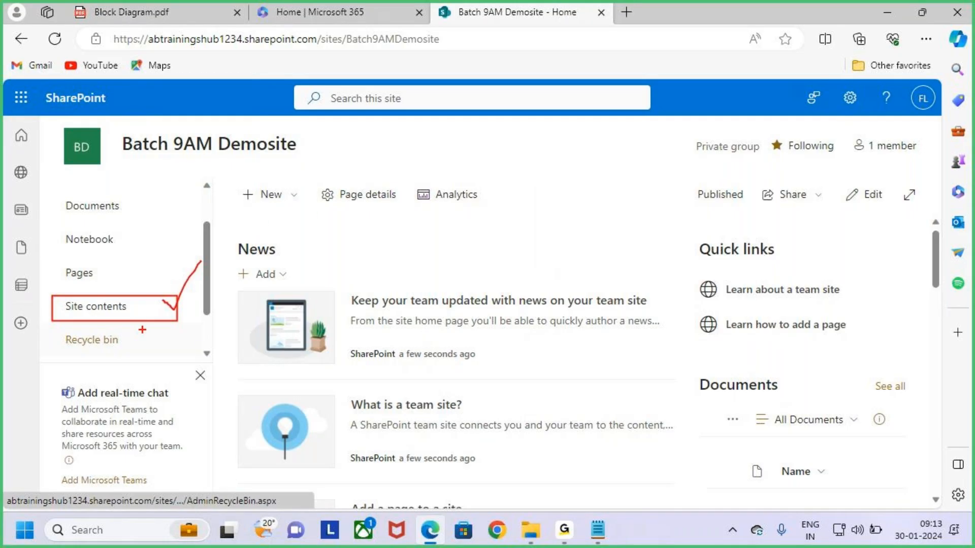
mouse_move(52, 294)
mouse_down()
mouse_move(178, 325)
mouse_move(201, 262)
mouse_up()
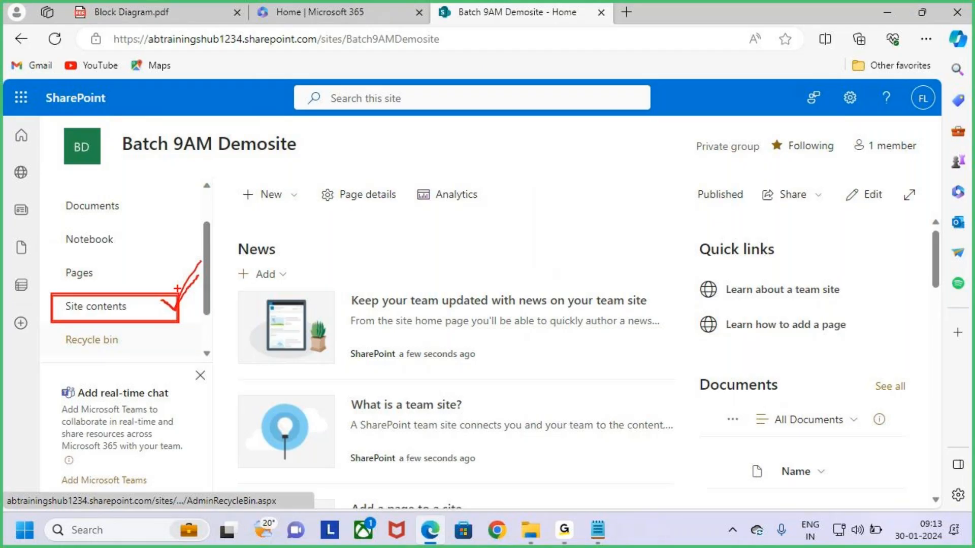
drag(198, 276, 181, 312)
key(Escape)
key(ctrl+2)
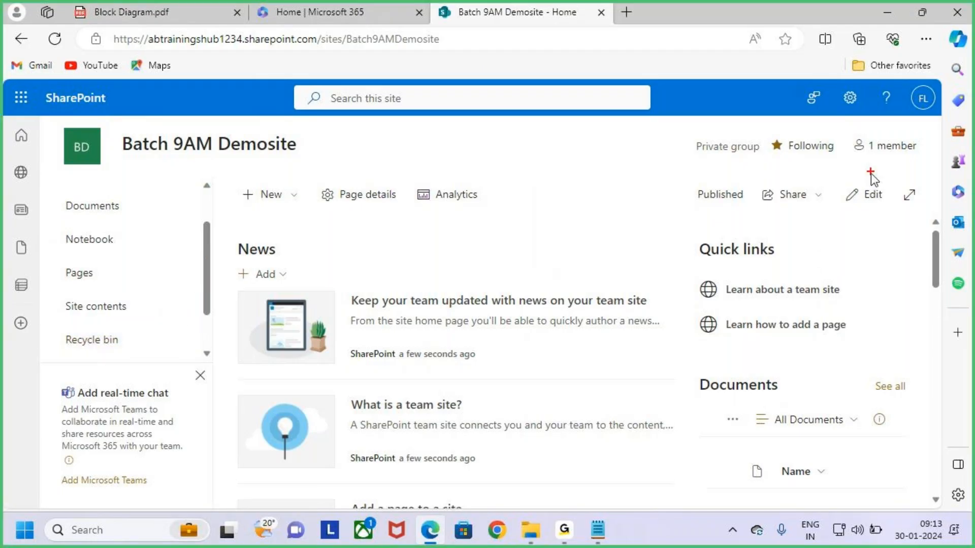
drag(853, 108, 869, 119)
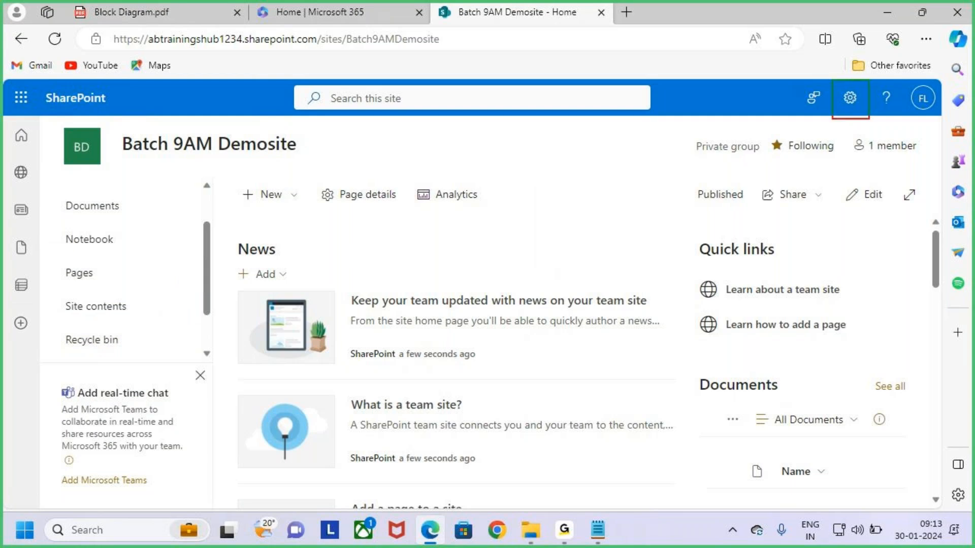
key(Escape)
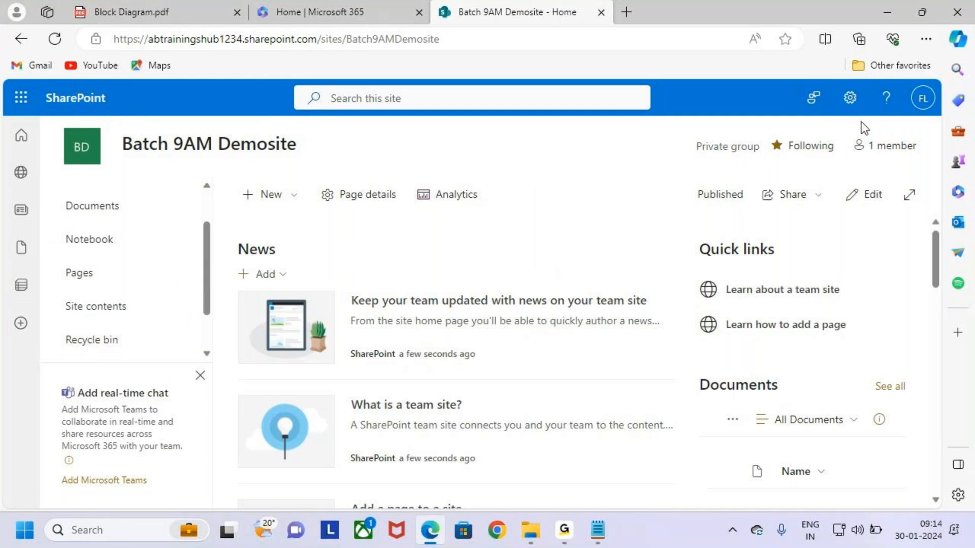
Use the Settings gear to reach Batch 9AM Demosite's Site contents page
click(850, 98)
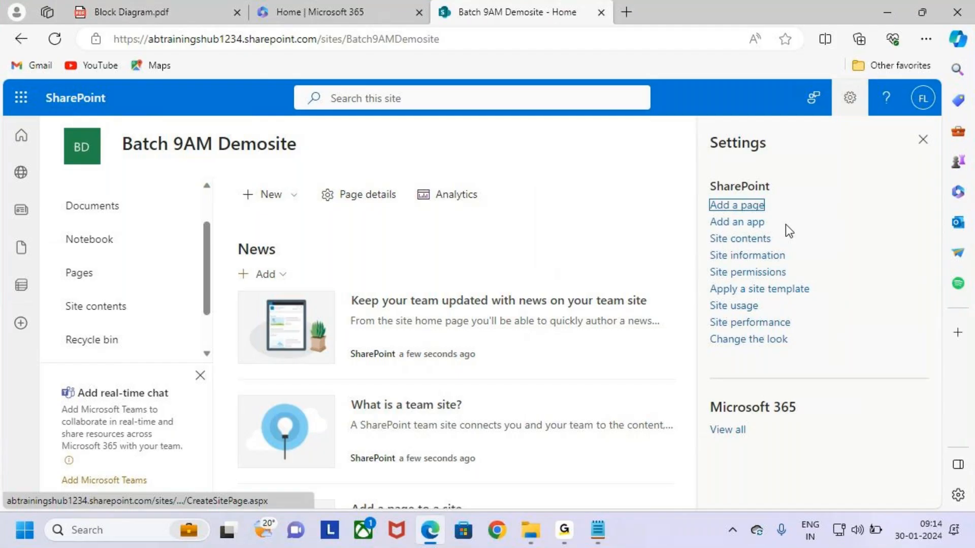
mouse_move(705, 226)
mouse_down()
mouse_move(786, 251)
mouse_move(814, 198)
mouse_up()
drag(56, 293, 181, 326)
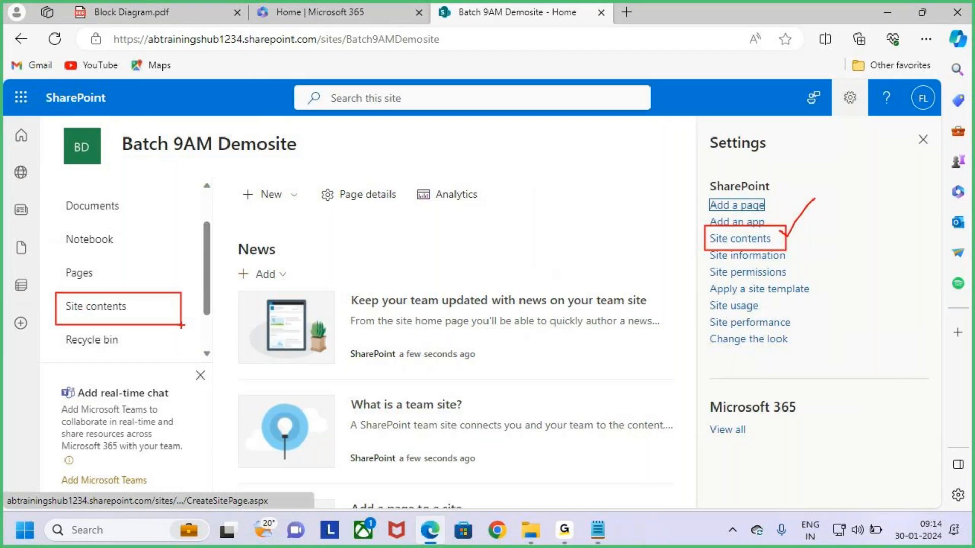
key(Escape)
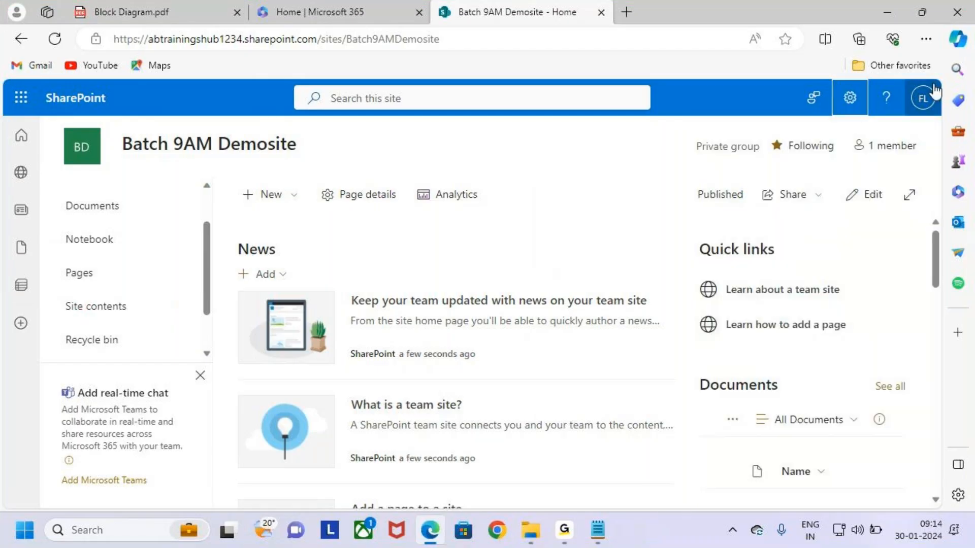
click(850, 99)
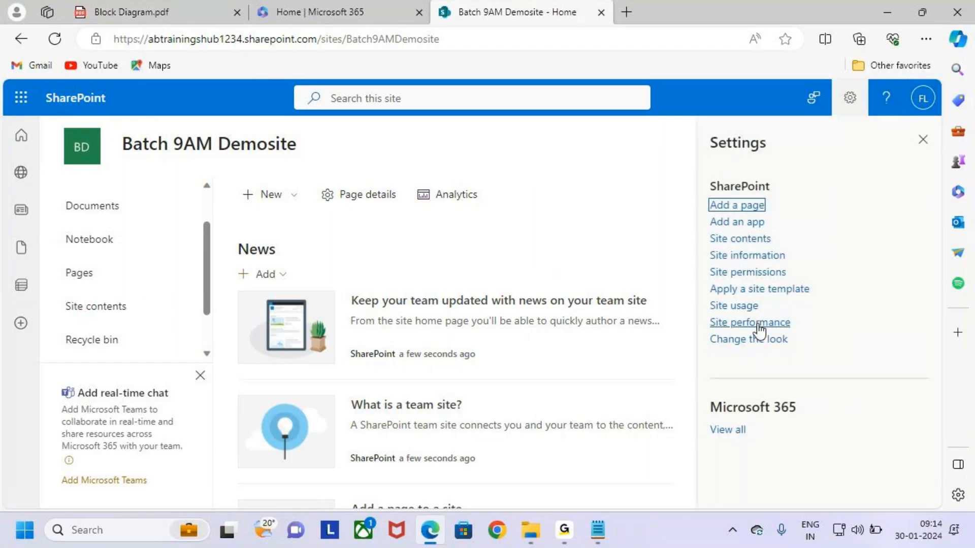
click(729, 242)
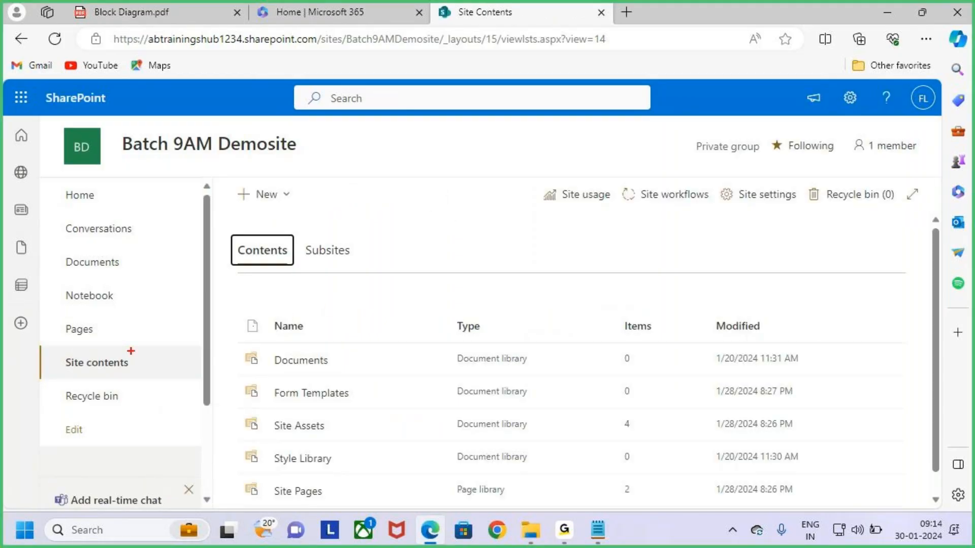
Mark up parts of the Site contents page with on-screen annotations for viewers
drag(124, 347, 163, 292)
drag(75, 373, 122, 375)
key(Escape)
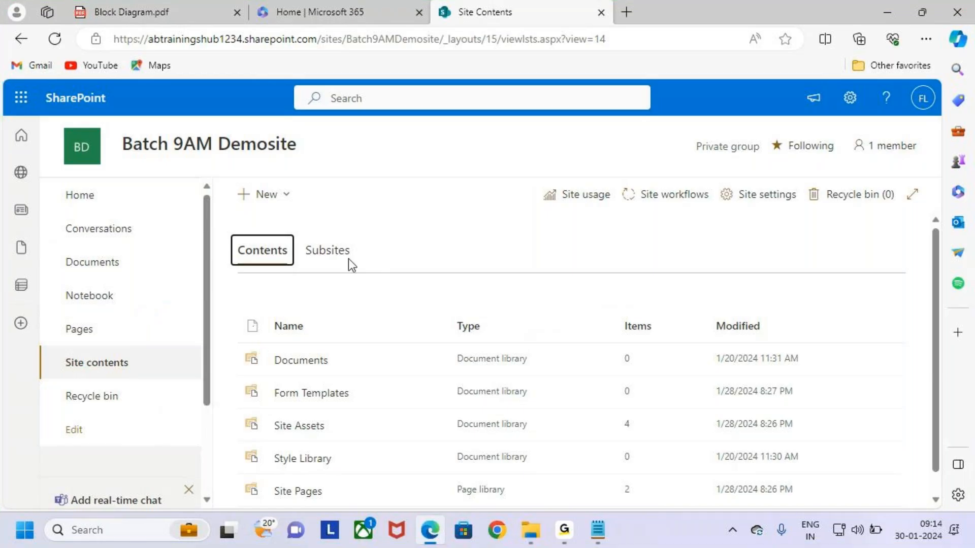
scroll(351, 259, down, 1)
key(ctrl+2)
mouse_move(246, 283)
mouse_down()
mouse_move(478, 431)
mouse_move(867, 491)
mouse_up()
drag(512, 218, 520, 280)
drag(492, 265, 520, 281)
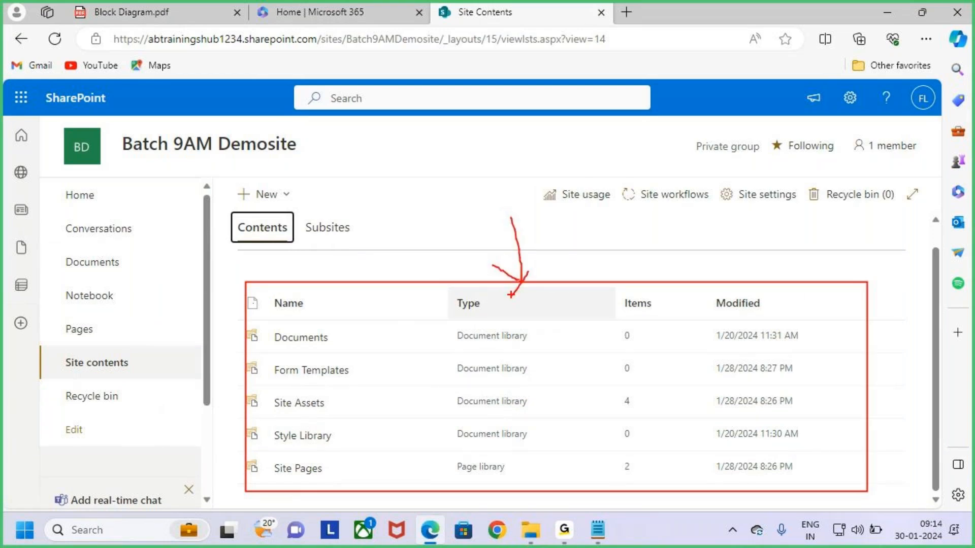
key(Escape)
scroll(344, 259, up, 1)
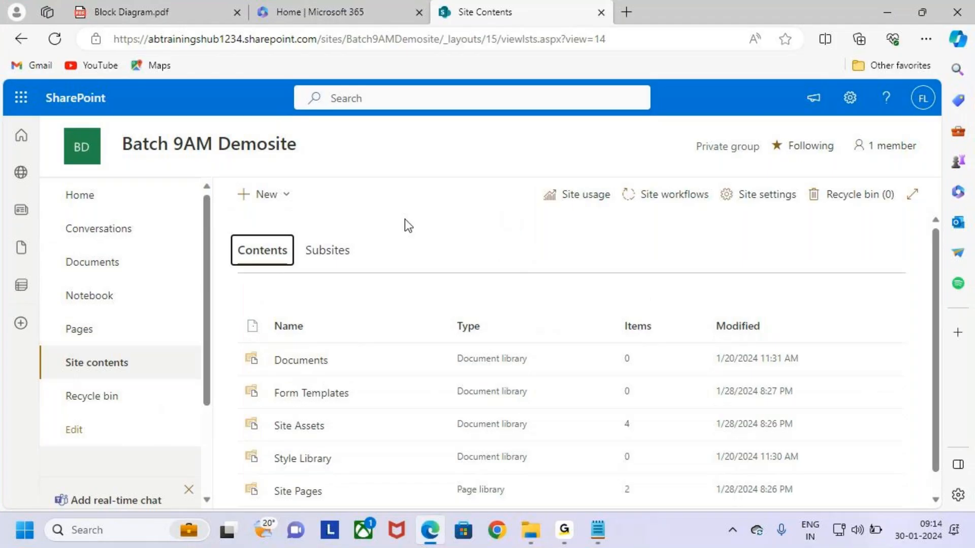
key(ctrl+2)
drag(104, 376, 158, 363)
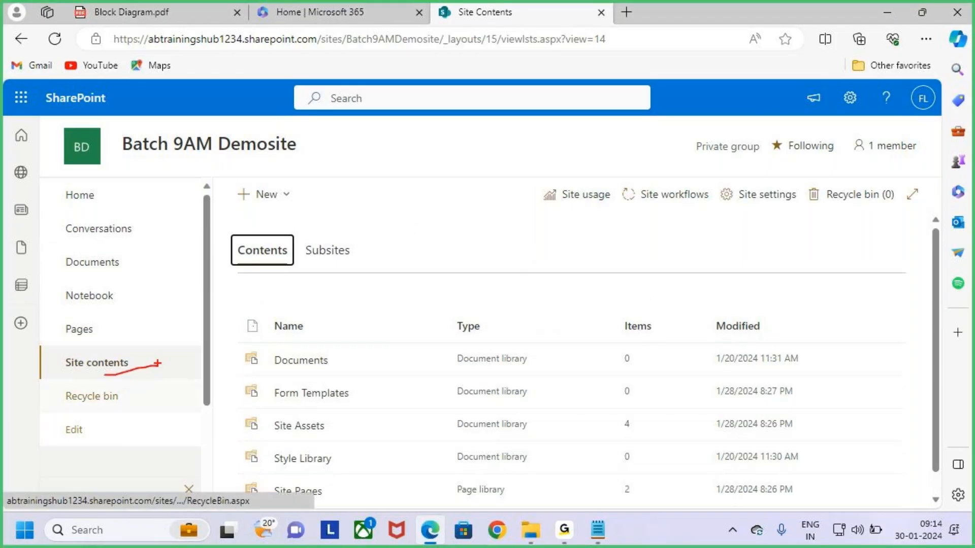
key(Escape)
key(ctrl+2)
mouse_move(229, 182)
mouse_down()
mouse_move(303, 208)
mouse_move(354, 123)
mouse_up()
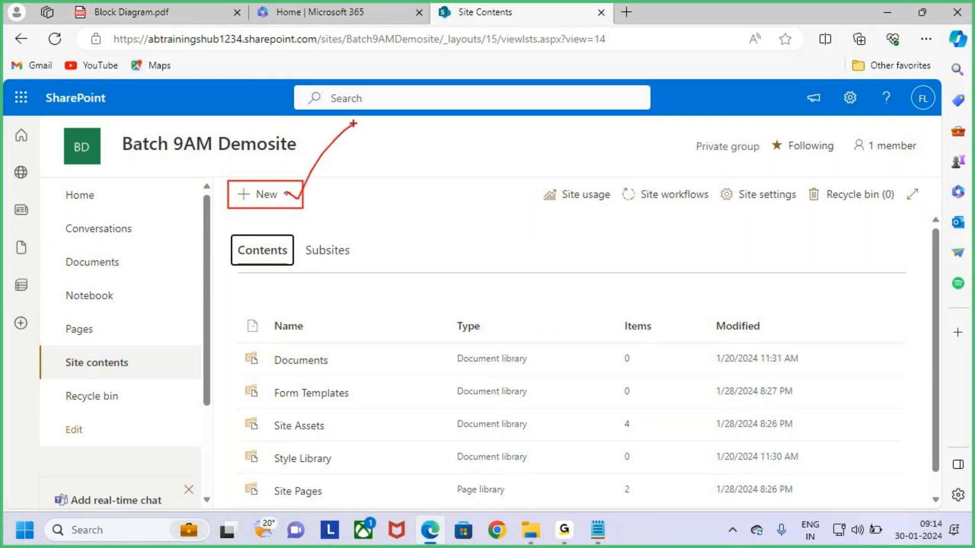
key(Escape)
Show the + New menu of content choices, then bring the Notepad class notes forward
click(280, 203)
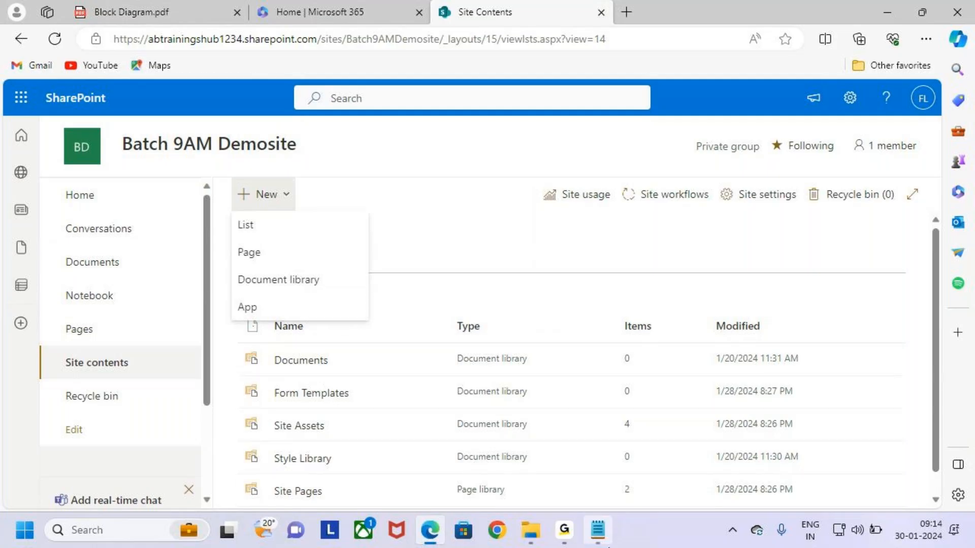
click(598, 530)
scroll(146, 292, up, 8)
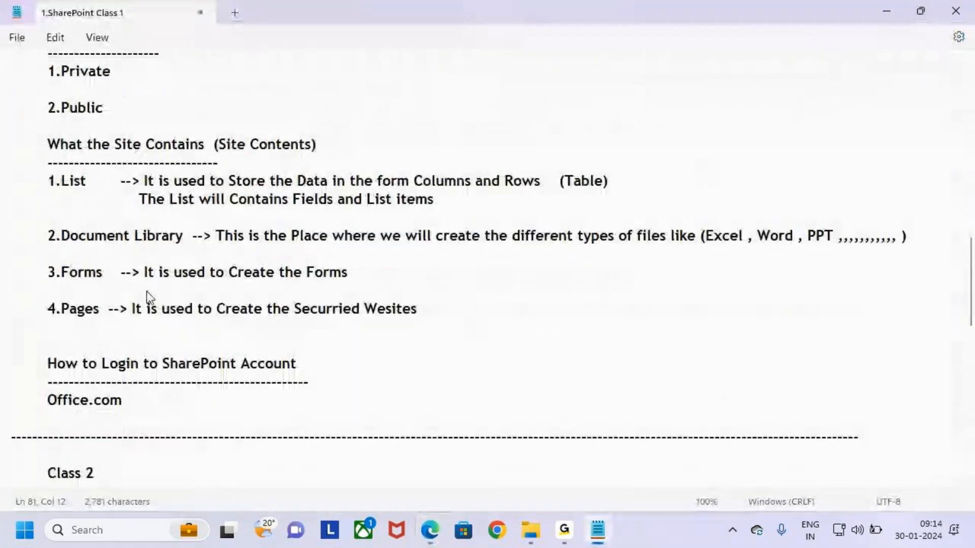
Highlight the List, Document Library, Forms and Pages notes, then return to the Edge Site contents page
scroll(148, 291, down, 1)
drag(55, 220, 107, 216)
drag(65, 270, 127, 264)
drag(60, 312, 116, 305)
drag(64, 344, 127, 345)
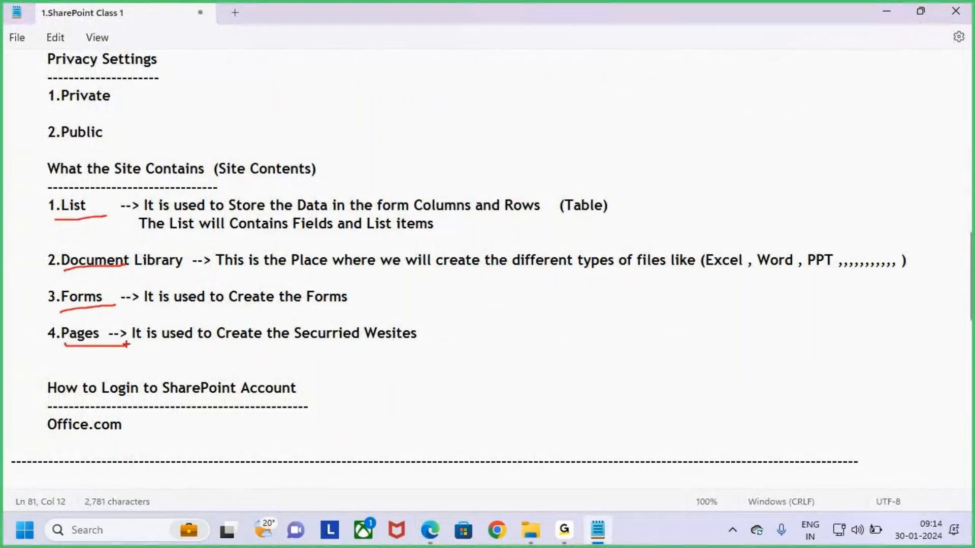
drag(39, 194, 505, 381)
drag(239, 181, 350, 178)
click(430, 530)
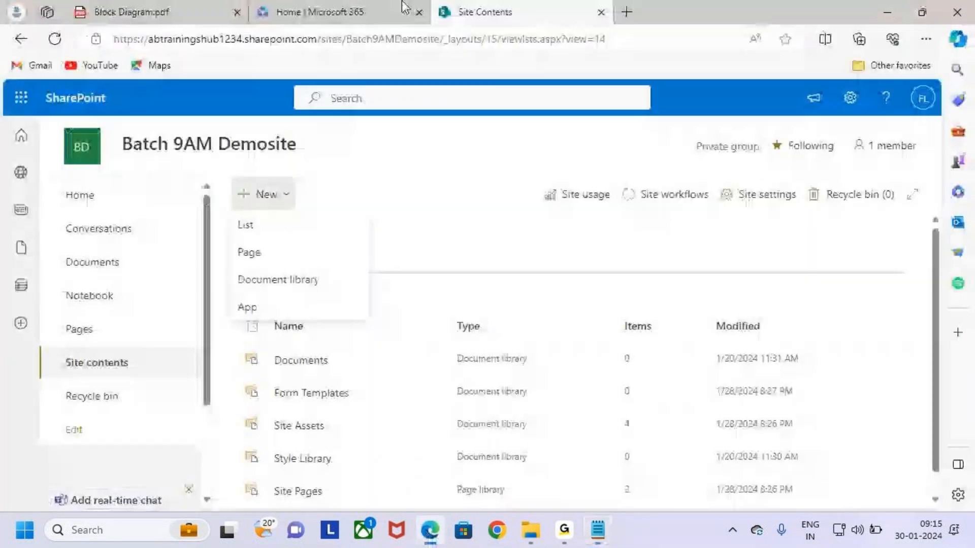
Reopen the + New menu and choose List to start a new list
click(480, 238)
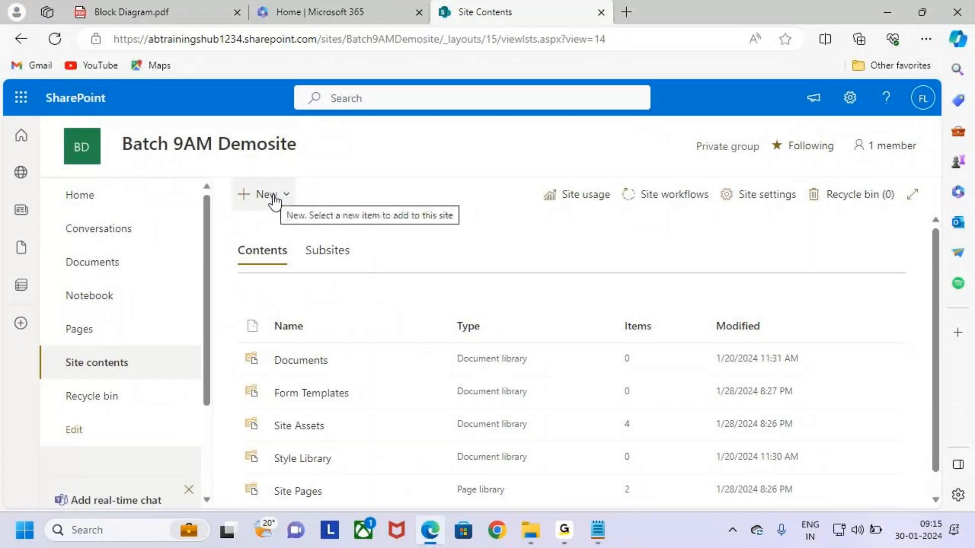
click(274, 201)
key(ctrl+2)
mouse_move(231, 210)
mouse_down()
mouse_move(267, 229)
mouse_move(358, 241)
mouse_move(316, 218)
mouse_move(355, 183)
mouse_up()
key(Escape)
click(342, 228)
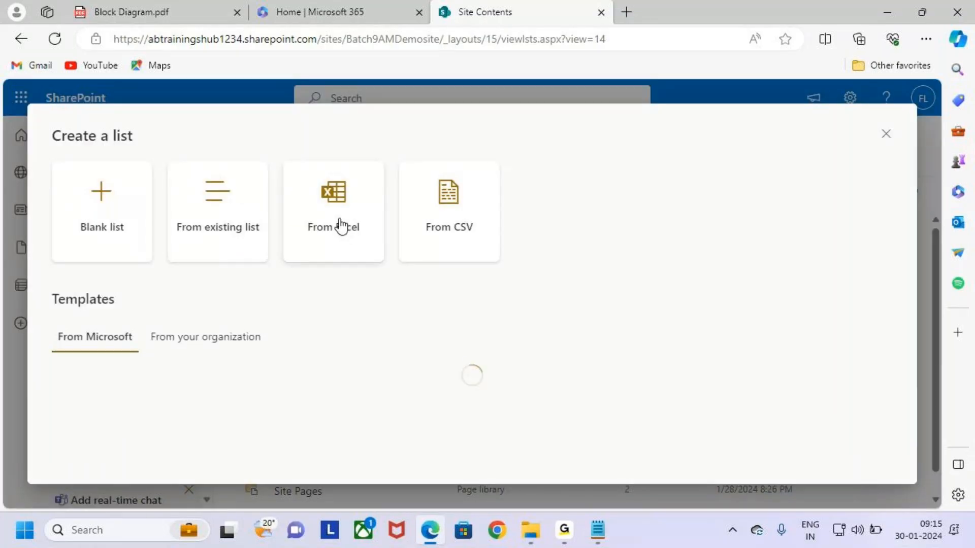
Annotate the Create a list panel and its heading for viewers
key(ctrl+2)
drag(25, 111, 842, 470)
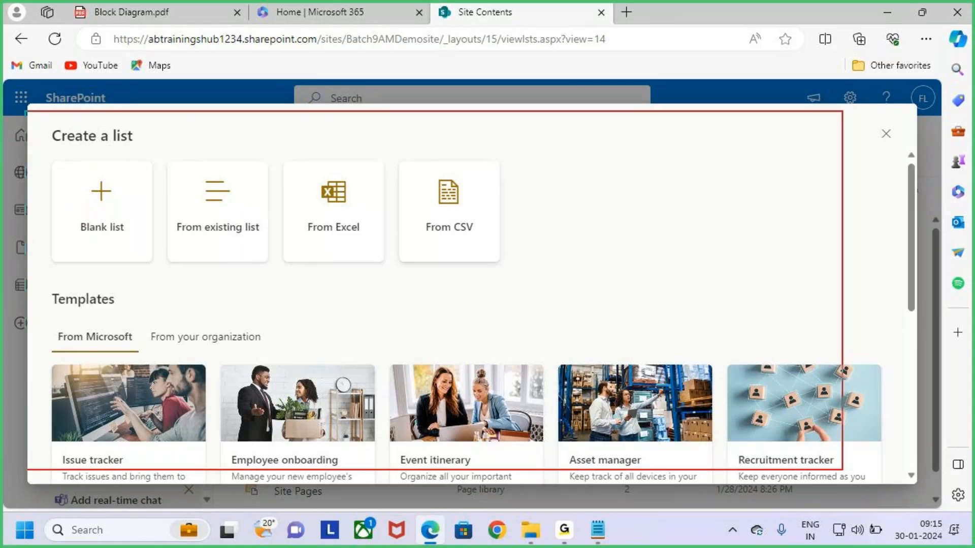
key(Escape)
key(ctrl+2)
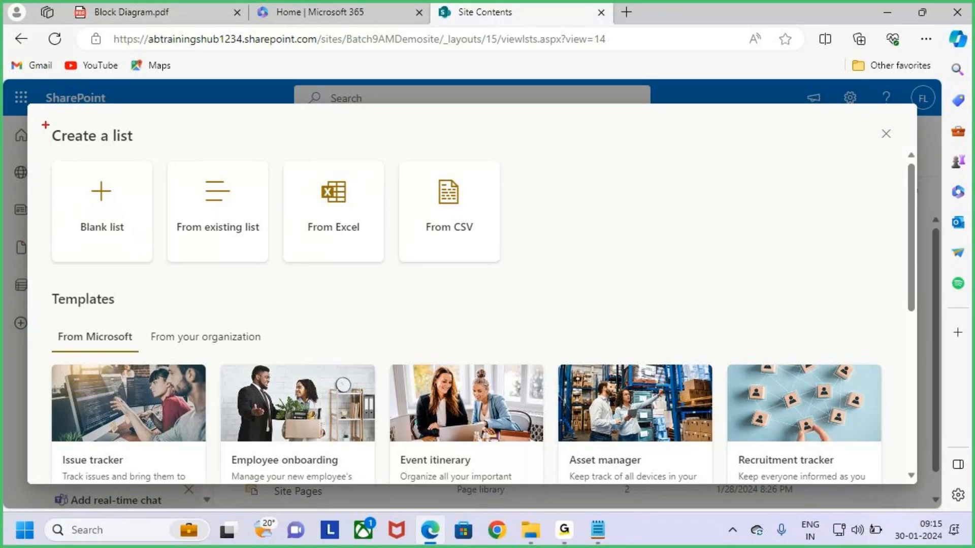
drag(45, 124, 165, 150)
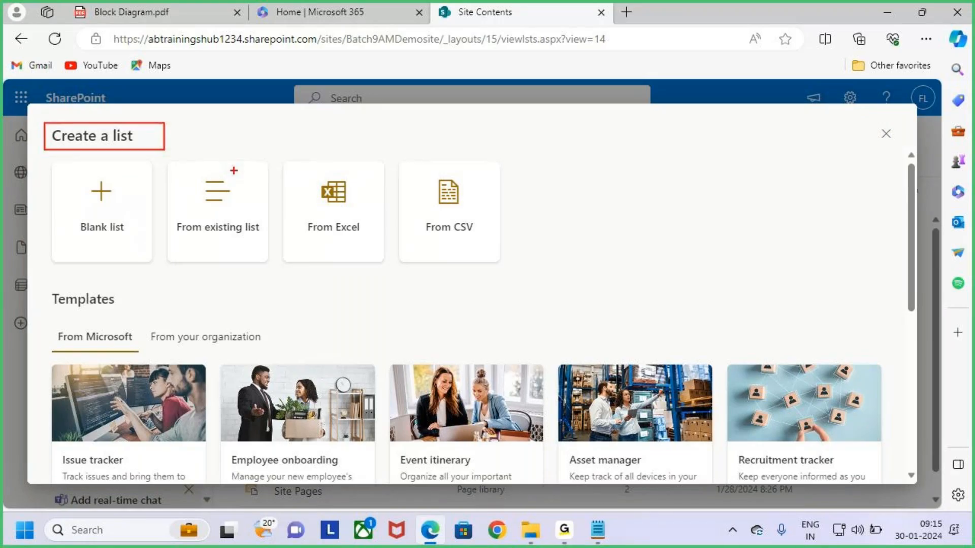
key(Escape)
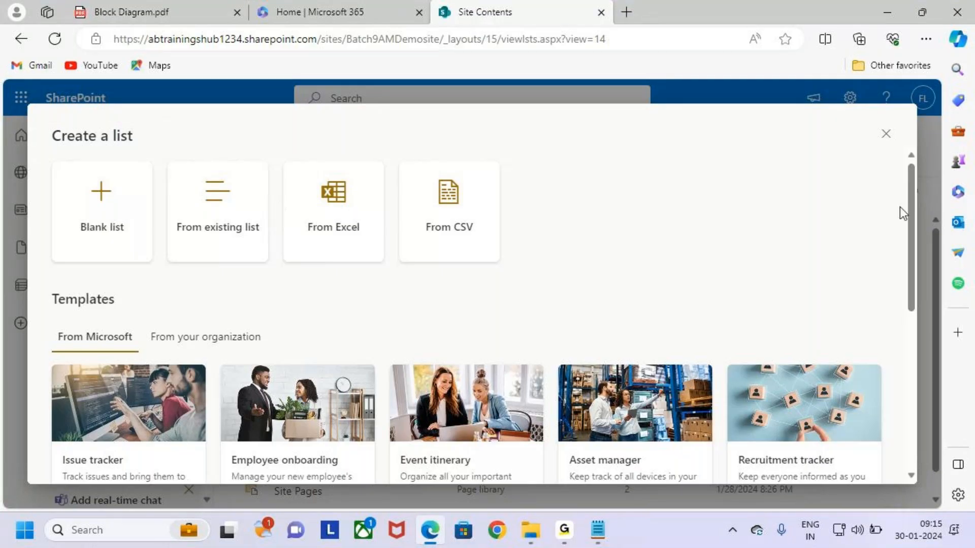
key(ctrl+2)
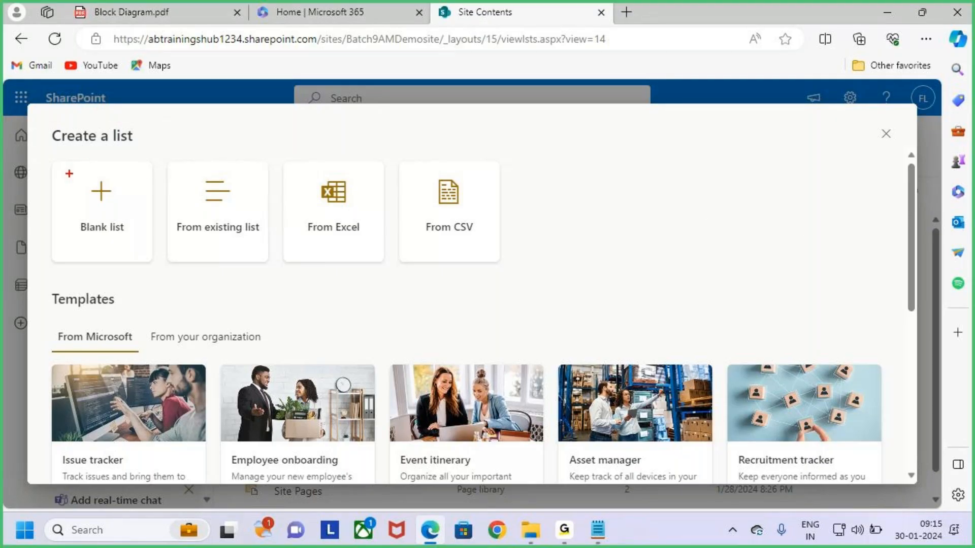
mouse_move(52, 167)
mouse_down()
mouse_move(146, 246)
mouse_move(152, 264)
mouse_up()
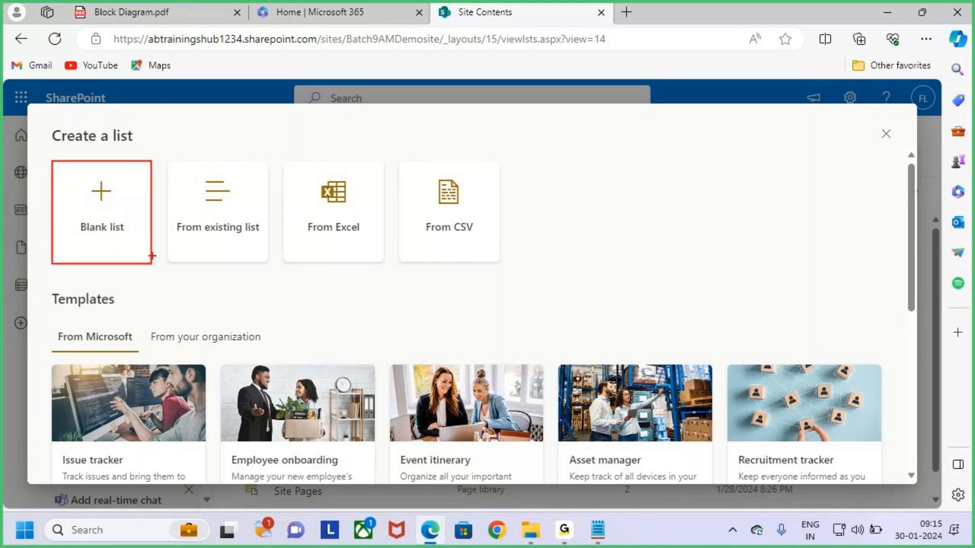
Outline and arrow the From existing list, From Excel and From CSV options
drag(90, 123, 90, 152)
mouse_move(164, 161)
mouse_down()
mouse_move(255, 233)
mouse_move(270, 260)
mouse_up()
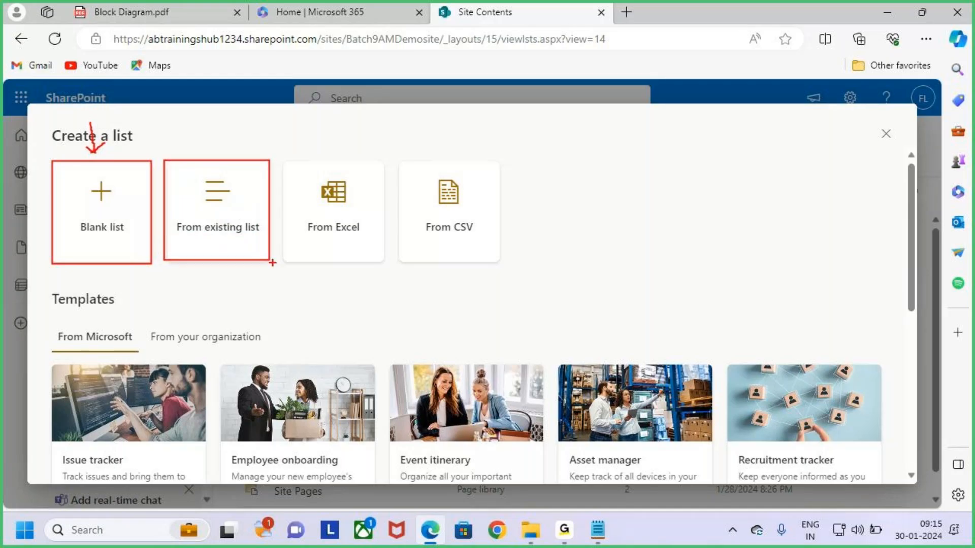
drag(701, 163, 829, 256)
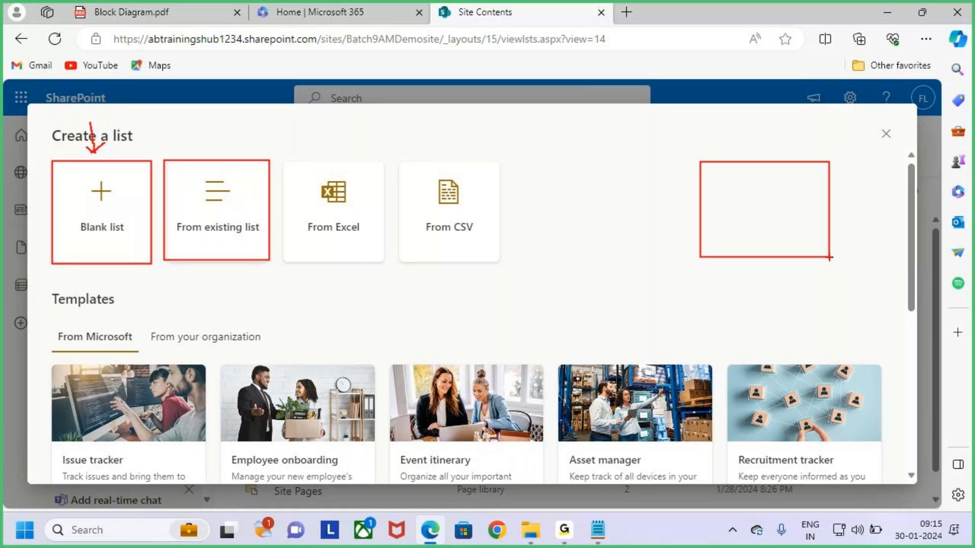
drag(223, 126, 216, 164)
mouse_move(285, 159)
mouse_down()
mouse_move(335, 230)
mouse_move(387, 263)
mouse_up()
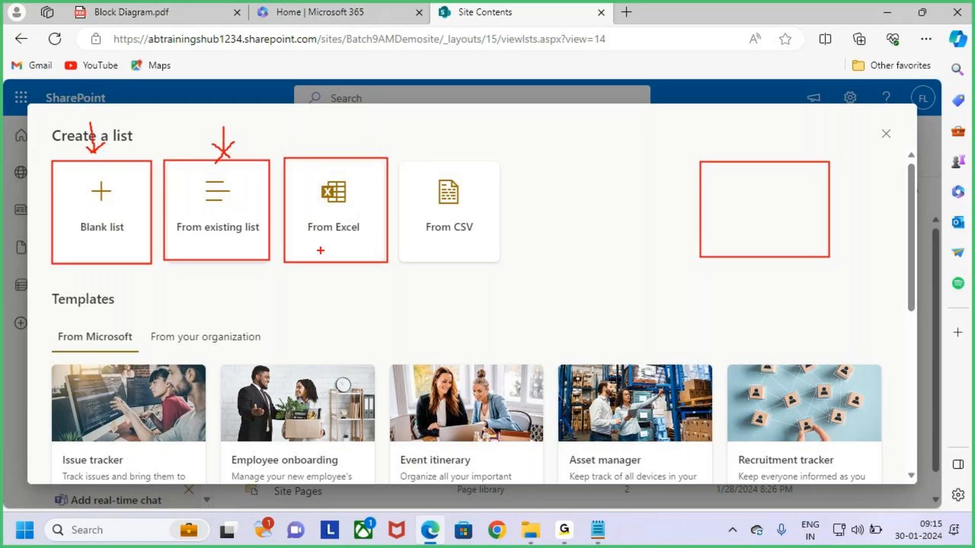
drag(329, 130, 326, 171)
drag(401, 162, 501, 262)
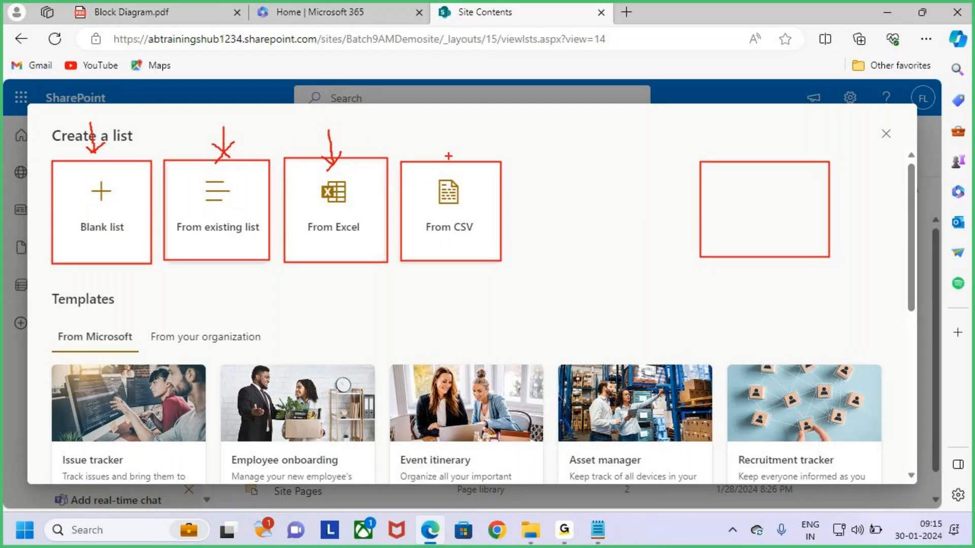
drag(434, 127, 440, 163)
key(Escape)
Redo the markup of Blank list, existing list, Excel and CSV options with arrows
key(ctrl+2)
drag(51, 160, 152, 262)
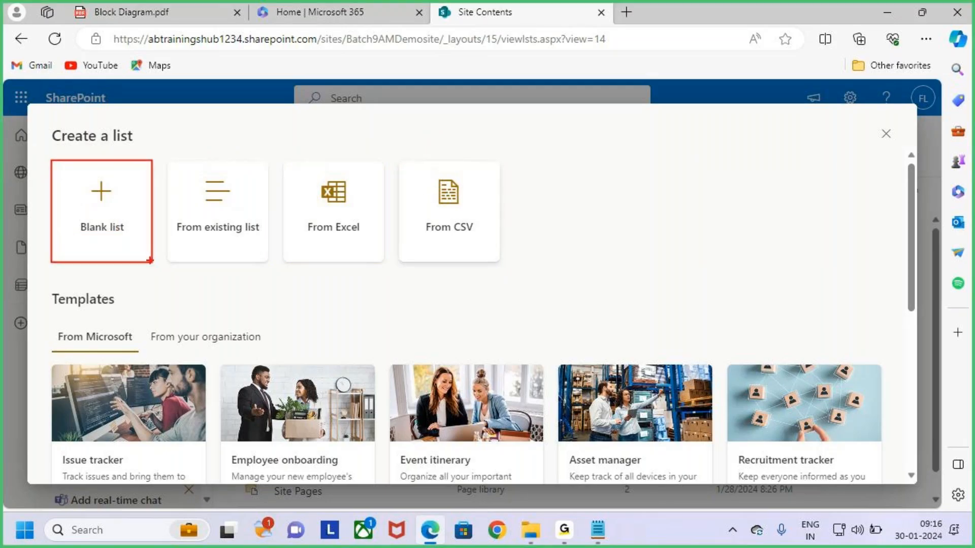
mouse_move(168, 163)
mouse_down()
mouse_move(231, 248)
mouse_move(270, 261)
mouse_up()
mouse_move(208, 133)
mouse_down()
mouse_move(211, 157)
mouse_move(198, 151)
mouse_up()
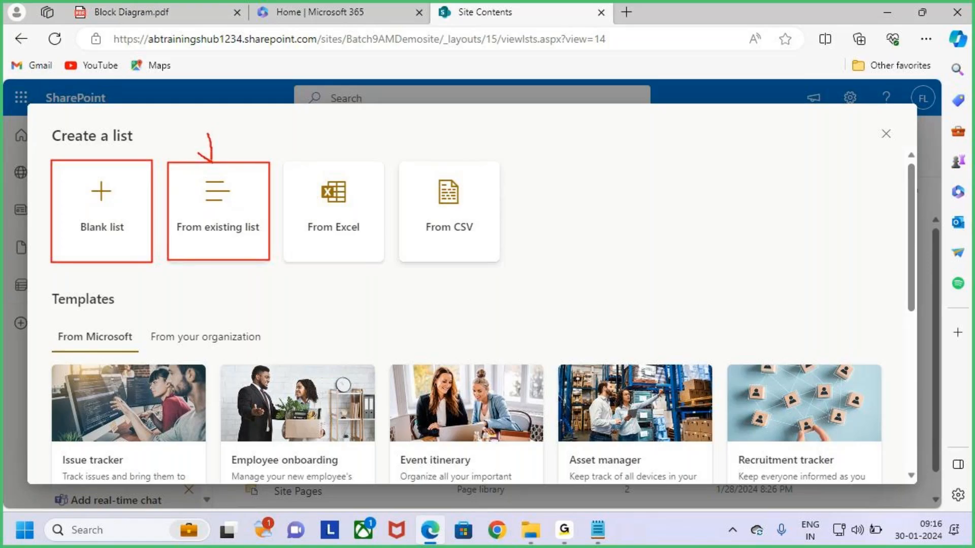
drag(191, 239, 225, 241)
mouse_move(285, 163)
mouse_down()
mouse_move(334, 226)
mouse_move(384, 264)
mouse_up()
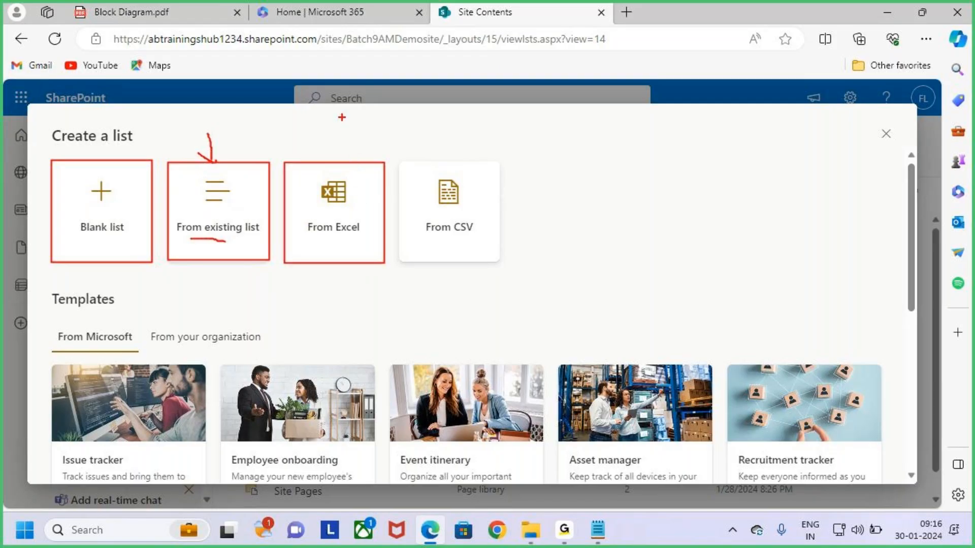
drag(328, 128, 333, 162)
drag(398, 160, 502, 262)
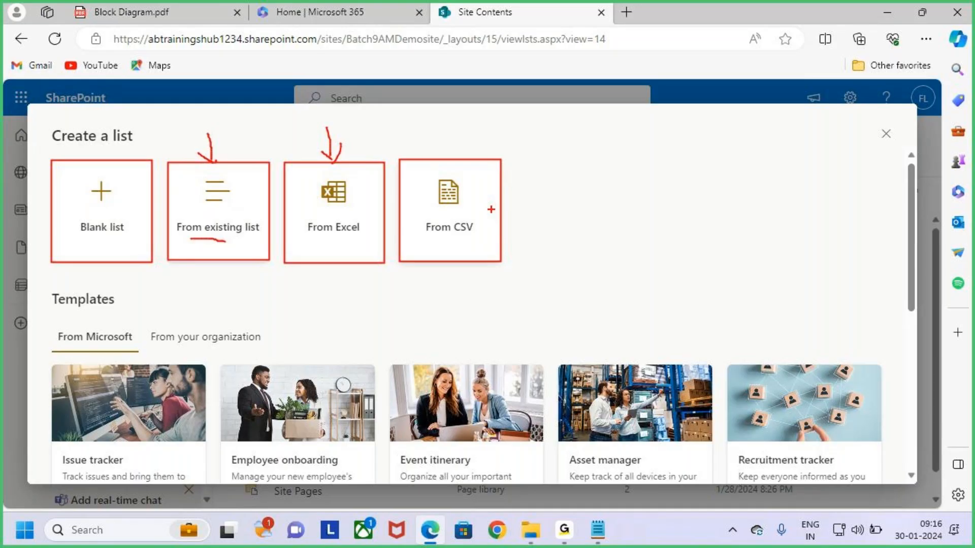
drag(435, 134, 443, 154)
drag(95, 146, 117, 145)
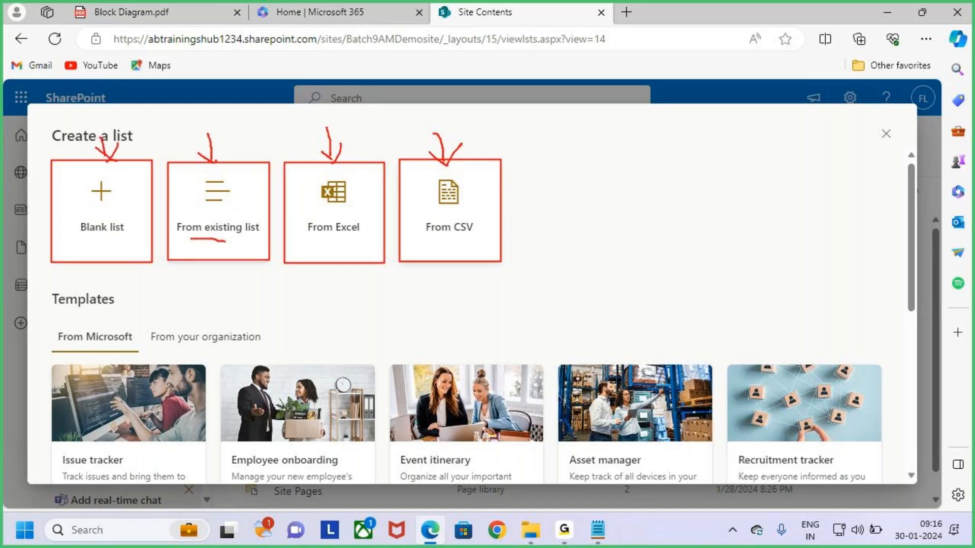
key(Escape)
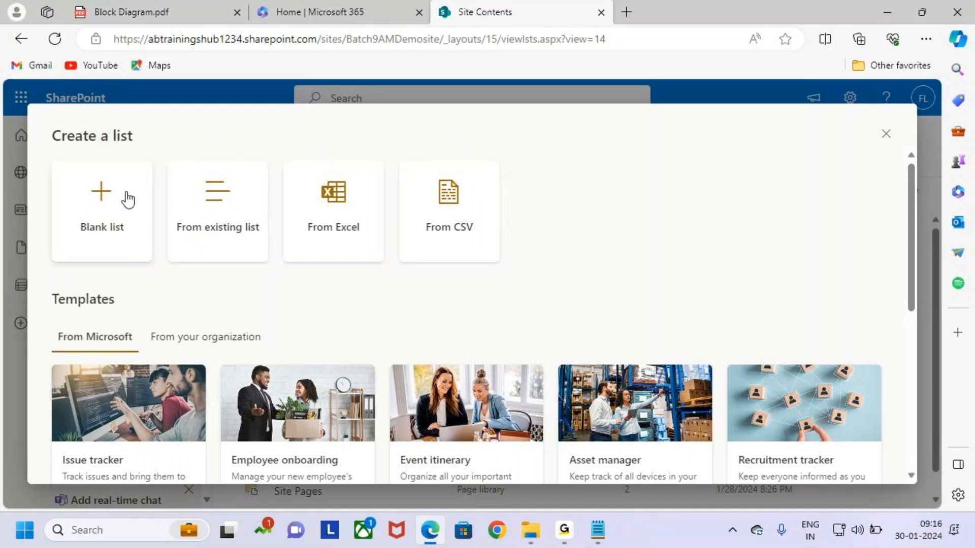
Highlight the Blank list option with an outline and arrow
key(ctrl+2)
mouse_move(53, 163)
mouse_down()
mouse_move(113, 209)
mouse_move(152, 263)
mouse_up()
drag(108, 131, 103, 193)
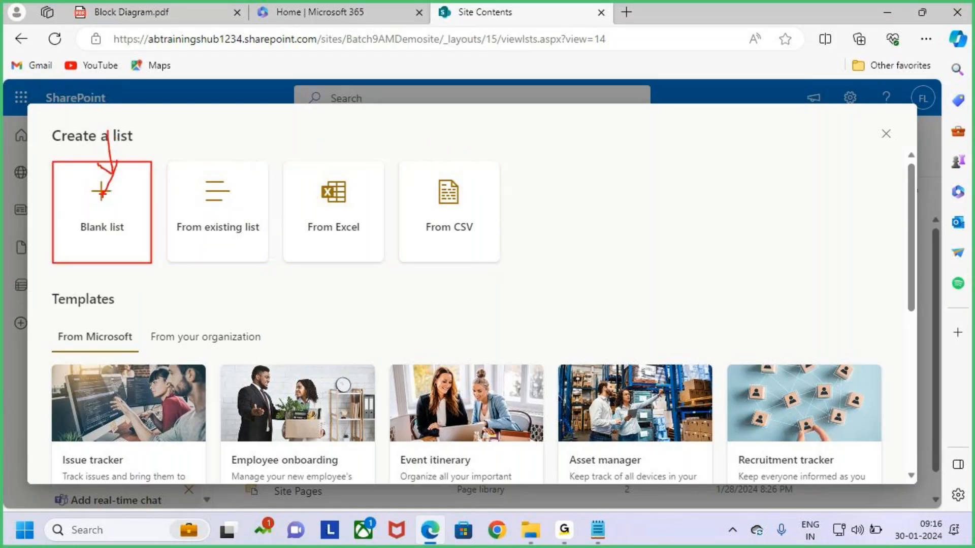
key(Escape)
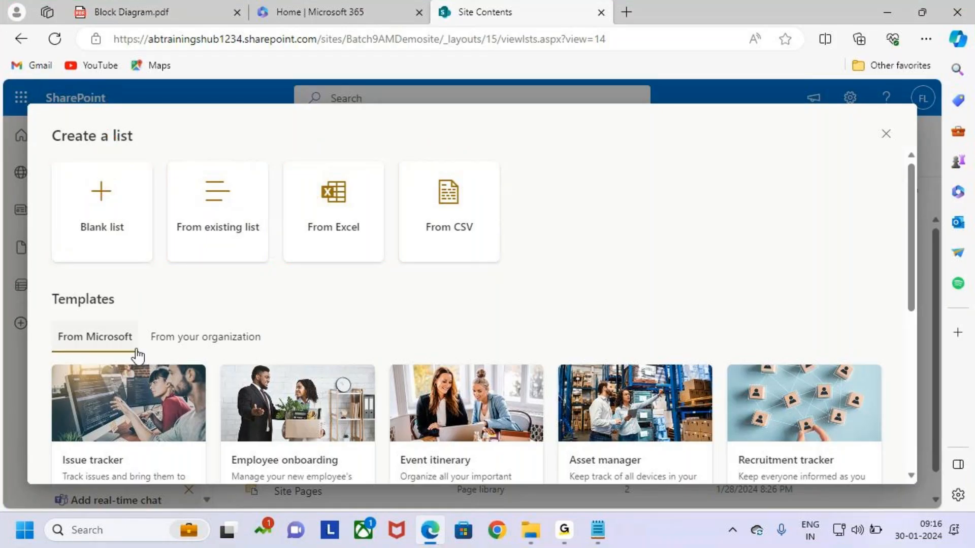
Start a Blank list, name it 'Employees', and confirm with Create
click(125, 212)
key(ctrl+2)
drag(268, 197, 505, 248)
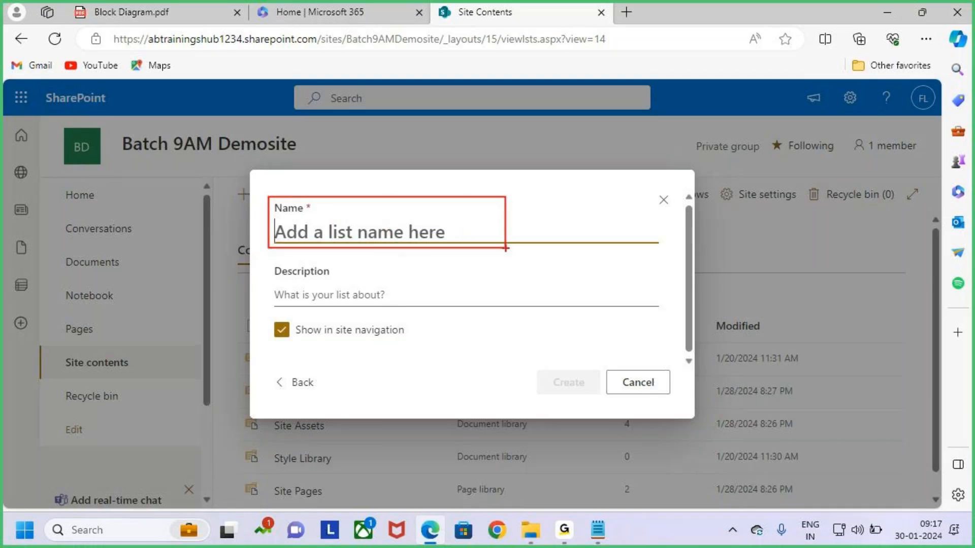
key(Escape)
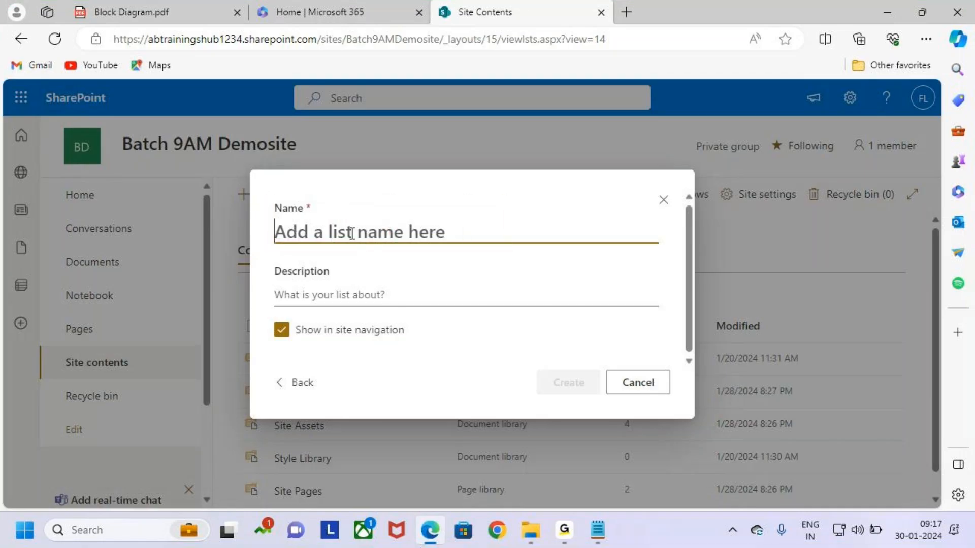
text(Employees)
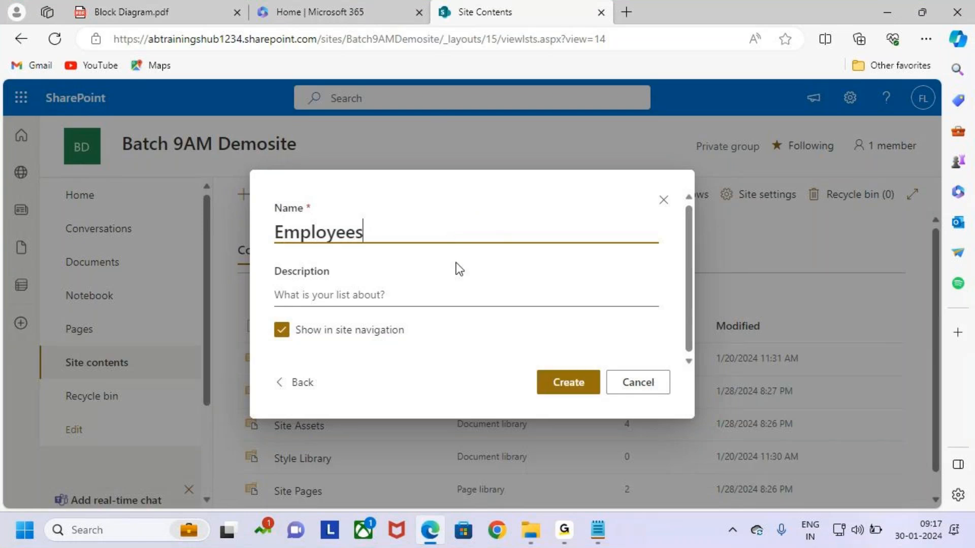
key(ctrl+2)
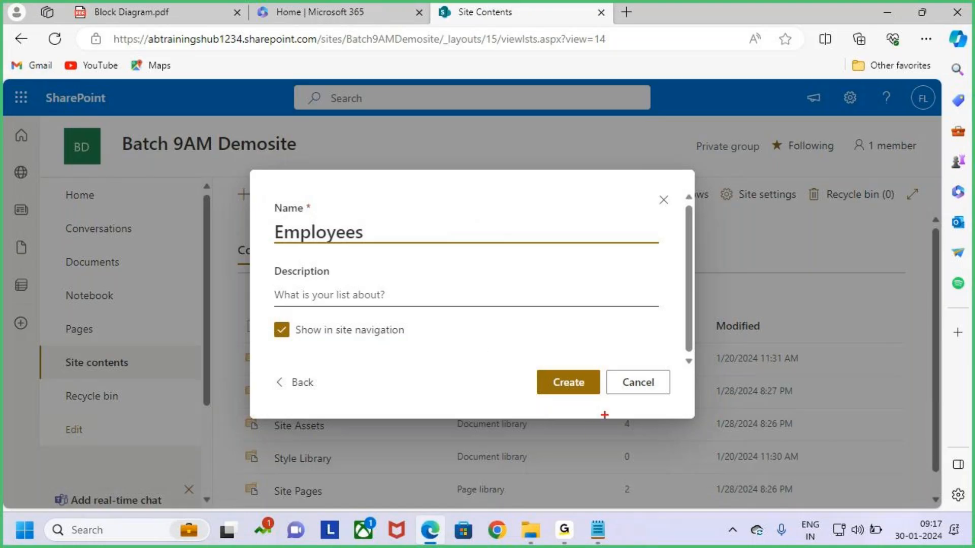
drag(534, 370, 602, 401)
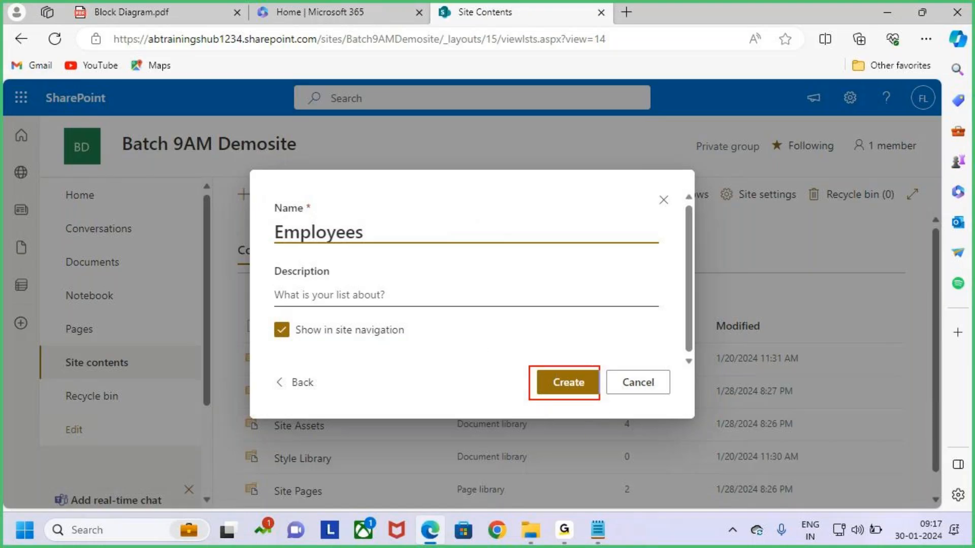
drag(615, 312, 573, 379)
key(Escape)
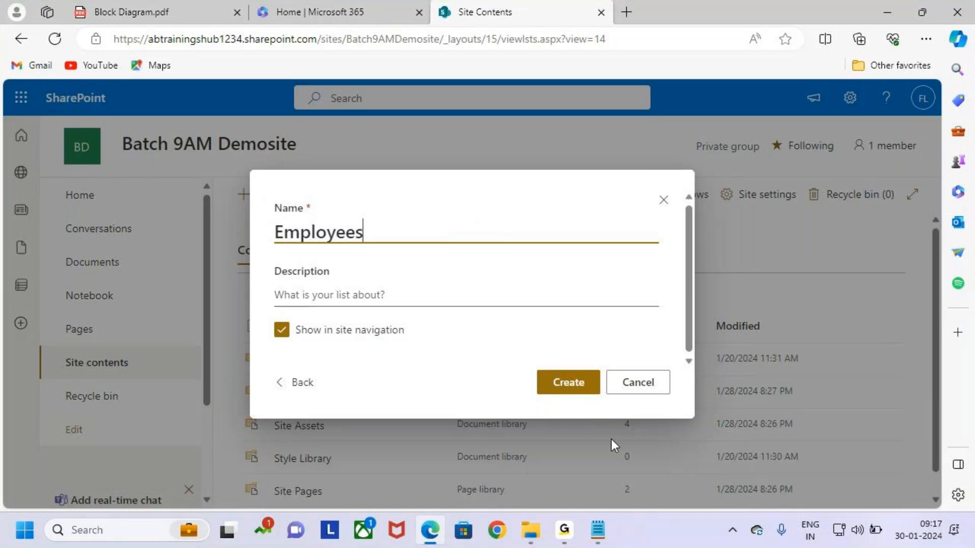
click(581, 390)
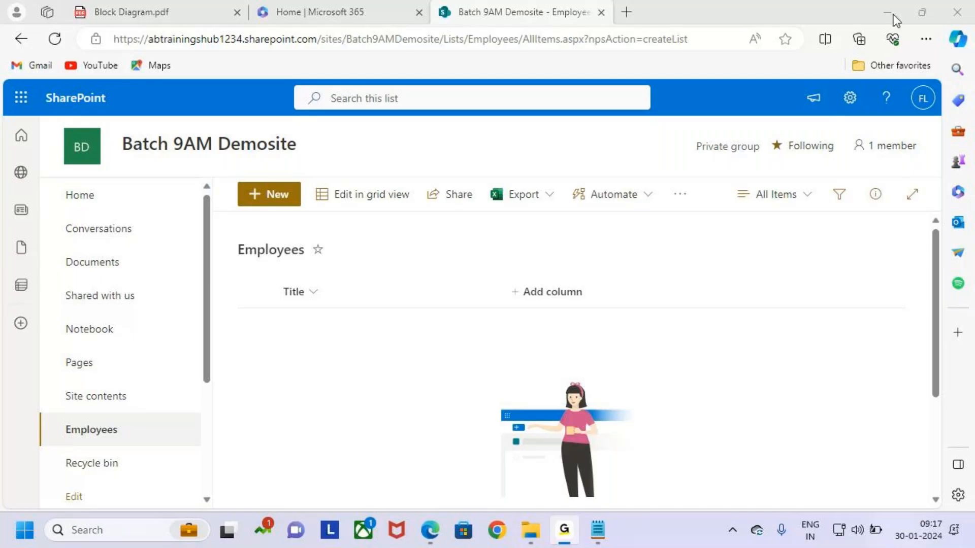
Point out the new Employees navigation link and the Employees list title
click(419, 165)
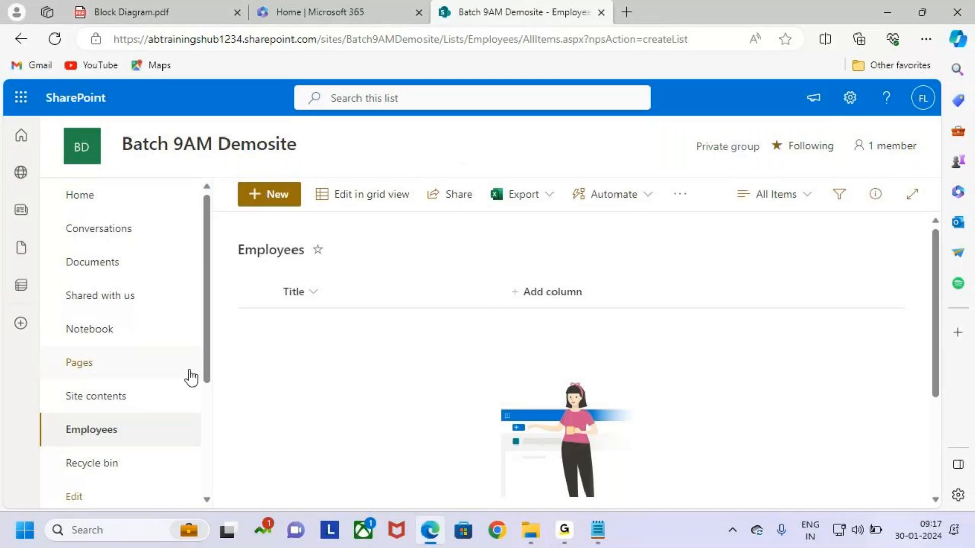
scroll(153, 386, down, 1)
mouse_move(42, 363)
mouse_down()
mouse_move(206, 401)
mouse_move(217, 350)
mouse_up()
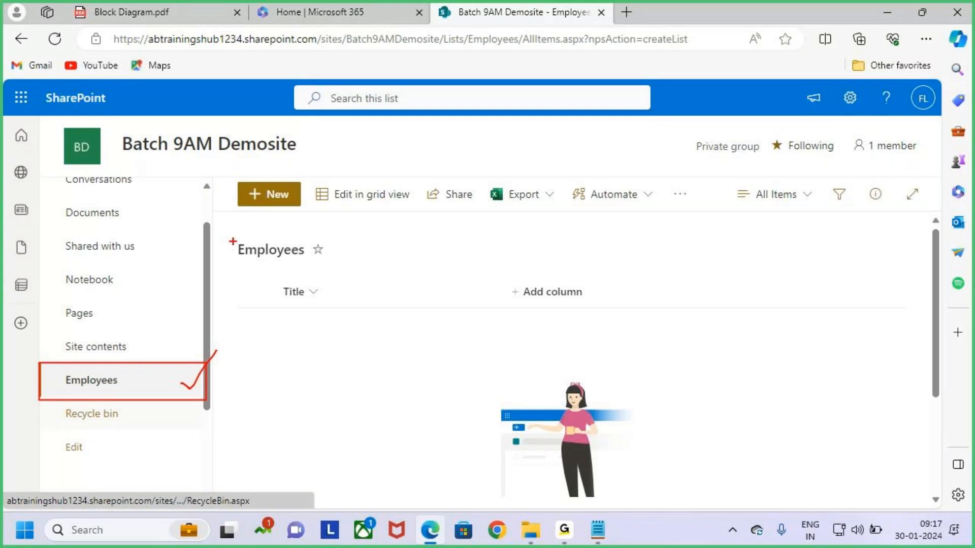
drag(232, 236, 319, 264)
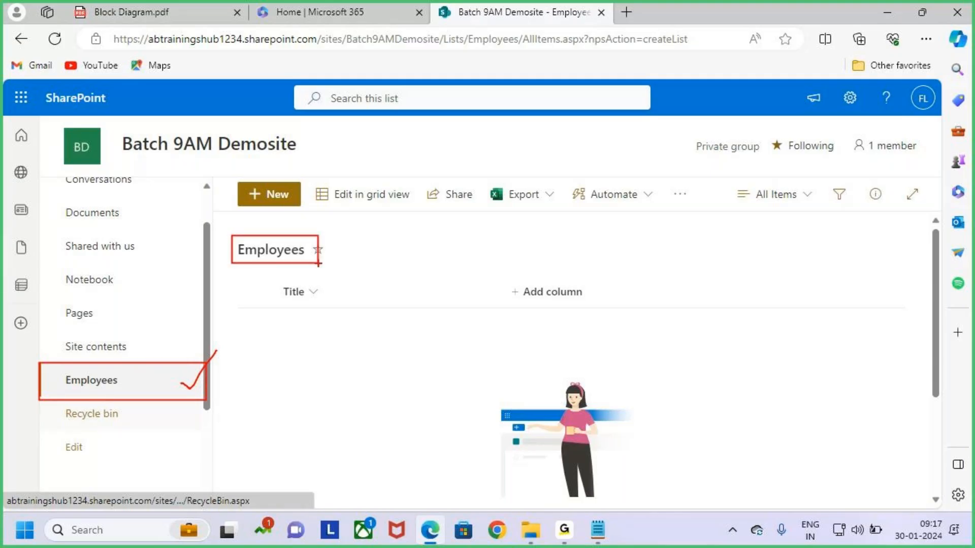
key(Escape)
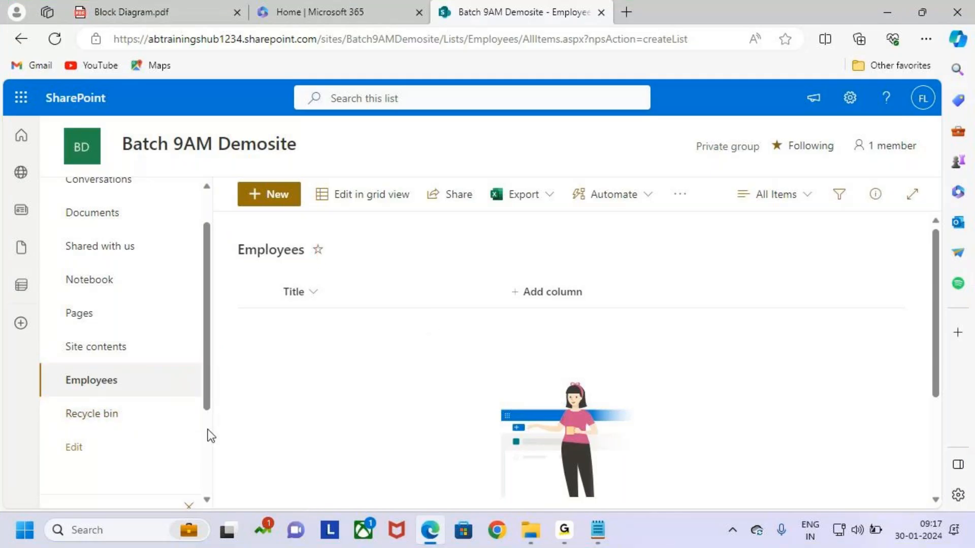
scroll(174, 348, up, 1)
Handwrite 'List' on screen and arrow the Title column
key(ctrl+2)
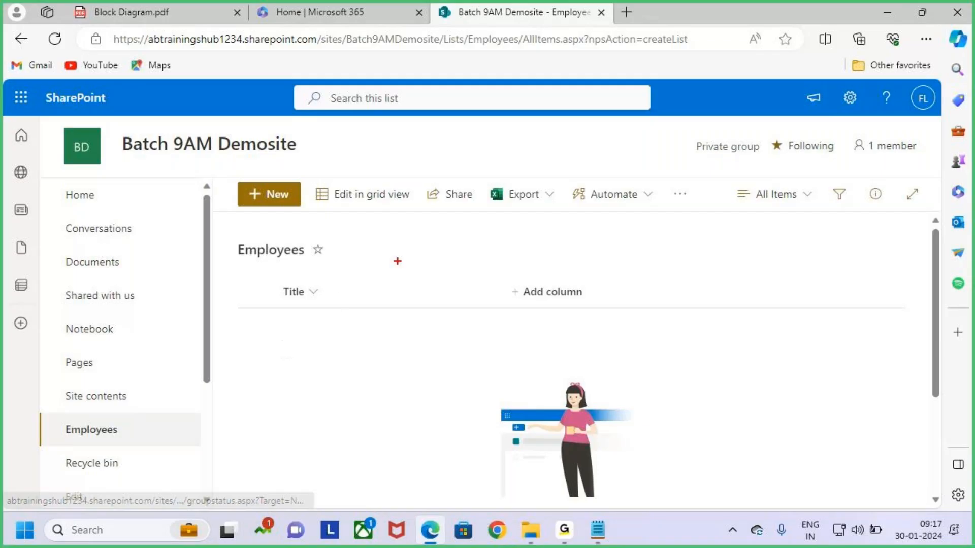
drag(429, 147, 433, 177)
mouse_move(440, 160)
mouse_down()
mouse_move(440, 173)
mouse_move(455, 155)
mouse_move(448, 175)
mouse_up()
mouse_move(464, 144)
mouse_down()
mouse_move(461, 172)
mouse_move(490, 152)
mouse_up()
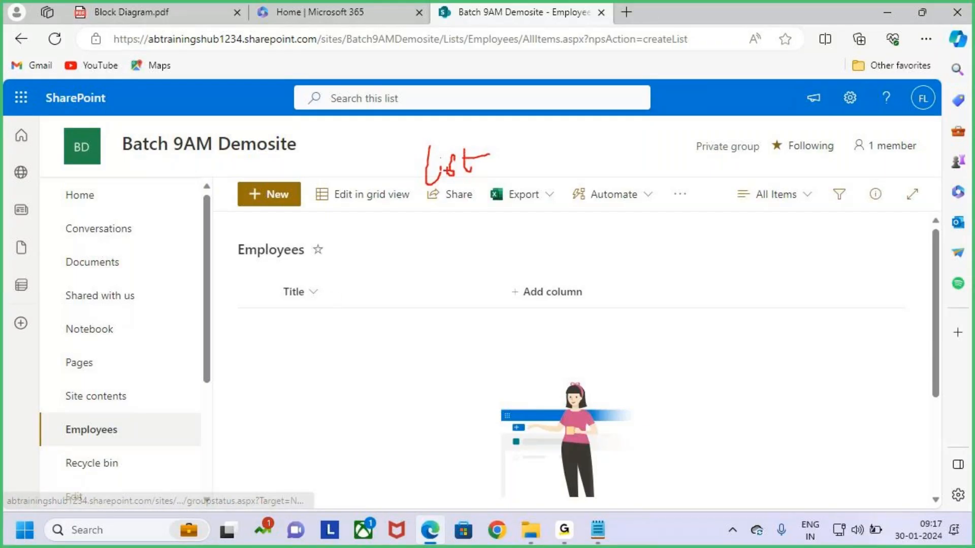
drag(276, 283, 374, 311)
drag(332, 252, 336, 283)
mouse_move(322, 275)
mouse_down()
mouse_move(345, 284)
mouse_move(325, 292)
mouse_up()
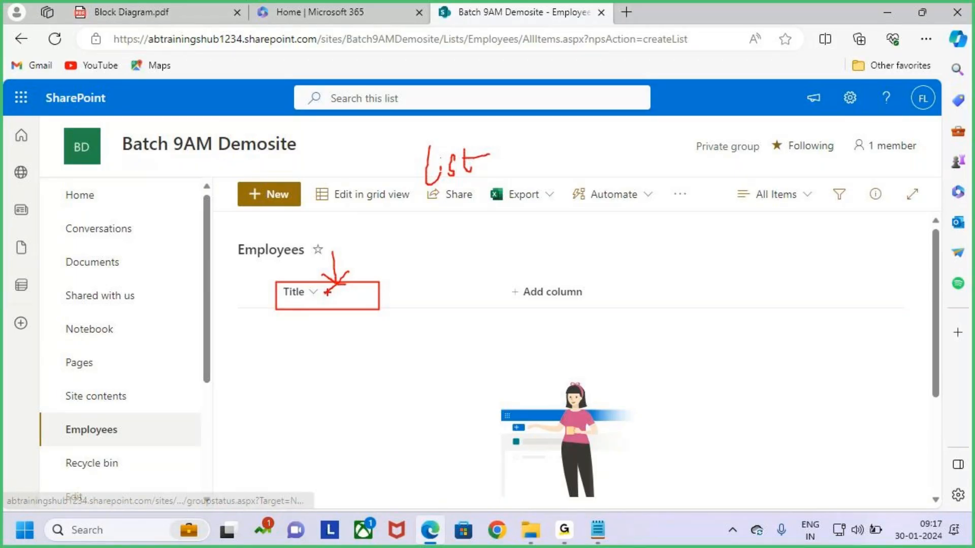
mouse_move(324, 293)
mouse_down()
mouse_move(344, 288)
mouse_move(326, 291)
mouse_move(358, 305)
mouse_up()
Add an arrow and a handwritten note under the Title column
key(Escape)
key(ctrl+2)
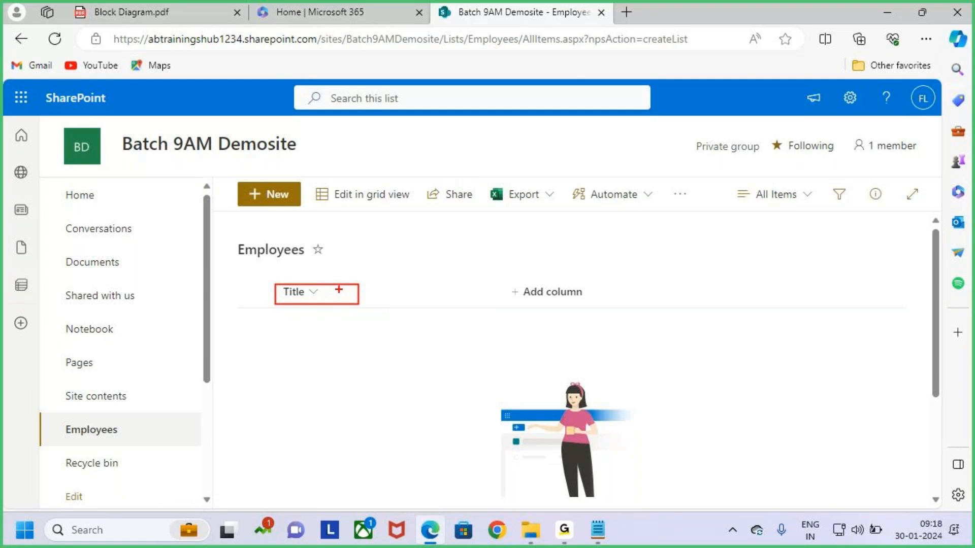
mouse_move(323, 263)
mouse_down()
mouse_move(325, 283)
mouse_move(308, 304)
mouse_up()
mouse_move(311, 320)
mouse_down()
mouse_move(278, 340)
mouse_move(305, 351)
mouse_up()
mouse_move(296, 340)
mouse_down()
mouse_move(321, 327)
mouse_move(327, 338)
mouse_move(338, 333)
mouse_move(326, 344)
mouse_up()
drag(306, 372, 372, 339)
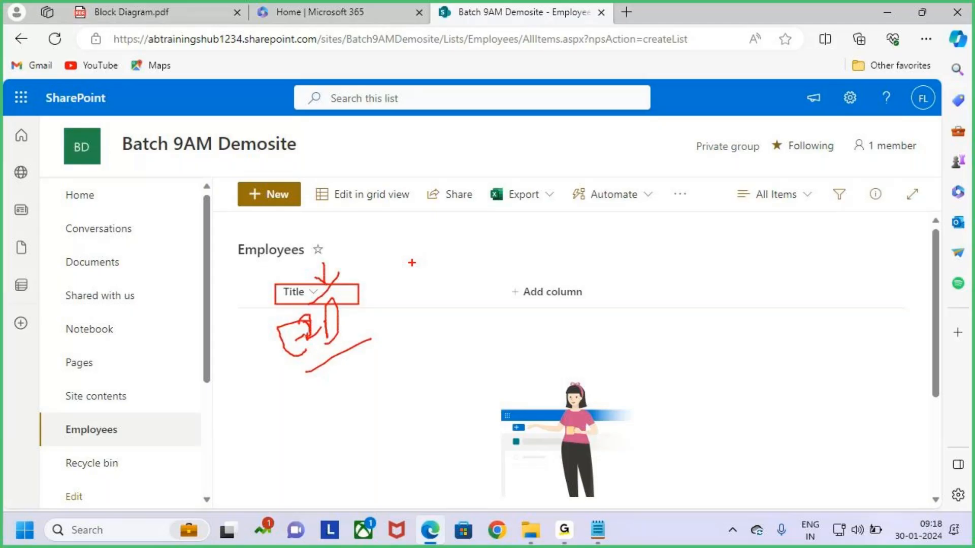
key(Escape)
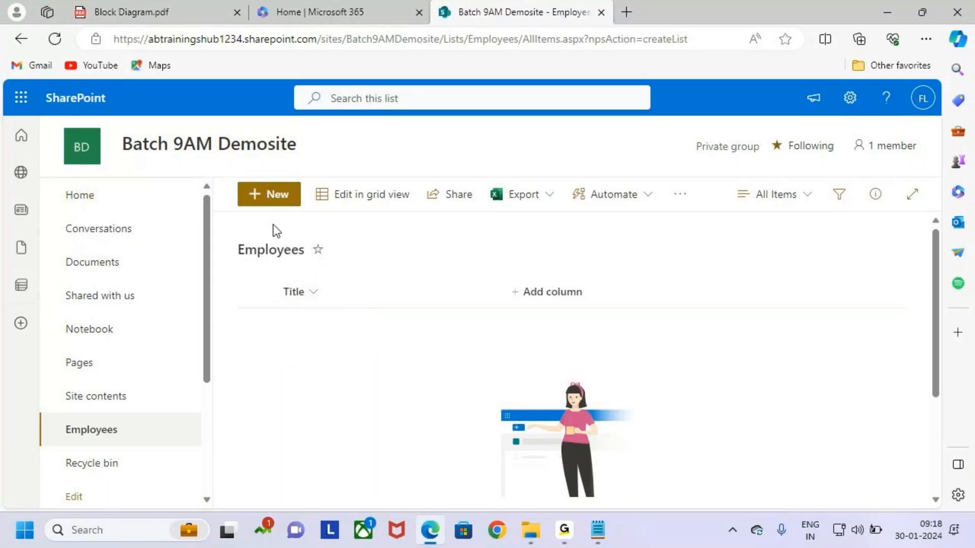
Outline the Employees list heading, arrow the column headers, and label them 'Field'
key(ctrl+2)
mouse_move(226, 234)
mouse_down()
mouse_move(323, 265)
mouse_move(739, 333)
mouse_move(900, 322)
mouse_up()
drag(621, 235, 624, 274)
drag(606, 268, 630, 274)
drag(649, 258, 614, 287)
mouse_move(624, 172)
mouse_down()
mouse_move(604, 205)
mouse_move(639, 174)
mouse_move(678, 193)
mouse_move(707, 123)
mouse_up()
drag(696, 162, 709, 188)
key(Escape)
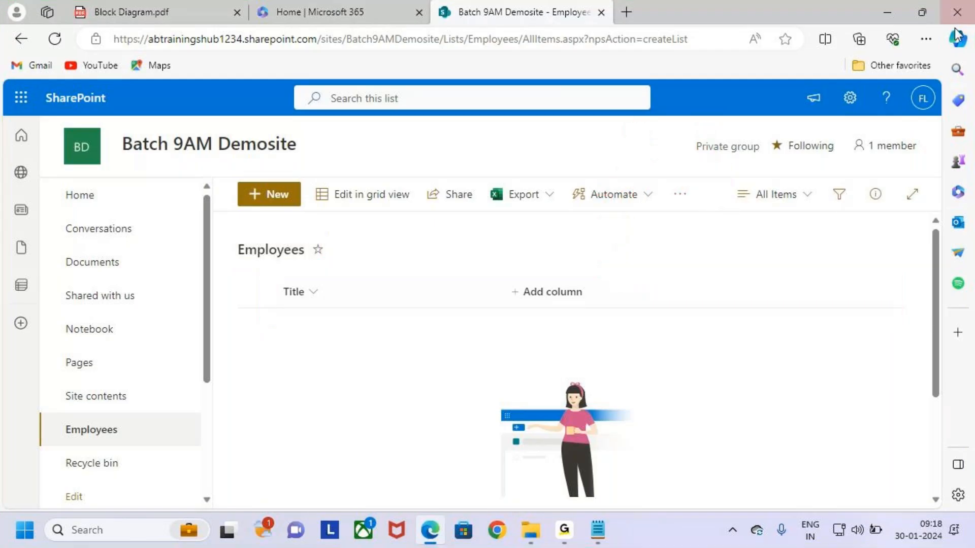
Minimise Edge and scroll through the Notepad class notes
click(887, 12)
scroll(288, 346, down, 5)
scroll(307, 374, up, 7)
scroll(189, 270, down, 15)
scroll(198, 274, up, 5)
scroll(210, 279, up, 3)
scroll(216, 279, down, 3)
Finish the Office.com line and add an Employees heading below it
click(152, 344)
key(BackSpace)
key(BackSpace)
key(BackSpace)
key(BackSpace)
key(BackSpace)
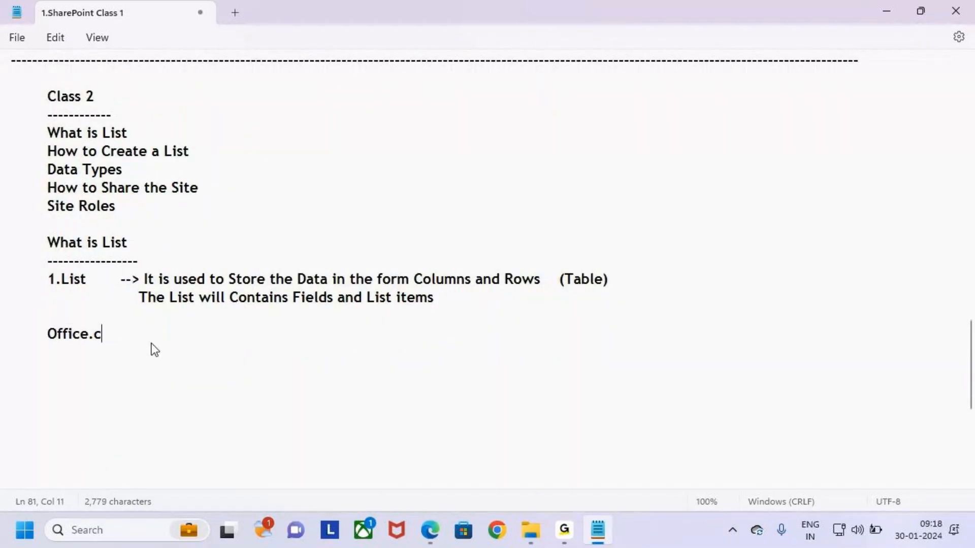
text(.com)
key(Return)
Add an indented dashed line under the Employees heading
key(Return)
key(Tab)
key(BackSpace)
text(Employees)
key(Return)
key(Tab)
text(-----------------------------------------------------------------------------------------------------)
key(Return)
key(Tab)
text(e)
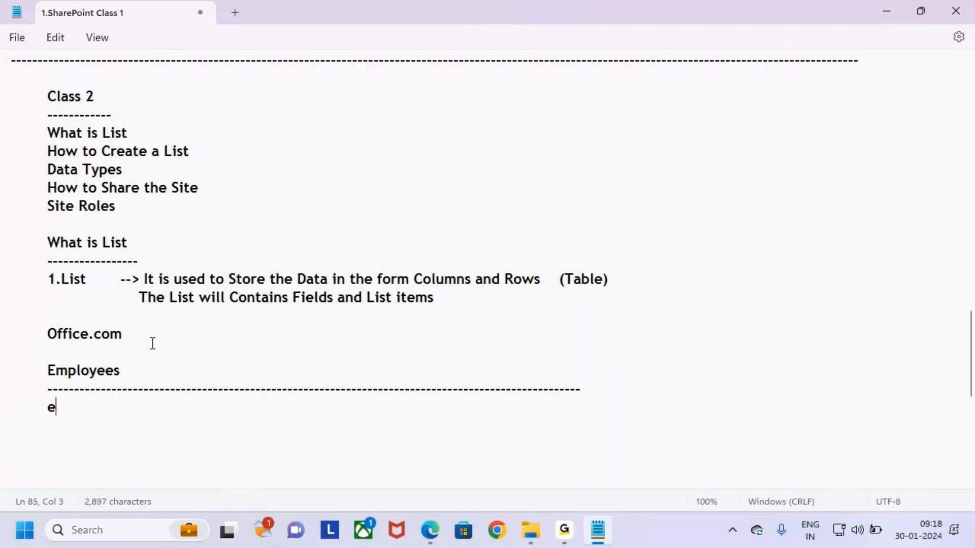
key(BackSpace)
key(BackSpace)
key(BackSpace)
text(------------)
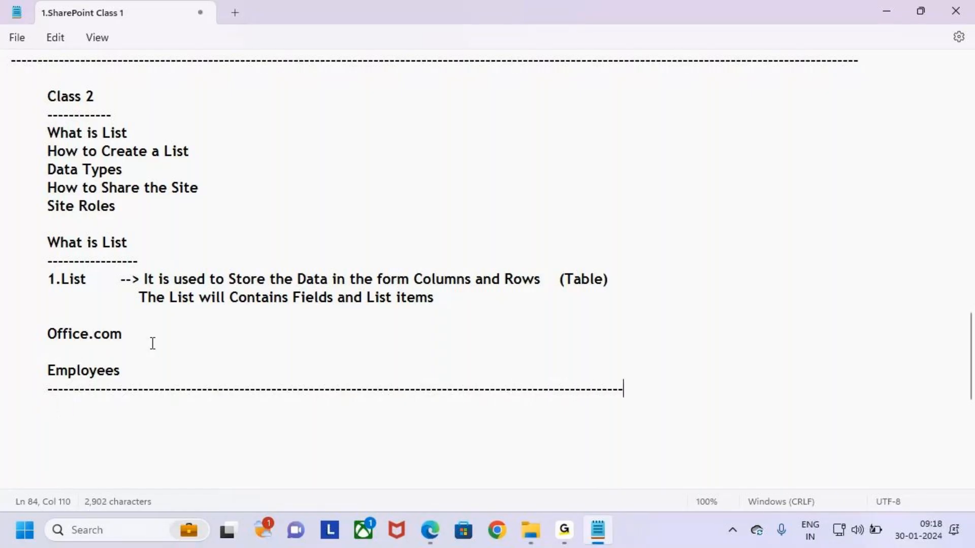
key(Return)
Type tab-separated headers Eid, Ename, Salary, then insert Job before Salary
key(Tab)
text(Eid)
key(Tab)
key(Tab)
text(Ename)
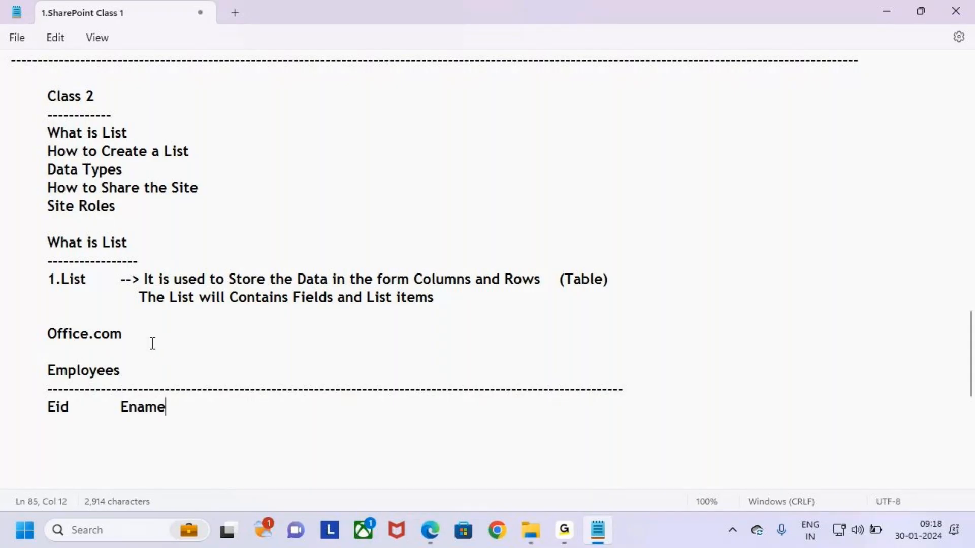
key(Tab)
text(Salary)
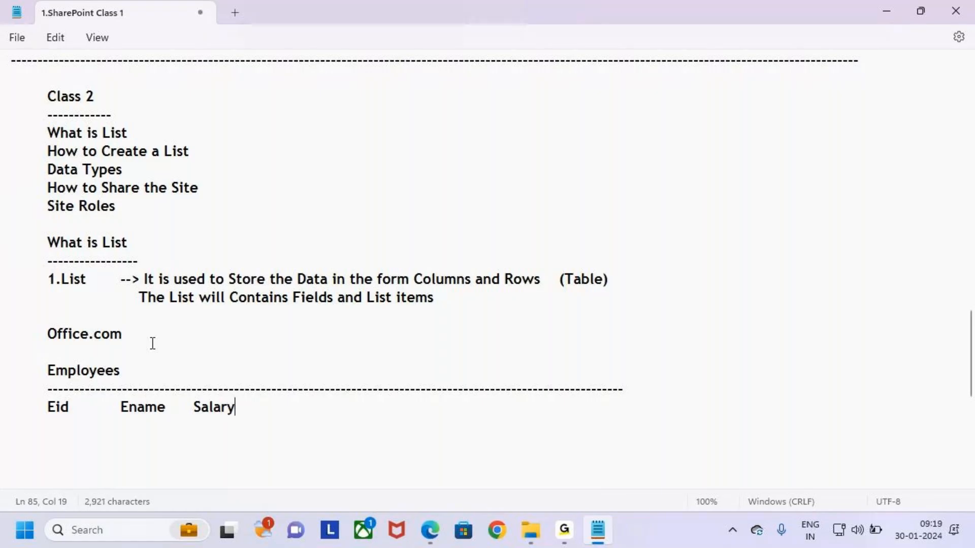
key(Tab)
key(Left)
key(Left)
key(Left)
key(Left)
key(Left)
key(Left)
key(Left)
text(Job)
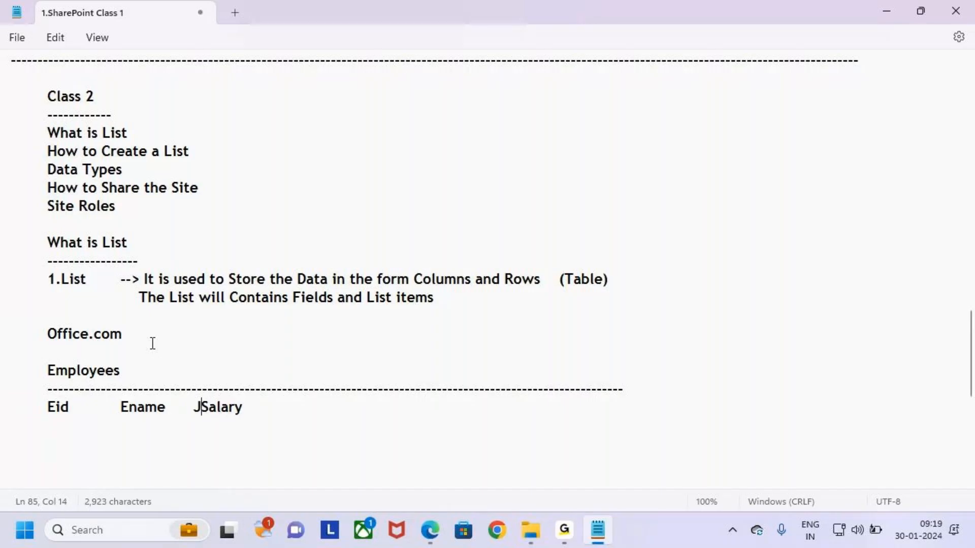
key(Tab)
key(Tab)
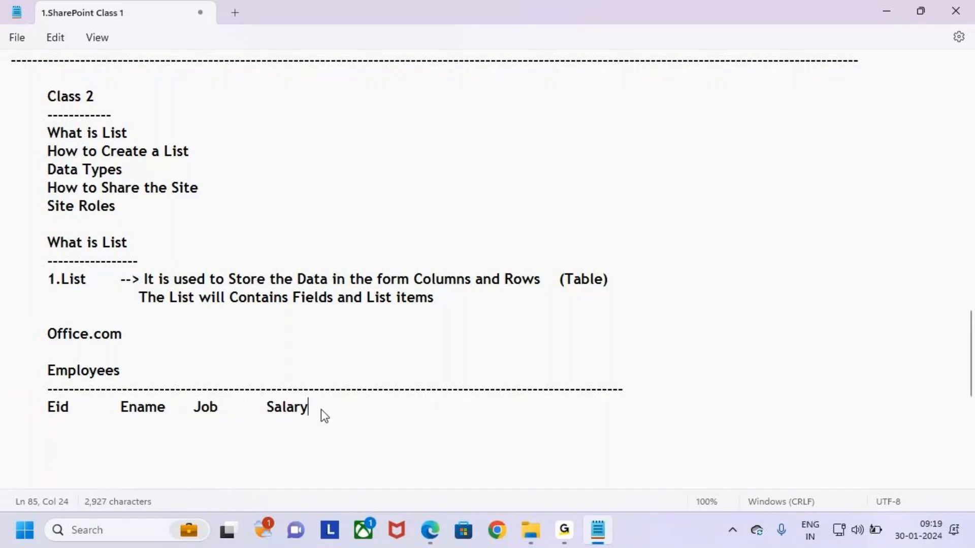
Append the headers Dno, Email, Mobile, Address and DOB
key(Tab)
text(Dno)
key(Tab)
text(Email)
key(Tab)
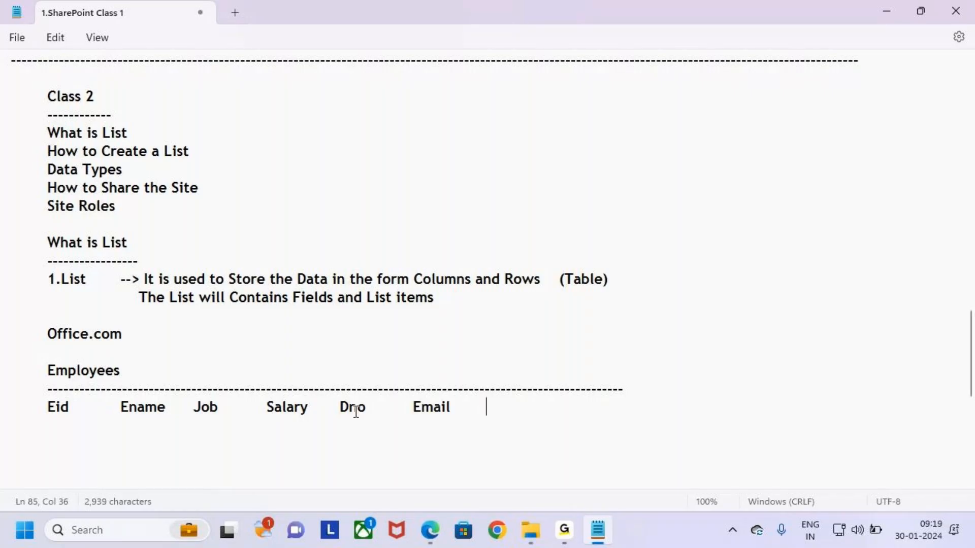
text(Mobile	)
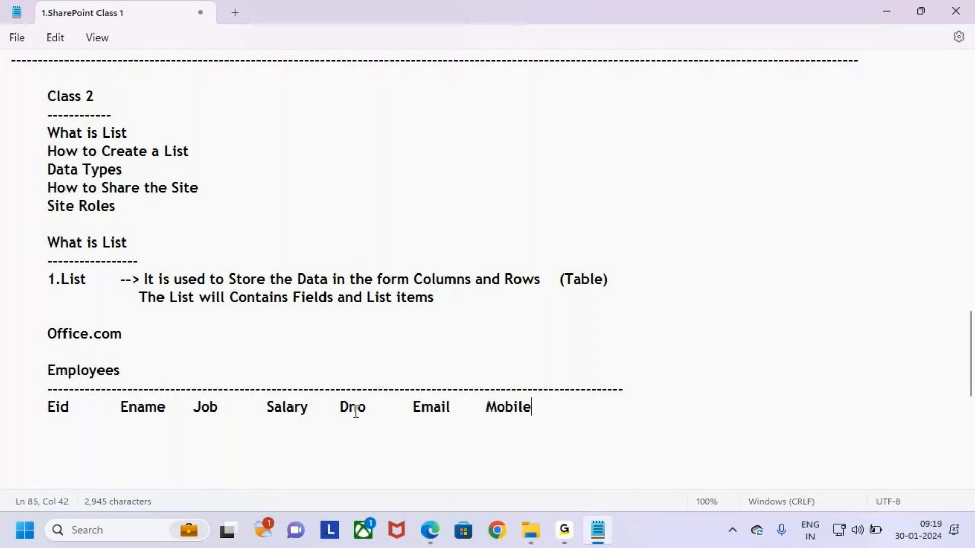
text(Address)
key(Tab)
text(DOB)
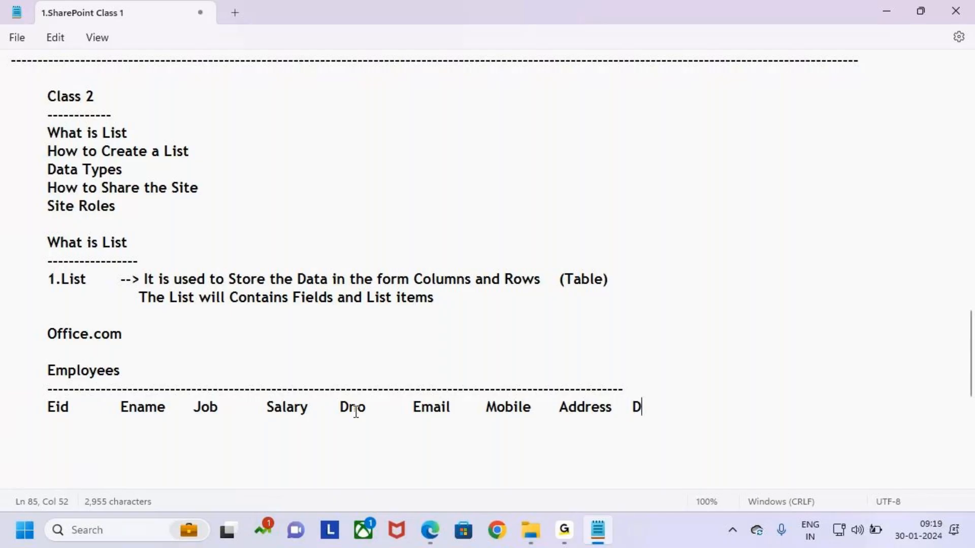
Extend the top dashed line to span the header row
click(651, 389)
key(BackSpace)
key(BackSpace)
key(BackSpace)
text(-)
key(BackSpace)
text(-----------)
Fix the DOB header and add a dashed line beneath the headers
click(24, 441)
click(668, 400)
key(BackSpace)
key(BackSpace)
key(BackSpace)
key(BackSpace)
key(Tab)
text(DOb)
key(Return)
key(Tab)
text(-)
key(BackSpace)
key(BackSpace)
key(BackSpace)
key(BackSpace)
text(B)
key(Return)
key(Tab)
text(----------------)
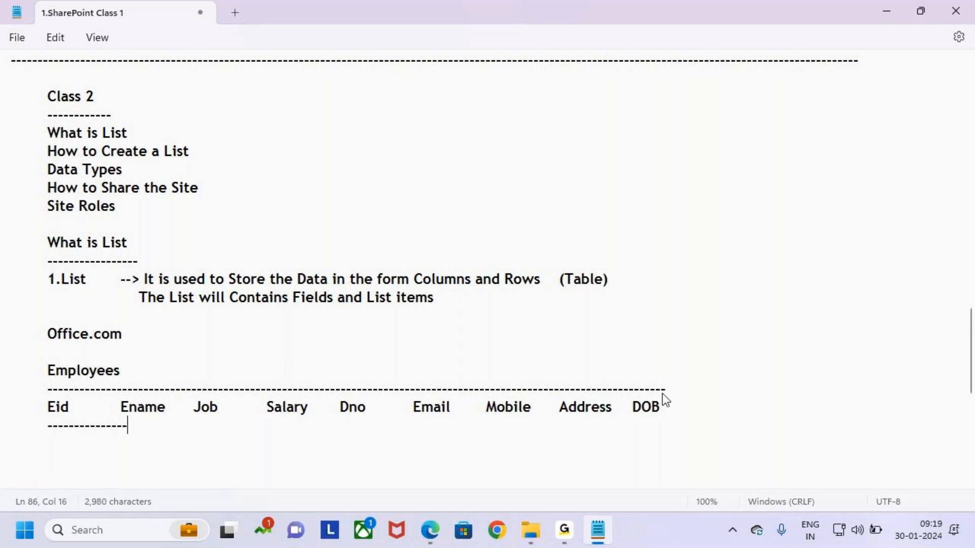
text(----------------------------------------------------------------------------------)
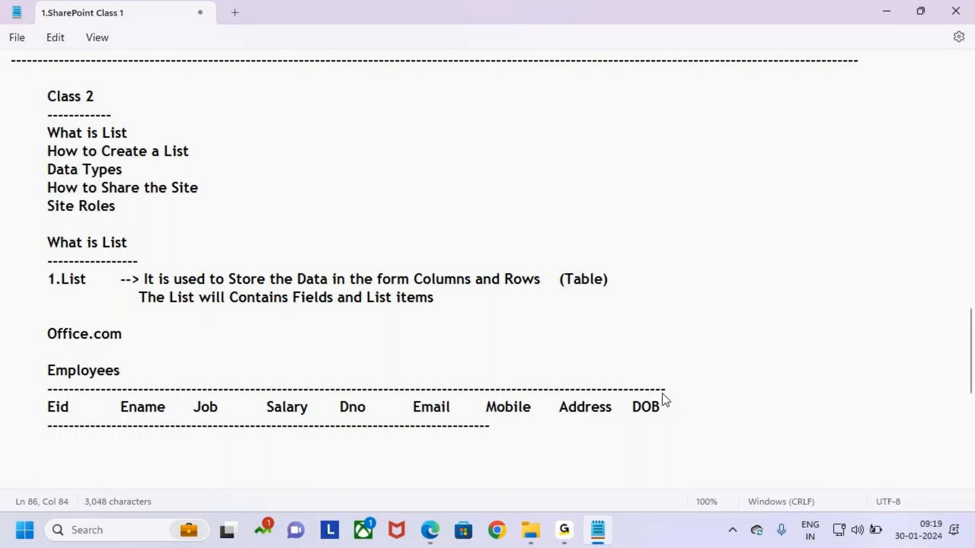
text(-----------------)
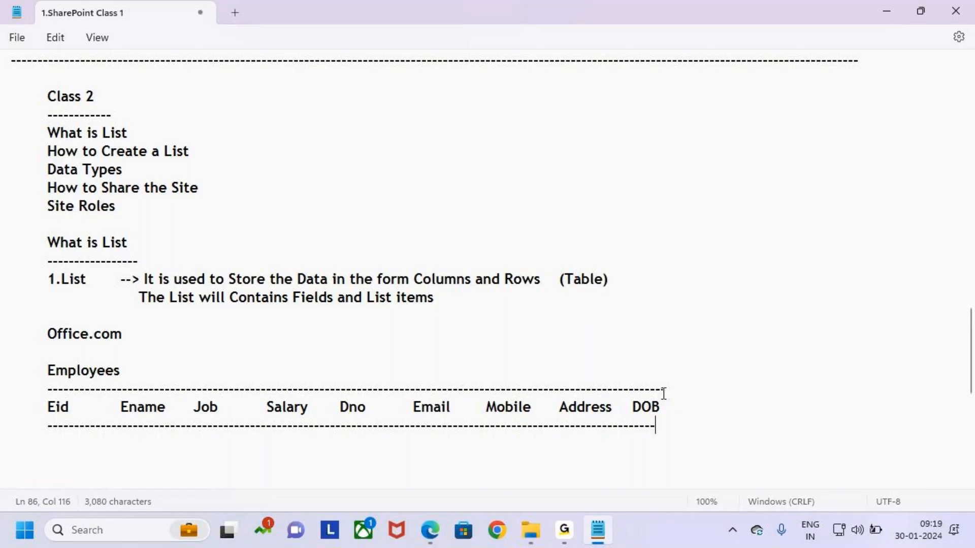
text(--)
Compare the notes' header row, including Ename, with the list's lone Title column
drag(48, 406, 715, 409)
click(725, 418)
key(alt+Tab)
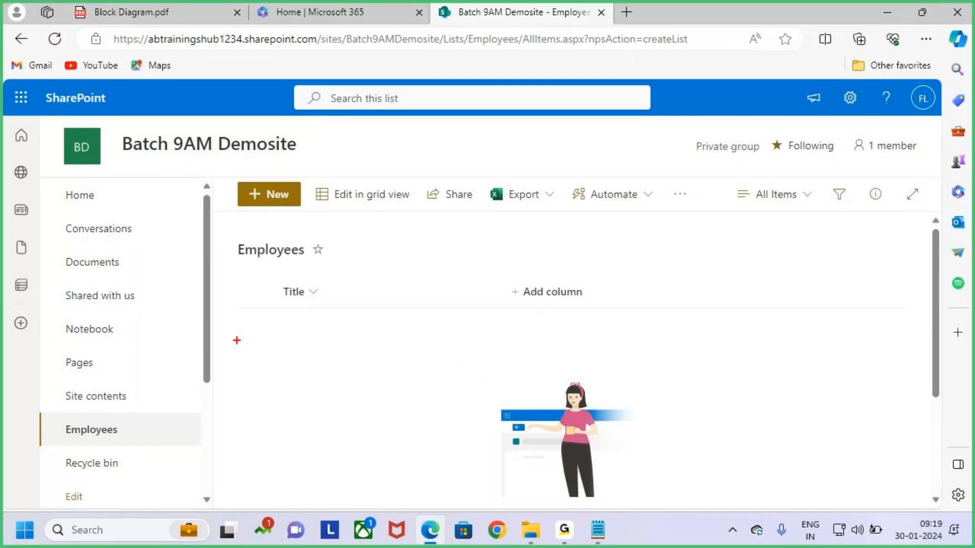
drag(268, 275, 394, 314)
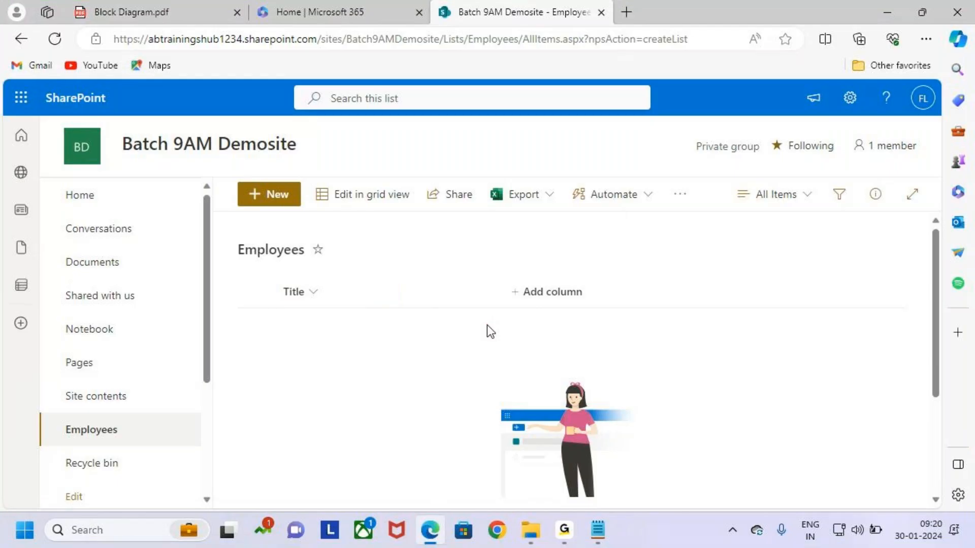
key(alt+Tab)
drag(120, 409, 165, 409)
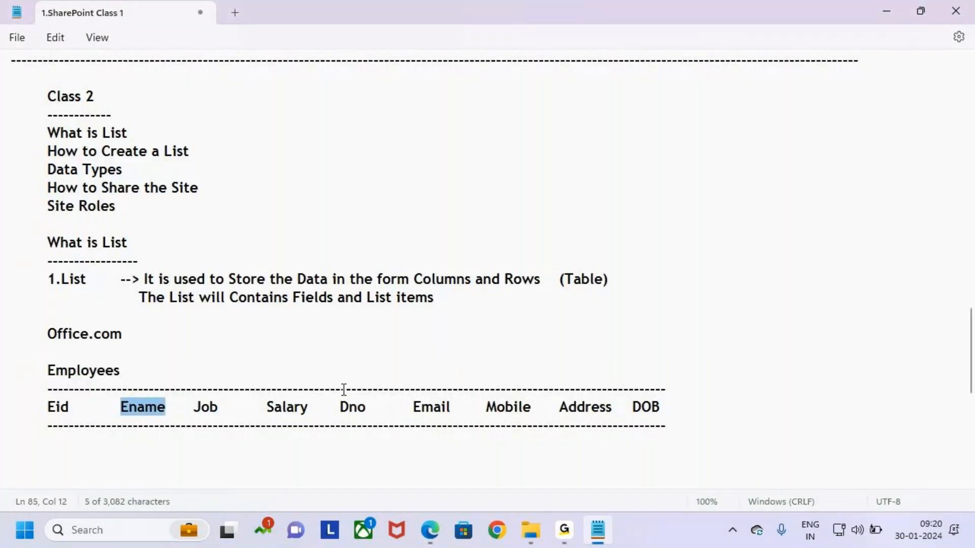
key(alt+Tab)
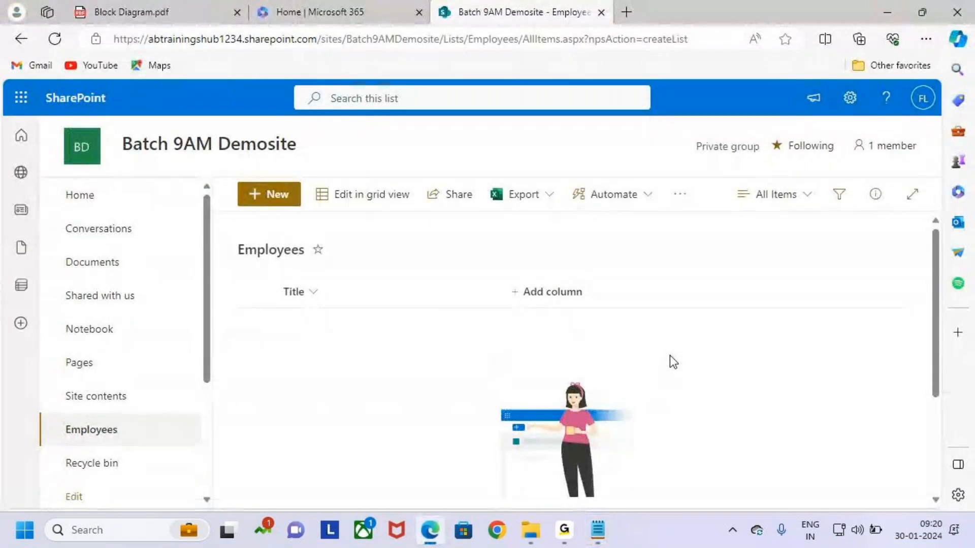
Highlight the add-column area and start creating a new list column
key(ctrl+2)
drag(498, 279, 603, 305)
key(Escape)
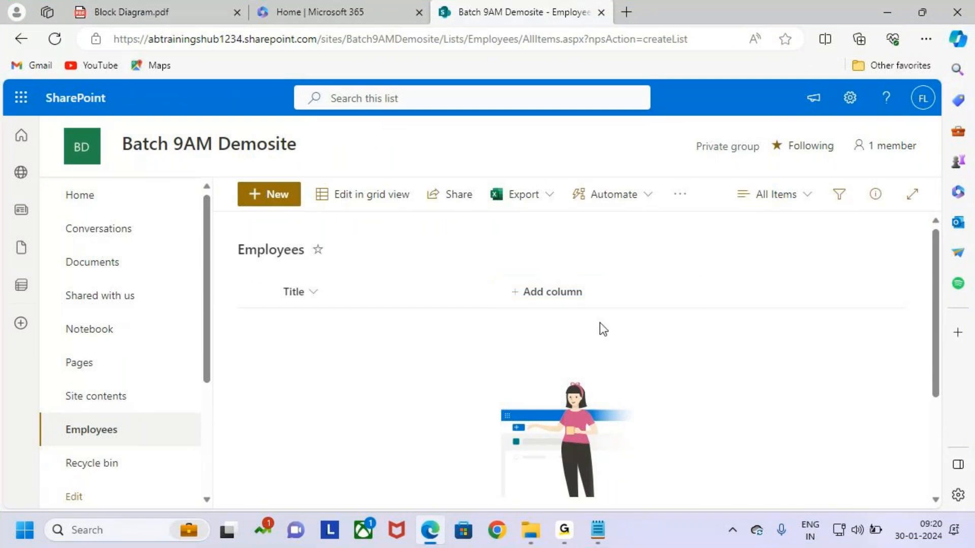
click(559, 293)
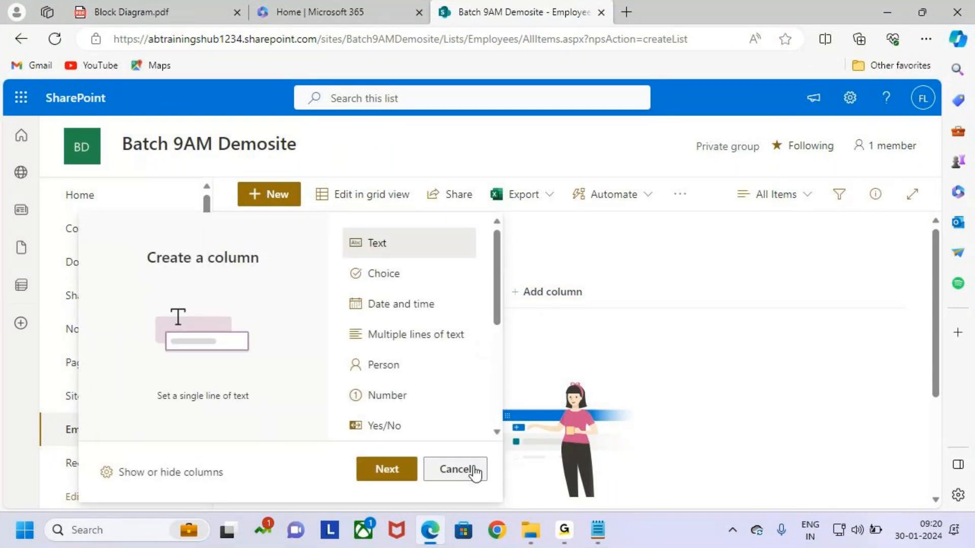
Annotate the Create a column panel and continue with the Text type
key(ctrl+2)
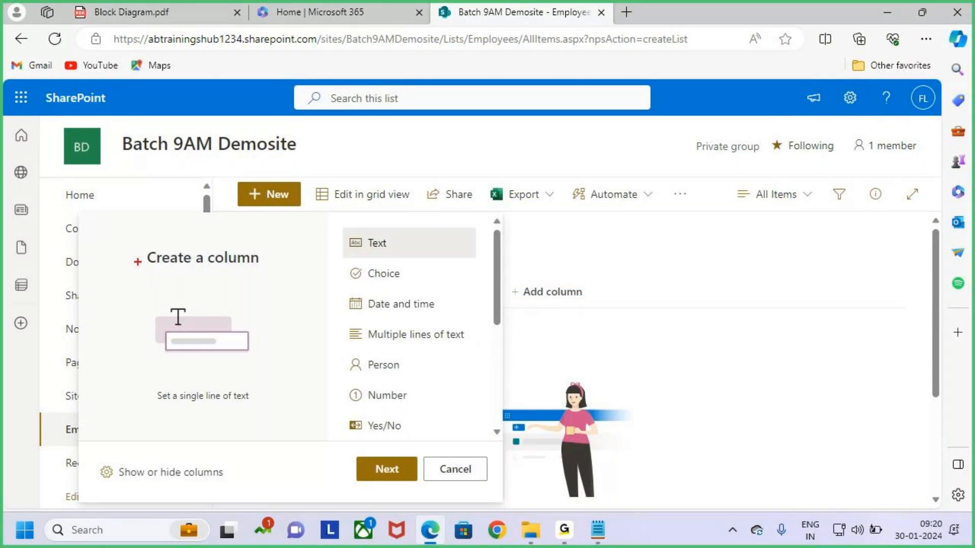
drag(135, 248, 273, 276)
mouse_move(354, 452)
mouse_down()
mouse_move(417, 482)
mouse_move(426, 410)
mouse_up()
key(ctrl+2)
click(387, 468)
Enter Ename as the new column's name
key(ctrl+2)
drag(688, 91, 835, 117)
drag(762, 68, 763, 107)
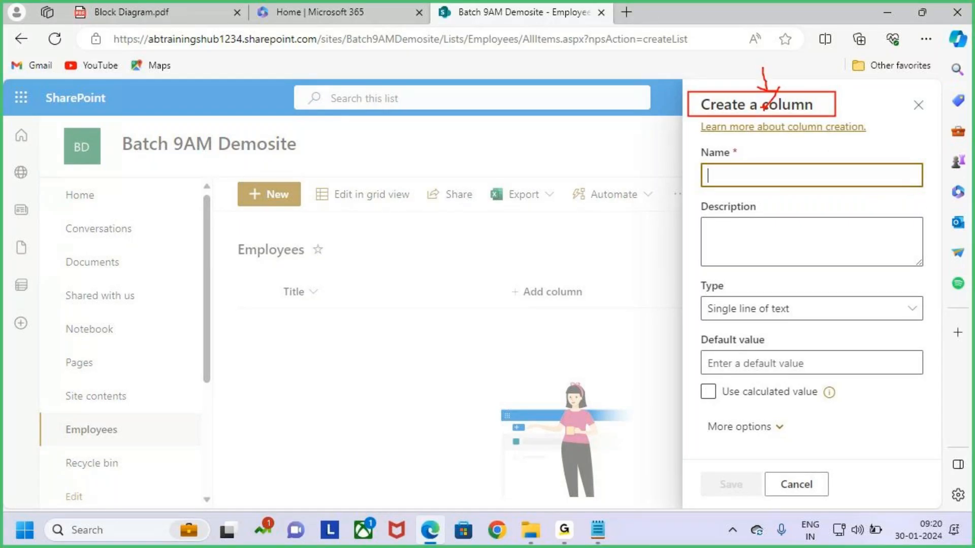
key(ctrl+2)
click(737, 177)
text(Ename)
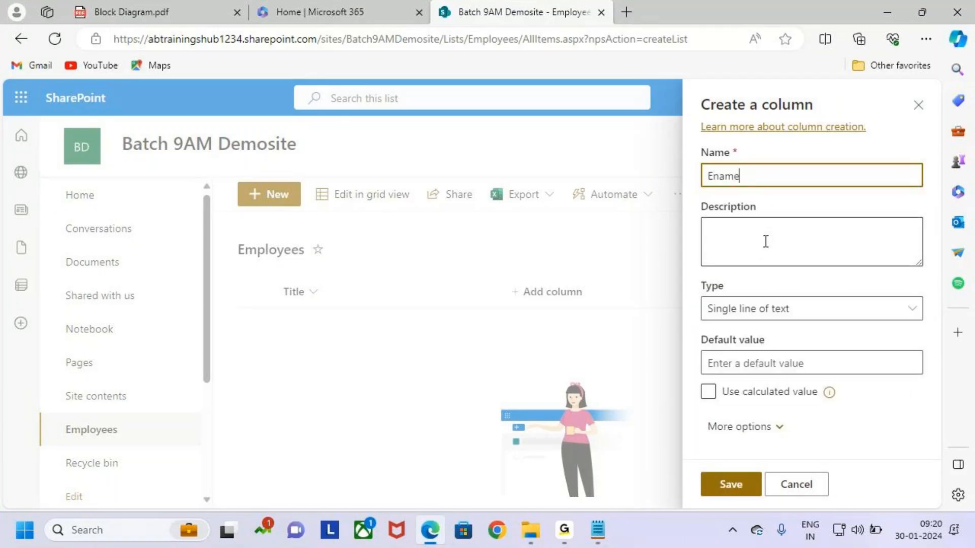
Mark the optional description and the Type setting, then go to the notes' Data Types topic
key(ctrl+2)
drag(721, 236, 876, 235)
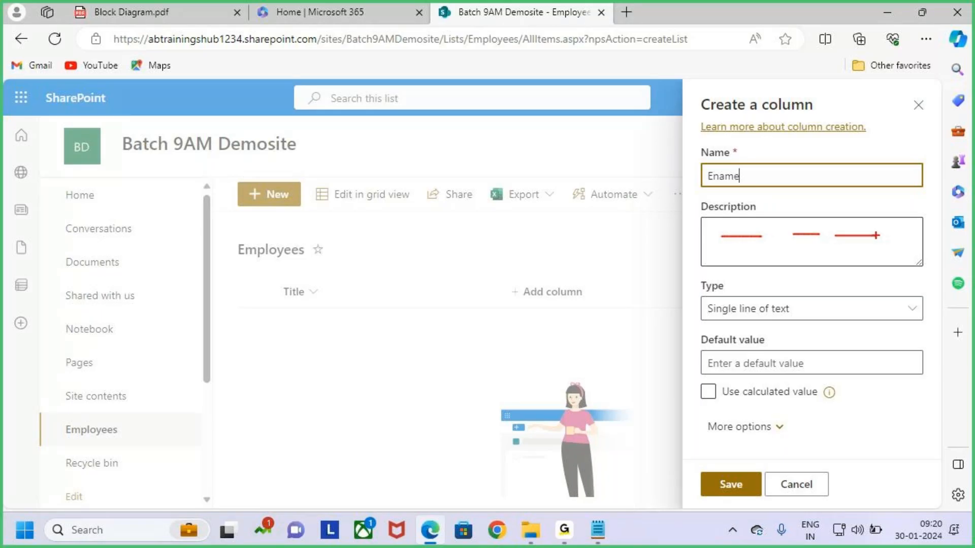
key(Escape)
key(ctrl+2)
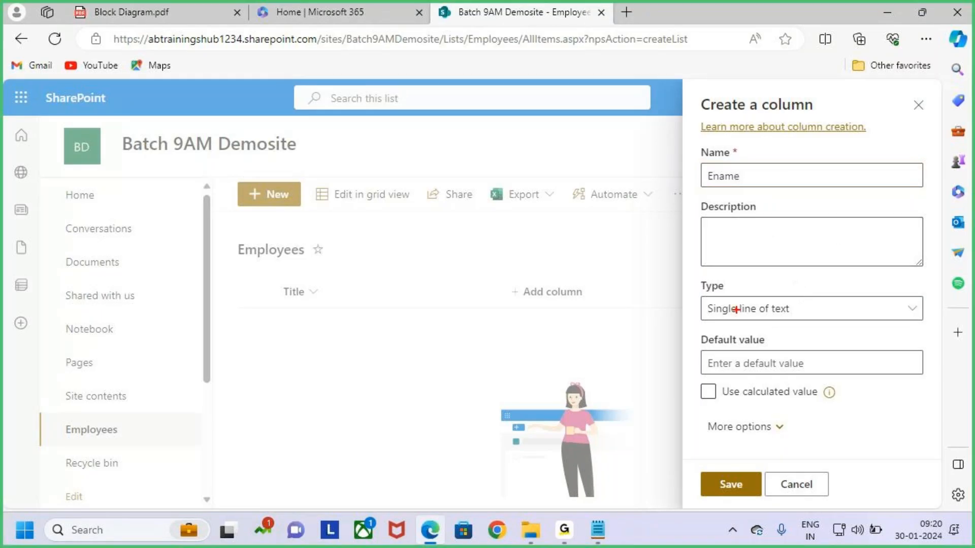
drag(695, 274, 744, 295)
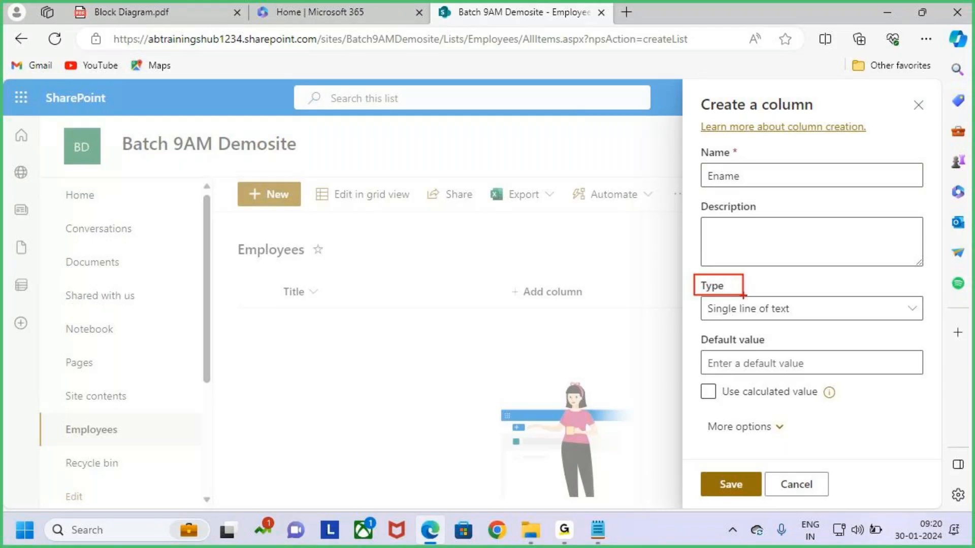
key(Escape)
click(598, 530)
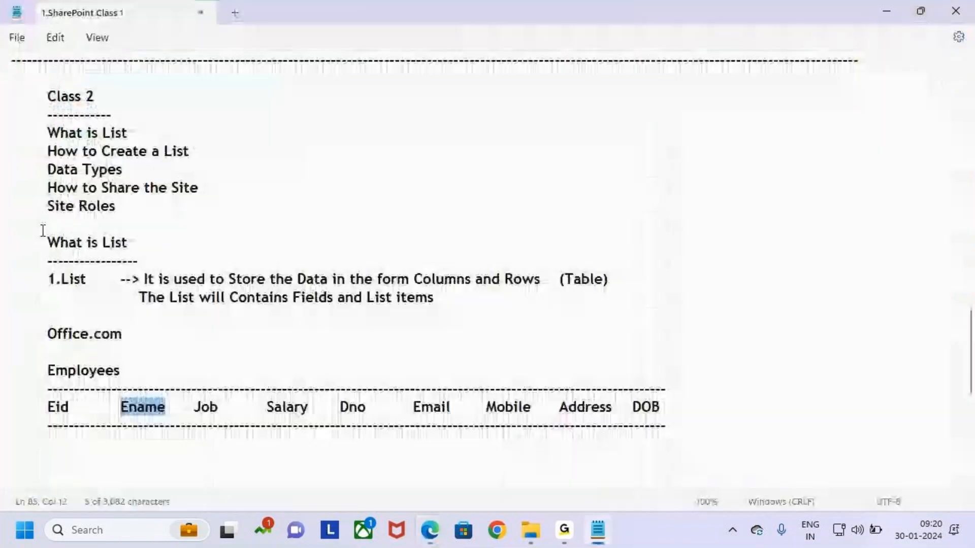
Select the Data Types topic in the notes, then outline the Ename name in the panel
click(44, 170)
drag(43, 170, 162, 170)
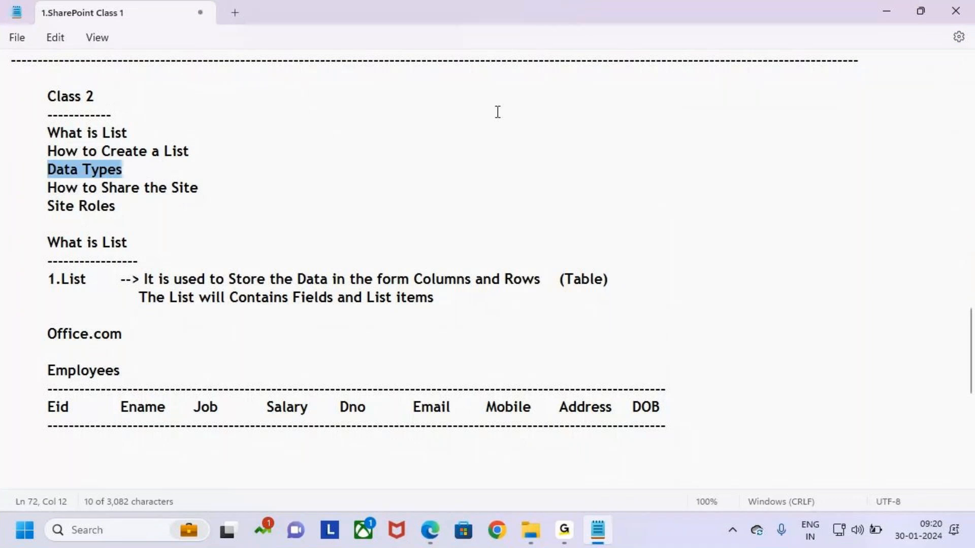
key(alt+Tab)
key(ctrl+2)
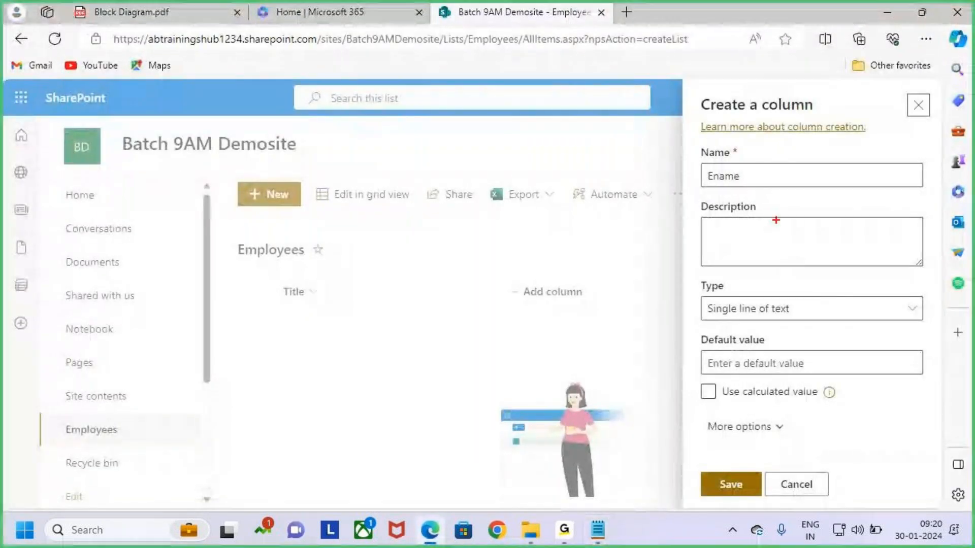
mouse_move(696, 153)
mouse_down()
mouse_move(835, 192)
mouse_move(928, 192)
mouse_up()
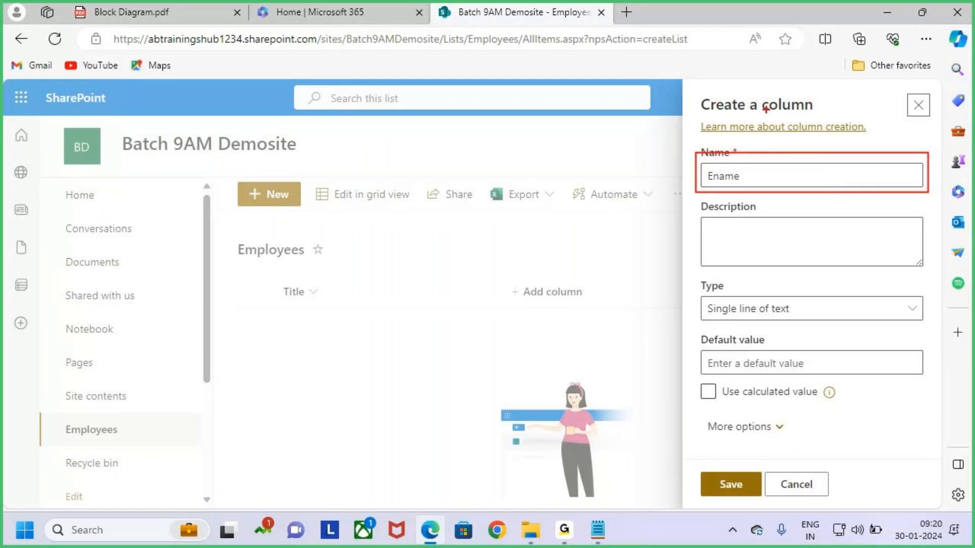
mouse_move(764, 100)
mouse_down()
mouse_move(771, 156)
mouse_move(785, 140)
mouse_up()
Handwrite example data types String, Number, Currency and Choice on screen
mouse_move(525, 157)
mouse_down()
mouse_move(500, 177)
mouse_move(502, 200)
mouse_up()
mouse_move(563, 143)
mouse_down()
mouse_move(549, 184)
mouse_move(568, 162)
mouse_up()
mouse_move(567, 162)
mouse_down()
mouse_move(601, 180)
mouse_move(600, 201)
mouse_up()
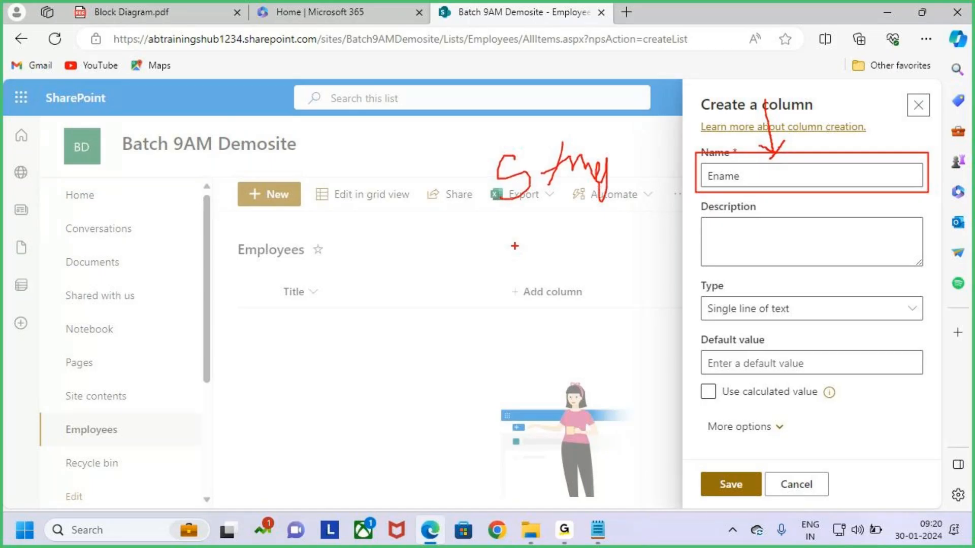
mouse_move(517, 247)
mouse_down()
mouse_move(549, 213)
mouse_move(598, 225)
mouse_move(635, 213)
mouse_up()
mouse_move(531, 285)
mouse_down()
mouse_move(521, 305)
mouse_move(589, 321)
mouse_move(630, 294)
mouse_move(656, 307)
mouse_up()
drag(486, 366, 486, 396)
drag(475, 335, 486, 378)
mouse_move(479, 379)
mouse_down()
mouse_move(536, 378)
mouse_move(584, 355)
mouse_move(614, 393)
mouse_up()
mouse_move(292, 380)
mouse_down()
mouse_move(310, 409)
mouse_move(350, 386)
mouse_move(406, 383)
mouse_up()
drag(311, 462, 449, 421)
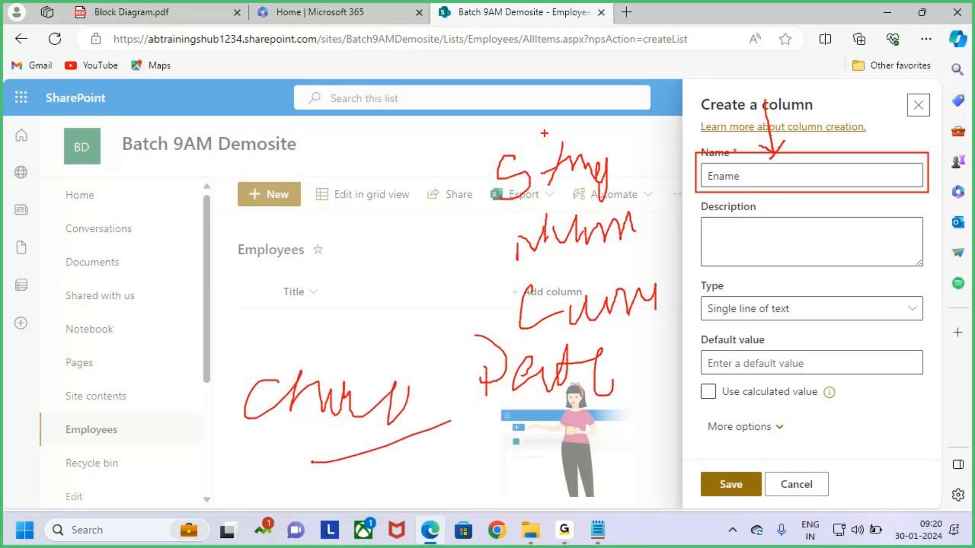
mouse_move(511, 202)
mouse_down()
mouse_move(443, 170)
mouse_move(557, 192)
mouse_up()
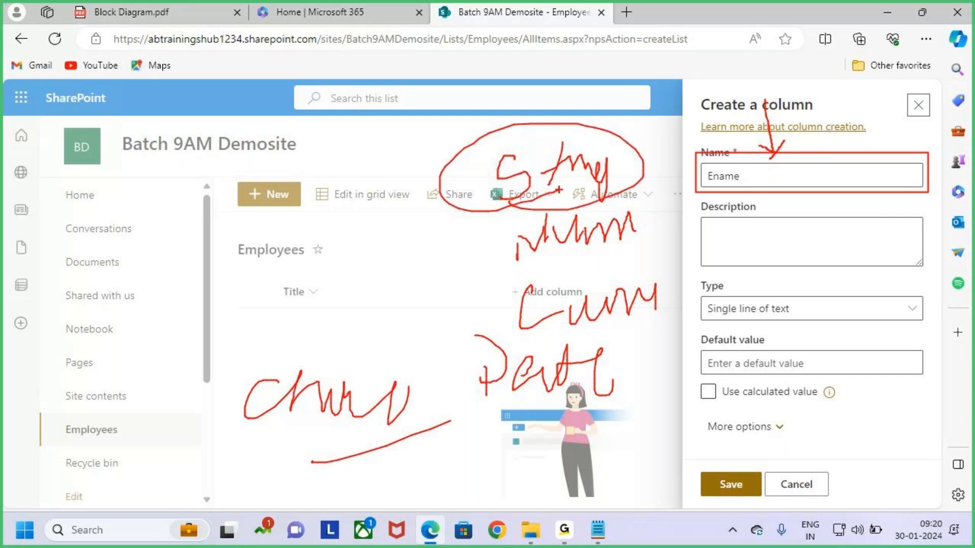
key(Escape)
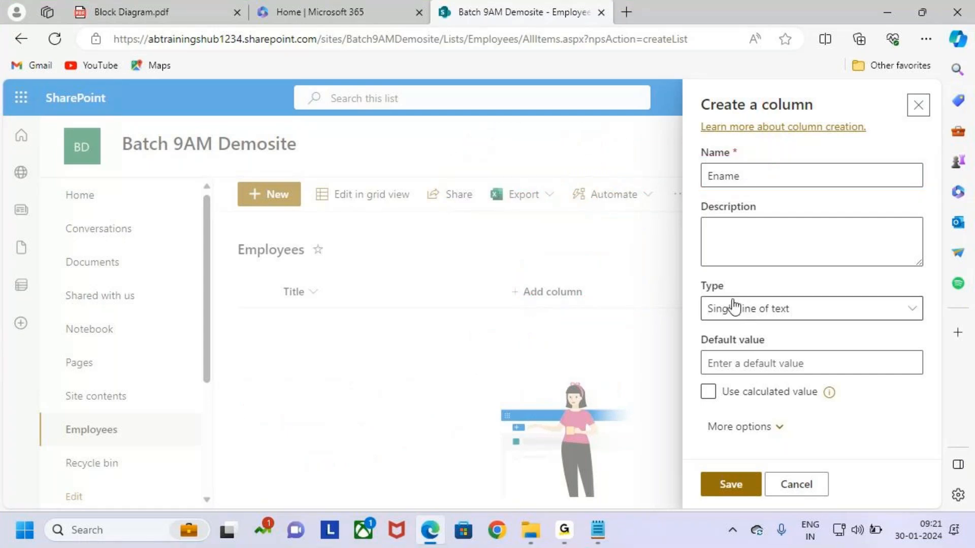
Outline the Single line of text type and link it to the Ename name
key(ctrl+2)
mouse_move(698, 283)
mouse_down()
mouse_move(721, 297)
mouse_move(940, 331)
mouse_up()
mouse_move(721, 299)
mouse_down()
mouse_move(612, 136)
mouse_move(737, 177)
mouse_move(761, 158)
mouse_up()
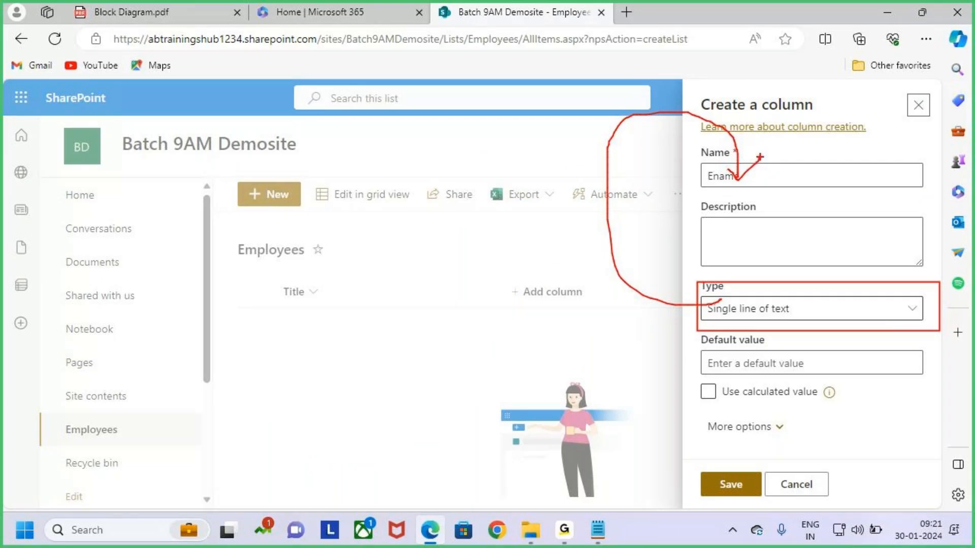
key(Escape)
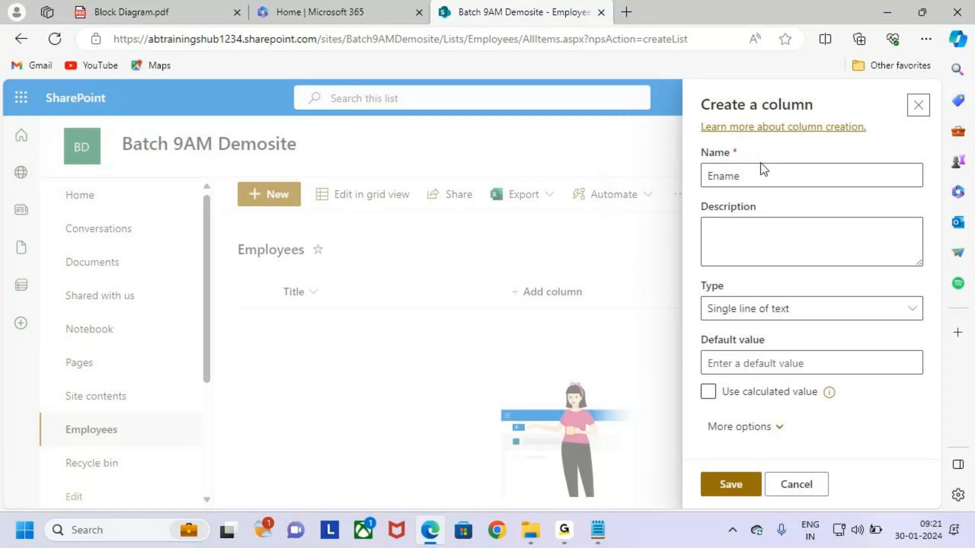
Complete the name as Ename and keep Single line of text as the type
click(770, 175)
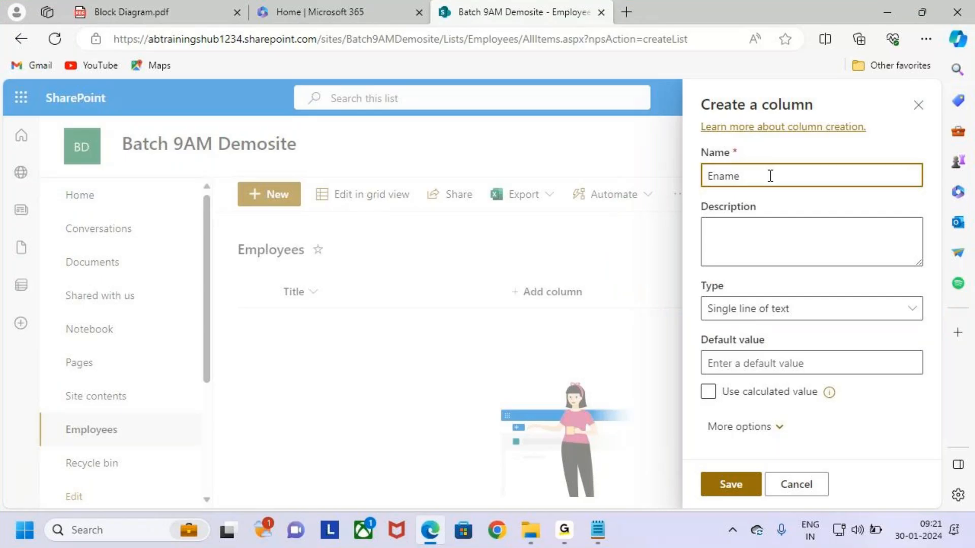
text(e)
click(775, 315)
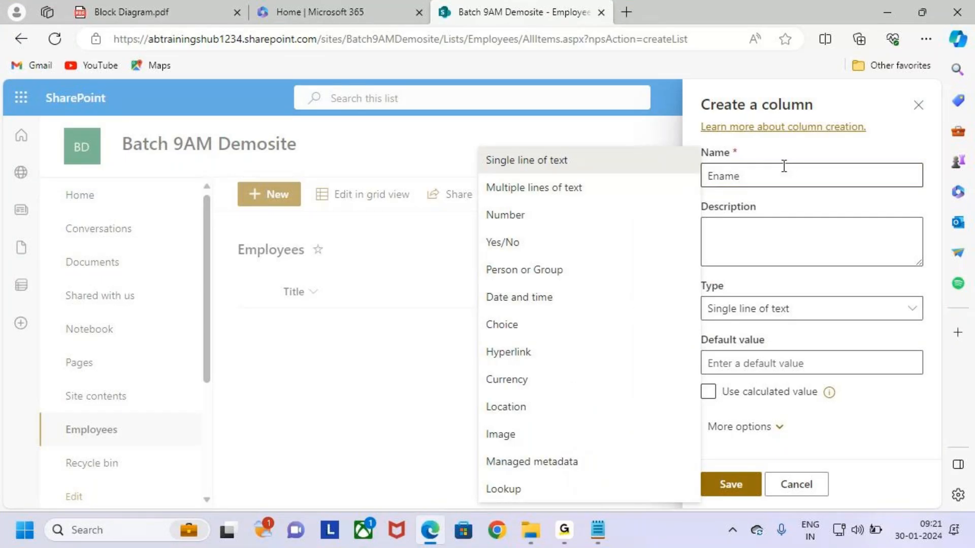
click(899, 312)
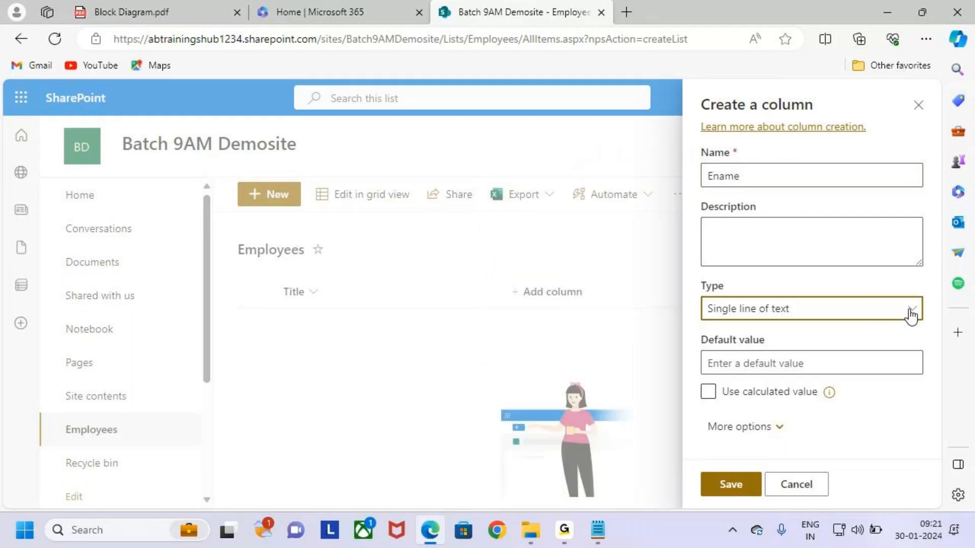
Review the available column types in the Type dropdown, annotating each option
click(911, 315)
mouse_move(480, 151)
mouse_down()
mouse_move(565, 422)
mouse_move(624, 504)
mouse_move(643, 506)
mouse_up()
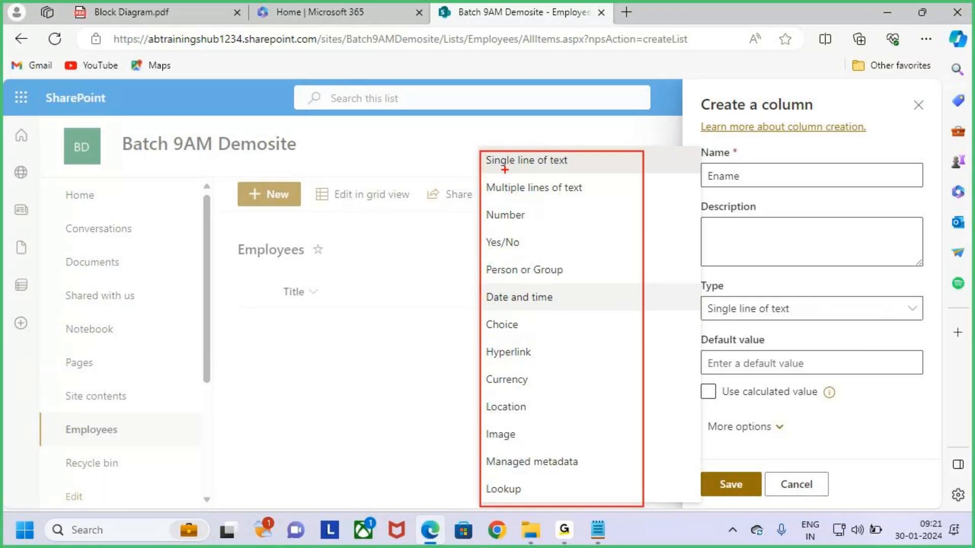
drag(517, 170, 560, 170)
drag(524, 199, 585, 199)
drag(502, 230, 539, 230)
drag(492, 259, 545, 257)
mouse_move(487, 279)
mouse_down()
mouse_move(520, 279)
mouse_move(552, 303)
mouse_up()
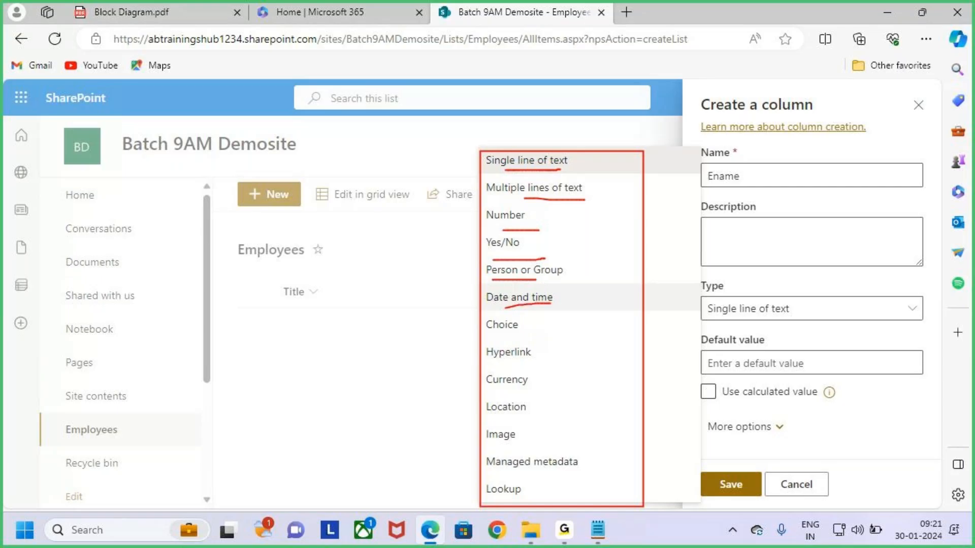
mouse_move(486, 344)
mouse_down()
mouse_move(530, 337)
mouse_move(528, 364)
mouse_up()
drag(493, 391, 535, 384)
mouse_move(494, 418)
mouse_down()
mouse_move(523, 417)
mouse_move(528, 439)
mouse_up()
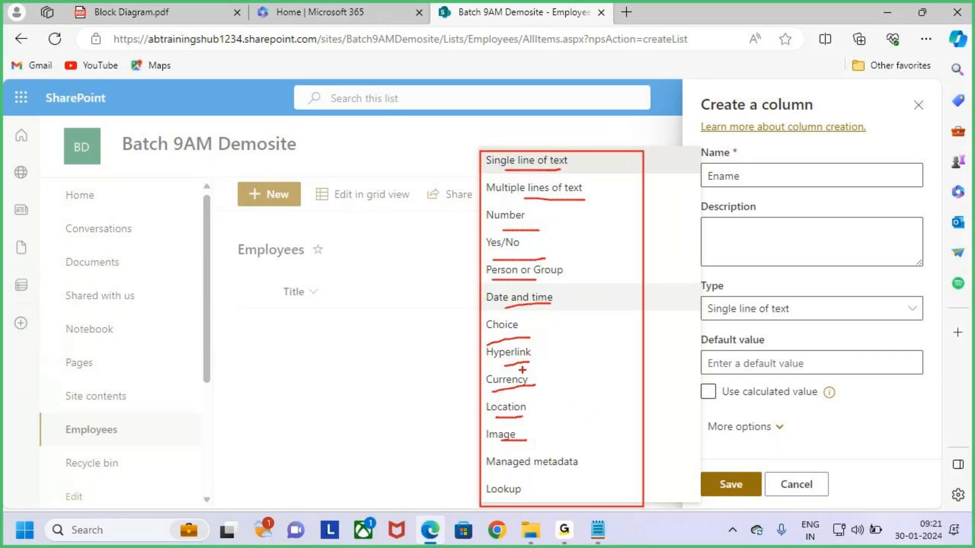
key(Escape)
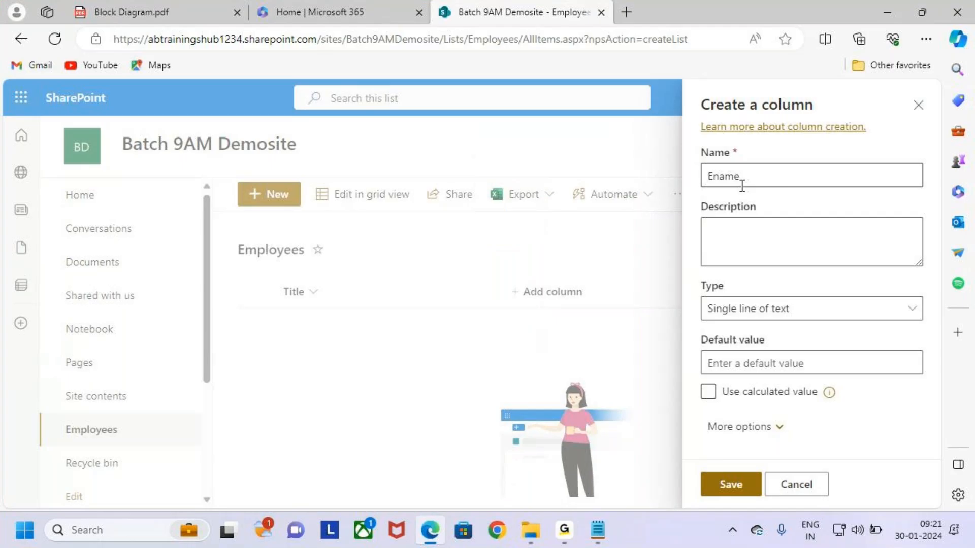
Reselect Single line of text as the Ename column's type
drag(751, 177, 674, 182)
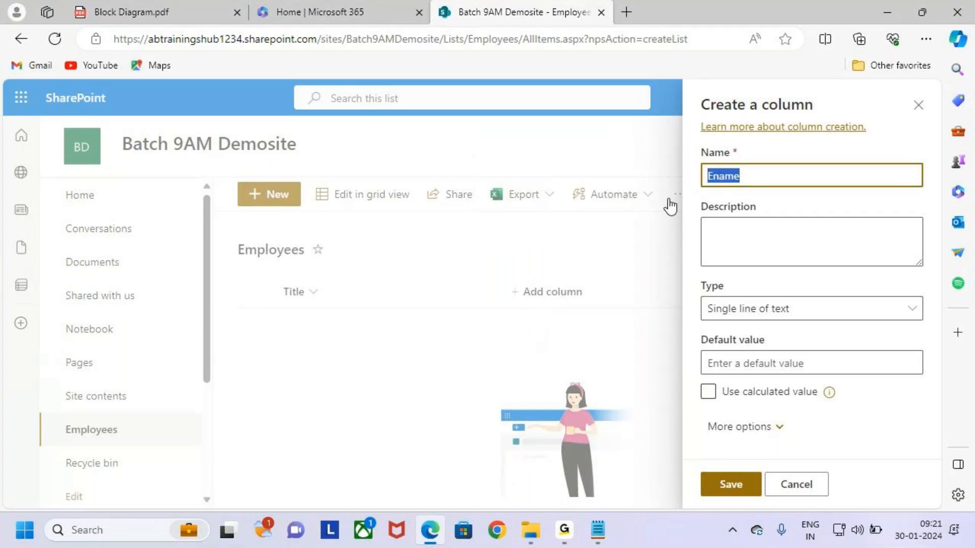
click(894, 311)
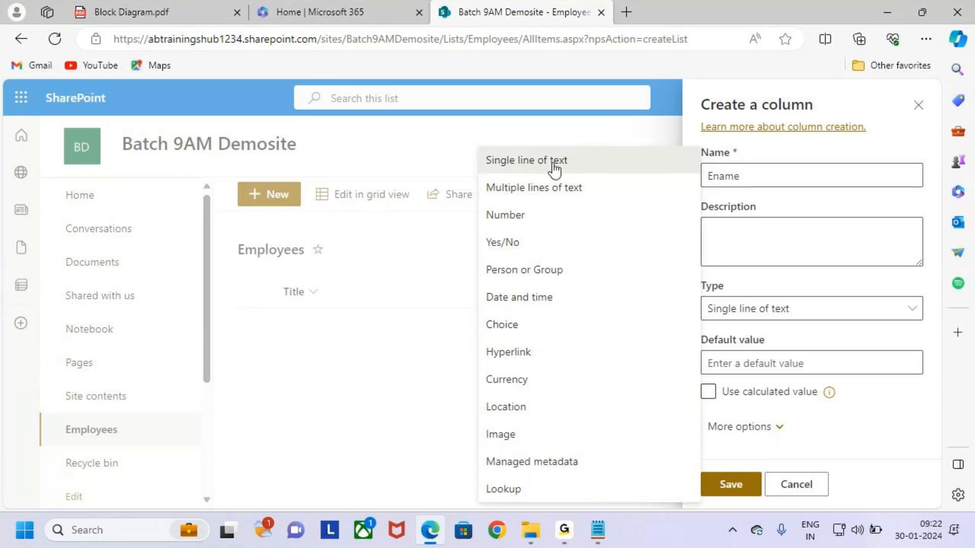
click(594, 168)
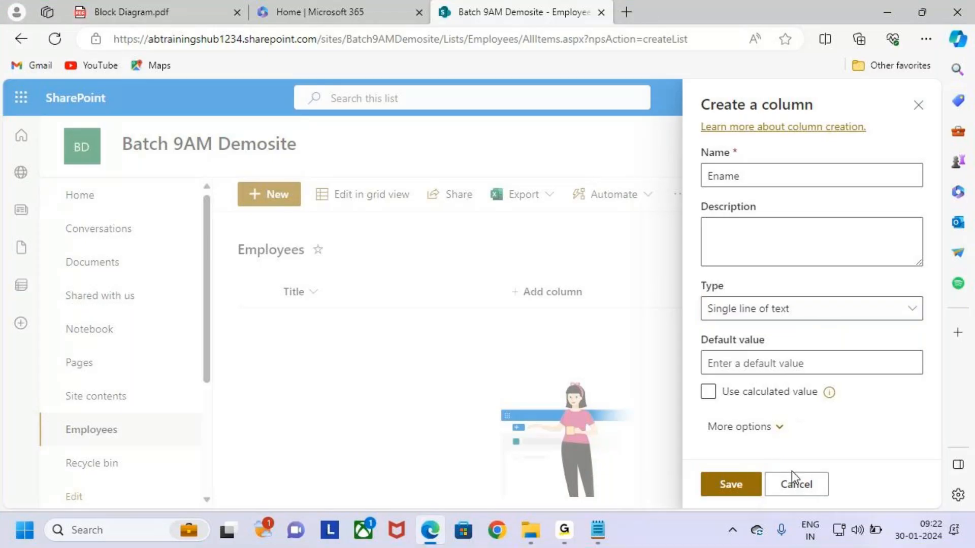
Save the Ename column, narrow Title, and pick out Job through DOB in the notes
click(742, 486)
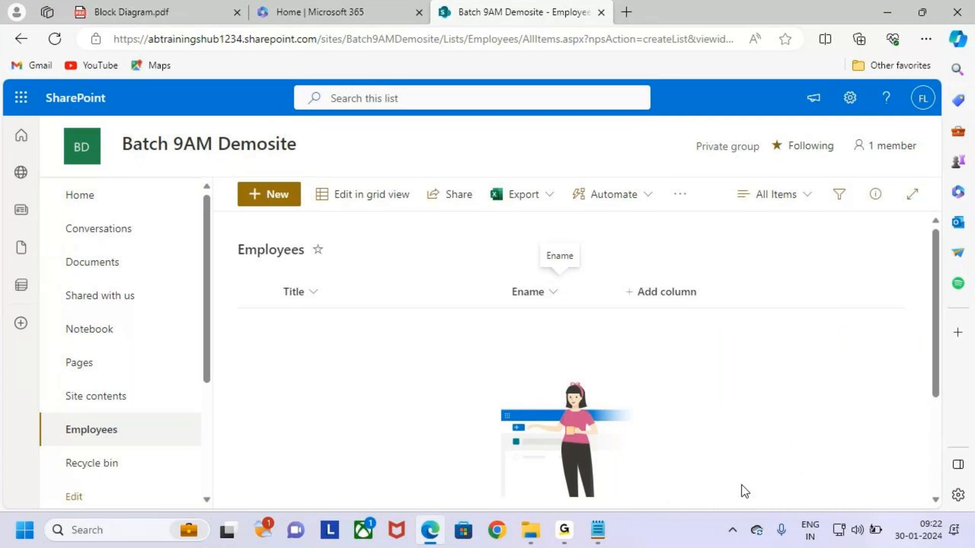
drag(505, 291, 324, 277)
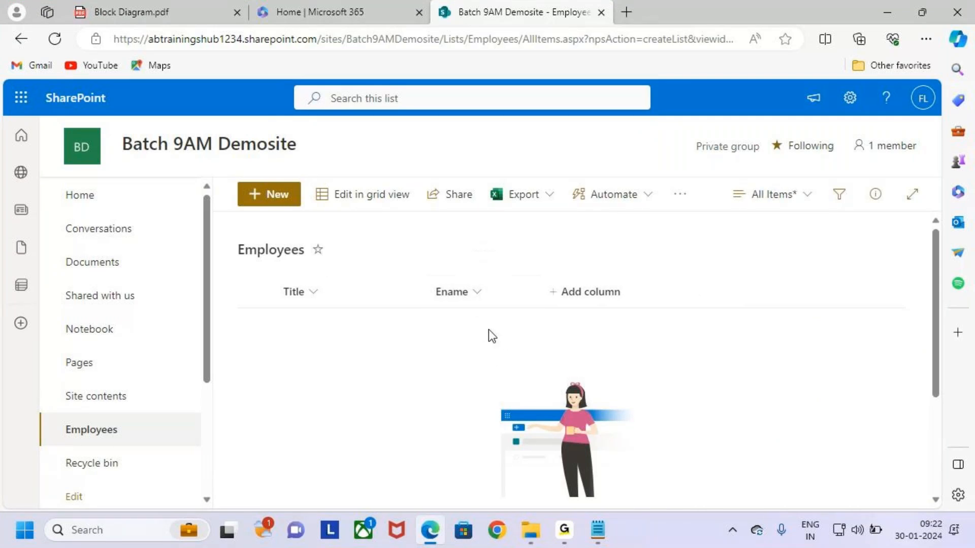
key(alt+Tab)
drag(193, 407, 683, 404)
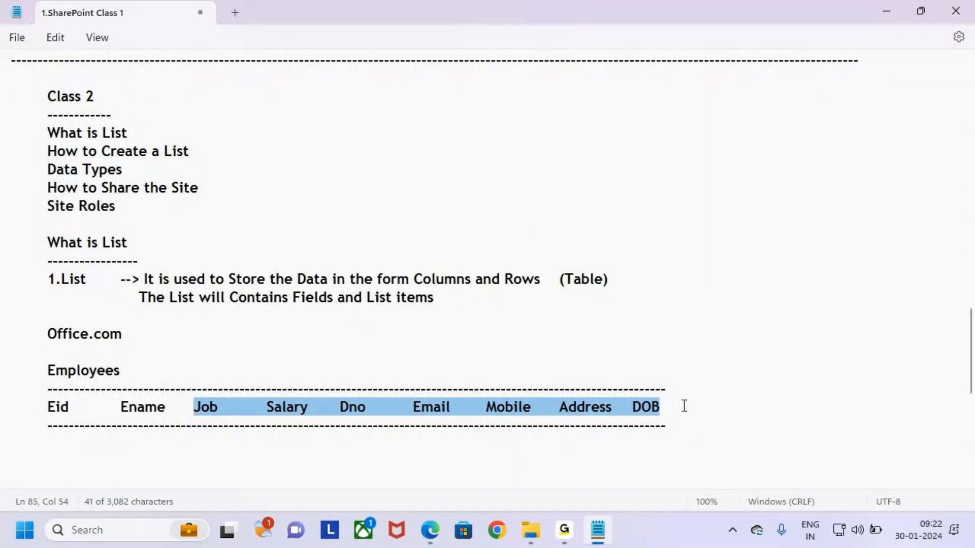
key(alt+Tab)
Annotate the new Ename column beside Title in the Employees list
drag(548, 278, 634, 311)
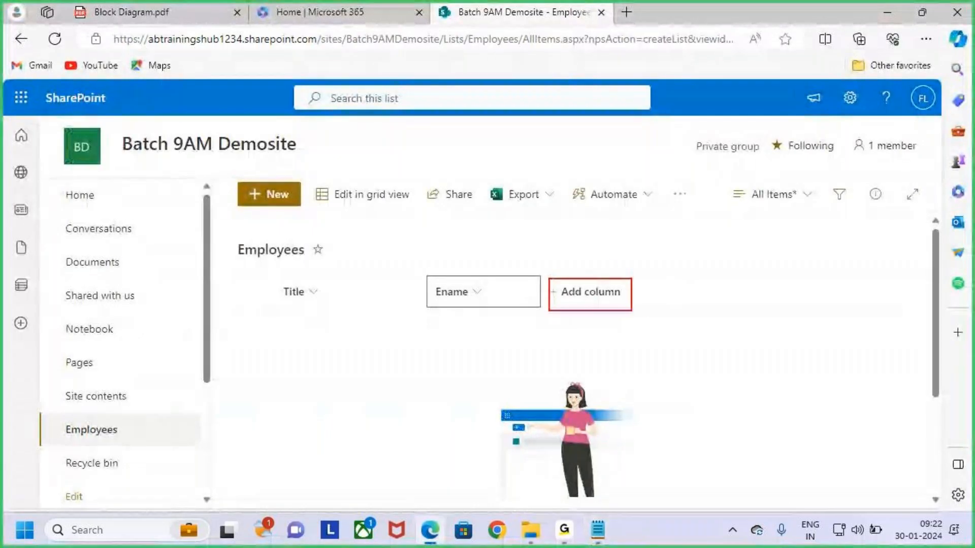
drag(589, 236, 589, 292)
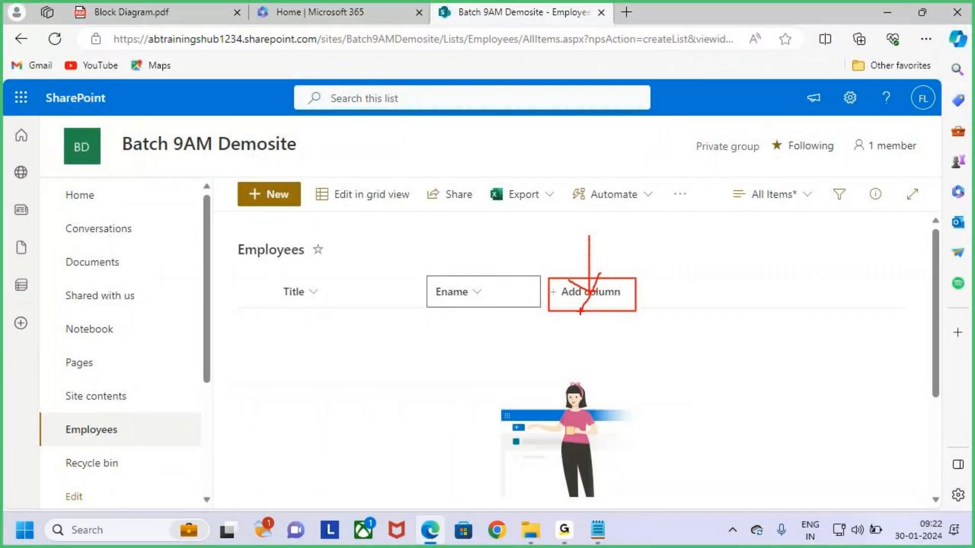
key(Escape)
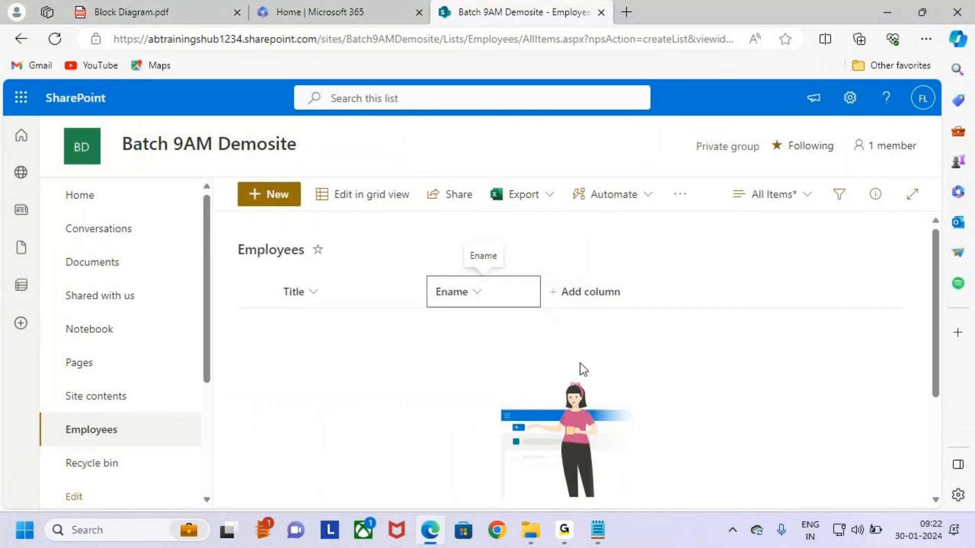
click(782, 363)
key(ctrl+2)
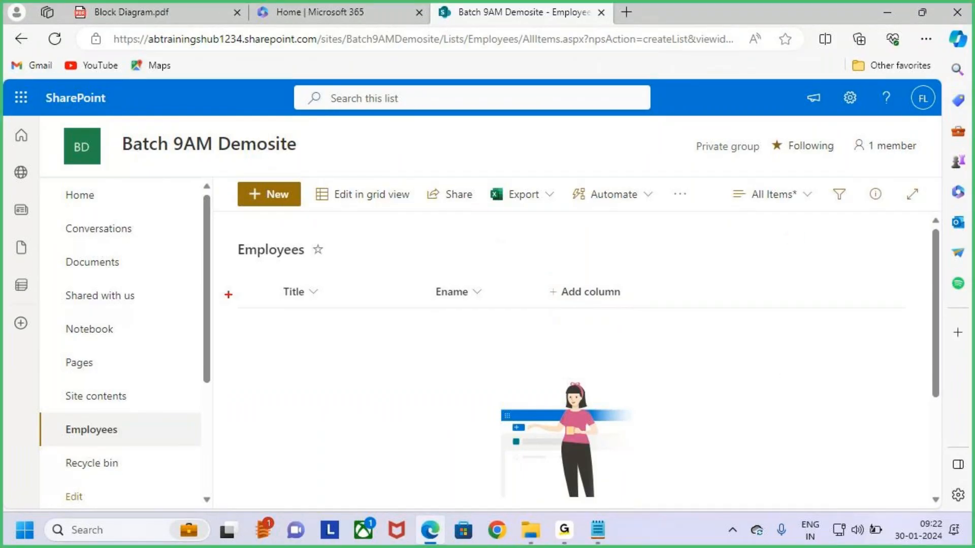
drag(228, 233, 327, 264)
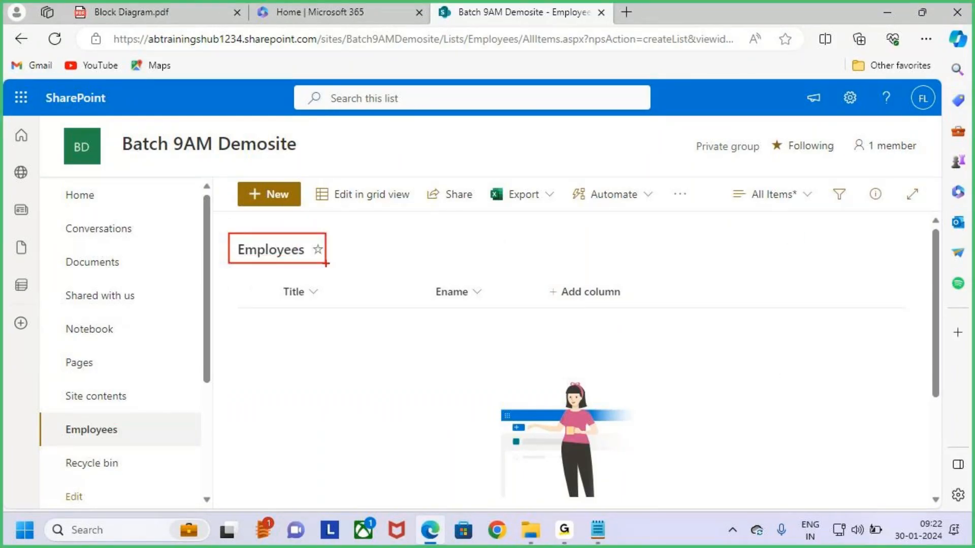
drag(831, 84, 883, 131)
key(Escape)
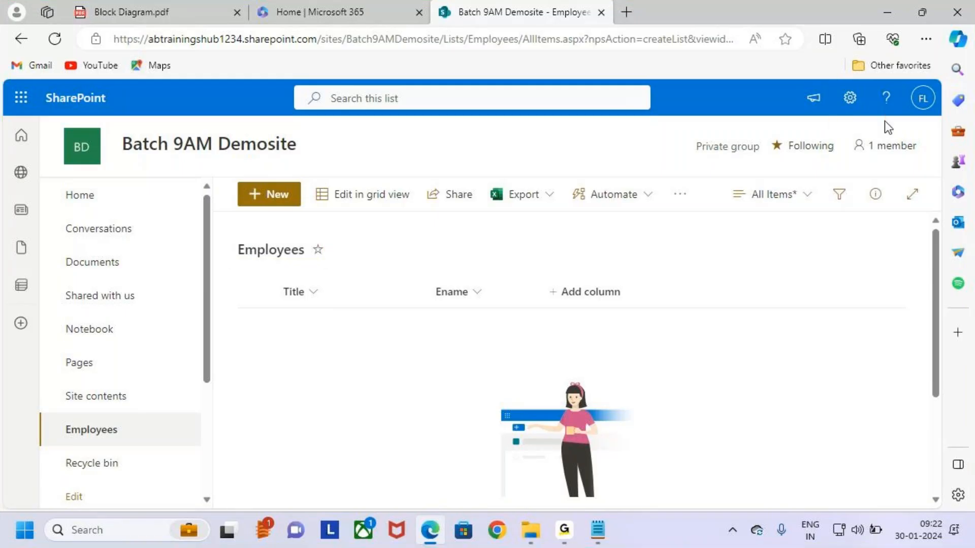
Open the Employees list's Settings page via the gear menu's List settings
click(849, 97)
mouse_move(692, 244)
mouse_down()
mouse_move(781, 263)
mouse_move(806, 214)
mouse_up()
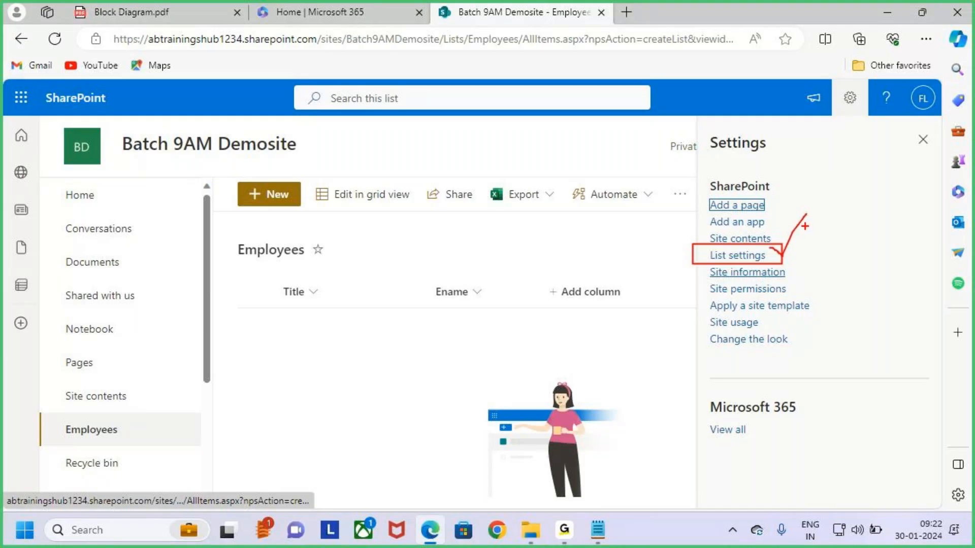
key(Escape)
click(727, 260)
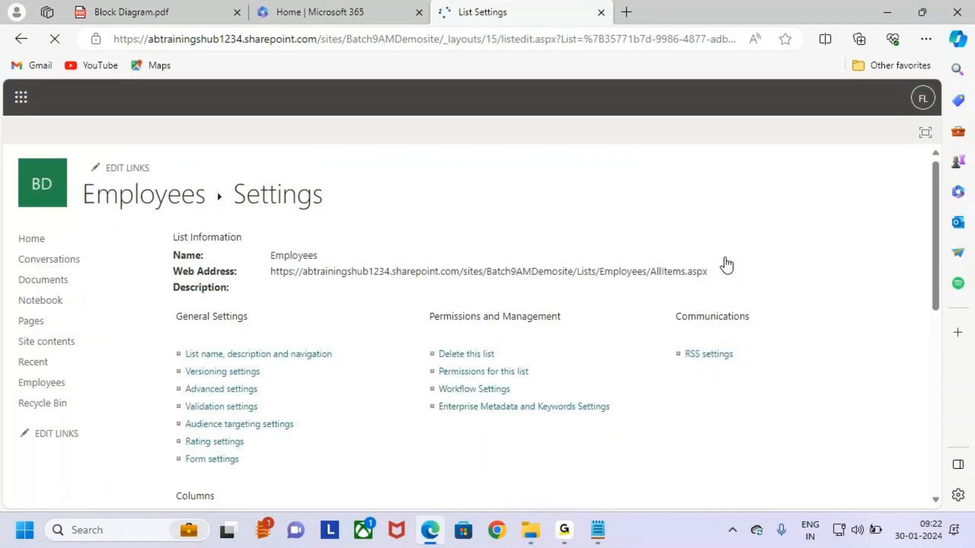
key(ctrl+2)
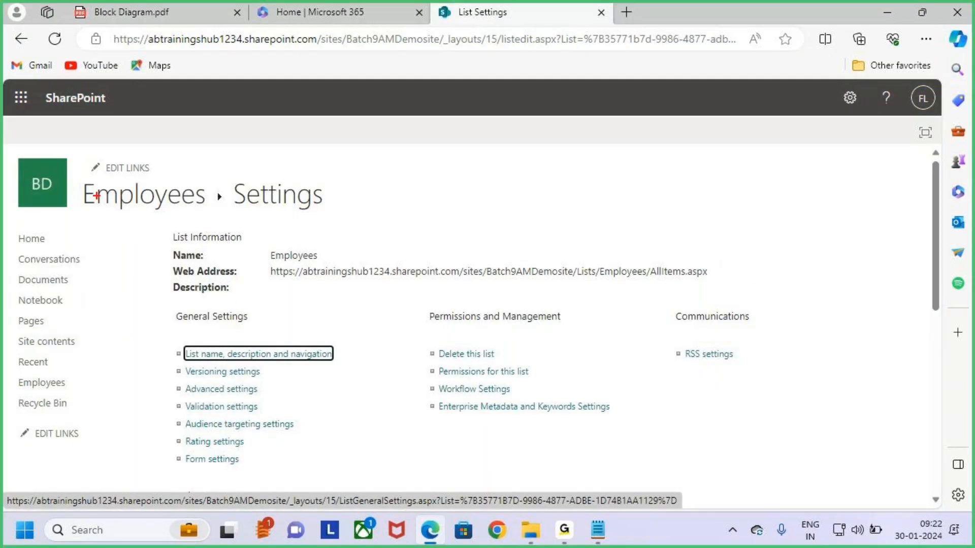
drag(75, 187, 376, 201)
drag(236, 224, 326, 209)
drag(239, 243, 335, 211)
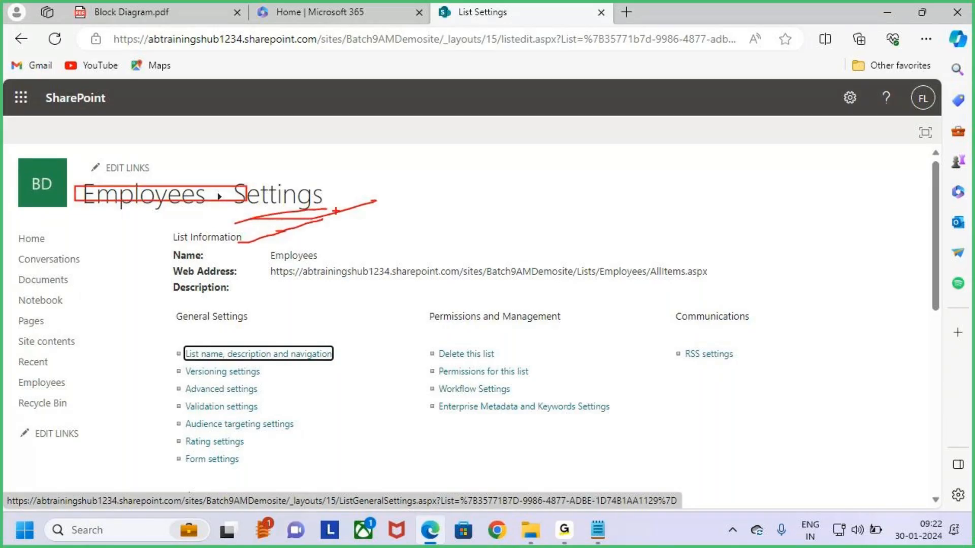
key(Escape)
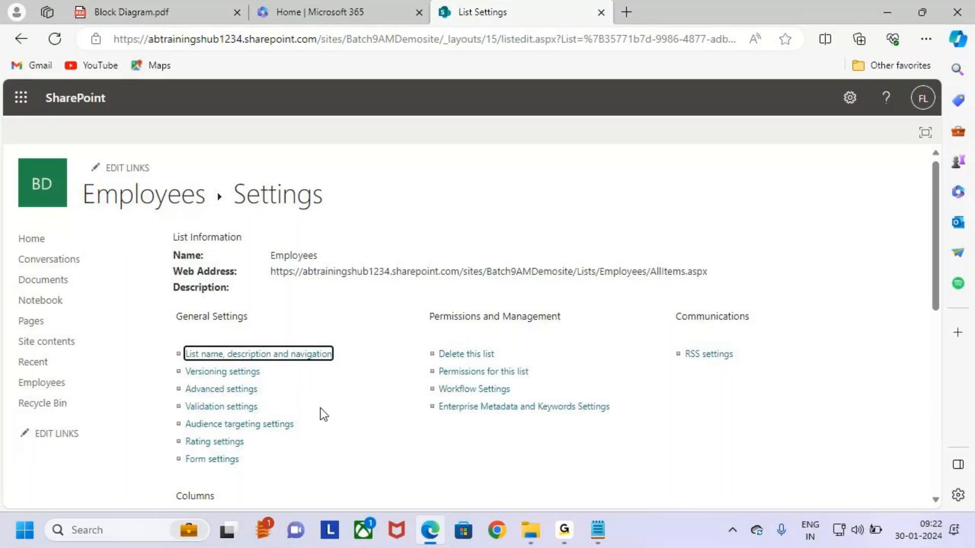
scroll(327, 412, down, 4)
scroll(337, 392, down, 1)
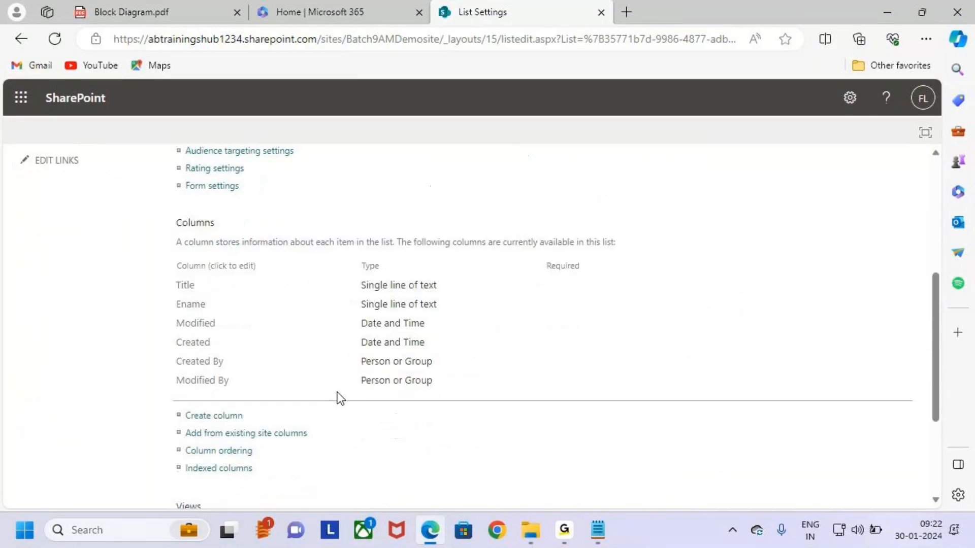
key(ctrl+2)
drag(169, 214, 244, 231)
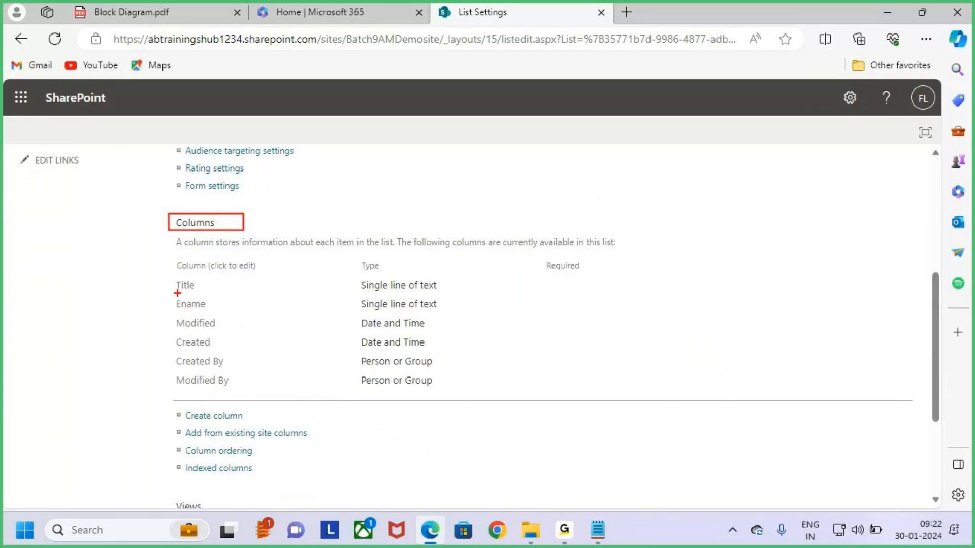
drag(173, 277, 223, 312)
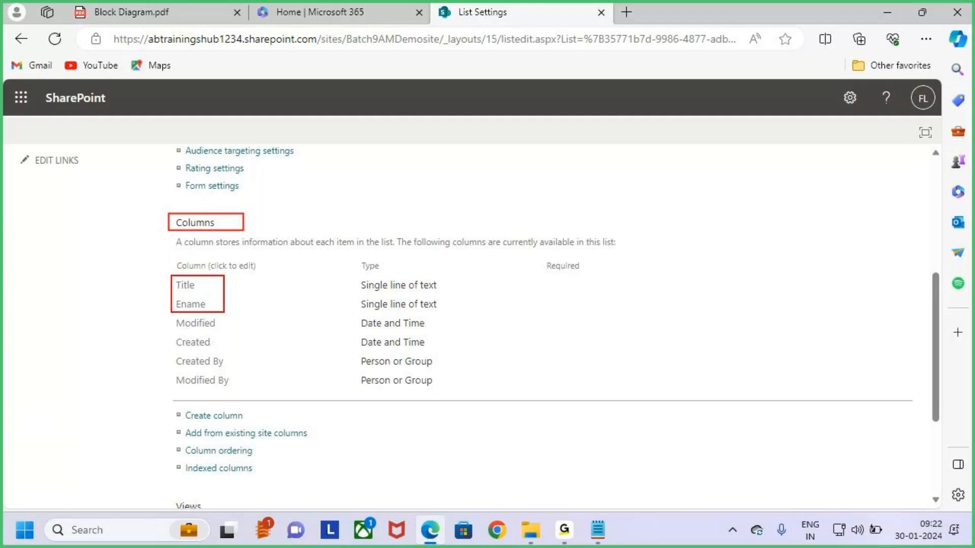
mouse_move(224, 312)
mouse_down()
mouse_move(282, 322)
mouse_move(450, 314)
mouse_up()
mouse_move(463, 278)
mouse_down()
mouse_move(443, 285)
mouse_move(483, 282)
mouse_up()
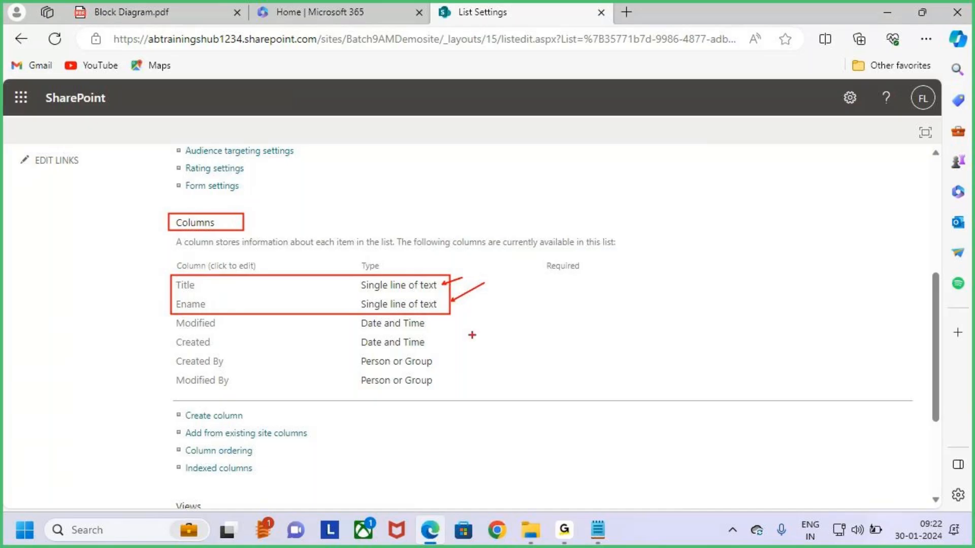
key(e)
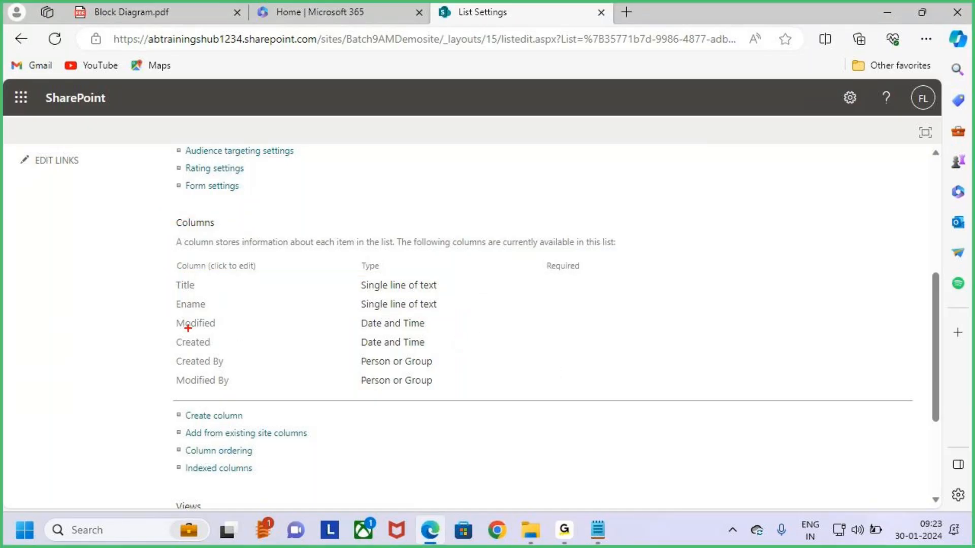
mouse_move(171, 315)
mouse_down()
mouse_move(227, 338)
mouse_move(243, 367)
mouse_move(279, 387)
mouse_move(449, 390)
mouse_up()
mouse_move(315, 275)
mouse_down()
mouse_move(321, 321)
mouse_move(310, 330)
mouse_up()
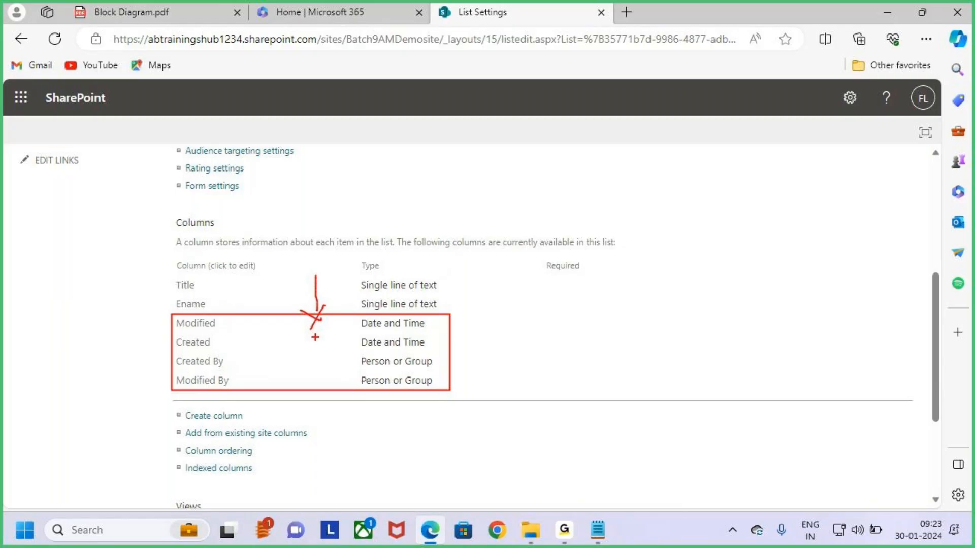
drag(183, 329, 215, 325)
drag(433, 322, 461, 305)
drag(189, 349, 229, 349)
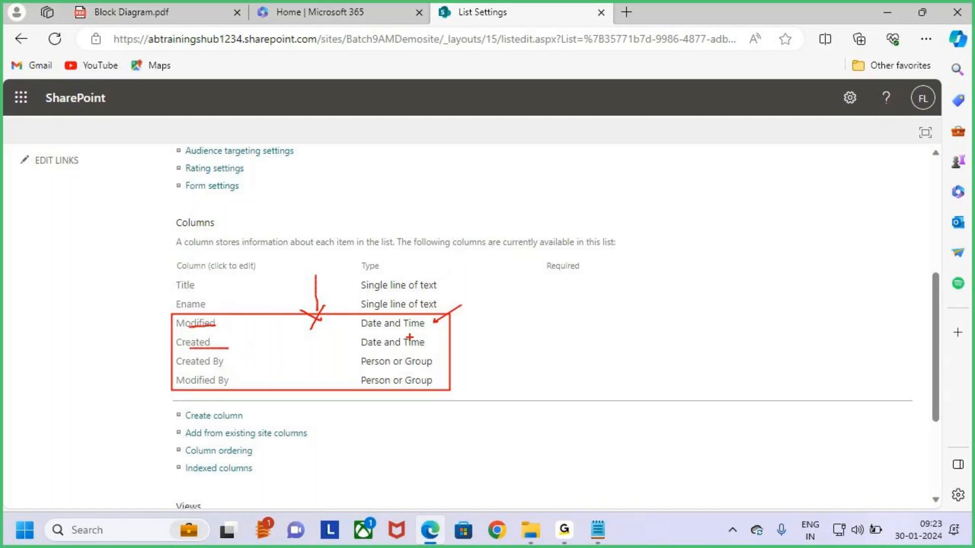
drag(437, 340, 470, 318)
drag(188, 370, 231, 362)
drag(440, 362, 474, 336)
drag(186, 400, 226, 390)
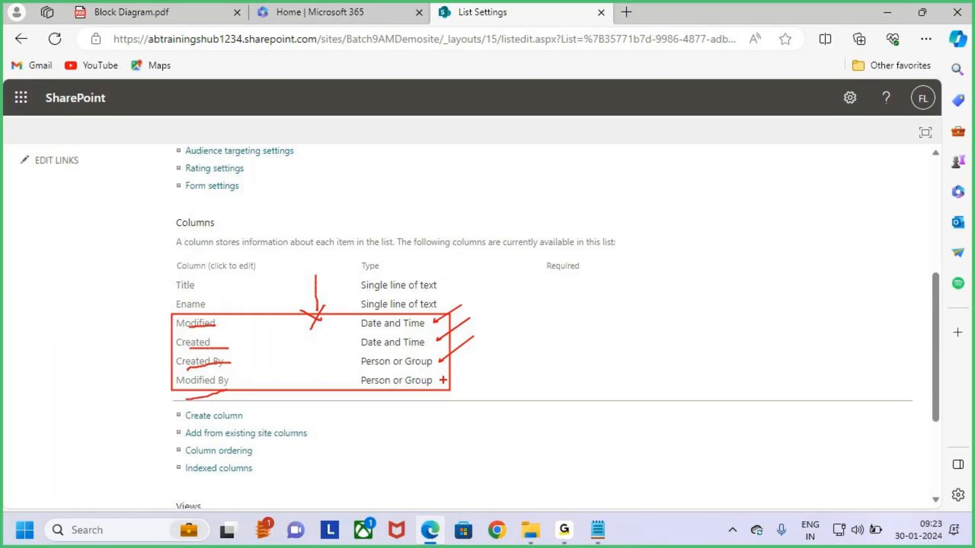
drag(440, 380, 475, 358)
key(e)
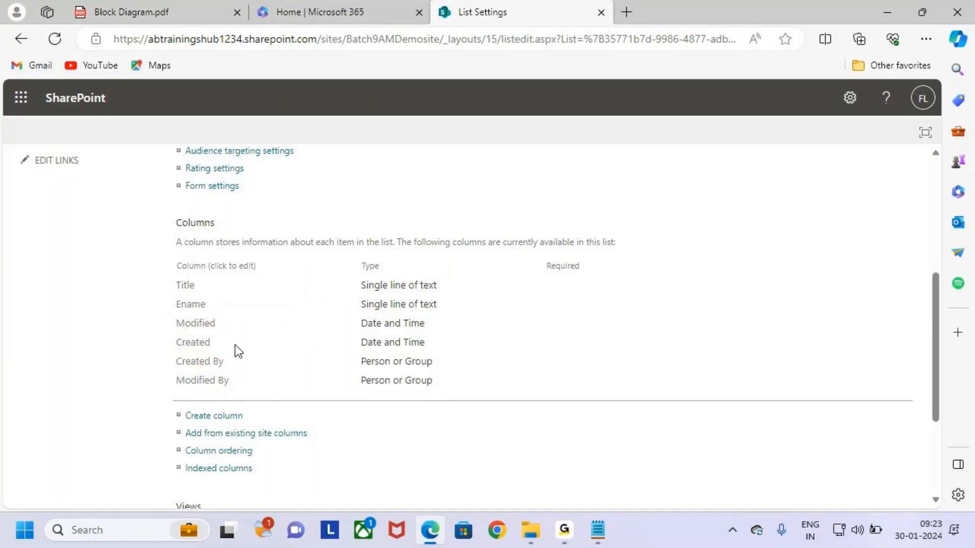
mouse_move(160, 276)
mouse_down()
mouse_move(312, 311)
mouse_move(465, 315)
mouse_up()
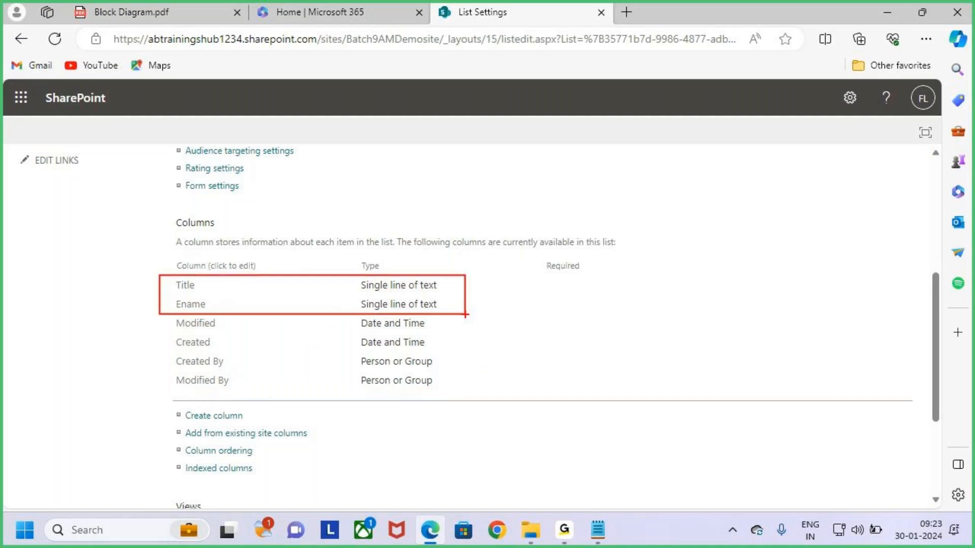
key(e)
drag(168, 410, 259, 423)
key(Escape)
Start a new column on the Create Column page and name it Job
click(202, 420)
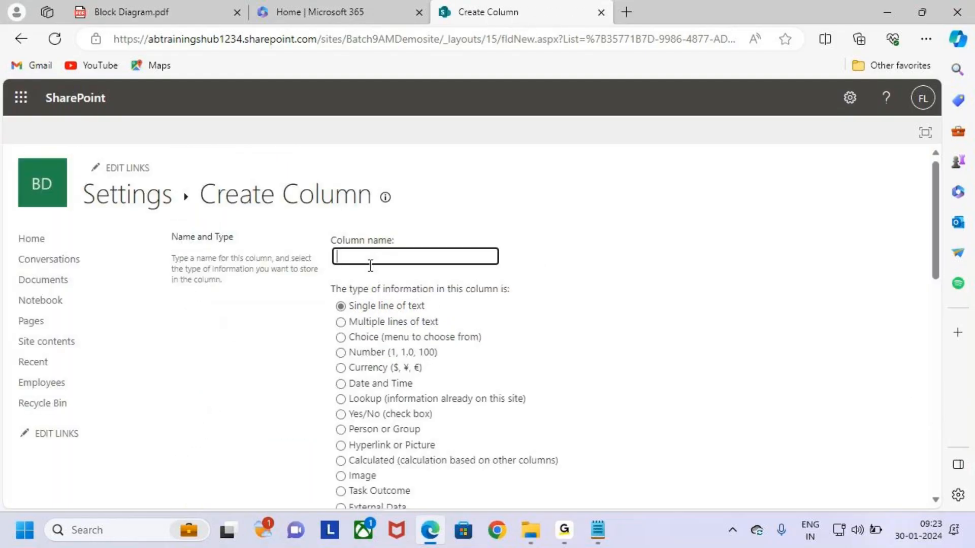
key(ctrl+2)
drag(189, 164, 381, 222)
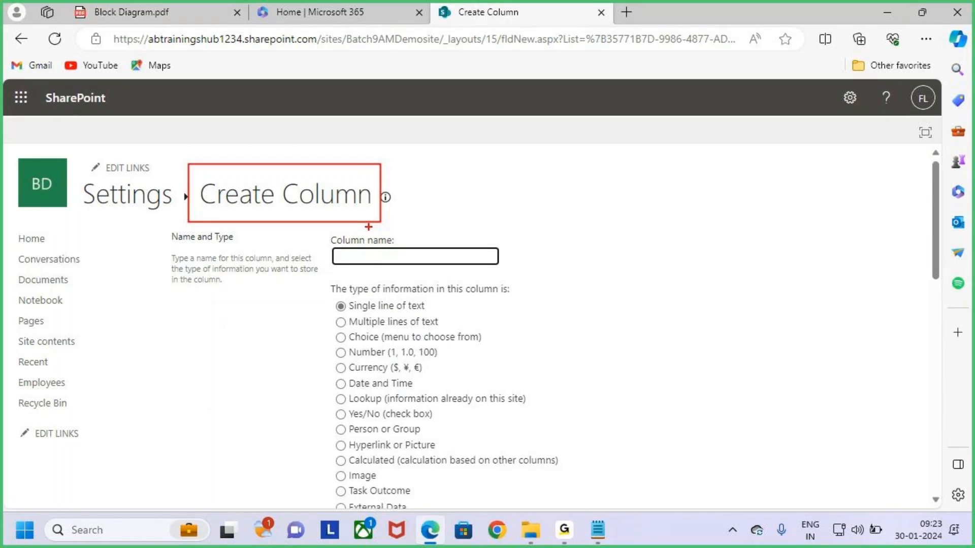
key(Escape)
click(378, 259)
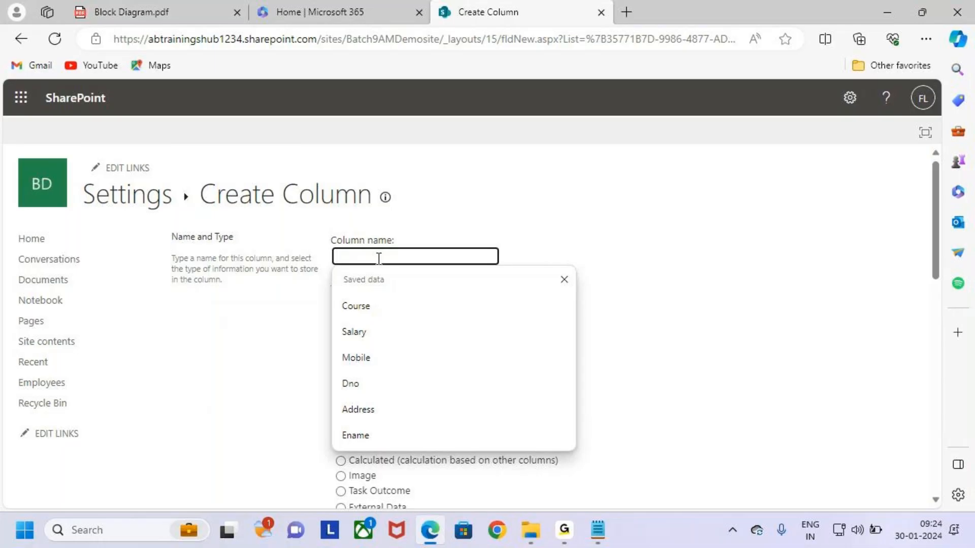
key(alt+Tab)
key(alt+Tab)
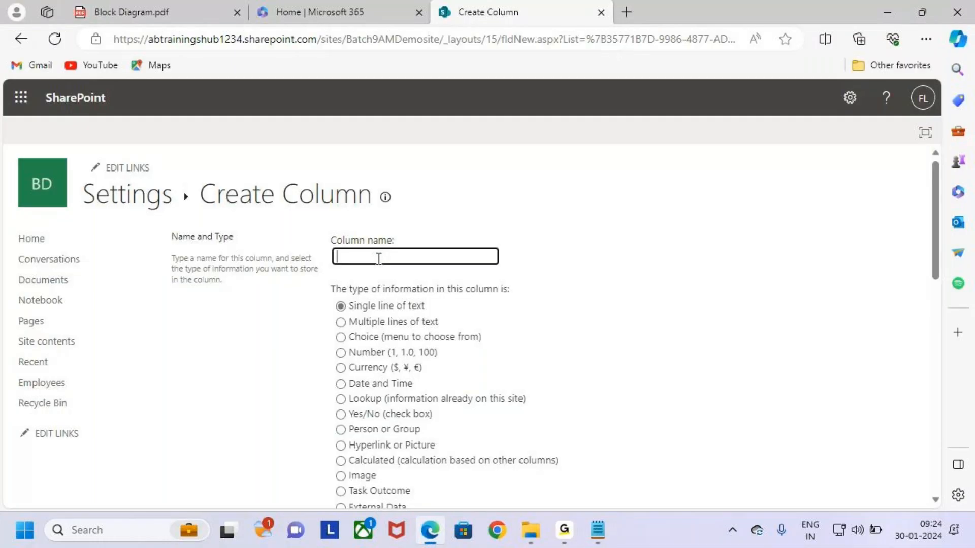
text(Job)
click(659, 380)
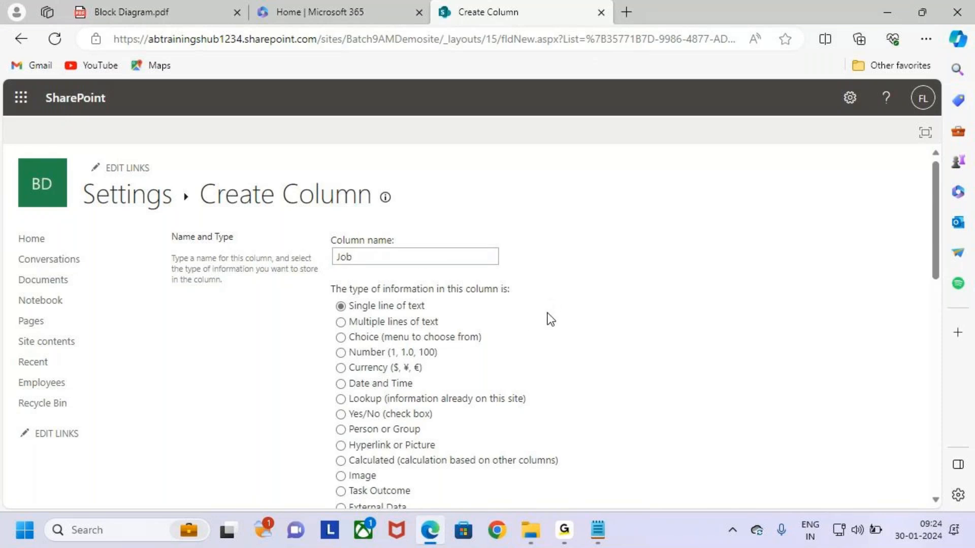
scroll(548, 315, down, 2)
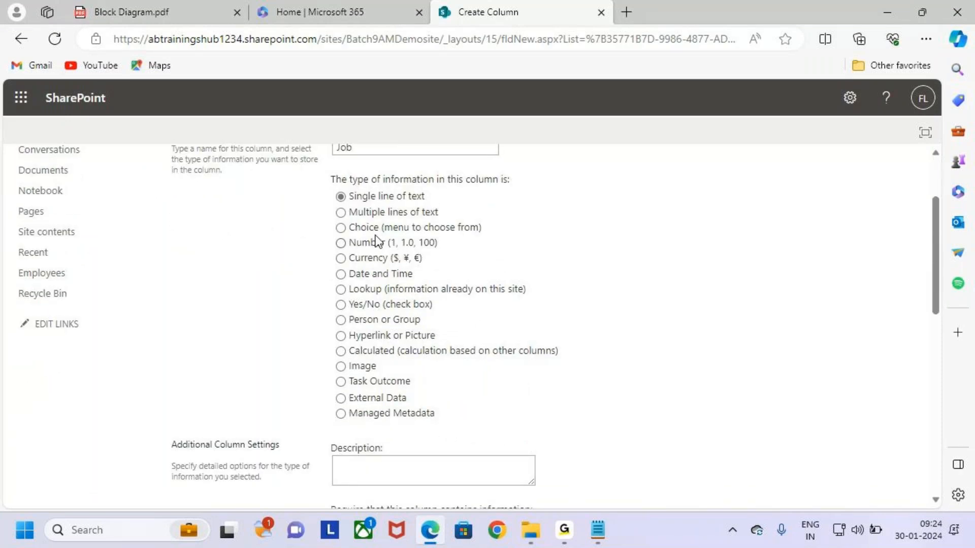
Set Job's type to Choice and delete the three placeholder choices
click(376, 229)
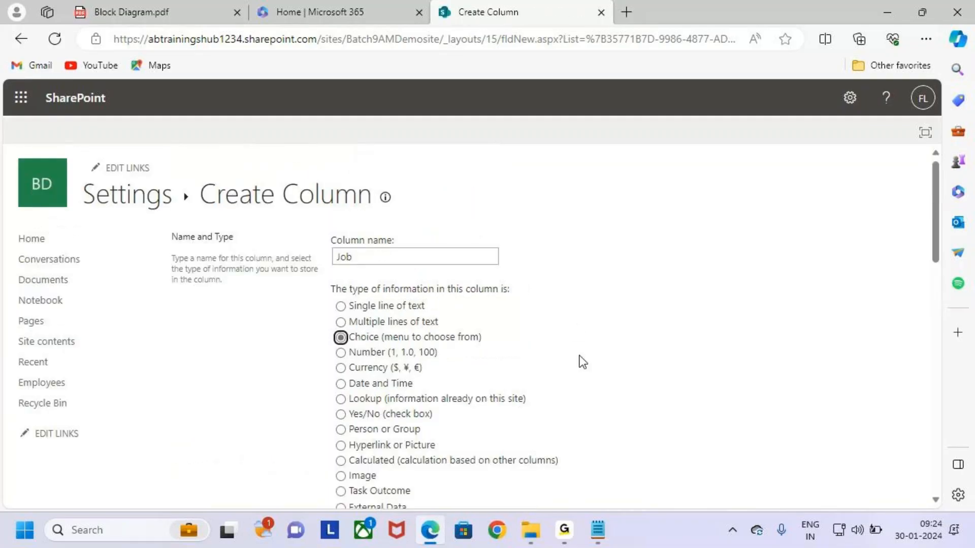
scroll(531, 355, down, 7)
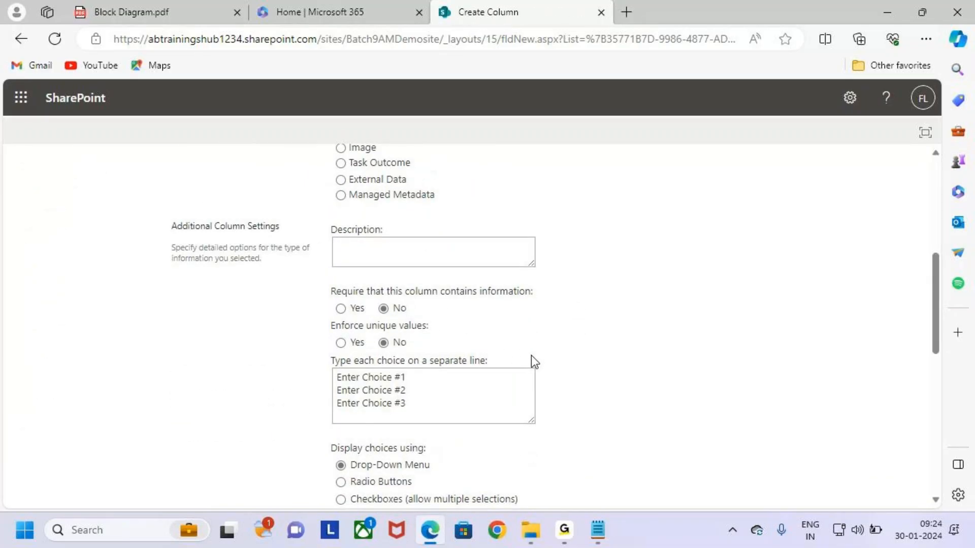
scroll(531, 355, up, 4)
scroll(532, 355, down, 4)
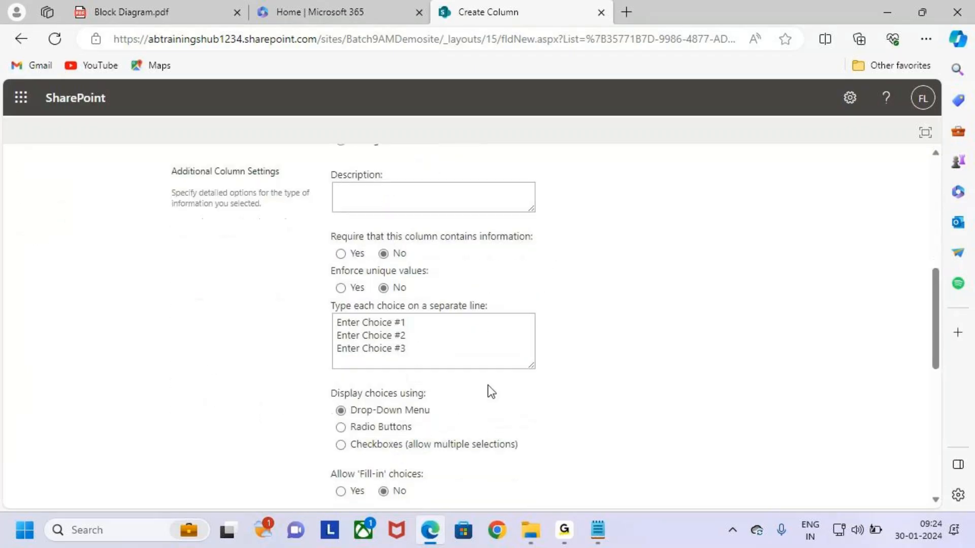
click(416, 350)
drag(416, 351, 328, 324)
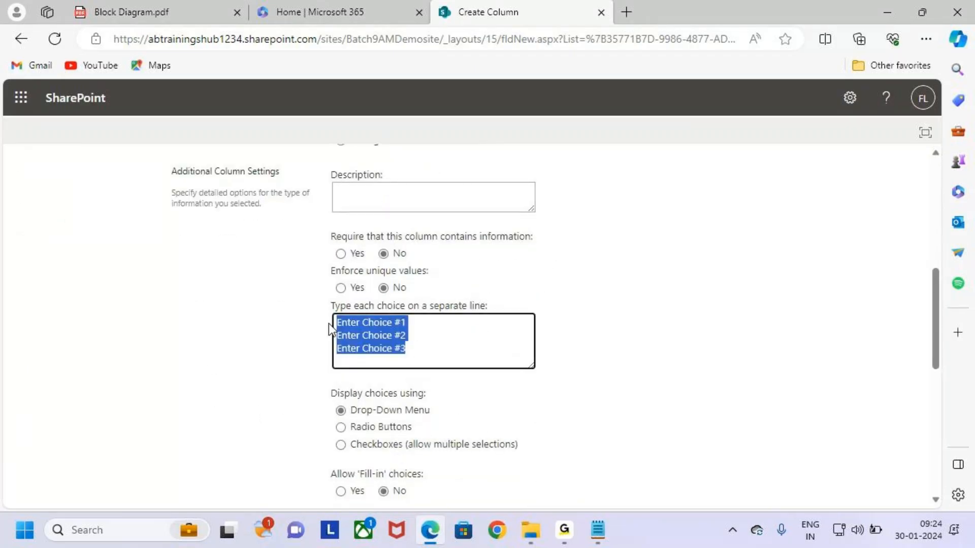
key(BackSpace)
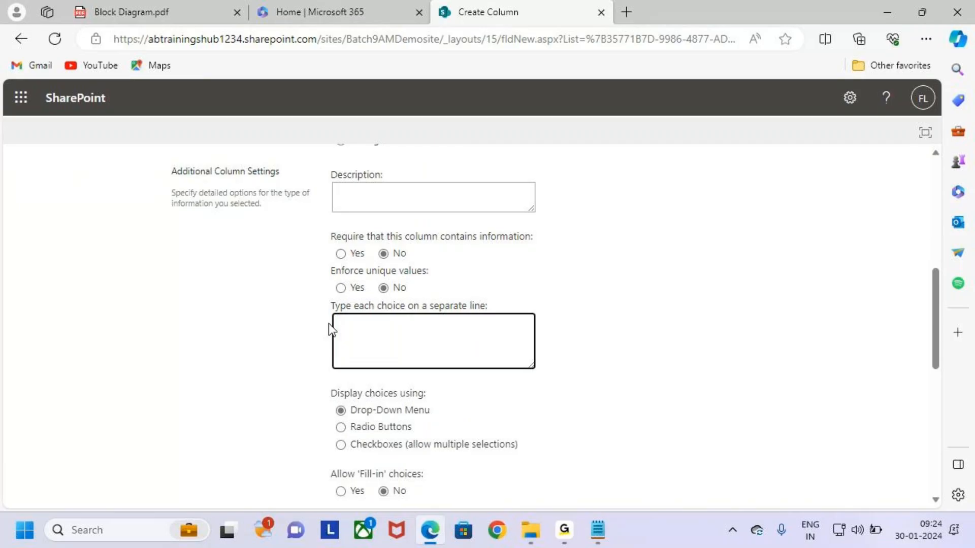
Enter the choices Junior Associate, Senior Associate, Data Analyst, Team Lead and Manager, one per line
text(Junior Associate)
key(Return)
text(Senior )
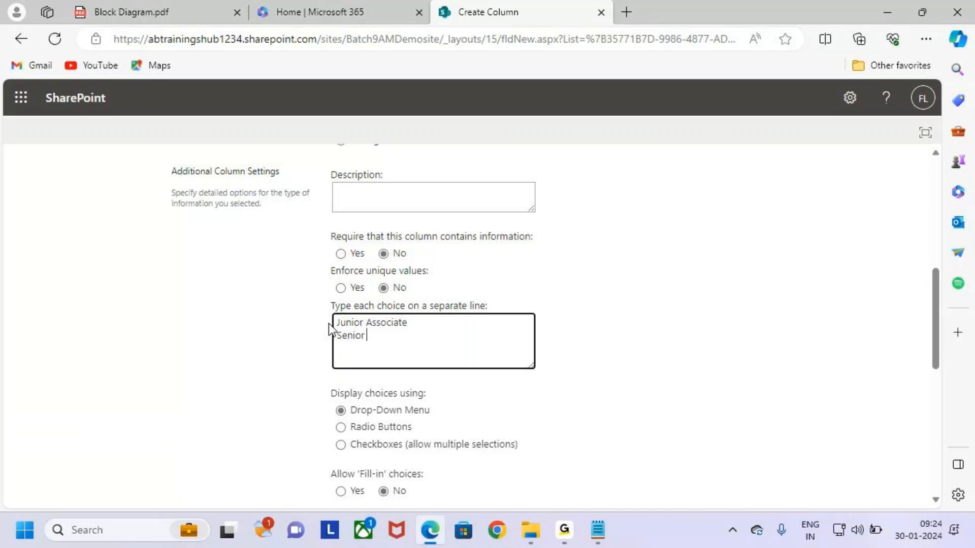
text(Associate )
text(Data A)
text(nalyst)
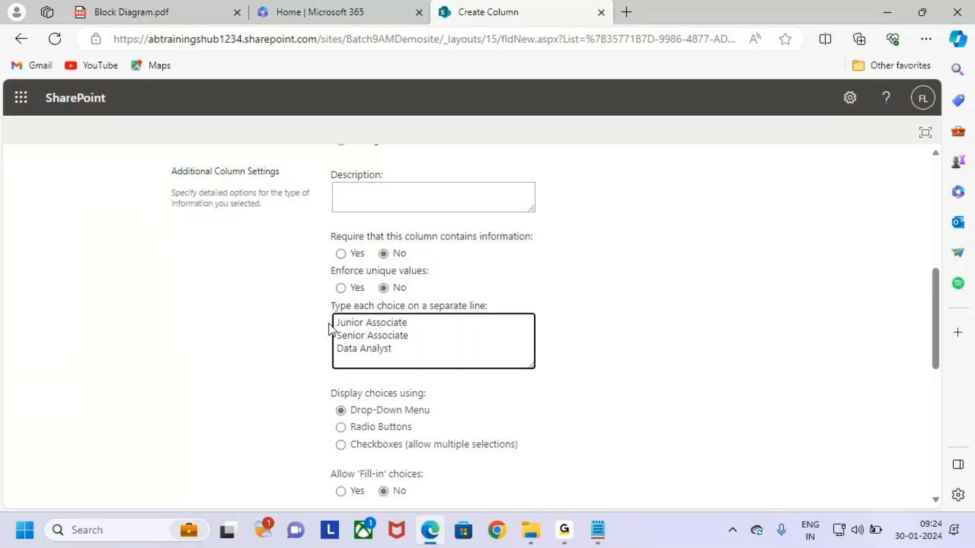
key(Return)
text(Team Lead)
key(Return)
text(Manager)
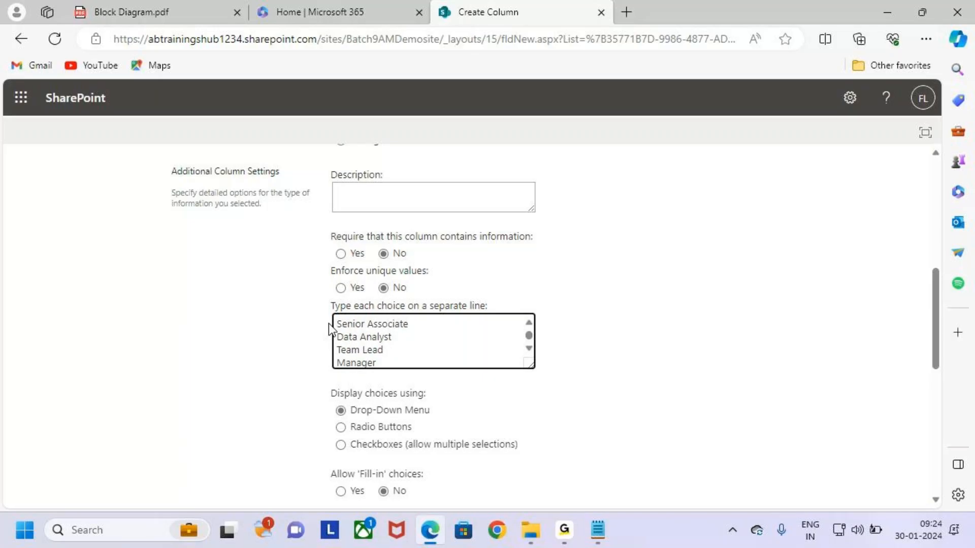
key(BackSpace)
key(BackSpace)
key(BackSpace)
key(BackSpace)
text(anager)
scroll(431, 342, up, 1)
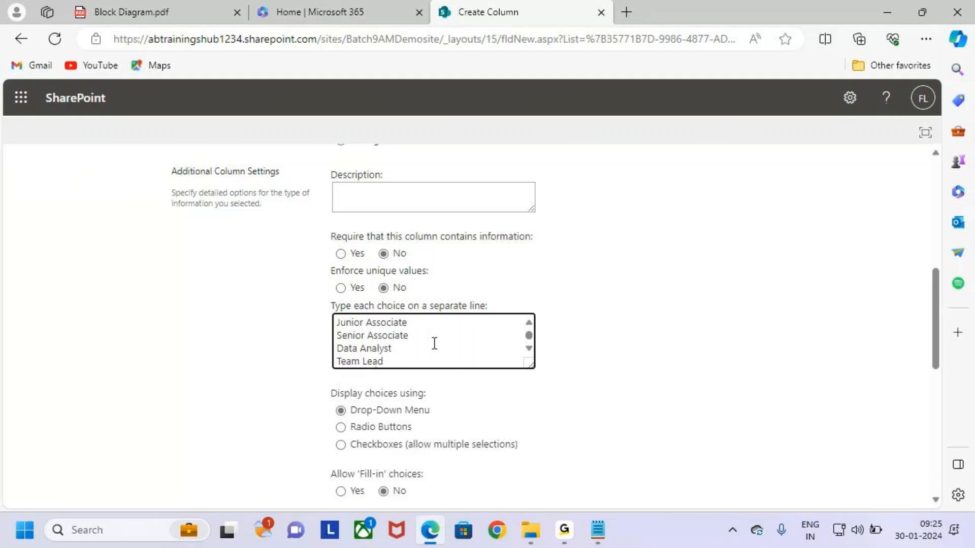
scroll(434, 362, down, 1)
scroll(435, 363, up, 1)
Save the Job choice column and highlight it in the Employees list's columns
click(605, 358)
scroll(605, 357, down, 4)
scroll(605, 358, down, 4)
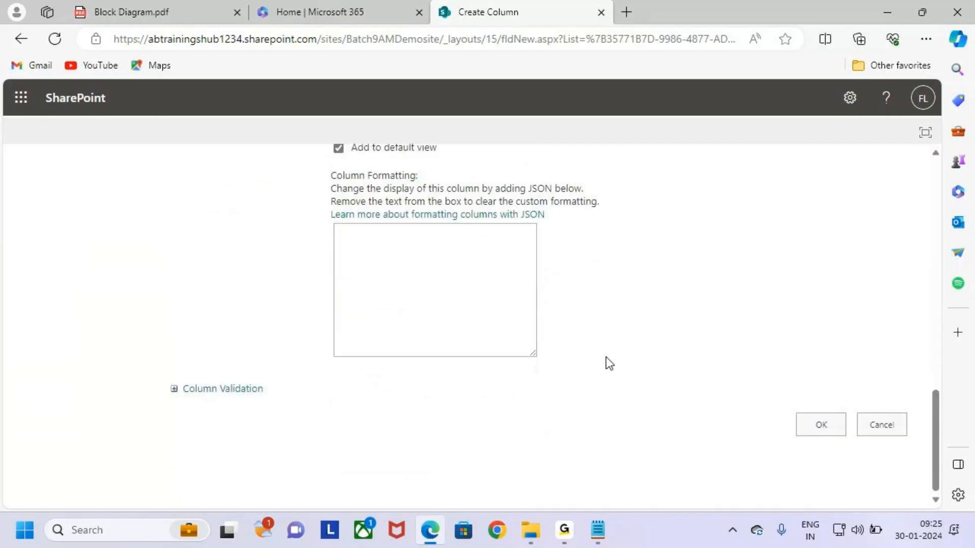
click(823, 427)
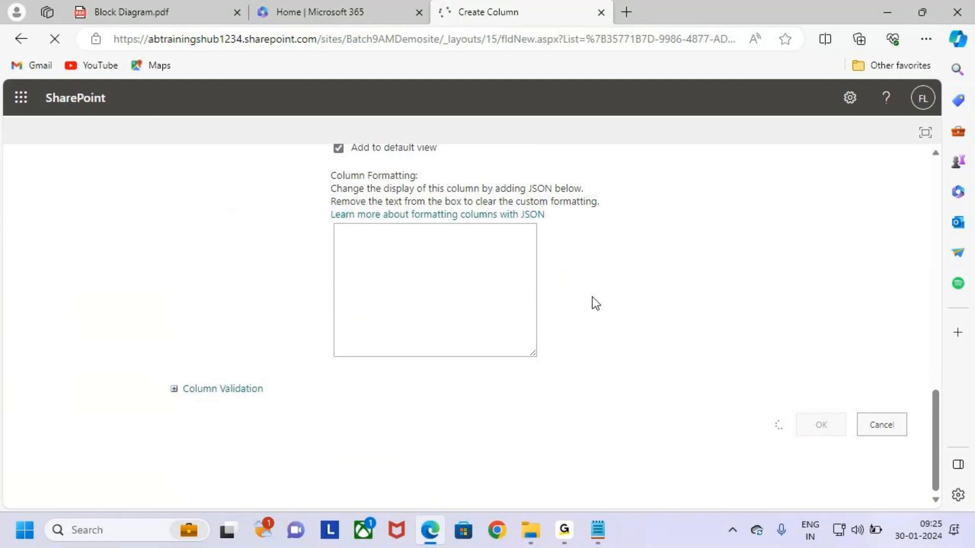
scroll(427, 386, down, 5)
mouse_move(166, 316)
mouse_down()
mouse_move(214, 331)
mouse_move(414, 331)
mouse_up()
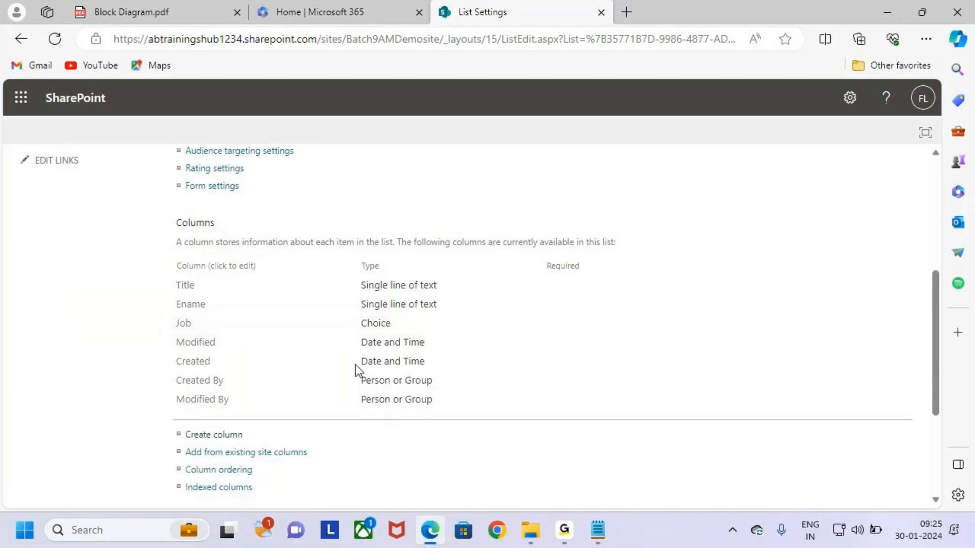
scroll(325, 396, down, 1)
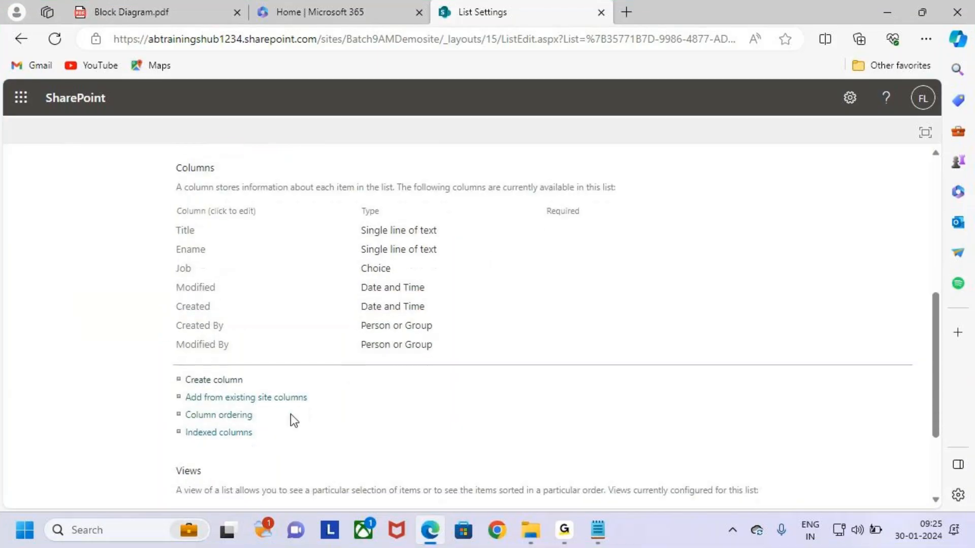
Start another new column and copy the word Salary from the Notepad class notes
click(203, 386)
key(alt+Tab)
click(294, 409)
drag(267, 406, 312, 405)
click(324, 420)
key(ctrl+c)
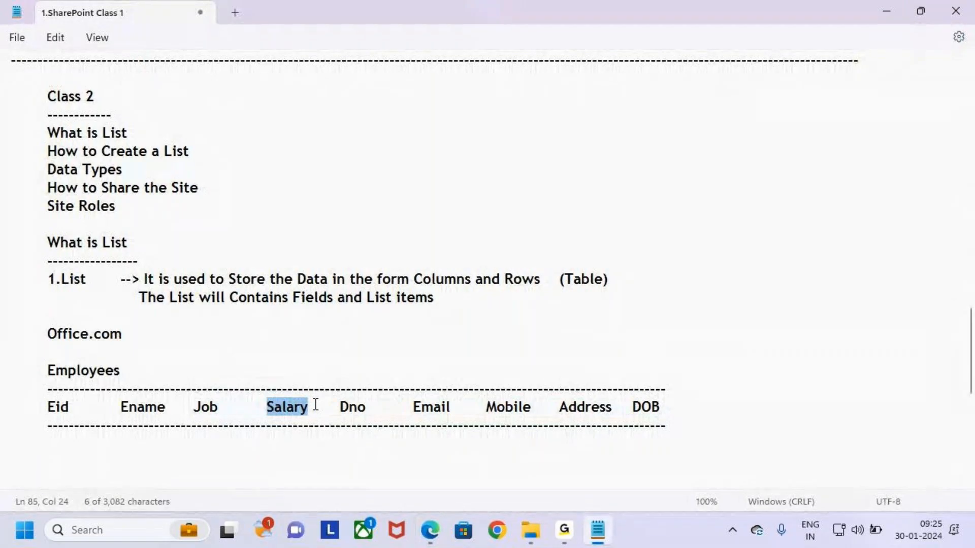
key(alt+Tab)
click(383, 255)
Name the new column Salary and set its type to Currency
key(ctrl+v)
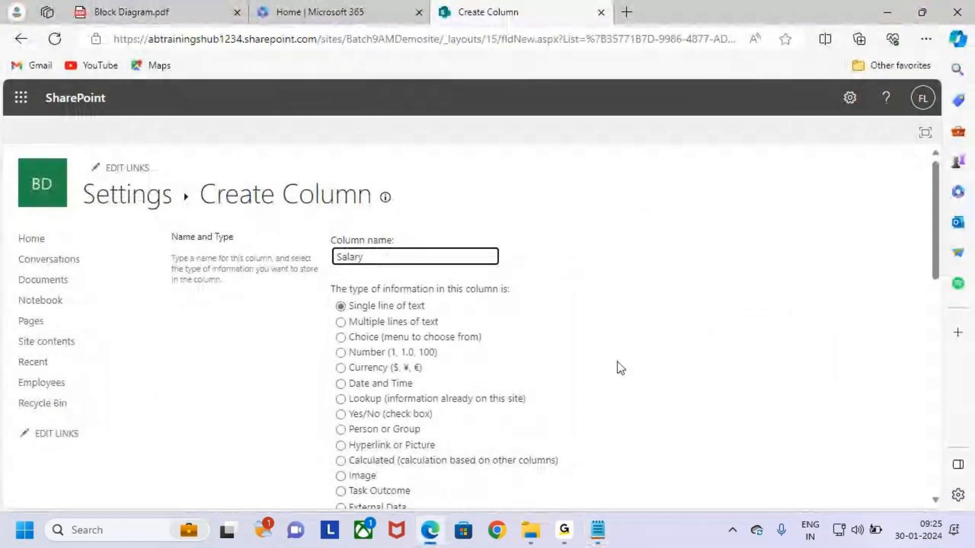
scroll(569, 335, down, 2)
scroll(576, 339, up, 1)
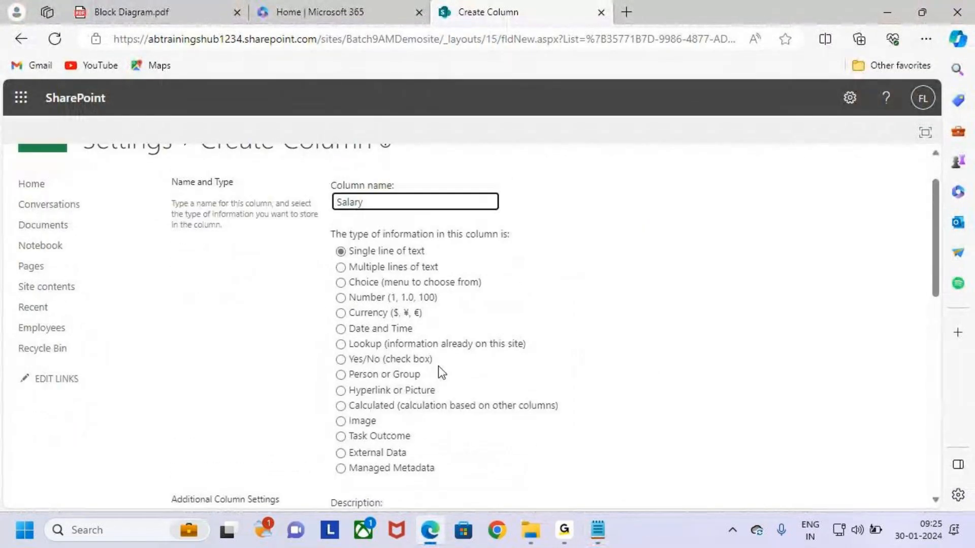
drag(337, 311, 352, 297)
key(Escape)
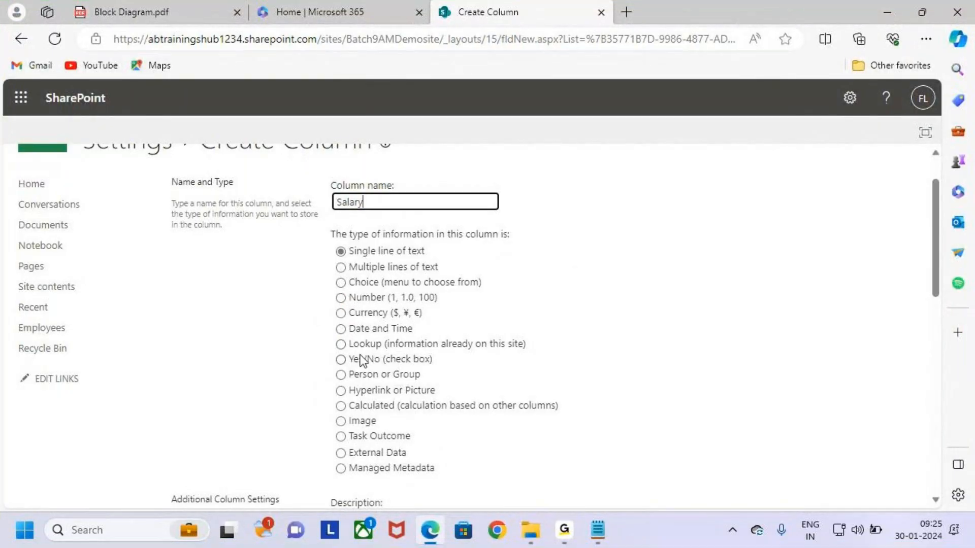
click(340, 313)
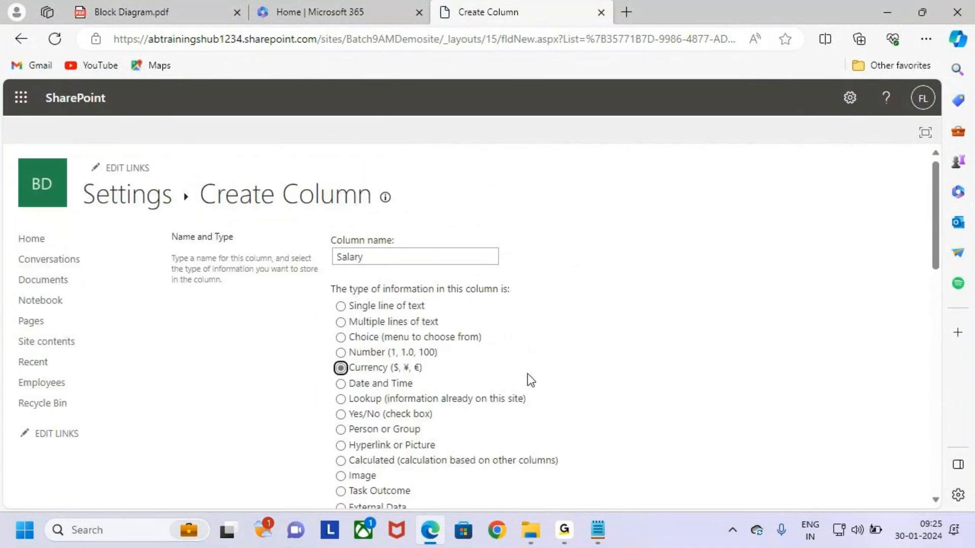
Annotate the require-value option, which stays set to not required
scroll(553, 397, down, 8)
key(ctrl+2)
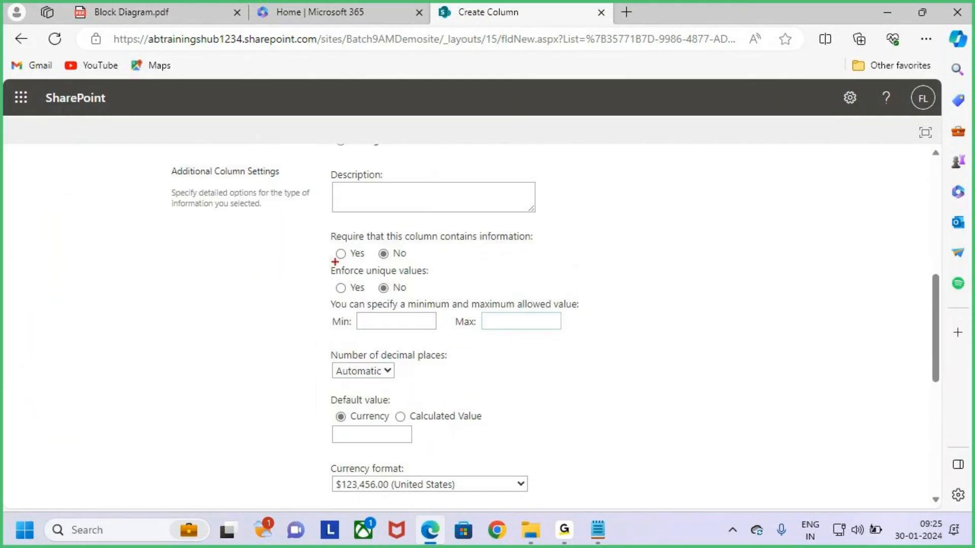
drag(334, 257, 346, 250)
drag(379, 257, 389, 259)
drag(330, 255, 358, 240)
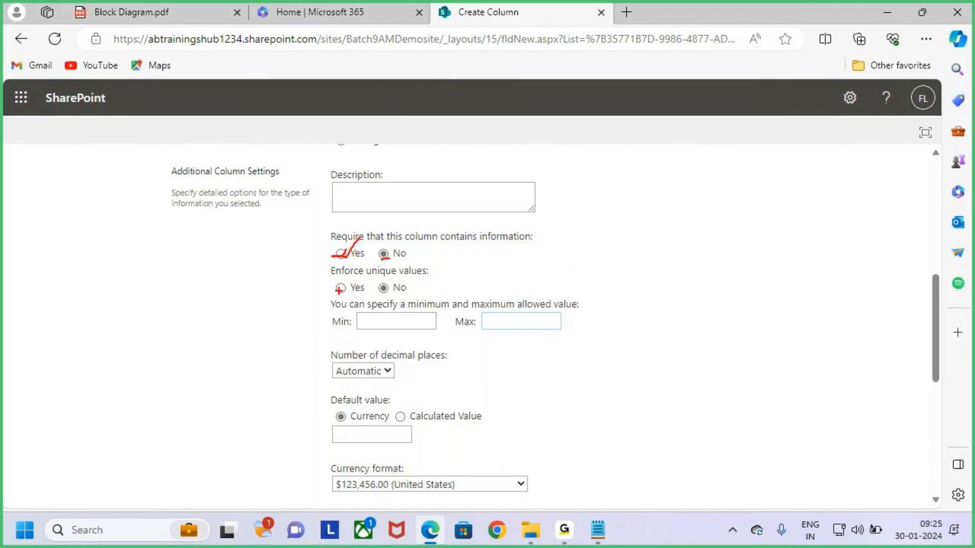
Annotate the Min and Max value fields, leaving both blank
drag(339, 290, 355, 264)
key(Escape)
key(ctrl+2)
mouse_move(355, 312)
mouse_down()
mouse_move(577, 336)
mouse_move(564, 331)
mouse_up()
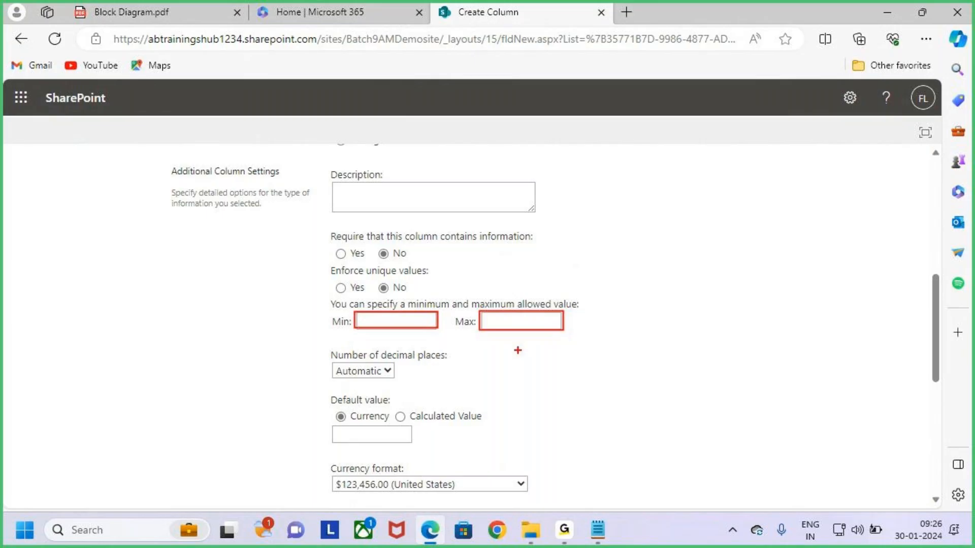
key(Escape)
scroll(631, 410, down, 7)
mouse_move(790, 409)
mouse_down()
mouse_move(860, 438)
mouse_move(862, 356)
mouse_up()
key(Escape)
Save the Salary currency column and highlight it among the list's columns
click(835, 424)
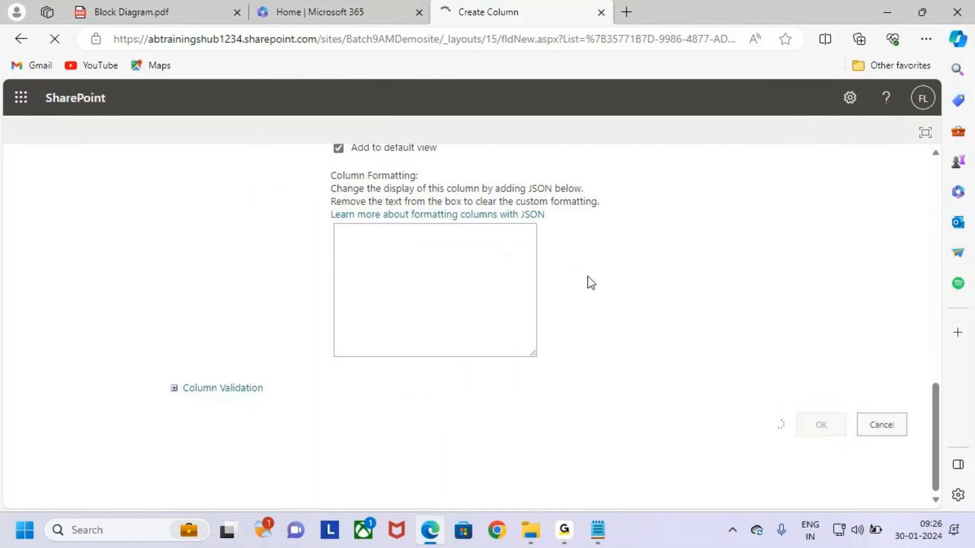
scroll(562, 298, down, 5)
key(ctrl+2)
drag(169, 336, 425, 349)
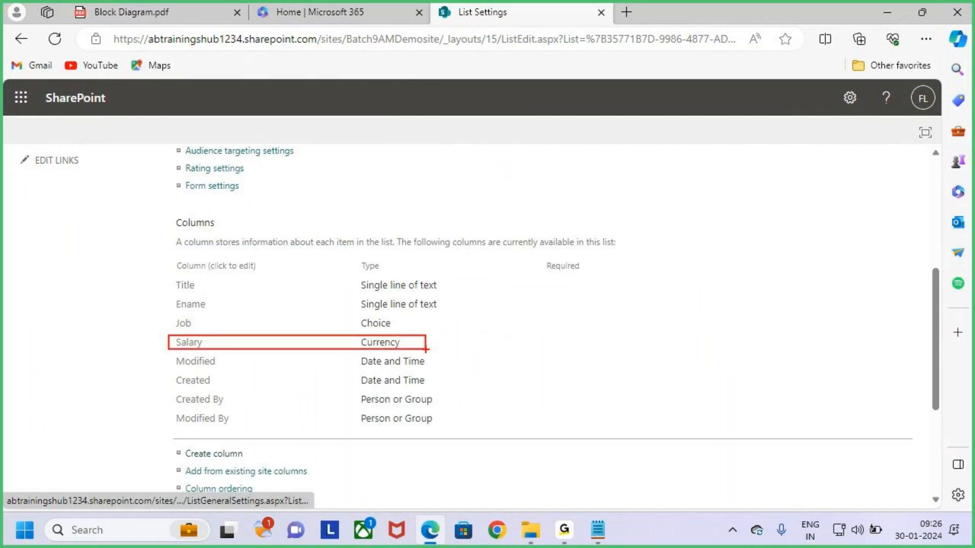
Start a new column named Dno, copied from the class notes, with type Choice
key(Escape)
scroll(244, 407, down, 3)
click(211, 344)
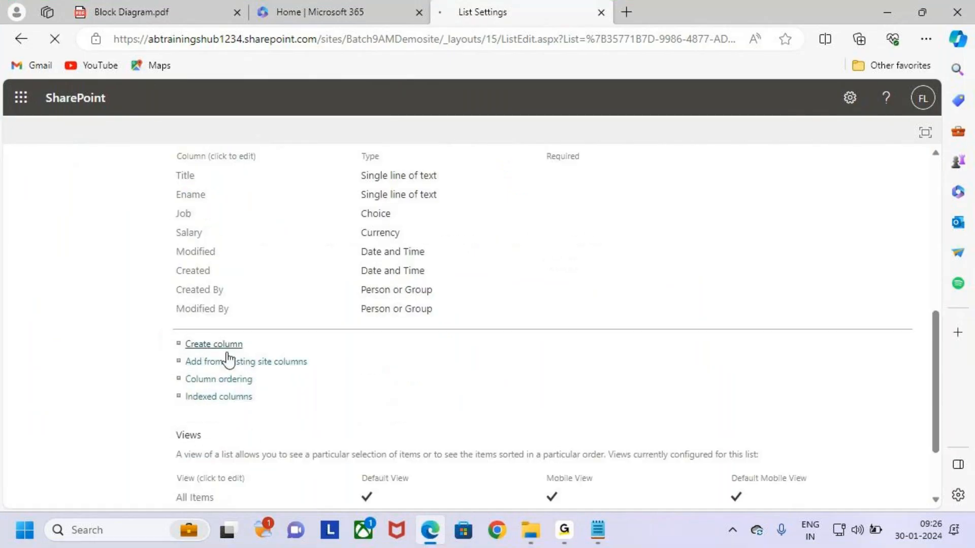
key(alt+Tab)
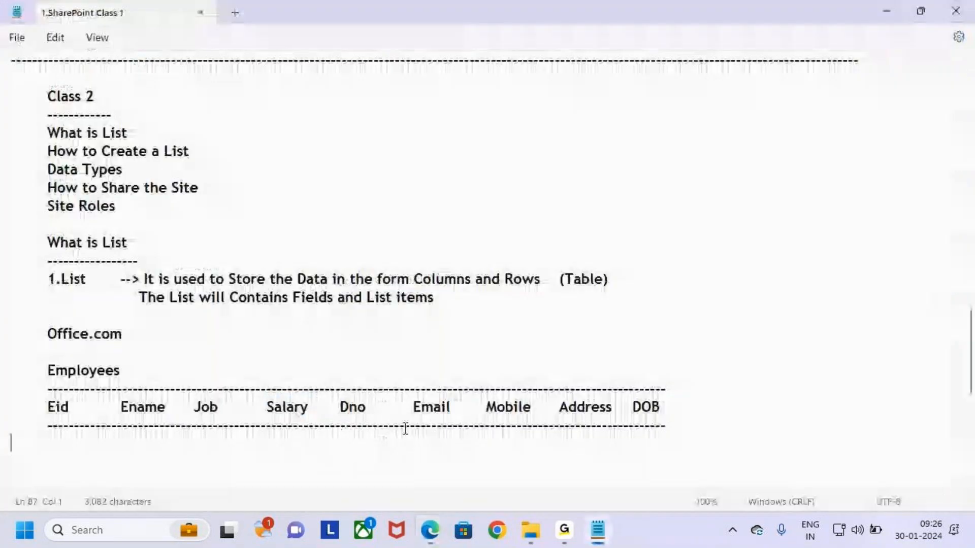
double_click(364, 407)
key(ctrl+c)
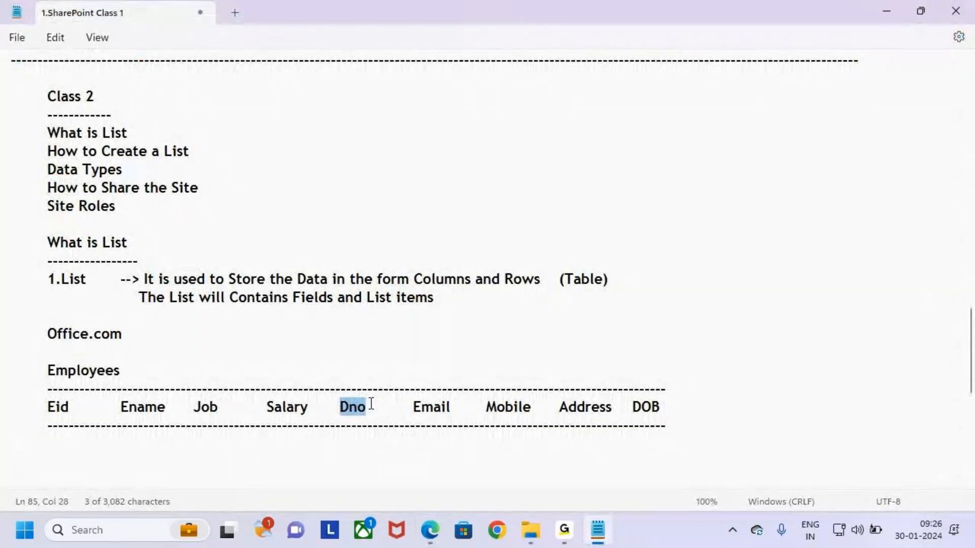
key(alt+Tab)
key(ctrl+v)
scroll(394, 236, down, 2)
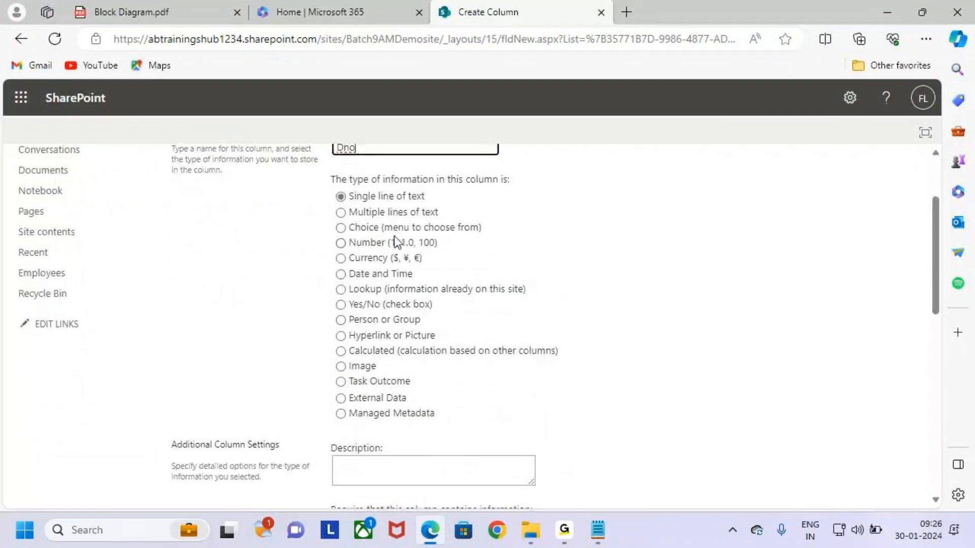
click(394, 229)
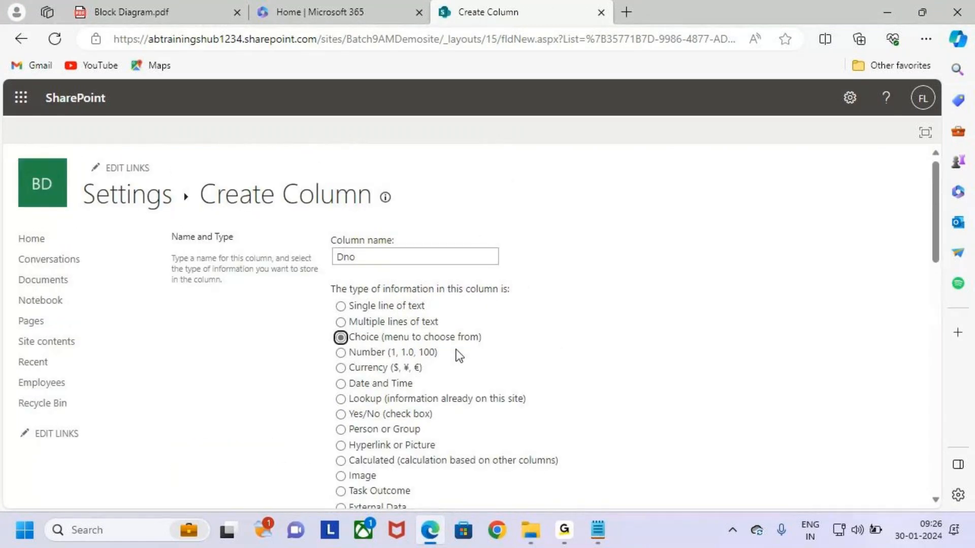
Replace the default choices with 10, 20 and 30 and save the Dno column
scroll(522, 404, down, 8)
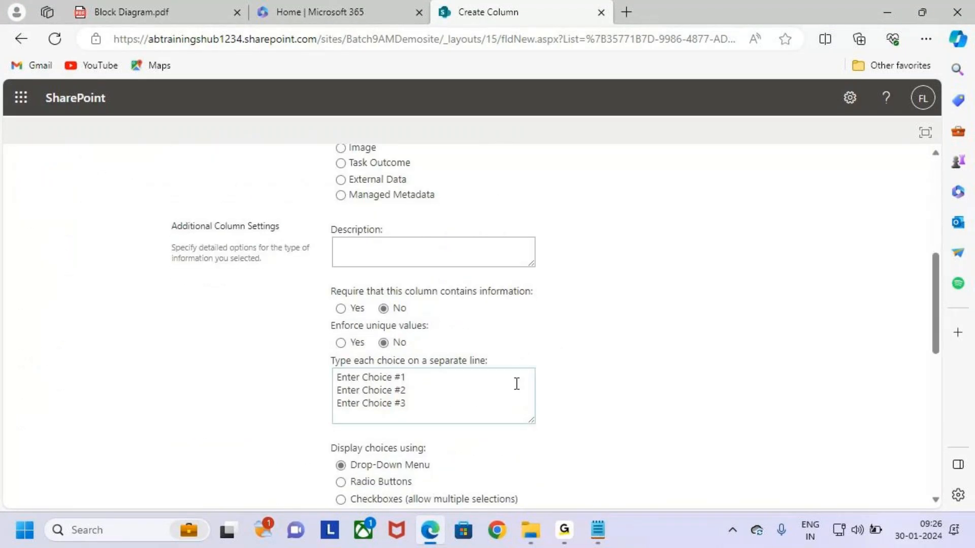
drag(427, 302, 303, 264)
text(10)
key(Return)
text(20)
key(Return)
text(30)
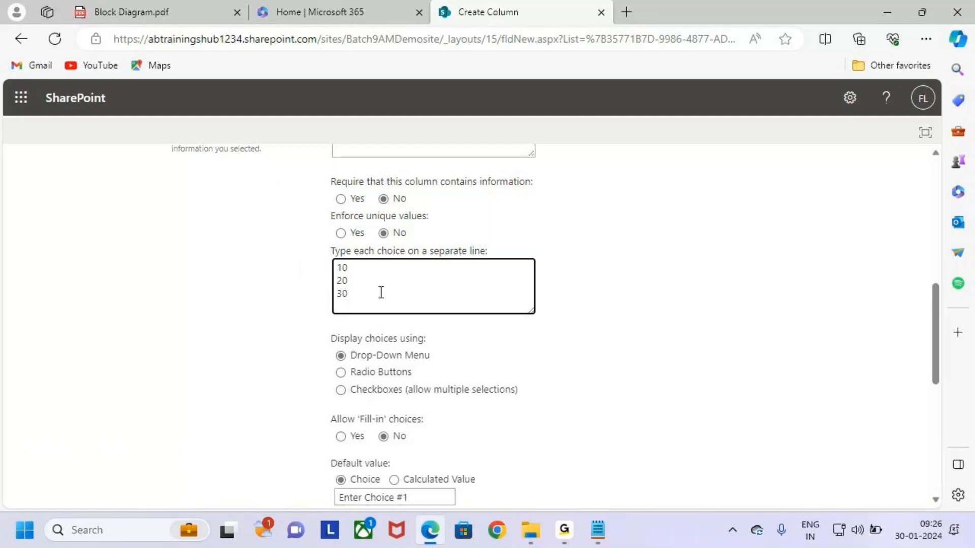
scroll(396, 440, down, 3)
scroll(396, 442, down, 4)
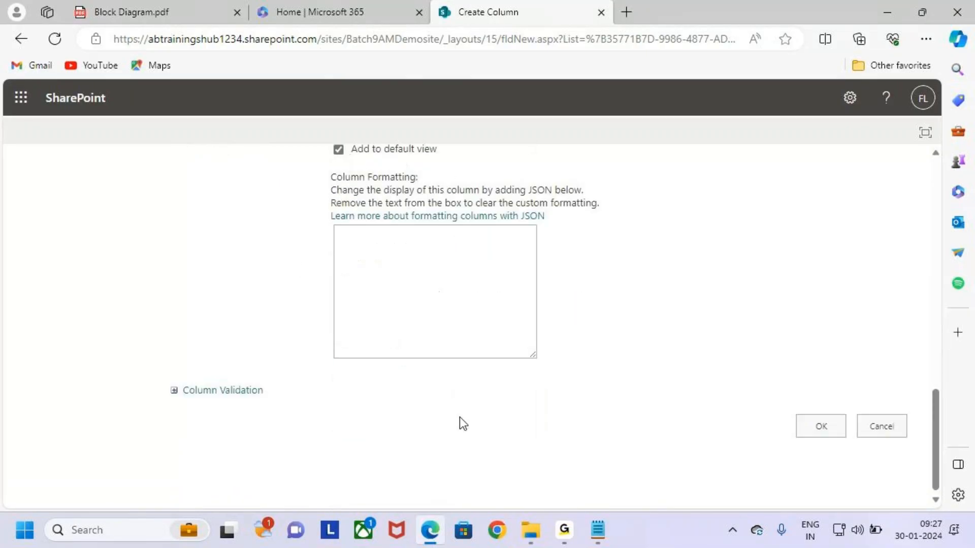
click(829, 421)
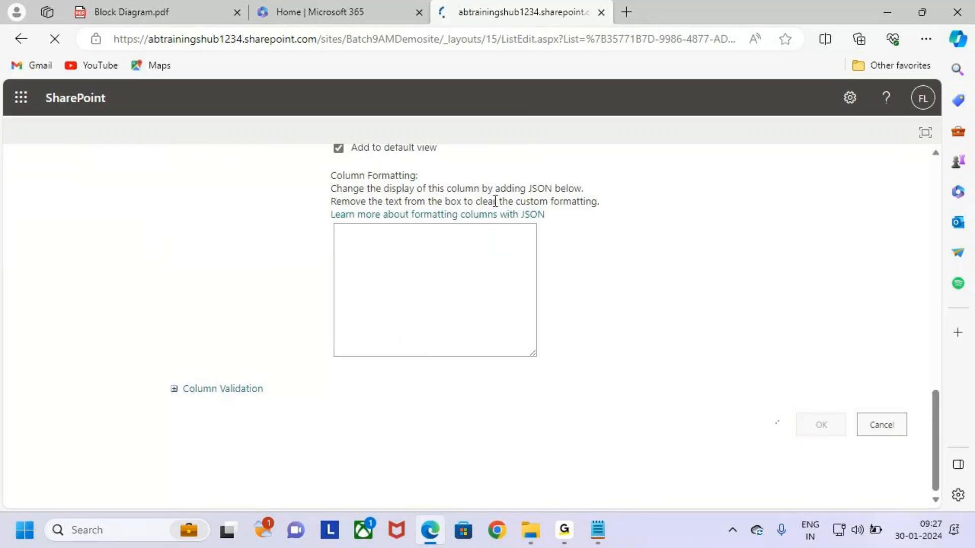
Start a new column named Email, copied from the class notes
scroll(333, 351, down, 6)
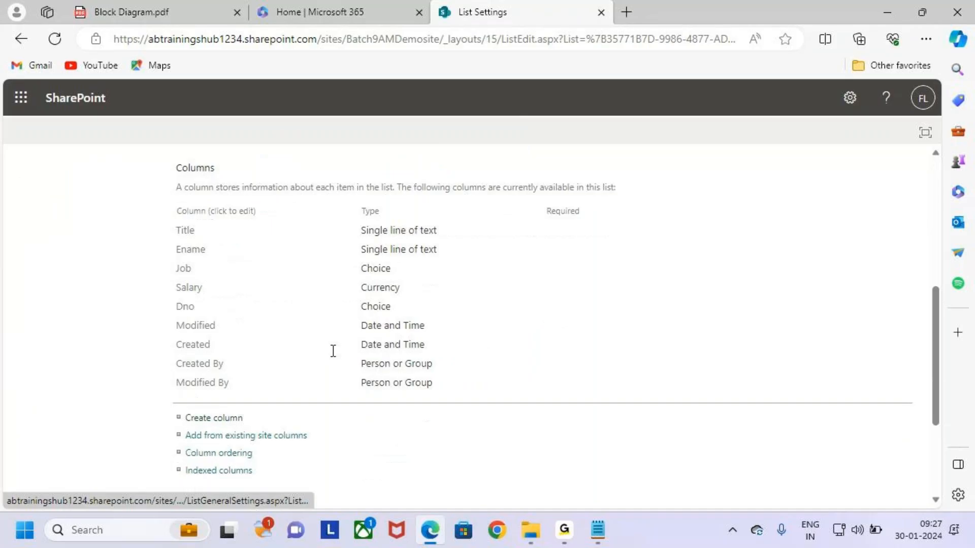
drag(170, 306, 189, 305)
click(170, 313)
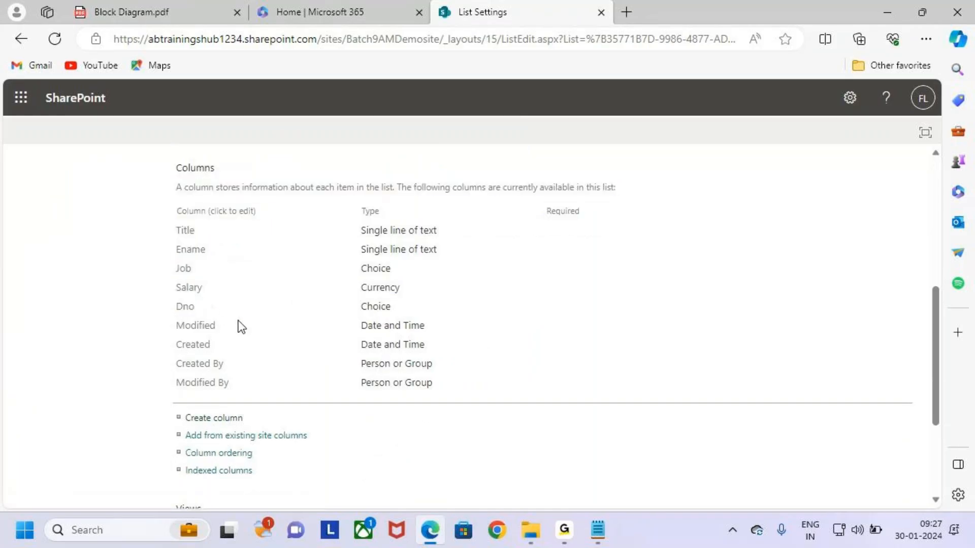
click(203, 421)
key(alt+Tab)
click(468, 415)
drag(451, 409, 400, 412)
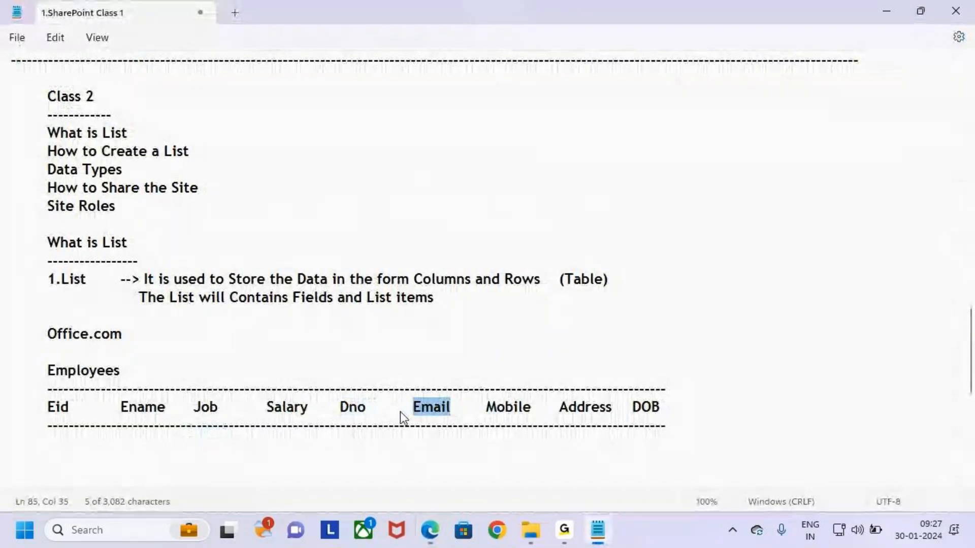
key(ctrl+c)
key(alt+Tab)
key(ctrl+v)
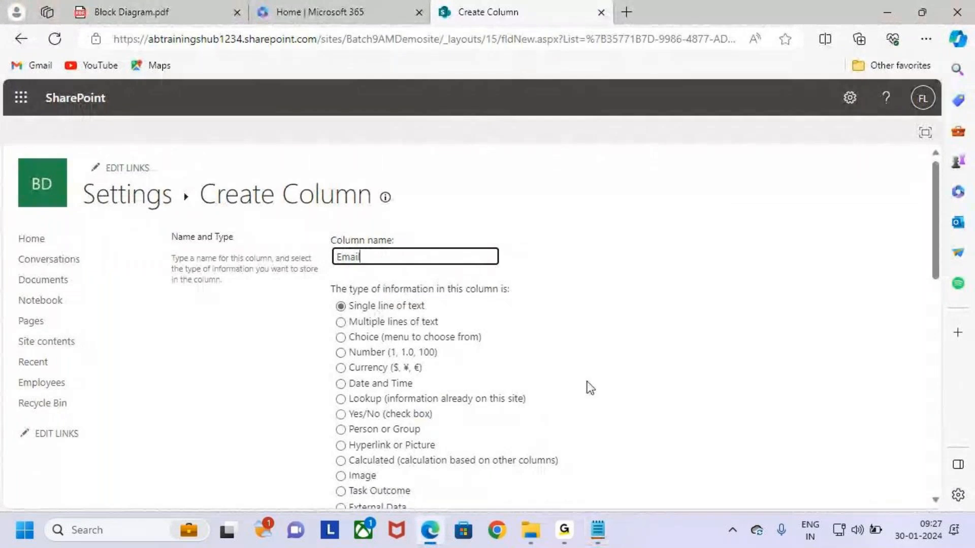
Make Email required with unique values, save it, and accept the indexing prompt
scroll(592, 416, down, 10)
scroll(604, 419, down, 2)
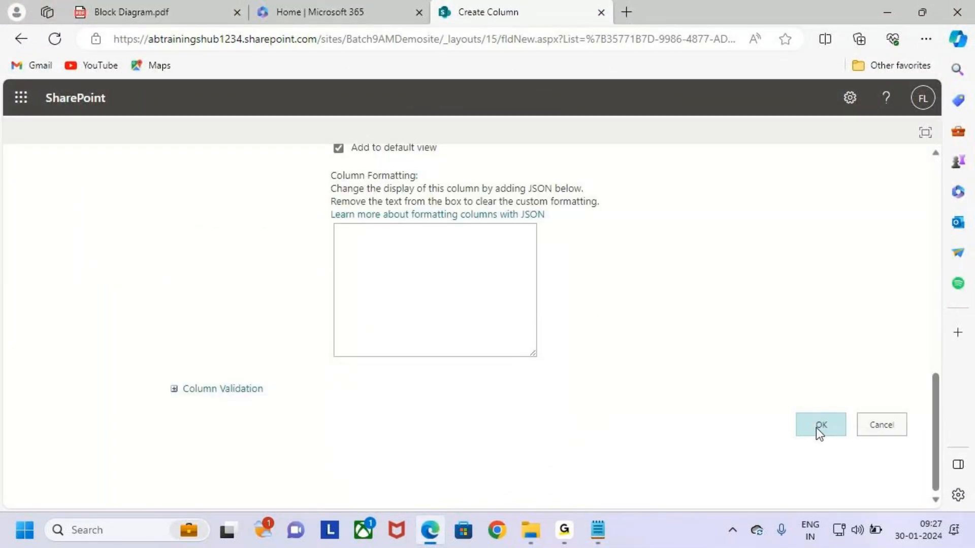
scroll(616, 398, up, 5)
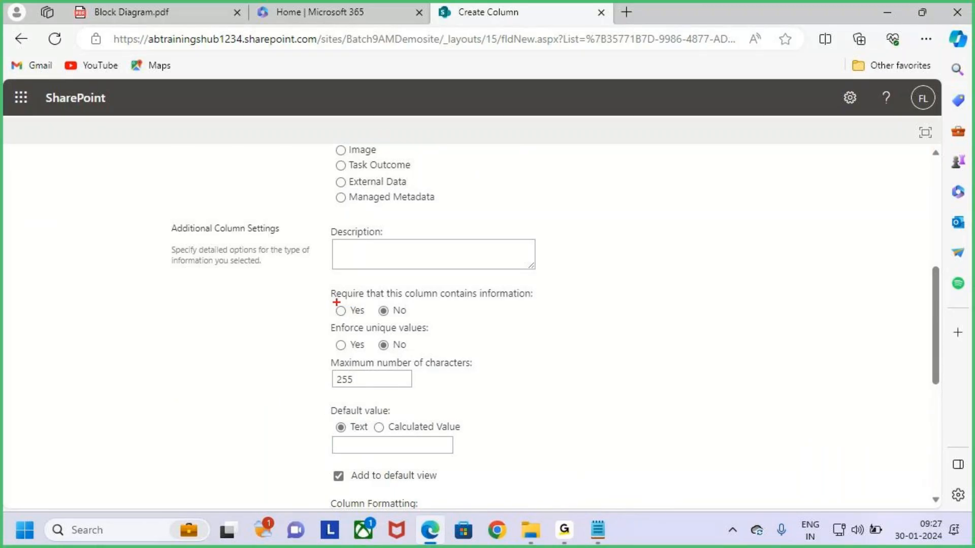
drag(336, 311, 358, 276)
click(341, 311)
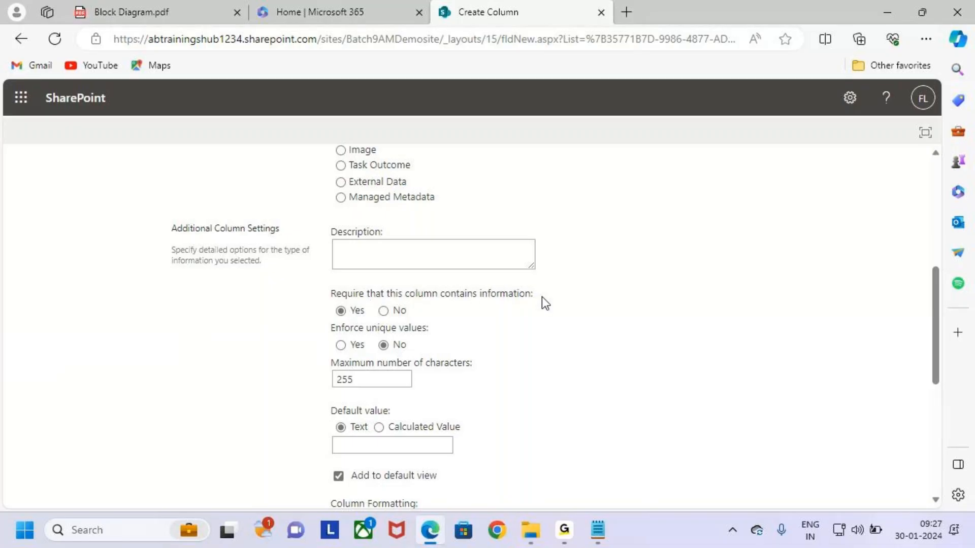
scroll(708, 396, down, 6)
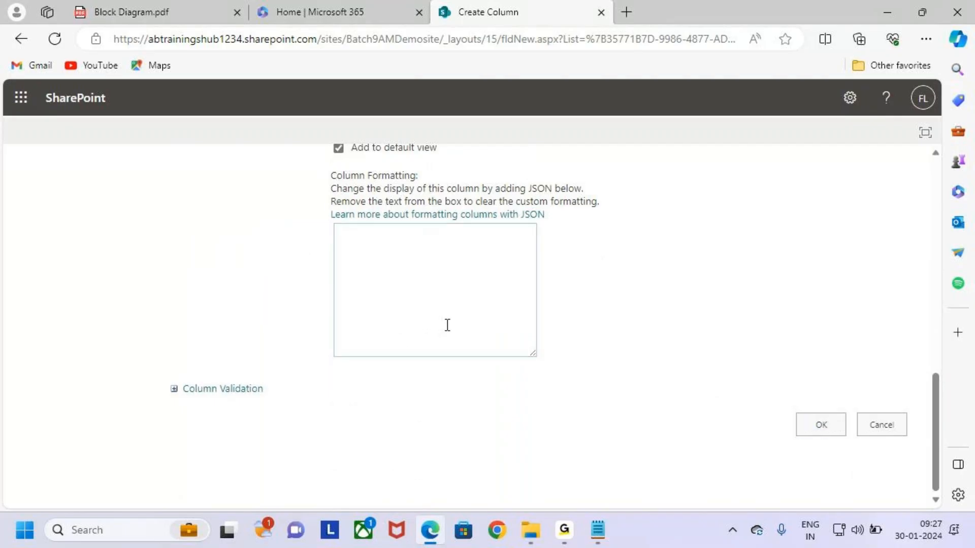
scroll(446, 324, up, 5)
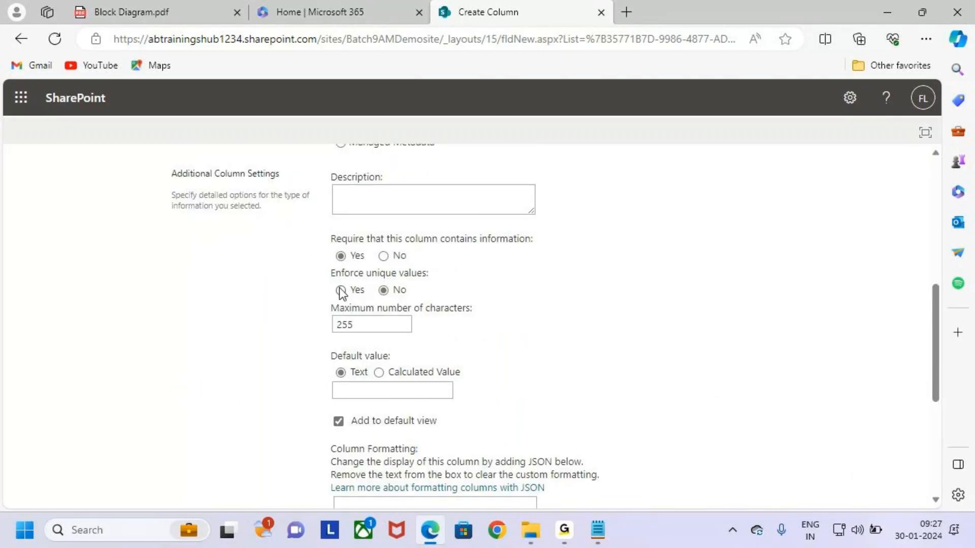
click(340, 291)
scroll(530, 404, down, 5)
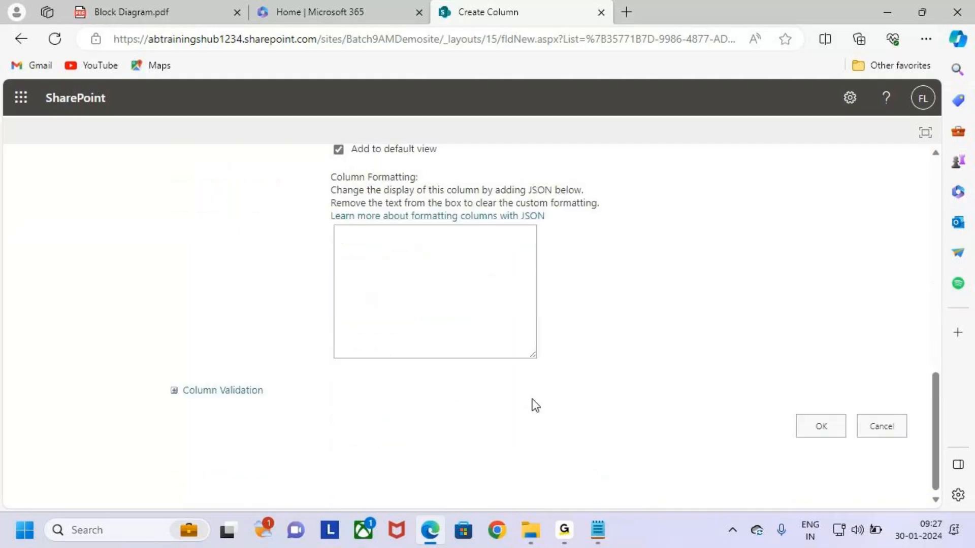
click(819, 428)
click(544, 133)
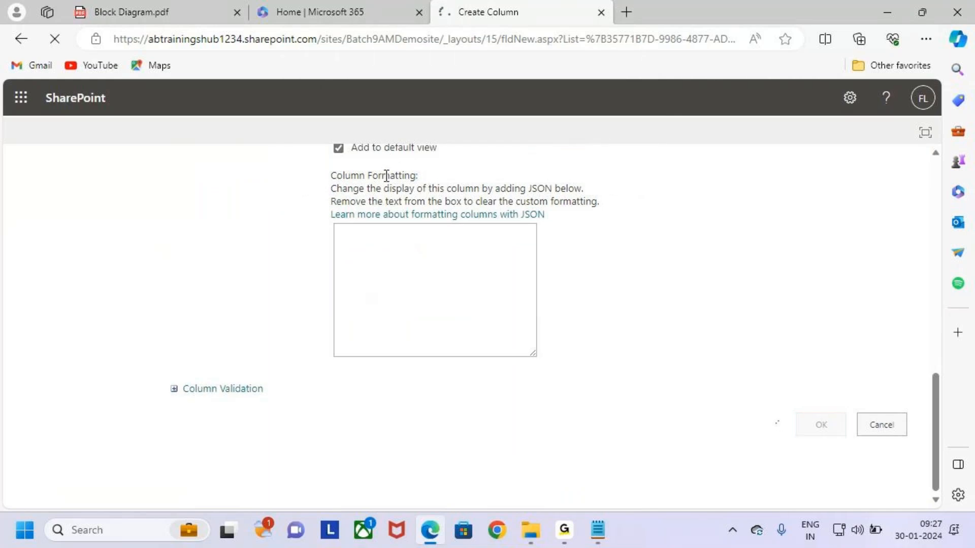
scroll(372, 249, down, 4)
scroll(371, 286, down, 3)
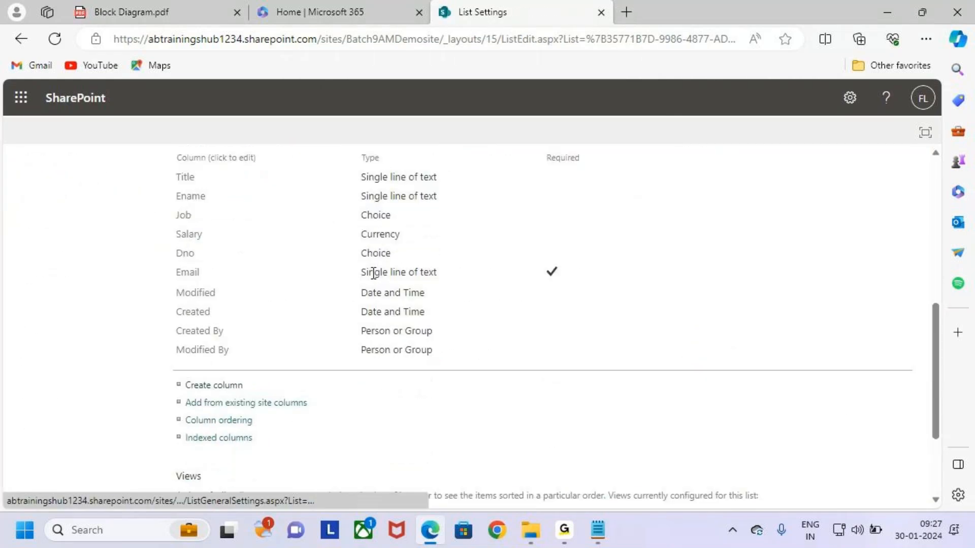
Start a new Number column named Mobile, copied from the class notes
click(210, 387)
key(alt+Tab)
double_click(509, 409)
key(alt+Tab)
click(401, 258)
key(ctrl+v)
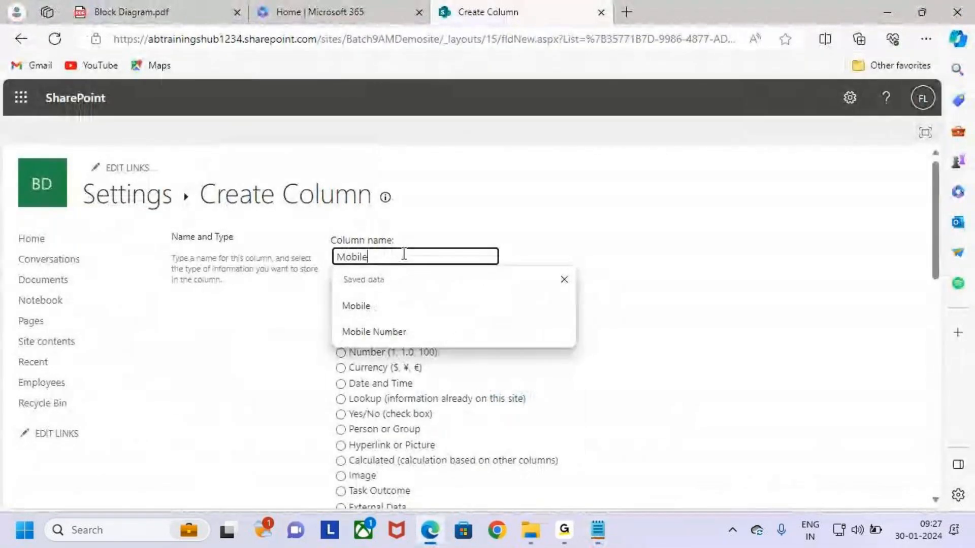
click(455, 308)
scroll(447, 350, down, 1)
click(370, 300)
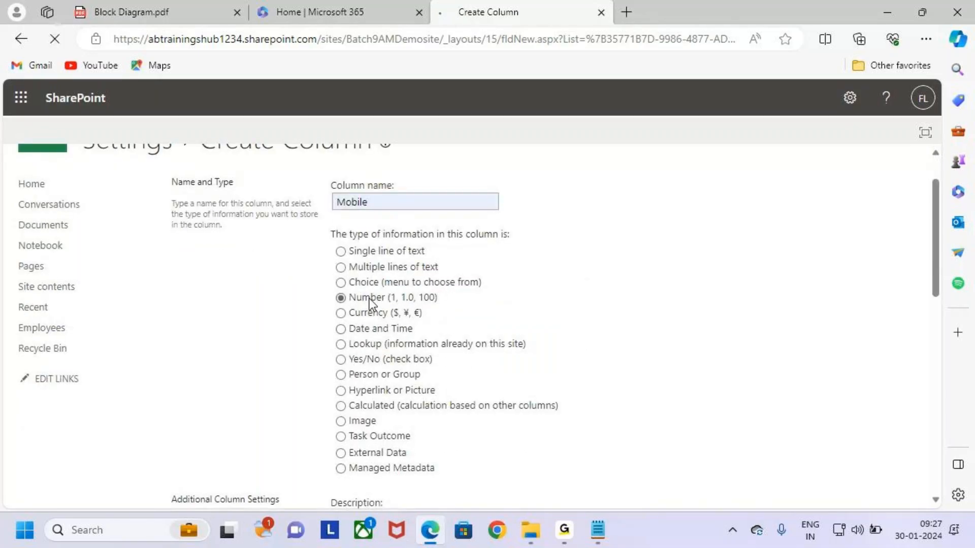
Make Mobile required with unique values, save it, and accept the indexing prompt
scroll(369, 300, up, 1)
scroll(599, 371, down, 7)
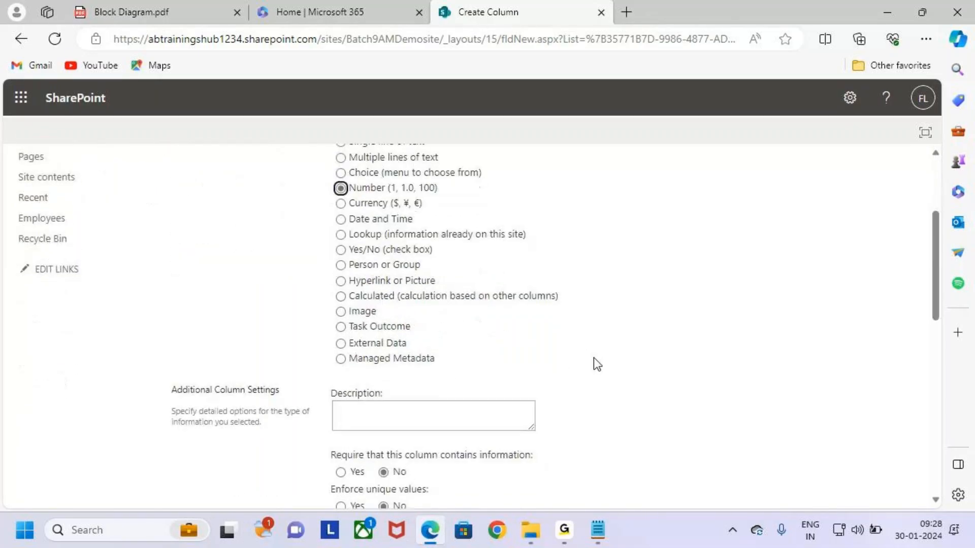
click(341, 255)
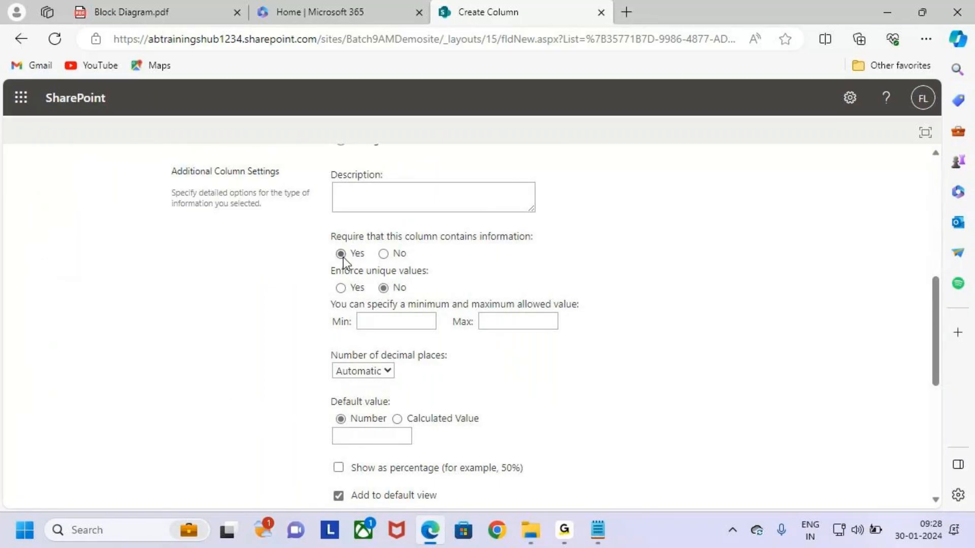
click(341, 288)
scroll(630, 358, down, 6)
click(828, 422)
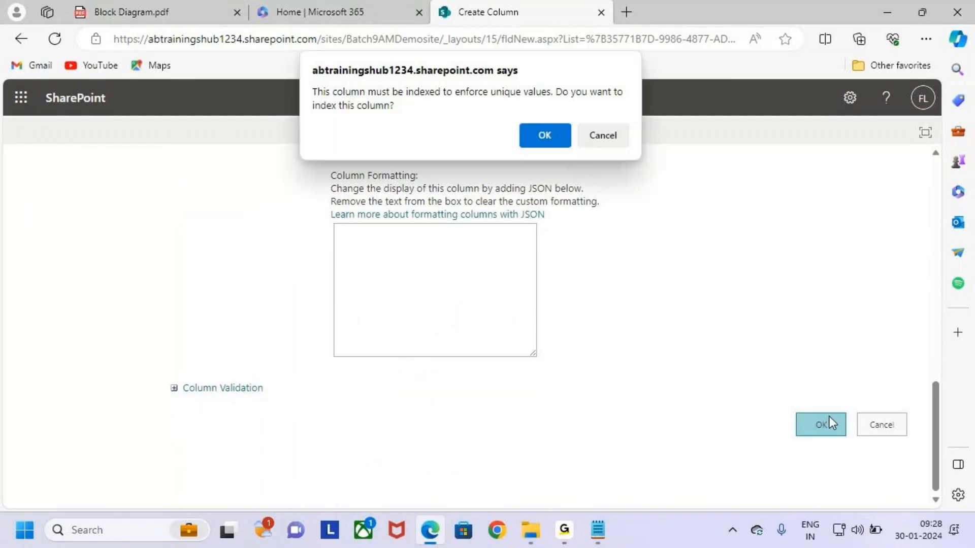
click(543, 136)
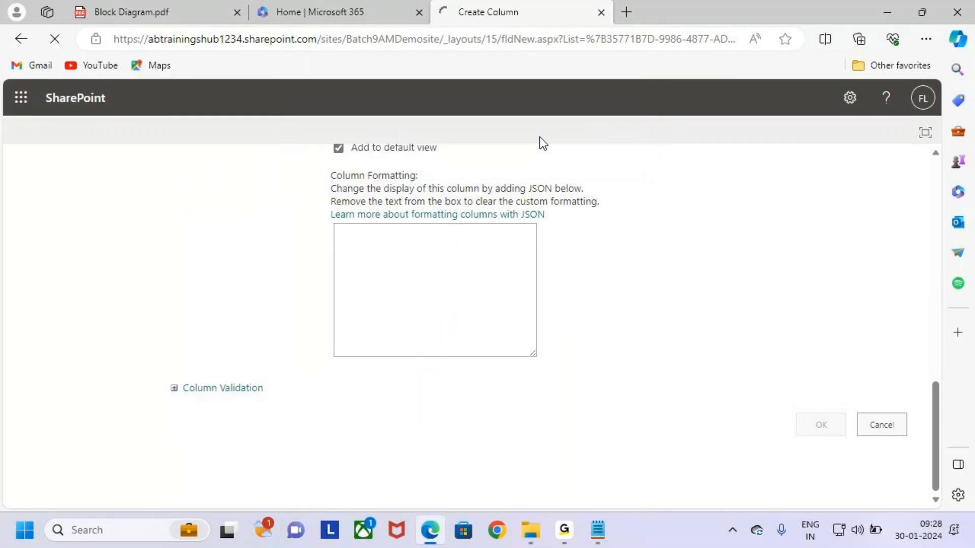
key(alt+Tab)
double_click(596, 405)
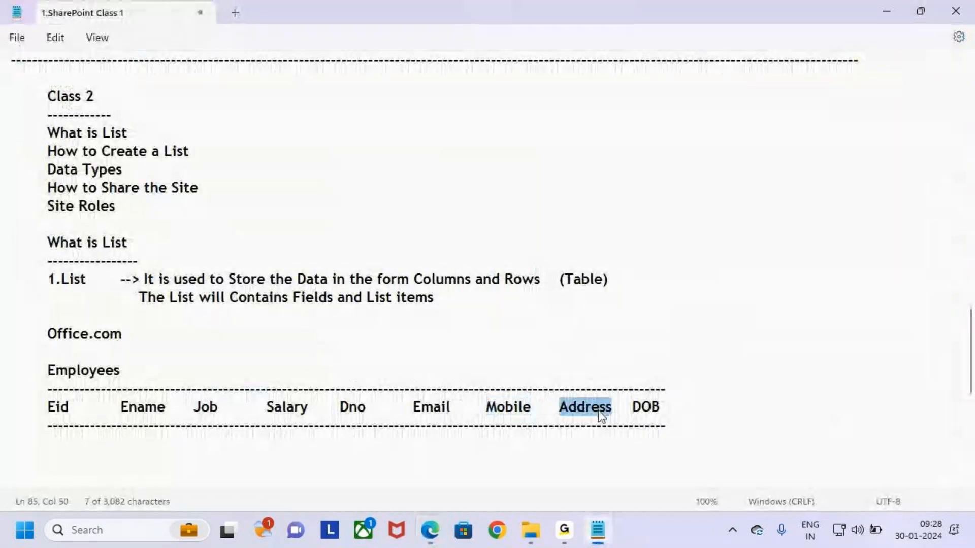
Start a new column and enter Address as its name
key(alt+Tab)
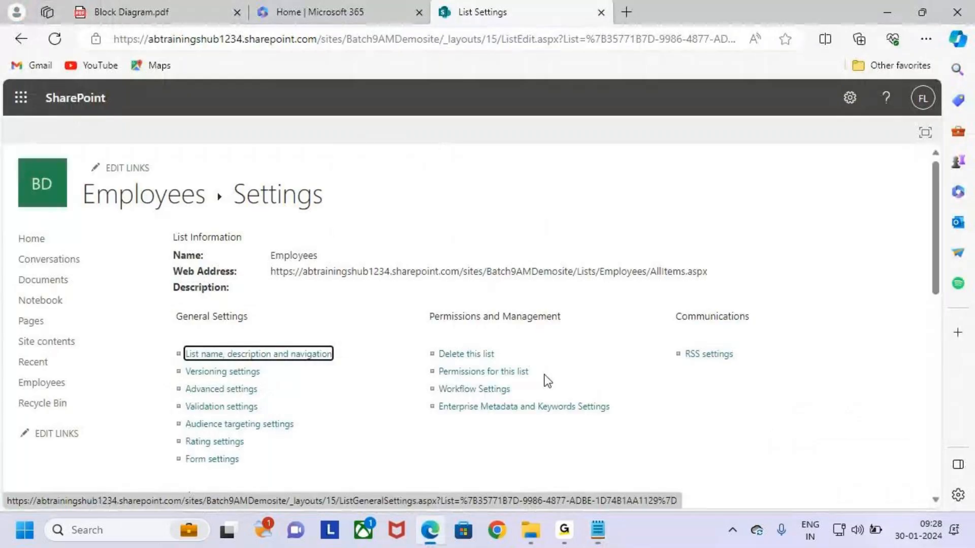
scroll(447, 351, down, 8)
click(200, 355)
key(ctrl+v)
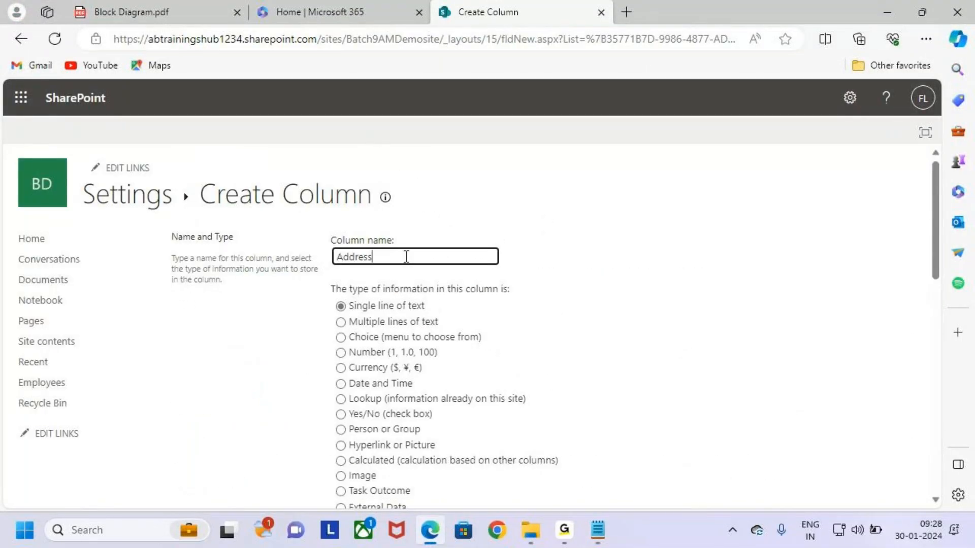
key(BackSpace)
key(BackSpace)
key(BackSpace)
text(ess)
click(450, 365)
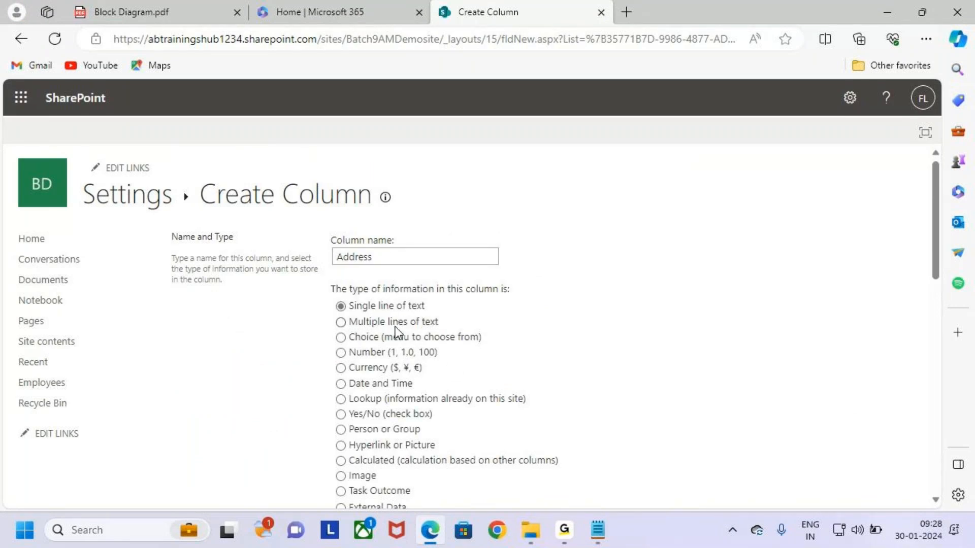
Set the Address column to Multiple lines of text and save it
key(ctrl+2)
drag(335, 324, 357, 307)
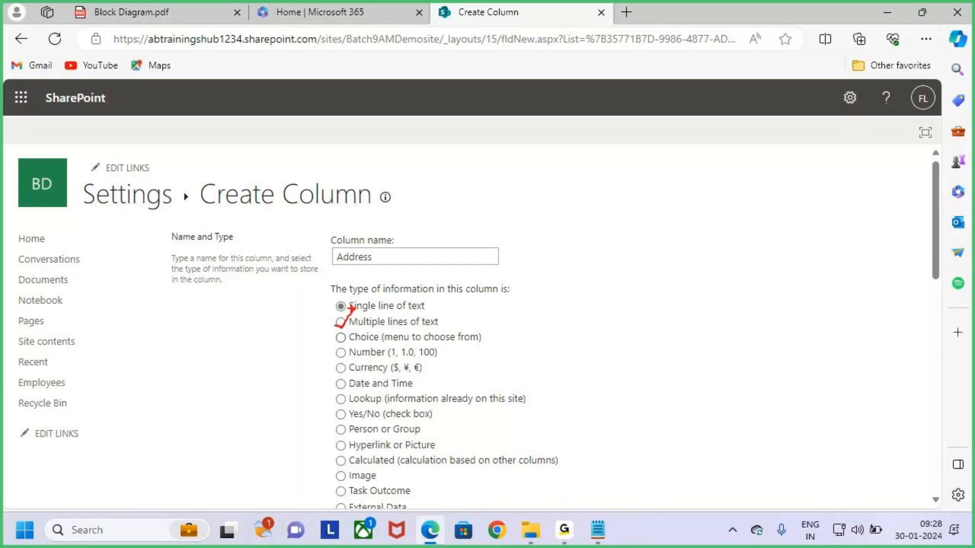
key(Escape)
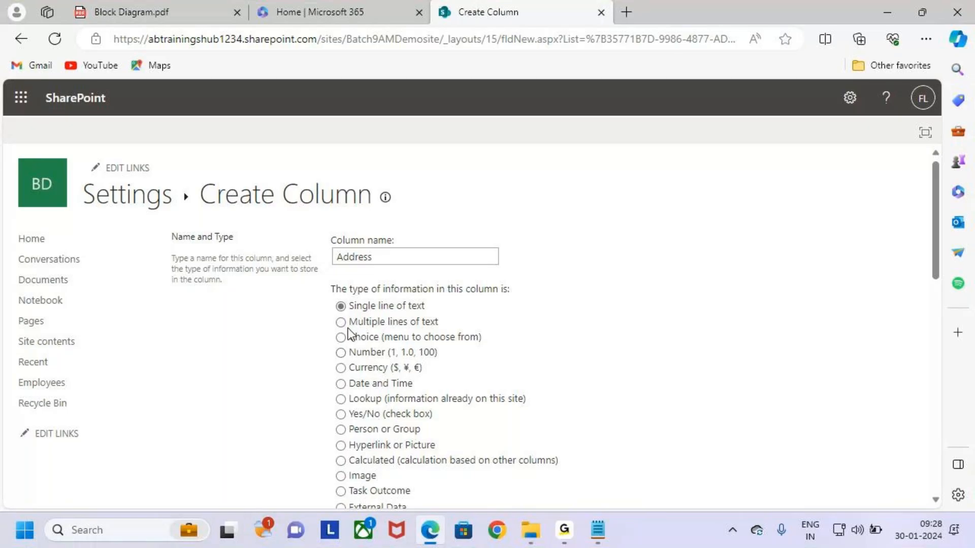
click(342, 322)
scroll(628, 394, down, 10)
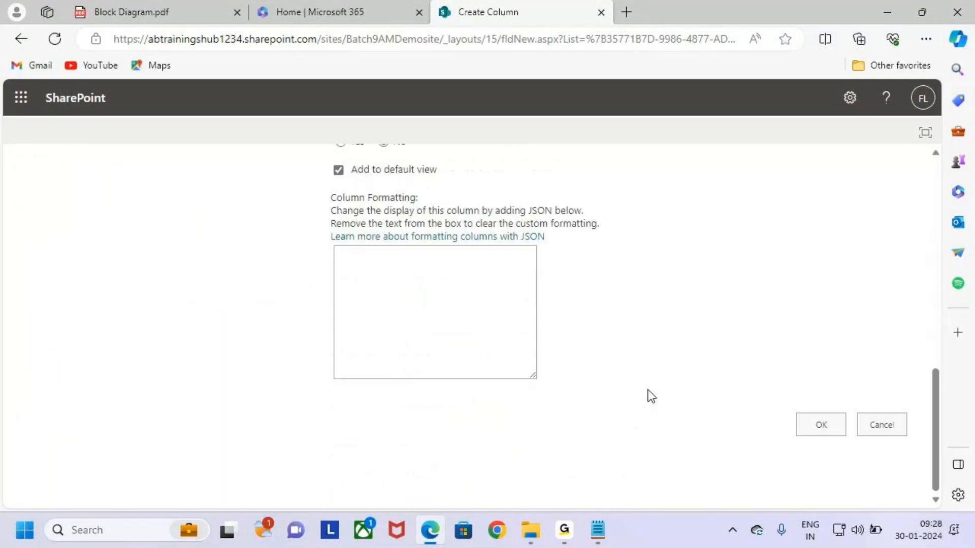
click(808, 426)
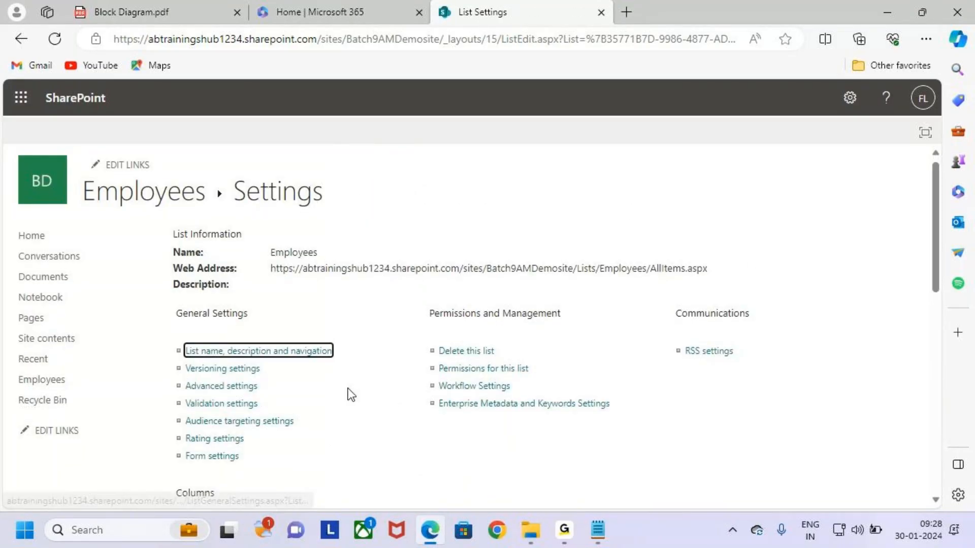
scroll(351, 395, down, 7)
key(alt+Tab)
Copy DOB from the notes into the column name and choose the Date and Time type
click(683, 409)
double_click(683, 408)
key(ctrl+c)
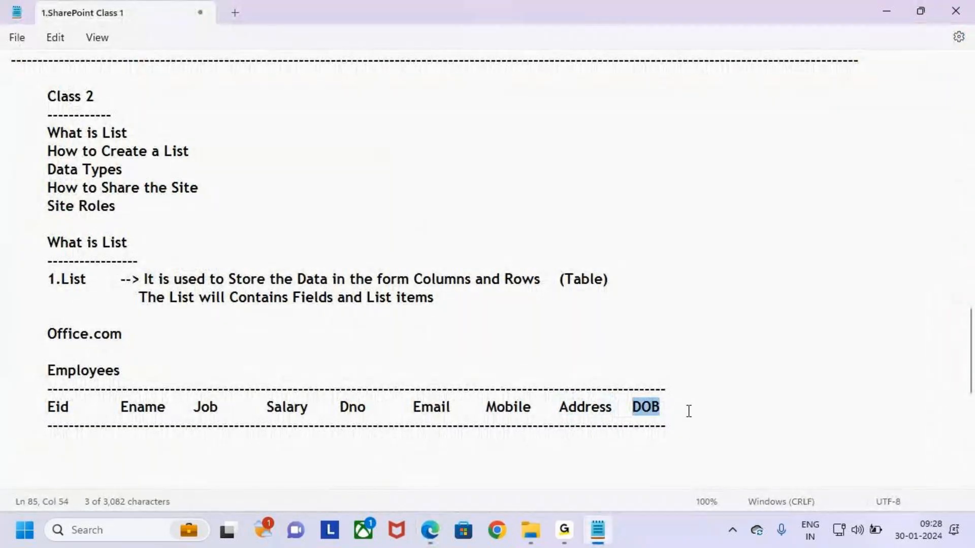
key(alt+Tab)
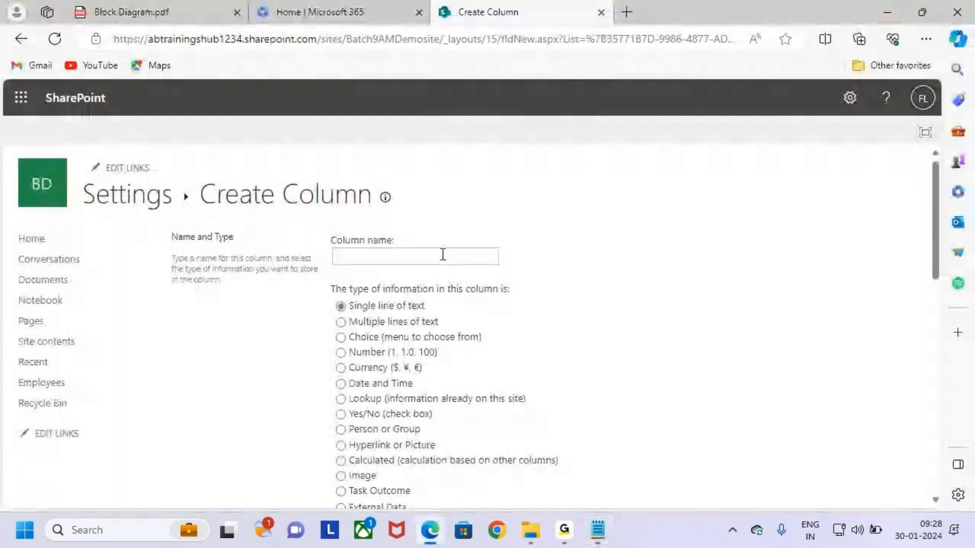
click(409, 255)
key(ctrl+v)
click(749, 292)
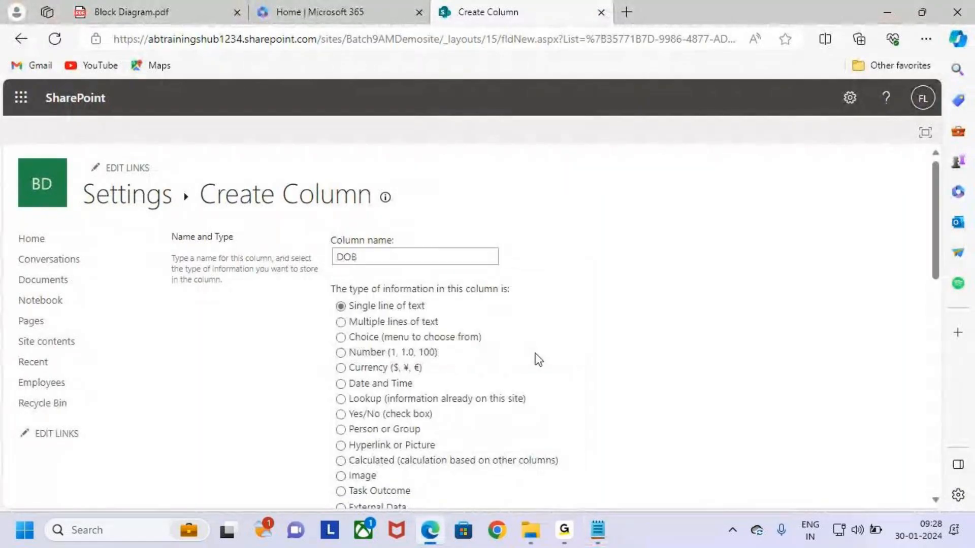
scroll(409, 367, down, 1)
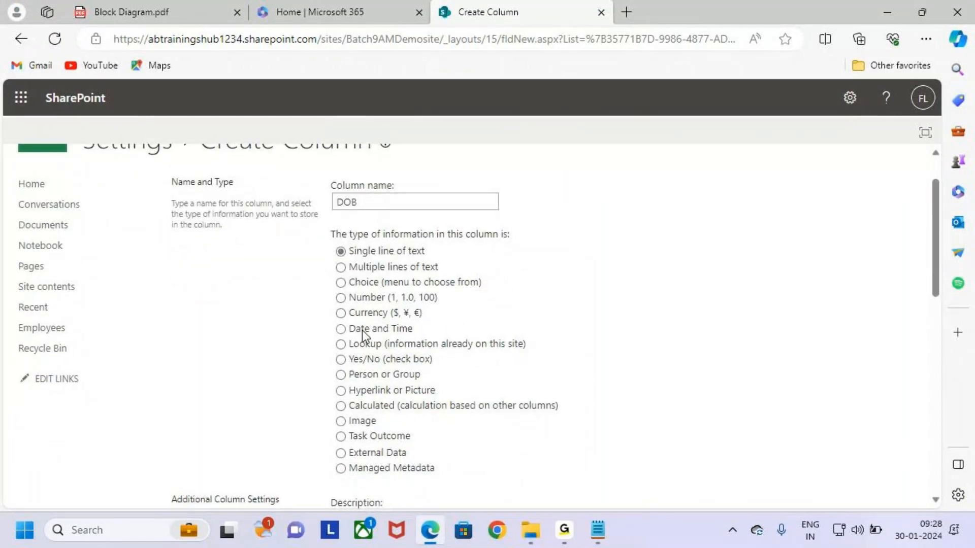
click(364, 330)
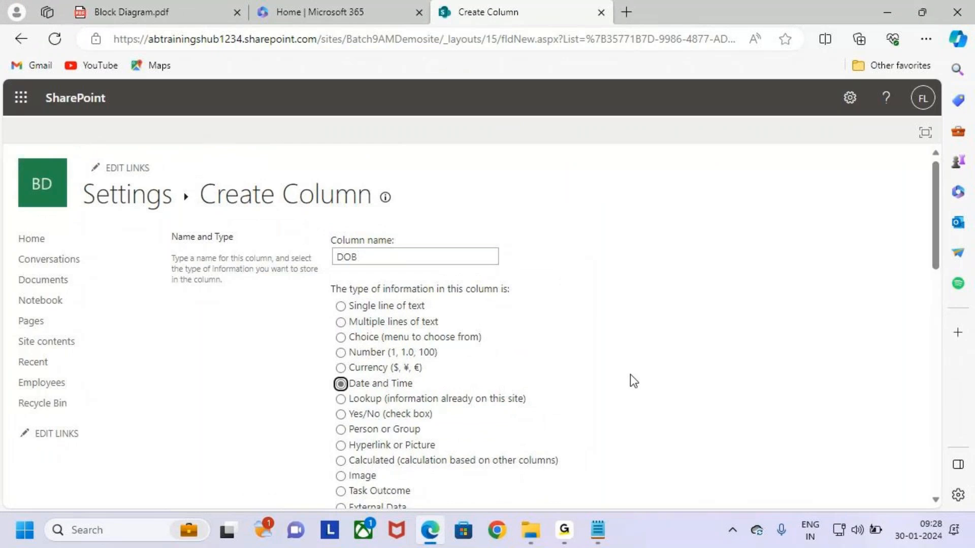
scroll(635, 376, down, 10)
Save the DOB column and return to the list's Columns section
click(827, 428)
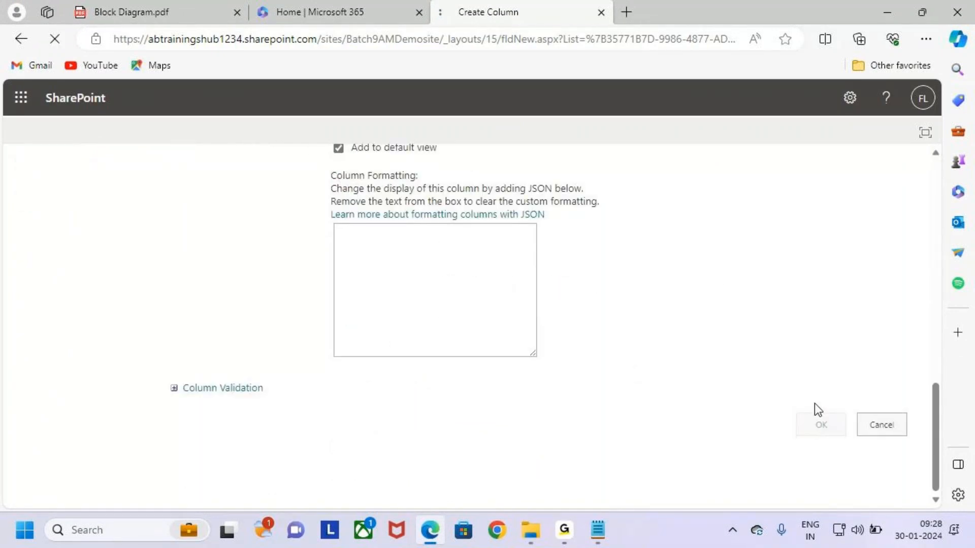
scroll(492, 226, down, 4)
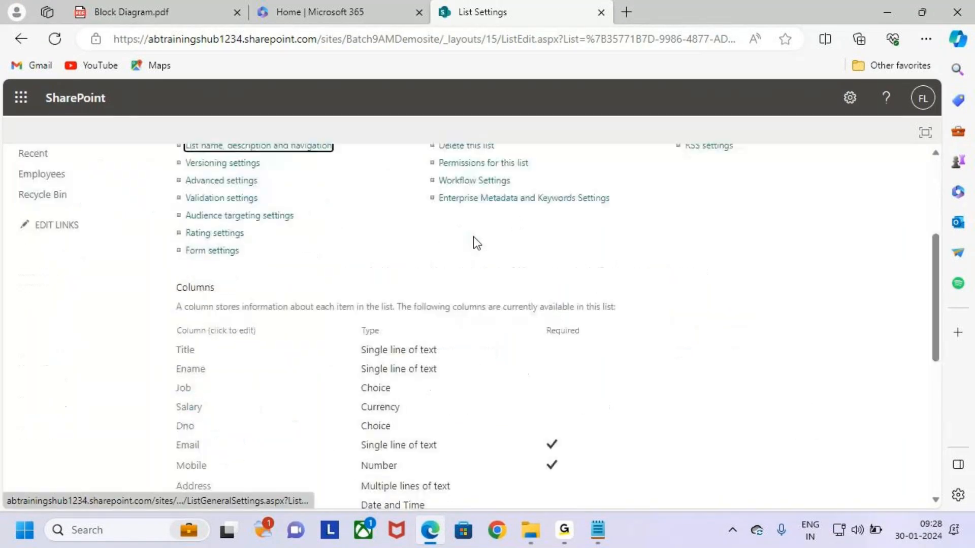
scroll(376, 220, up, 4)
scroll(335, 330, down, 5)
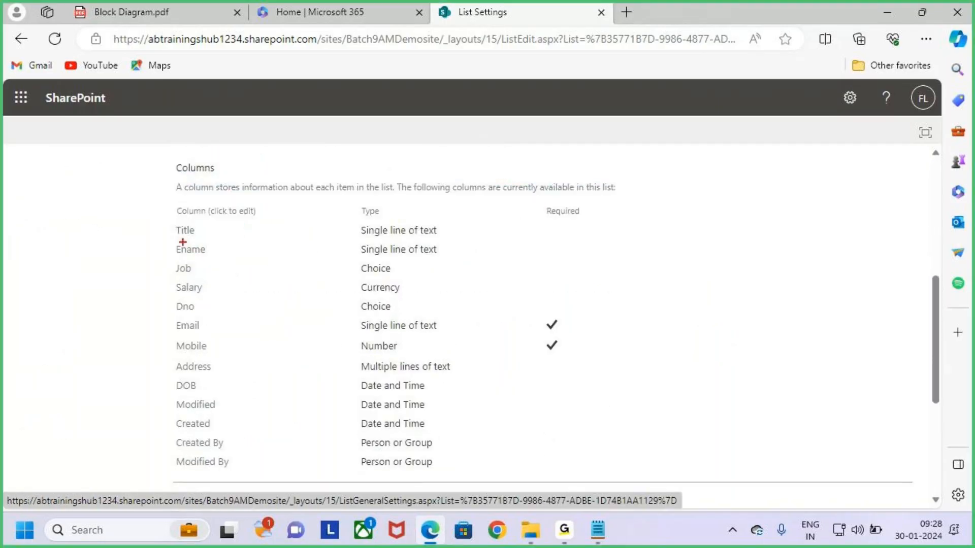
Annotate the Columns section, now running from Title through DOB
mouse_move(173, 222)
mouse_down()
mouse_move(233, 252)
mouse_move(239, 321)
mouse_move(267, 392)
mouse_move(257, 393)
mouse_move(612, 390)
mouse_up()
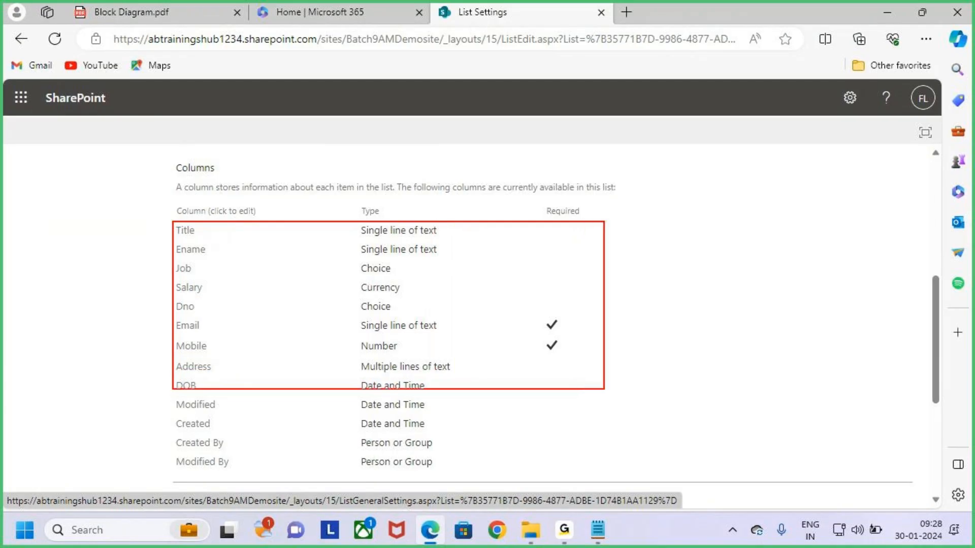
mouse_move(185, 335)
mouse_down()
mouse_move(222, 336)
mouse_move(214, 355)
mouse_up()
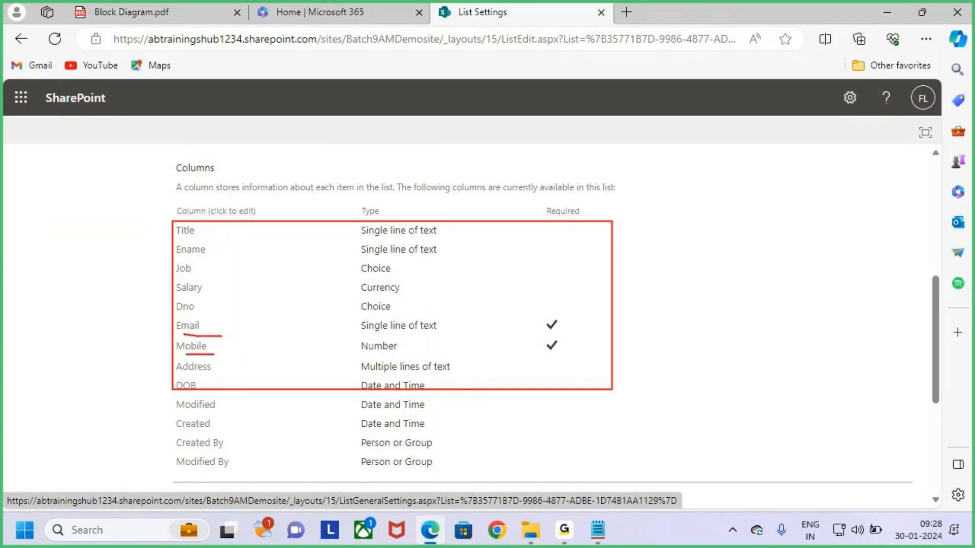
drag(560, 328, 567, 314)
drag(562, 349, 608, 321)
key(Escape)
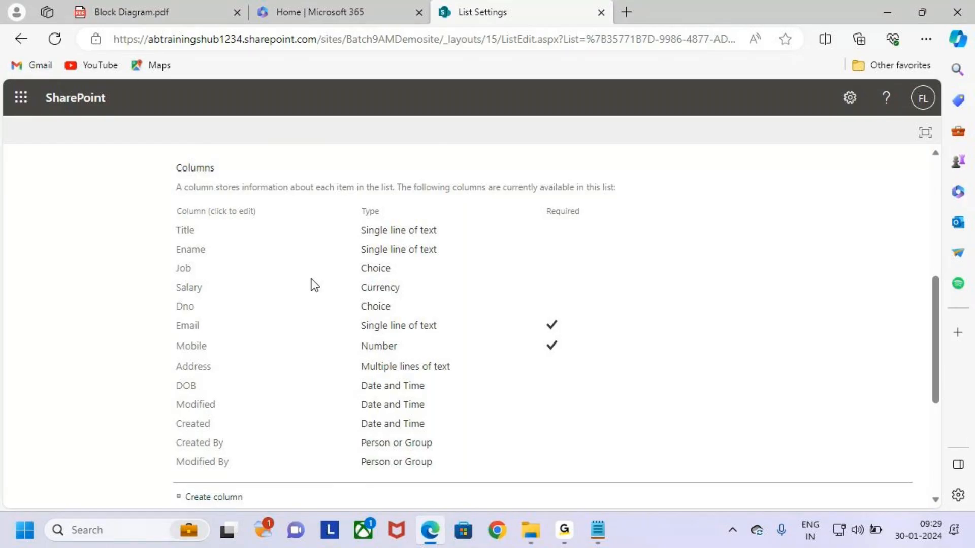
key(ctrl+2)
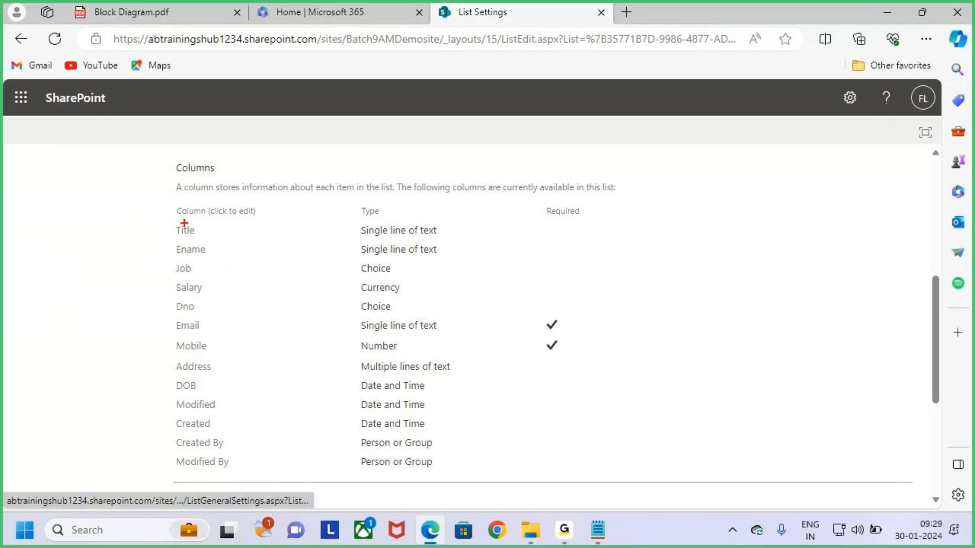
mouse_move(163, 222)
mouse_down()
mouse_move(210, 238)
mouse_move(244, 222)
mouse_up()
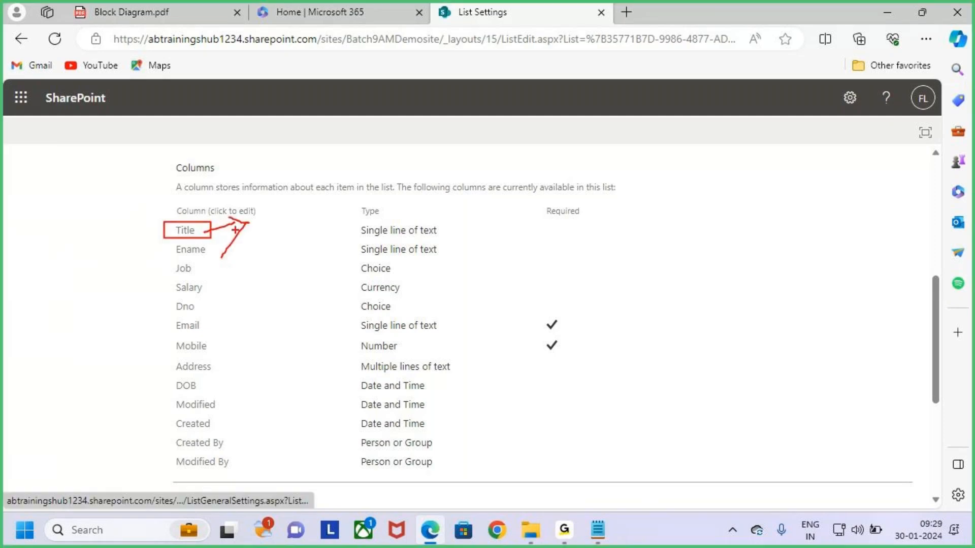
key(Escape)
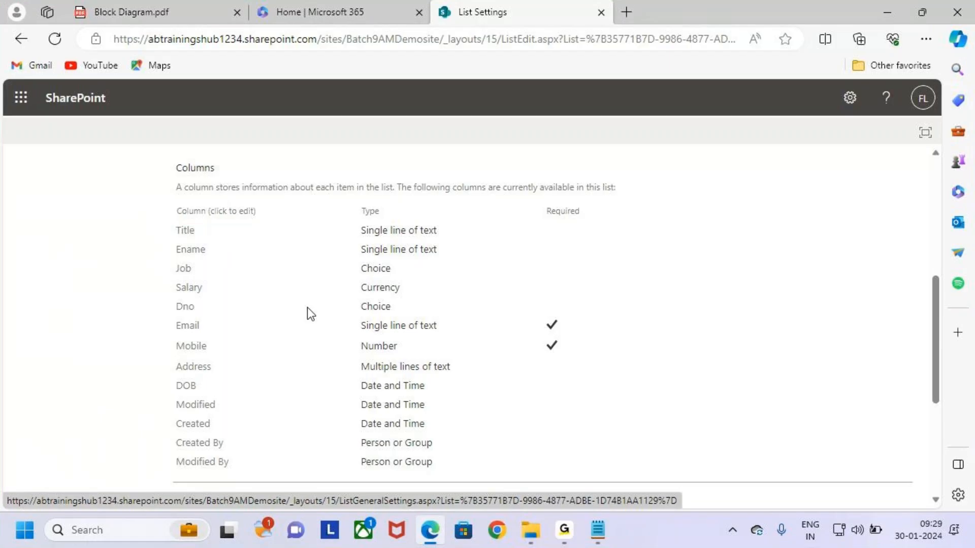
key(ctrl+2)
mouse_move(167, 218)
mouse_down()
mouse_move(244, 339)
mouse_move(440, 388)
mouse_move(480, 382)
mouse_up()
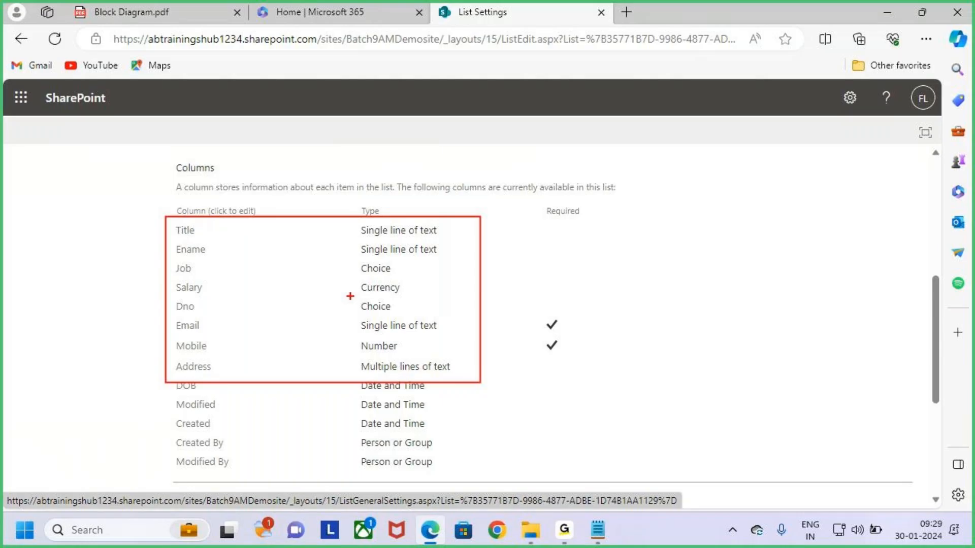
key(Escape)
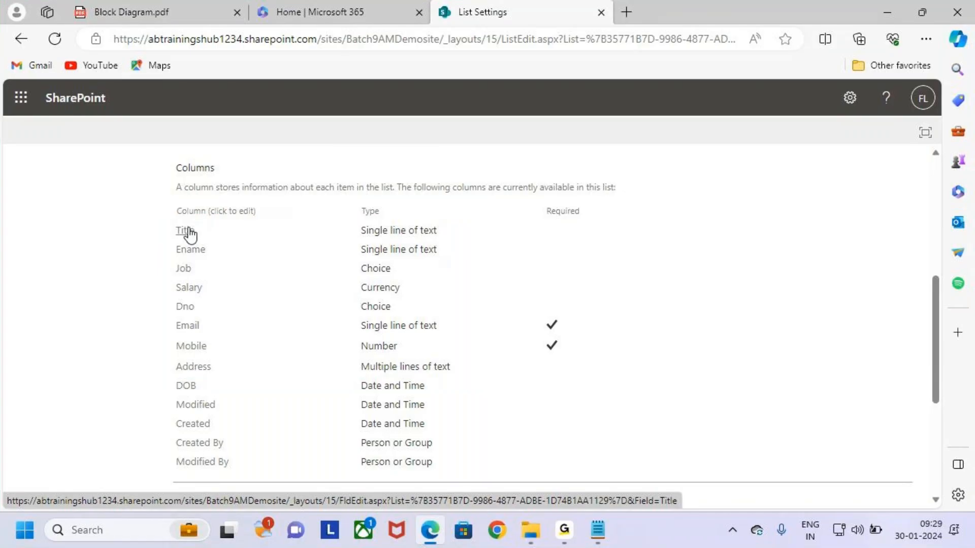
Rename the Title column to Eid
click(184, 231)
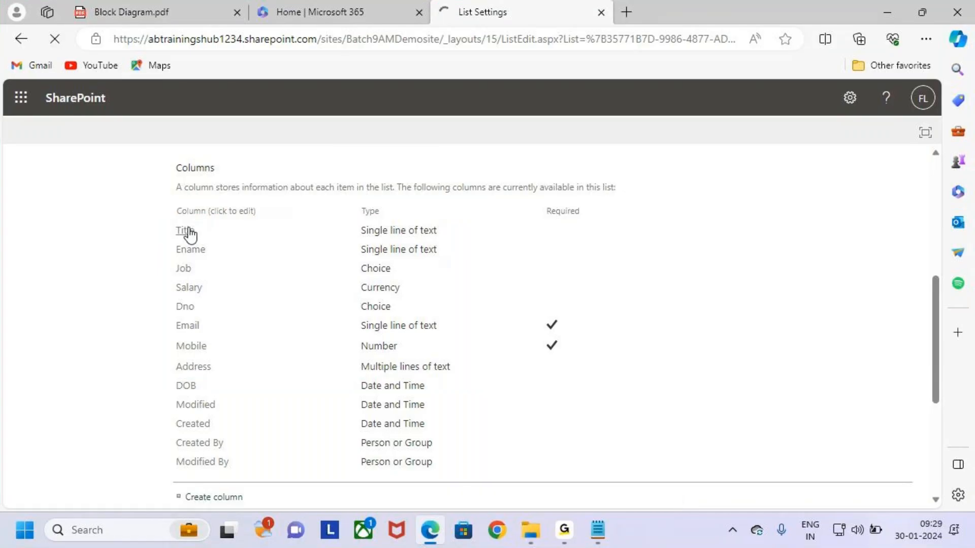
key(ctrl+2)
mouse_move(196, 176)
mouse_down()
mouse_move(206, 187)
mouse_move(340, 218)
mouse_up()
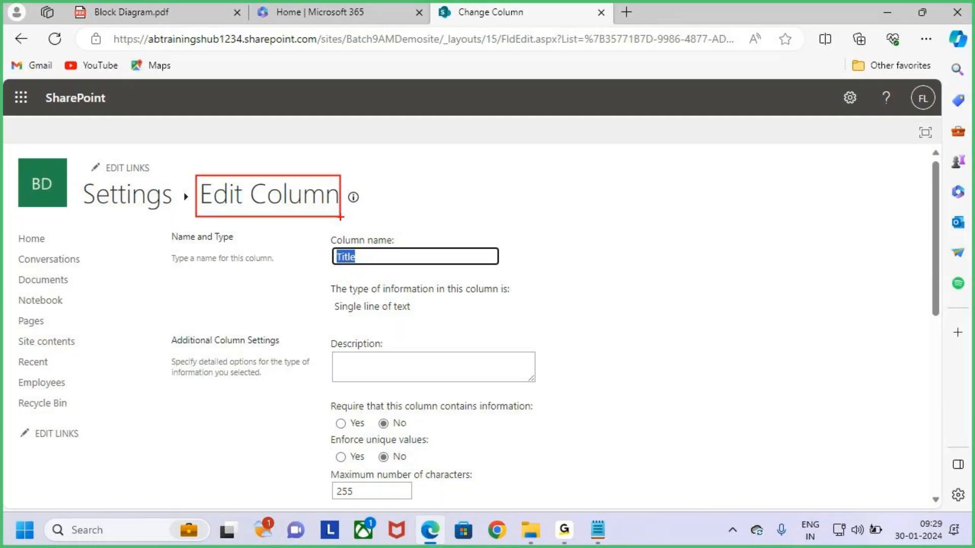
key(Escape)
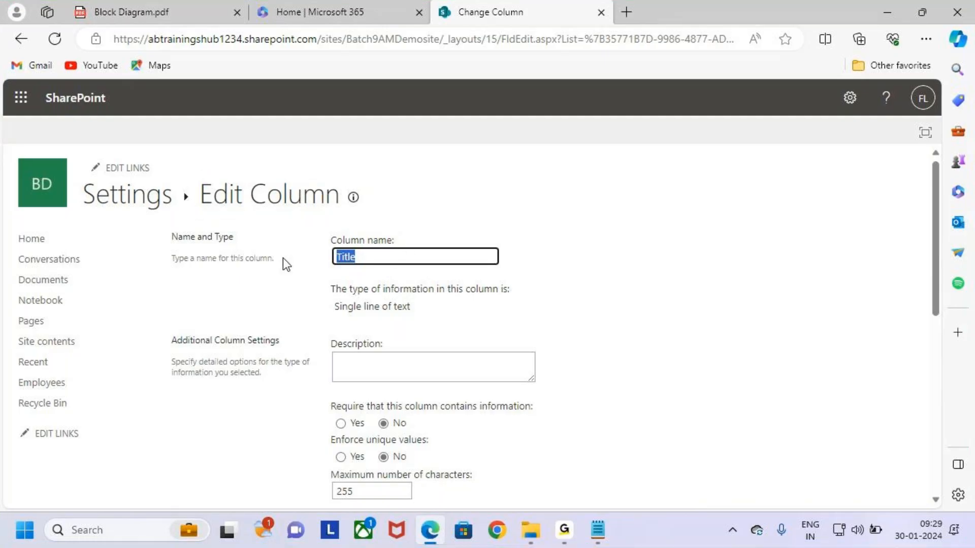
text(Eid)
click(584, 335)
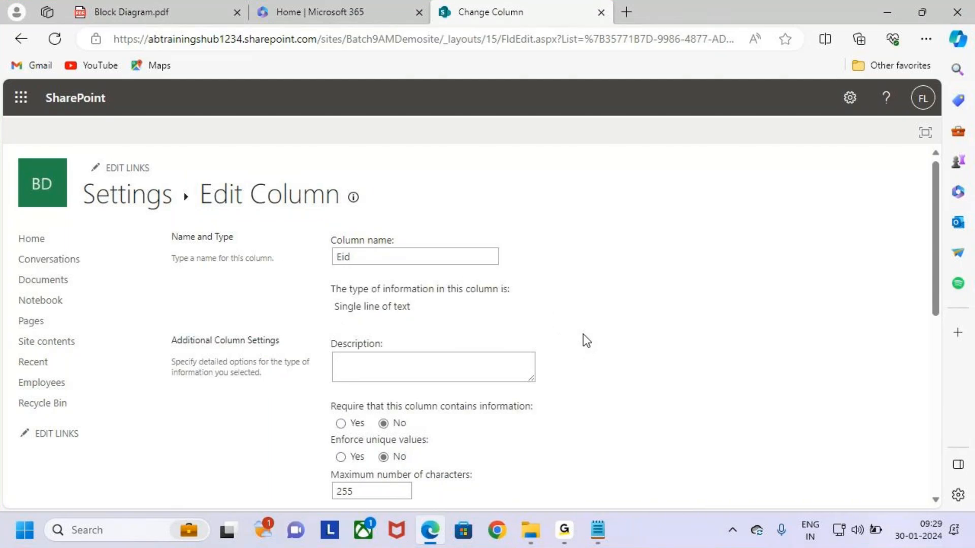
Make Eid required with unique values, save it, and accept the indexing prompt
key(ctrl+2)
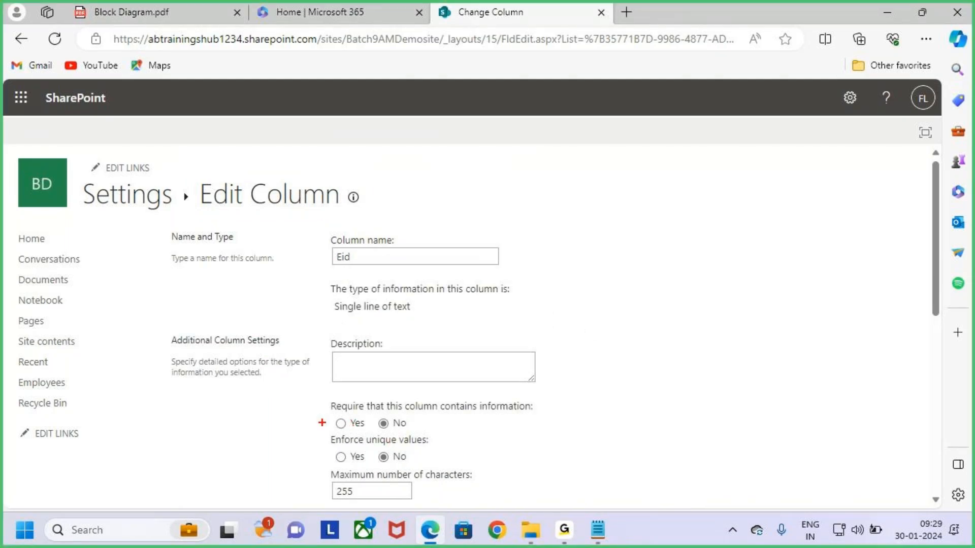
drag(331, 422, 364, 402)
drag(335, 456, 364, 426)
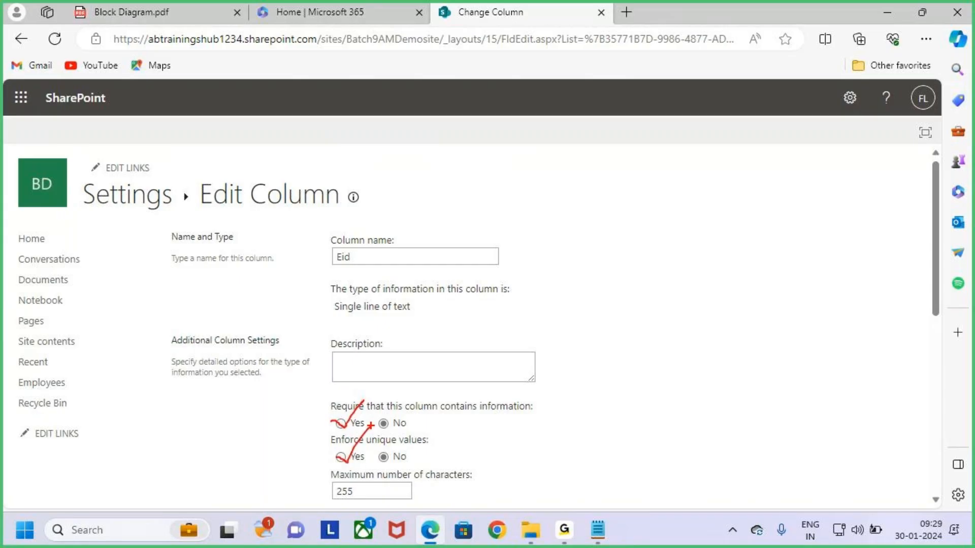
key(Escape)
click(341, 424)
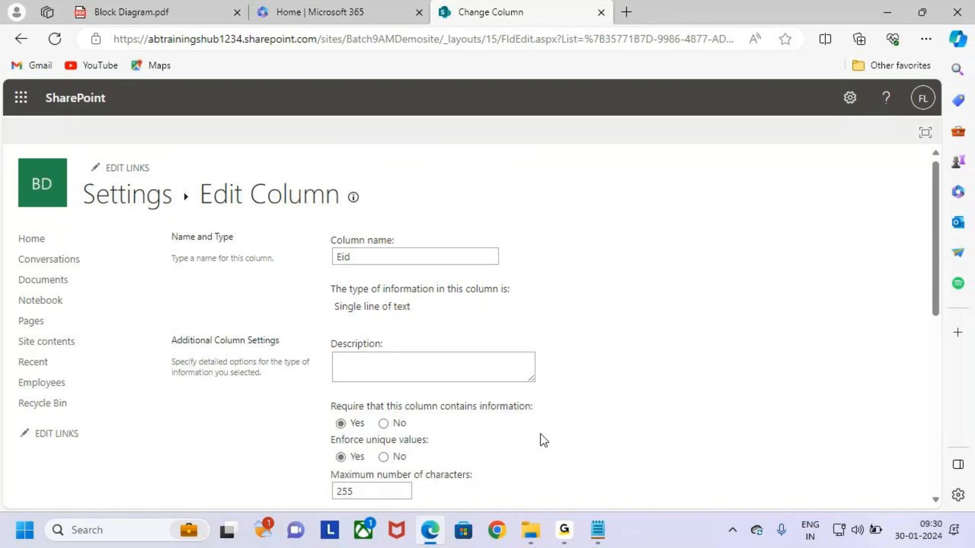
scroll(540, 434, down, 3)
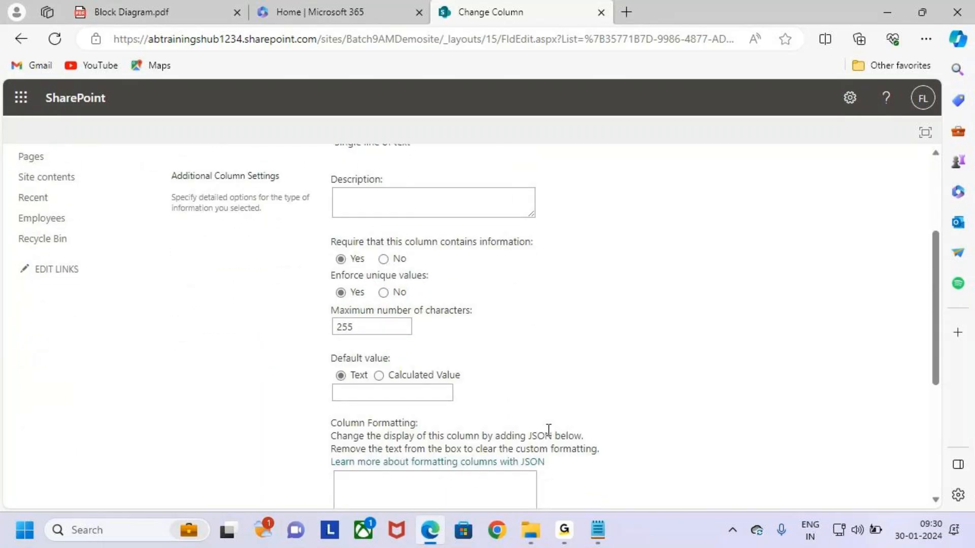
scroll(551, 436, down, 5)
click(822, 428)
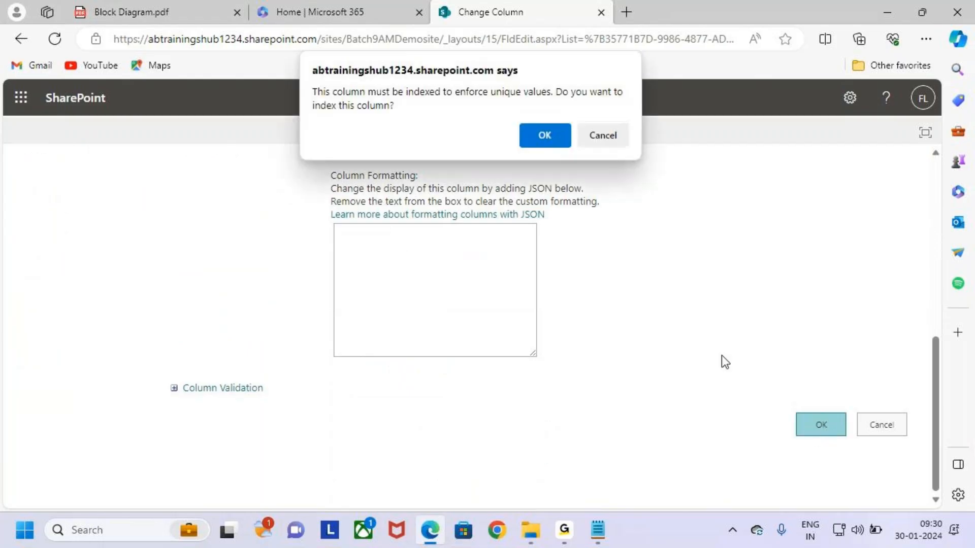
click(538, 139)
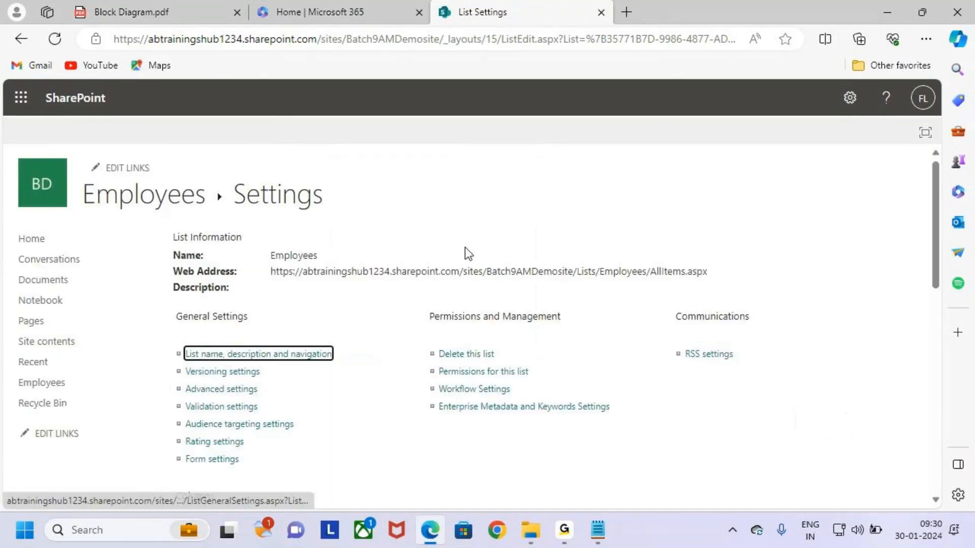
scroll(384, 329, down, 5)
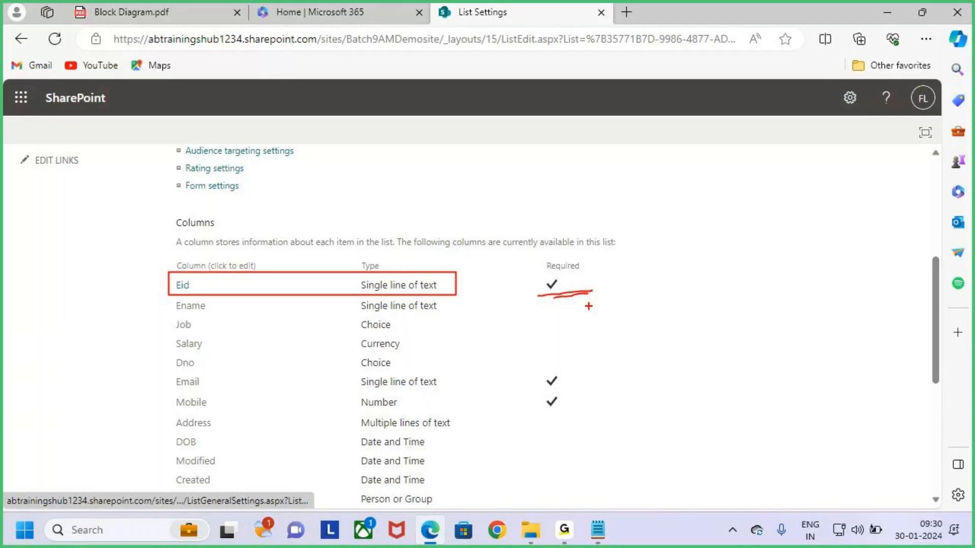
scroll(528, 336, down, 1)
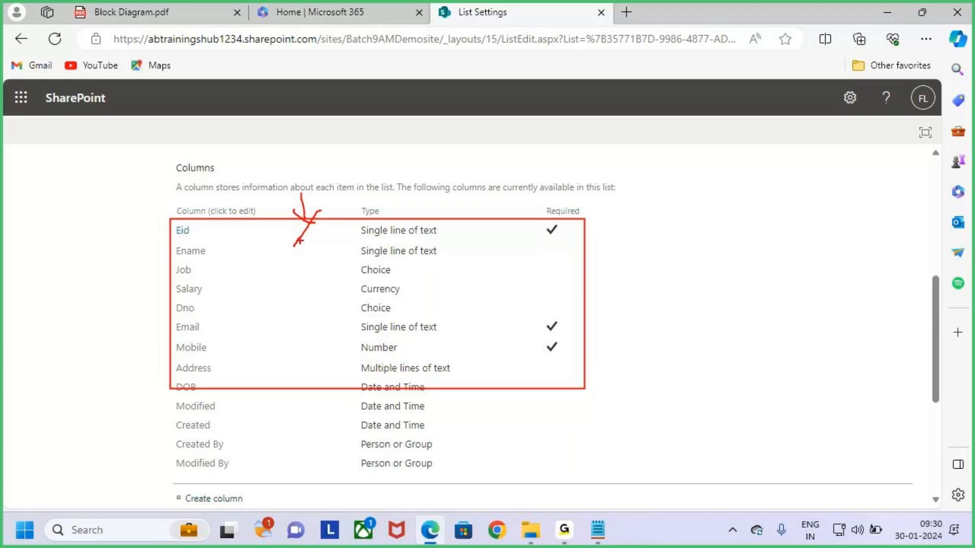
scroll(370, 322, up, 5)
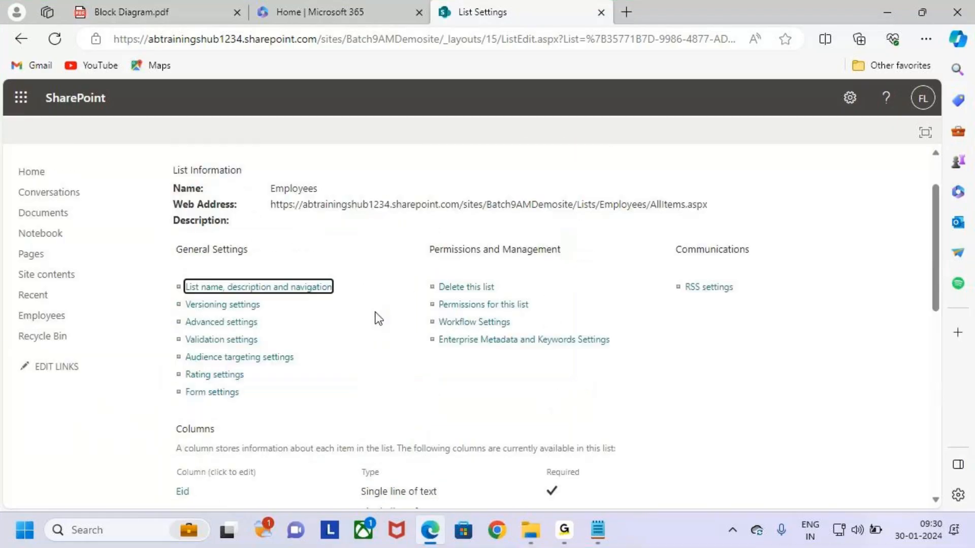
scroll(376, 319, up, 1)
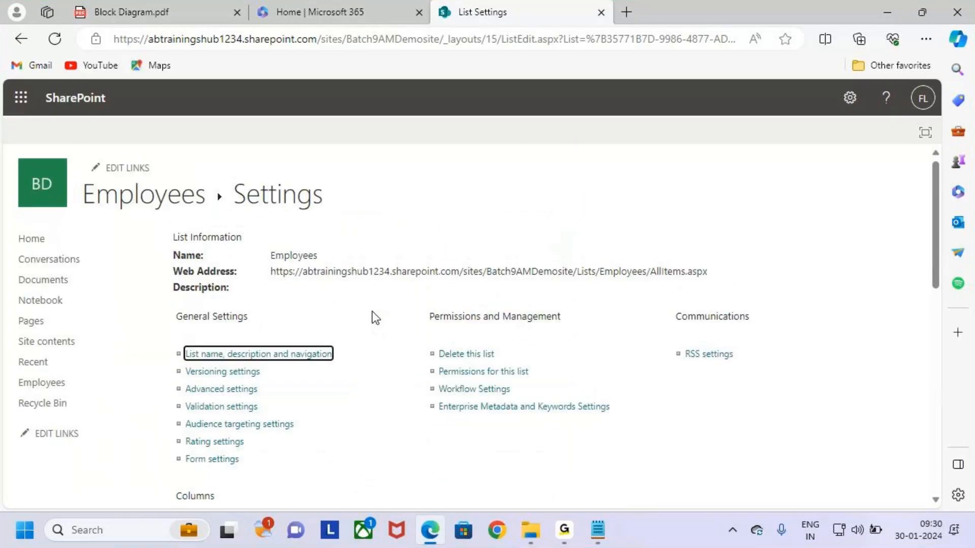
Open the empty Employees list, narrow the Eid column, and draw arrows at the Eid-to-Email headers
click(145, 202)
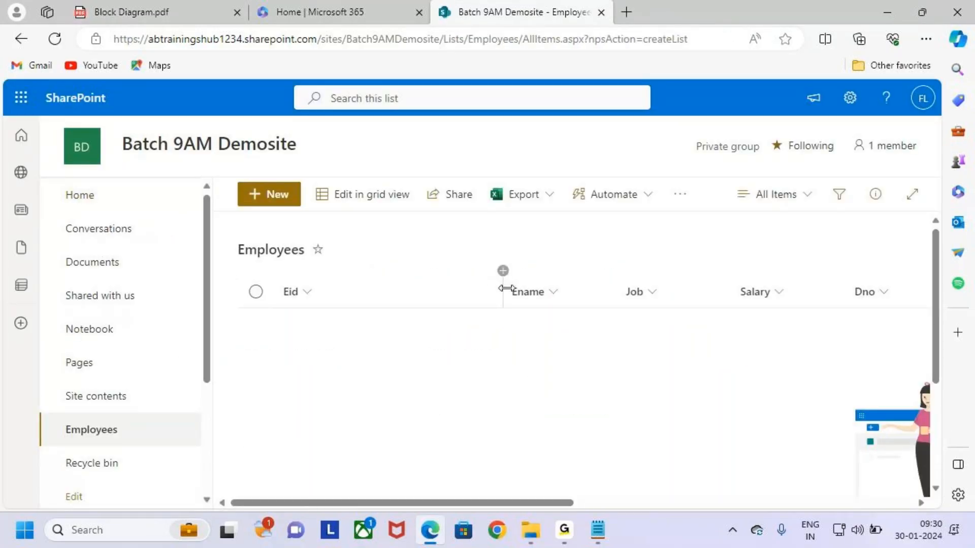
drag(504, 287, 427, 288)
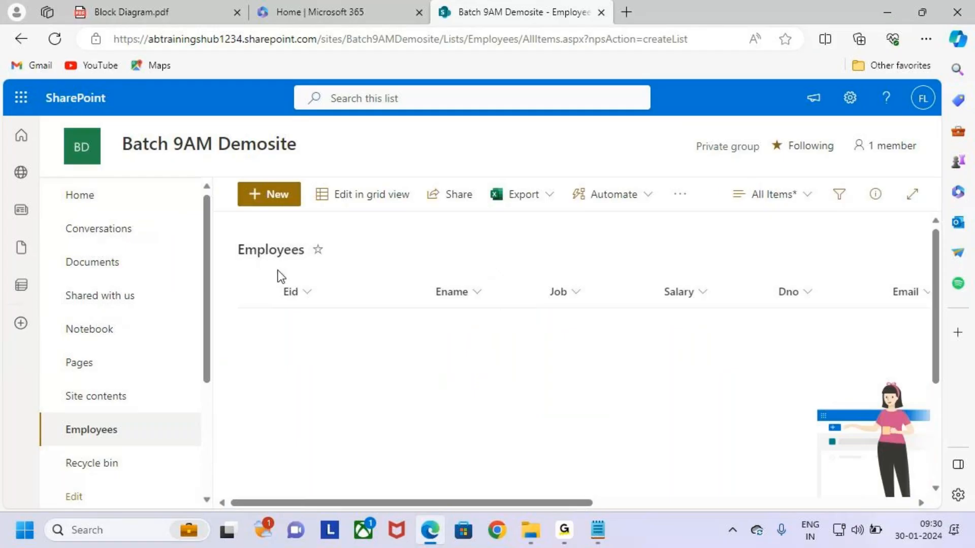
key(ctrl+2)
mouse_move(306, 249)
mouse_down()
mouse_move(311, 280)
mouse_move(298, 307)
mouse_up()
drag(464, 255, 464, 285)
drag(453, 286, 463, 285)
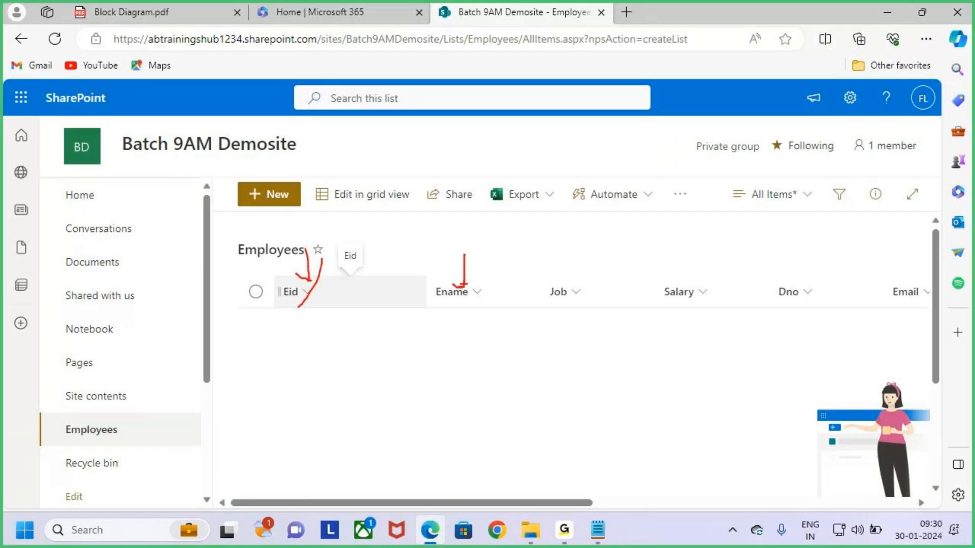
drag(547, 248, 567, 270)
drag(571, 258, 554, 284)
drag(667, 249, 683, 278)
drag(692, 262, 689, 279)
drag(775, 253, 785, 286)
drag(772, 277, 790, 286)
drag(876, 259, 883, 295)
key(Escape)
Scroll across the headers and mark the Mobile, Address and DOB columns with on-screen arrows
mouse_move(565, 502)
mouse_down()
mouse_move(619, 509)
mouse_move(839, 498)
mouse_up()
key(ctrl+2)
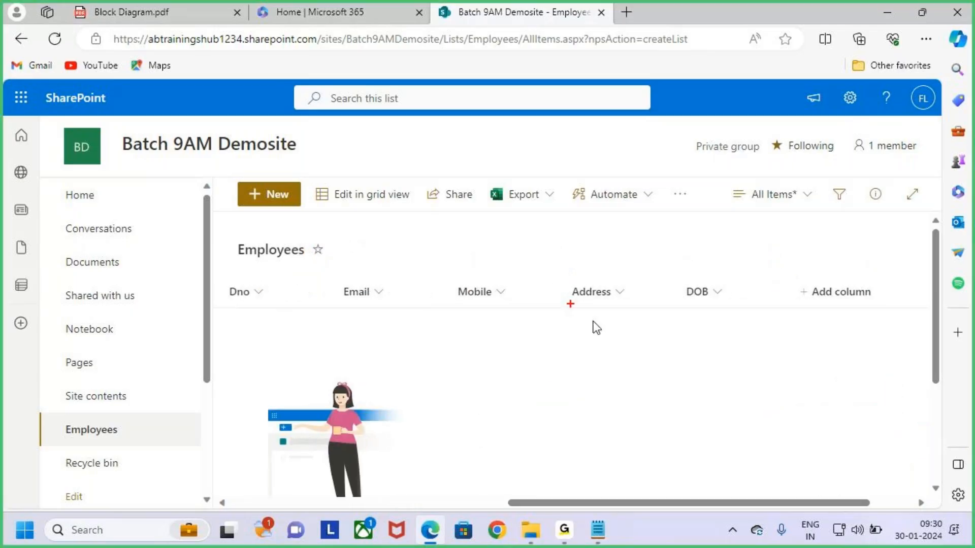
drag(485, 259, 488, 274)
mouse_move(478, 276)
mouse_down()
mouse_move(492, 278)
mouse_move(490, 290)
mouse_up()
drag(603, 249, 609, 297)
drag(705, 259, 700, 292)
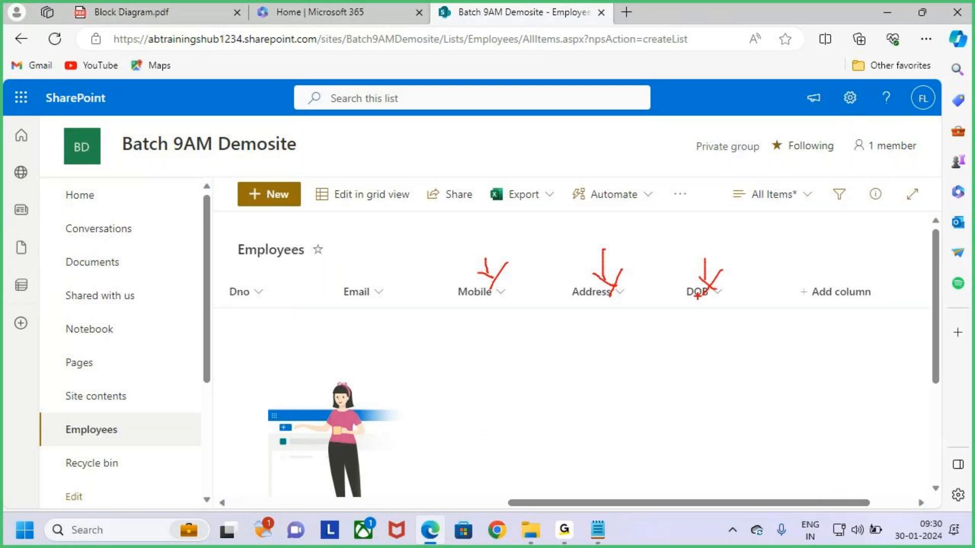
key(Escape)
drag(826, 504, 551, 505)
In Notepad, type the heading 'How to Create a List' below the Employees table
click(888, 11)
scroll(211, 158, down, 3)
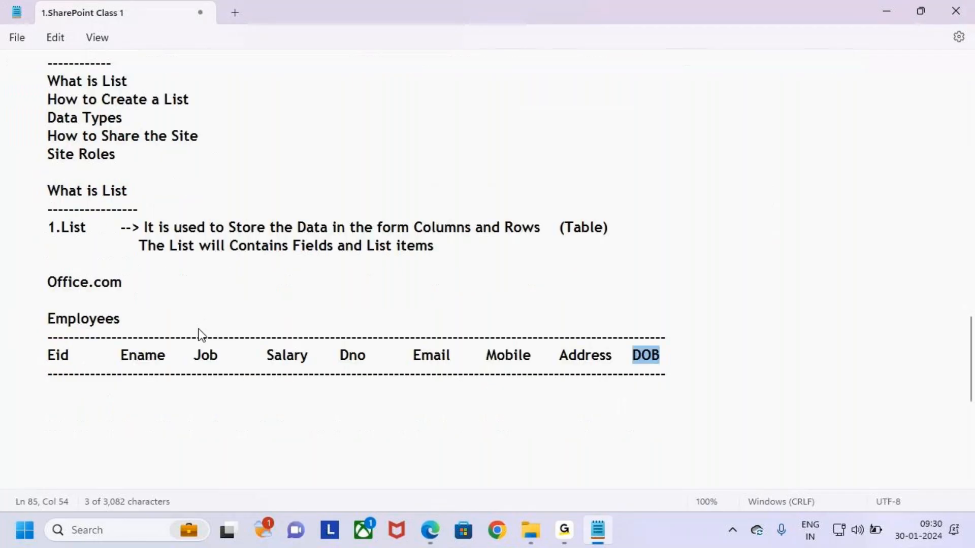
click(100, 299)
scroll(87, 254, up, 2)
drag(48, 189, 128, 188)
scroll(129, 370, down, 1)
click(60, 352)
text(How to Create a)
key(BackSpace)
key(BackSpace)
key(BackSpace)
key(BackSpace)
text(e a List)
key(Return)
key(Return)
Add the heading 'How to Add the Columns to a List' on the next line
key(Tab)
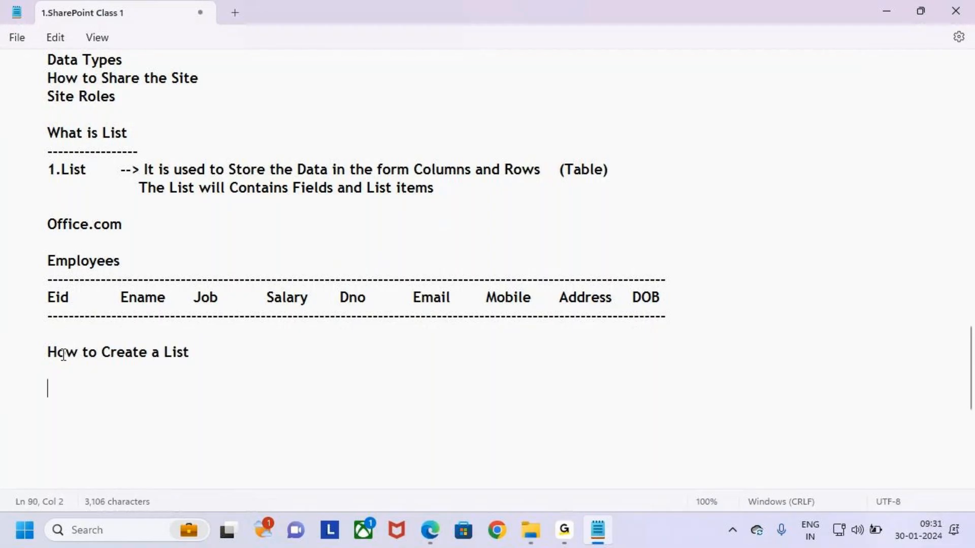
text(How to)
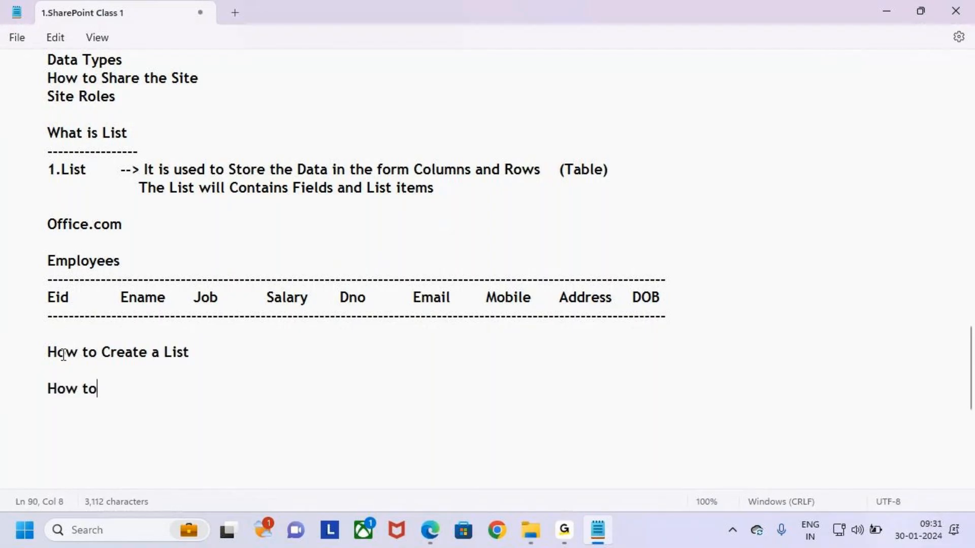
text( Add the)
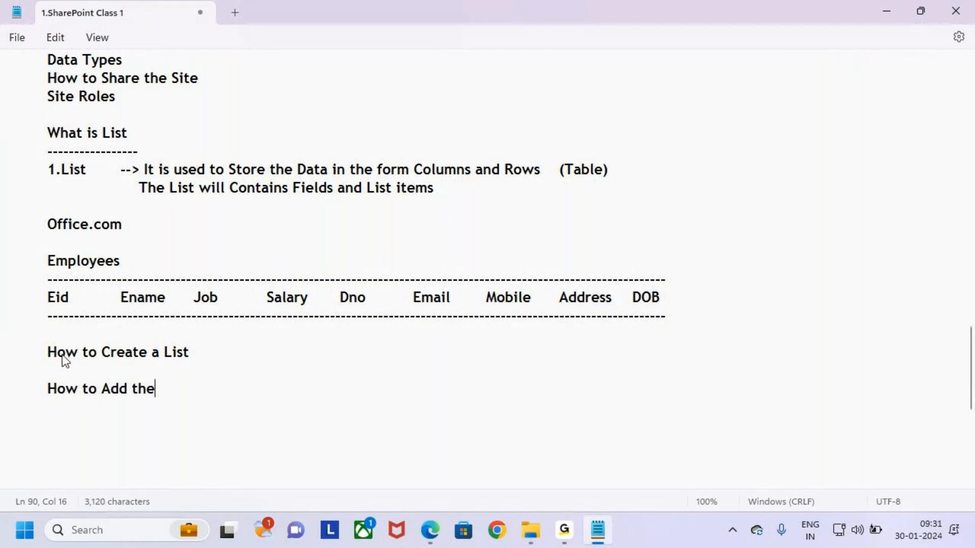
text( Columns ti)
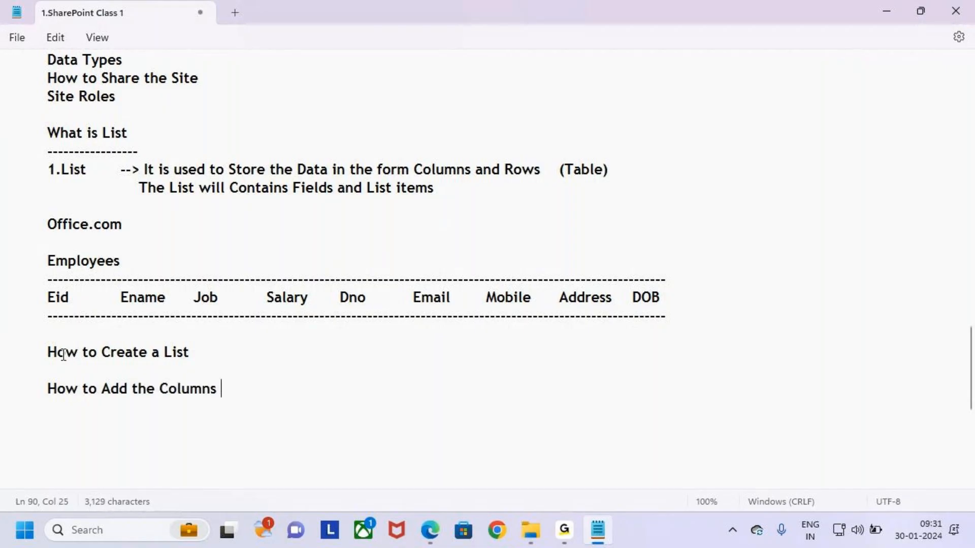
key(BackSpace)
key(BackSpace)
text(to)
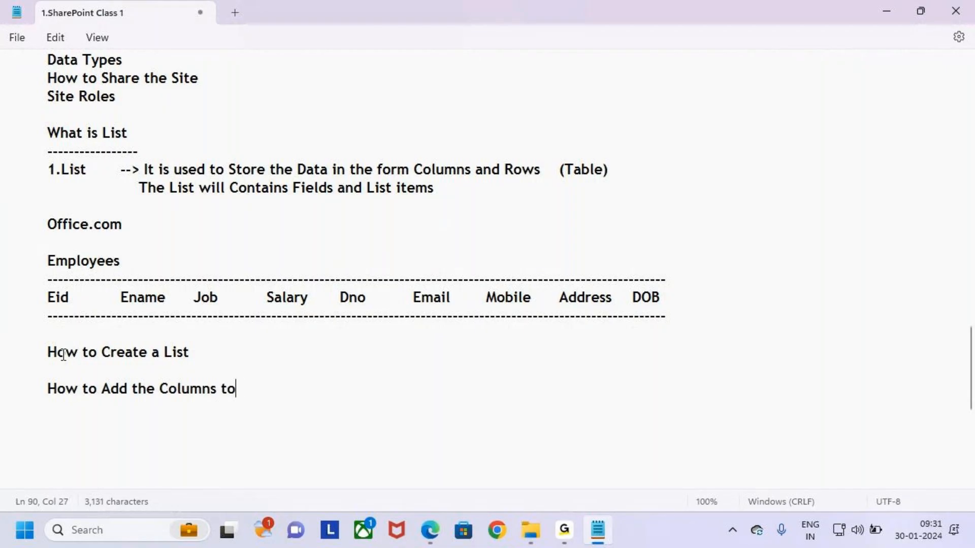
text( a List)
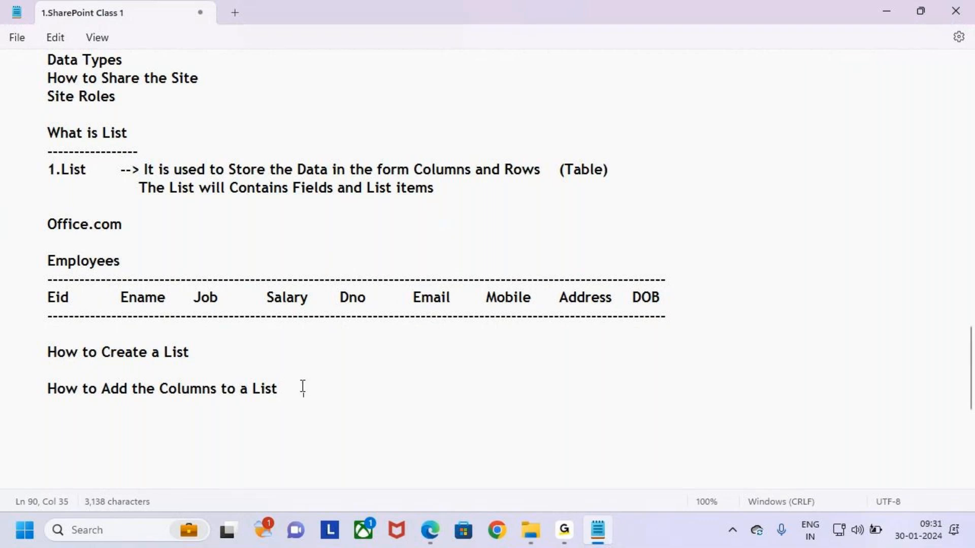
Outline the SharePoint list's column headers on screen, then return to the notes
key(alt+Tab)
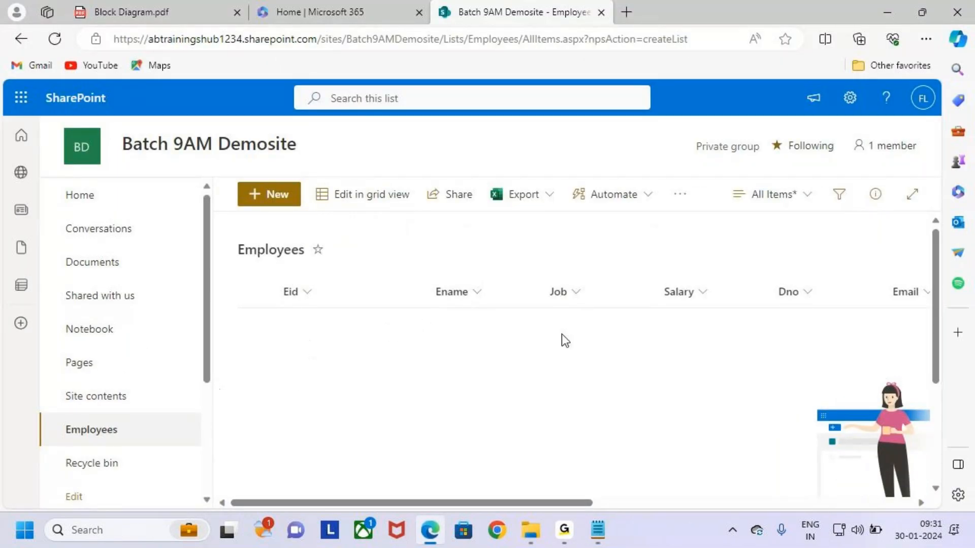
key(ctrl+2)
mouse_move(272, 270)
mouse_down()
mouse_move(898, 331)
mouse_move(918, 349)
mouse_move(926, 391)
mouse_up()
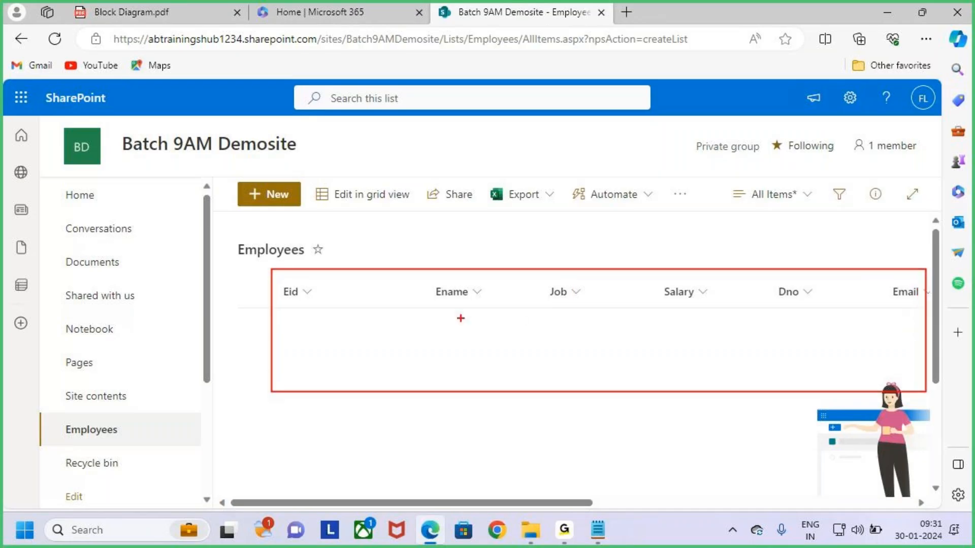
key(Escape)
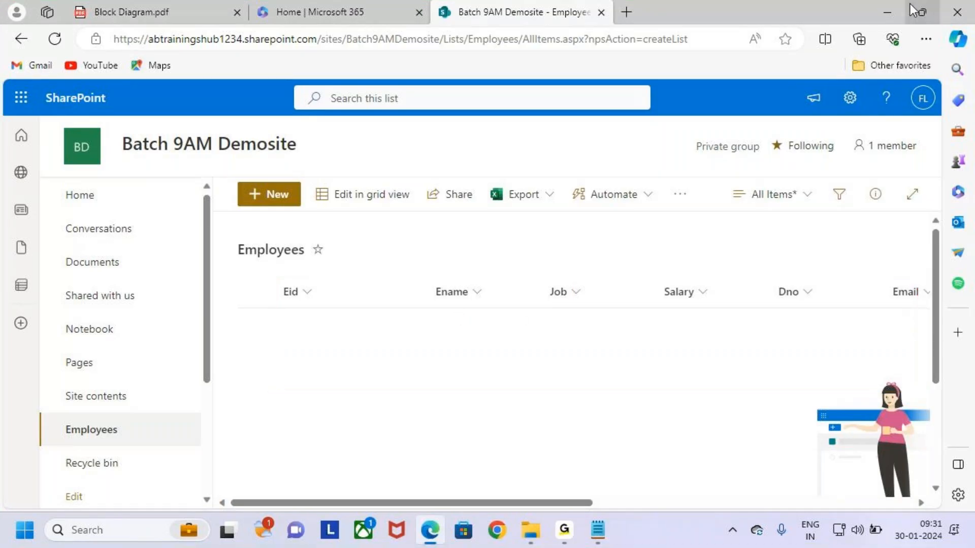
click(886, 12)
Add the line 'Insert , Update , Delete' below the headings and return to SharePoint
key(BackSpace)
key(BackSpace)
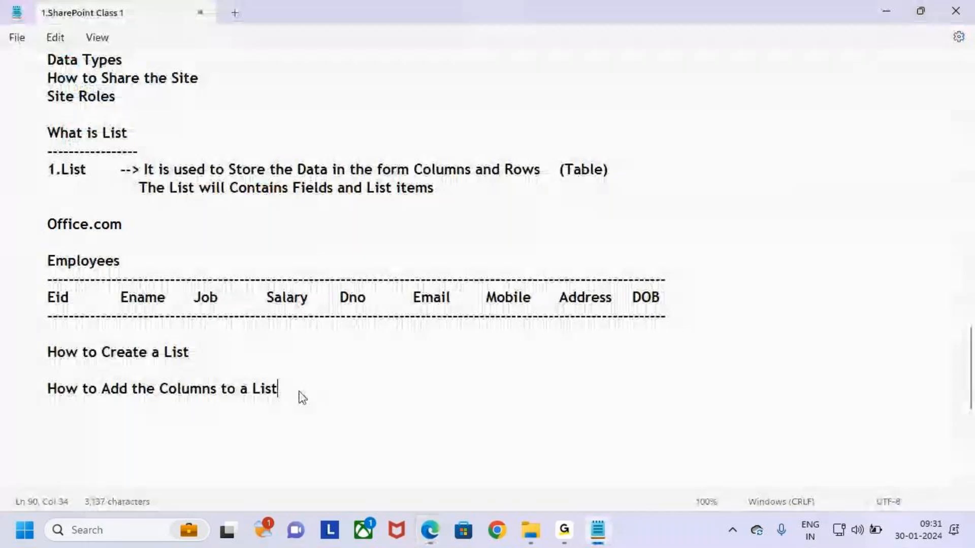
key(Return)
key(Return)
text(Inse)
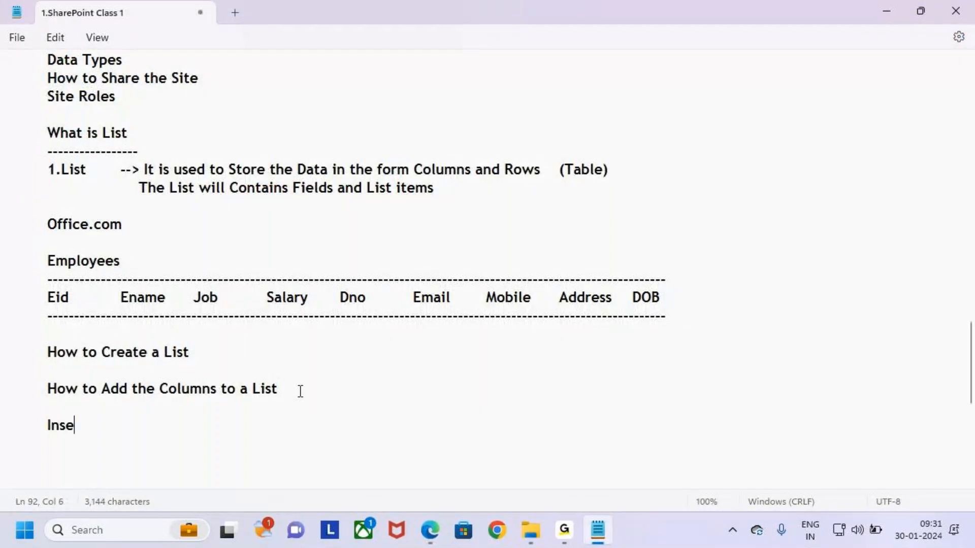
text(rt , Update , )
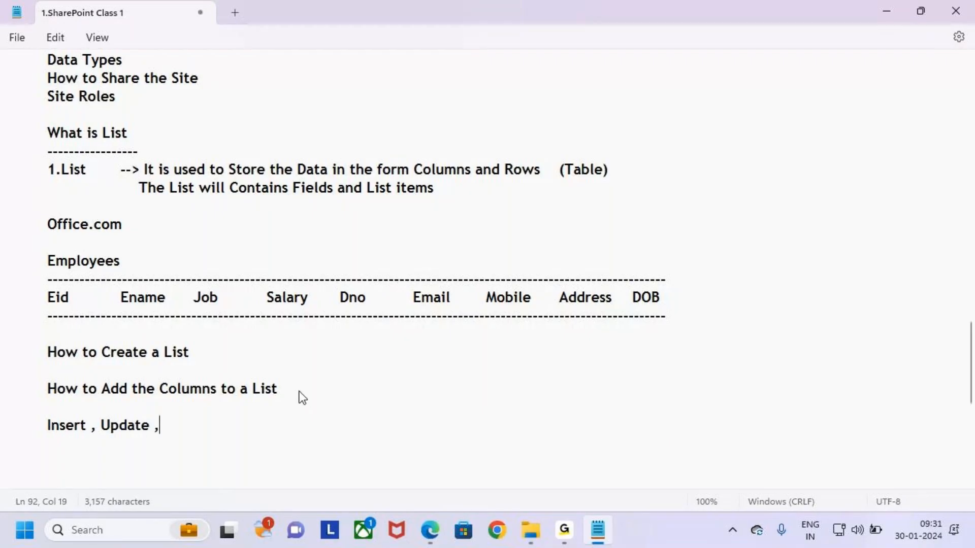
text(Delete)
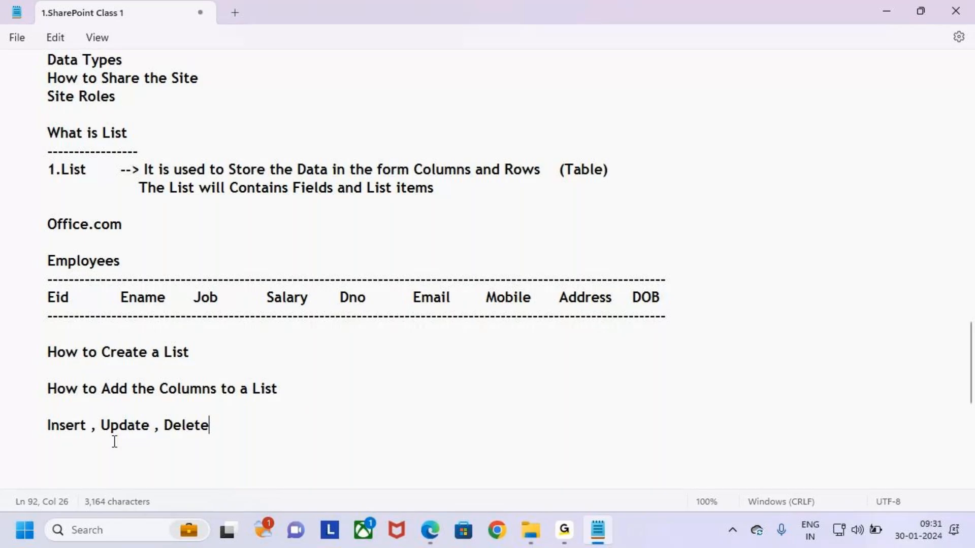
drag(47, 425, 90, 425)
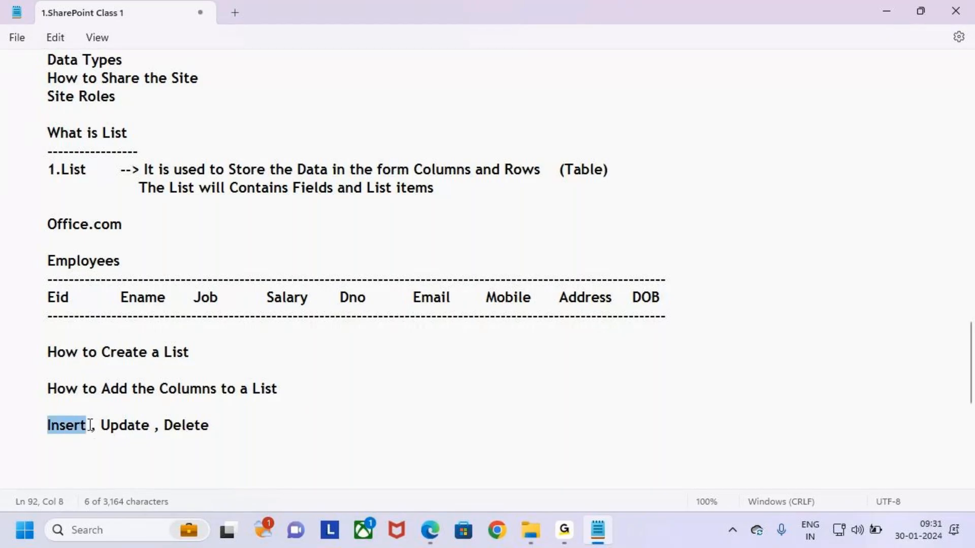
click(91, 425)
key(alt+Tab)
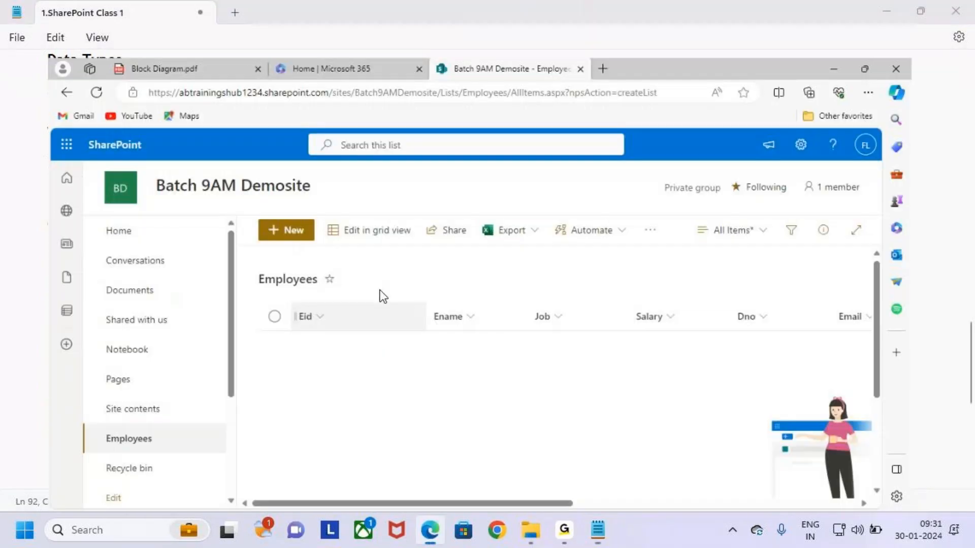
Outline the list's header row and mark the Edit in grid view command with arrows
mouse_move(271, 273)
mouse_down()
mouse_move(846, 381)
mouse_move(923, 379)
mouse_up()
key(Escape)
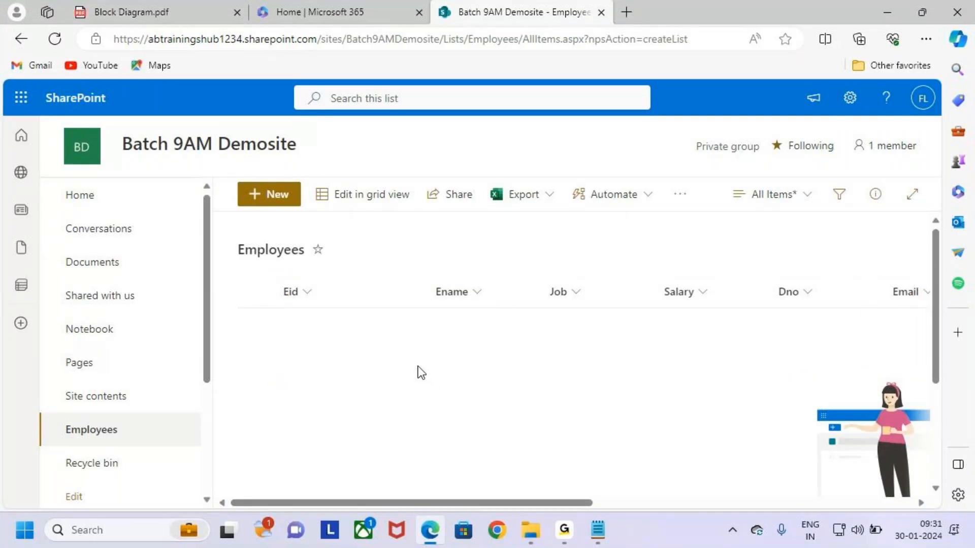
drag(317, 181, 427, 208)
drag(359, 154, 367, 179)
mouse_move(352, 174)
mouse_down()
mouse_move(366, 180)
mouse_move(362, 190)
mouse_up()
Highlight the Eid-to-Email column headers, then switch the list into grid editing
drag(270, 278, 935, 350)
drag(600, 249, 605, 280)
drag(588, 263, 605, 282)
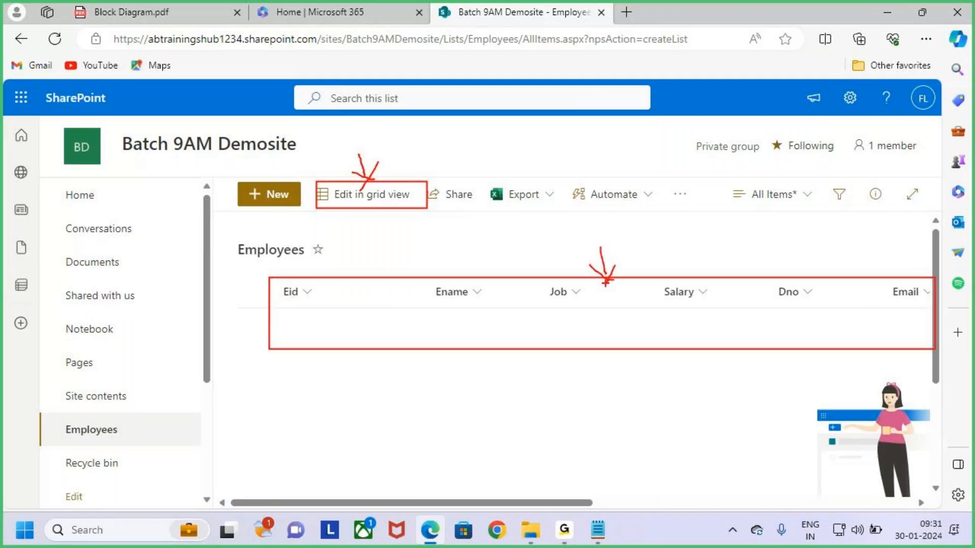
key(Escape)
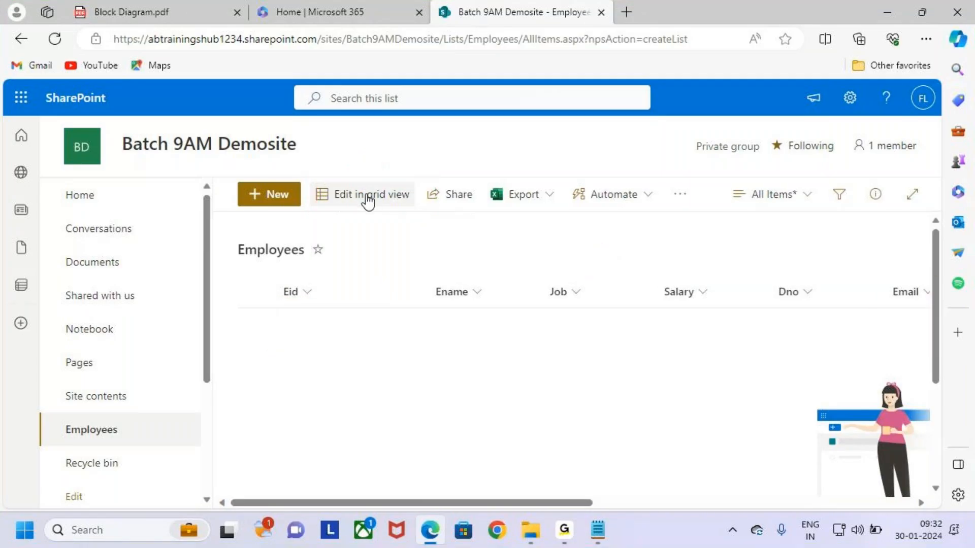
click(355, 199)
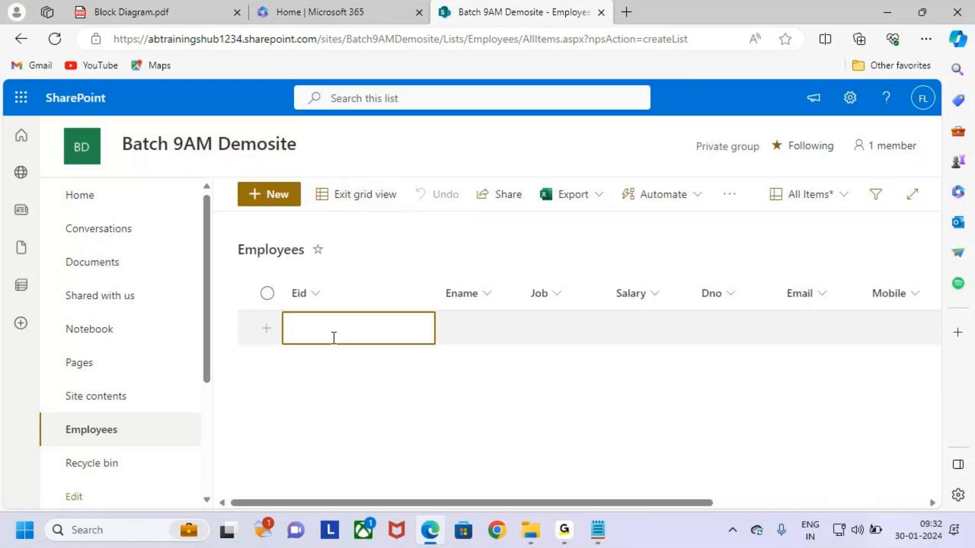
Enter Eid 101 and the employee's name in the new grid row
drag(298, 331, 360, 331)
key(Escape)
click(363, 333)
text(19)
key(BackSpace)
text(0)
key(BackSpace)
key(BackSpace)
text(0)
key(BackSpace)
key(BackSpace)
key(BackSpace)
text(101)
key(Tab)
text(Wa)
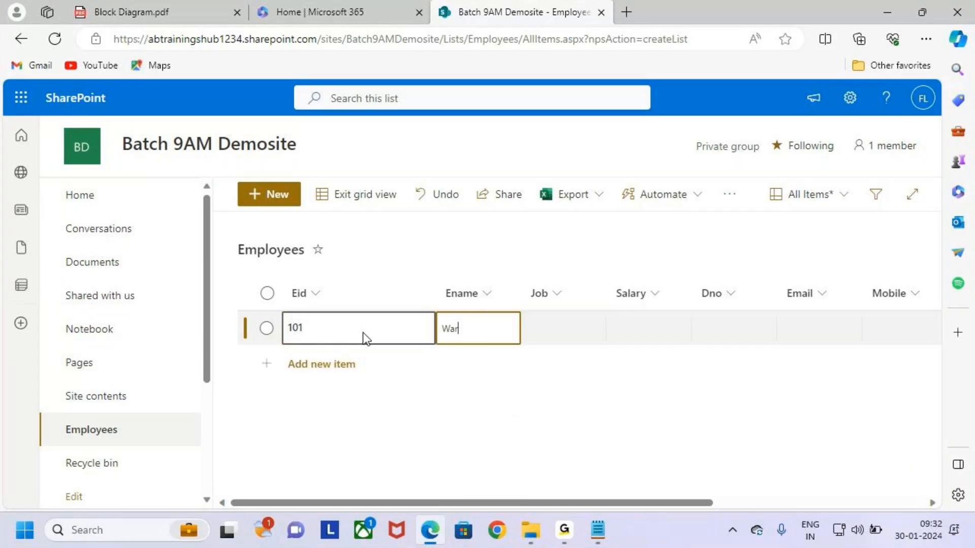
key(Tab)
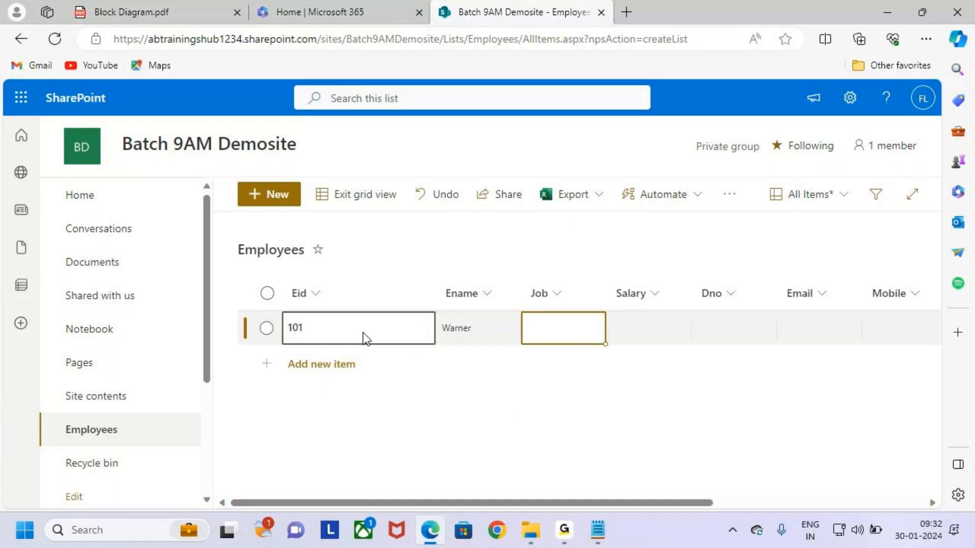
Set row 101's Job to Data Analyst, Salary to 200000 and Dno to 10
click(591, 326)
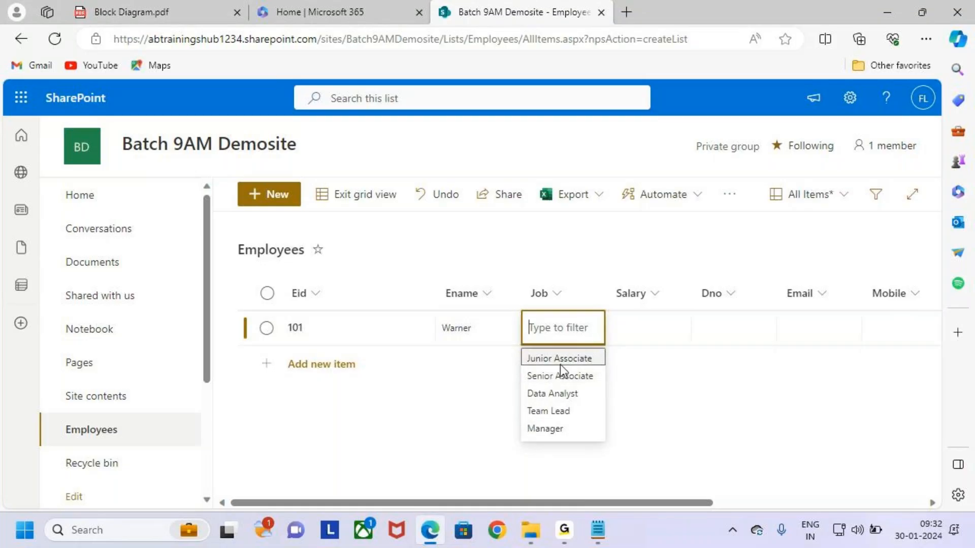
click(583, 401)
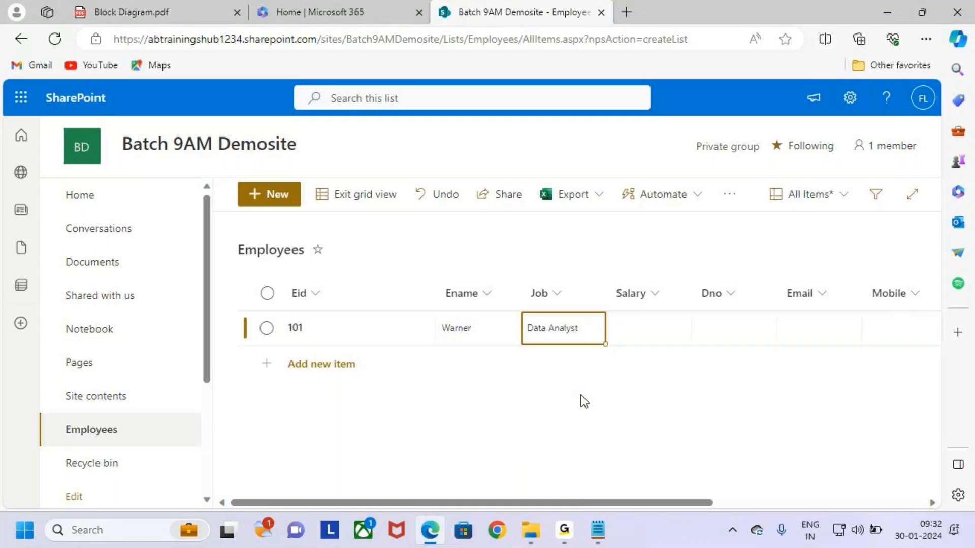
click(650, 327)
click(652, 325)
text(200000)
click(727, 343)
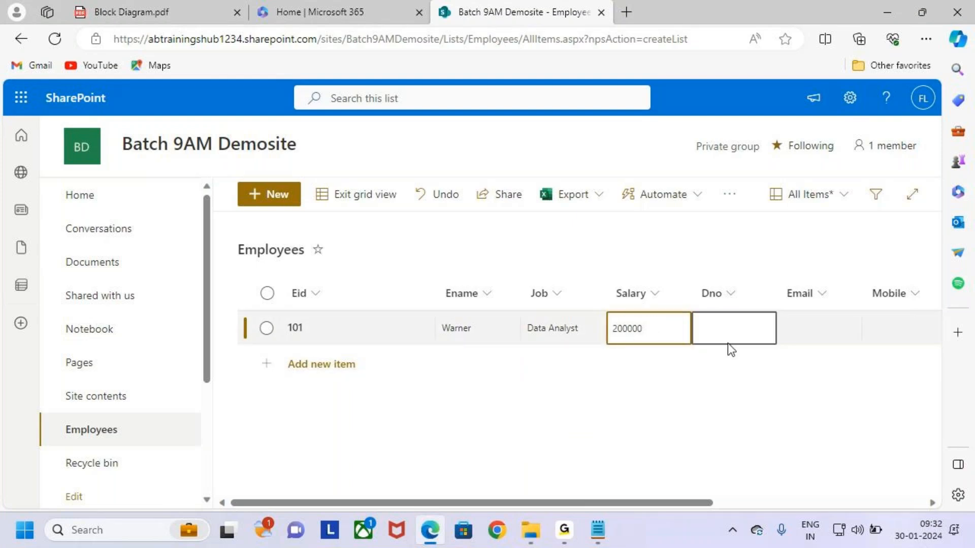
click(726, 330)
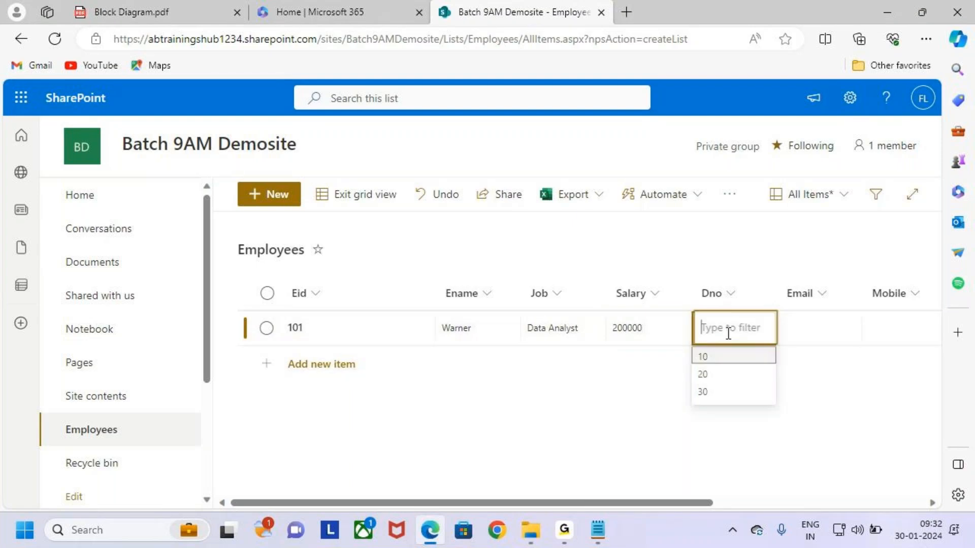
click(751, 361)
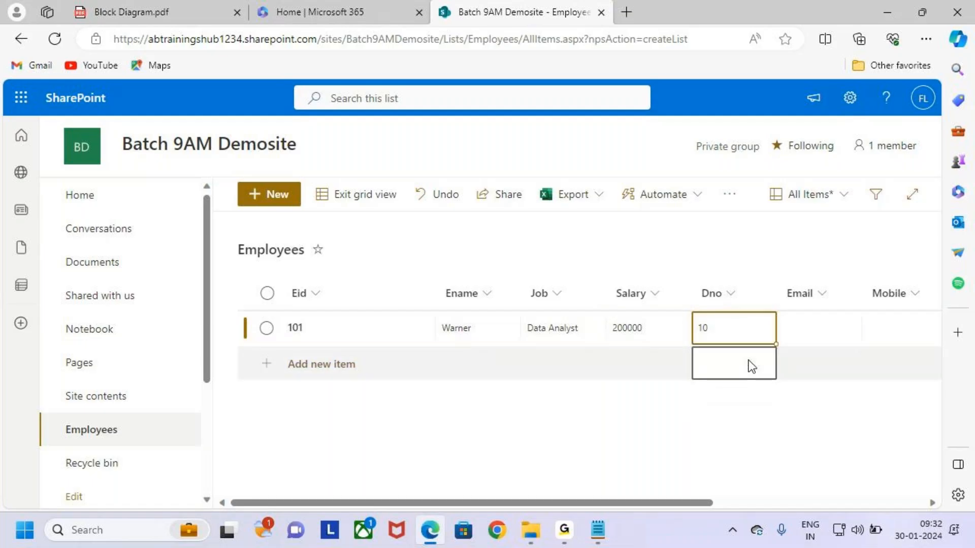
Fill in the employee's e-mail address and mobile number for row 101
click(815, 330)
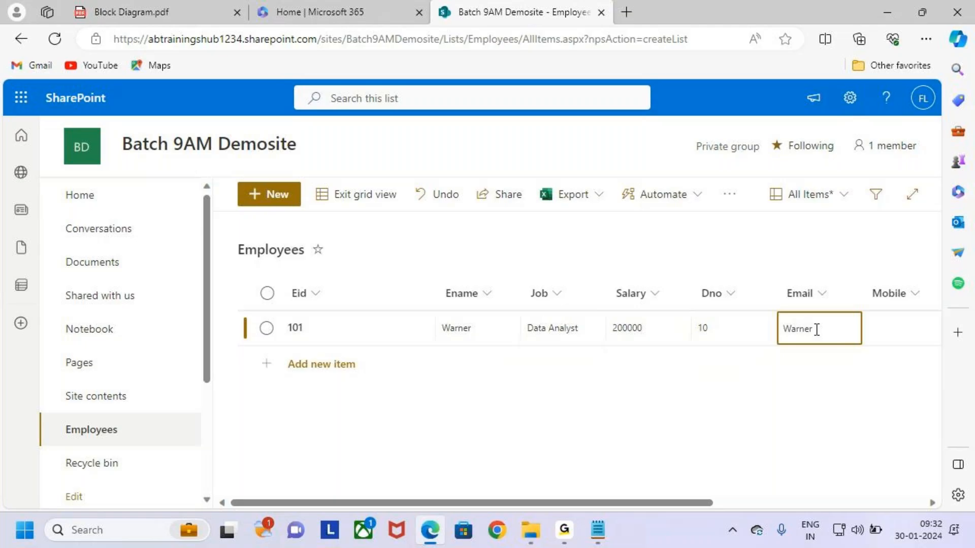
drag(701, 503, 858, 503)
click(675, 334)
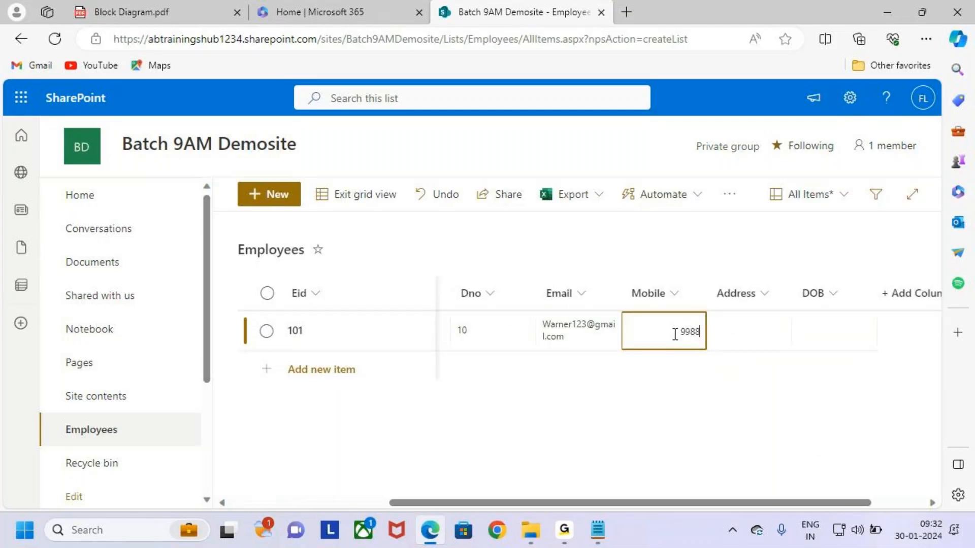
click(757, 333)
Enter and save the employee's two-line address in row 101's Address cell
click(756, 333)
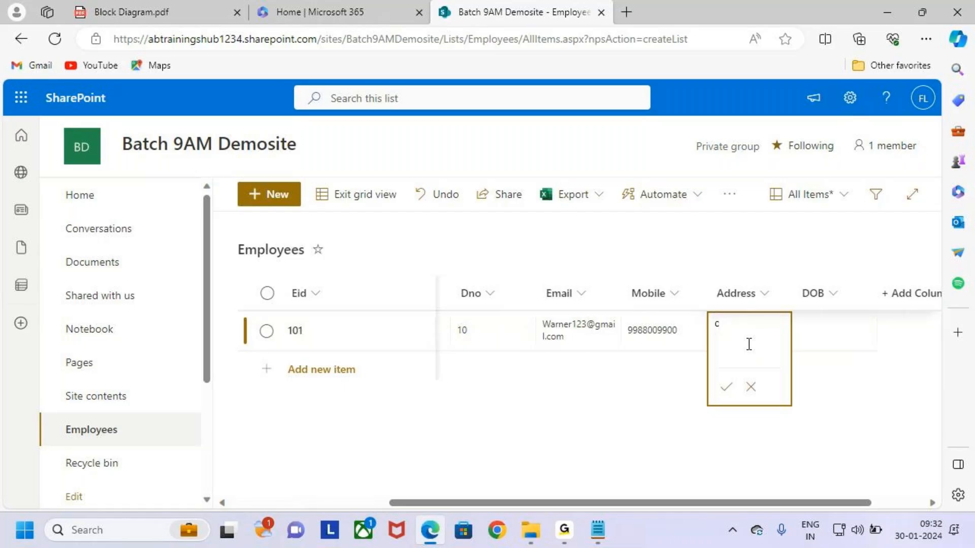
text(c-150)
key(Return)
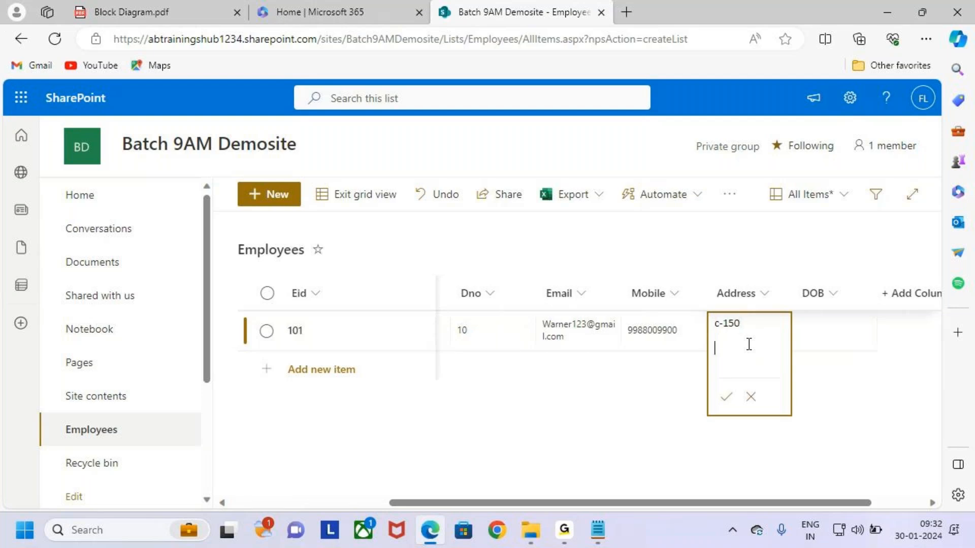
text(Hyd)
key(BackSpace)
text(C)
key(ctrl+2)
mouse_move(723, 335)
mouse_down()
mouse_move(741, 335)
mouse_move(737, 357)
mouse_up()
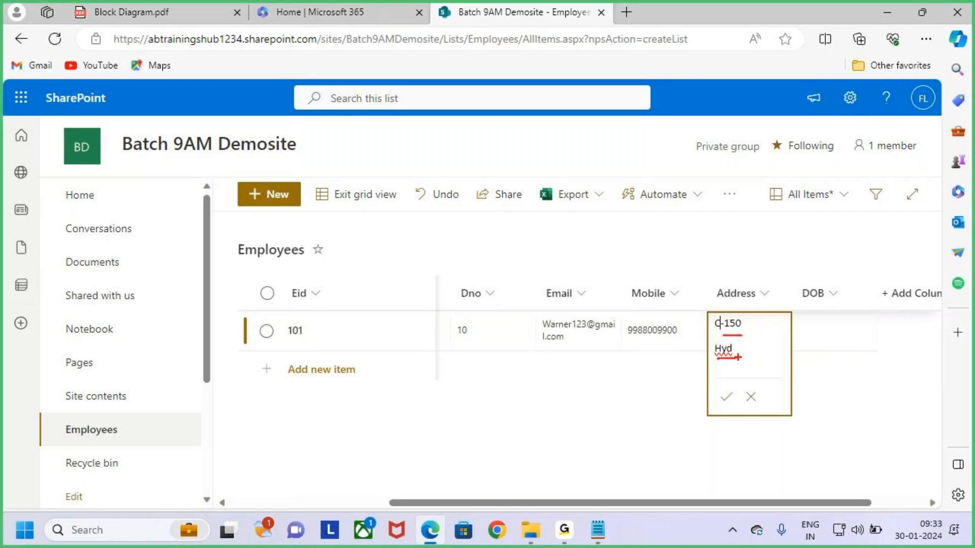
mouse_move(727, 308)
mouse_down()
mouse_move(706, 287)
mouse_move(734, 303)
mouse_up()
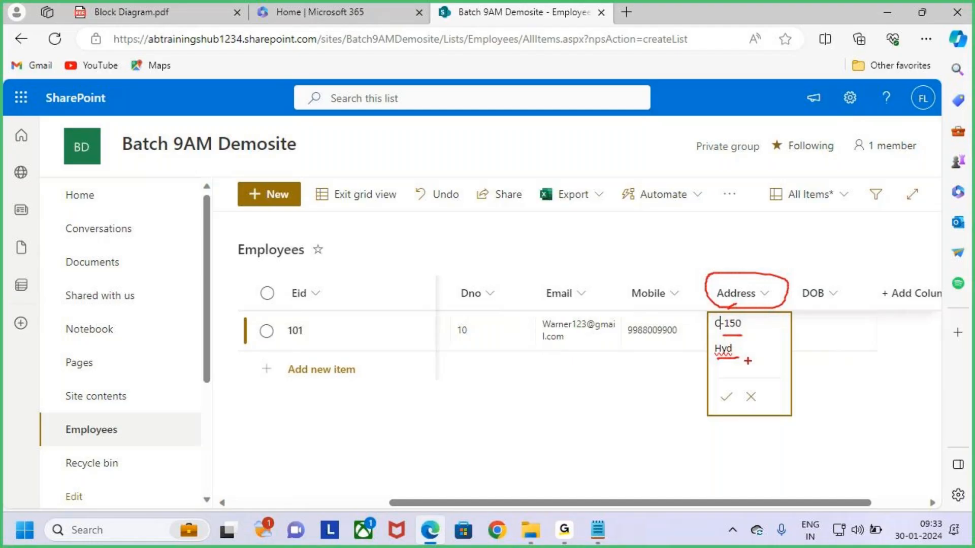
key(Escape)
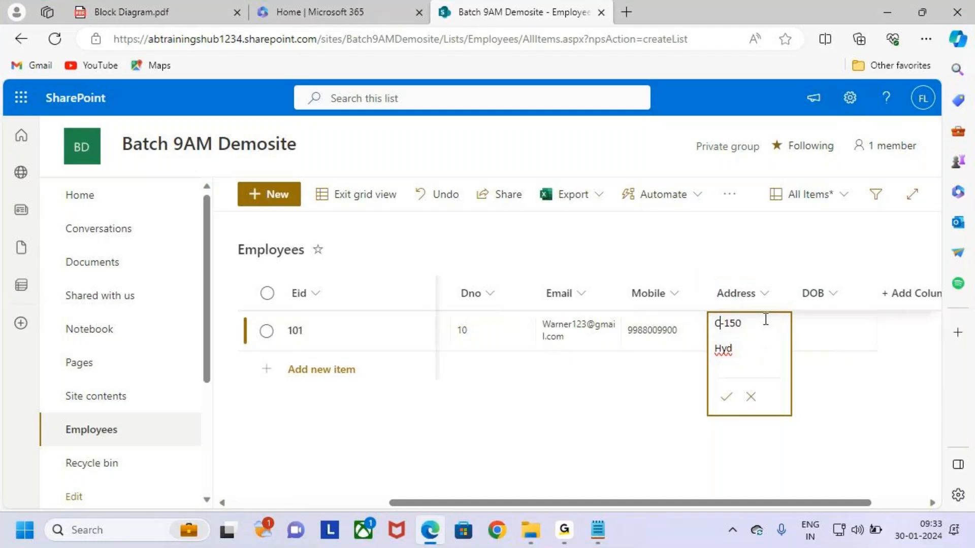
click(726, 397)
Set row 101's DOB to 1/2/2024 using the date picker
click(821, 328)
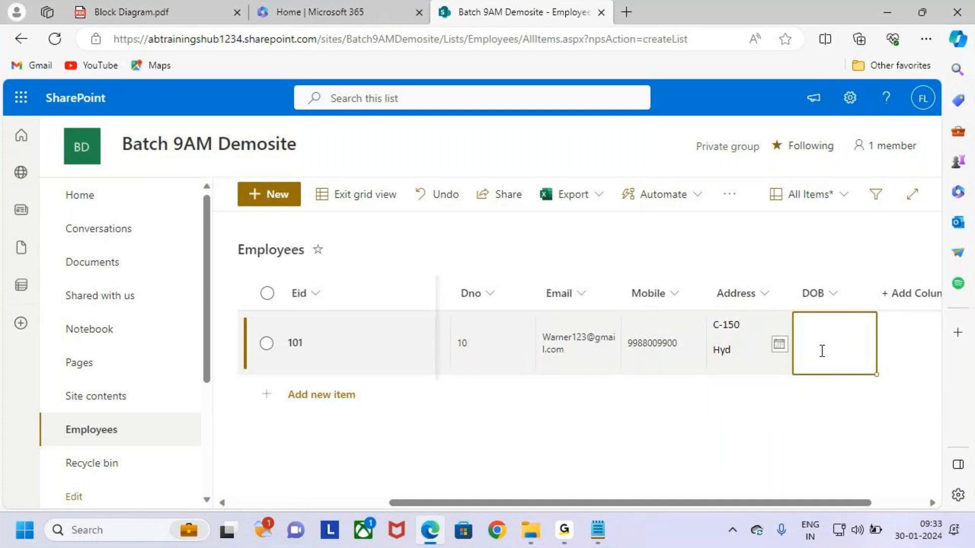
key(ctrl+2)
drag(765, 331, 797, 360)
key(Escape)
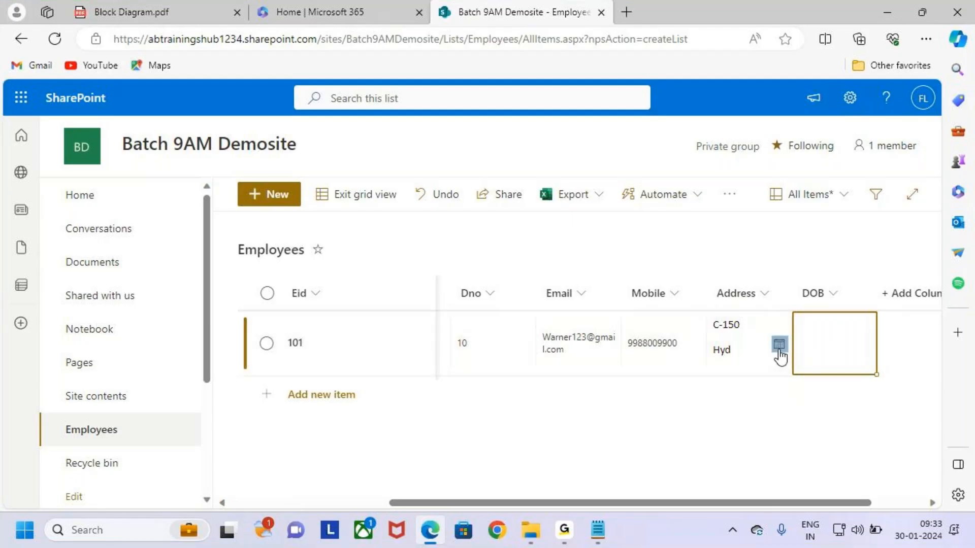
click(779, 345)
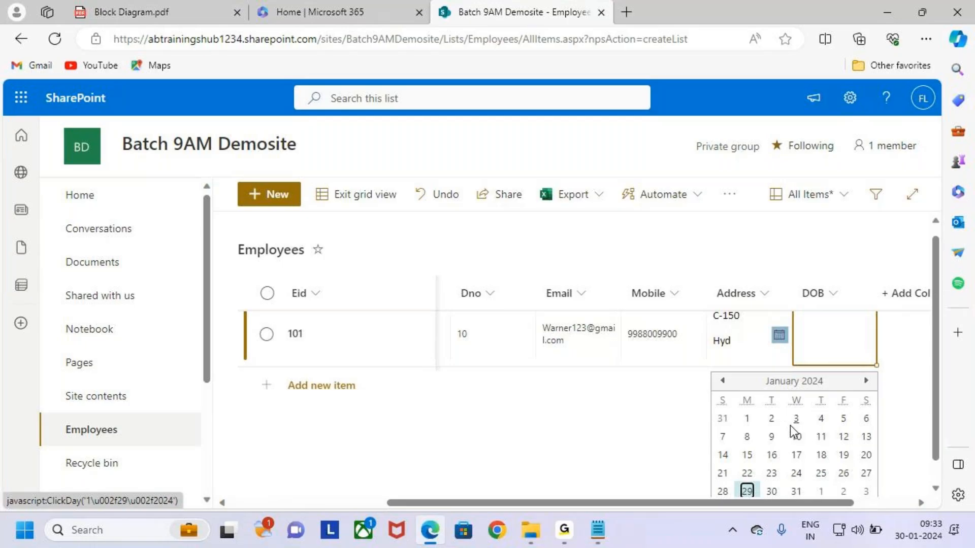
click(771, 420)
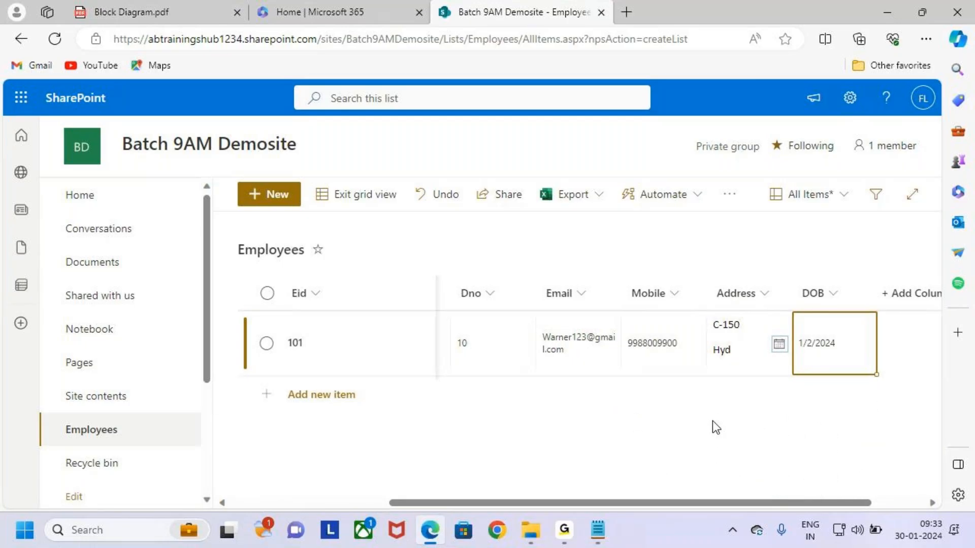
drag(777, 507, 170, 507)
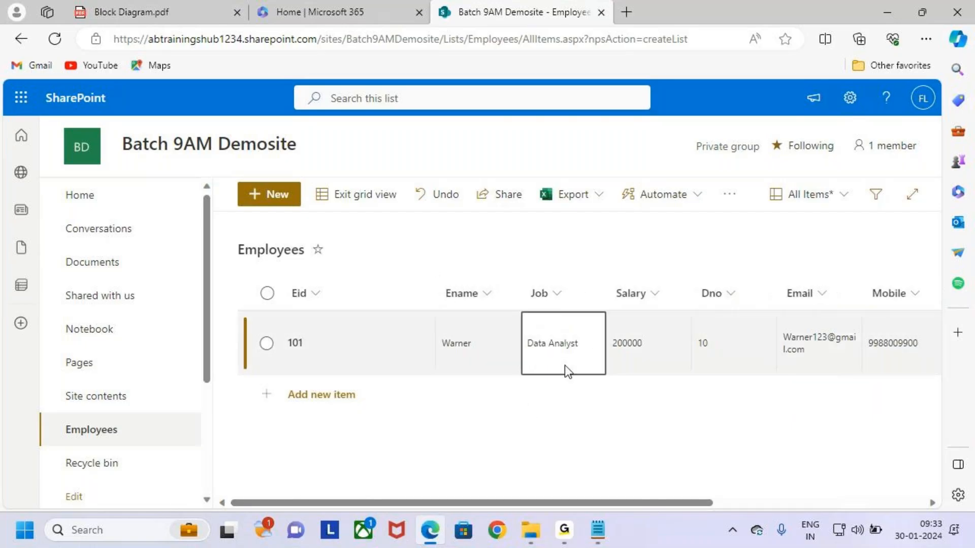
Mark the Exit grid view command, then leave grid editing so row 101 is saved
click(465, 328)
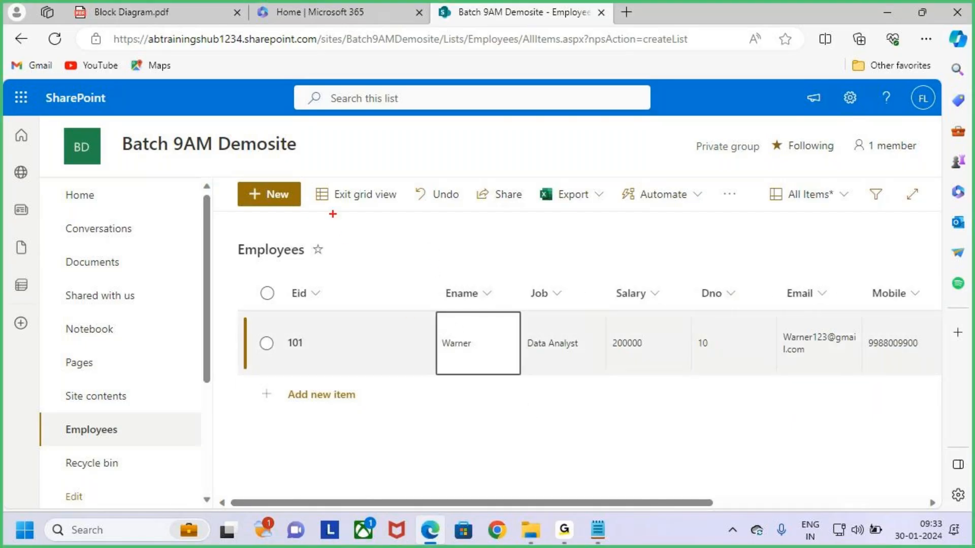
key(Escape)
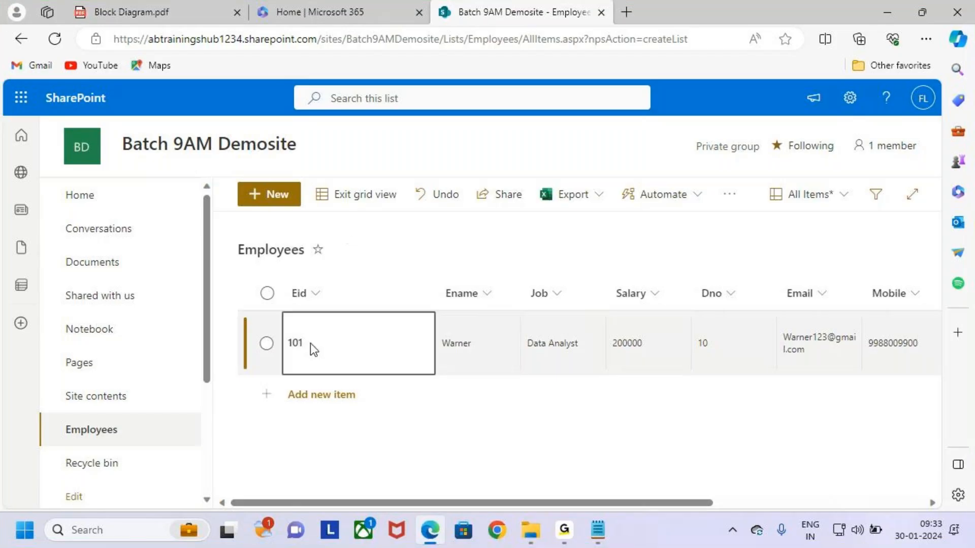
key(ctrl+2)
drag(308, 179, 411, 212)
drag(343, 158, 347, 180)
drag(333, 173, 347, 179)
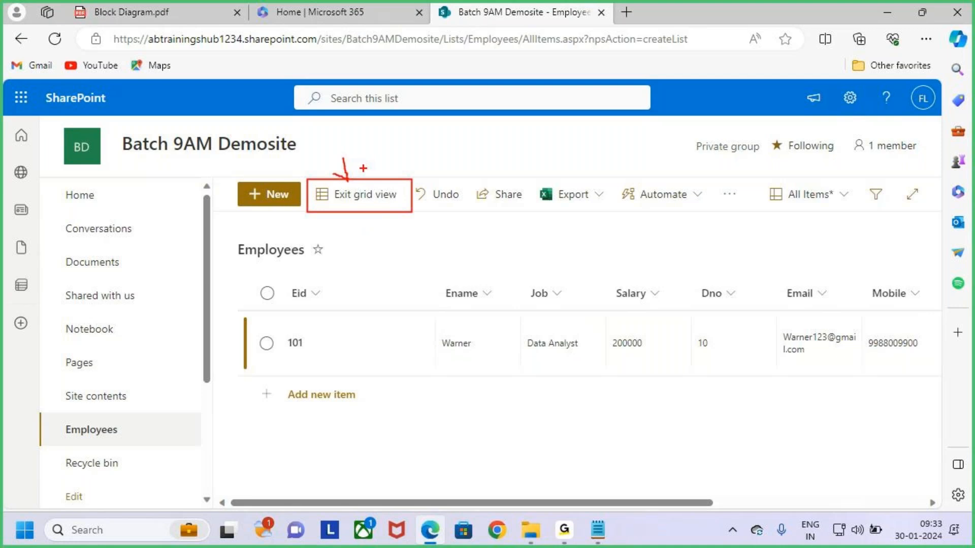
key(Escape)
click(364, 203)
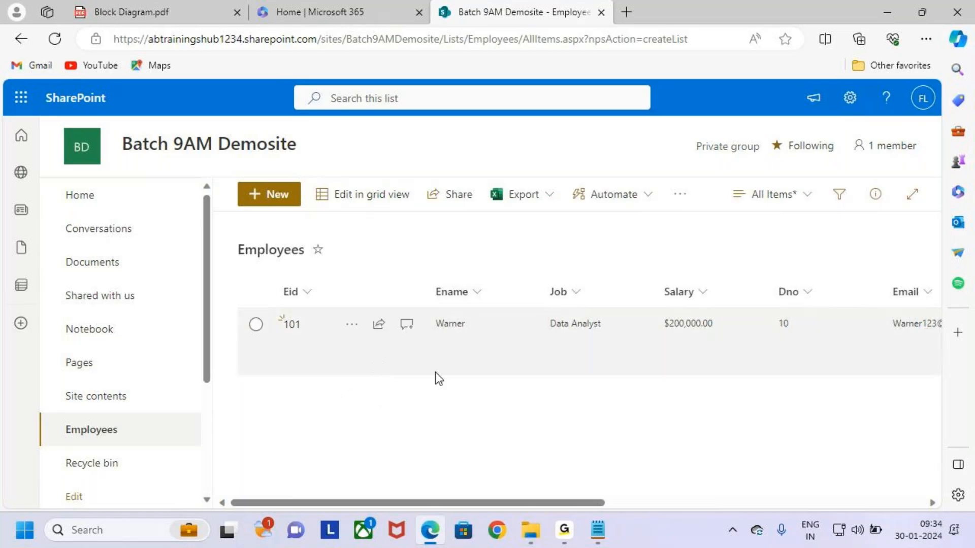
Highlight the restored list headers and open a New Item form with + New
key(ctrl+2)
drag(273, 273, 914, 391)
mouse_move(314, 177)
mouse_down()
mouse_move(336, 193)
mouse_move(430, 210)
mouse_up()
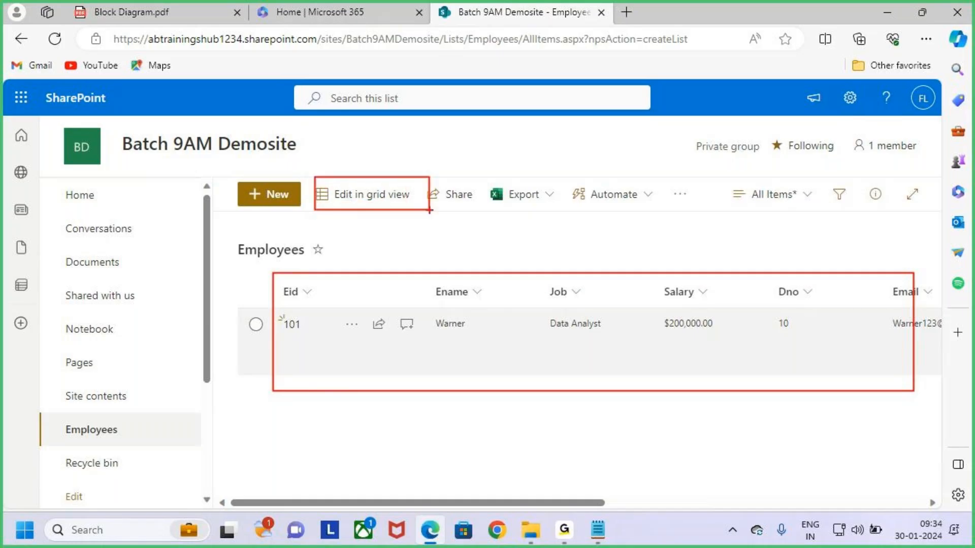
key(Escape)
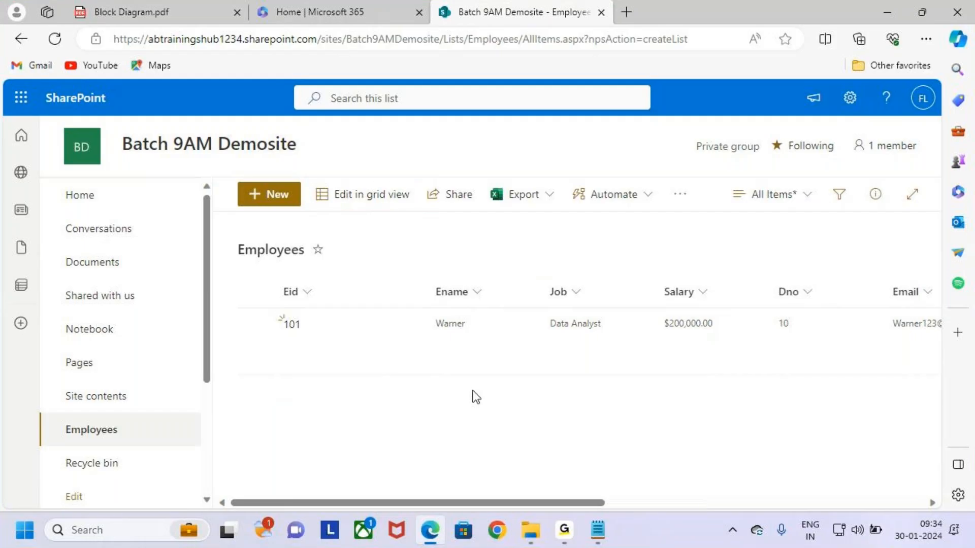
key(ctrl+2)
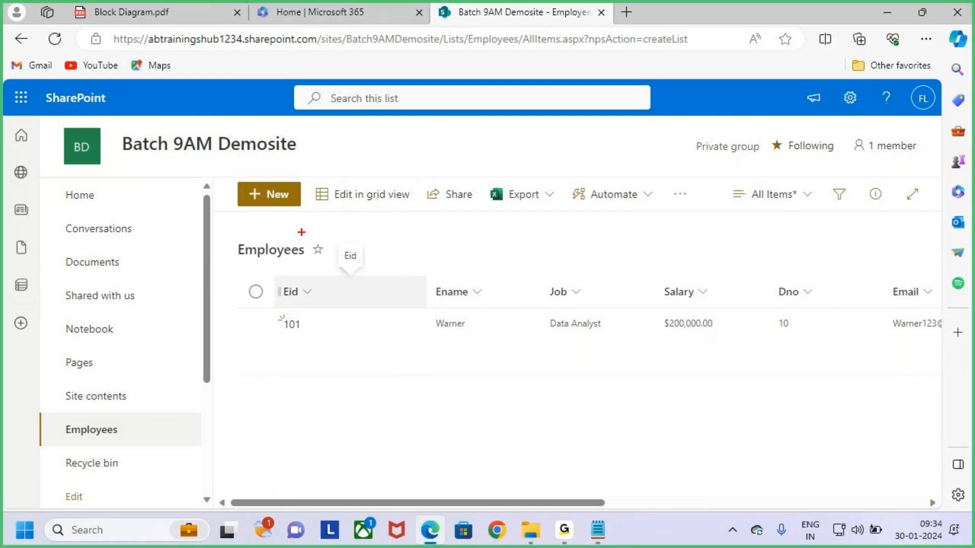
mouse_move(238, 182)
mouse_down()
mouse_move(306, 213)
mouse_move(293, 209)
mouse_move(331, 156)
mouse_up()
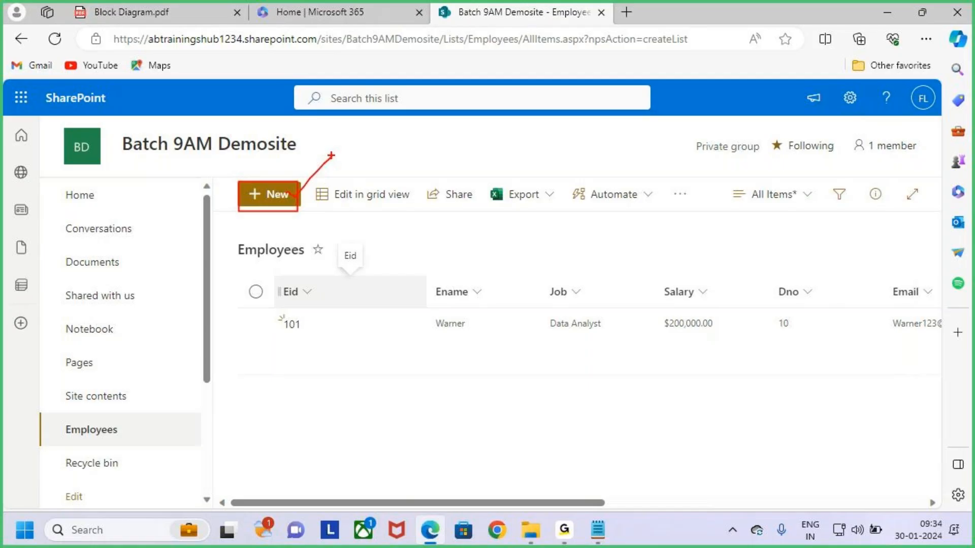
click(279, 199)
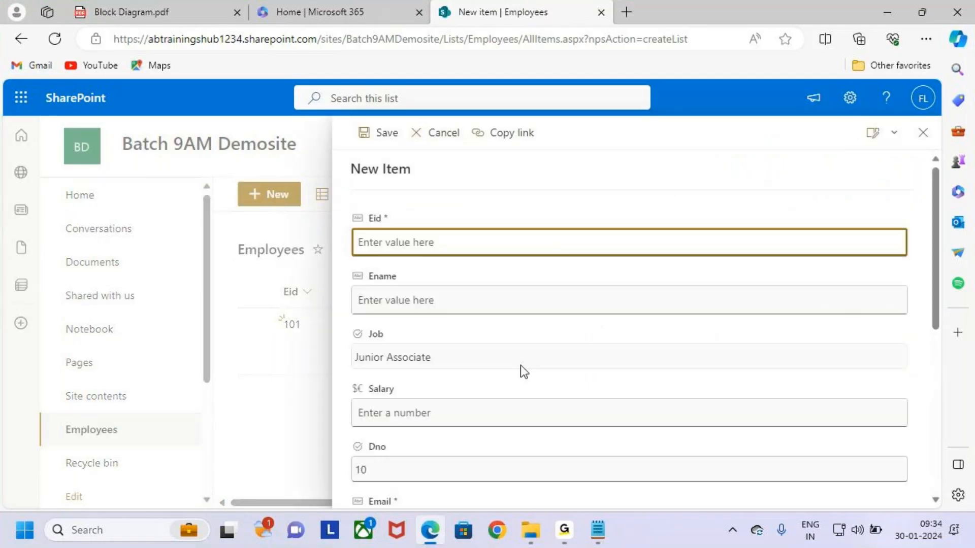
Enter Eid 102 and the employee's name in the new item form
scroll(504, 378, down, 6)
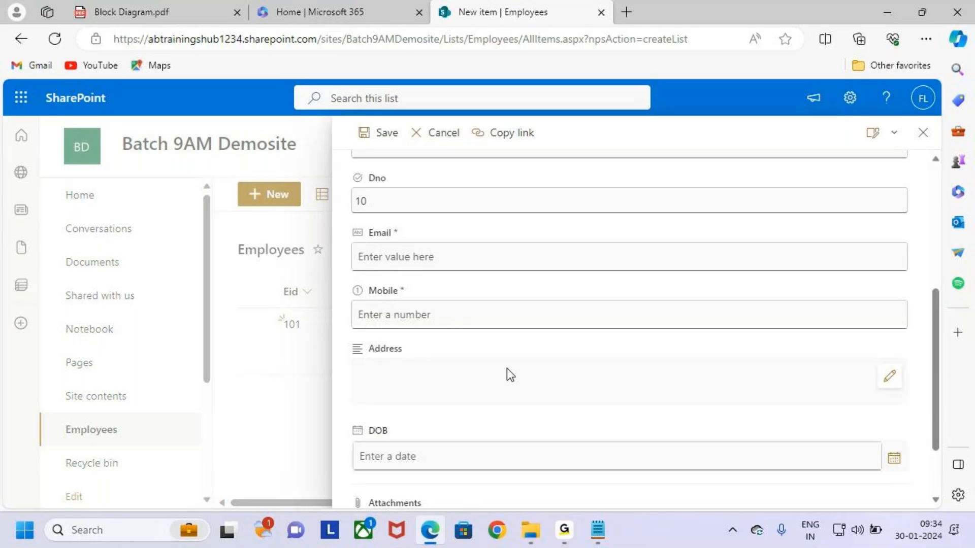
scroll(514, 356, up, 6)
scroll(516, 371, down, 6)
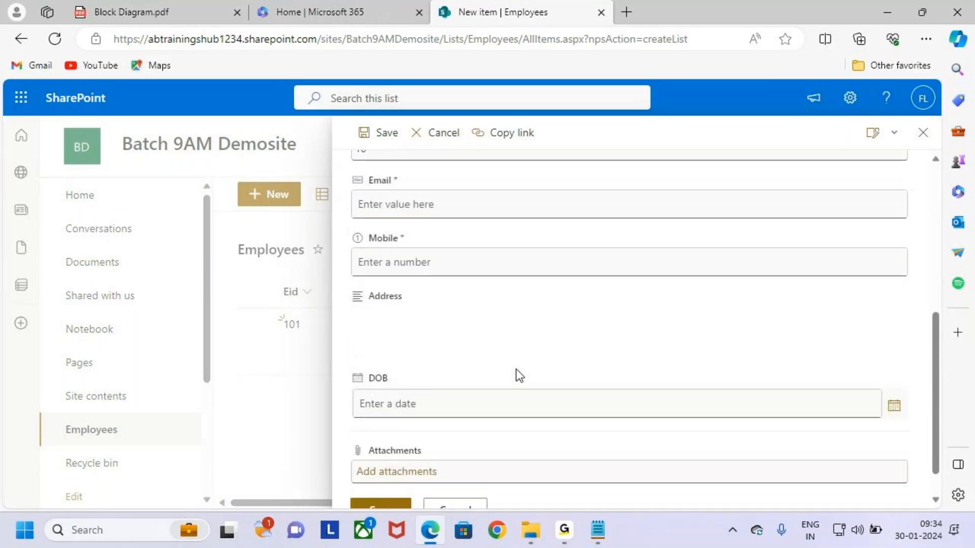
scroll(516, 365, up, 4)
scroll(523, 359, up, 3)
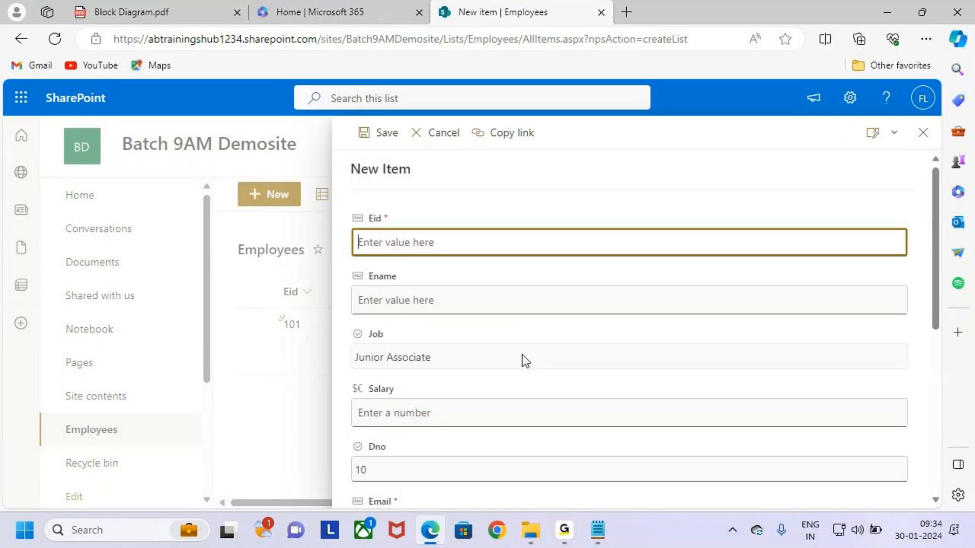
text(102)
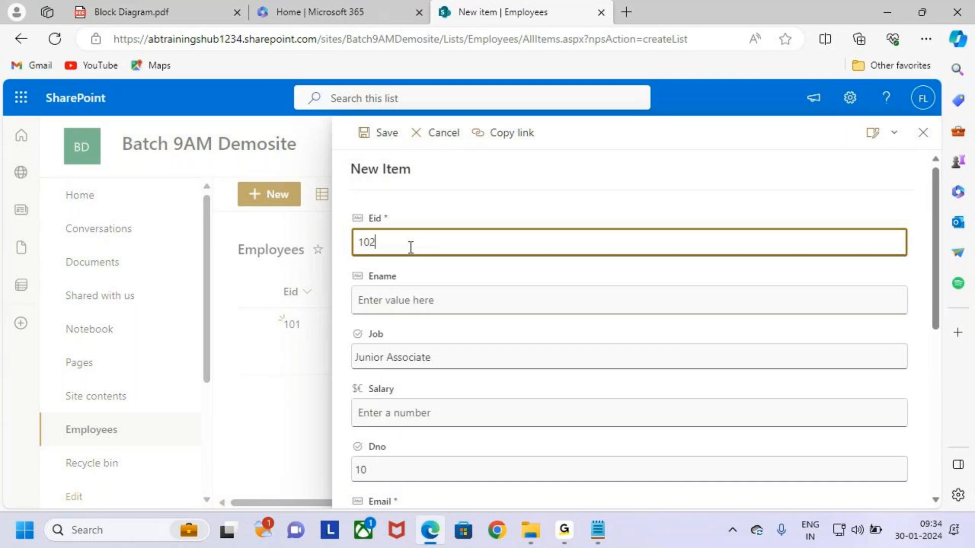
key(Tab)
text(Smith)
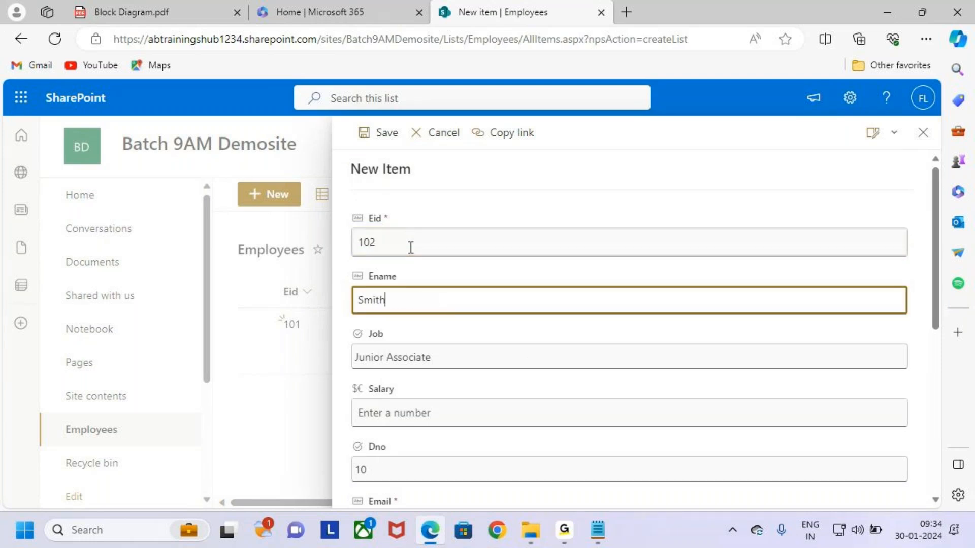
key(Tab)
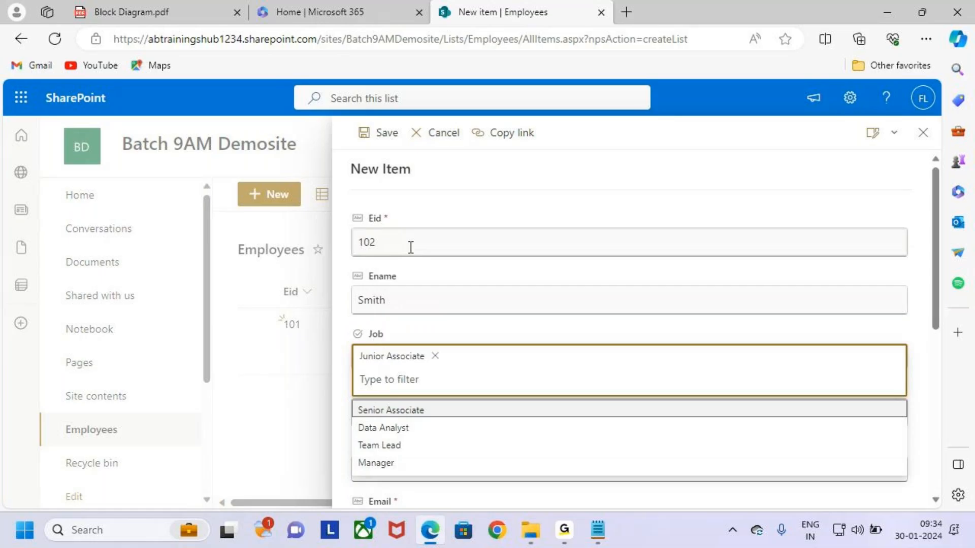
Set Job to Senior Associate, Salary to 30000 and Dno to 30
click(432, 411)
click(431, 409)
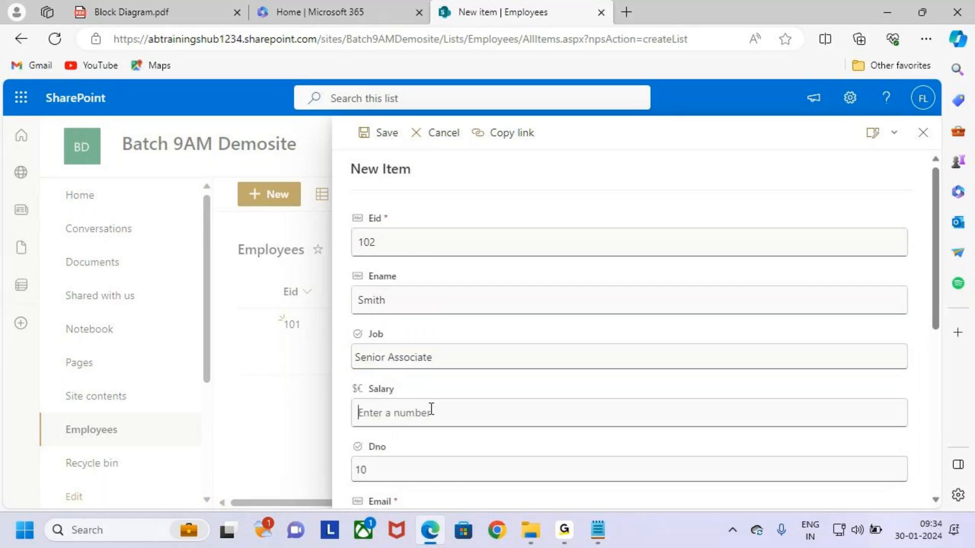
text(30000)
click(446, 468)
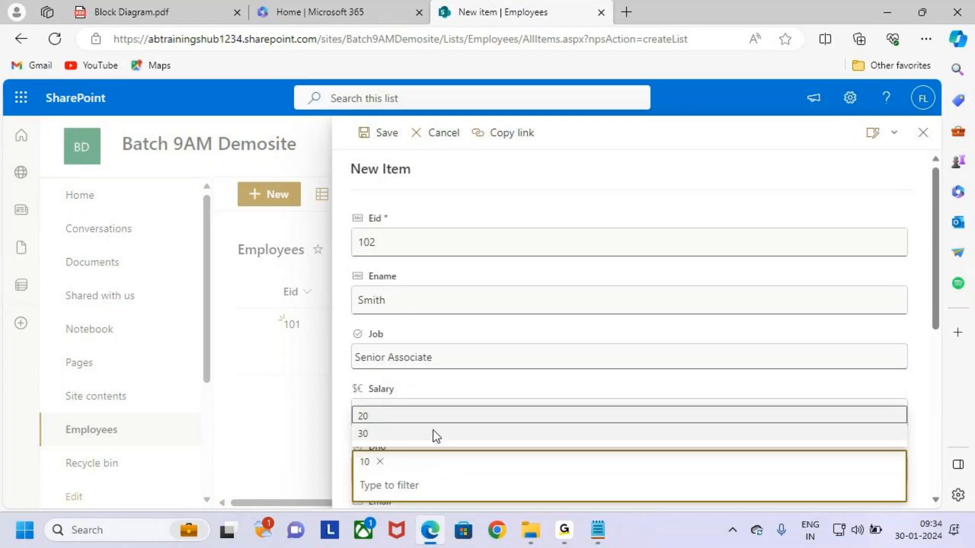
click(434, 431)
Fill in the employee's e-mail address and mobile number
scroll(605, 327, down, 3)
click(439, 369)
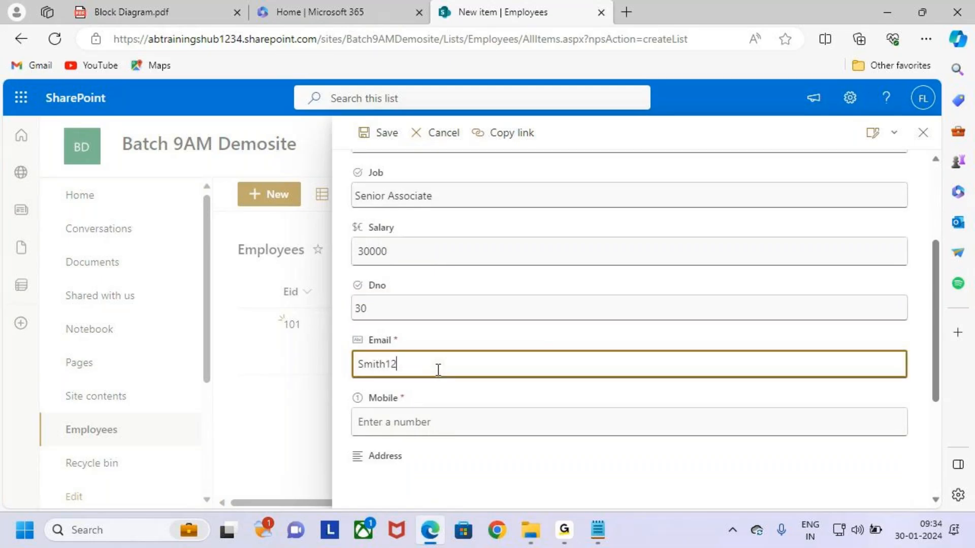
click(492, 422)
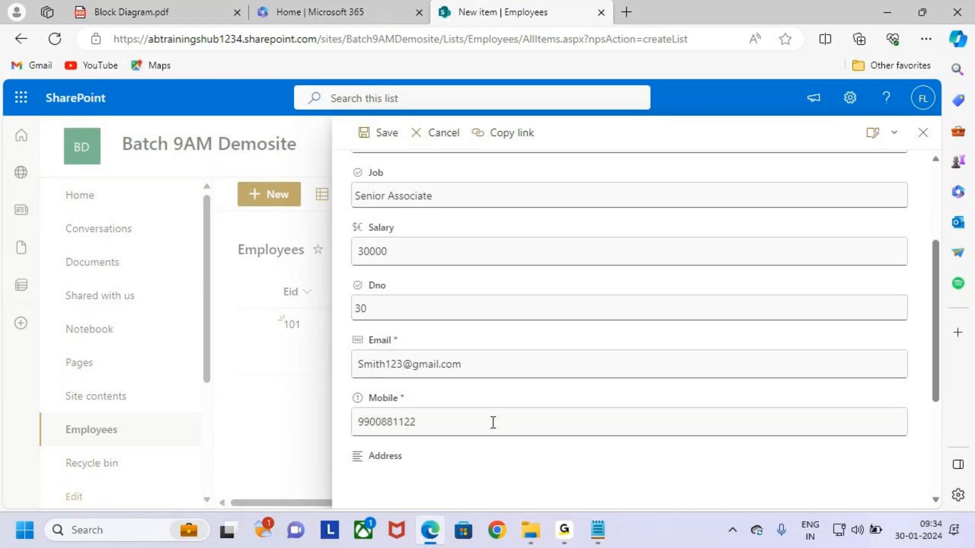
Enter the employee's address through the rich-text editor, then highlight it on screen
scroll(492, 422, down, 1)
click(441, 422)
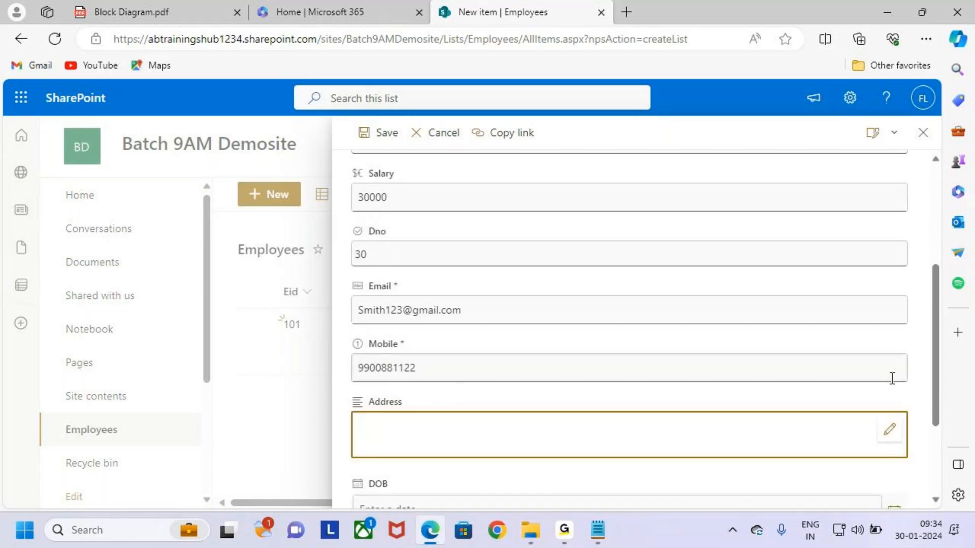
click(889, 429)
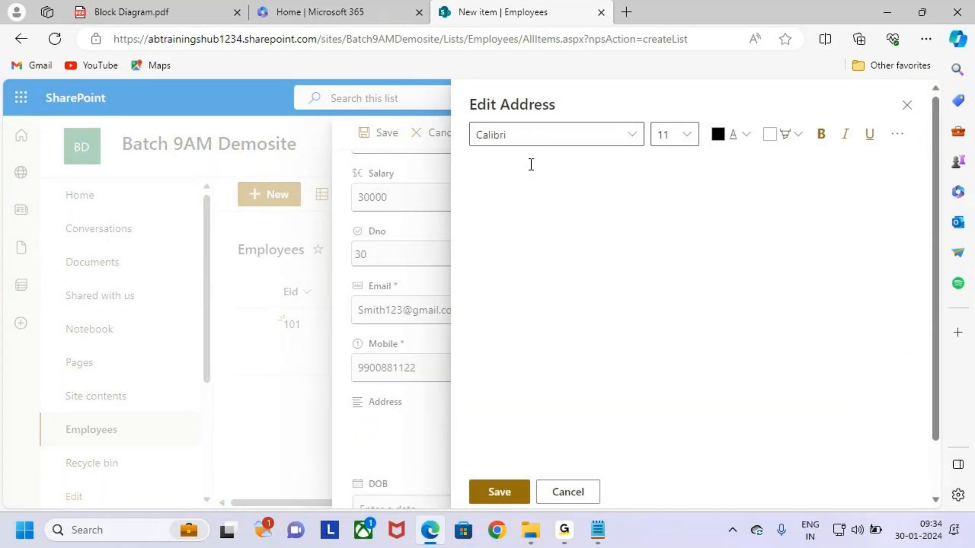
text(a-138)
key(Home)
key(Delete)
text(A)
text(Hyd)
click(499, 492)
key(ctrl+2)
drag(349, 415, 416, 472)
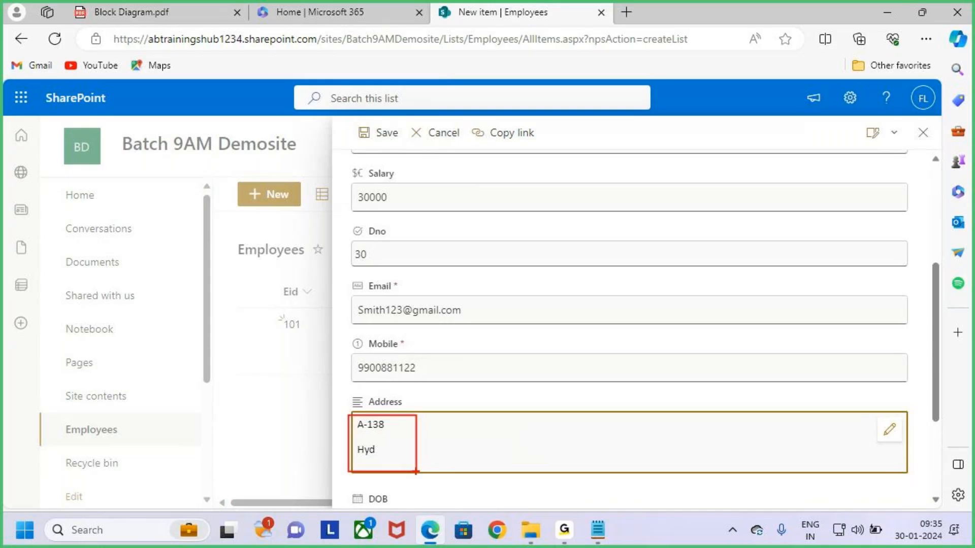
key(Escape)
Pick January 5, 2024 as the DOB from the date picker
scroll(461, 450, down, 2)
click(354, 409)
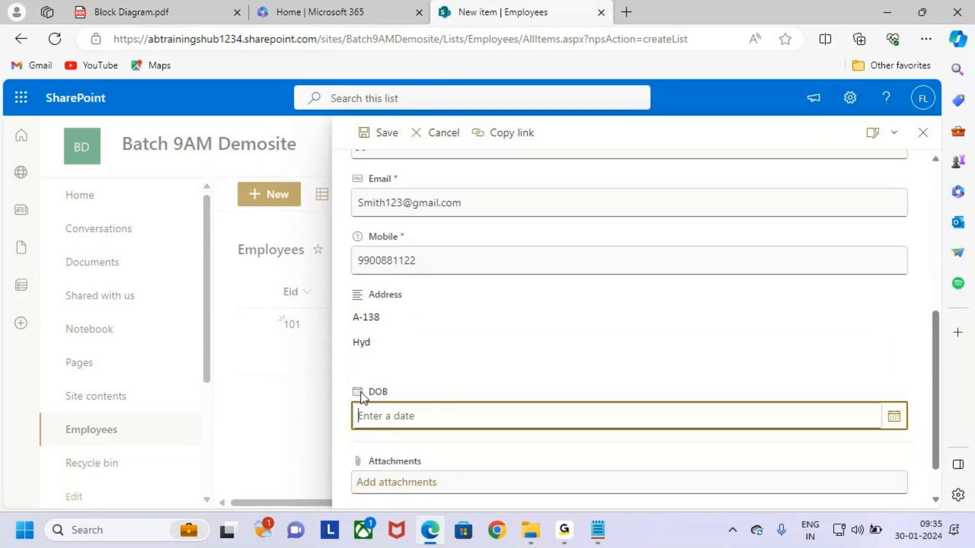
click(893, 417)
scroll(448, 470, down, 1)
scroll(564, 379, down, 1)
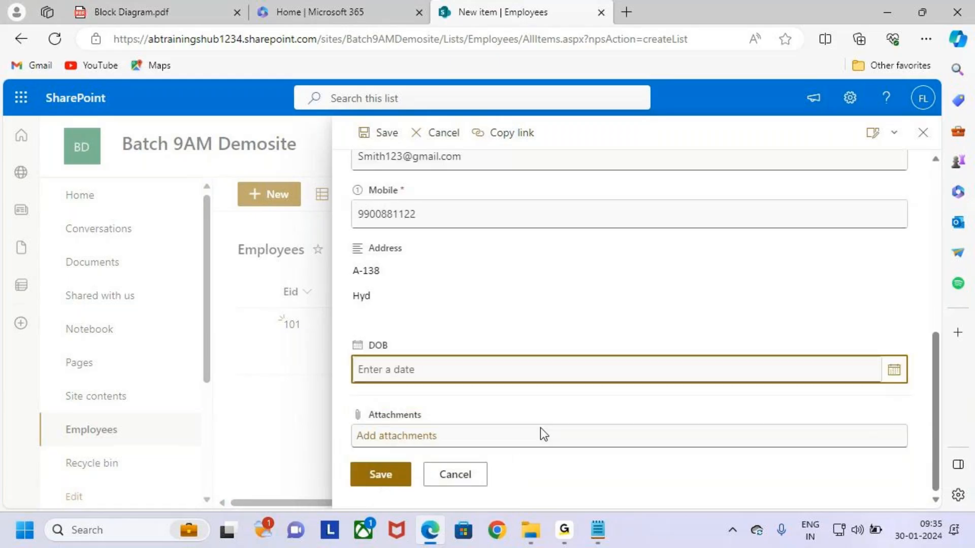
click(894, 370)
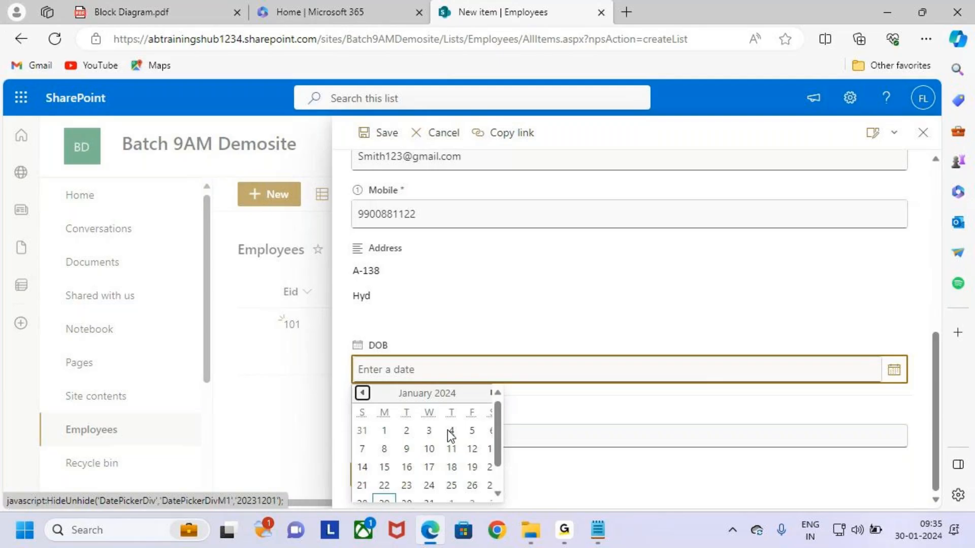
click(473, 430)
scroll(523, 358, up, 10)
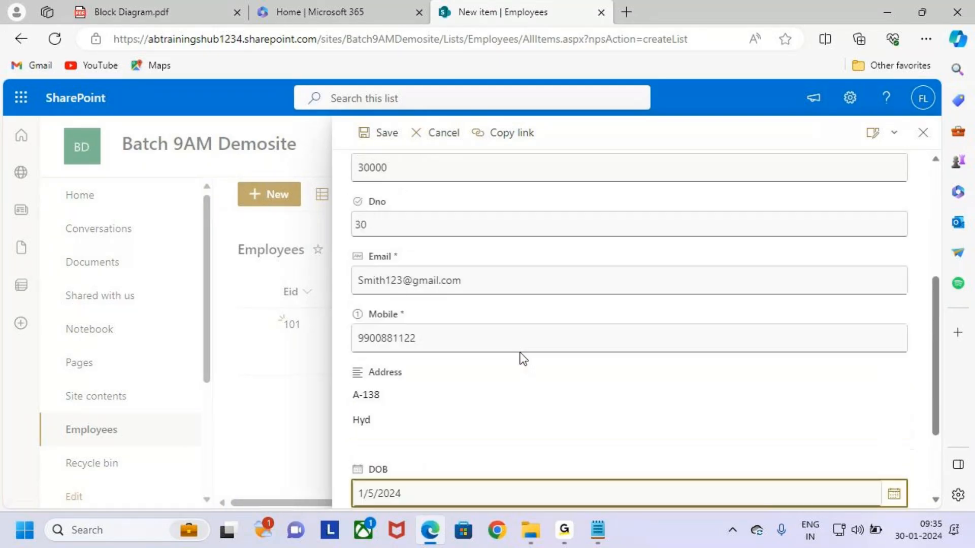
Mark the Save button on screen and save employee record 102
mouse_move(347, 119)
mouse_down()
mouse_move(400, 151)
mouse_move(393, 144)
mouse_move(437, 89)
mouse_up()
scroll(545, 371, down, 10)
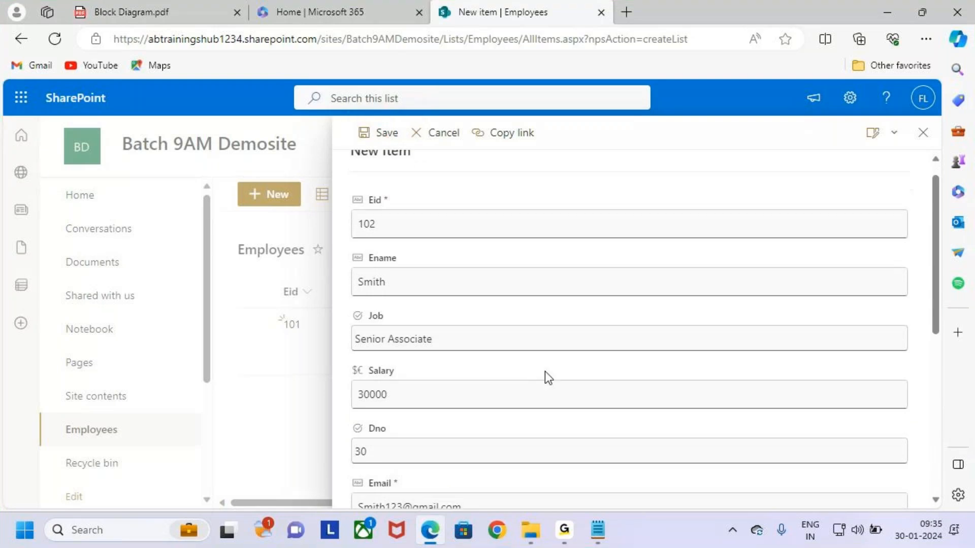
drag(330, 453, 446, 499)
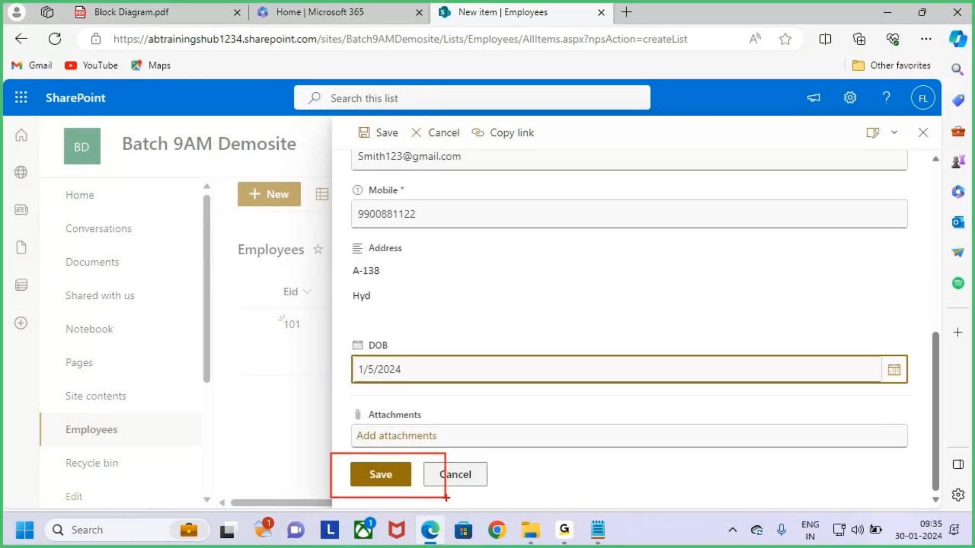
scroll(499, 357, up, 10)
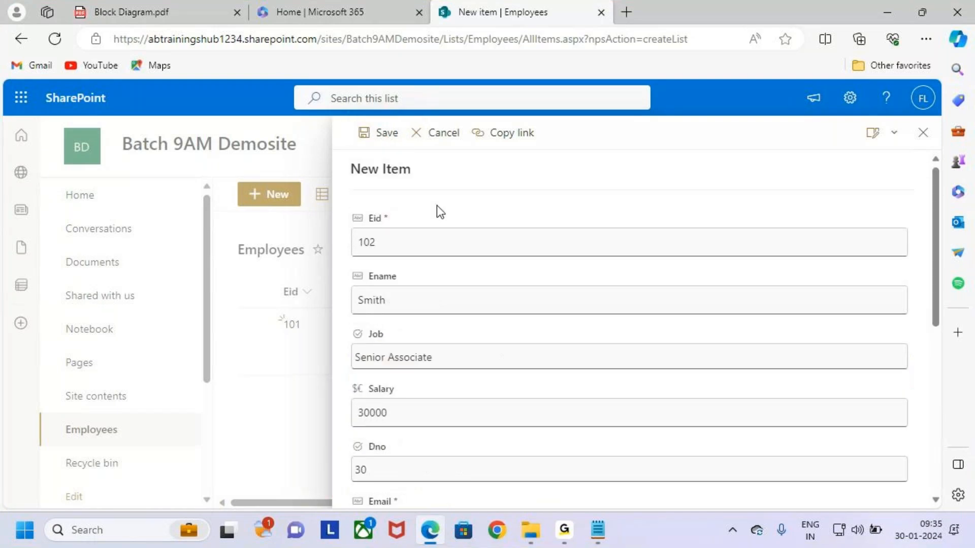
click(377, 136)
key(ctrl+2)
drag(274, 370, 860, 414)
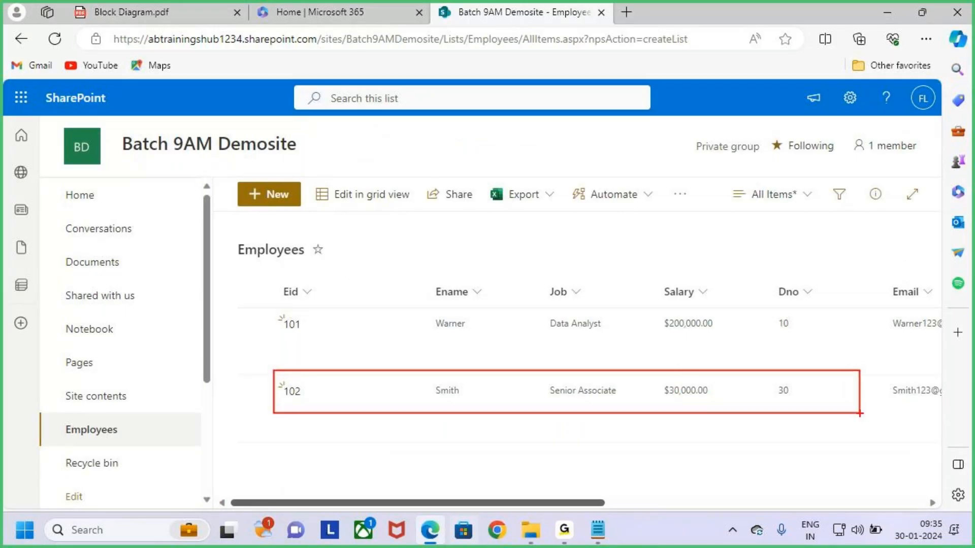
key(Escape)
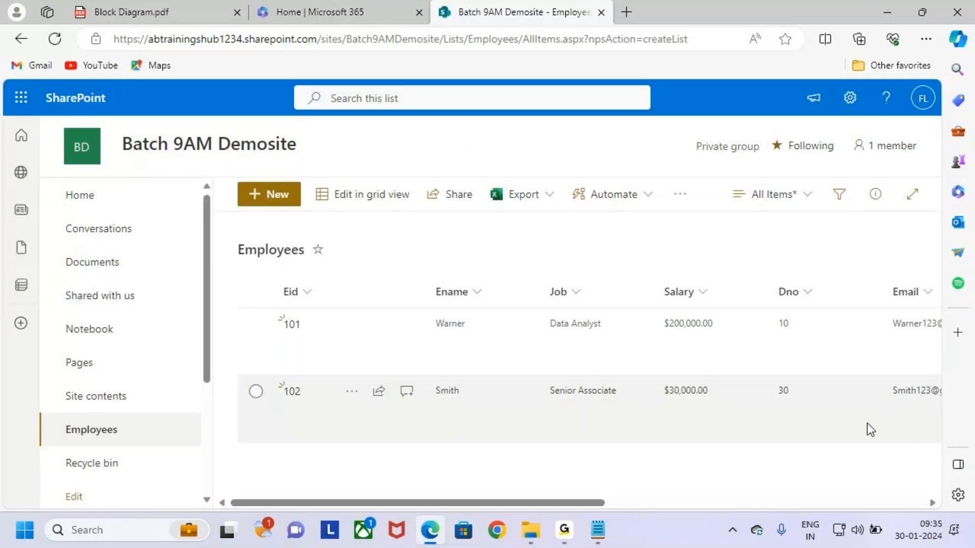
key(ctrl+2)
drag(316, 183, 425, 207)
mouse_move(347, 166)
mouse_down()
mouse_move(355, 182)
mouse_move(375, 169)
mouse_move(358, 192)
mouse_up()
key(ctrl+2)
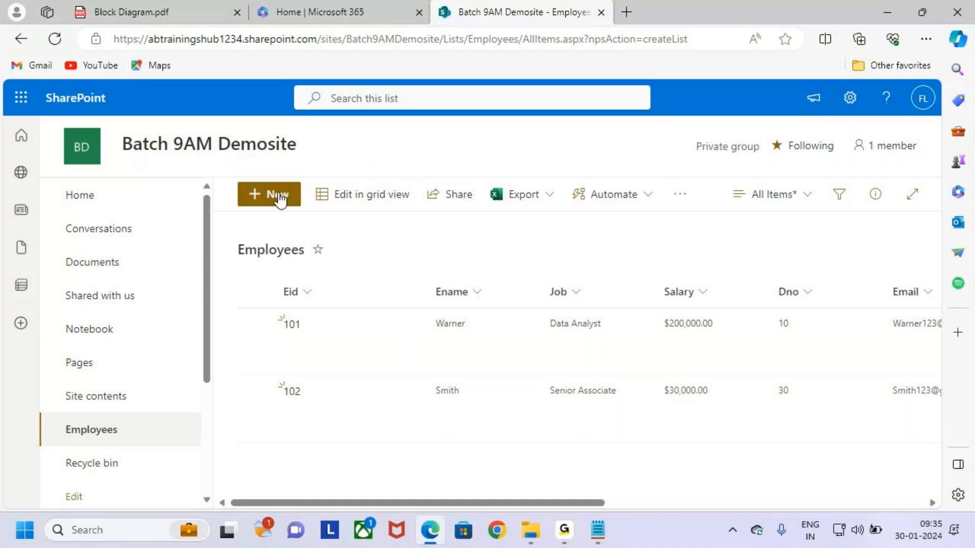
click(278, 196)
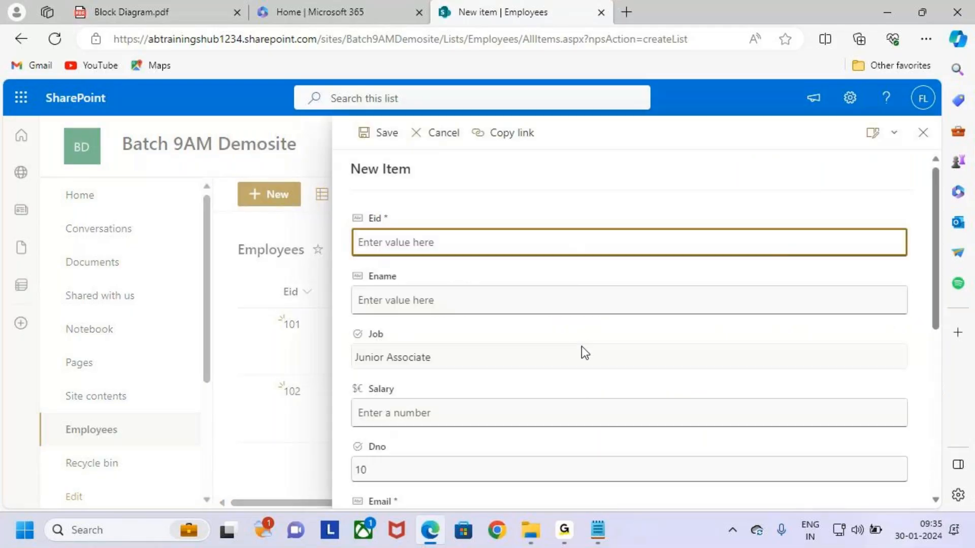
scroll(588, 355, down, 5)
scroll(588, 359, up, 3)
scroll(586, 355, up, 3)
click(923, 133)
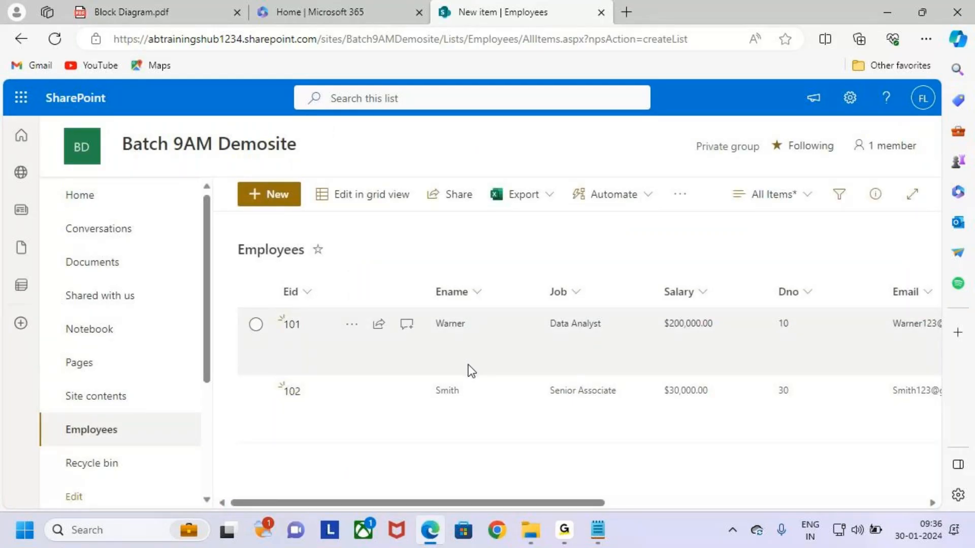
click(598, 530)
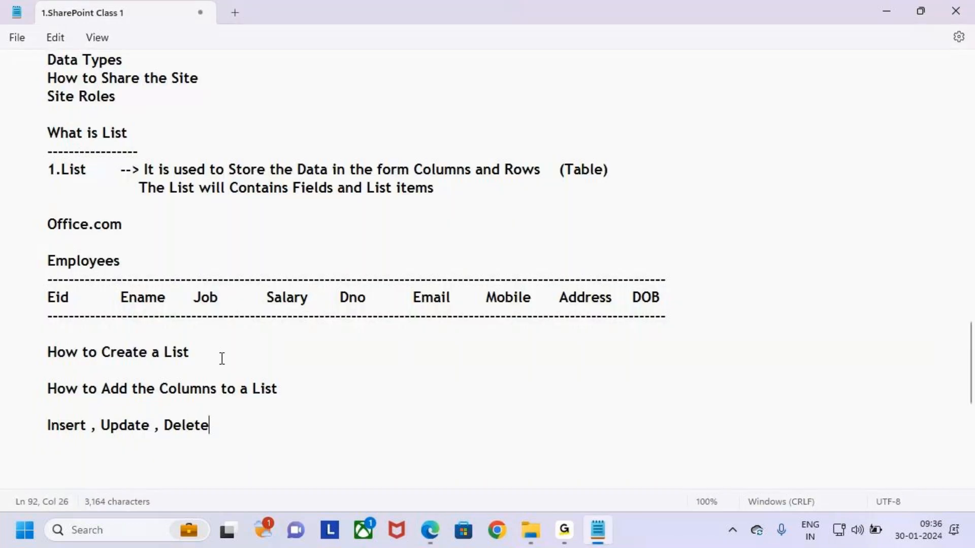
drag(102, 427, 150, 429)
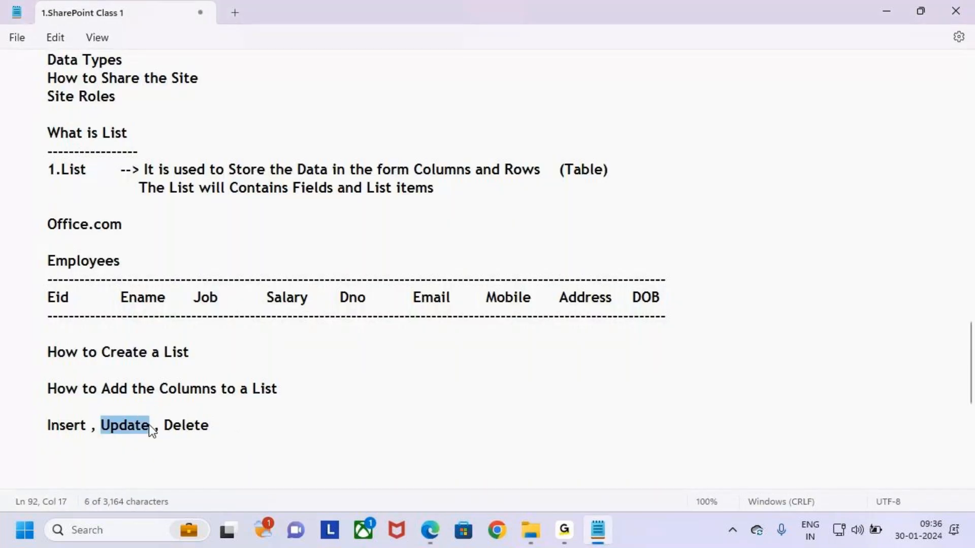
click(339, 439)
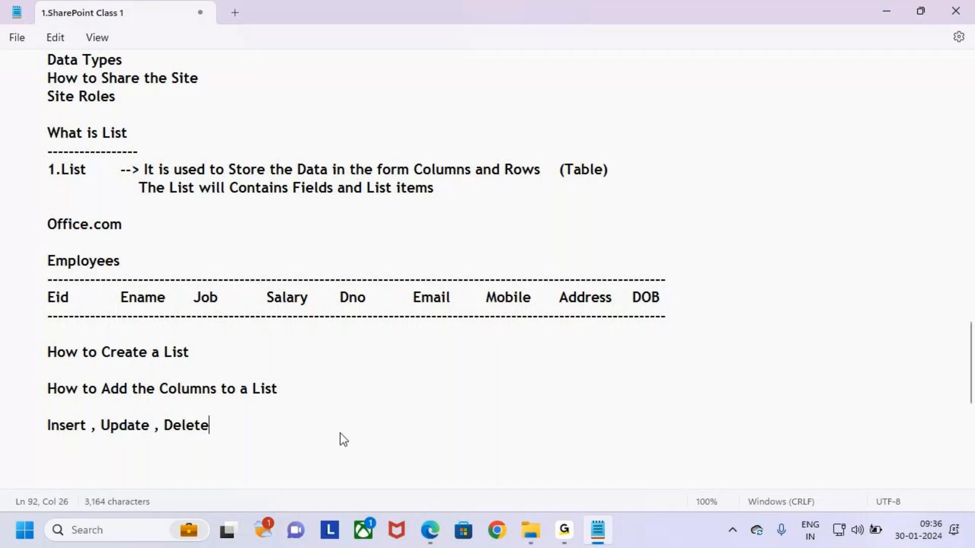
key(alt+Tab)
key(ctrl+2)
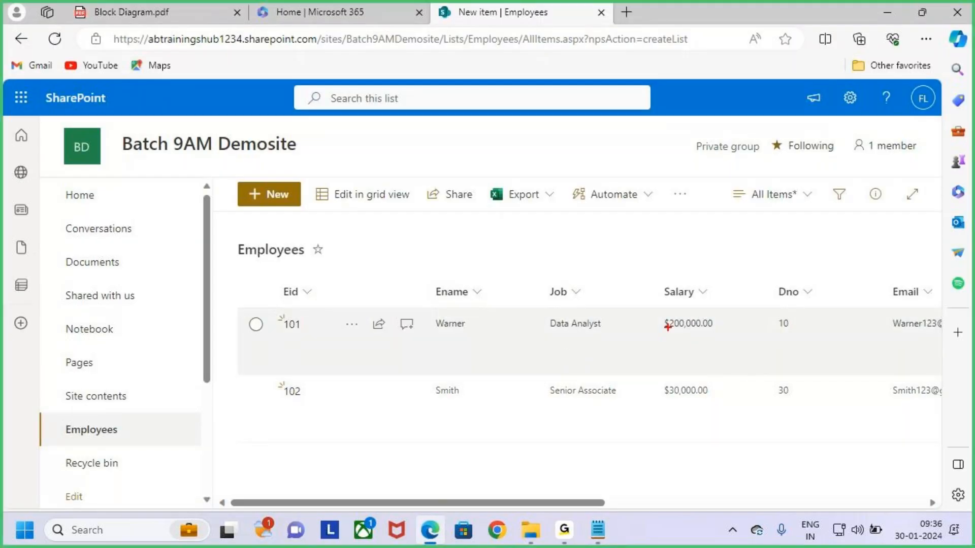
Annotate row 101's $200,000.00 salary, the intended 35 value, and the grid-edit option
drag(659, 312, 720, 334)
drag(440, 339, 486, 336)
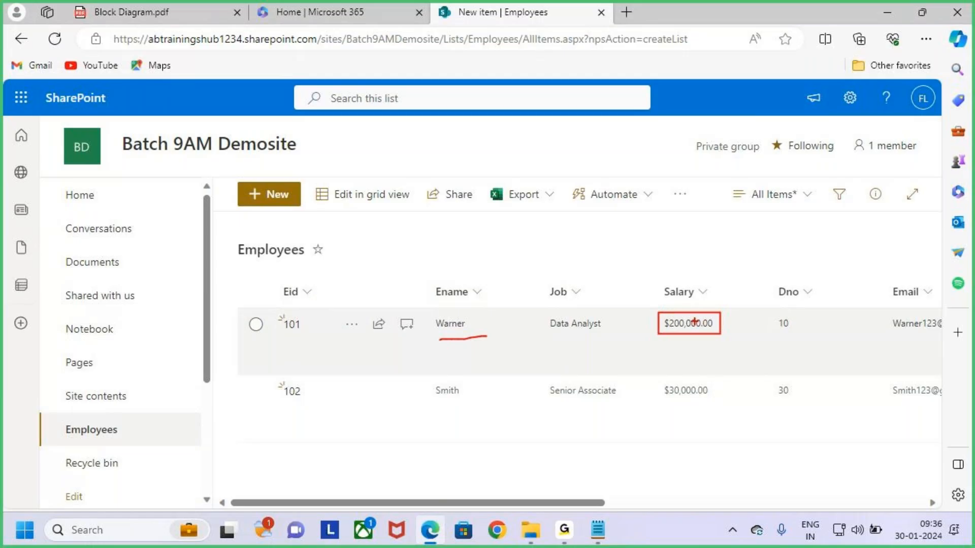
drag(686, 280, 687, 310)
mouse_move(680, 303)
mouse_down()
mouse_move(699, 310)
mouse_move(685, 328)
mouse_up()
mouse_move(733, 294)
mouse_down()
mouse_move(743, 308)
mouse_move(732, 324)
mouse_move(755, 314)
mouse_move(757, 332)
mouse_move(787, 288)
mouse_up()
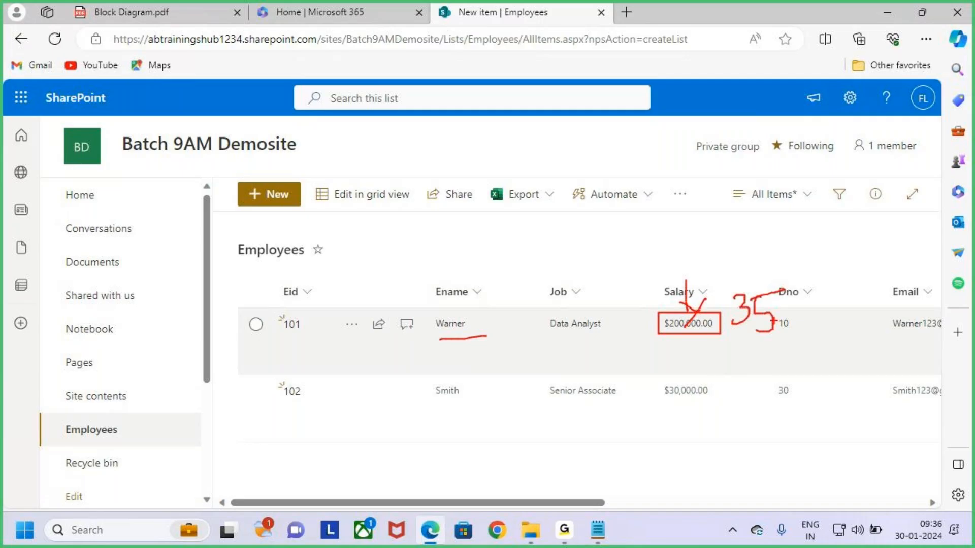
key(Escape)
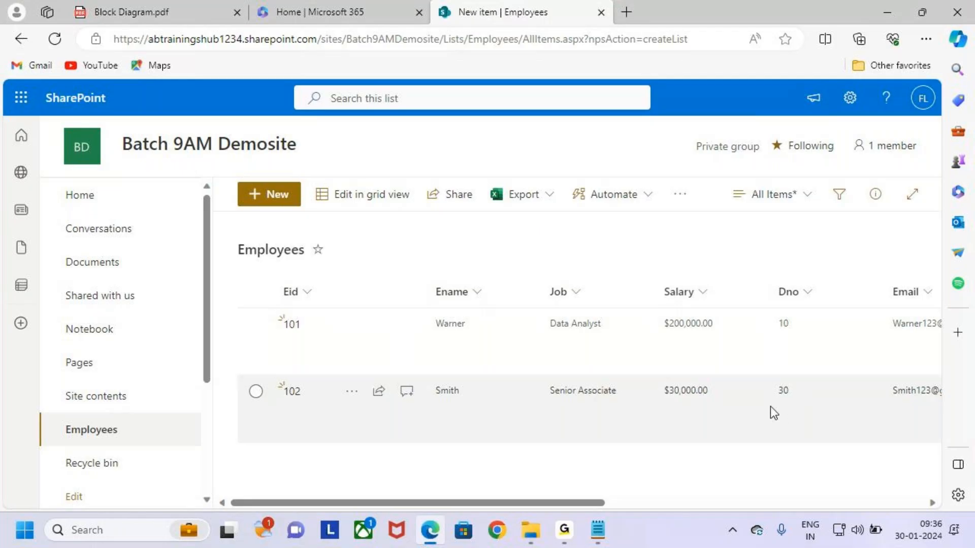
key(ctrl+2)
drag(316, 181, 442, 214)
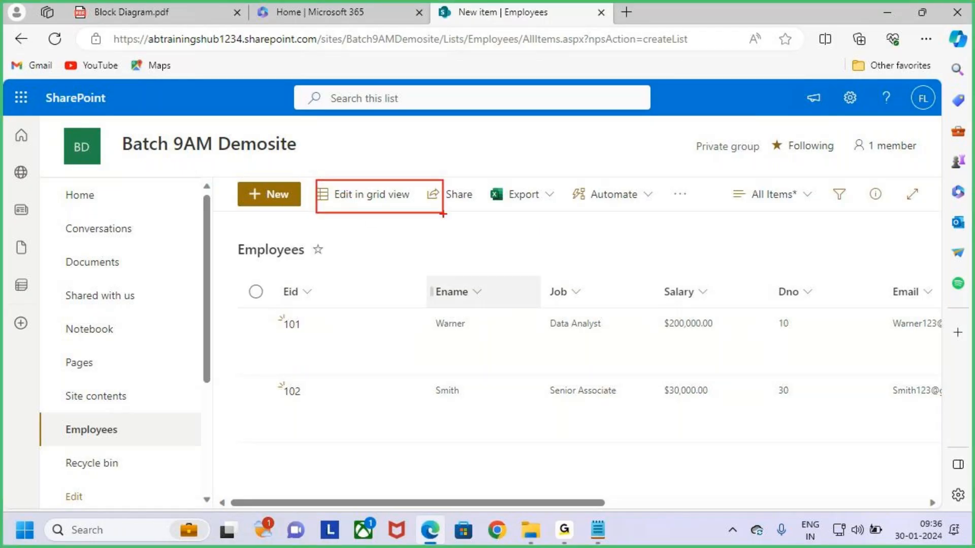
key(Escape)
In grid view, change row 101's Salary from $200,000.00 to 35000, then exit grid view
click(364, 198)
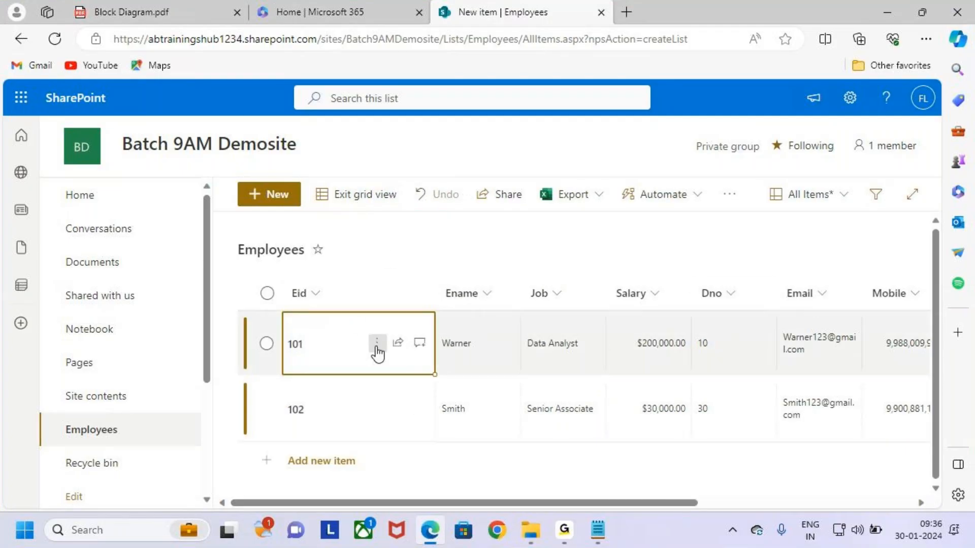
click(649, 346)
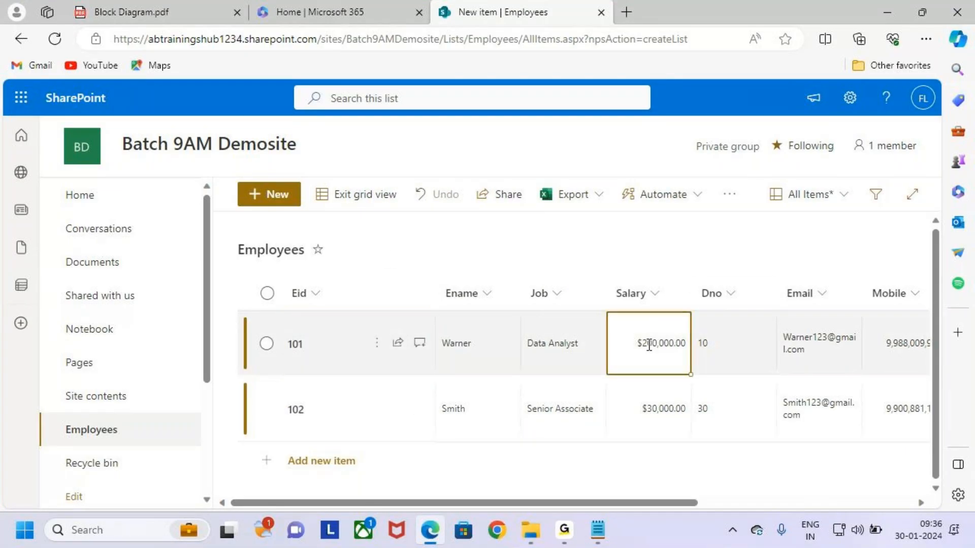
click(649, 346)
drag(672, 344, 565, 339)
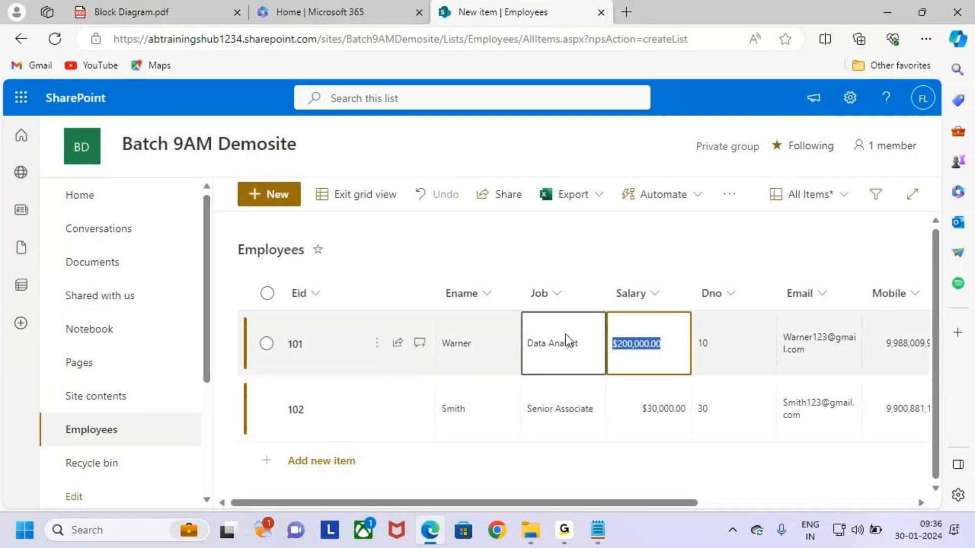
key(BackSpace)
text(30000)
key(BackSpace)
key(BackSpace)
key(BackSpace)
key(BackSpace)
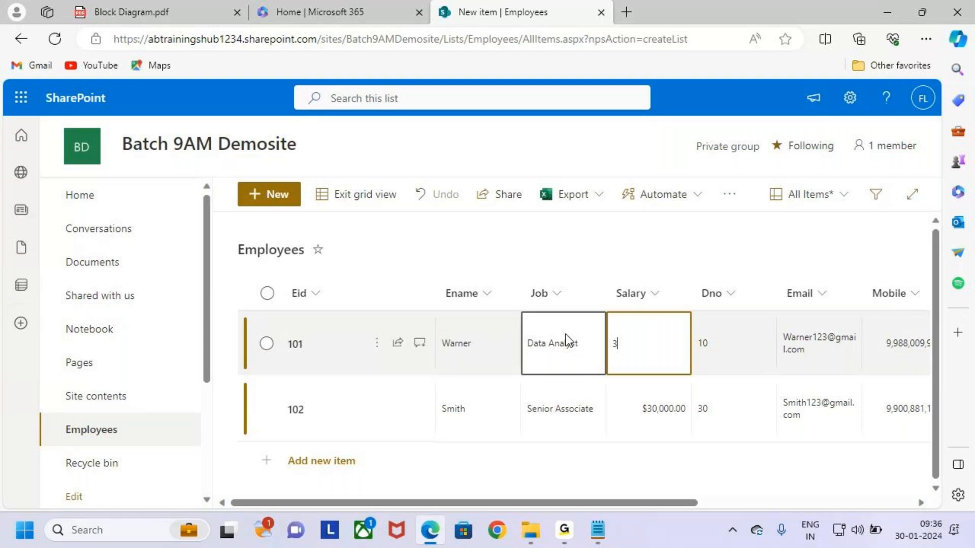
text(50000)
click(741, 352)
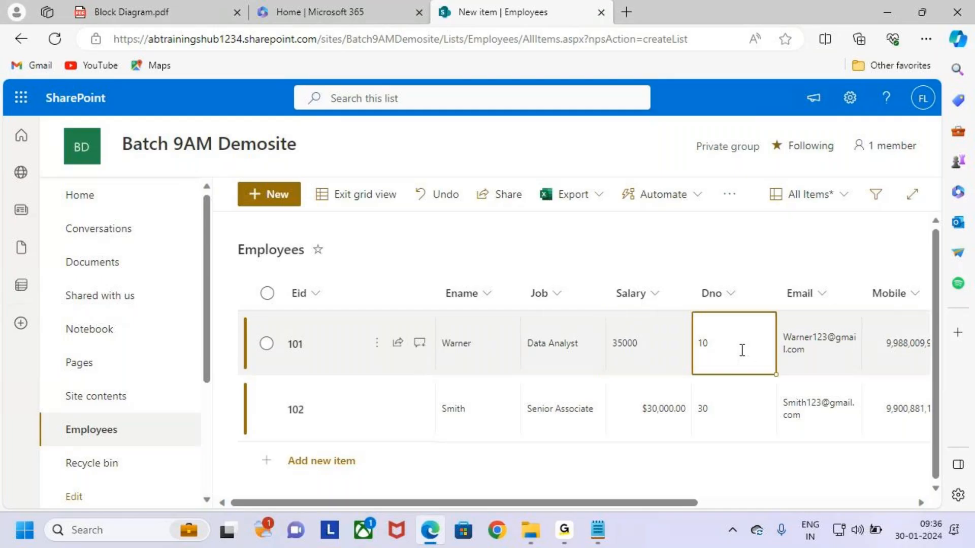
click(362, 198)
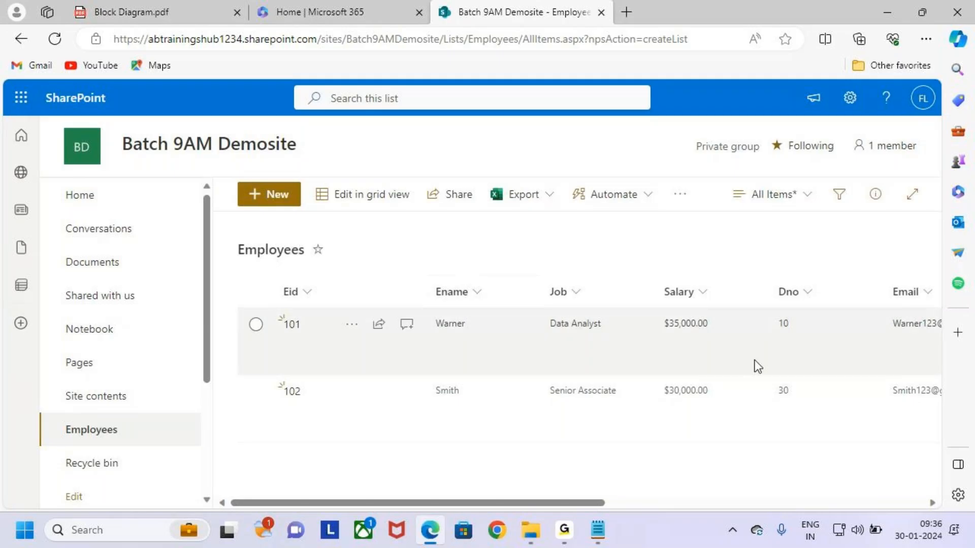
Highlight row 101's updated salary and select item 101, pointing out the Edit button
drag(648, 310, 725, 339)
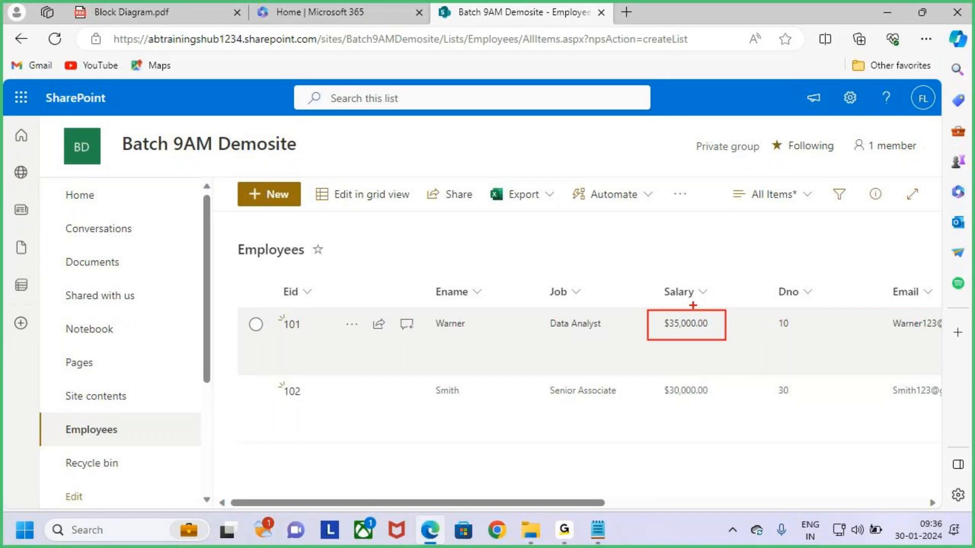
drag(687, 284, 698, 310)
drag(707, 295, 675, 333)
drag(315, 182, 431, 214)
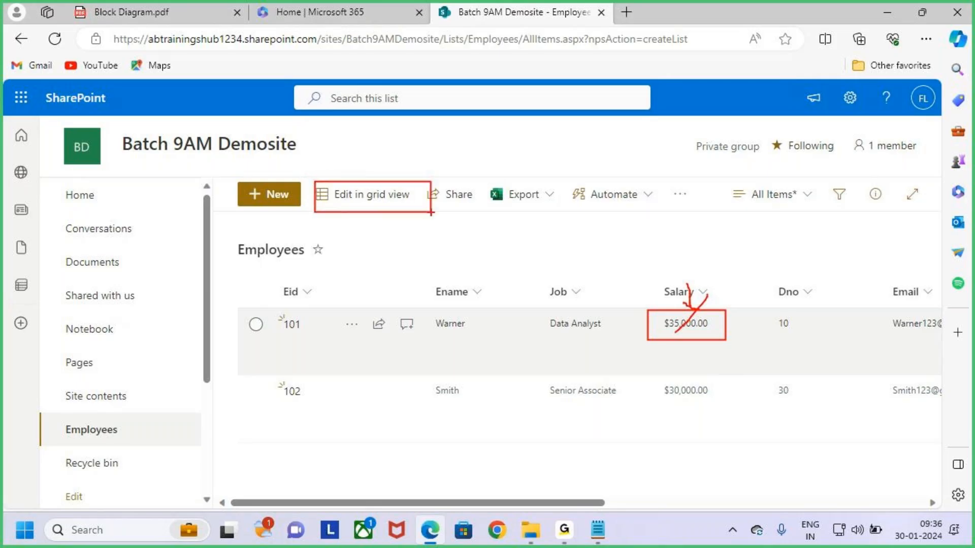
key(Escape)
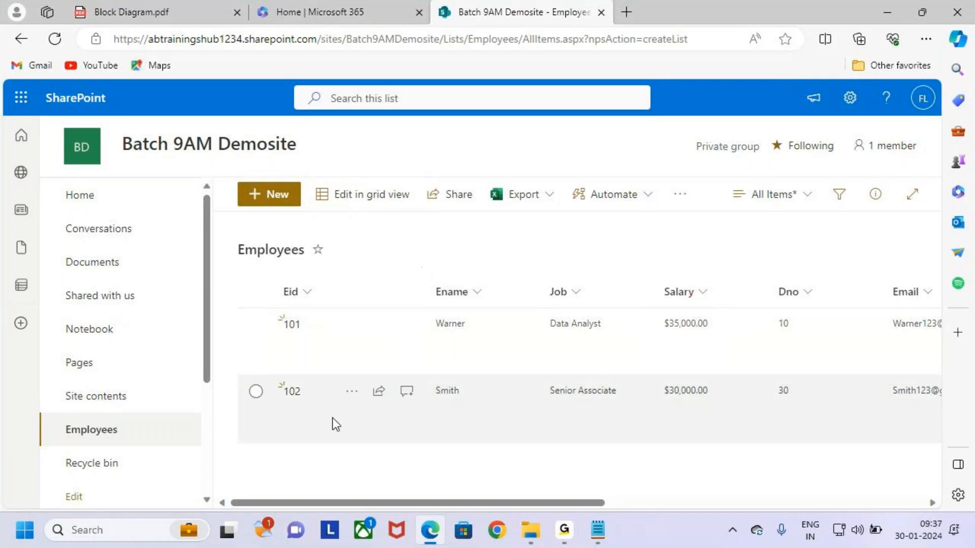
click(256, 324)
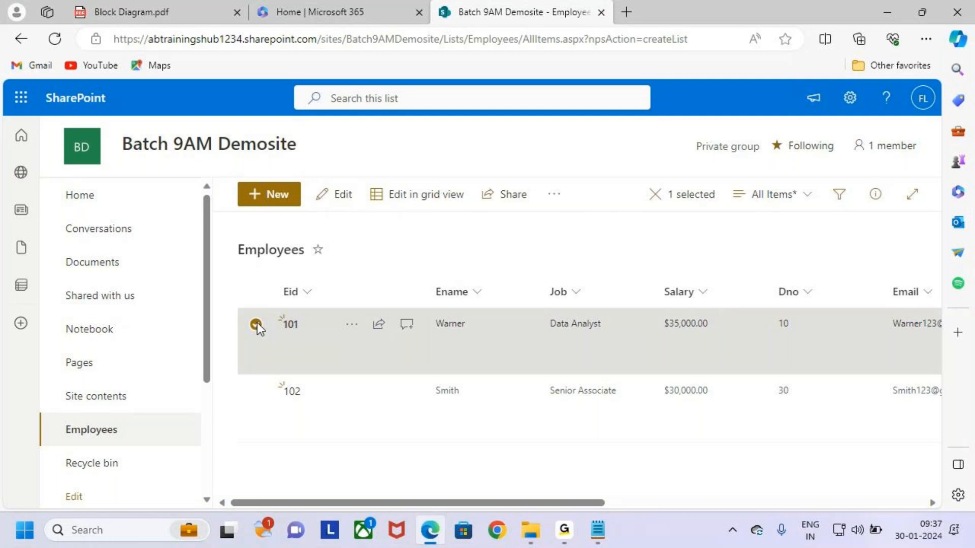
key(ctrl+2)
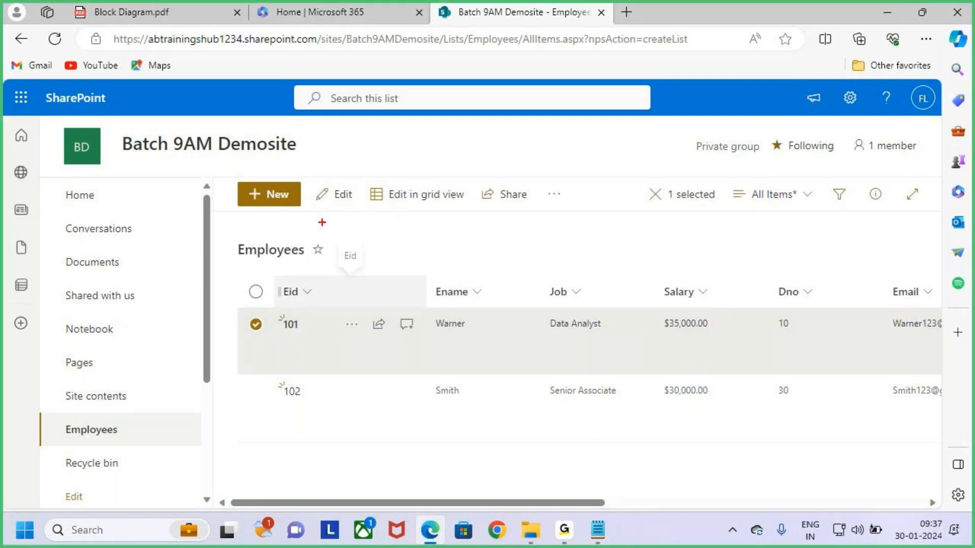
drag(311, 182, 361, 205)
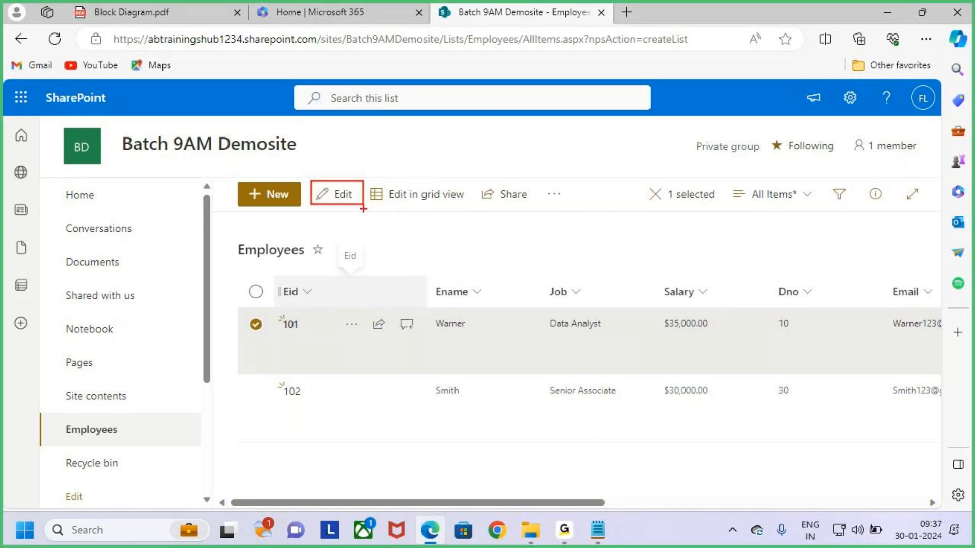
key(Escape)
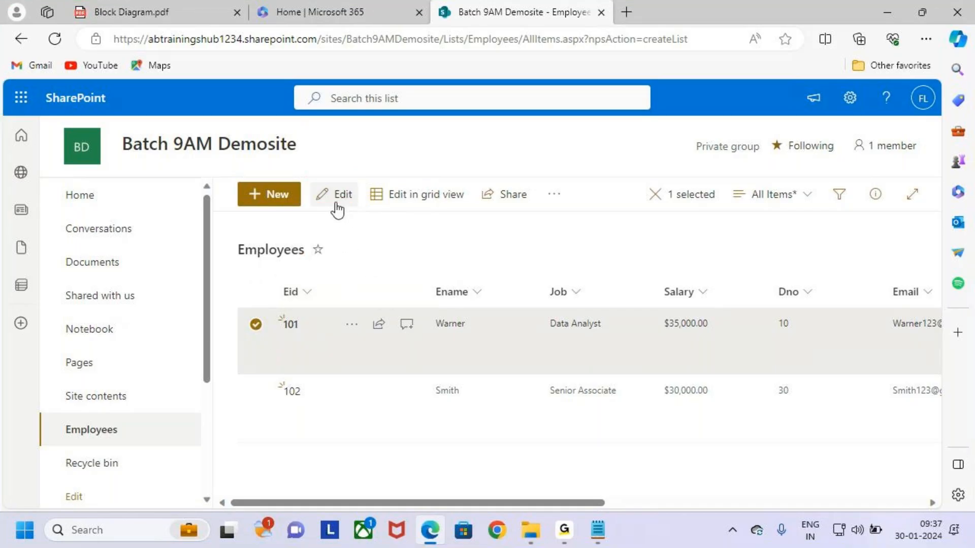
Edit item 101, change its Dno to 20, and save
click(343, 198)
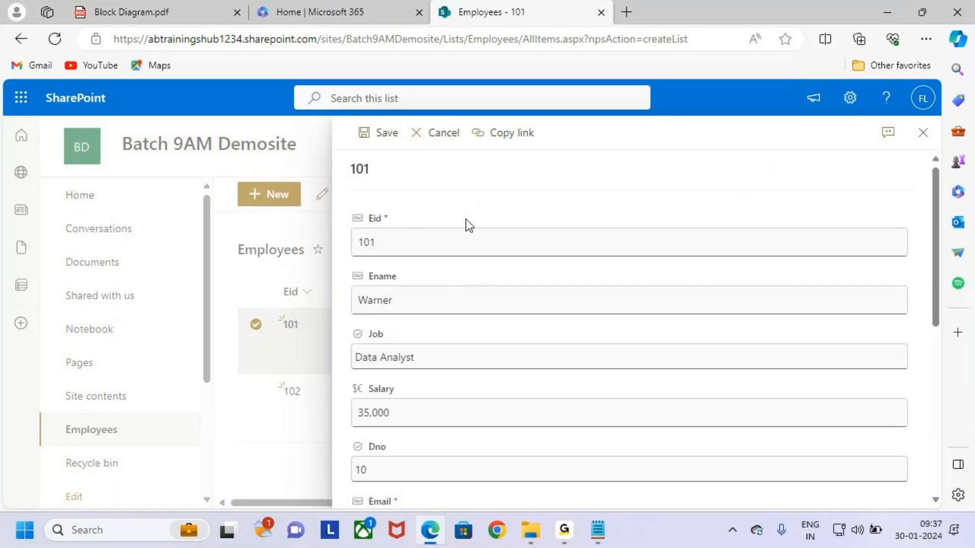
key(ctrl+2)
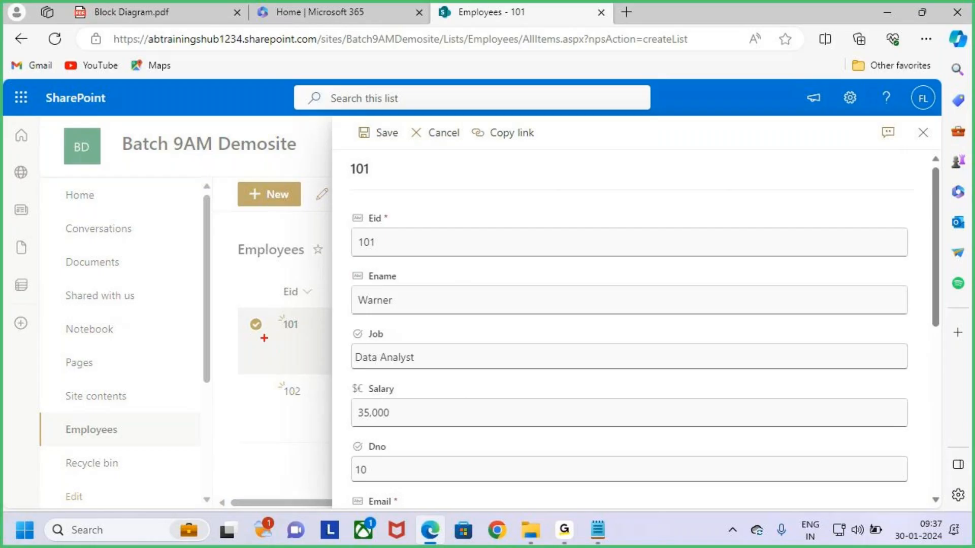
drag(362, 275, 376, 271)
drag(358, 311, 386, 309)
drag(365, 368, 421, 366)
key(Escape)
scroll(474, 392, down, 3)
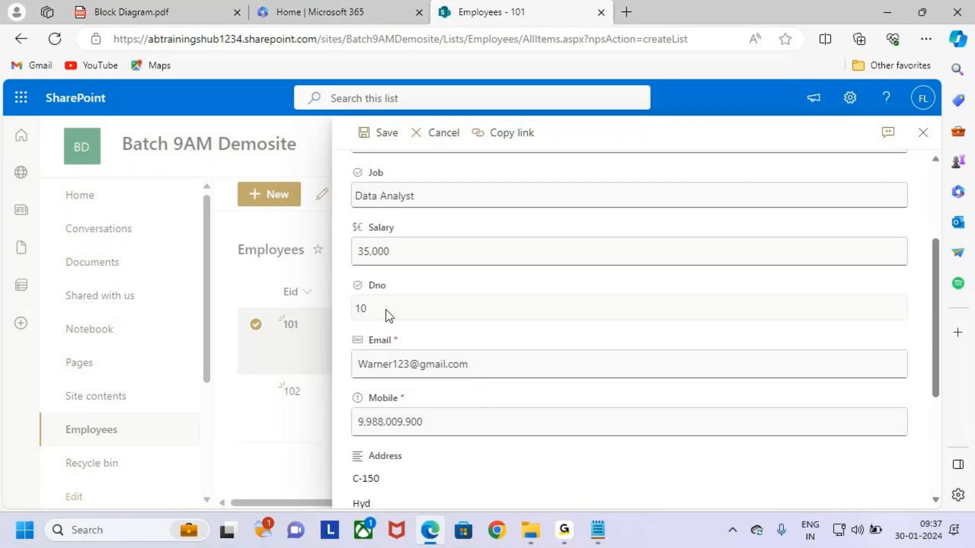
click(389, 312)
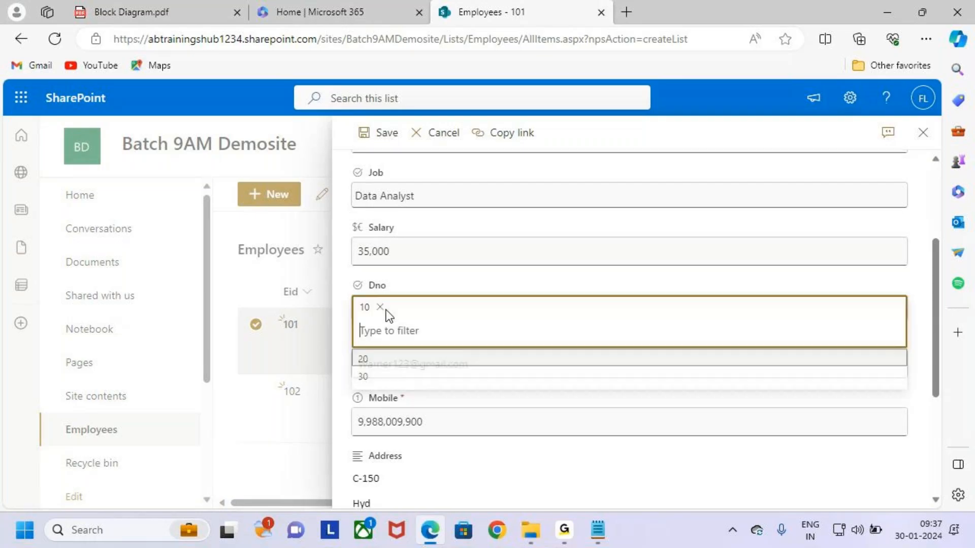
click(413, 375)
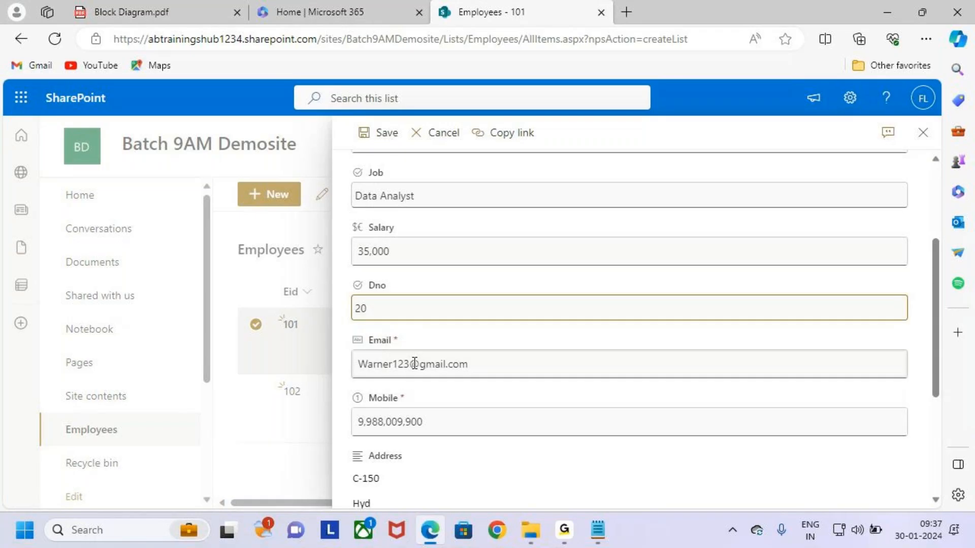
scroll(508, 350, up, 3)
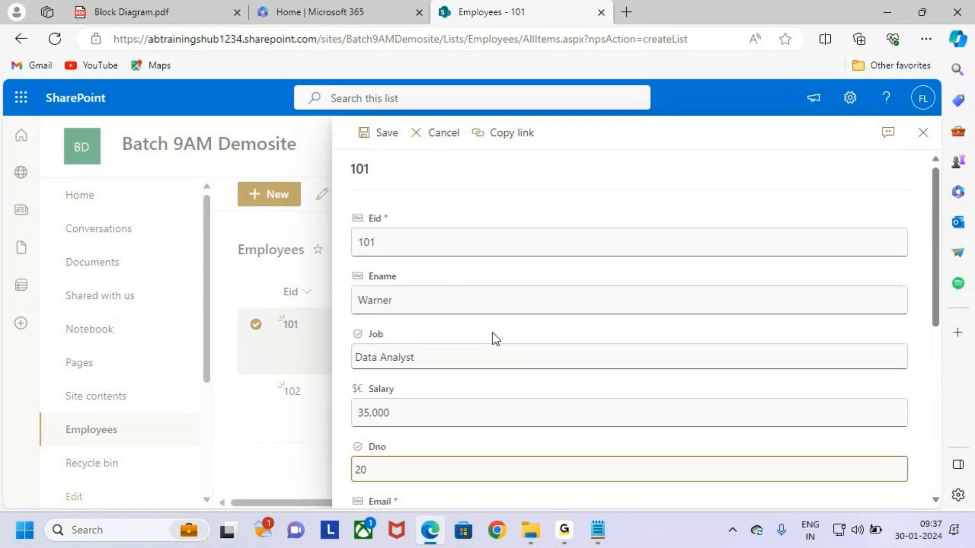
click(376, 135)
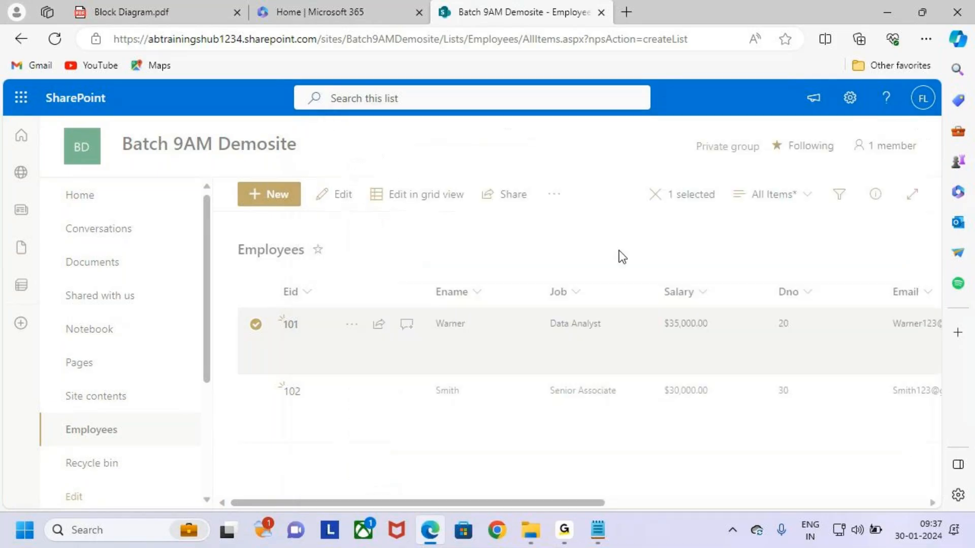
Annotate the saved result, clear the selection, then reselect item 101
key(ctrl+2)
drag(765, 309, 818, 350)
mouse_move(791, 234)
mouse_down()
mouse_move(792, 257)
mouse_move(801, 237)
mouse_up()
drag(814, 320, 866, 272)
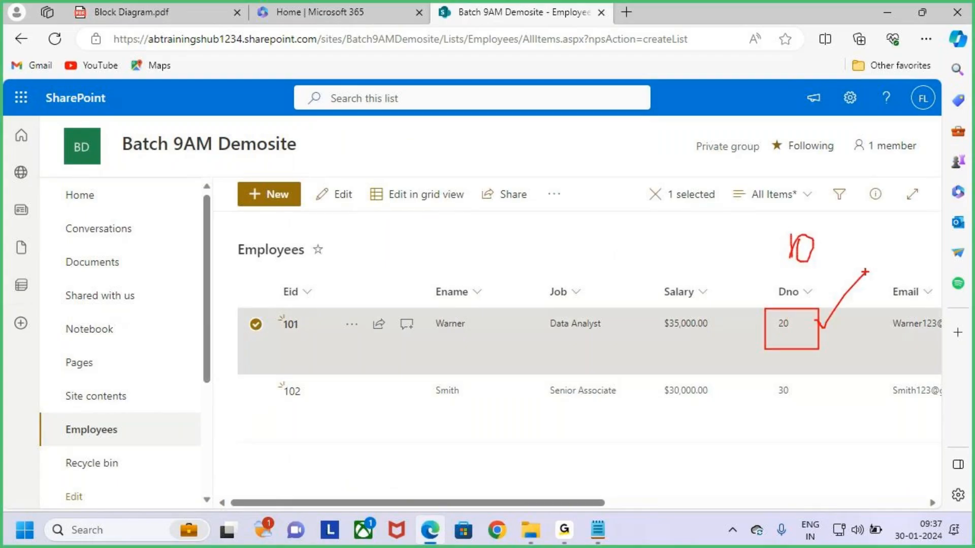
key(Escape)
click(486, 243)
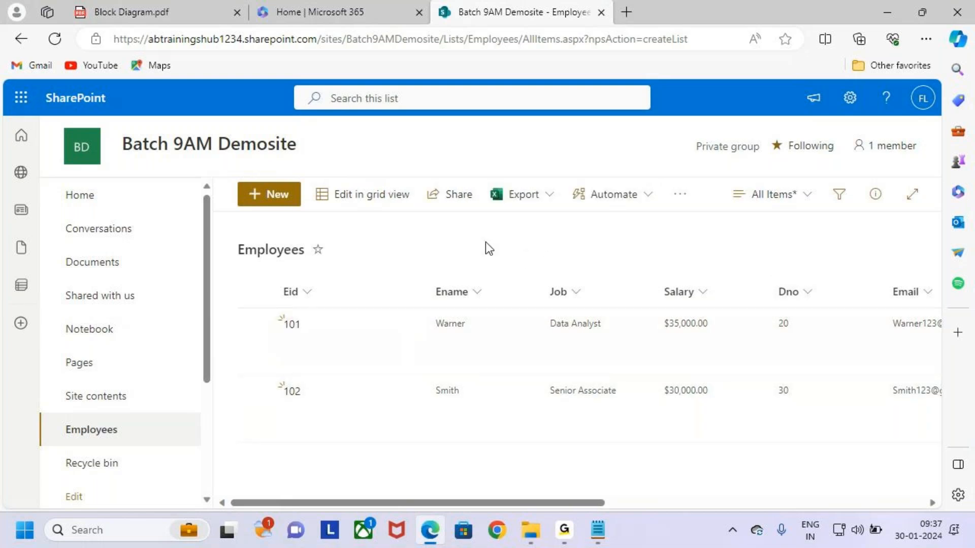
key(ctrl+2)
drag(317, 177, 426, 208)
key(Escape)
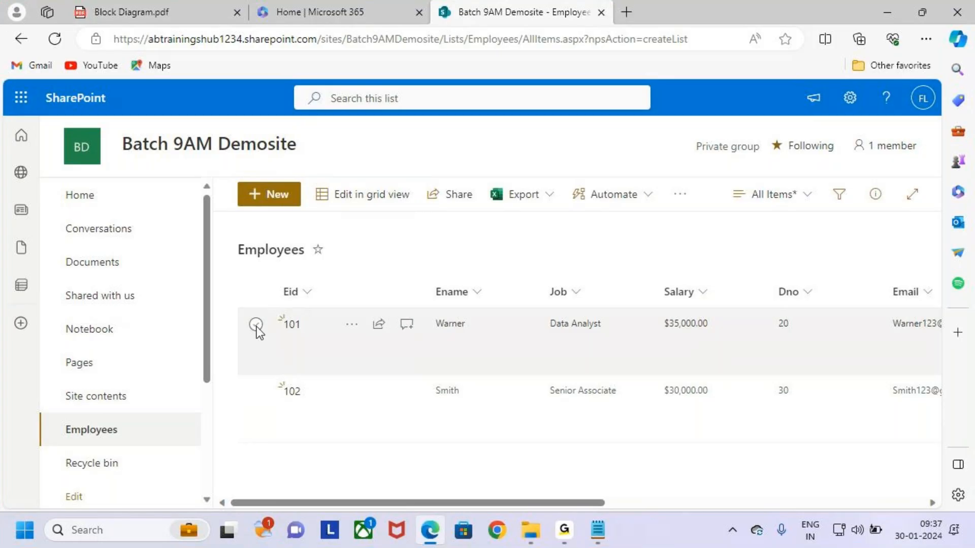
click(255, 324)
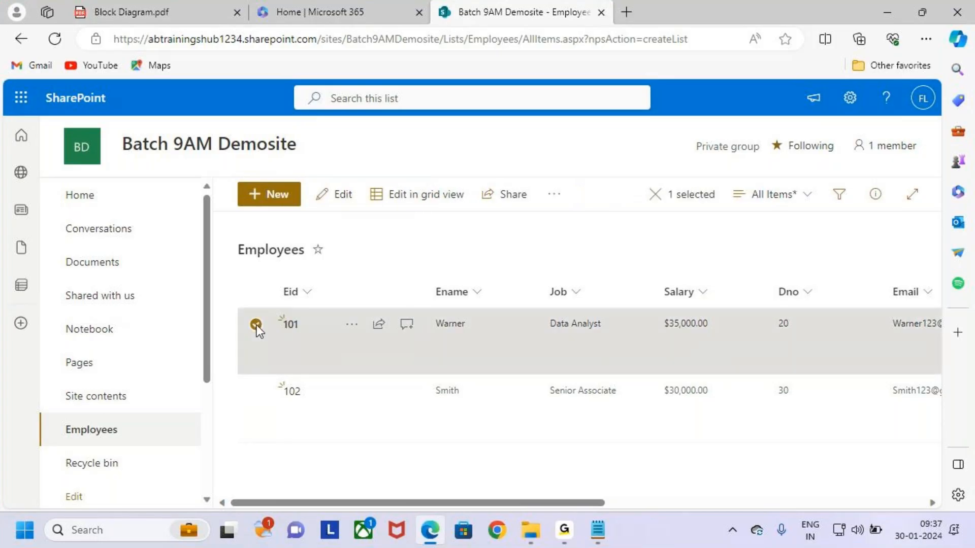
Reopen item 101's edit form and close it without changes
key(ctrl+2)
drag(311, 177, 366, 224)
drag(337, 197, 392, 147)
key(Escape)
click(347, 199)
scroll(446, 354, down, 4)
scroll(460, 355, up, 4)
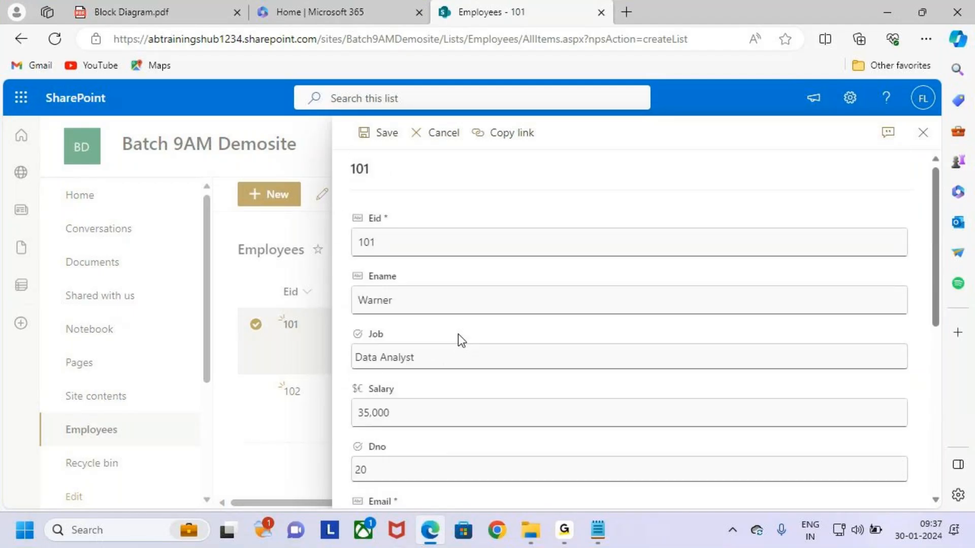
click(923, 133)
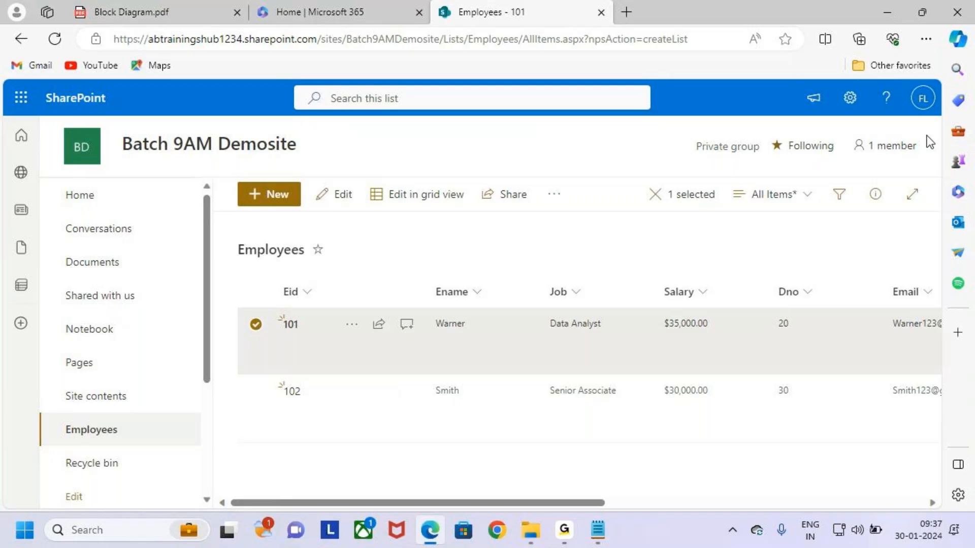
Check the word Delete in the Notepad class notes, then hide the notes
click(598, 530)
double_click(182, 429)
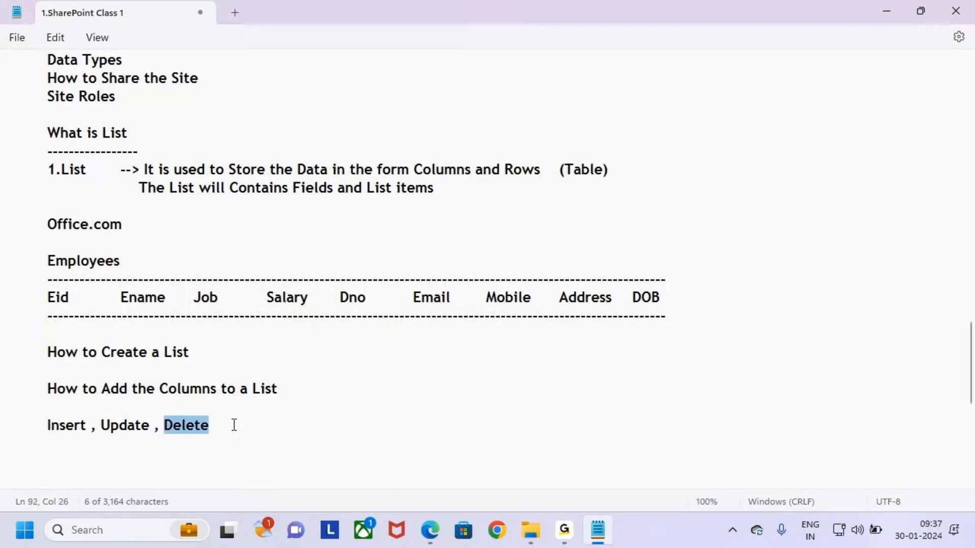
click(235, 425)
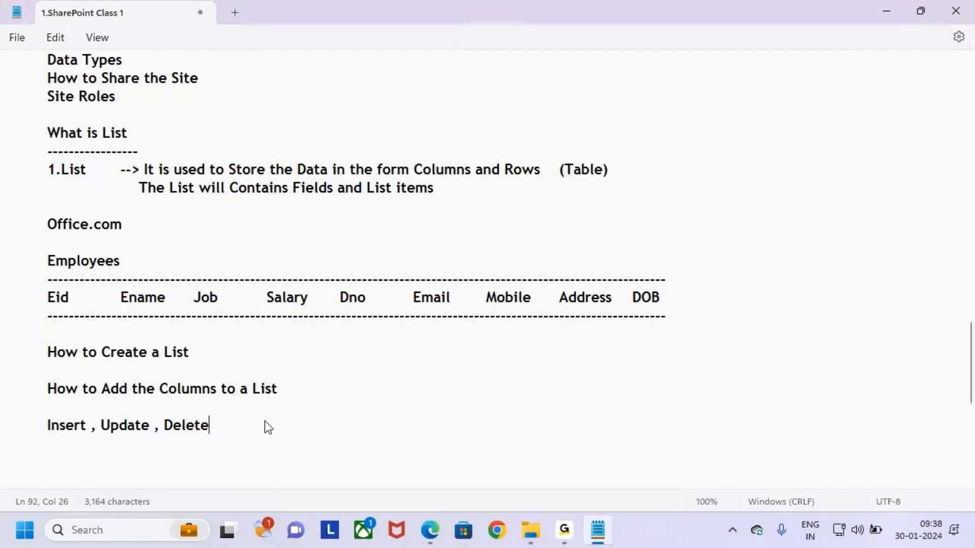
click(891, 12)
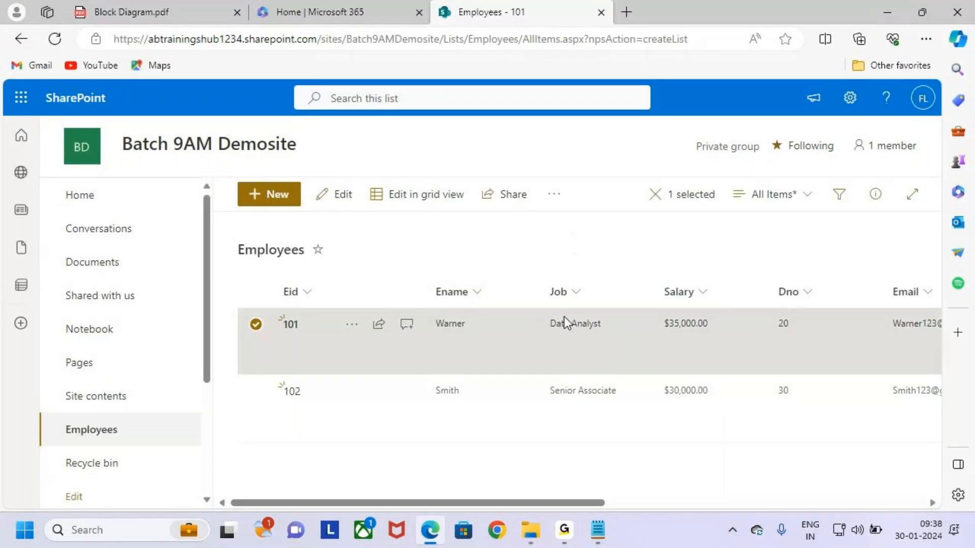
Select only item 102 and delete it, confirming it goes to the recycle bin
click(257, 327)
click(256, 392)
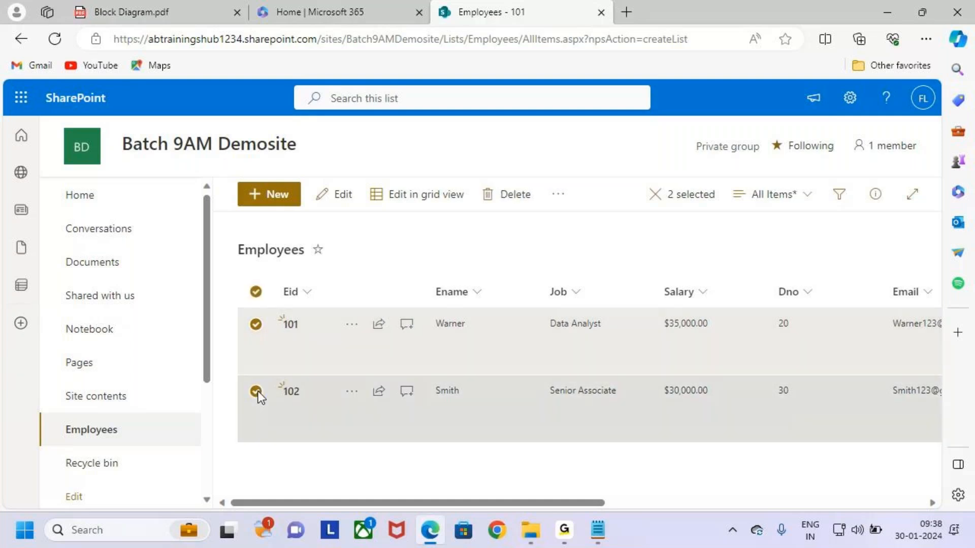
click(255, 322)
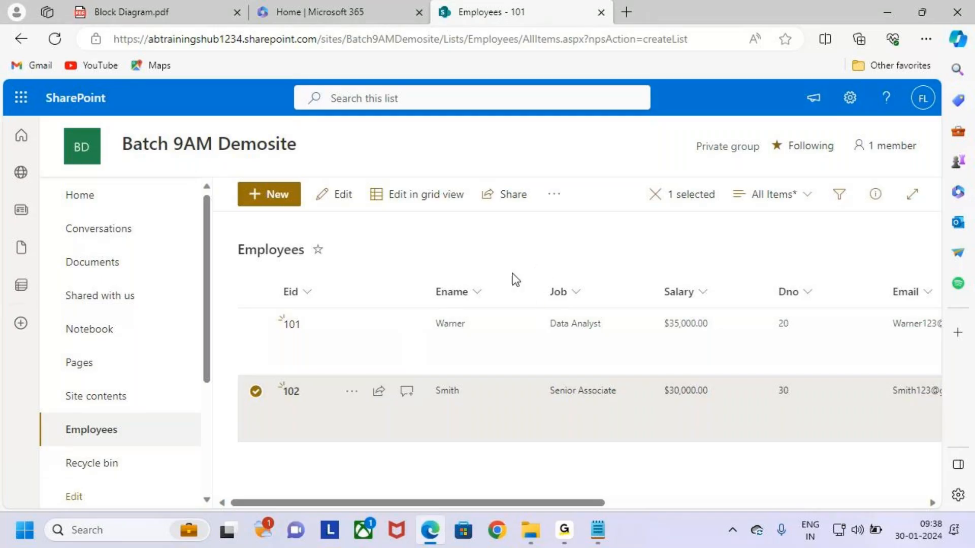
click(556, 197)
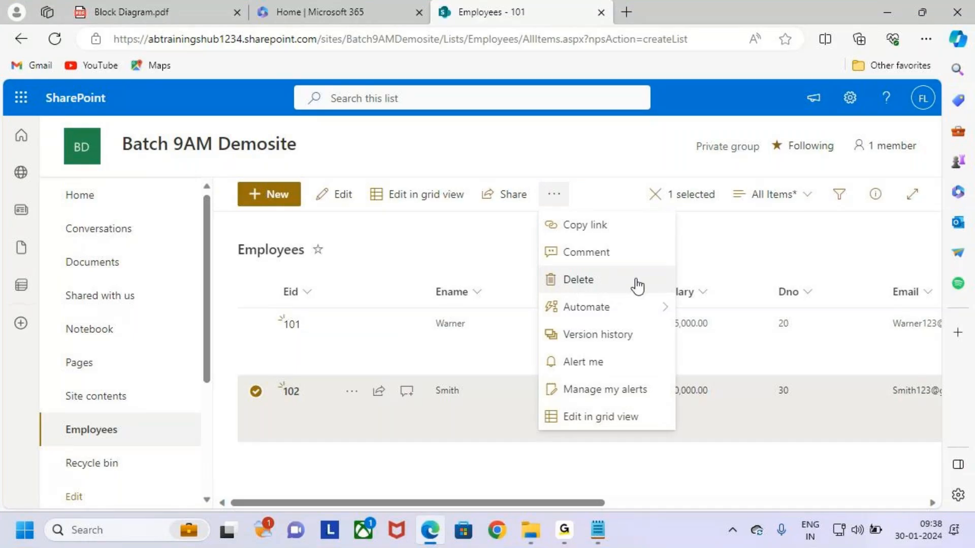
drag(547, 267, 651, 291)
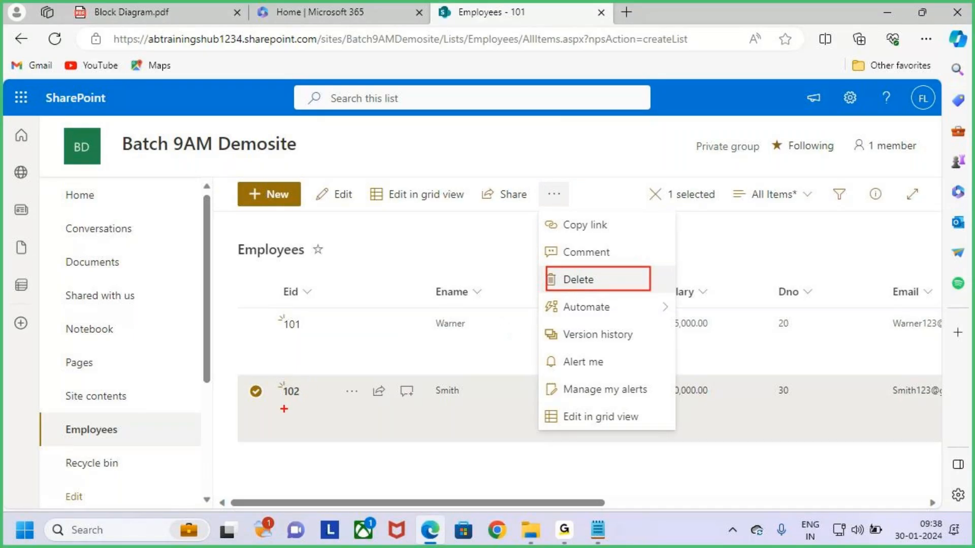
drag(247, 401, 290, 369)
key(Escape)
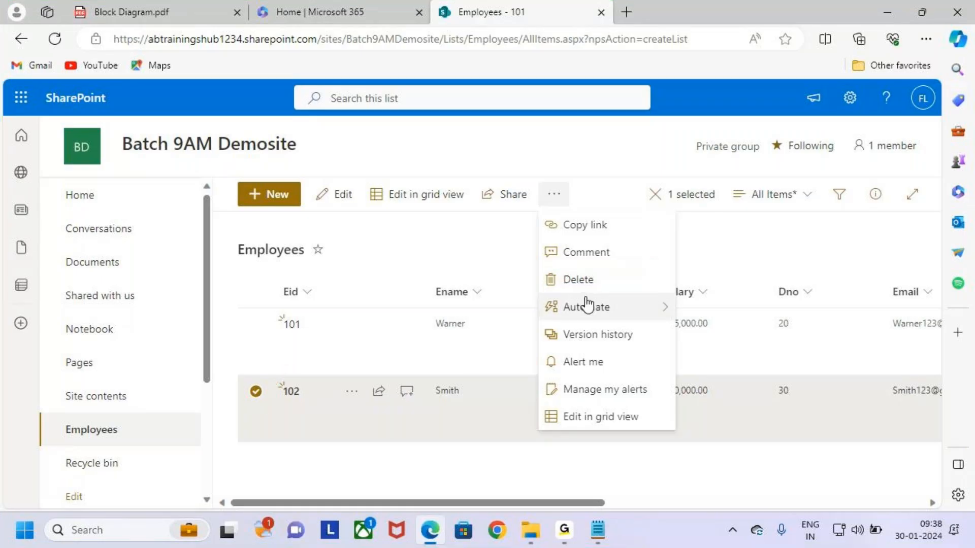
click(613, 287)
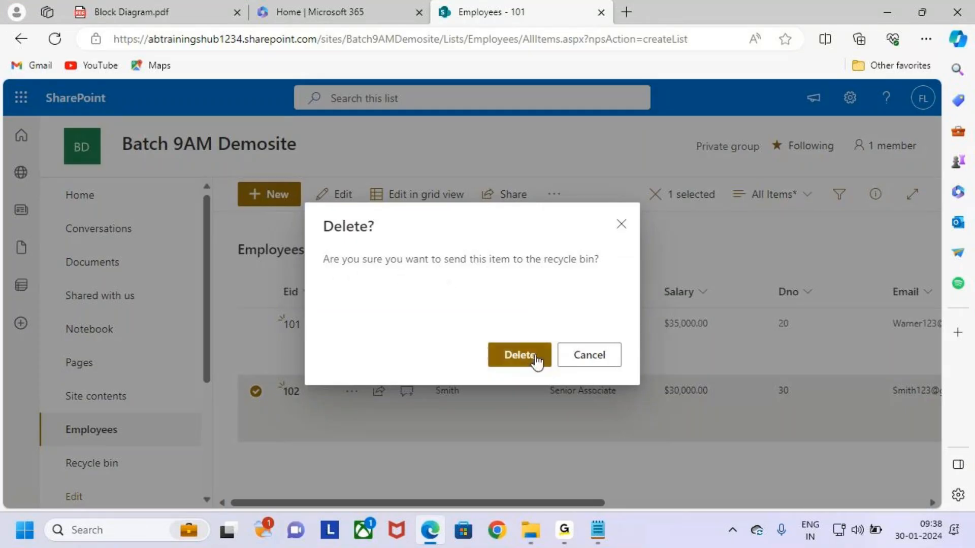
click(534, 356)
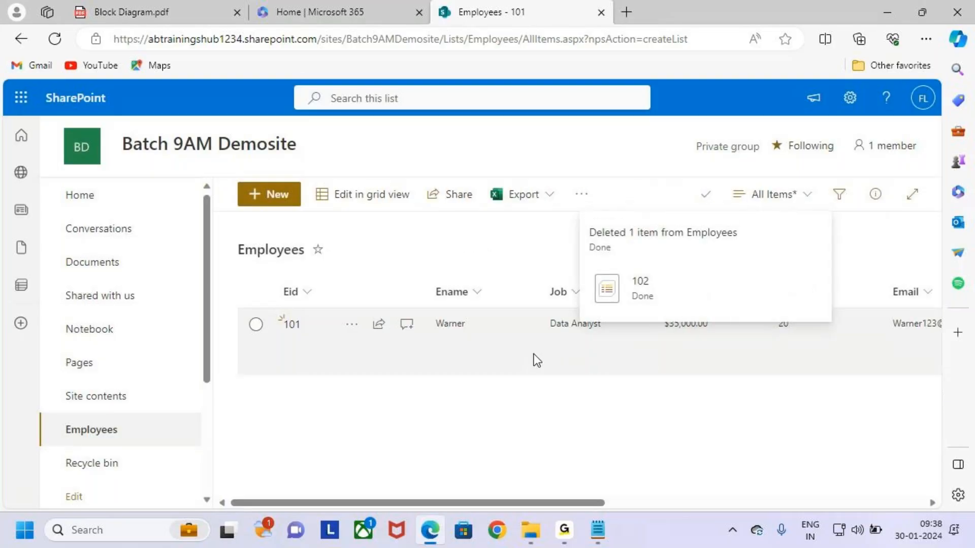
Select the remaining row 101, dismiss its actions menu without deleting, and minimize the browser
key(ctrl+2)
drag(284, 357, 364, 357)
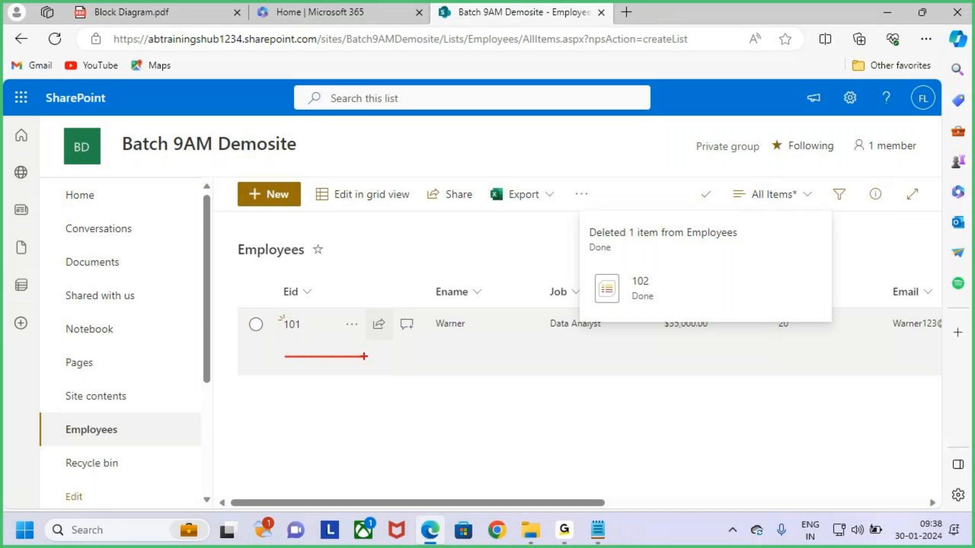
click(259, 325)
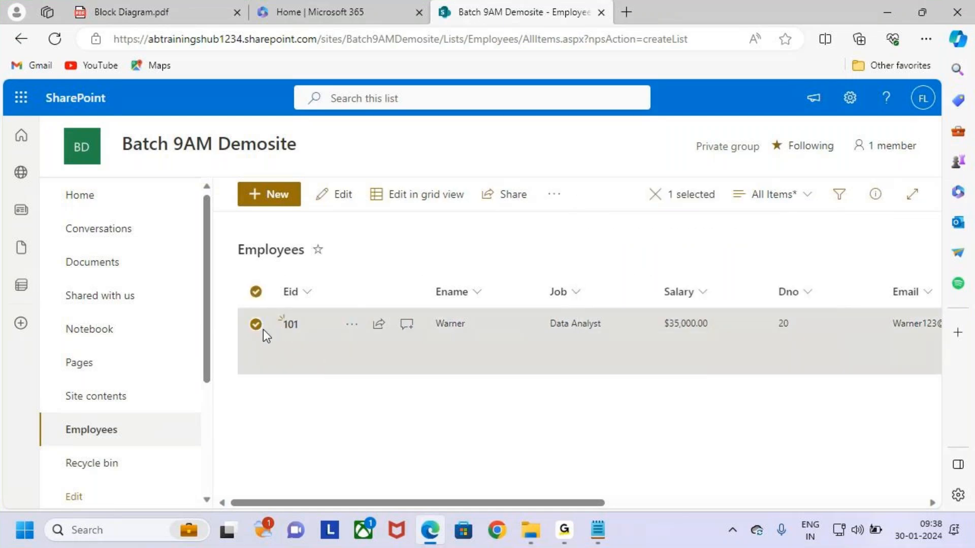
click(554, 193)
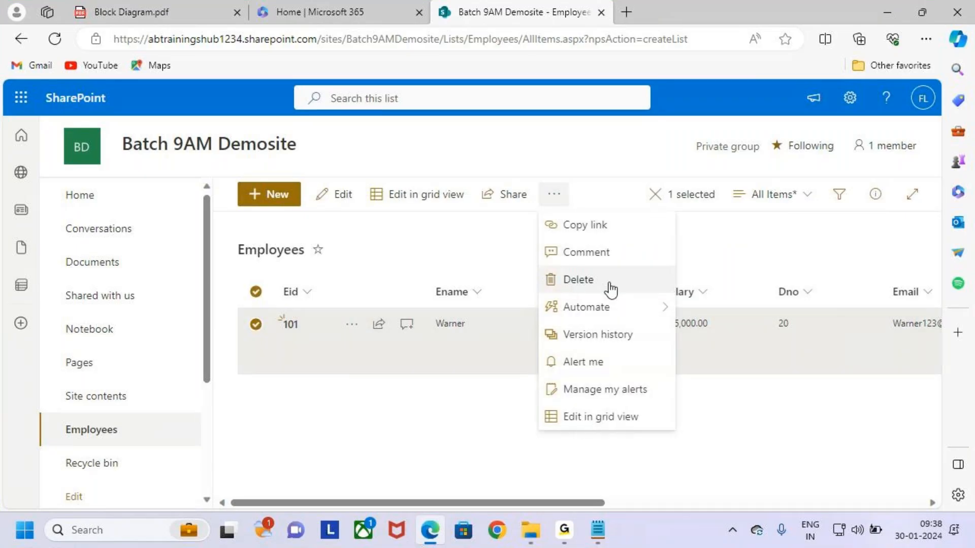
click(728, 244)
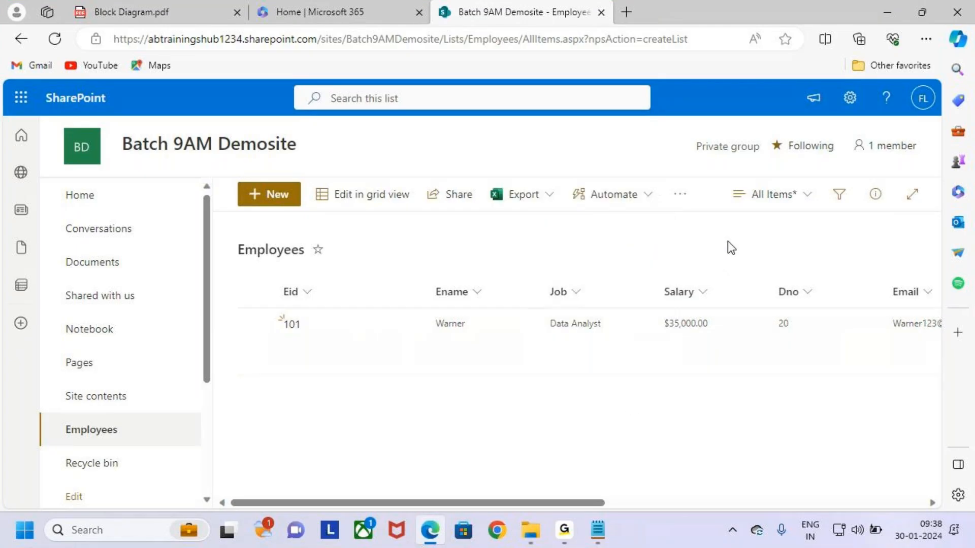
click(888, 10)
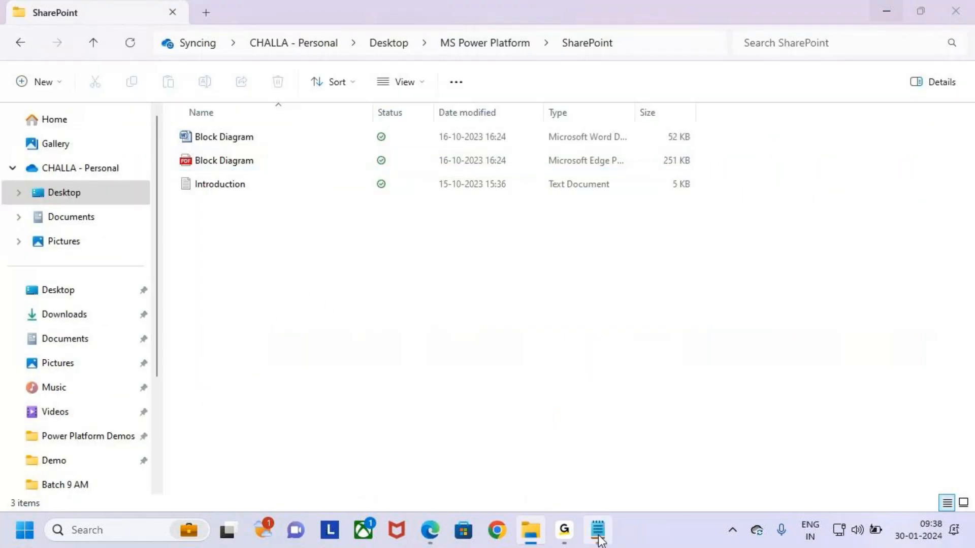
In the Notepad notes, add the heading 'How to Reorder the Columns in the List' below Delete, underlined with dashes
click(598, 530)
drag(41, 429, 205, 440)
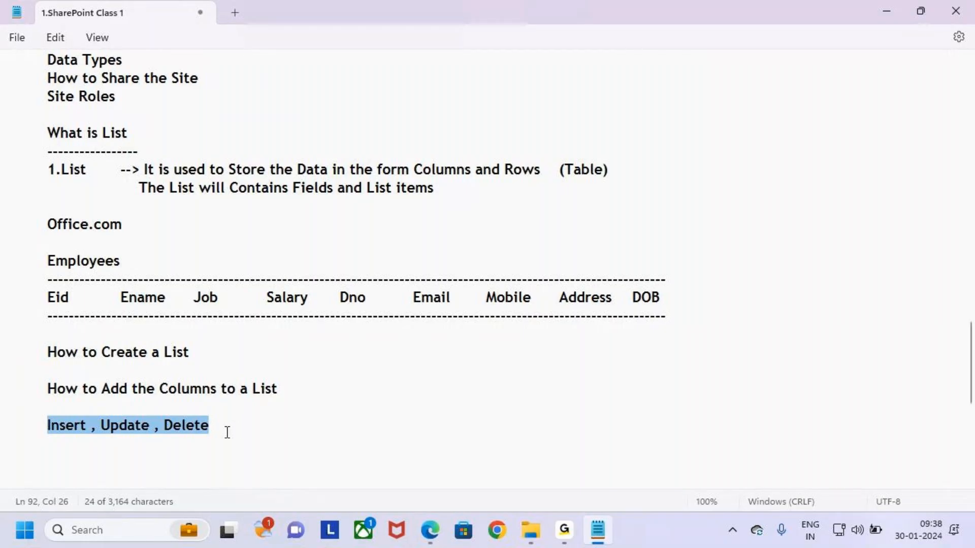
click(223, 422)
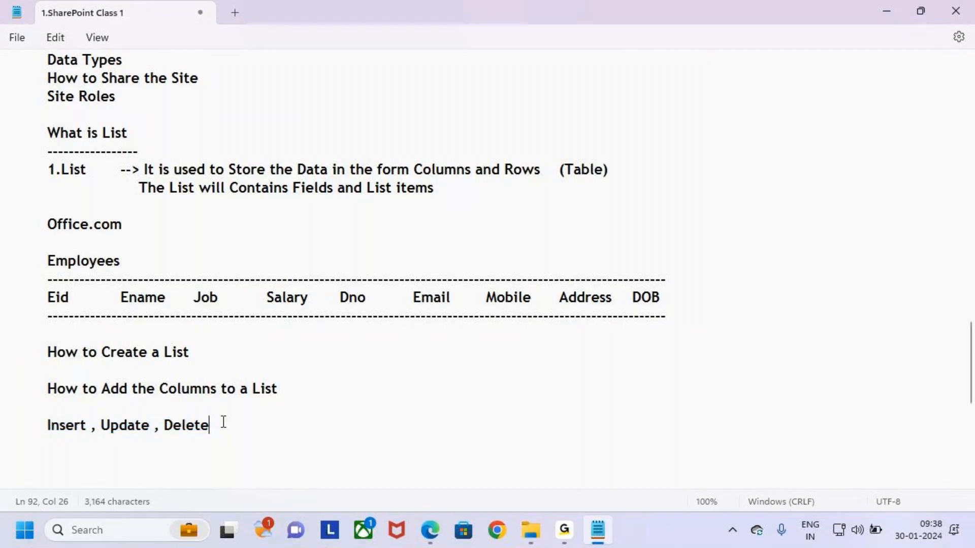
key(Return)
key(Return)
key(Tab)
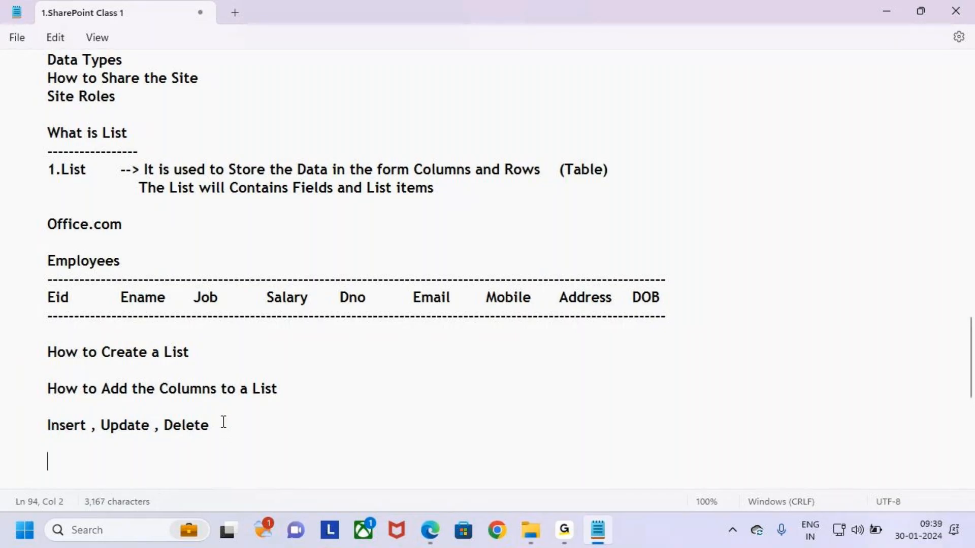
text(How to Reorder the )
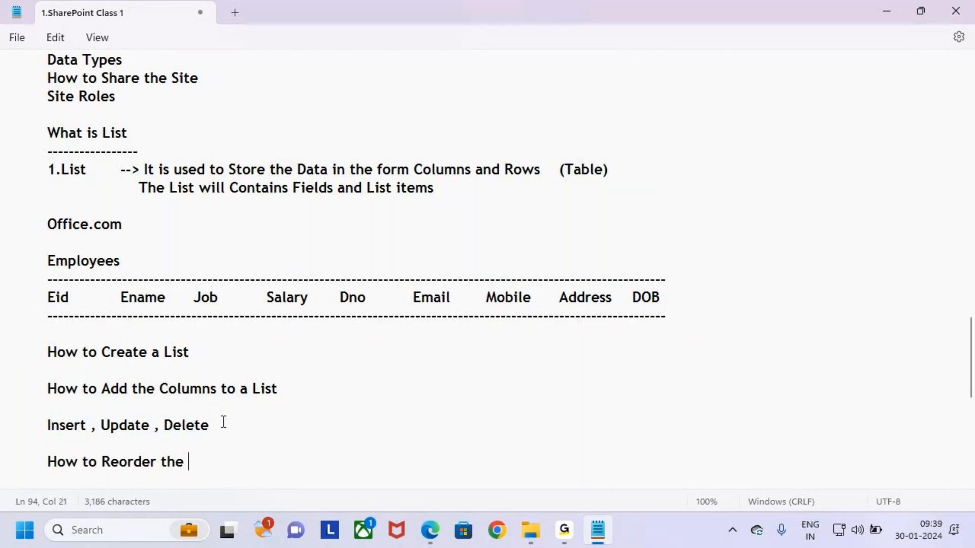
text(Columns in the Llist)
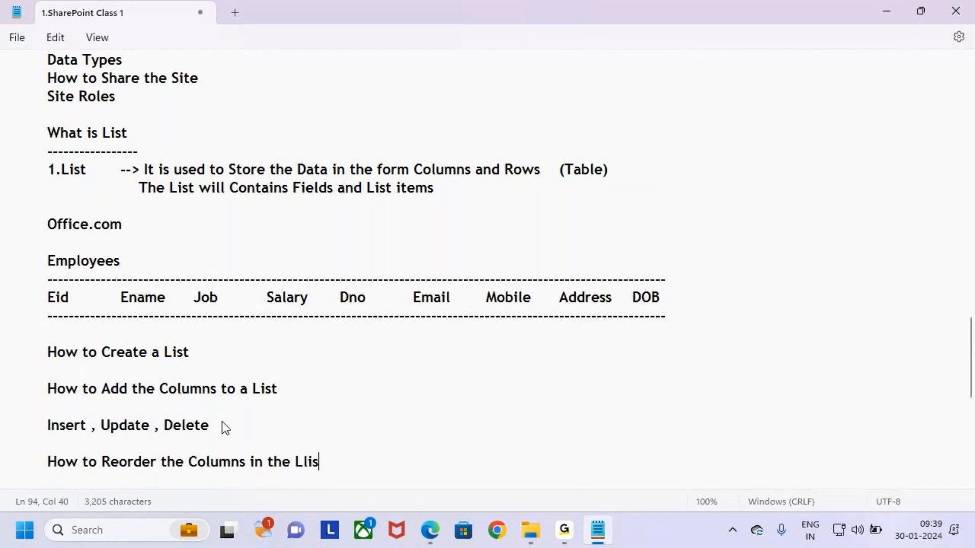
key(BackSpace)
key(BackSpace)
key(BackSpace)
key(BackSpace)
key(BackSpace)
key(BackSpace)
text(List)
key(Return)
text(-----------------------------------------------------)
key(Return)
key(Tab)
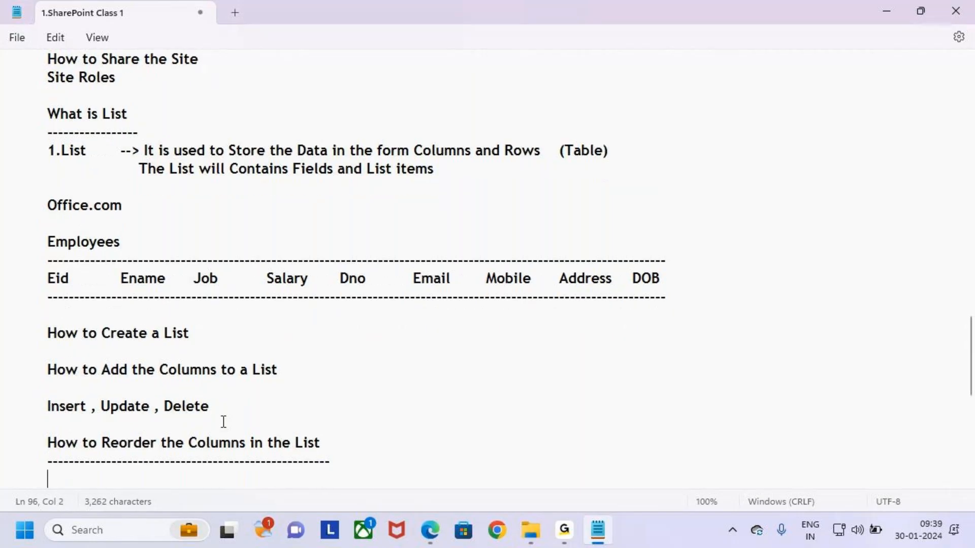
Add the lines 'List' and 'Form' beneath the dashed underline
scroll(246, 360, down, 2)
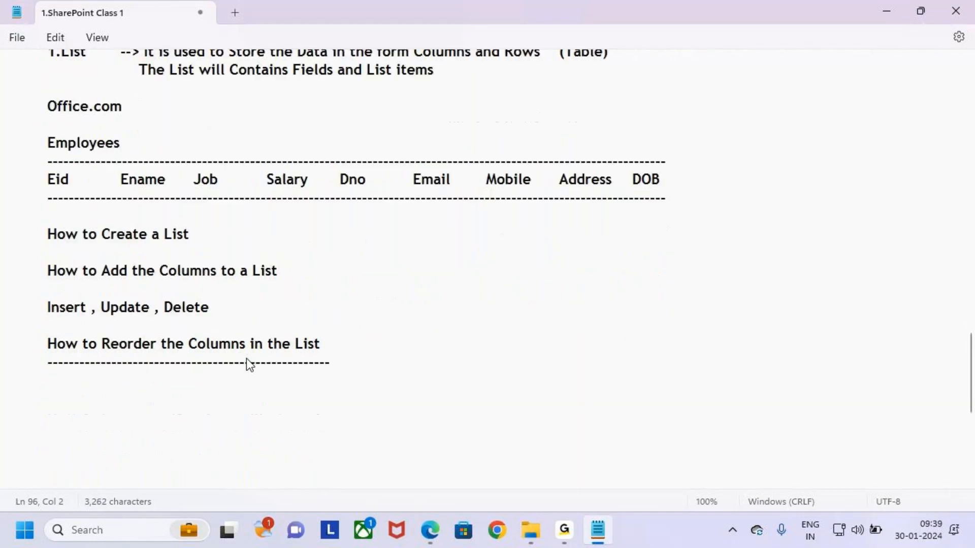
text(List)
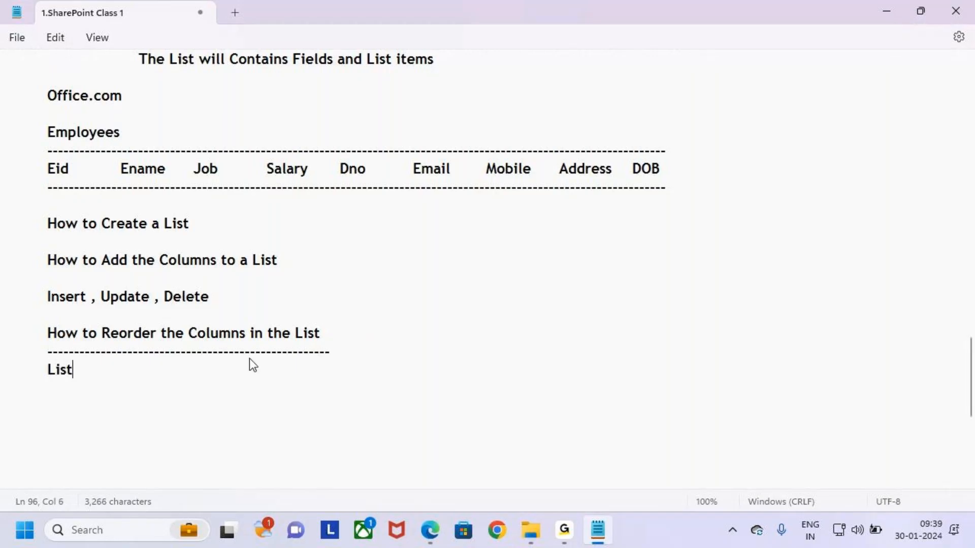
key(Return)
text(Form)
Highlight the words Columns, List and Form in the notes, then return to SharePoint
double_click(192, 337)
double_click(52, 372)
drag(42, 387, 98, 389)
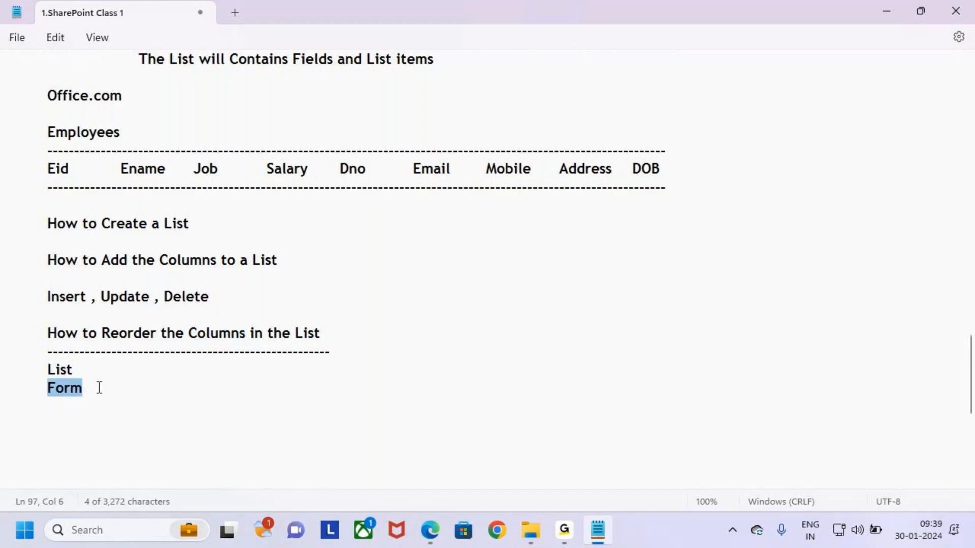
click(151, 386)
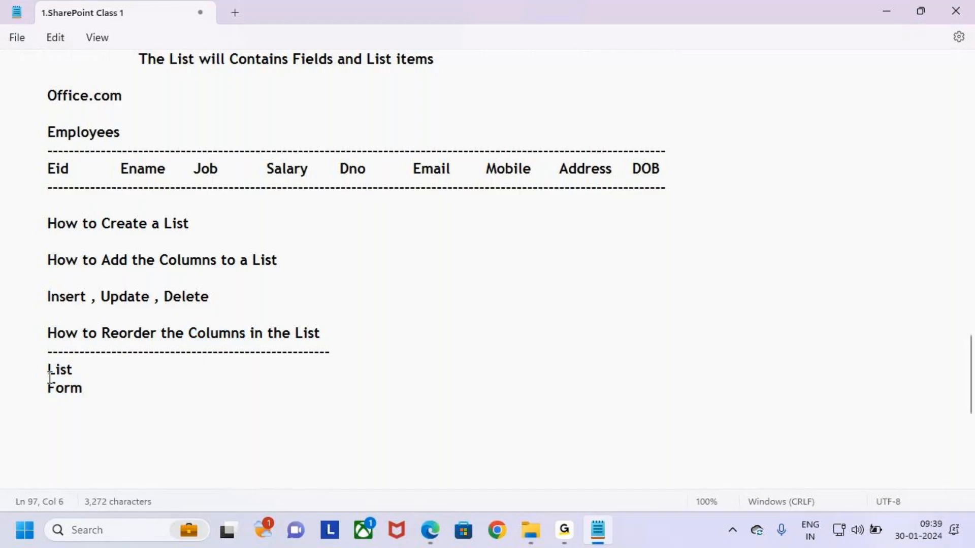
drag(47, 372, 156, 389)
click(157, 390)
click(432, 530)
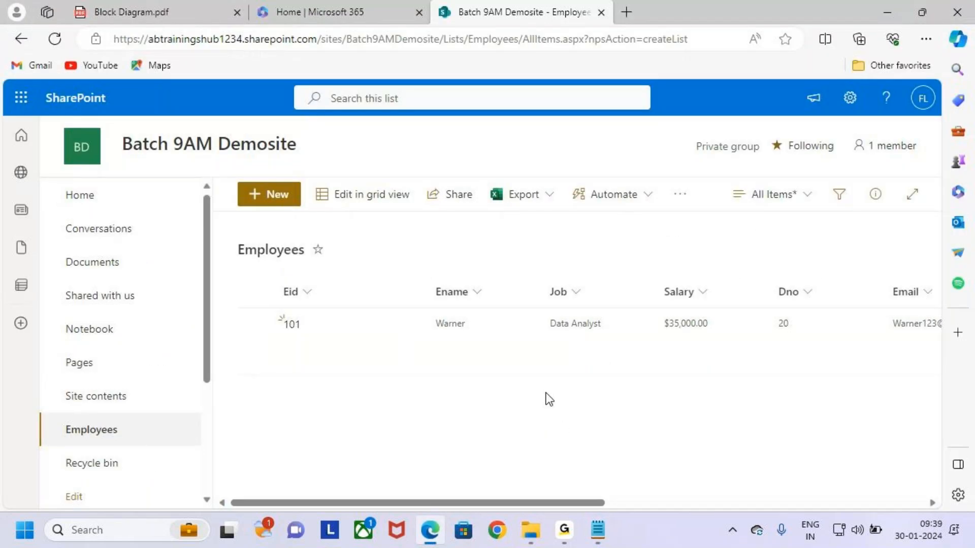
click(604, 523)
drag(102, 333, 239, 336)
click(338, 399)
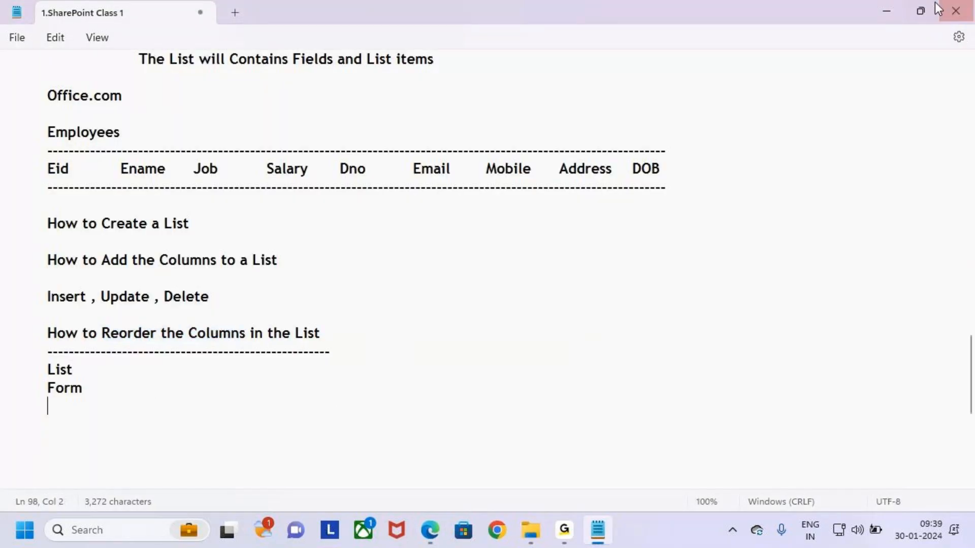
click(883, 11)
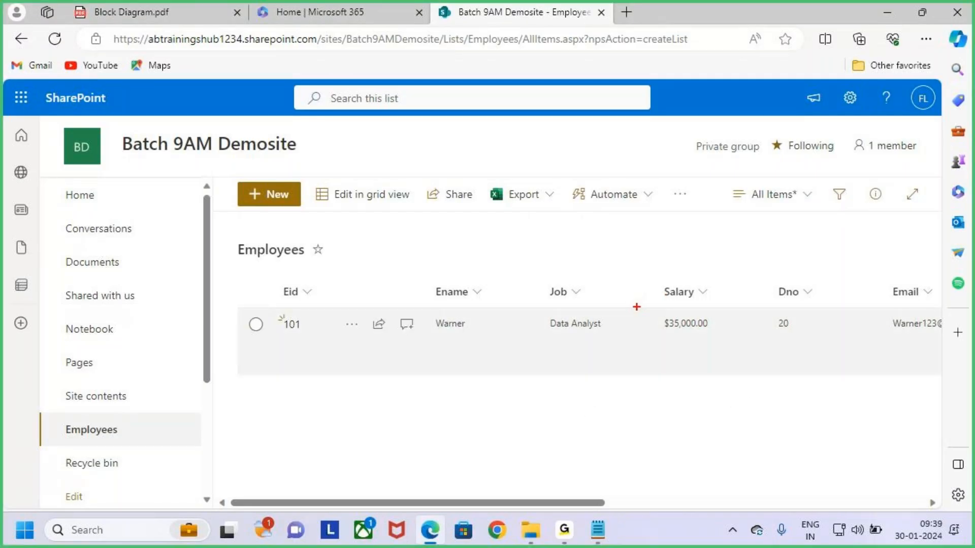
mouse_move(653, 280)
mouse_down()
mouse_move(730, 305)
mouse_move(632, 224)
mouse_move(518, 300)
mouse_move(603, 307)
mouse_move(637, 391)
mouse_move(750, 343)
mouse_up()
drag(730, 354, 793, 360)
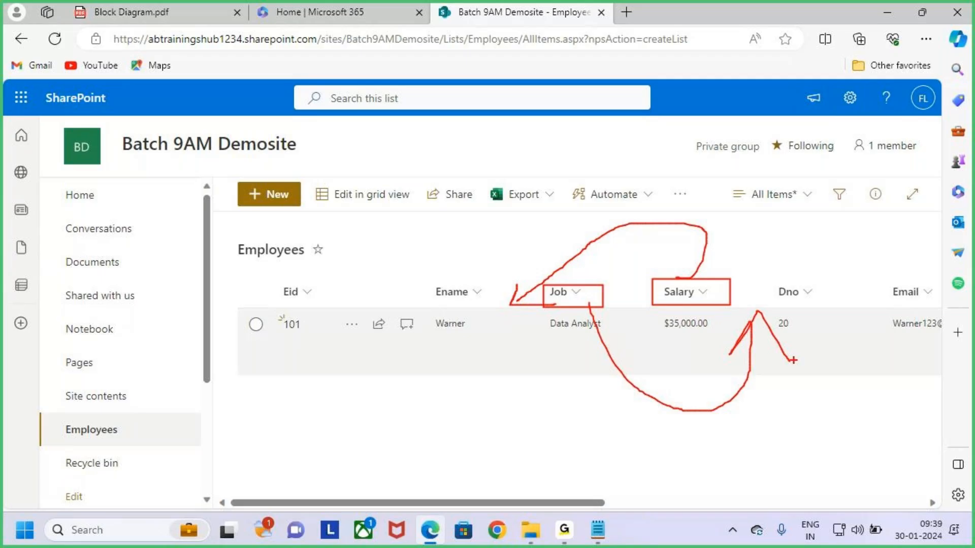
key(Escape)
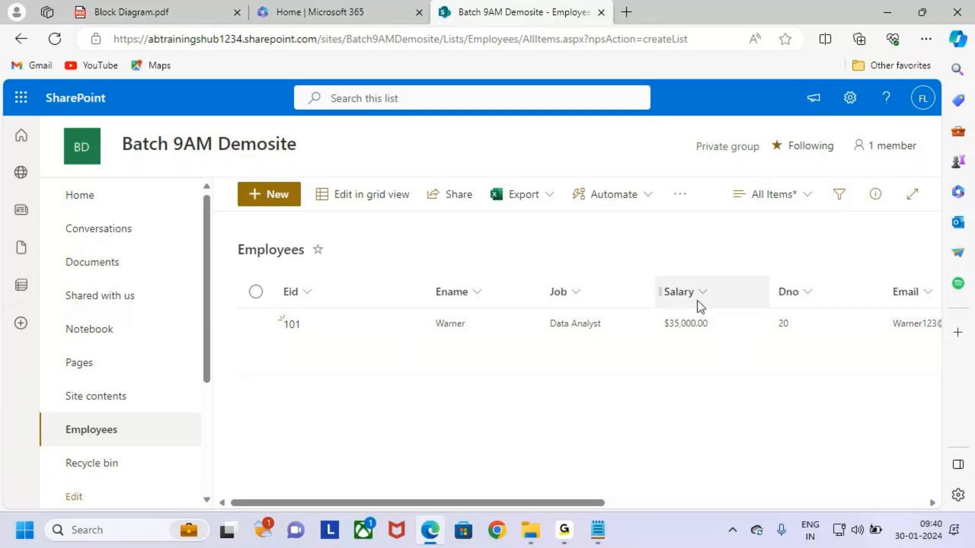
Drag the Salary column ahead of Job and box both headings to show the swap
click(706, 299)
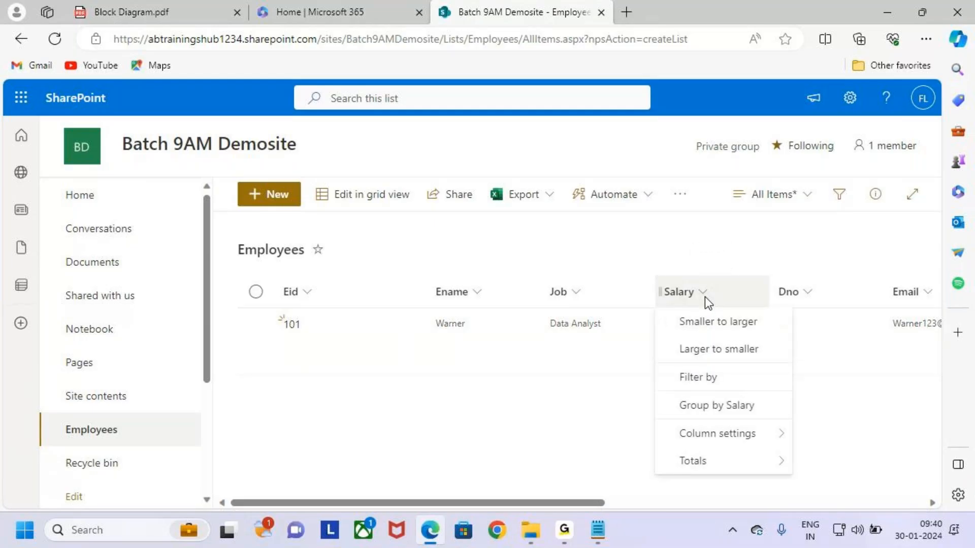
mouse_move(706, 294)
mouse_down()
mouse_move(710, 261)
mouse_move(668, 262)
mouse_move(577, 282)
mouse_move(566, 297)
mouse_up()
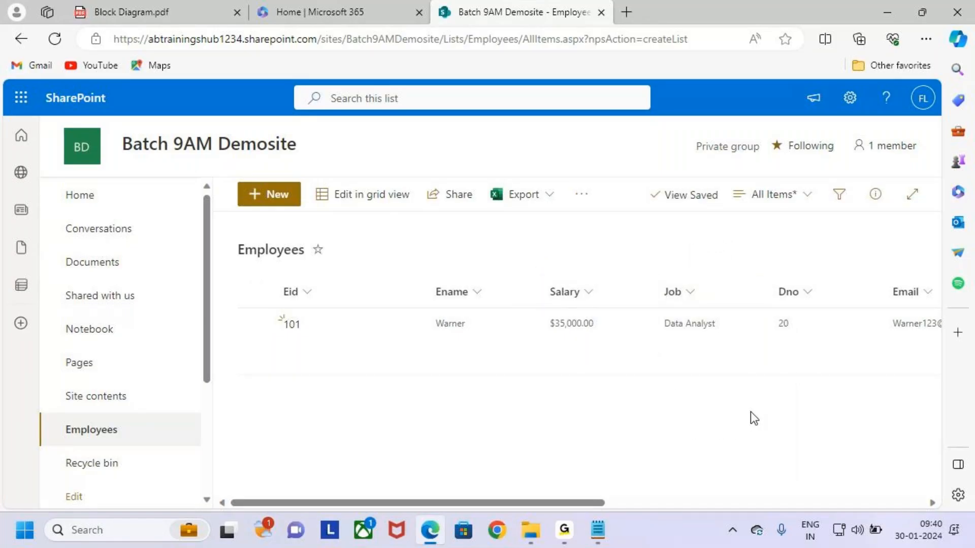
drag(536, 281, 604, 309)
drag(656, 279, 711, 313)
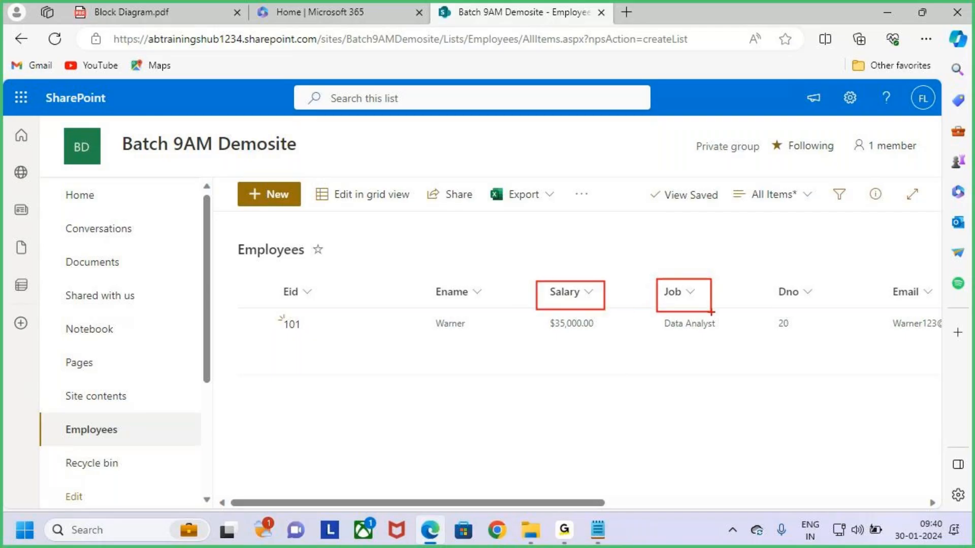
Box the Salary and Job headings again, then drag Salary back to follow Job
key(Escape)
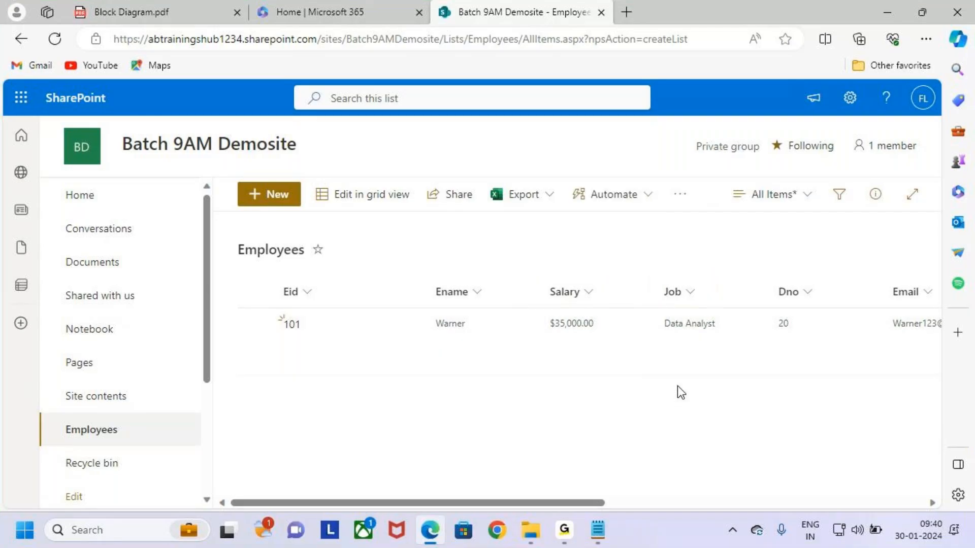
key(ctrl+2)
drag(551, 276, 617, 307)
drag(641, 277, 743, 328)
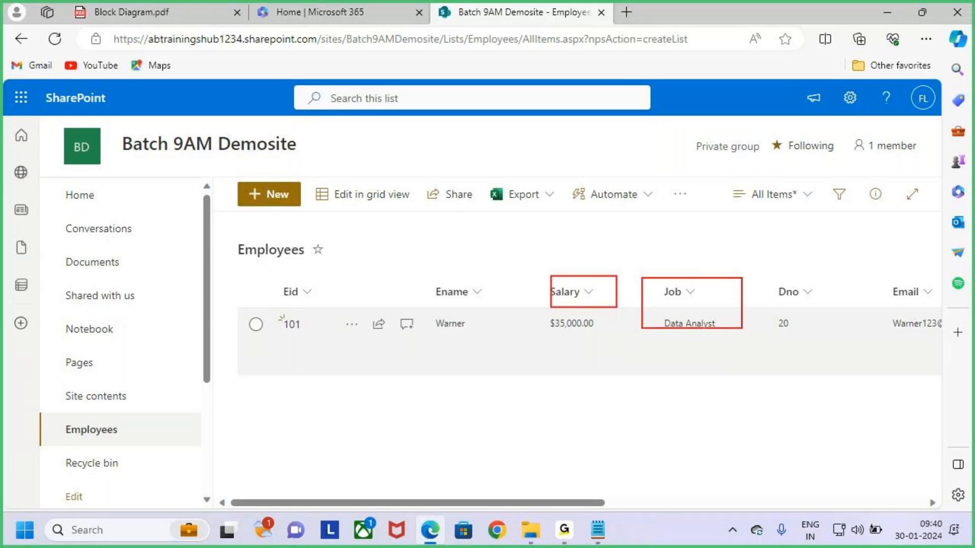
key(Escape)
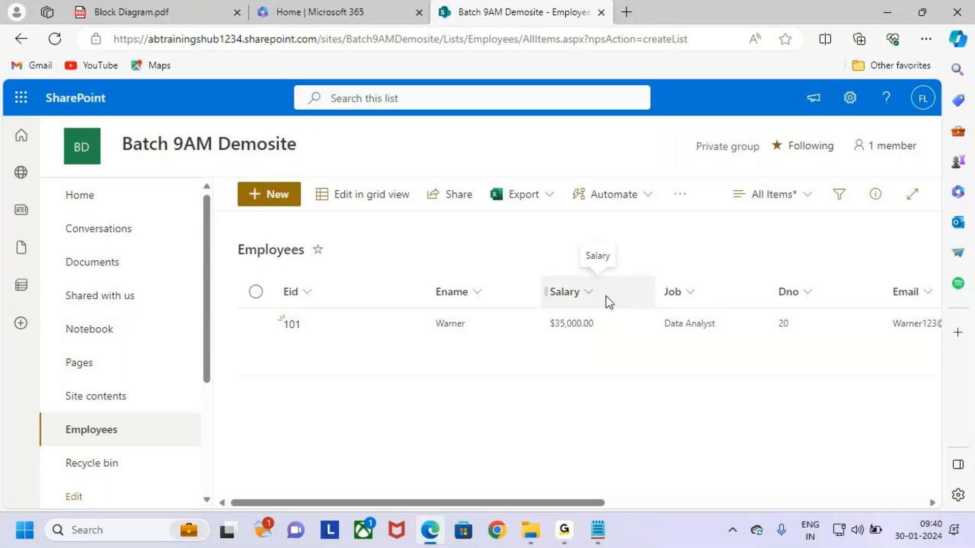
mouse_move(586, 300)
mouse_down()
mouse_move(606, 246)
mouse_move(663, 243)
mouse_move(731, 293)
mouse_up()
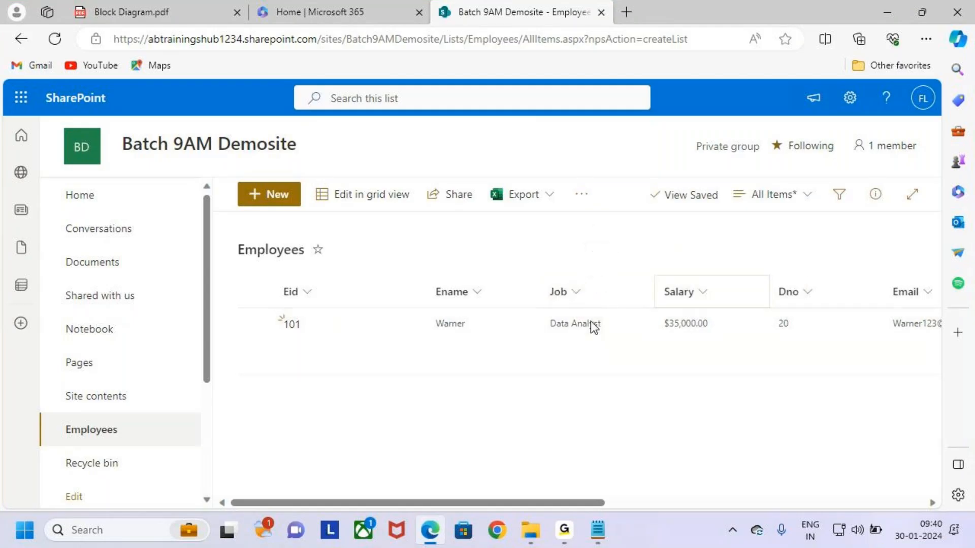
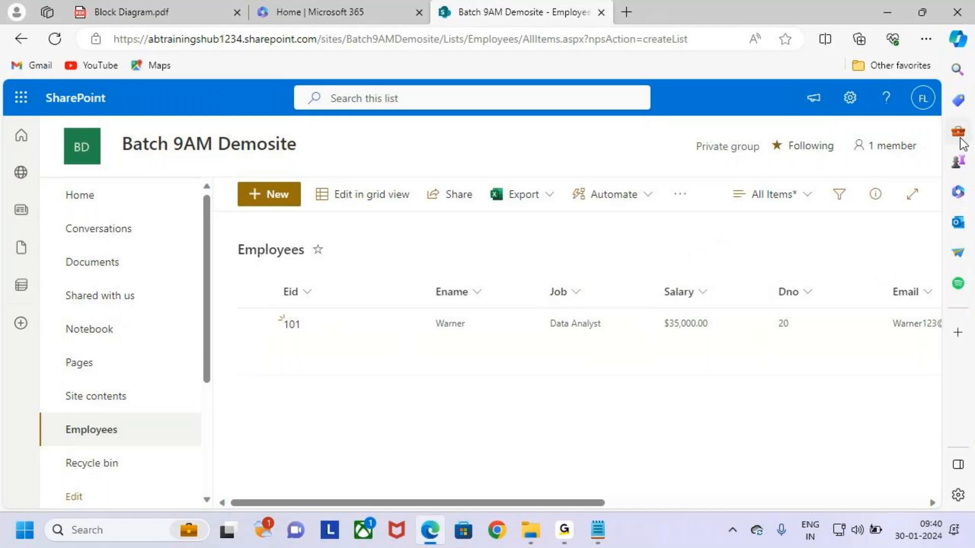
Open List settings for the Employees list and highlight its Views section
click(860, 108)
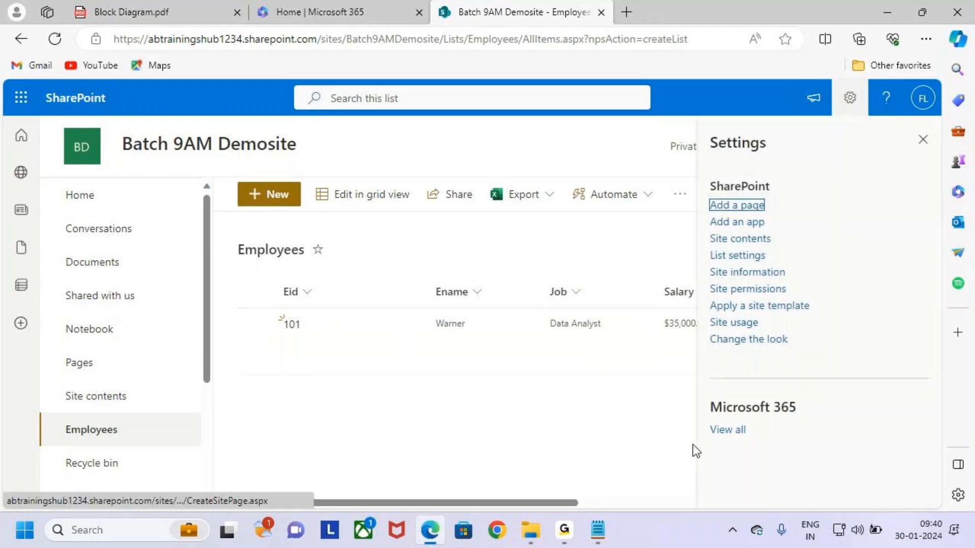
click(758, 259)
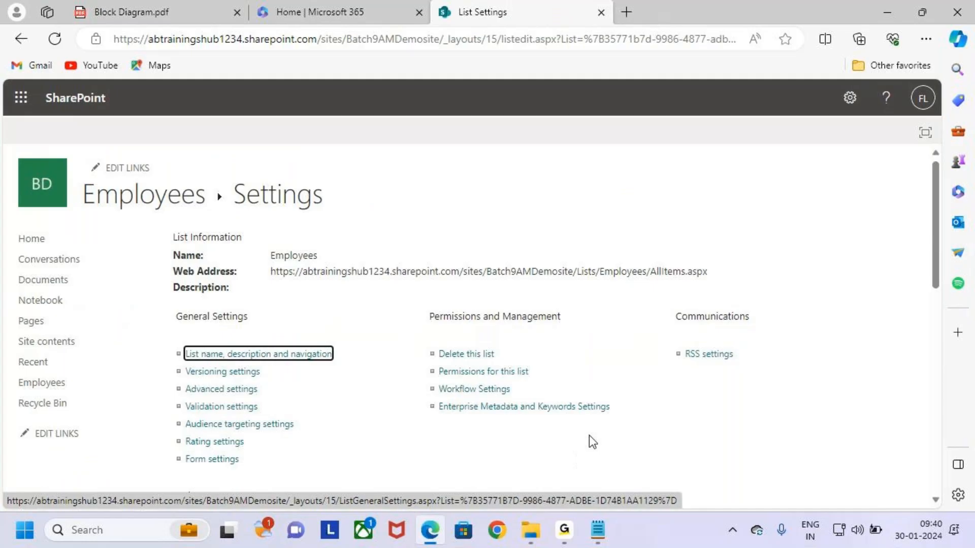
scroll(587, 442, down, 10)
drag(164, 328, 226, 351)
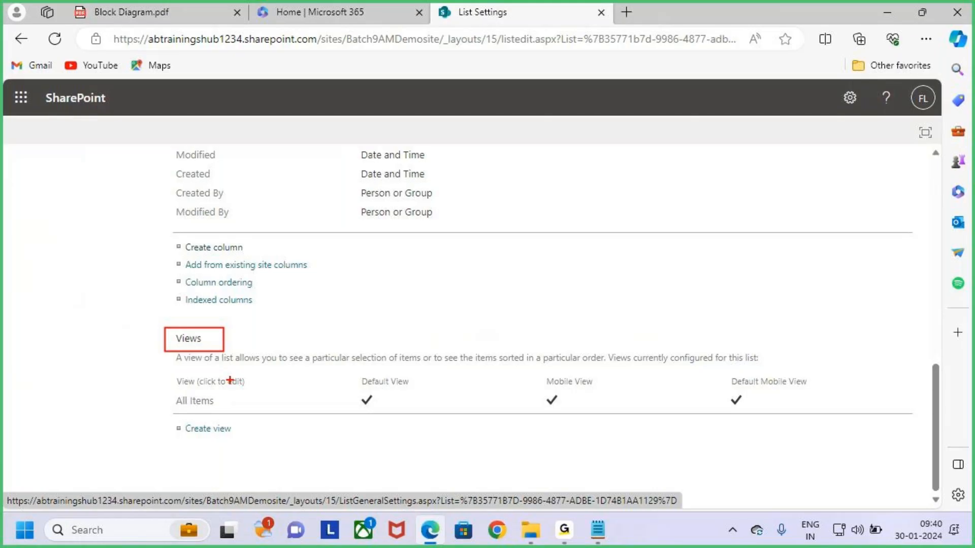
key(Escape)
Open the All Items view and mark the Display and Position from Left settings for Eid, Ename and Job
click(202, 402)
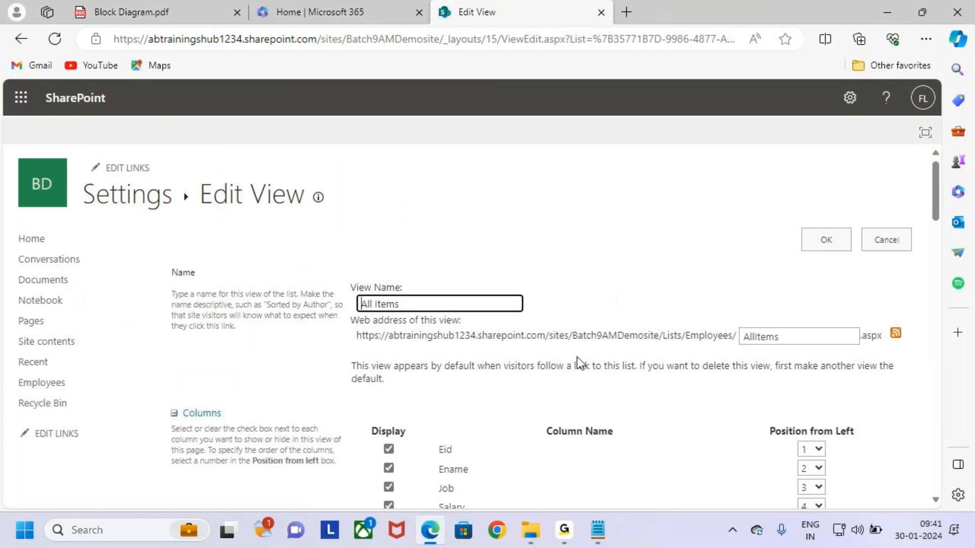
scroll(586, 355, down, 3)
scroll(587, 355, down, 1)
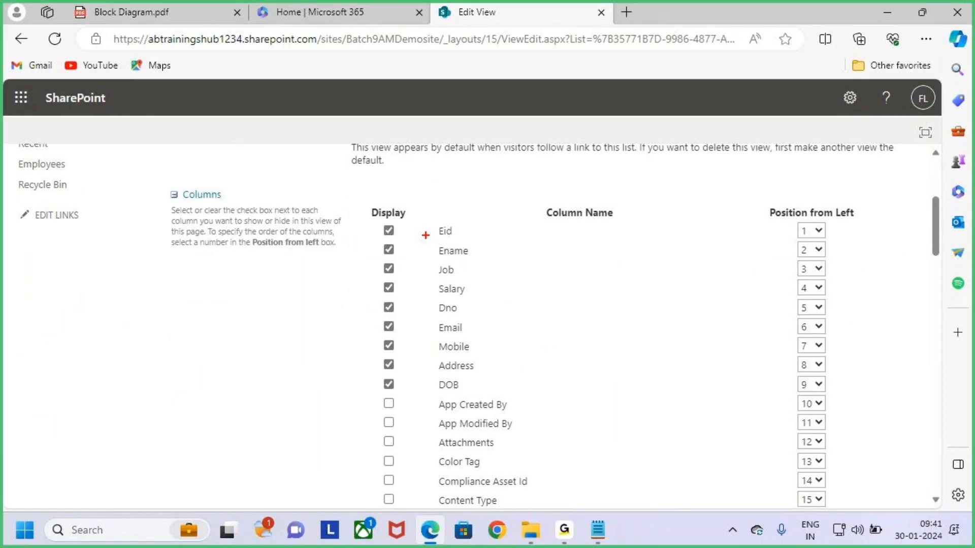
mouse_move(362, 202)
mouse_down()
mouse_move(416, 222)
mouse_move(447, 336)
mouse_move(488, 393)
mouse_up()
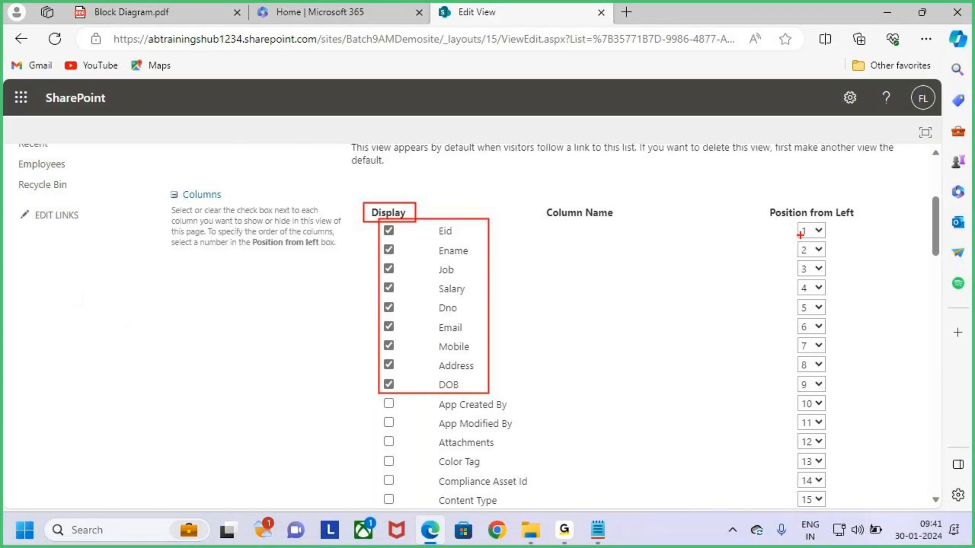
drag(766, 204, 871, 221)
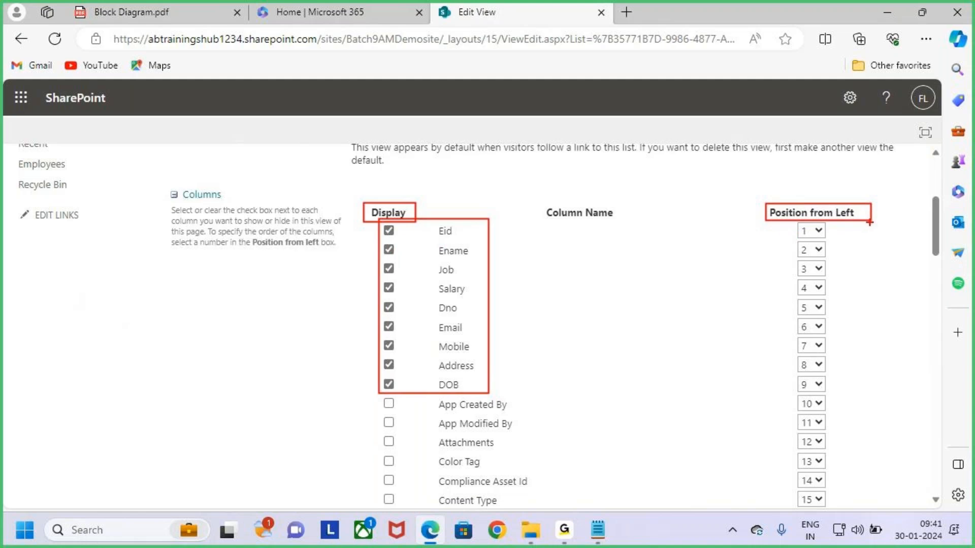
drag(438, 239, 454, 242)
drag(437, 258, 462, 258)
drag(791, 258, 811, 256)
drag(438, 277, 472, 278)
drag(791, 280, 847, 260)
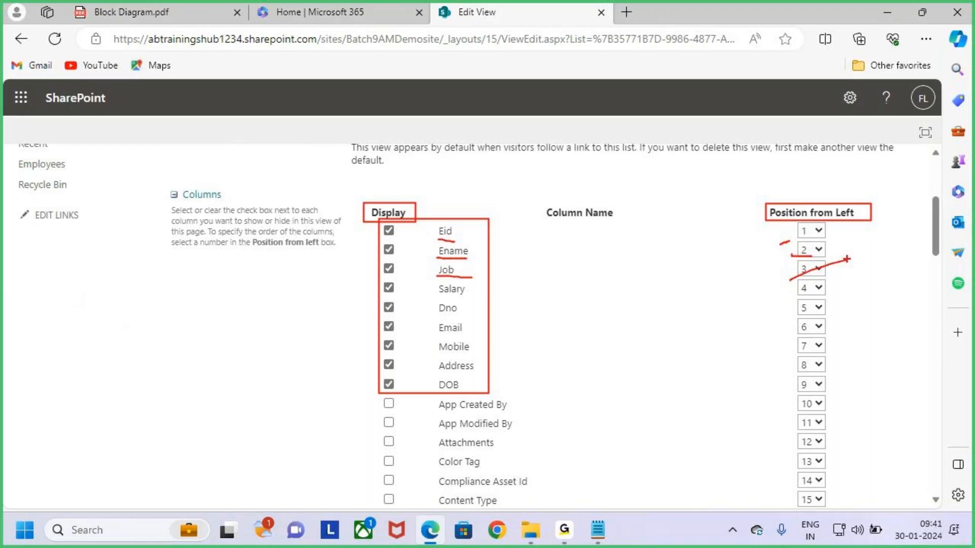
key(Escape)
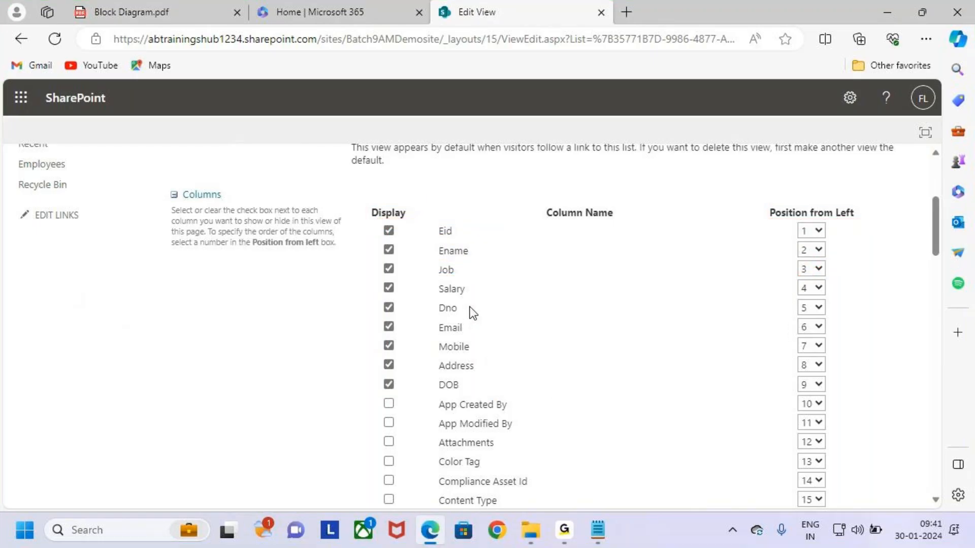
Outline the Position from Left column and sketch the planned swap of Job and Salary
key(ctrl+2)
drag(762, 197, 878, 227)
key(Escape)
key(ctrl+2)
mouse_move(433, 282)
mouse_down()
mouse_move(475, 299)
mouse_move(519, 263)
mouse_move(485, 262)
mouse_up()
drag(495, 247, 512, 271)
mouse_move(430, 259)
mouse_down()
mouse_move(468, 276)
mouse_move(445, 300)
mouse_up()
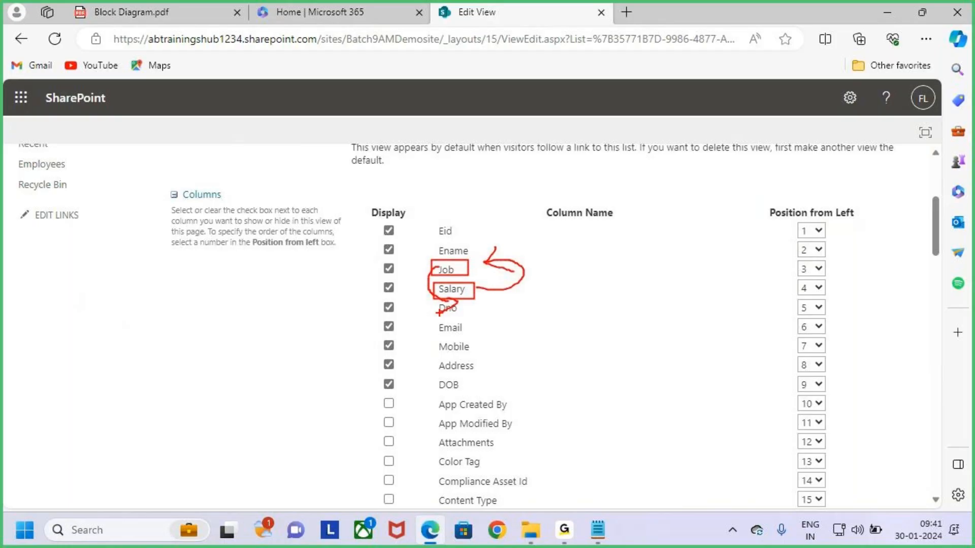
key(Escape)
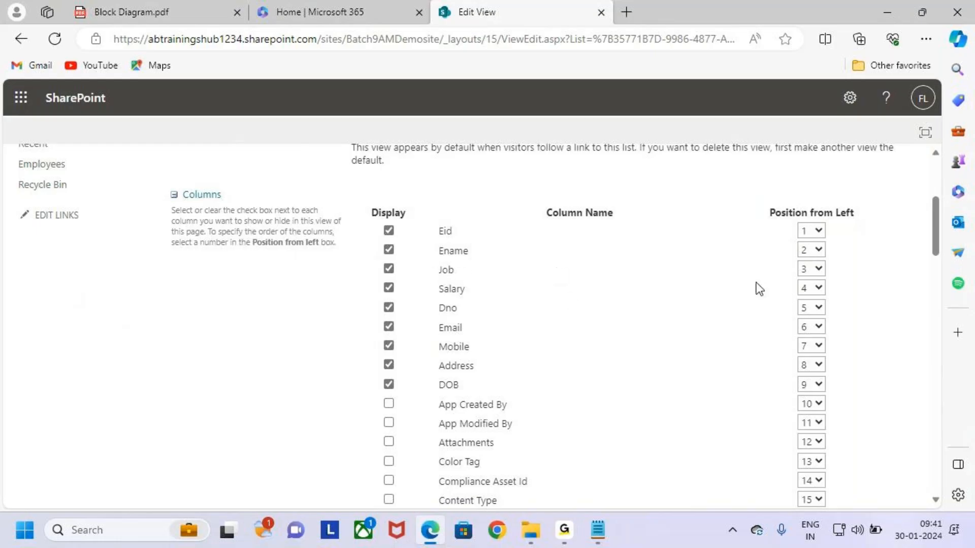
Set Job's Position from Left to 4, then outline the Job and Salary rows
click(817, 268)
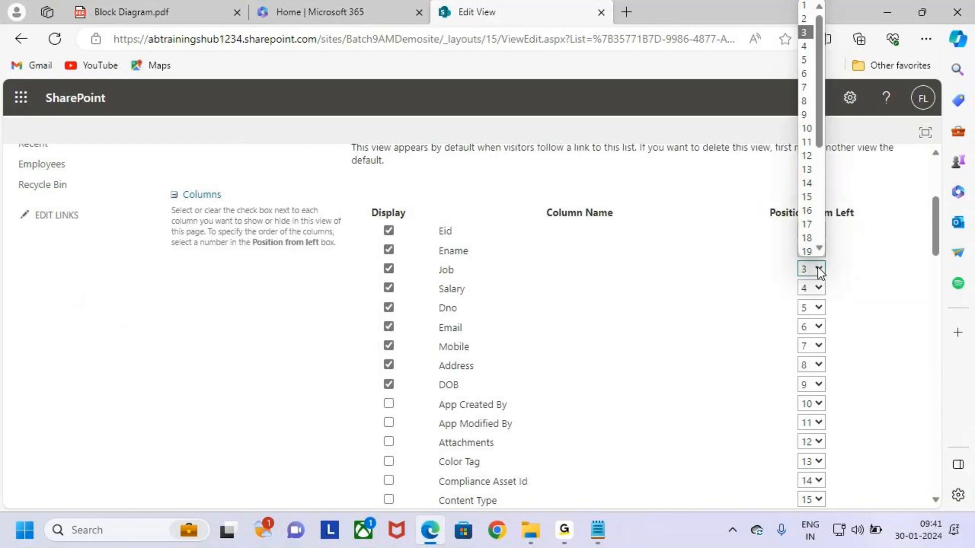
click(808, 46)
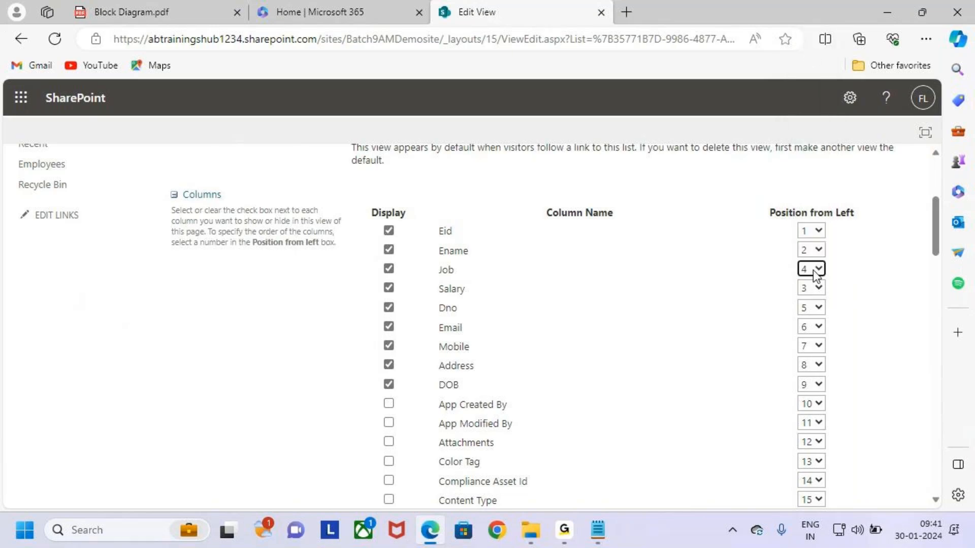
mouse_move(433, 257)
mouse_down()
mouse_move(471, 281)
mouse_move(834, 279)
mouse_up()
mouse_move(434, 282)
mouse_down()
mouse_move(702, 304)
mouse_move(835, 302)
mouse_up()
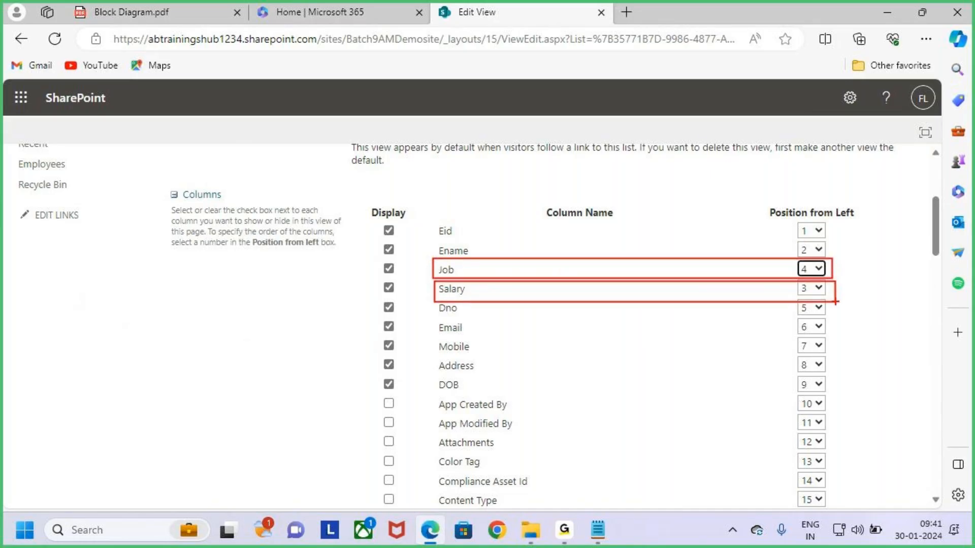
key(Escape)
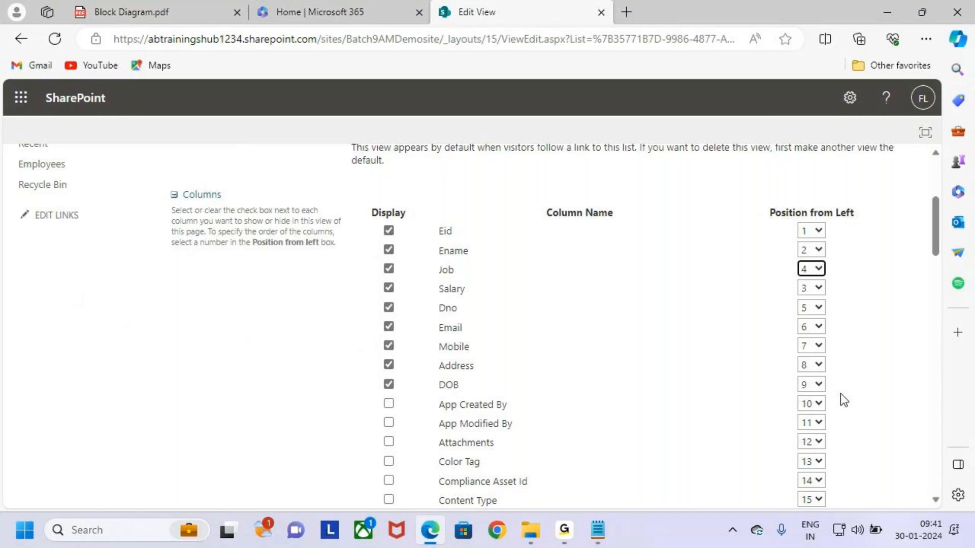
scroll(840, 394, down, 15)
scroll(840, 439, down, 15)
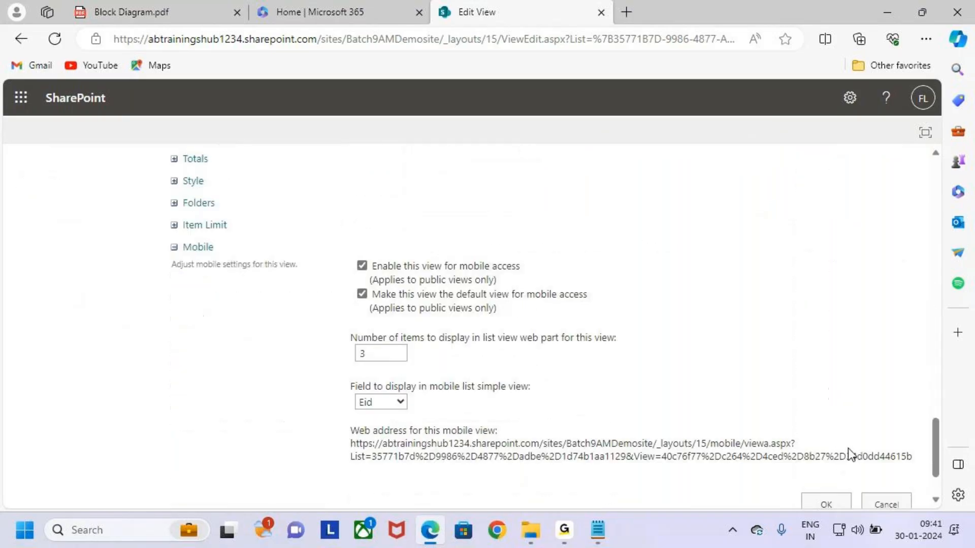
Save the All Items view and mark Salary now appearing before Job in the list
click(826, 425)
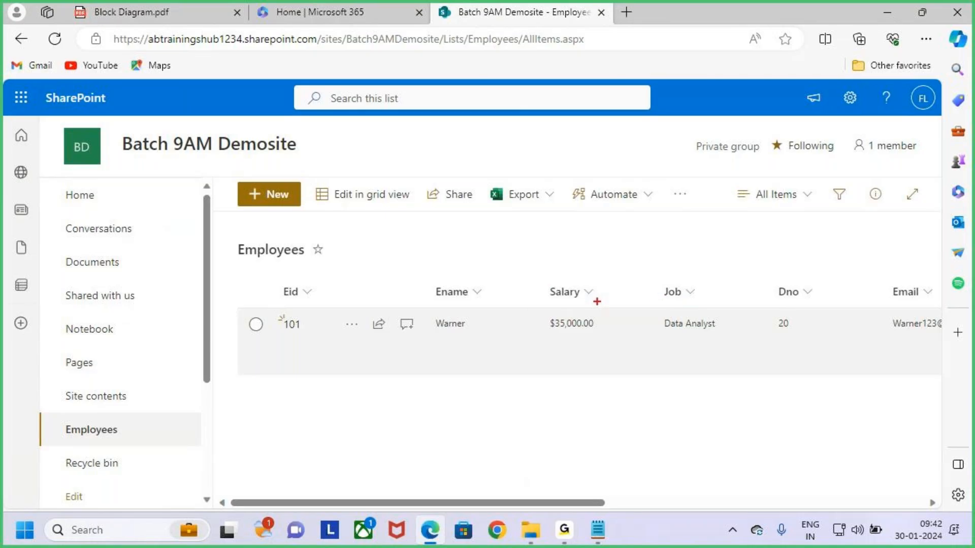
drag(532, 281, 640, 307)
drag(578, 280, 727, 278)
drag(637, 283, 729, 307)
mouse_move(684, 302)
mouse_down()
mouse_move(537, 390)
mouse_move(540, 333)
mouse_move(562, 350)
mouse_up()
key(Escape)
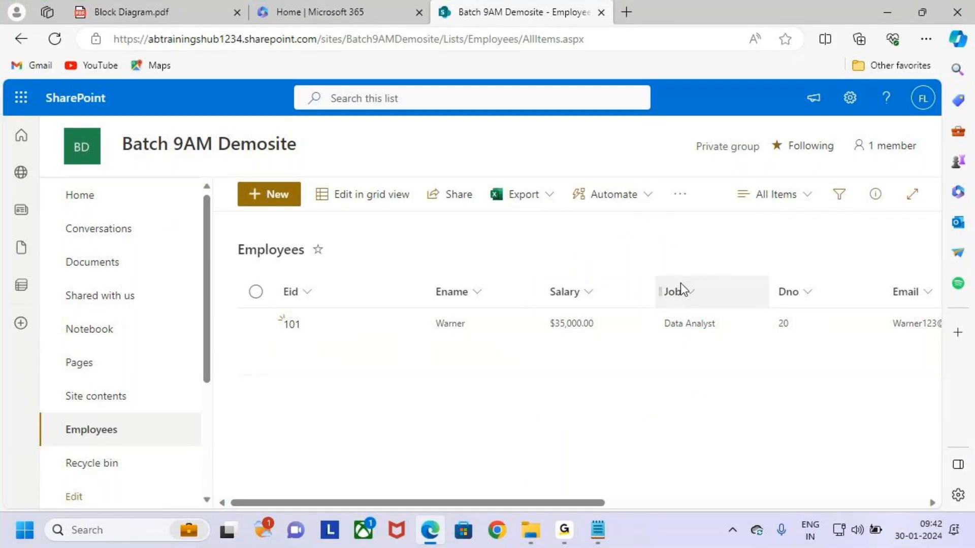
mouse_move(574, 291)
mouse_down()
mouse_move(605, 274)
mouse_move(581, 281)
mouse_up()
click(850, 98)
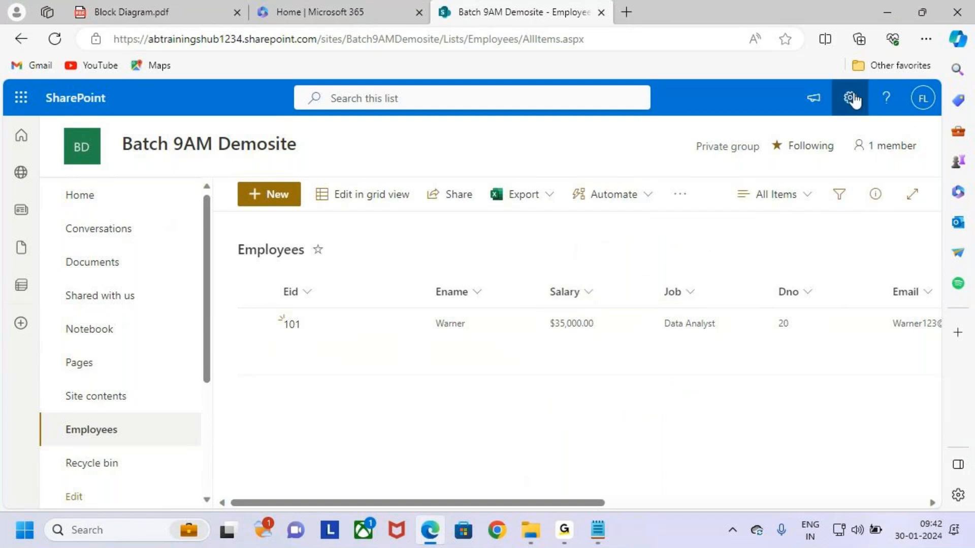
Return to the All Items view settings and tick the updated column positions 1–8
click(751, 257)
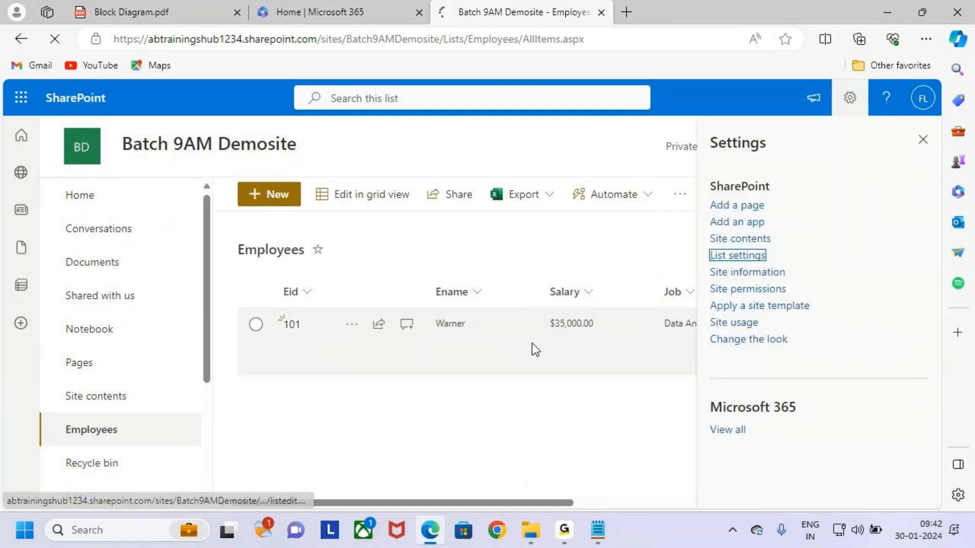
scroll(543, 366, down, 10)
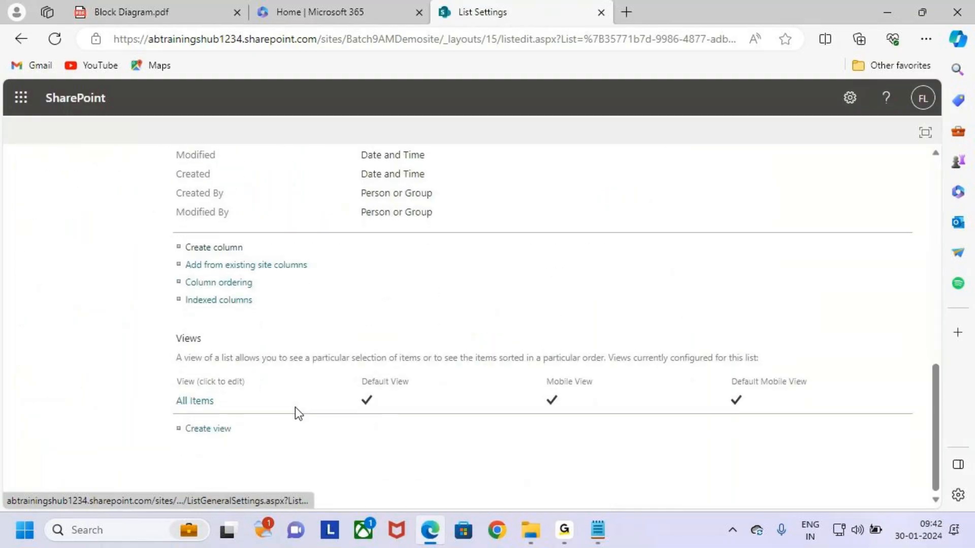
click(196, 400)
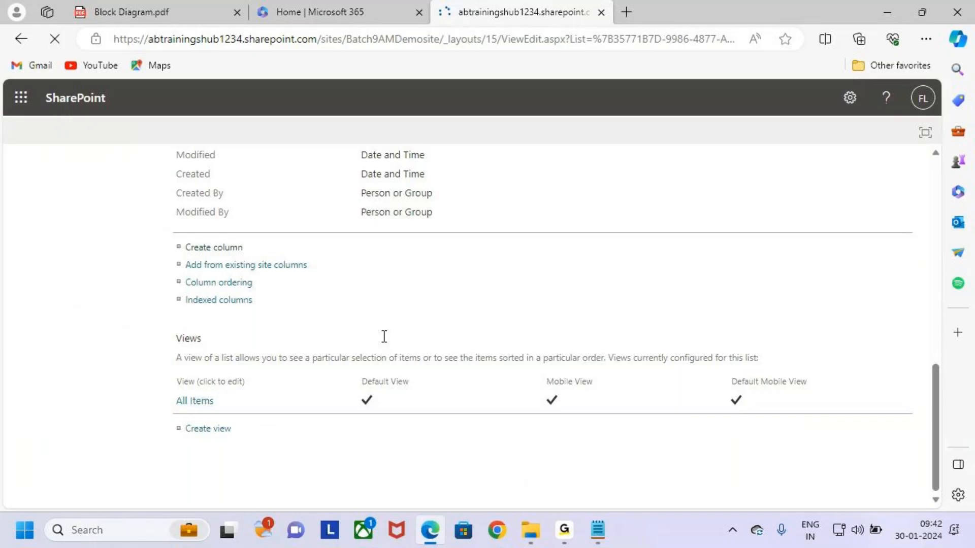
scroll(811, 387, down, 4)
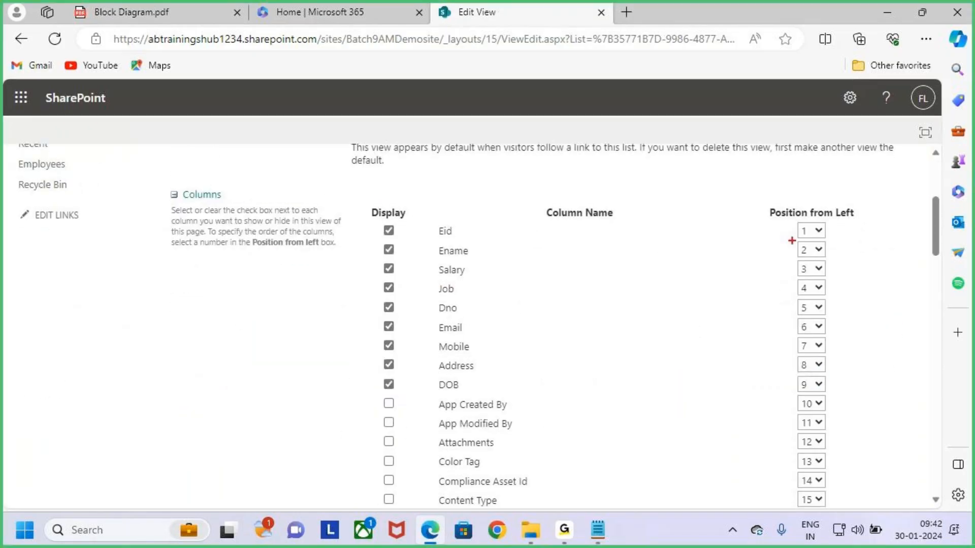
drag(791, 222, 832, 397)
mouse_move(831, 339)
mouse_down()
mouse_move(841, 357)
mouse_move(885, 291)
mouse_up()
key(Escape)
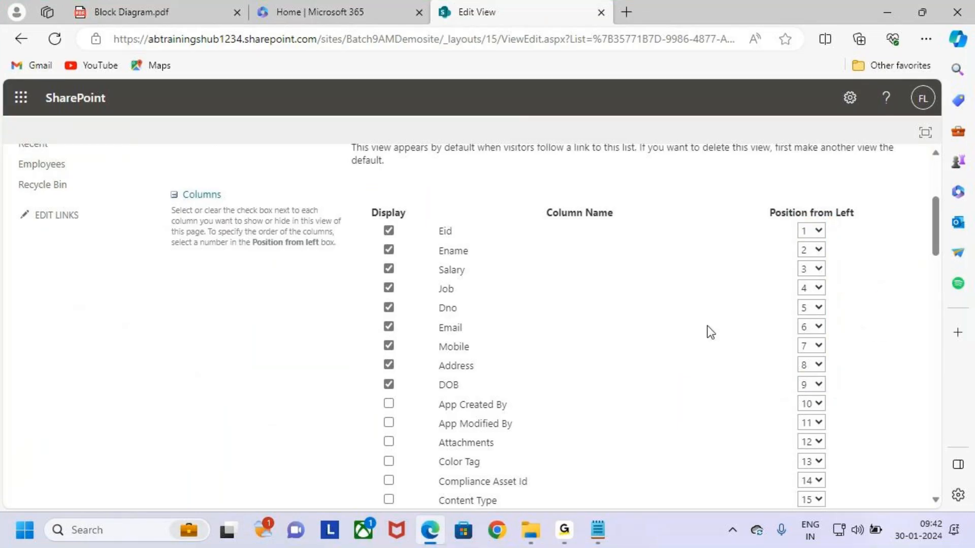
scroll(735, 332, up, 5)
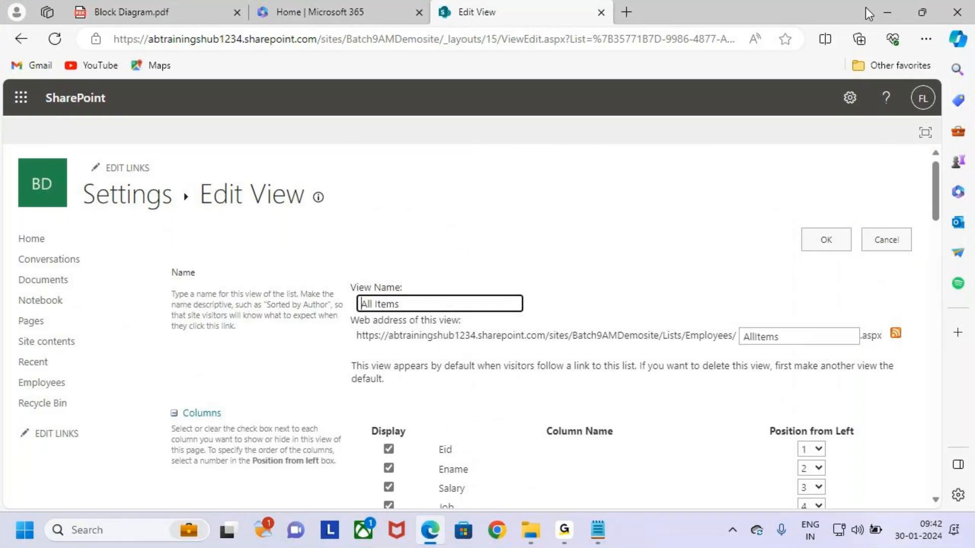
click(885, 12)
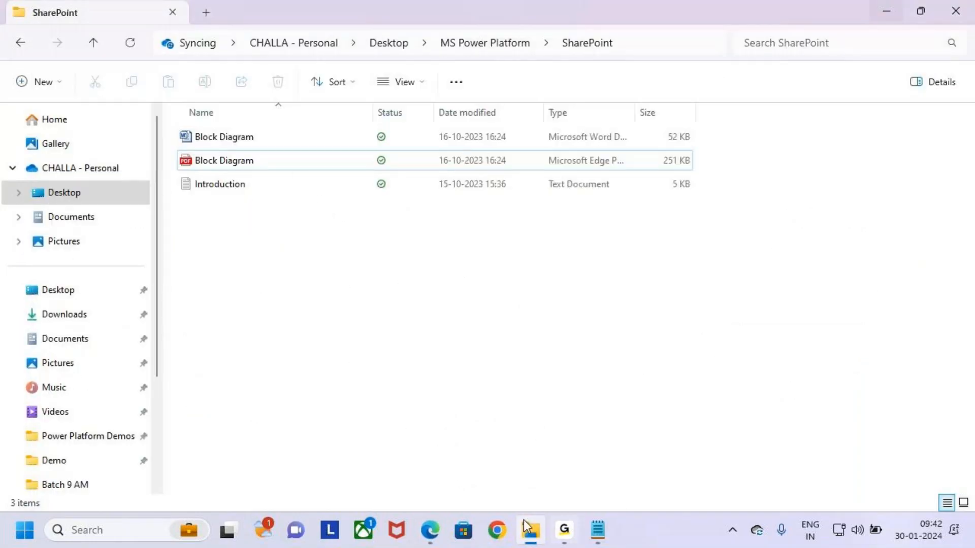
click(430, 529)
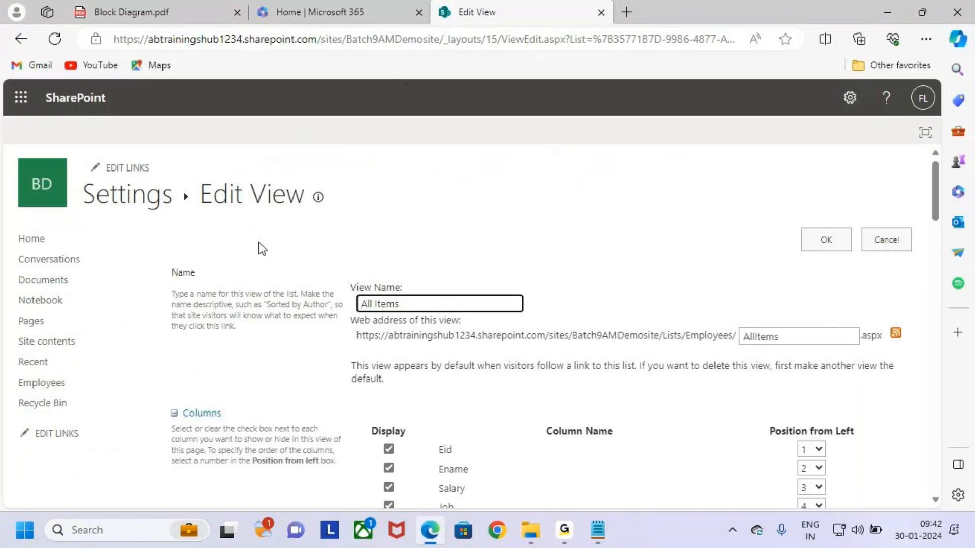
scroll(662, 435, down, 20)
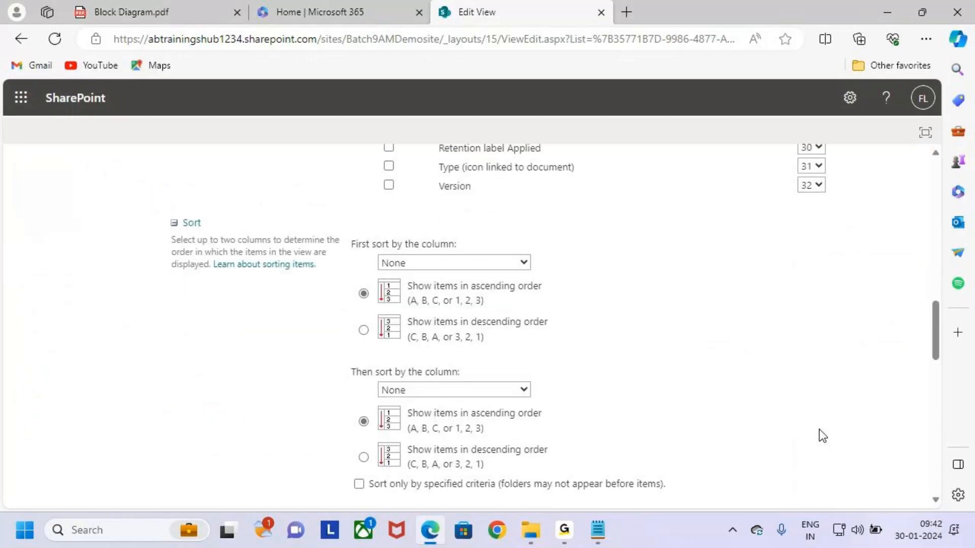
click(818, 431)
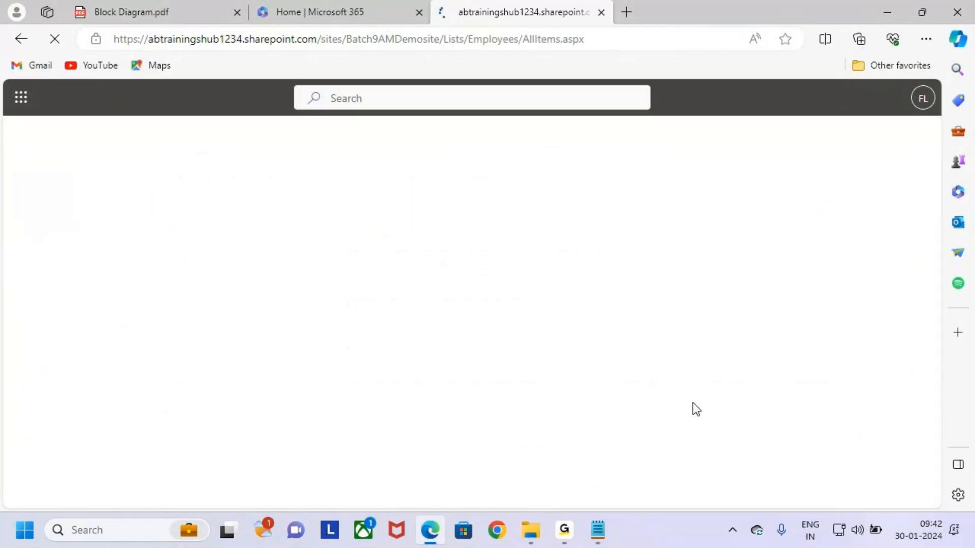
click(597, 530)
double_click(67, 375)
click(122, 392)
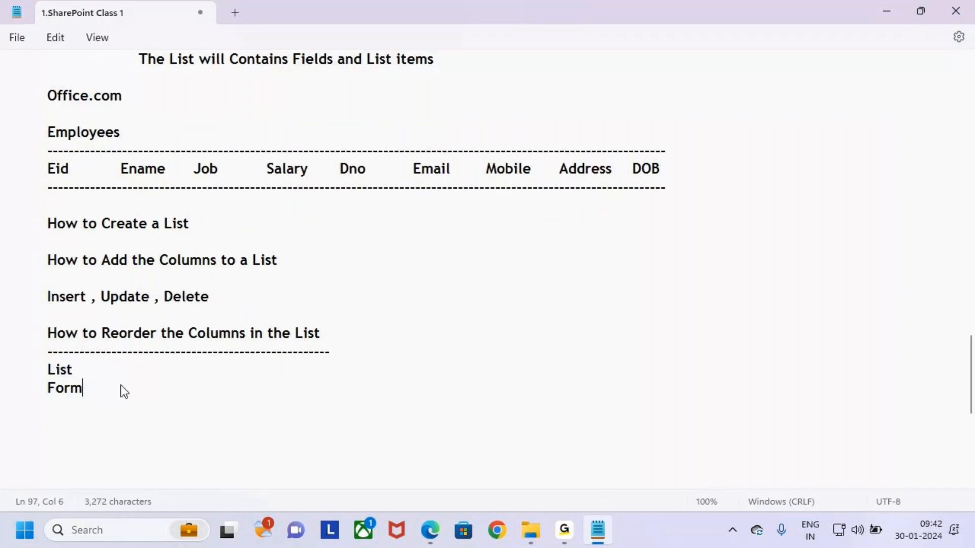
key(alt+Tab)
key(ctrl+2)
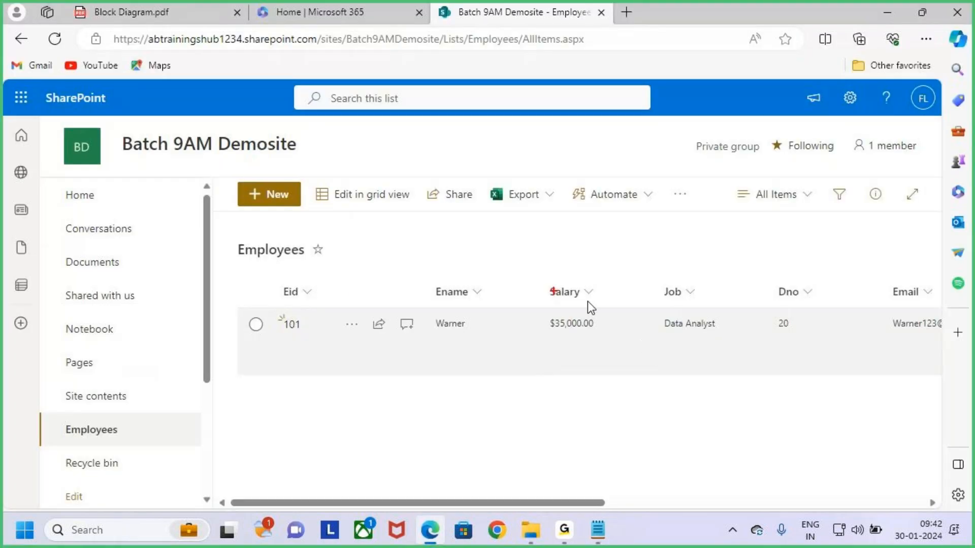
mouse_move(258, 278)
mouse_down()
mouse_move(848, 365)
mouse_move(884, 382)
mouse_up()
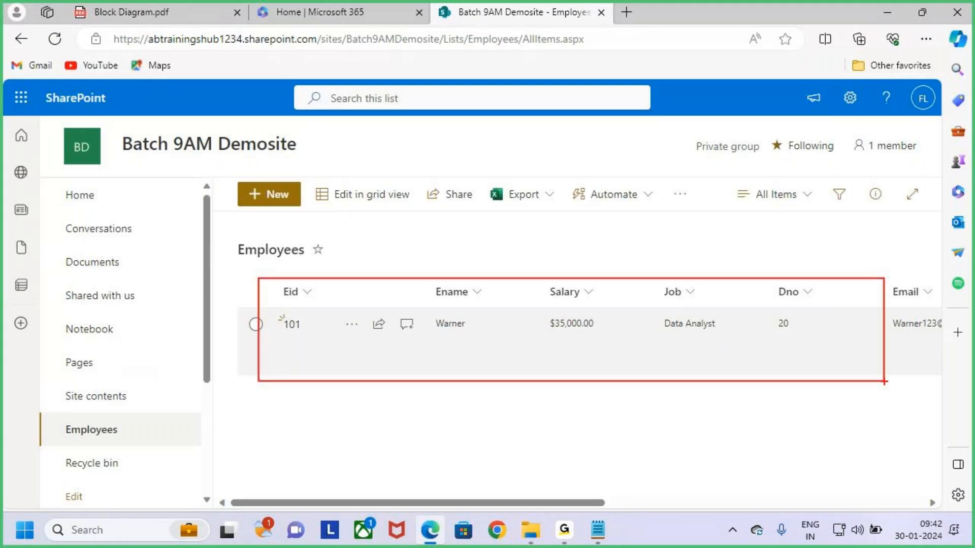
key(Escape)
key(ctrl+2)
drag(539, 278, 626, 313)
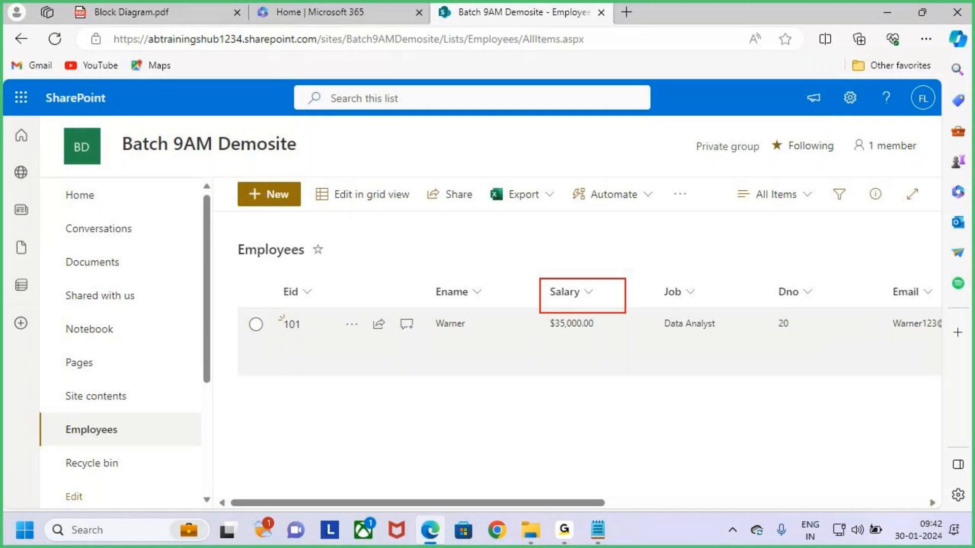
mouse_move(675, 293)
mouse_down()
mouse_move(584, 292)
mouse_move(687, 319)
mouse_move(721, 342)
mouse_up()
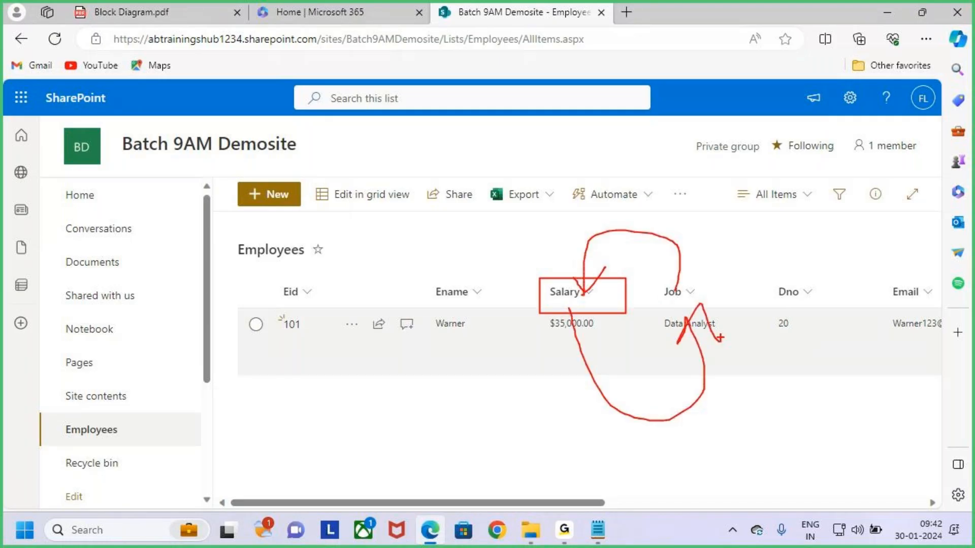
key(Escape)
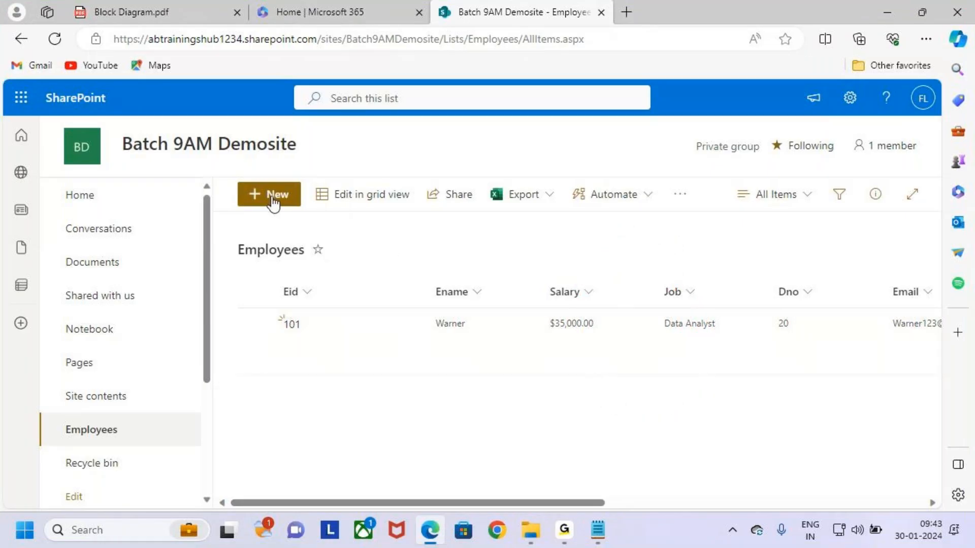
Open a New Item form, mark its Eid, Ename and Job fields, then close it
key(ctrl+2)
drag(235, 178, 320, 217)
key(Escape)
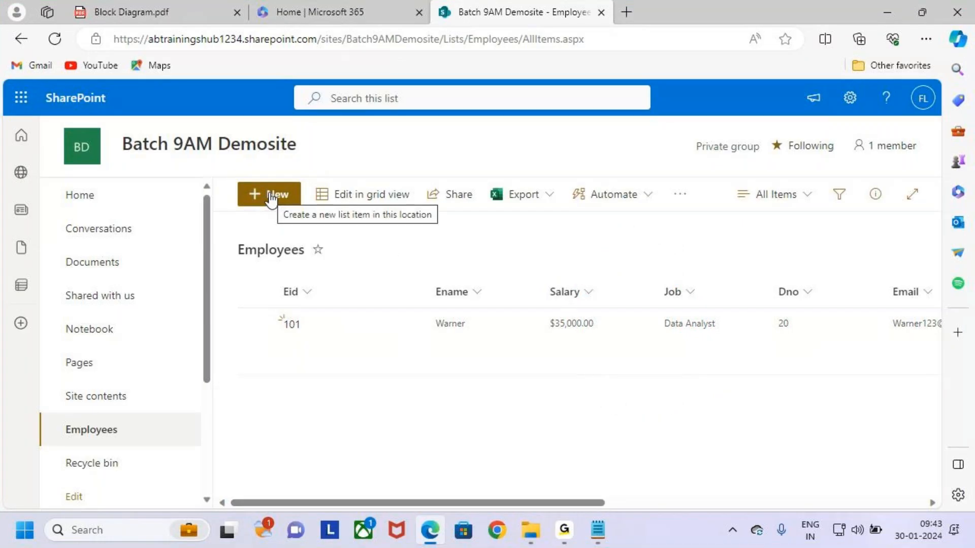
click(271, 198)
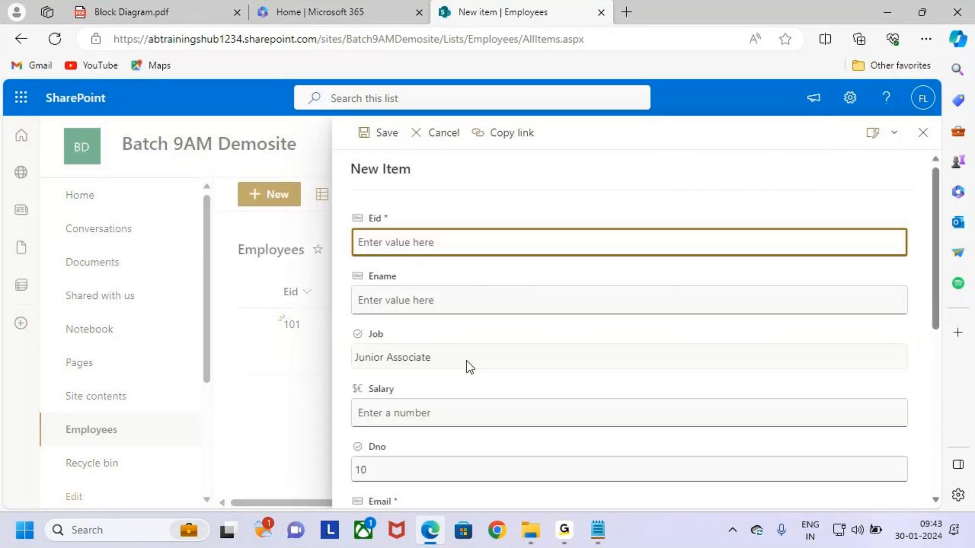
key(ctrl+2)
drag(347, 243, 372, 231)
drag(346, 285, 373, 272)
mouse_move(356, 353)
mouse_down()
mouse_move(408, 331)
mouse_move(349, 339)
mouse_move(362, 309)
mouse_up()
key(Escape)
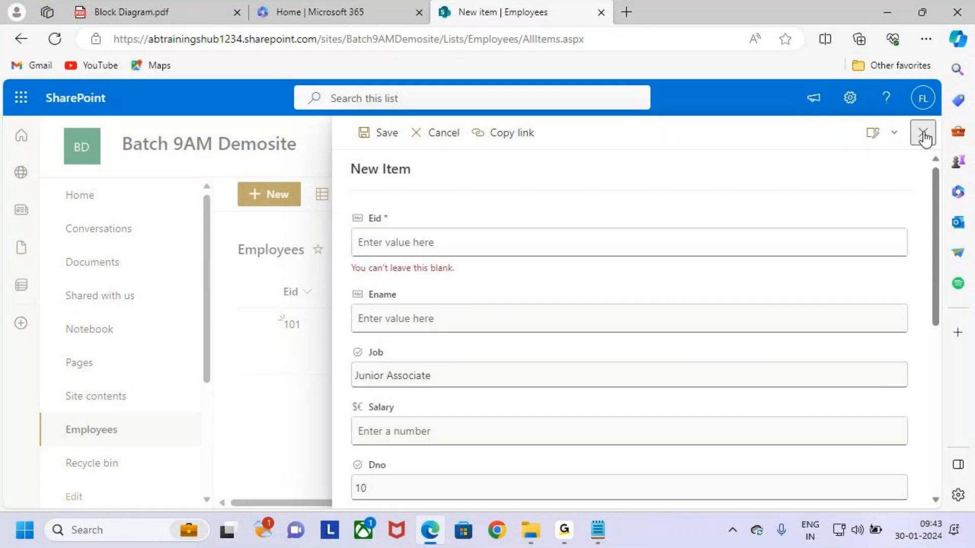
click(923, 133)
Point out the Salary column and the list's column headers on the Employees list
key(ctrl+2)
mouse_move(590, 277)
mouse_down()
mouse_move(552, 267)
mouse_move(620, 319)
mouse_move(528, 258)
mouse_up()
mouse_move(568, 205)
mouse_down()
mouse_move(568, 256)
mouse_move(580, 254)
mouse_up()
drag(608, 229, 568, 283)
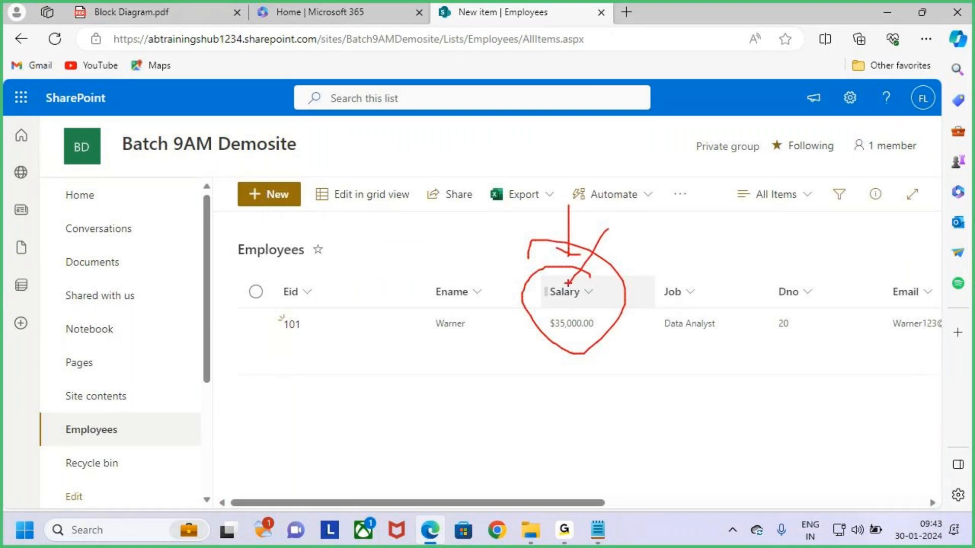
drag(271, 273, 767, 364)
drag(231, 178, 326, 213)
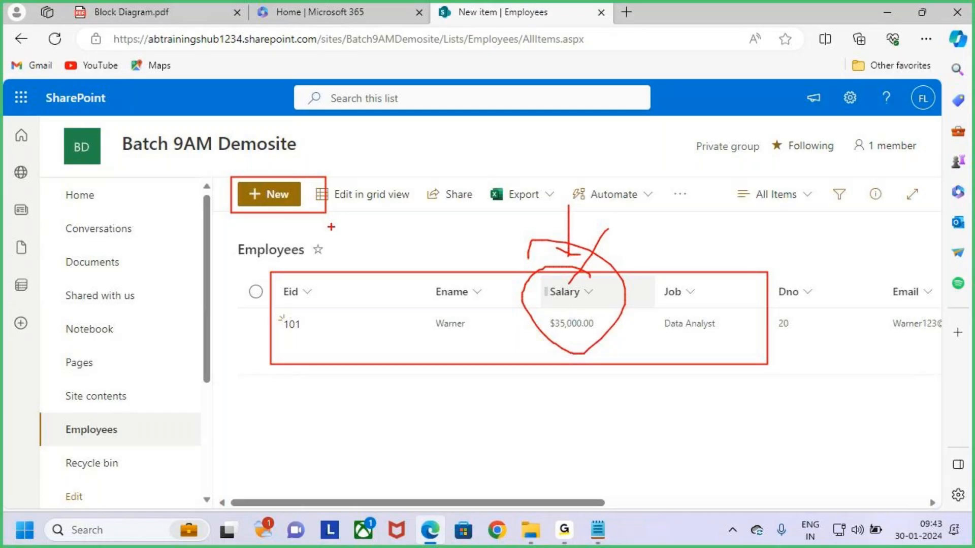
key(Escape)
key(ctrl+2)
drag(534, 277, 618, 307)
key(Escape)
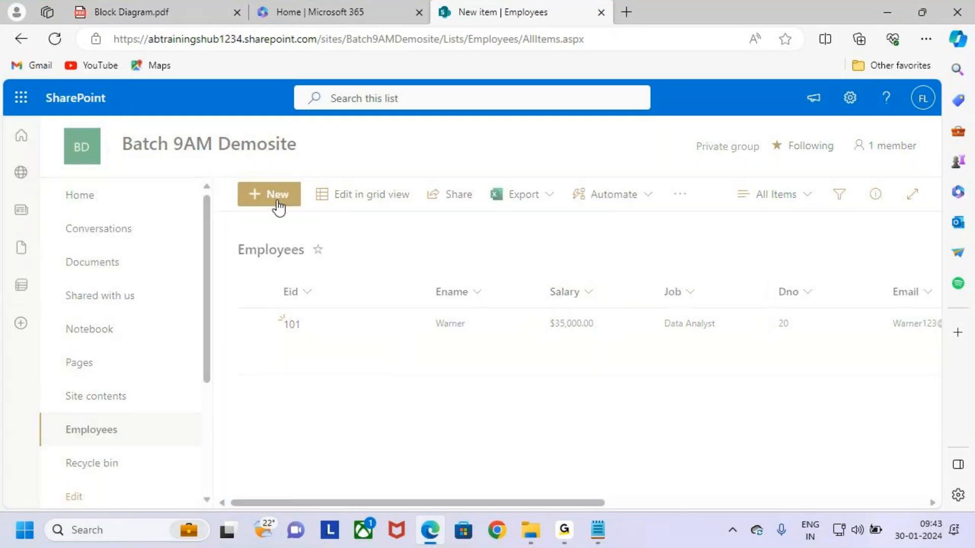
Reopen the New Item form and mark that Job still appears above Salary
click(279, 206)
key(ctrl+2)
drag(345, 324, 454, 366)
key(Escape)
key(ctrl+2)
drag(348, 405, 474, 453)
mouse_move(453, 433)
mouse_down()
mouse_move(487, 360)
mouse_move(453, 338)
mouse_move(481, 361)
mouse_up()
drag(332, 345, 403, 370)
mouse_move(337, 369)
mouse_down()
mouse_move(356, 418)
mouse_move(354, 459)
mouse_up()
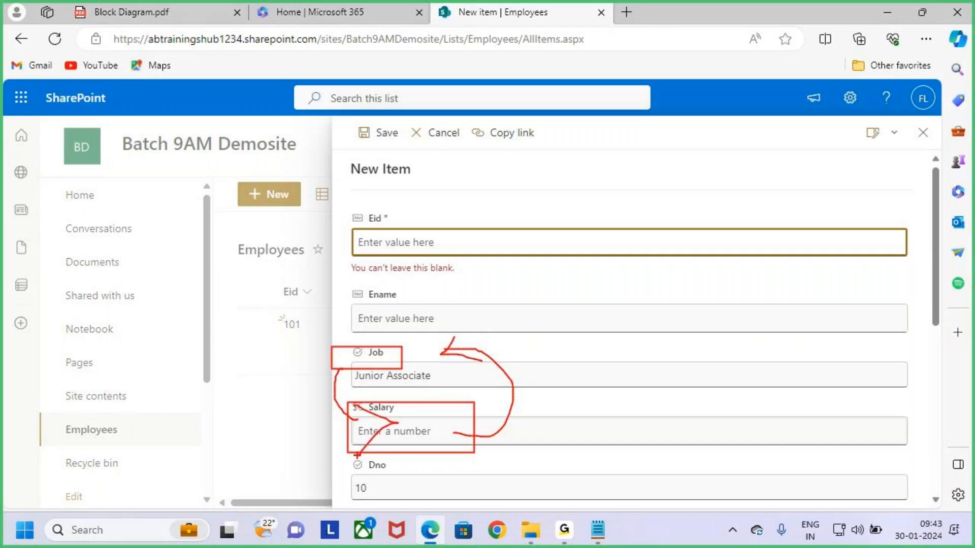
key(Escape)
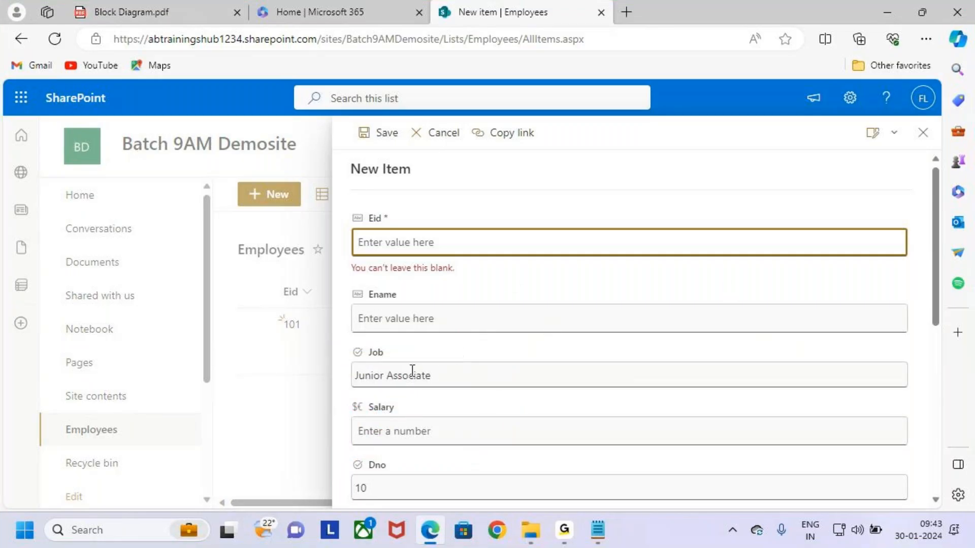
Try reordering and hiding Job under Edit columns, then discard those changes
click(892, 138)
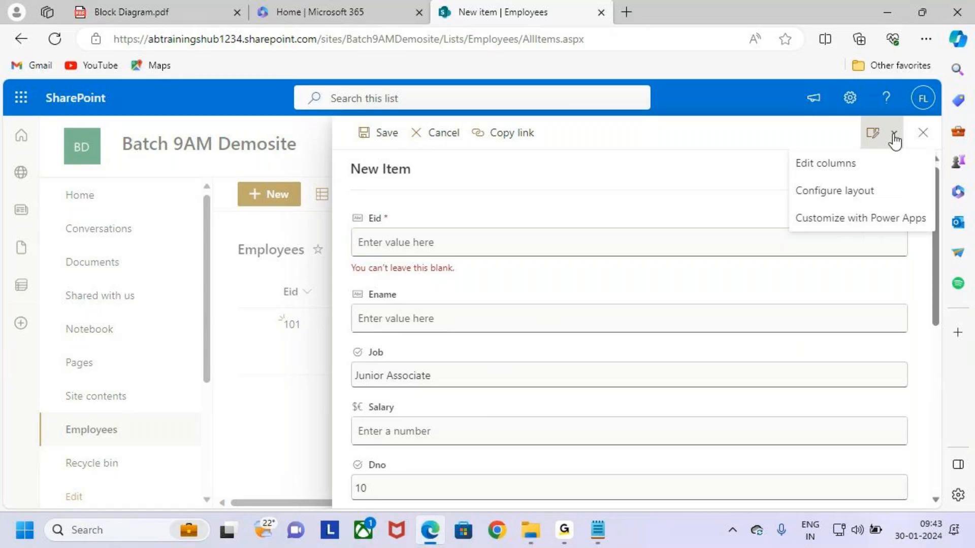
click(867, 169)
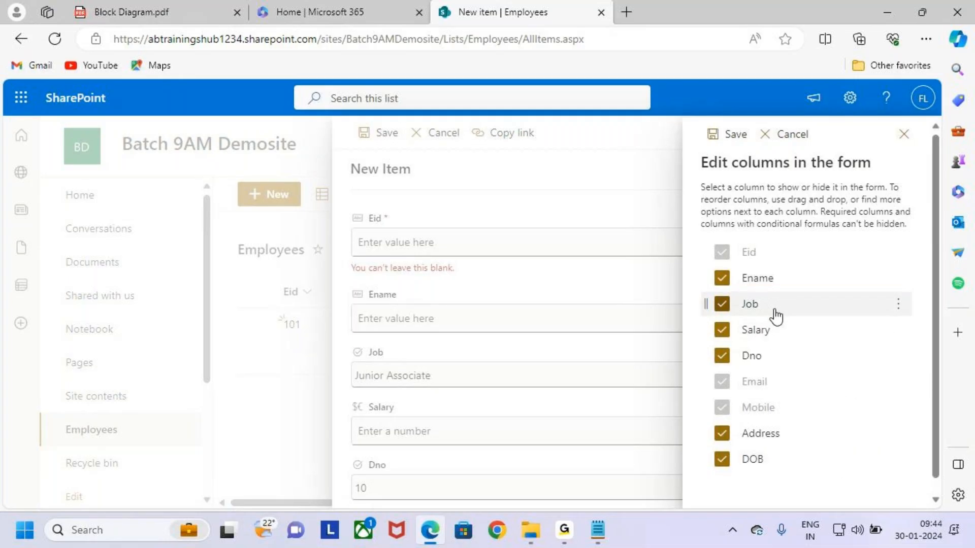
drag(782, 304, 788, 347)
click(899, 306)
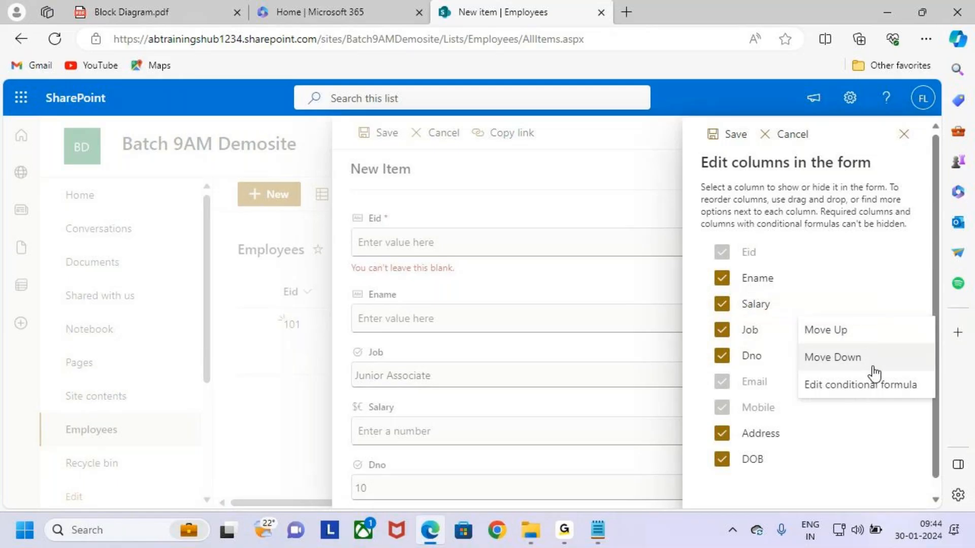
click(773, 333)
click(759, 334)
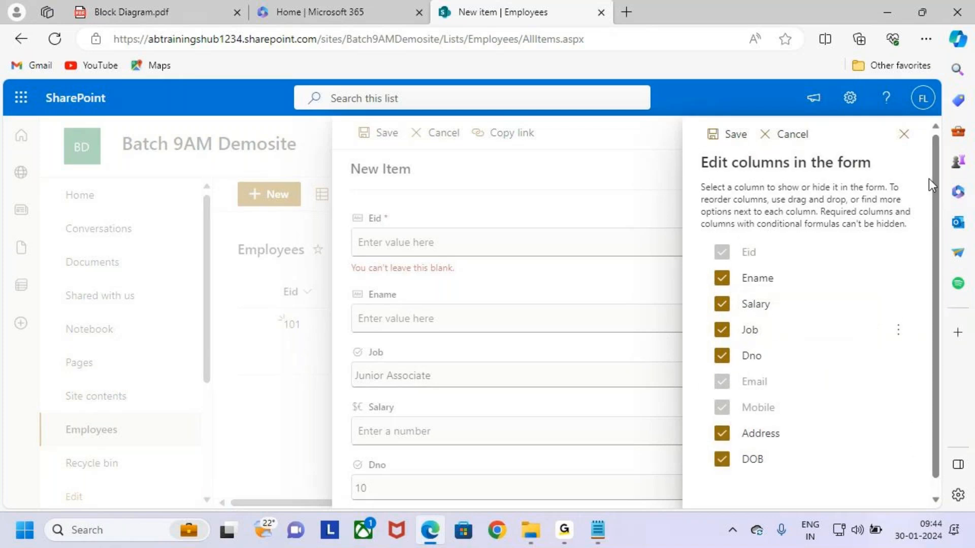
click(904, 135)
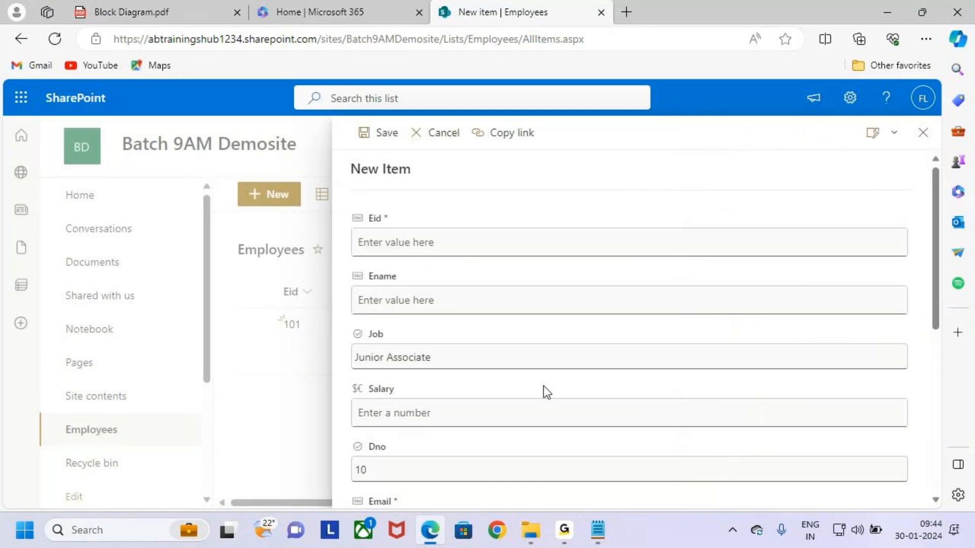
Under Edit columns, drag Salary above Job and save the form order
key(ctrl+2)
drag(343, 321, 438, 370)
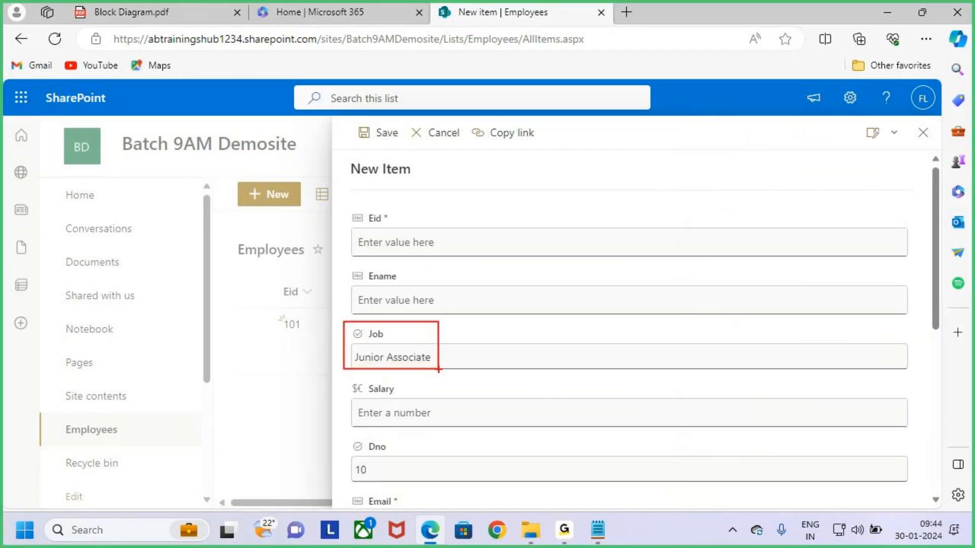
key(Escape)
click(893, 132)
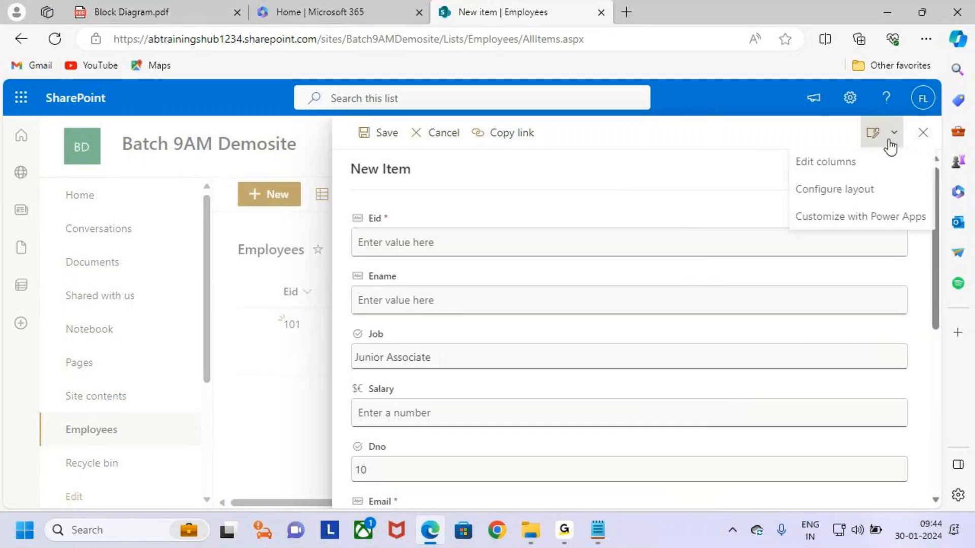
click(828, 167)
drag(769, 337, 771, 303)
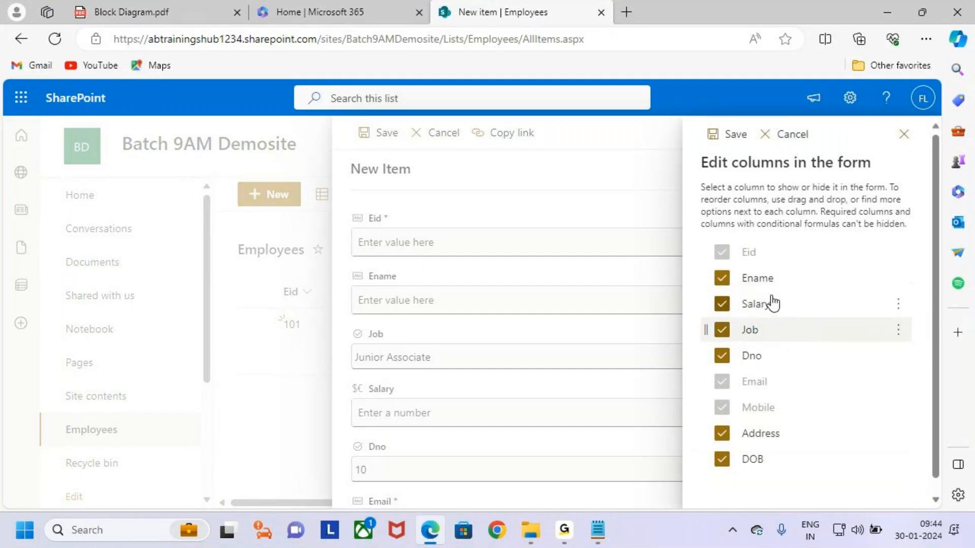
scroll(857, 411, down, 1)
scroll(857, 411, up, 1)
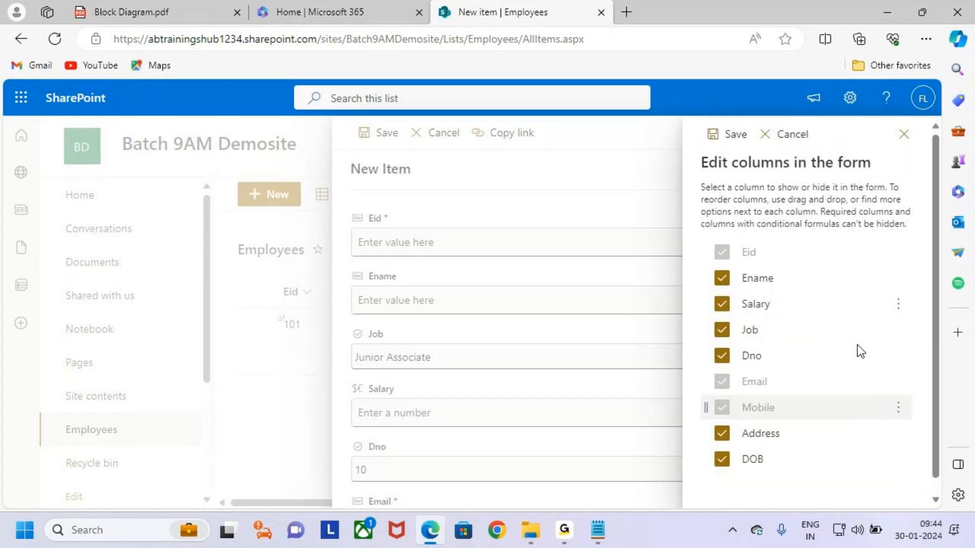
click(727, 136)
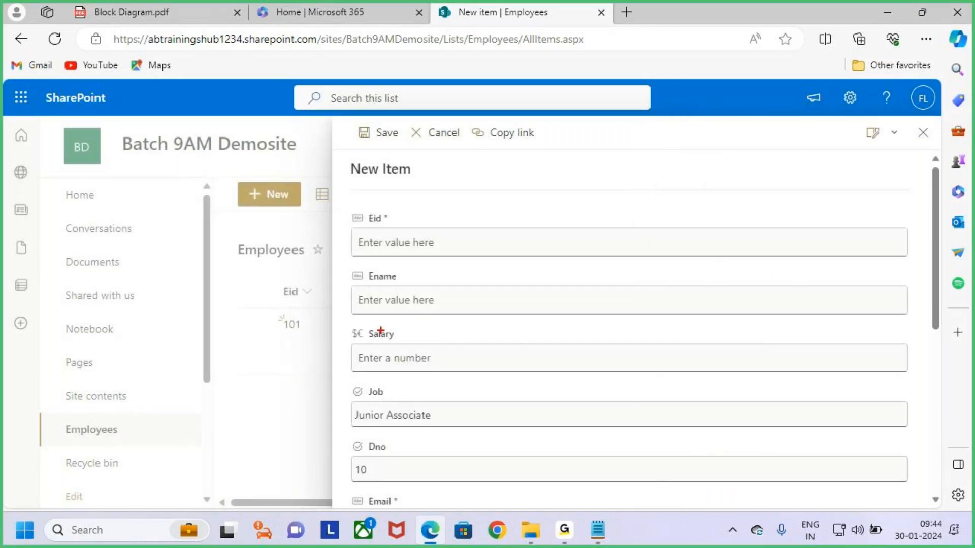
Mark the reordered Salary and Job fields, close the form and select List in the notes
drag(342, 323, 478, 379)
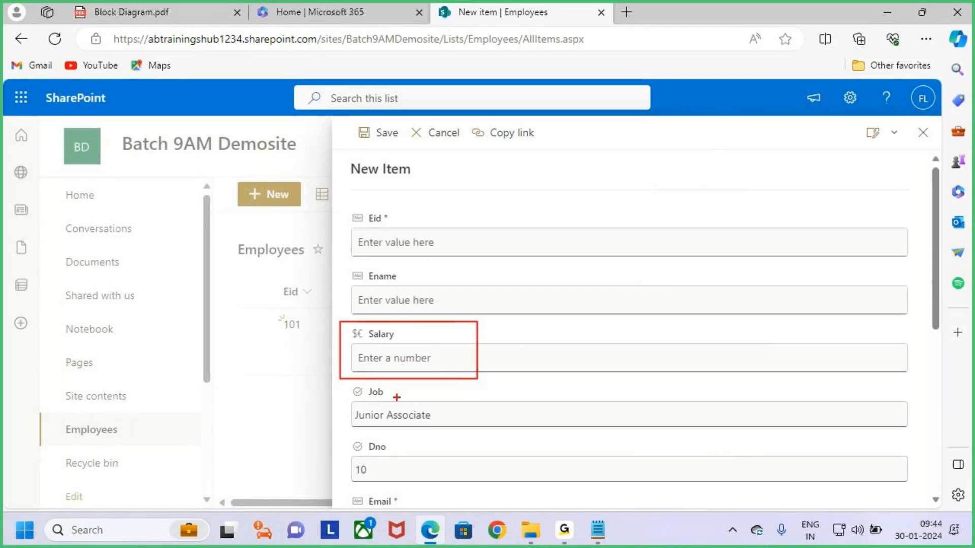
drag(335, 382, 484, 439)
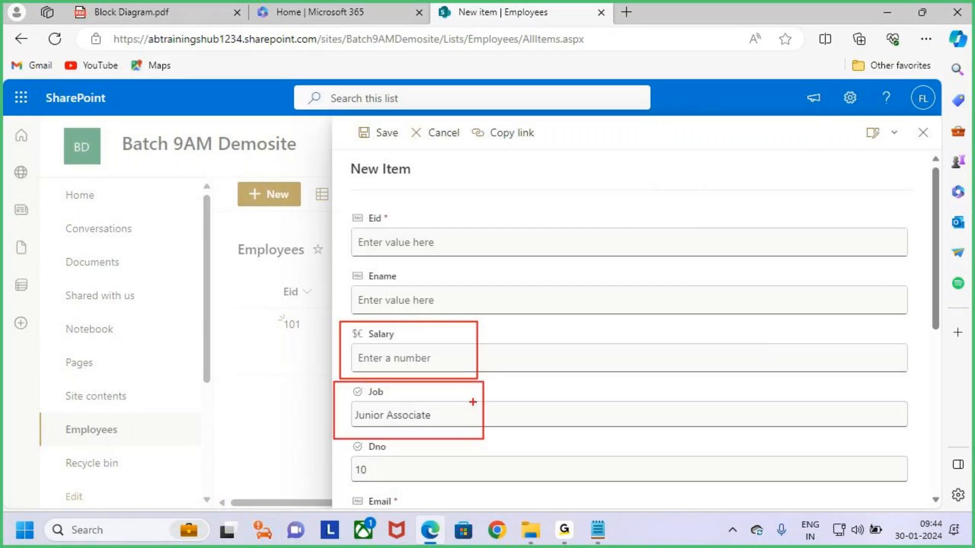
key(e)
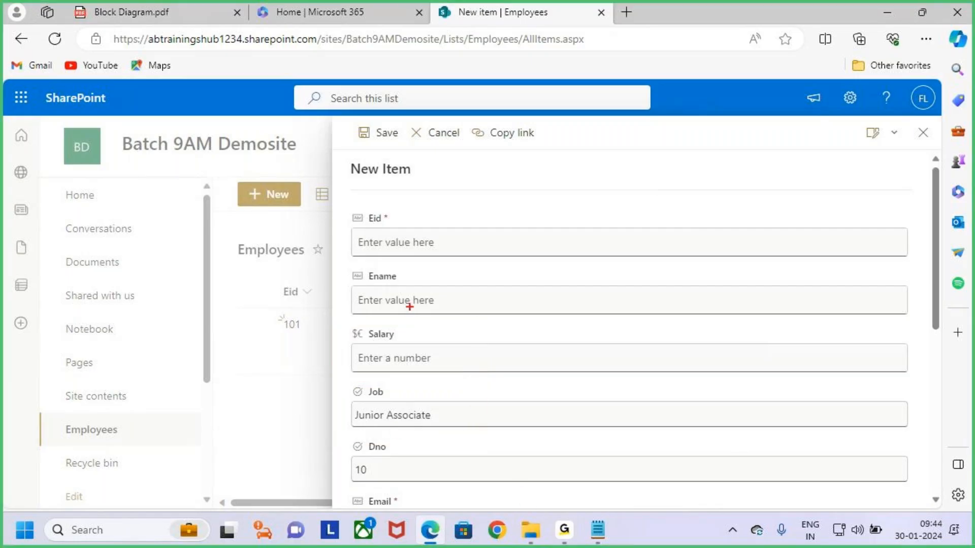
drag(364, 186, 445, 188)
key(Escape)
click(923, 133)
click(887, 11)
drag(236, 332, 303, 332)
drag(46, 370, 81, 369)
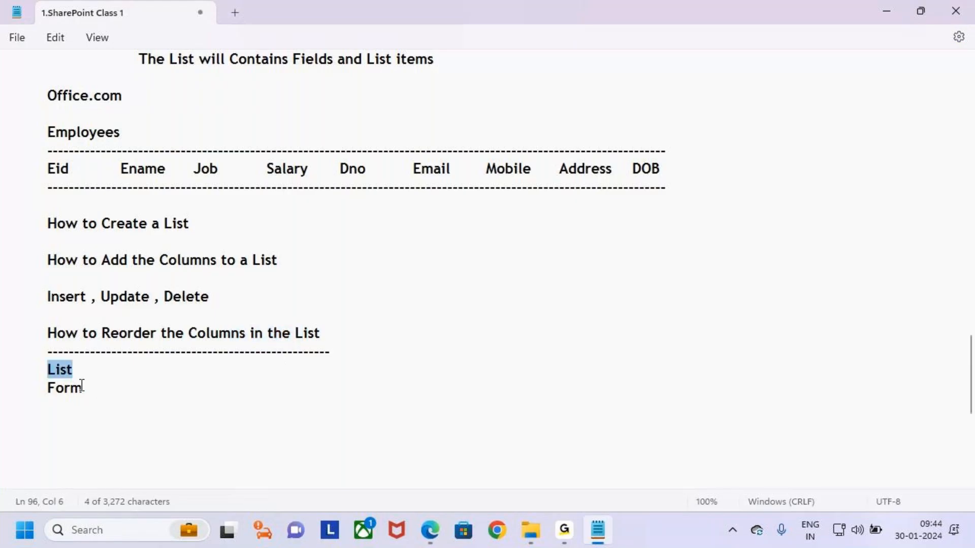
Select Form in the class notes, then switch back to the SharePoint Employees list
double_click(54, 391)
click(119, 394)
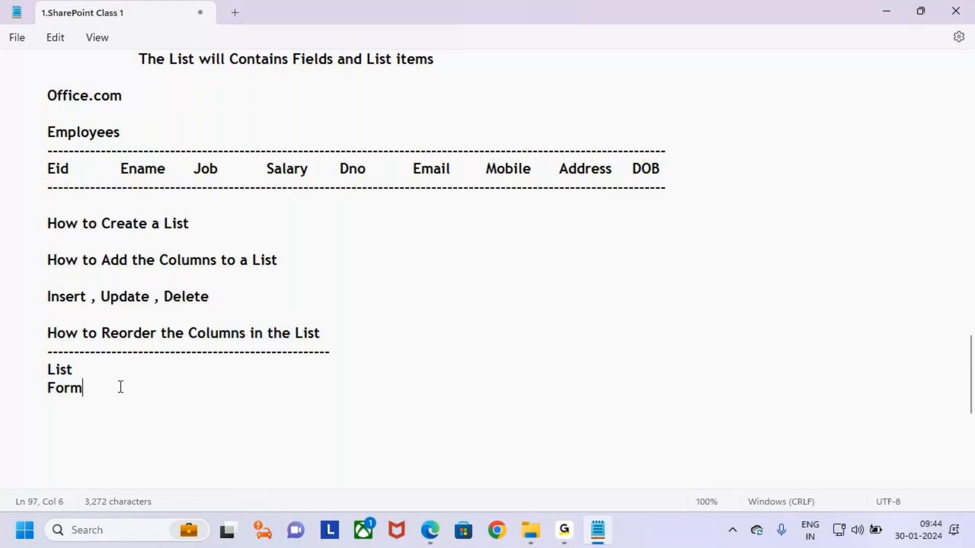
click(430, 530)
mouse_move(268, 277)
mouse_down()
mouse_move(571, 350)
mouse_move(851, 364)
mouse_up()
drag(230, 181, 322, 209)
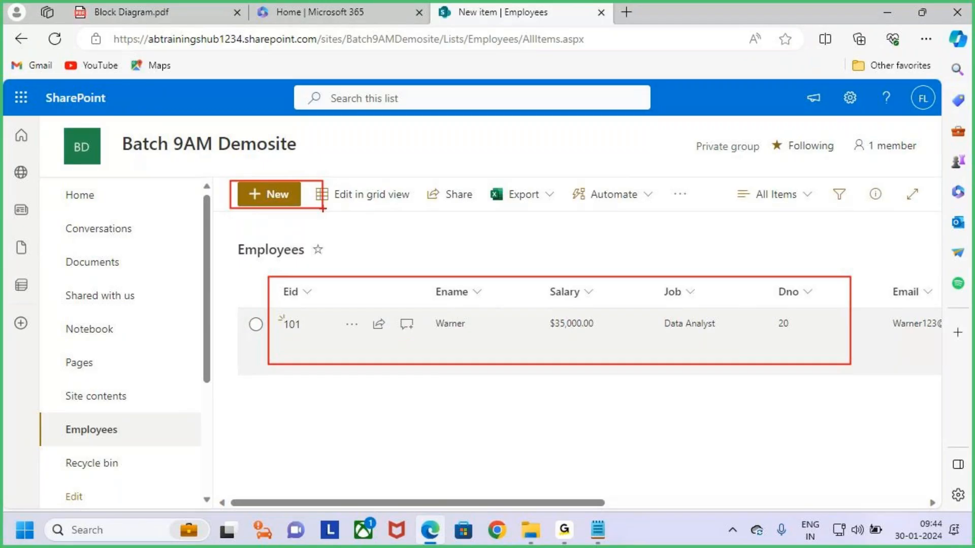
Drag Salary after Job in the list, then move Job above Salary in the new-item form and save
key(Escape)
mouse_move(565, 293)
mouse_down()
mouse_move(683, 305)
mouse_move(729, 304)
mouse_move(607, 303)
mouse_move(729, 296)
mouse_up()
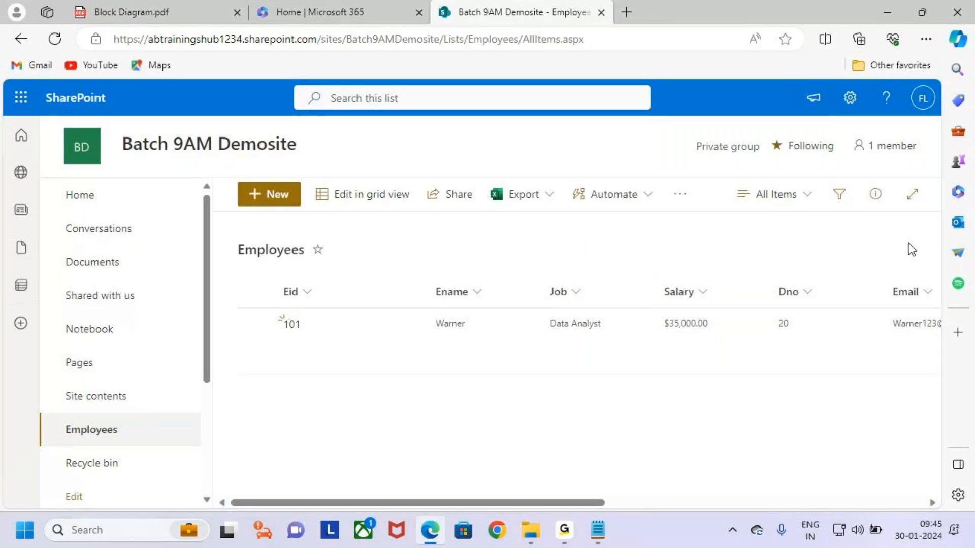
click(259, 199)
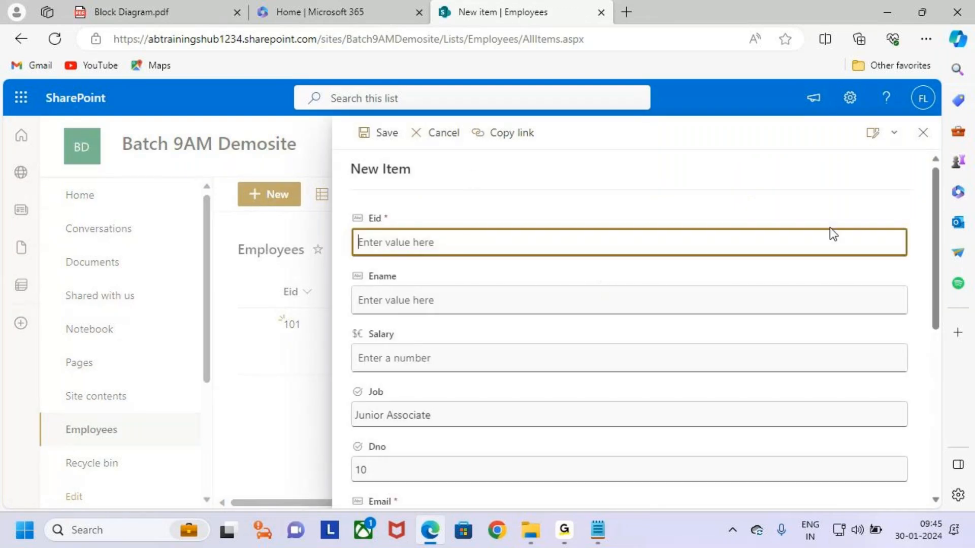
click(894, 136)
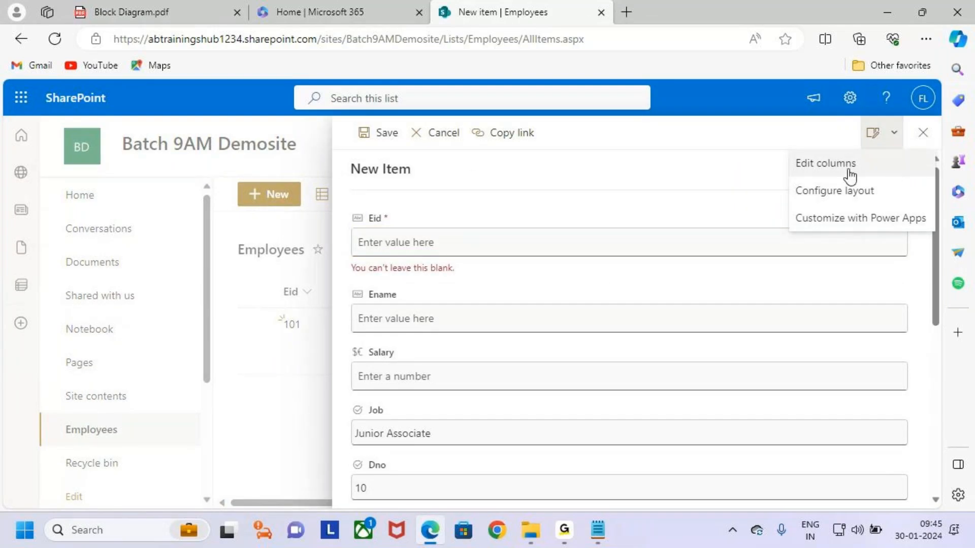
click(846, 169)
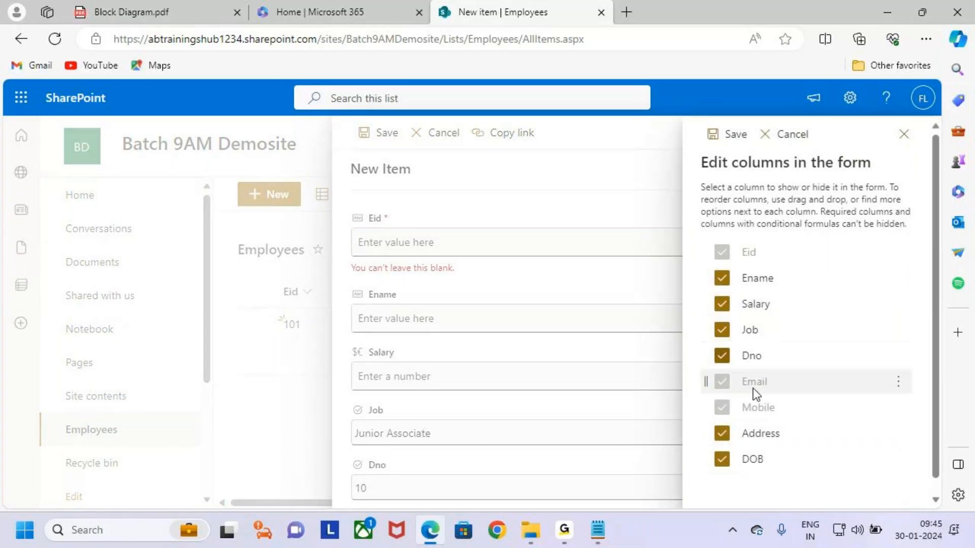
drag(781, 336, 799, 294)
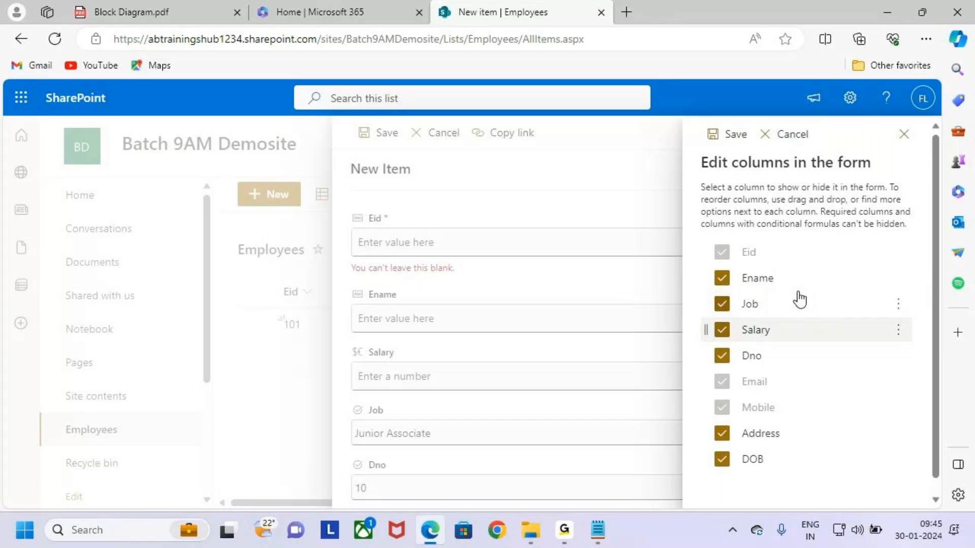
click(720, 134)
key(ctrl+2)
drag(357, 349, 423, 330)
key(Escape)
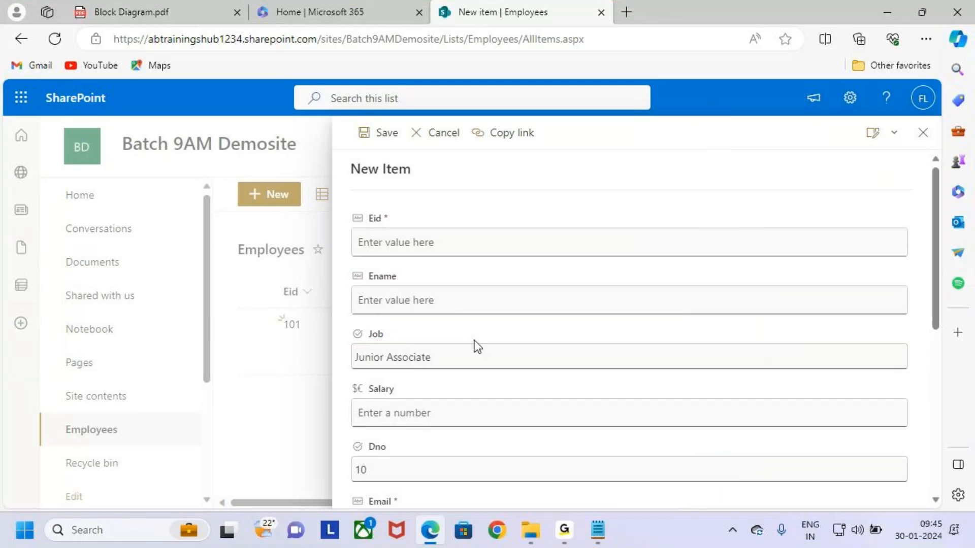
click(922, 133)
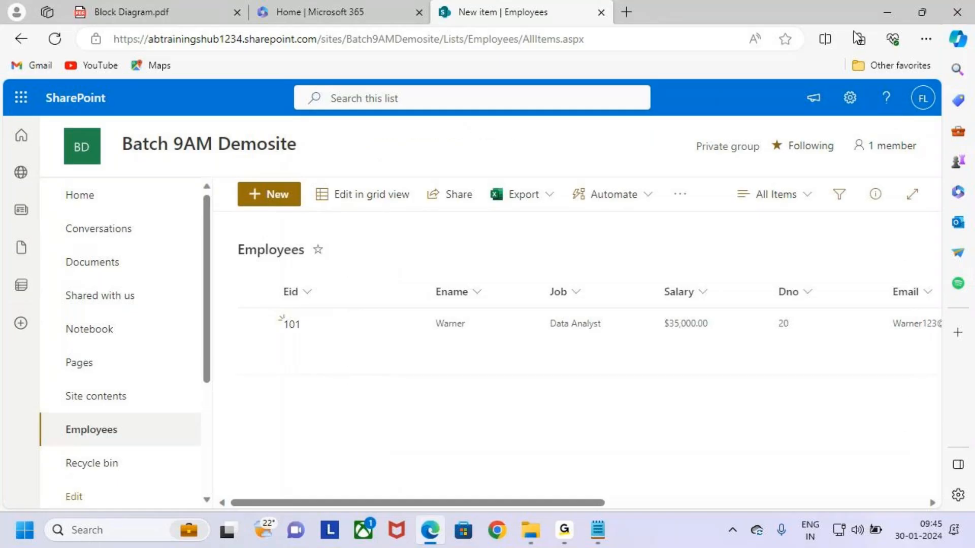
Minimize Edge and correct the Form line in the Notepad notes
click(888, 12)
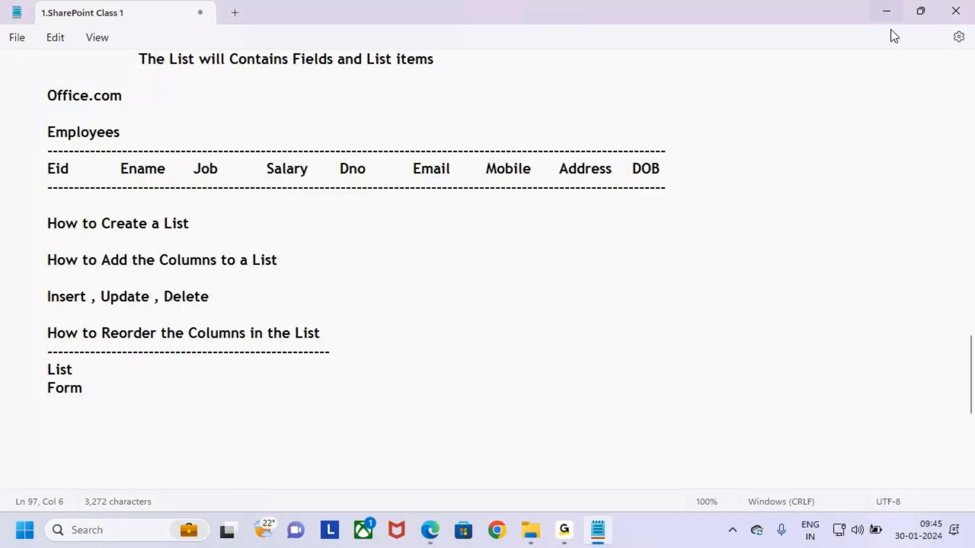
drag(47, 370, 76, 371)
click(109, 389)
key(BackSpace)
key(BackSpace)
text(r,)
key(BackSpace)
text(m)
key(Return)
key(Return)
Type the heading 'How to Hide the Columns in the List', fixing the 'Llist' typo
key(Tab)
text(How t)
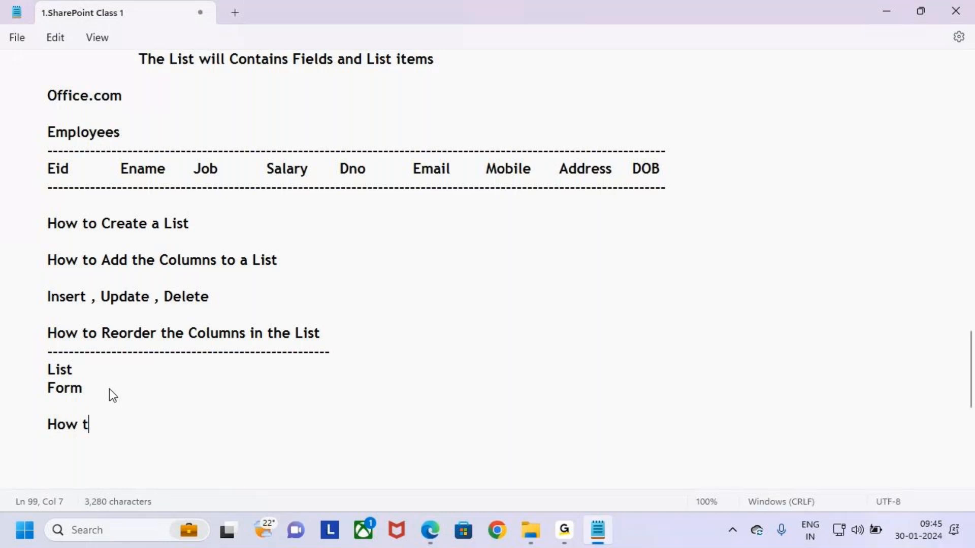
text(o Hide the )
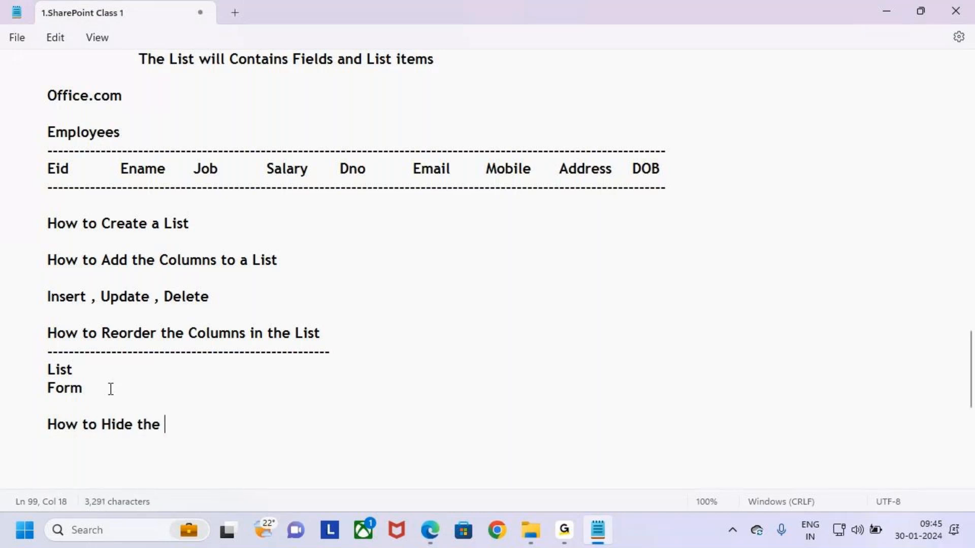
text(Columns in)
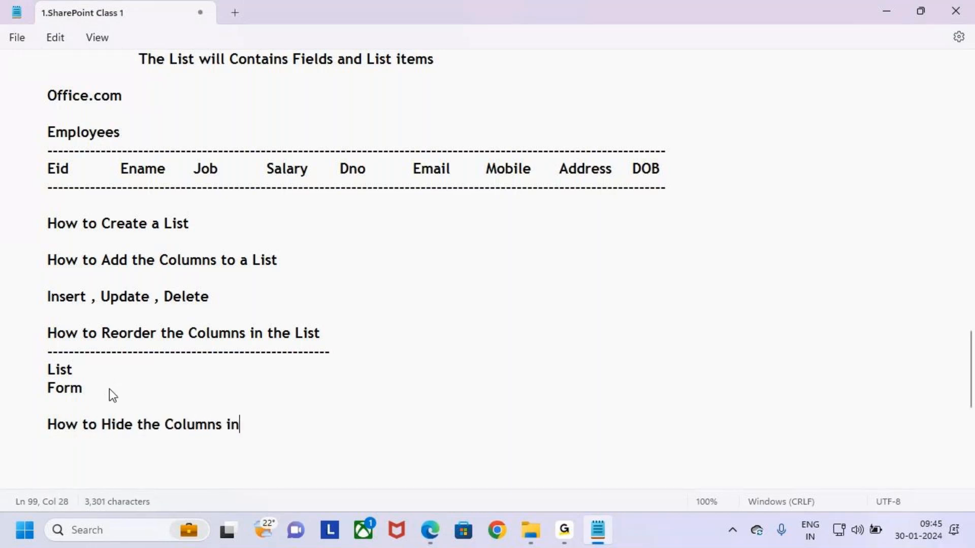
text( the Llist)
key(Return)
key(BackSpace)
key(BackSpace)
key(BackSpace)
key(BackSpace)
key(BackSpace)
key(BackSpace)
key(BackSpace)
key(BackSpace)
text(e List)
key(Return)
Underline the heading with a dash line and add List and Form lines below it
text(-----------------------)
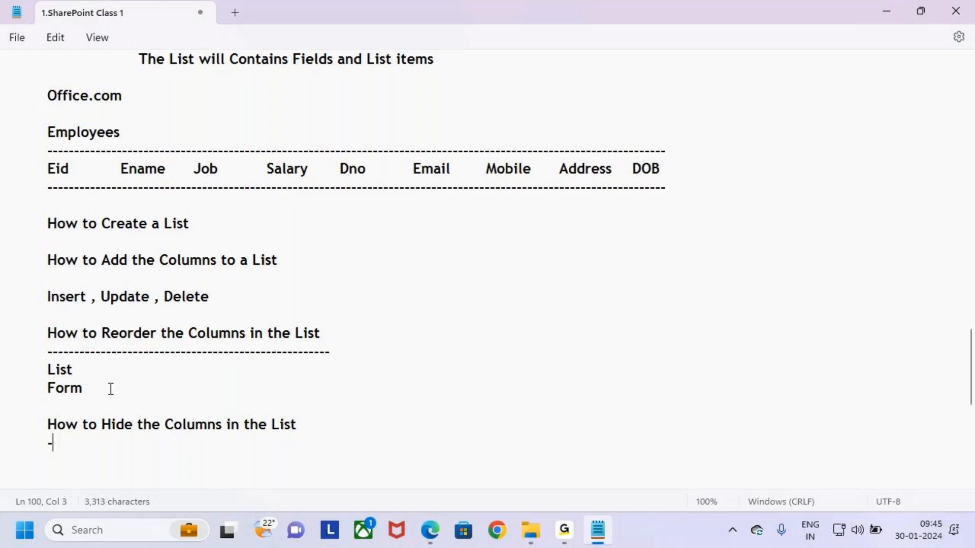
text(----------------------------------------------)
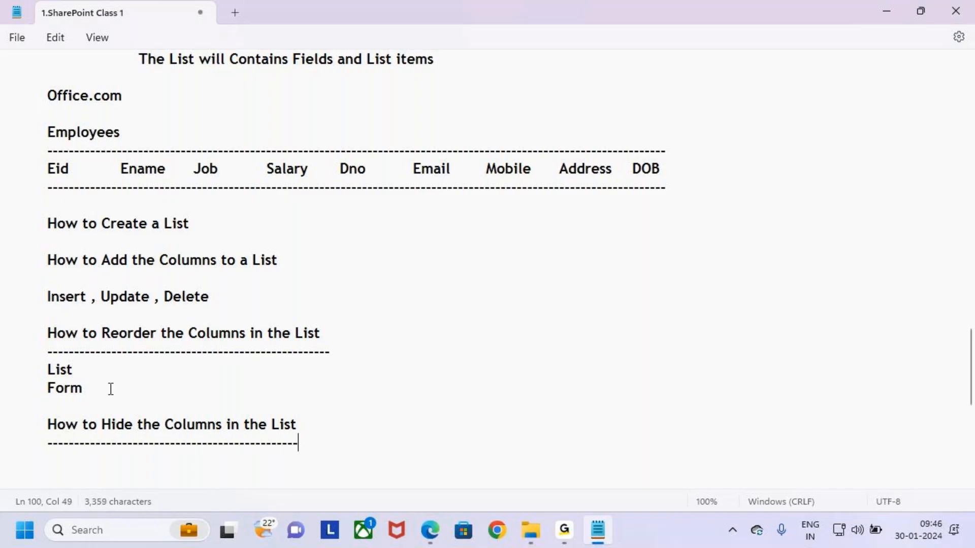
key(Return)
text(List)
key(Return)
key(Tab)
text(Form)
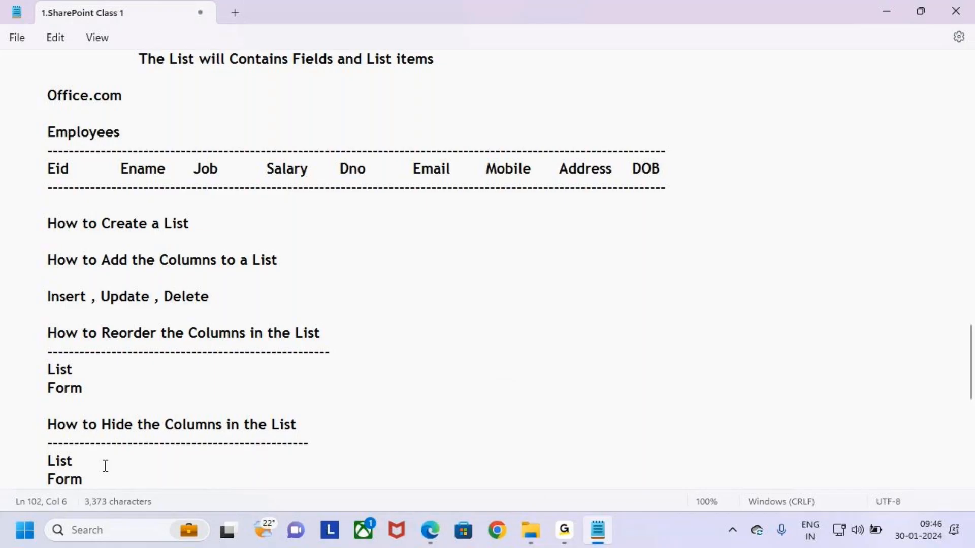
Return to the SharePoint Employees list in Edge
scroll(106, 464, down, 1)
drag(48, 406, 91, 411)
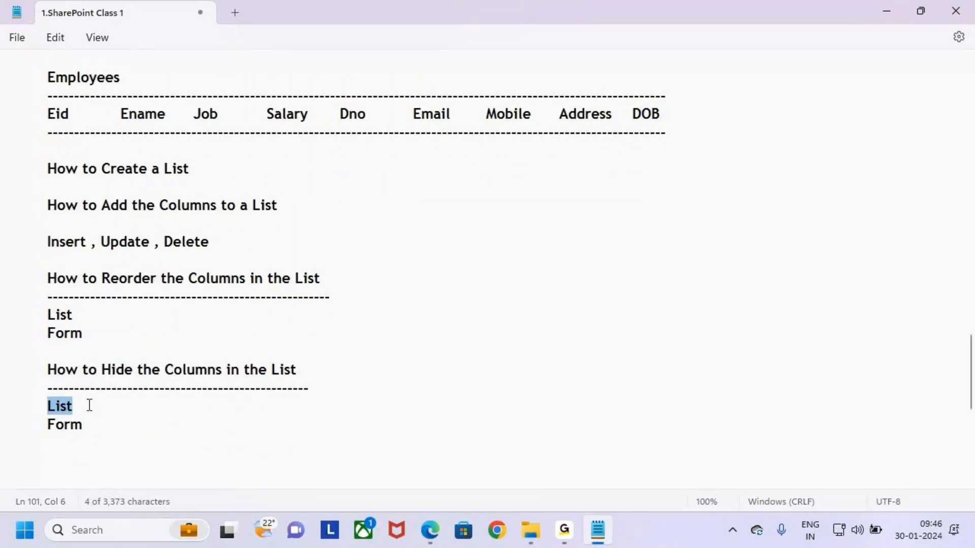
click(430, 530)
drag(267, 279, 928, 350)
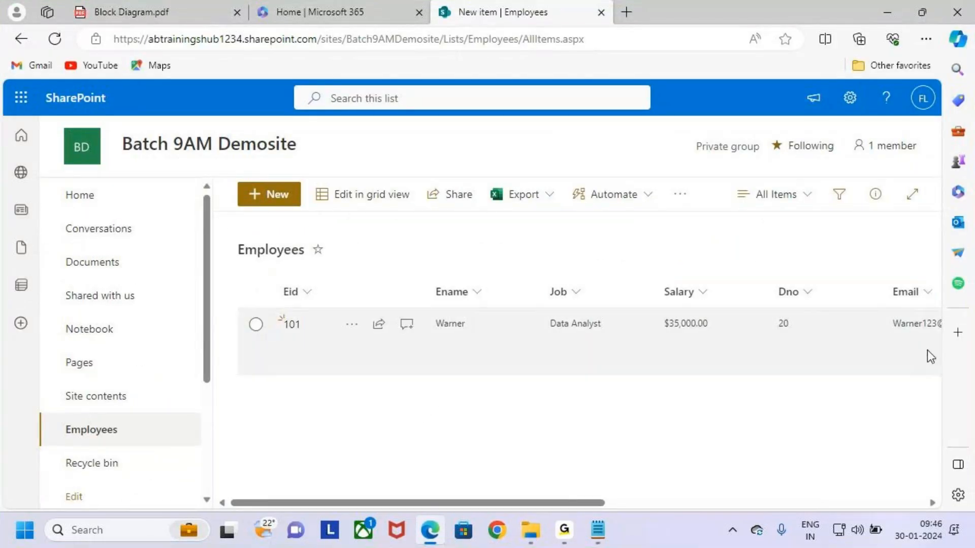
Hide the Dno column from its header menu so Salary is followed directly by Email
drag(757, 282, 835, 343)
mouse_move(778, 284)
mouse_down()
mouse_move(818, 326)
mouse_move(819, 313)
mouse_up()
drag(813, 263, 757, 357)
click(796, 293)
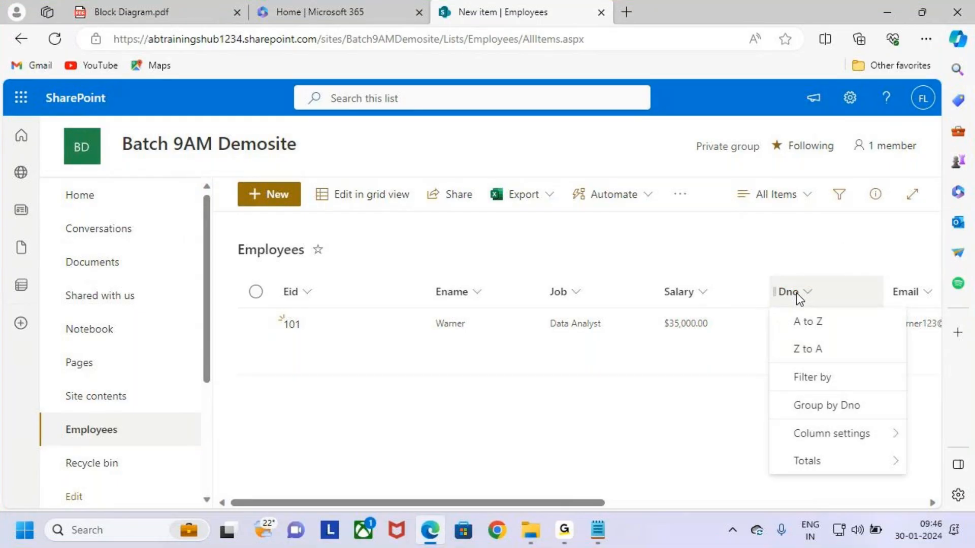
mouse_move(830, 443)
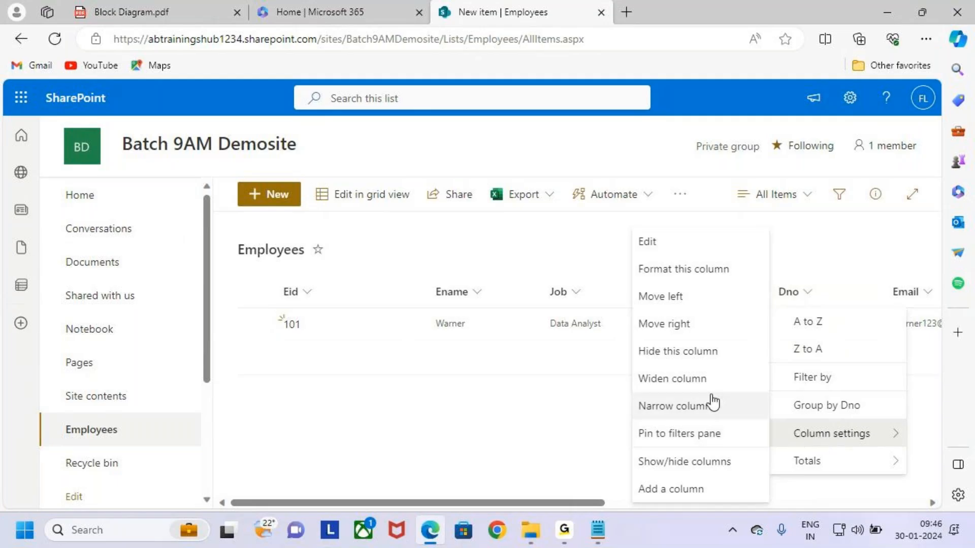
click(705, 352)
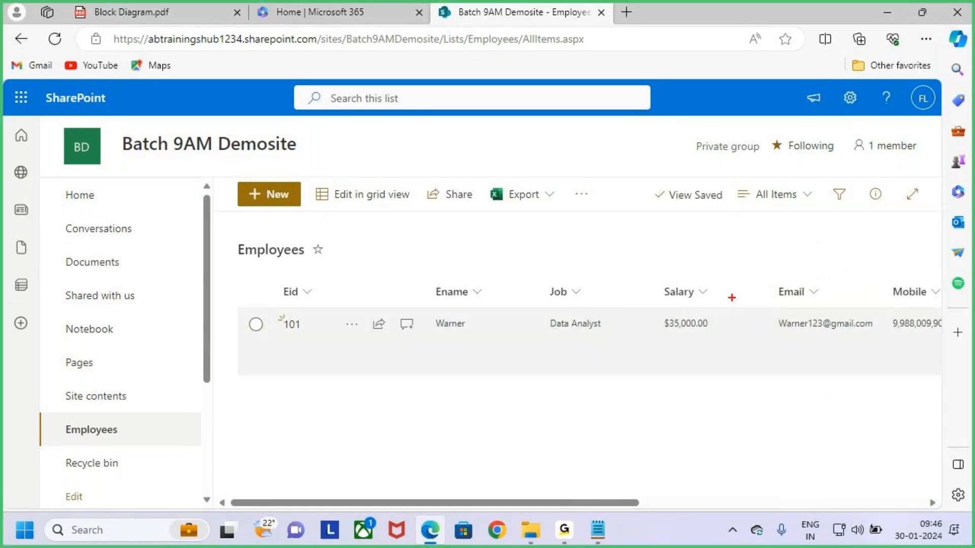
drag(727, 286, 773, 386)
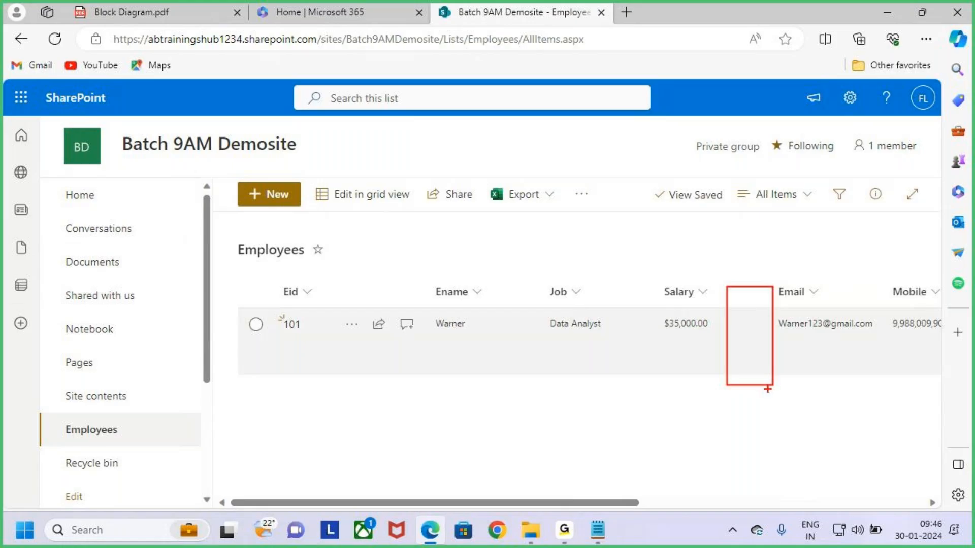
key(Escape)
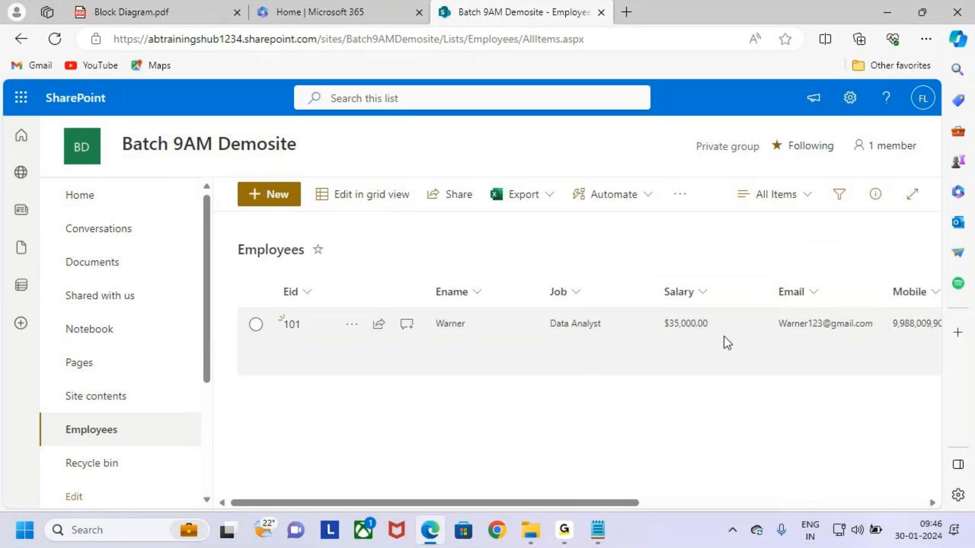
Open the Employees list settings from the gear menu and edit the All Items view
click(851, 99)
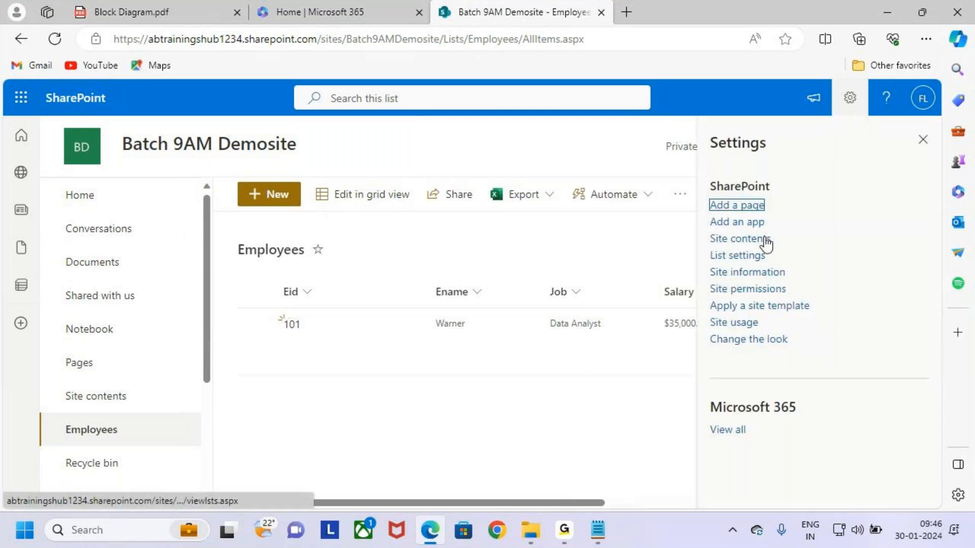
click(750, 258)
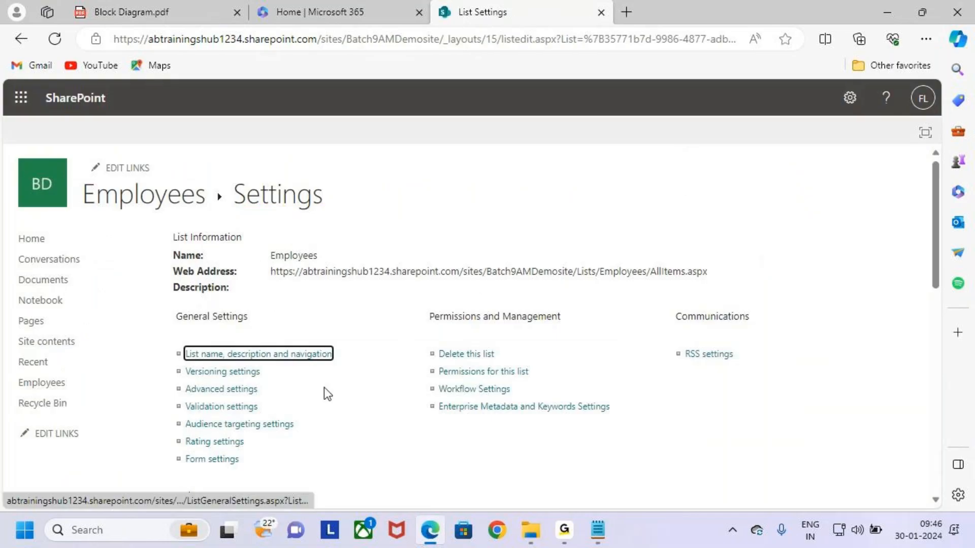
scroll(324, 388, down, 3)
scroll(330, 382, down, 2)
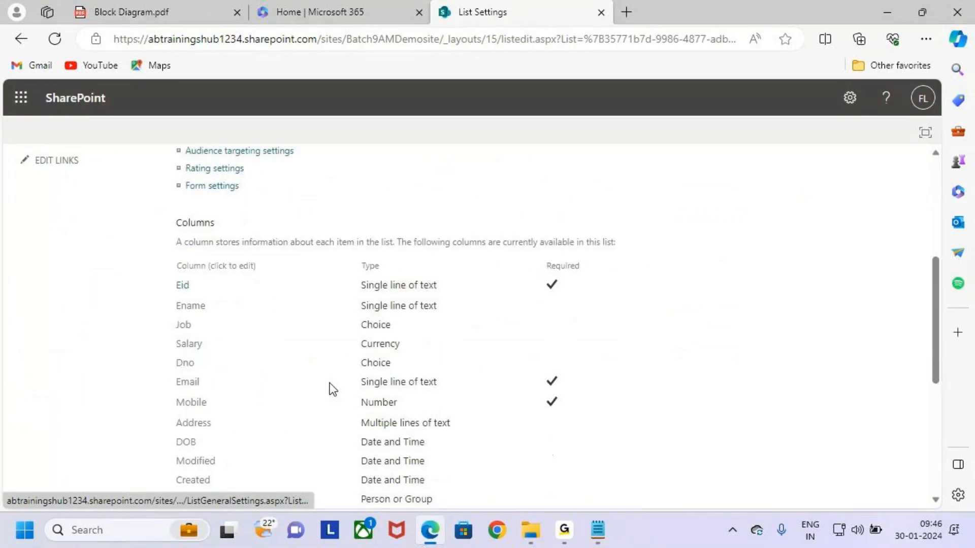
scroll(330, 382, down, 4)
scroll(242, 343, down, 2)
drag(167, 326, 233, 364)
drag(170, 388, 239, 417)
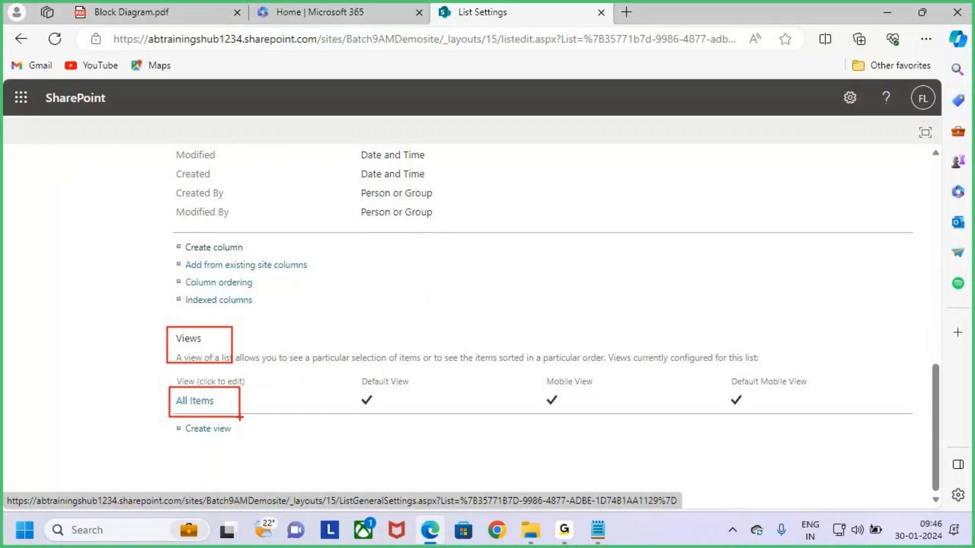
key(Escape)
click(189, 401)
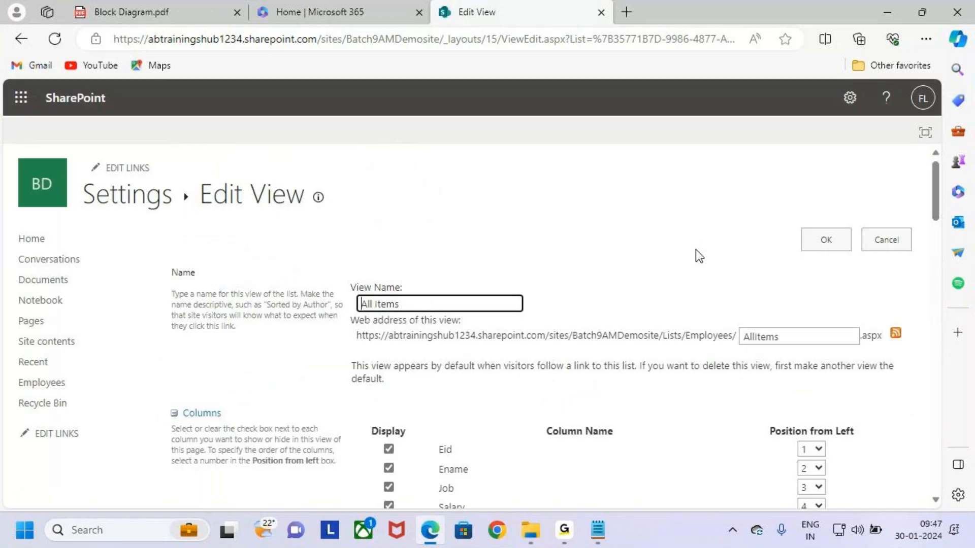
Uncheck the Job column's Display box and save the view with OK
scroll(696, 249, down, 5)
key(ctrl+2)
mouse_move(363, 205)
mouse_down()
mouse_move(404, 224)
mouse_move(437, 216)
mouse_up()
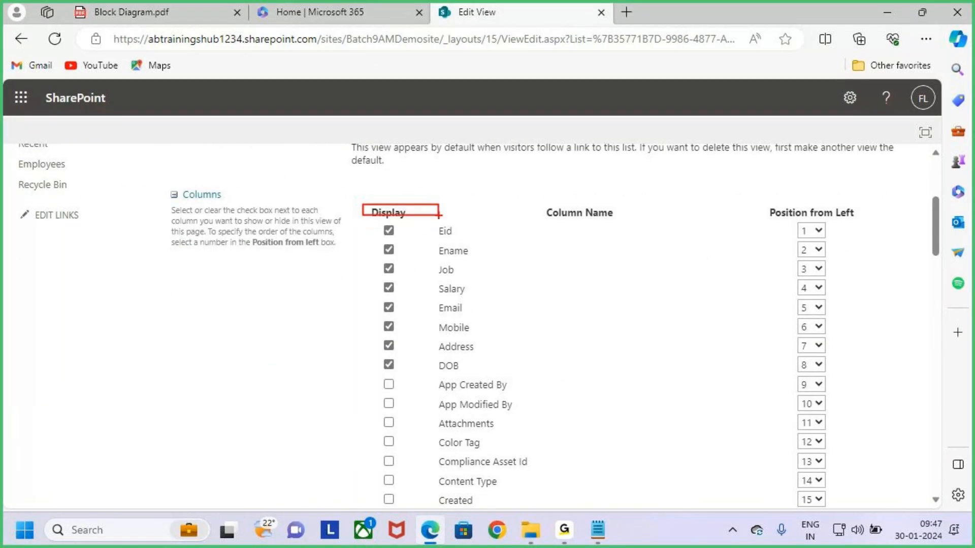
mouse_move(382, 222)
mouse_down()
mouse_move(406, 373)
mouse_move(489, 376)
mouse_up()
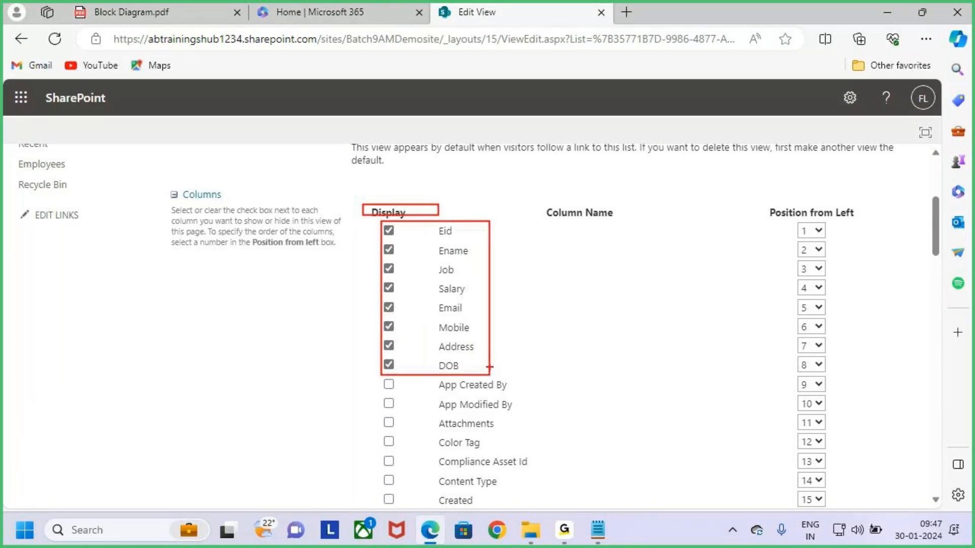
scroll(639, 407, down, 3)
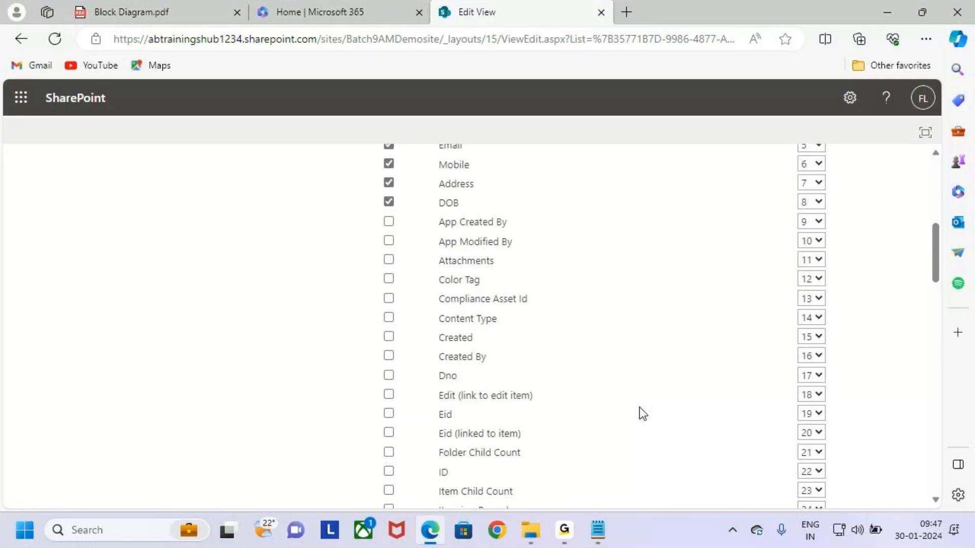
scroll(507, 374, up, 3)
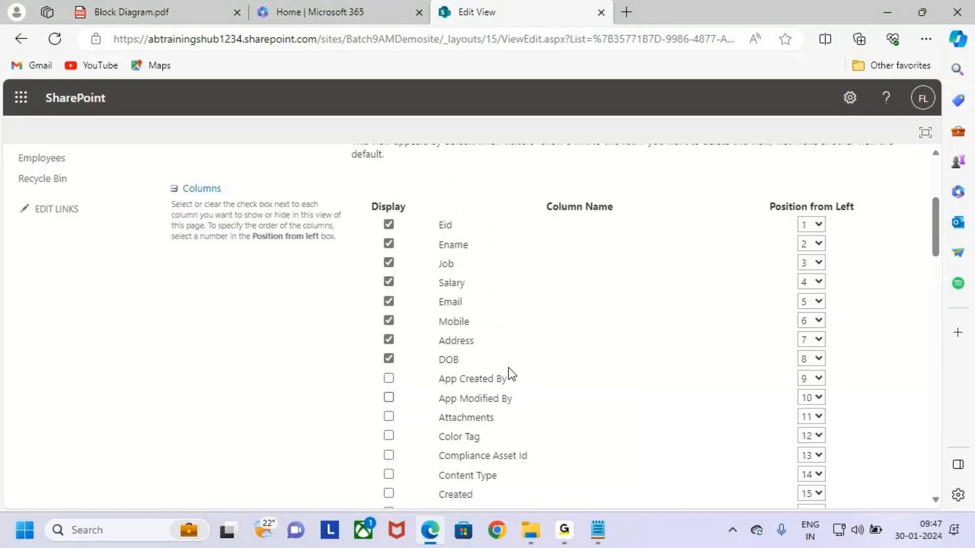
click(390, 268)
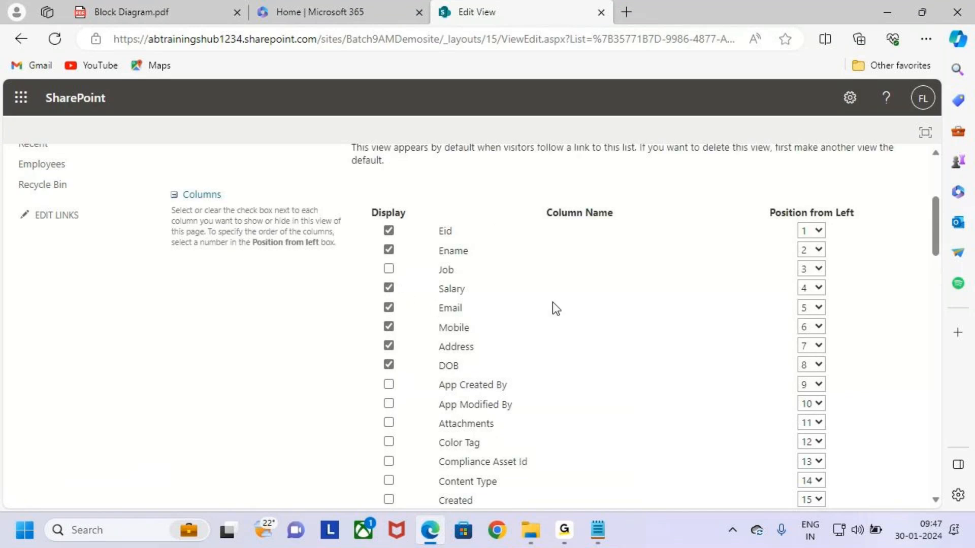
key(ctrl+2)
drag(376, 217, 421, 222)
key(Escape)
scroll(532, 350, down, 20)
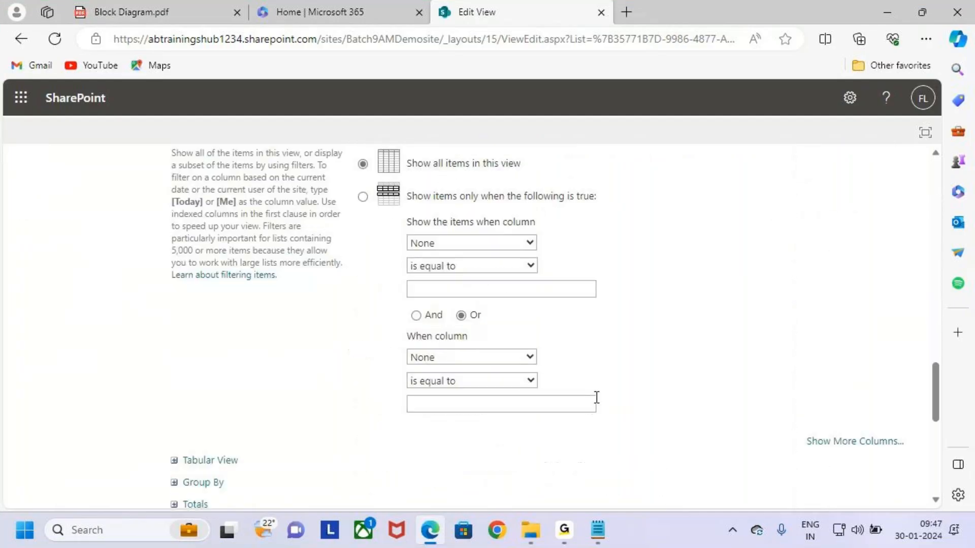
scroll(624, 412, down, 1)
click(830, 419)
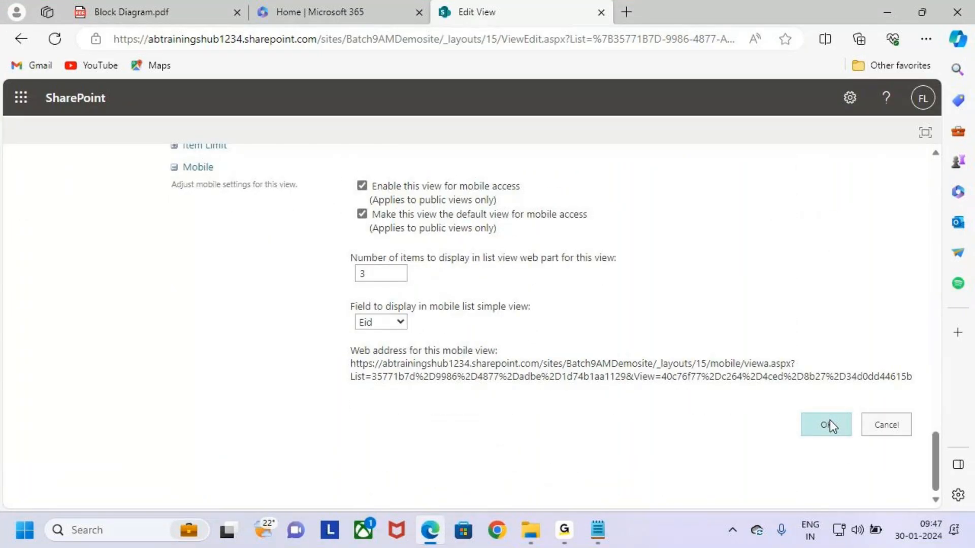
key(ctrl+2)
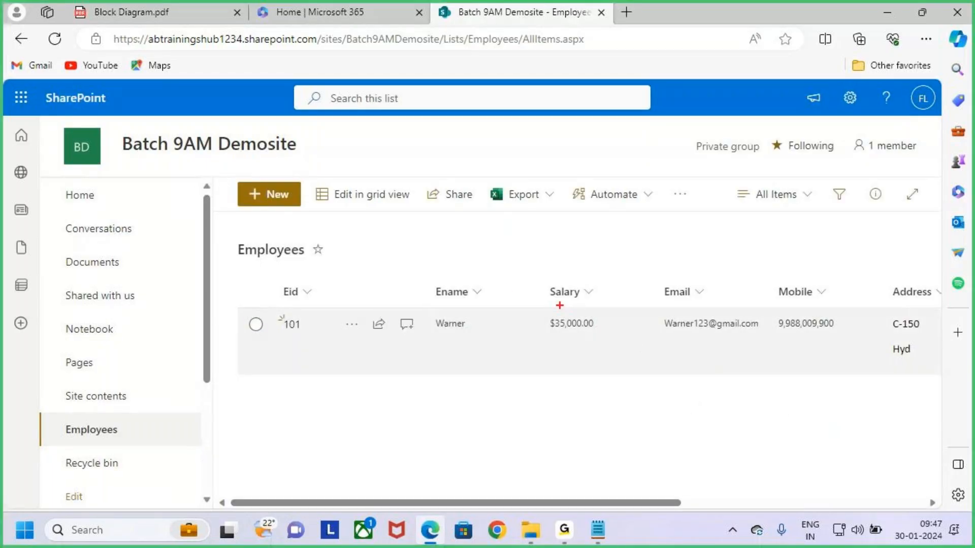
Check the Salary column settings menu, then open Employees List settings from the gear icon
drag(496, 284, 540, 385)
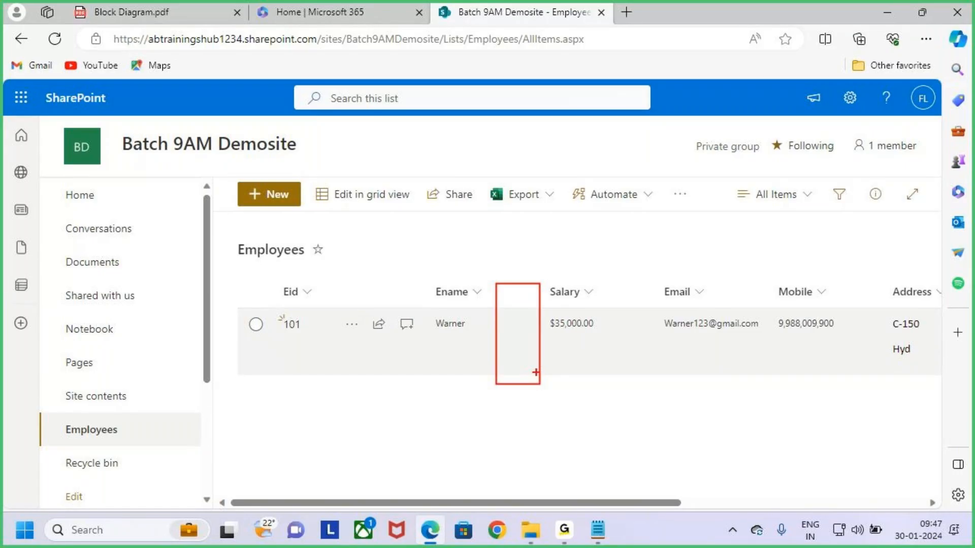
key(Escape)
click(579, 300)
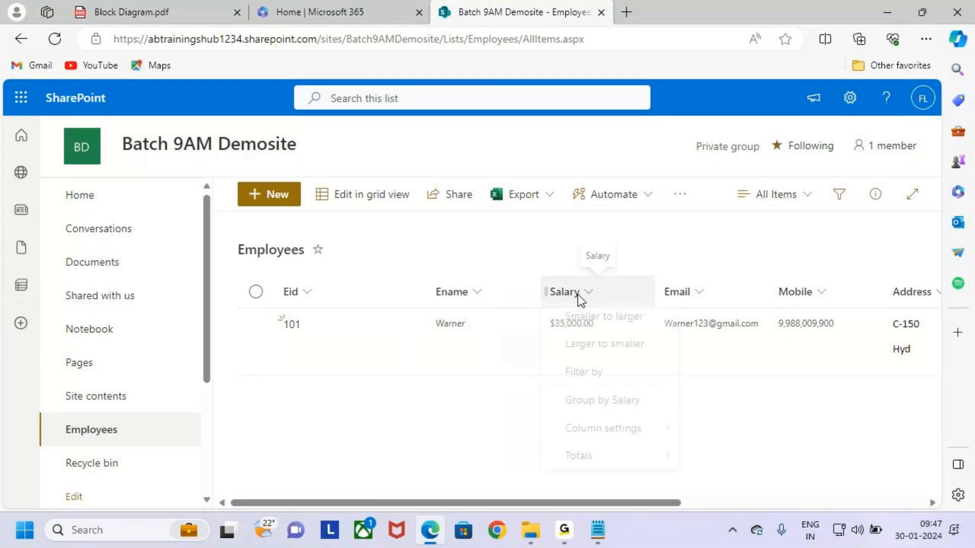
click(620, 433)
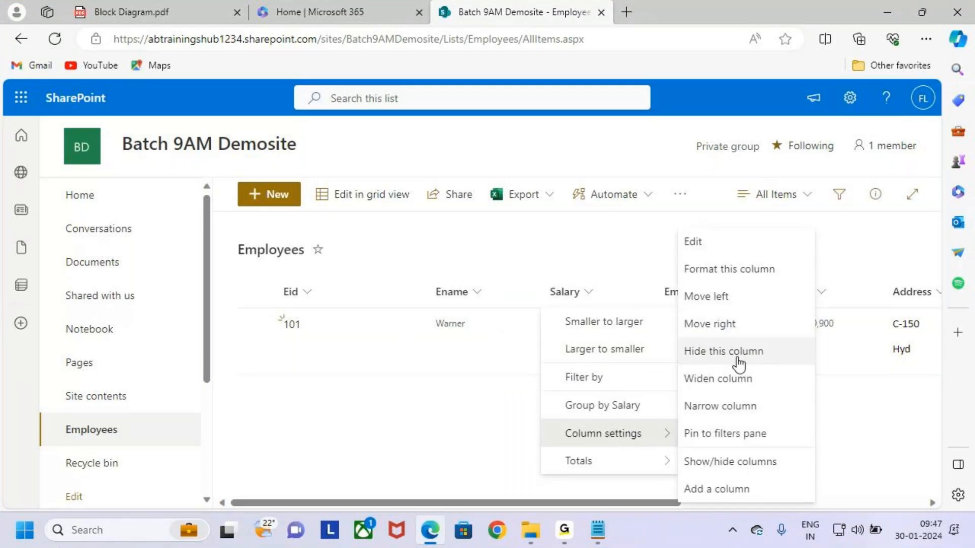
click(858, 361)
click(851, 99)
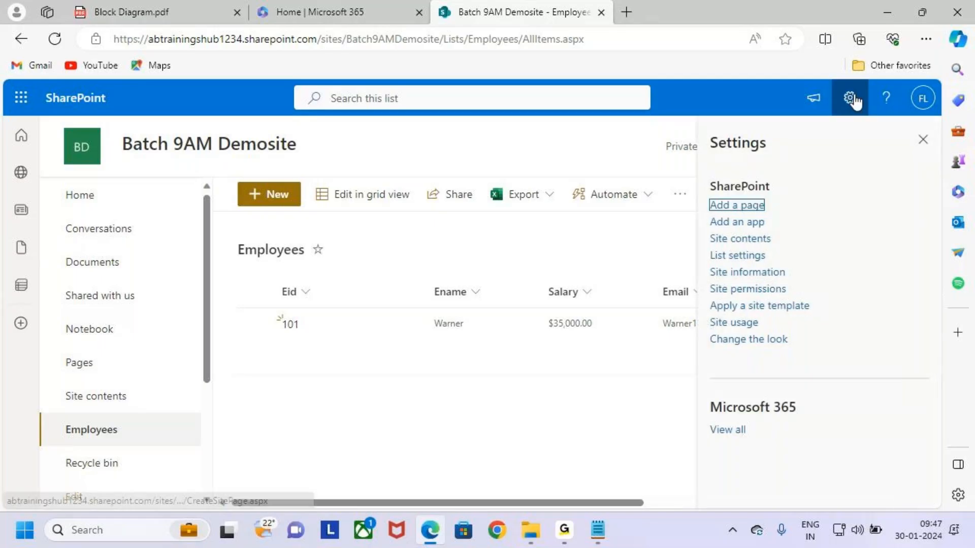
click(747, 258)
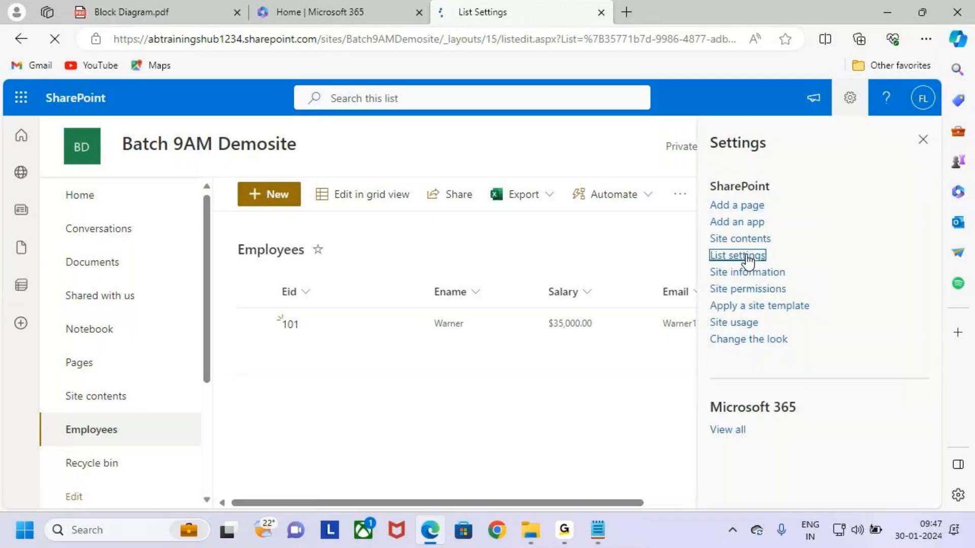
Open the All Items view for editing and review its column checkboxes
scroll(223, 429, down, 10)
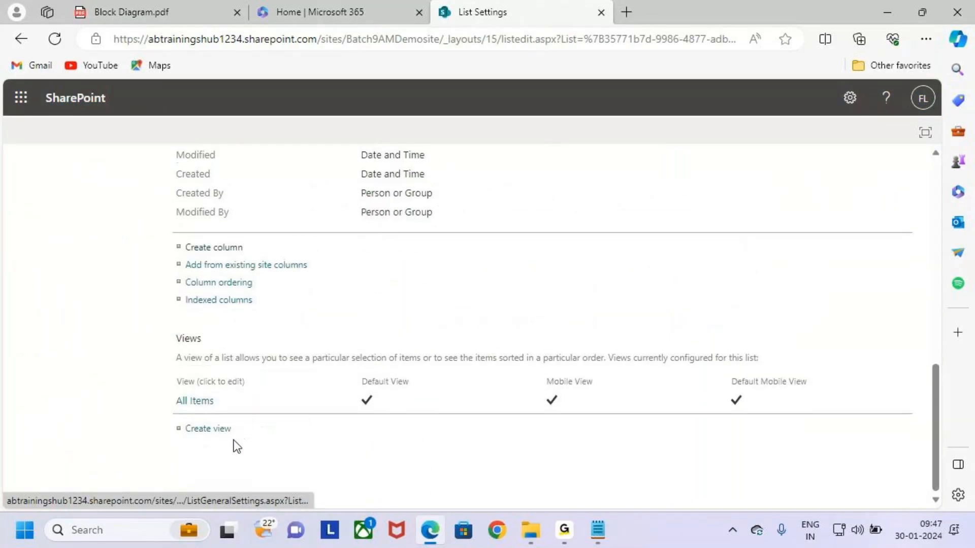
click(196, 402)
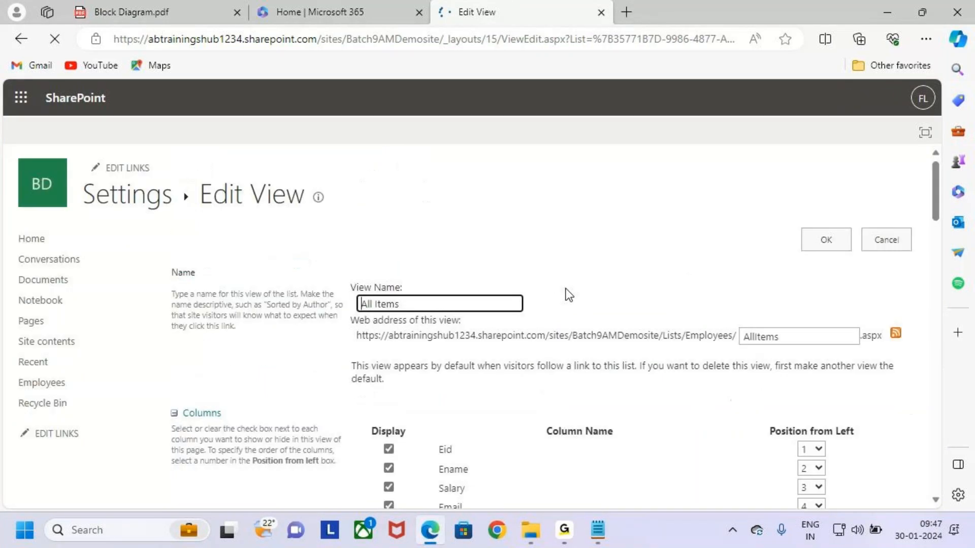
scroll(437, 361, down, 3)
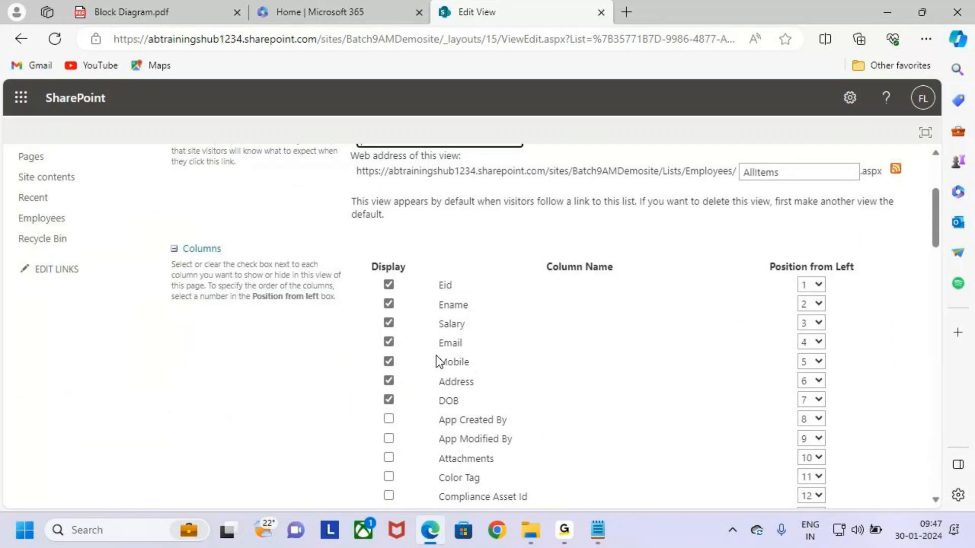
scroll(438, 360, down, 4)
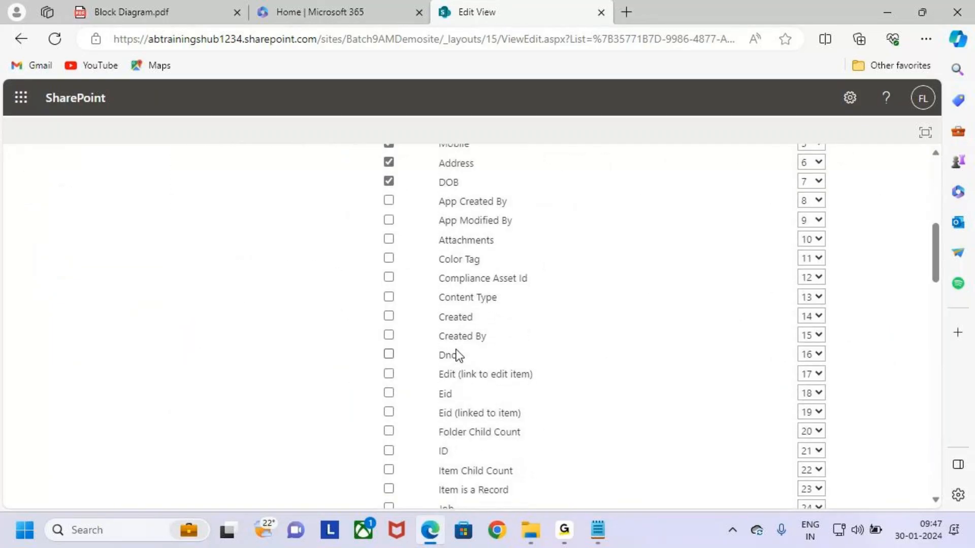
key(ctrl+2)
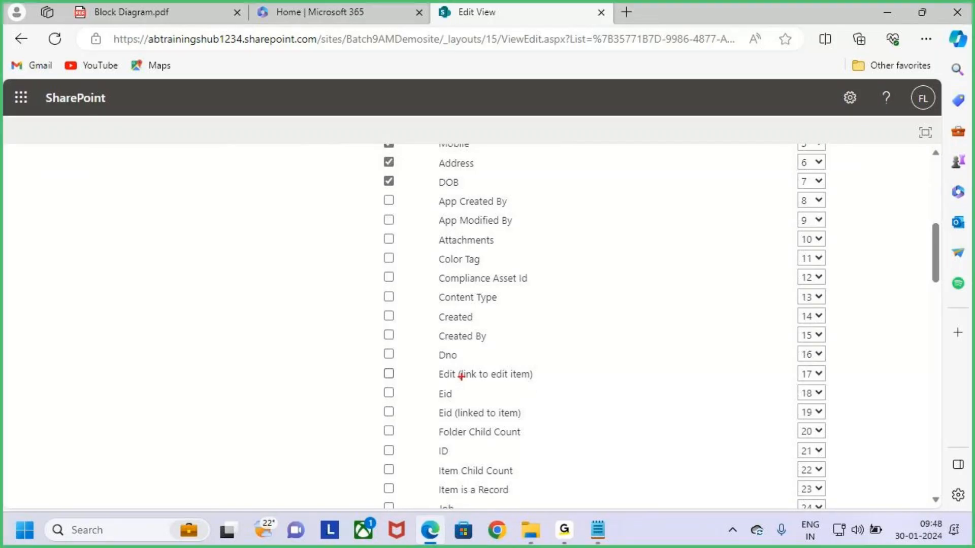
drag(429, 346, 479, 374)
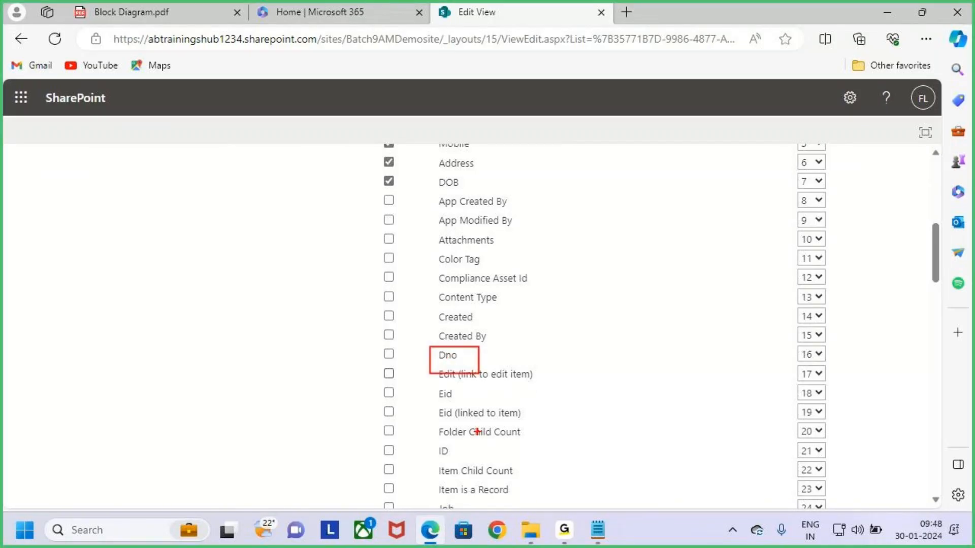
scroll(478, 432, down, 1)
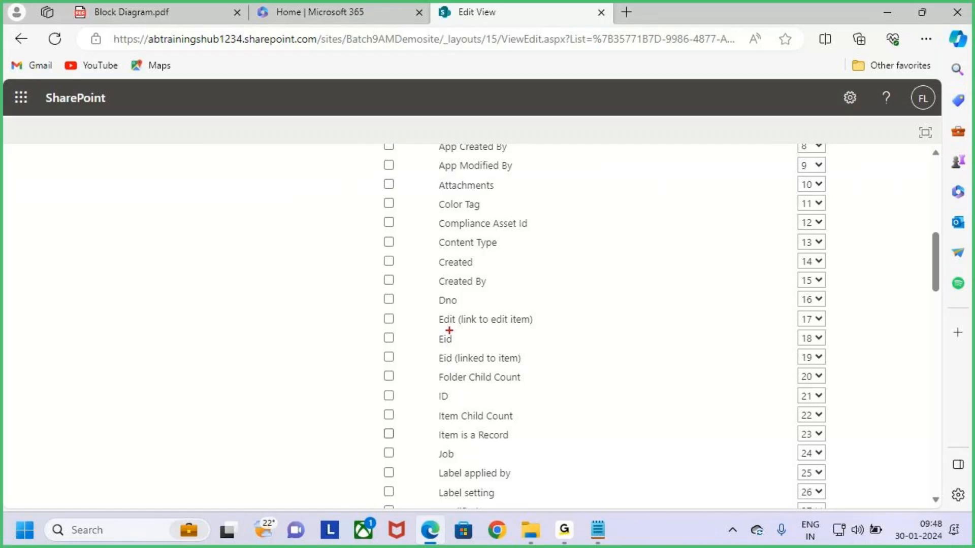
drag(429, 289, 461, 306)
drag(430, 446, 466, 467)
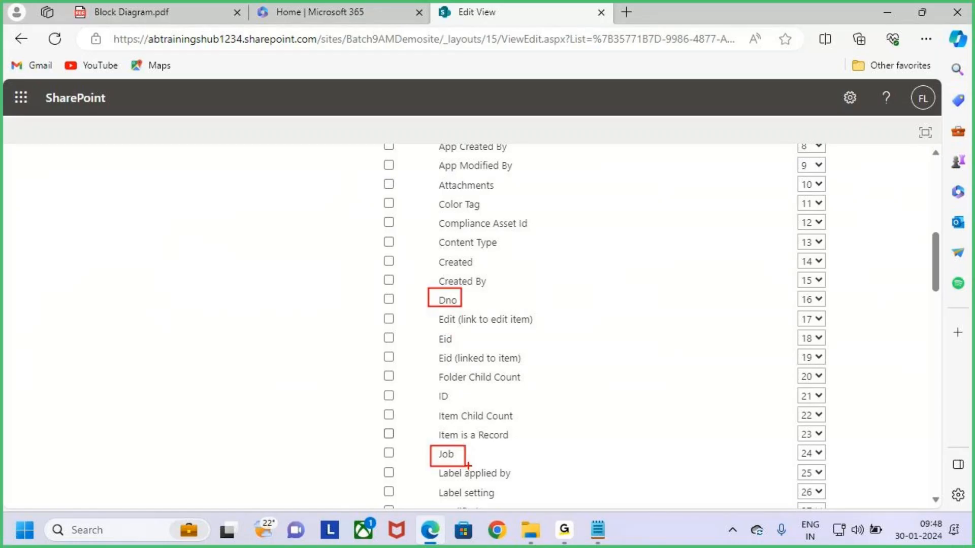
key(Escape)
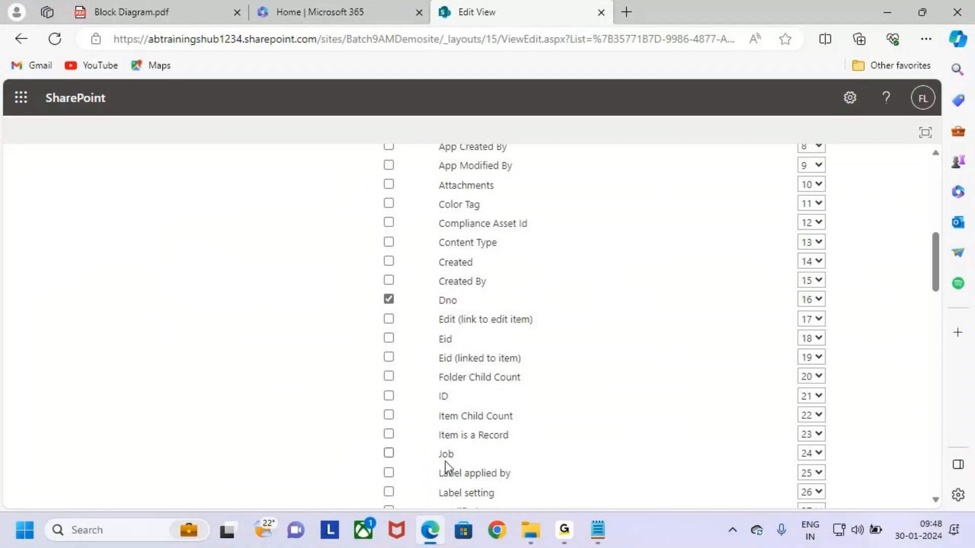
Check Job so it shows in the view again and save with OK
click(390, 453)
scroll(520, 401, up, 9)
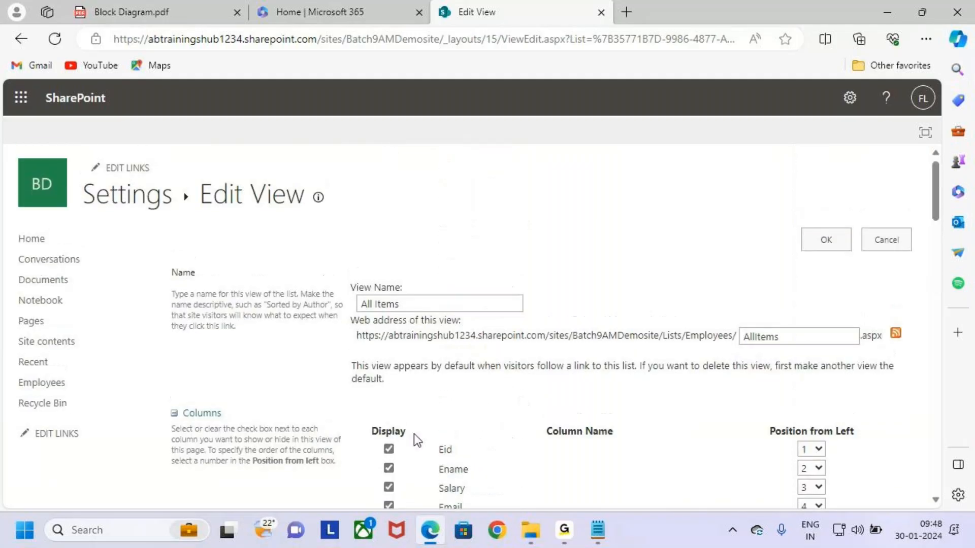
scroll(568, 421, down, 20)
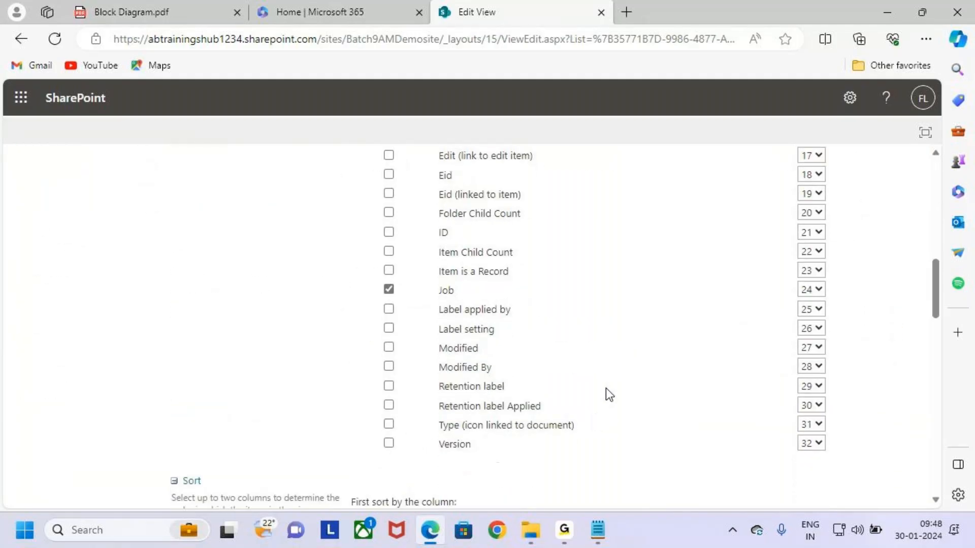
scroll(817, 471, down, 10)
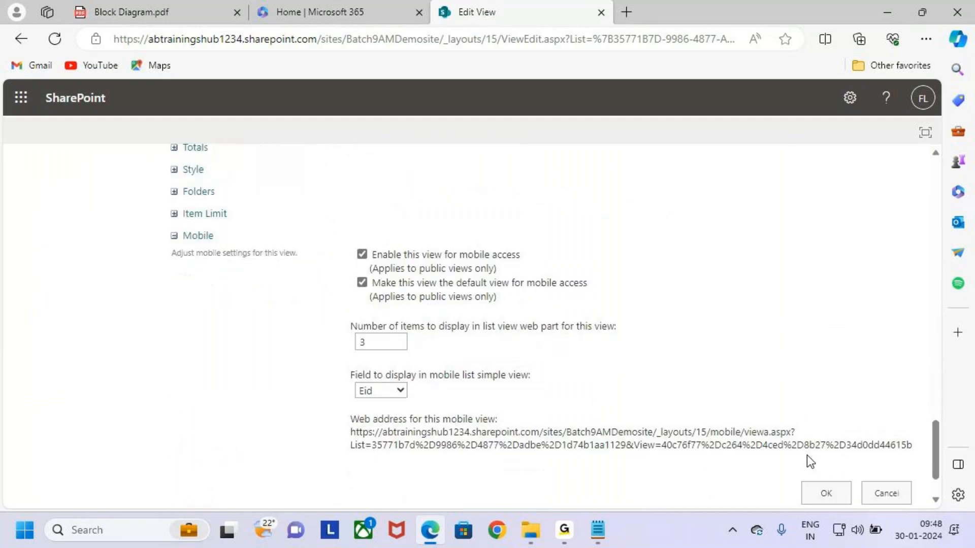
click(828, 429)
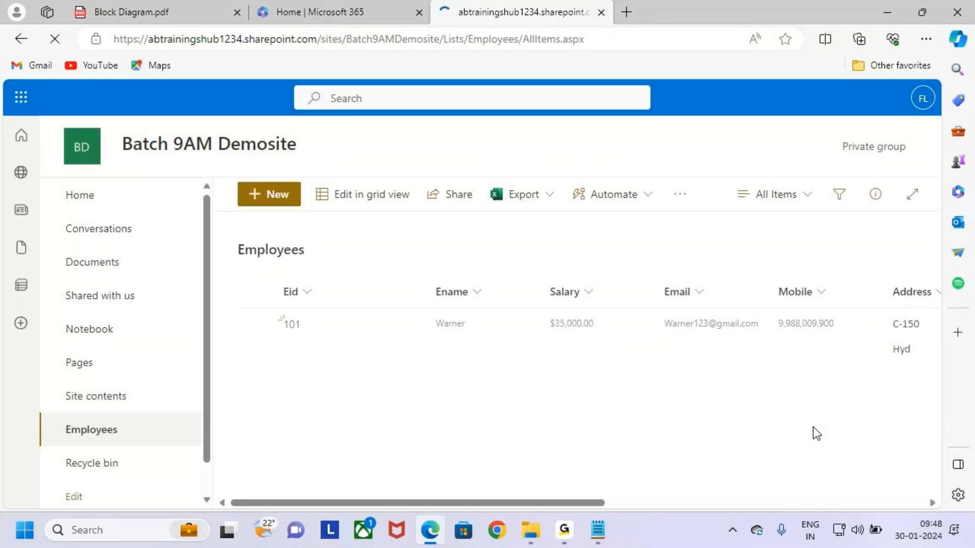
Drag Dno between Salary and Email, and drag Job in front of Salary
drag(583, 502, 904, 504)
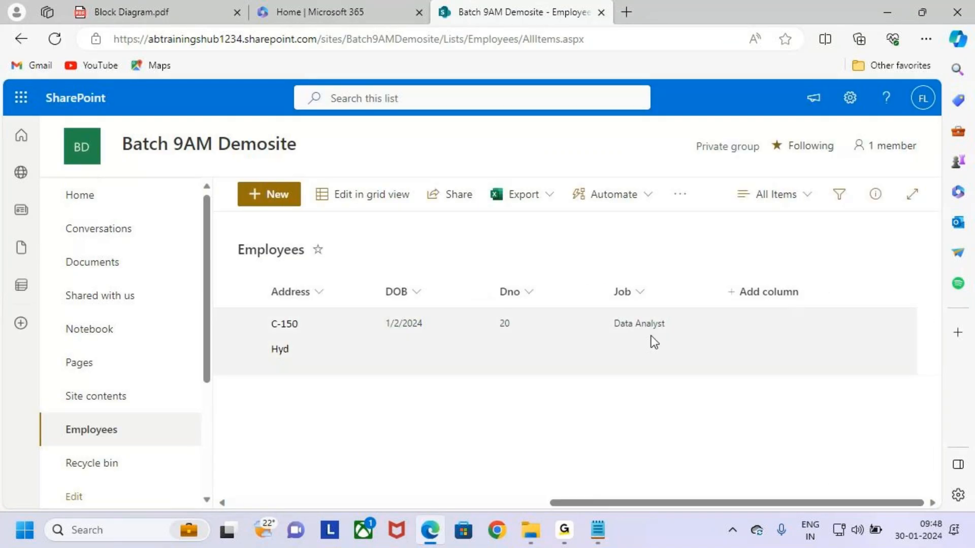
drag(477, 277, 692, 348)
drag(543, 225, 552, 271)
mouse_move(533, 262)
mouse_down()
mouse_move(552, 272)
mouse_move(527, 305)
mouse_up()
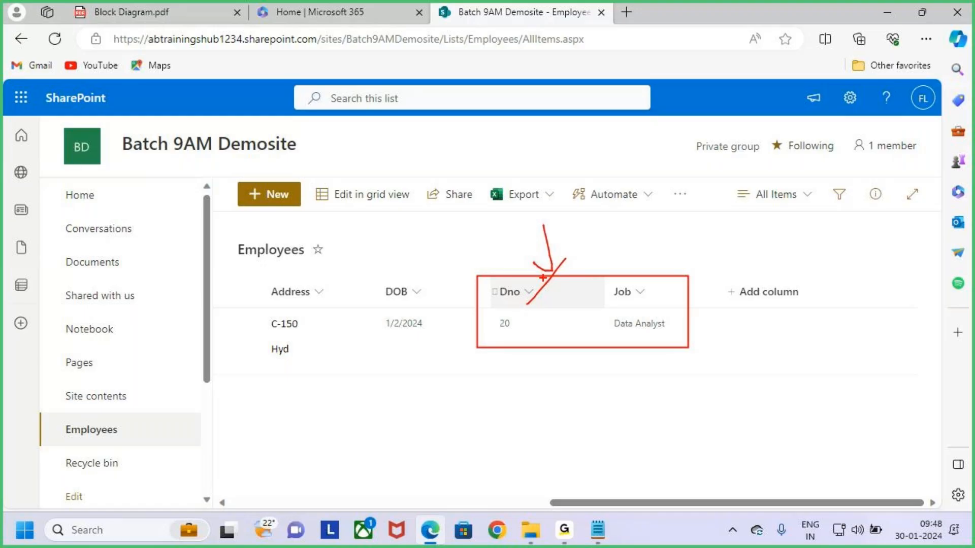
key(Escape)
drag(864, 508, 676, 507)
drag(888, 294, 393, 306)
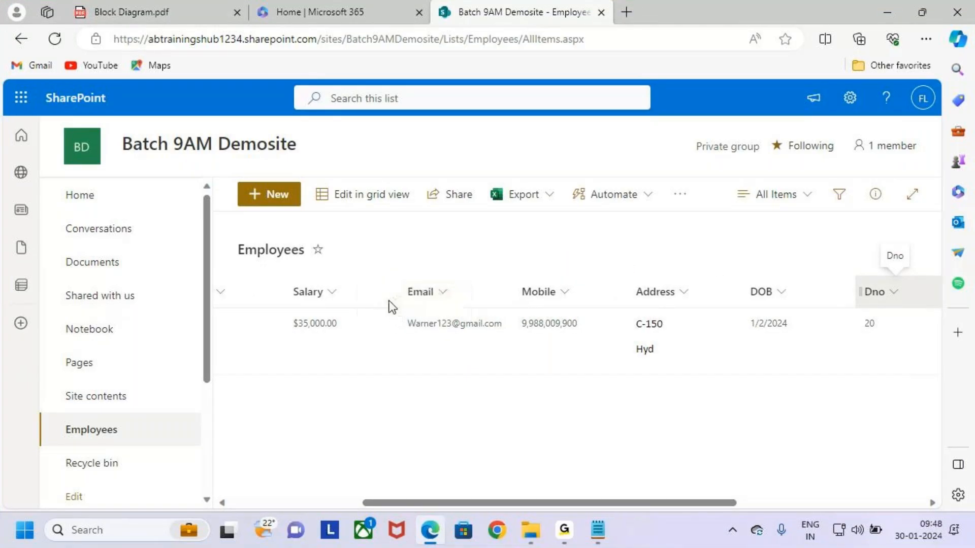
drag(734, 502, 792, 501)
mouse_move(915, 297)
mouse_down()
mouse_move(219, 300)
mouse_move(276, 297)
mouse_up()
drag(797, 501, 190, 470)
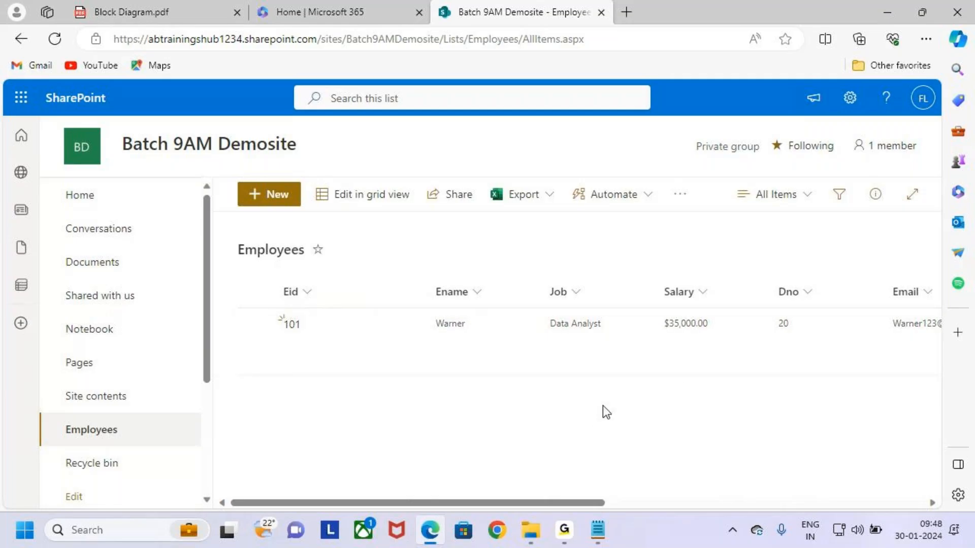
key(alt+Tab)
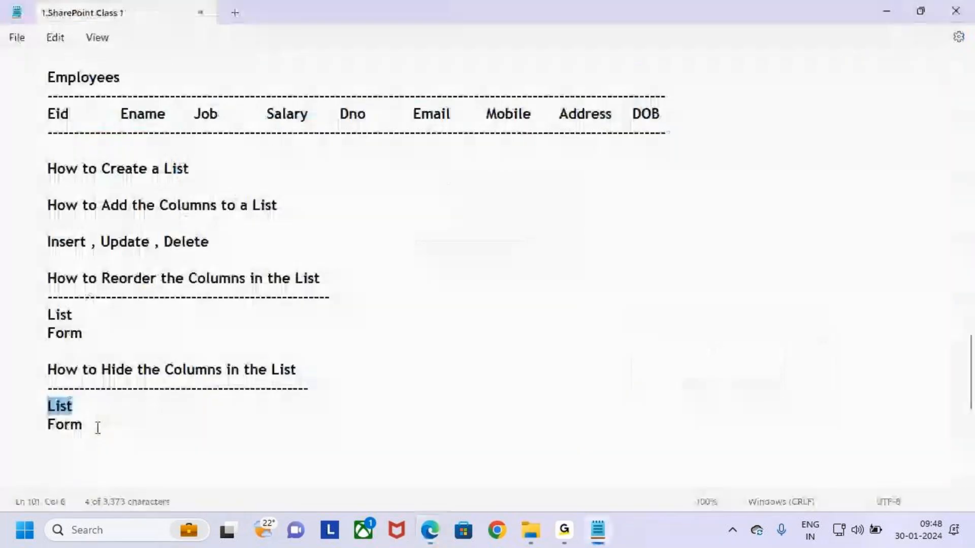
Highlight the List and Form points in the notes, then go back to the Employees list
drag(18, 402, 123, 423)
click(139, 401)
click(148, 417)
key(alt+Tab)
key(ctrl+2)
drag(238, 176, 302, 206)
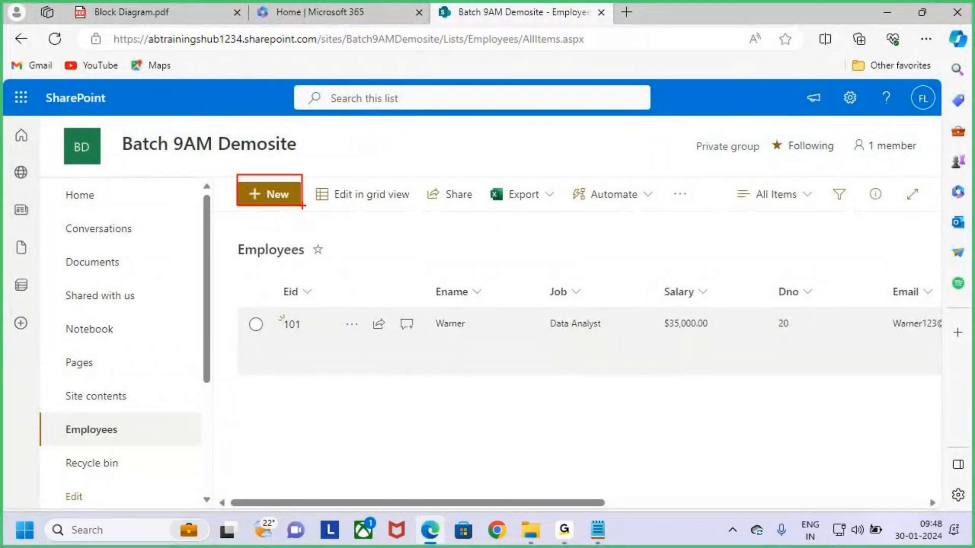
Start a New Item for Employees and annotate its Job field on screen
key(Escape)
click(281, 198)
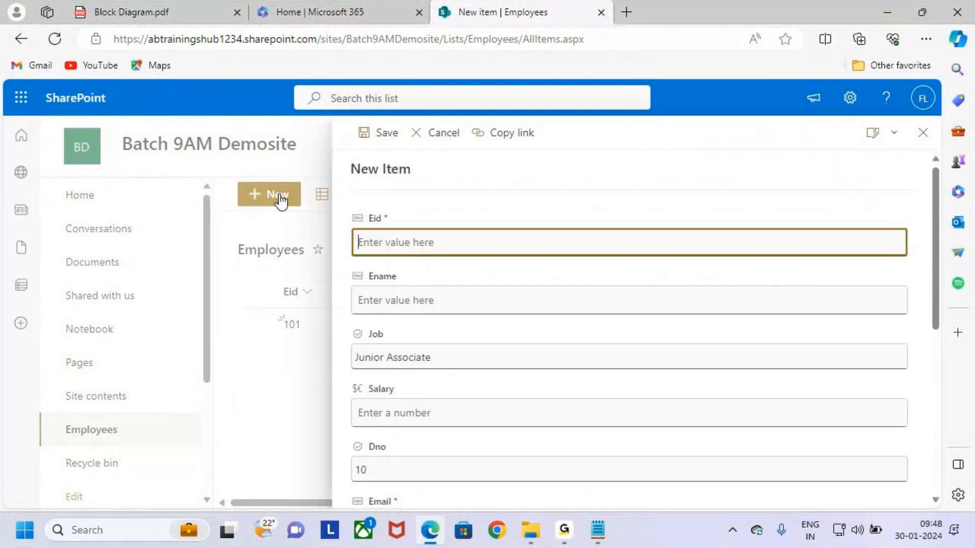
scroll(449, 370, down, 4)
scroll(451, 370, up, 4)
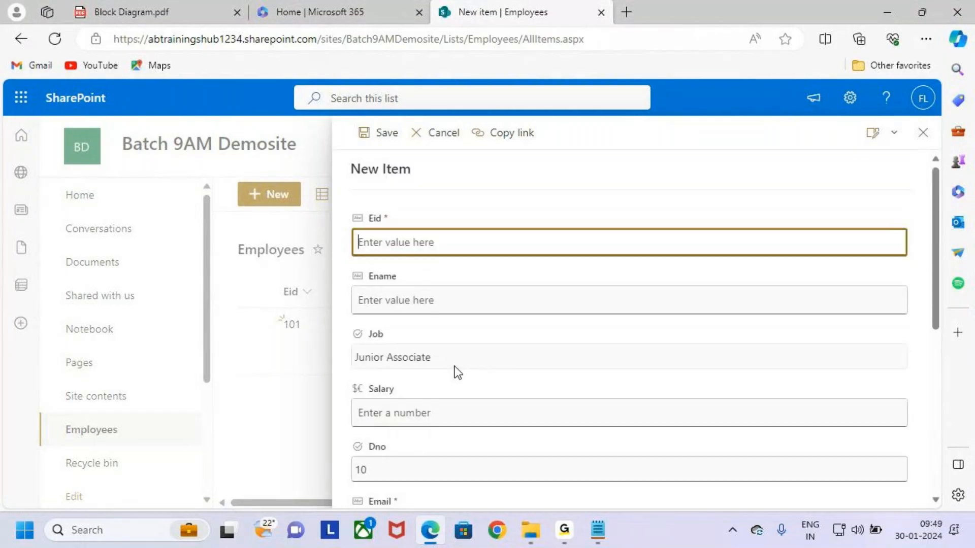
key(ctrl+2)
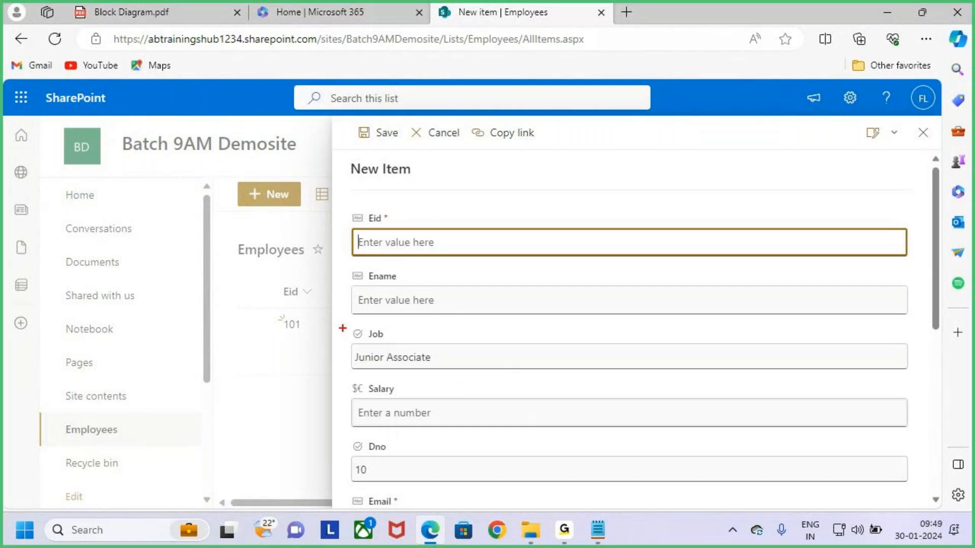
mouse_move(339, 324)
mouse_down()
mouse_move(762, 379)
mouse_move(934, 379)
mouse_up()
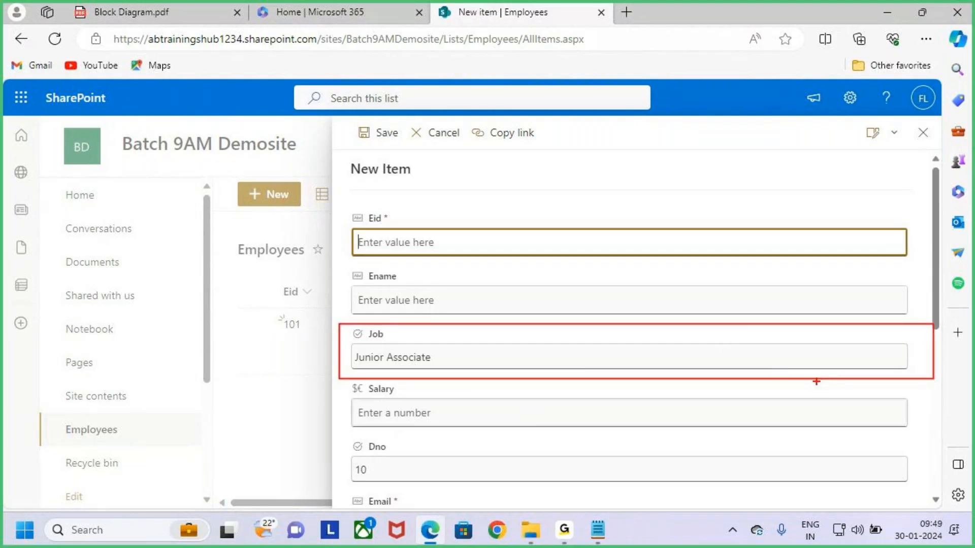
drag(599, 314, 599, 335)
drag(583, 325, 601, 340)
drag(611, 329, 593, 357)
key(Escape)
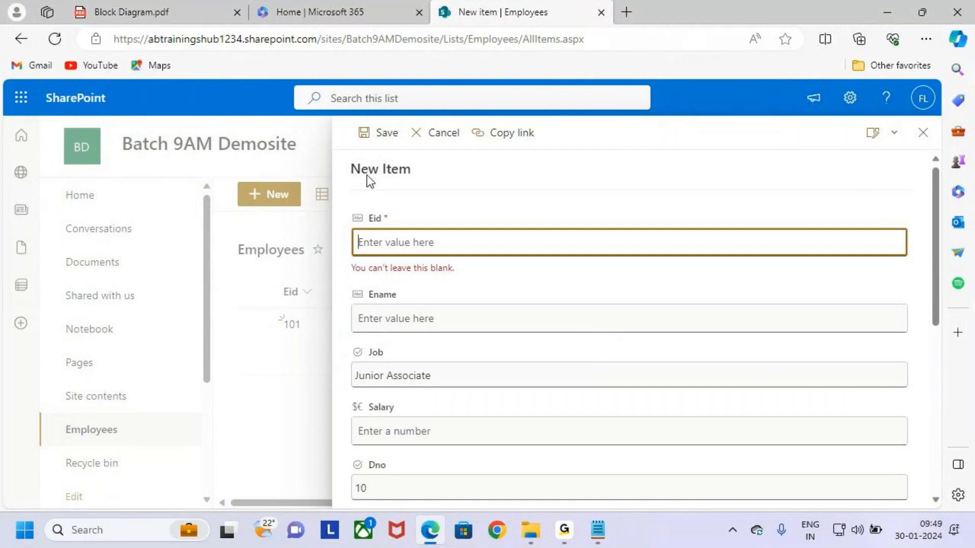
click(894, 134)
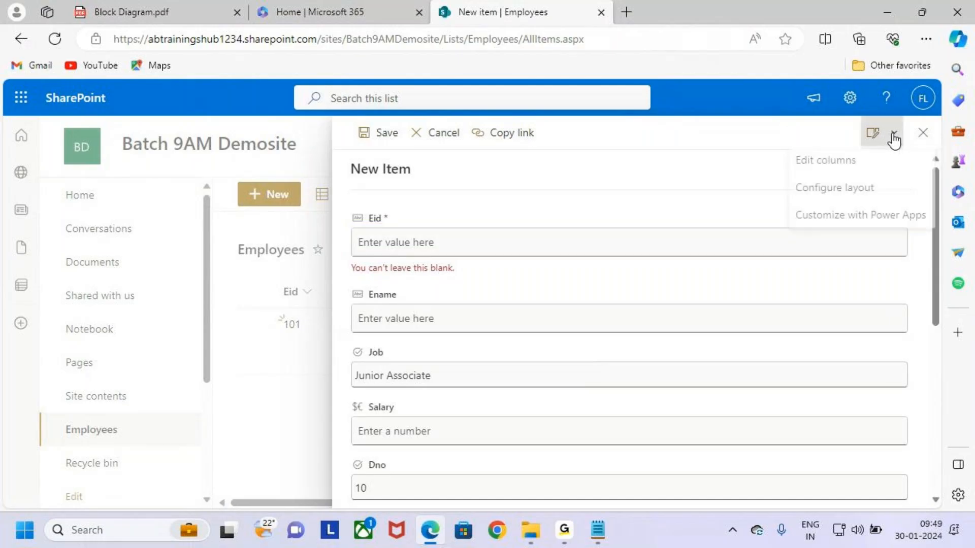
Uncheck Job in the form's Edit columns and save, so it disappears from the form
click(835, 171)
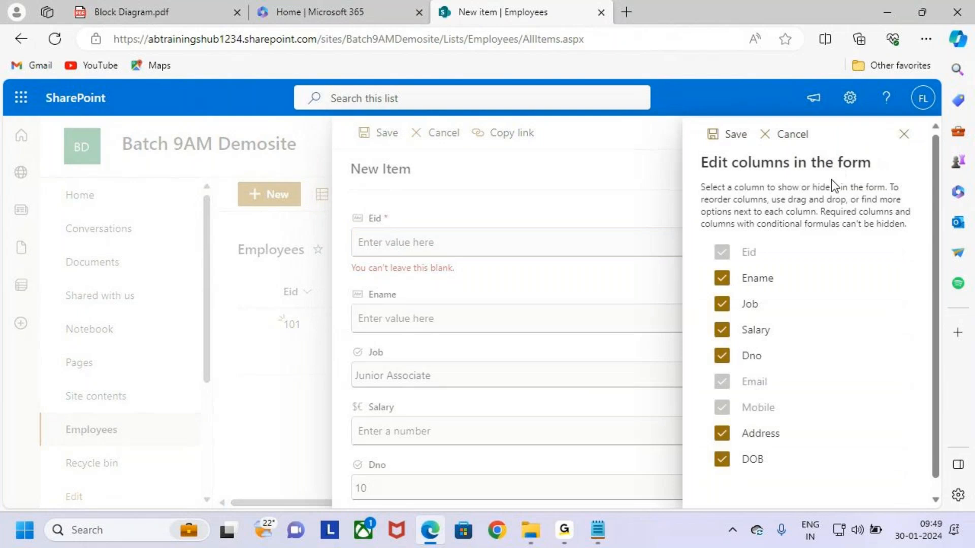
click(722, 304)
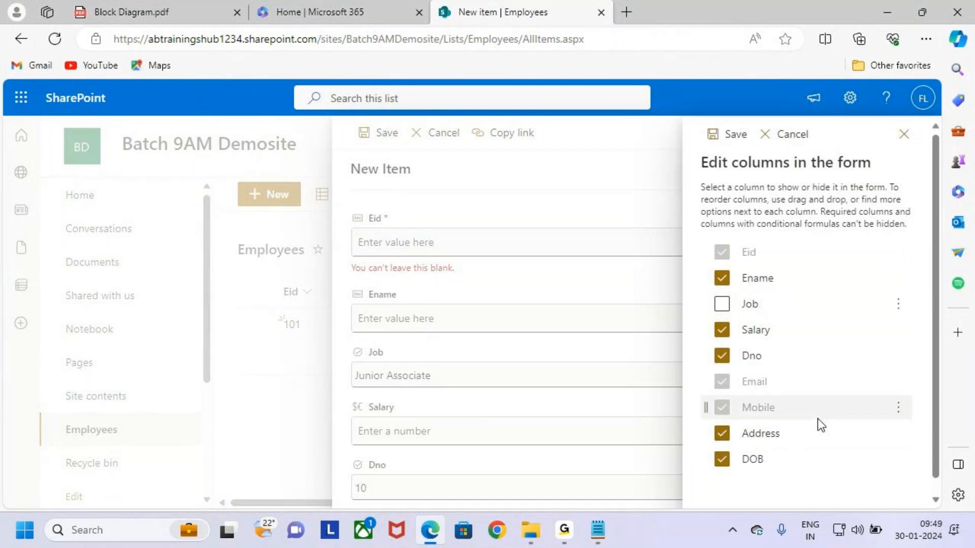
click(721, 137)
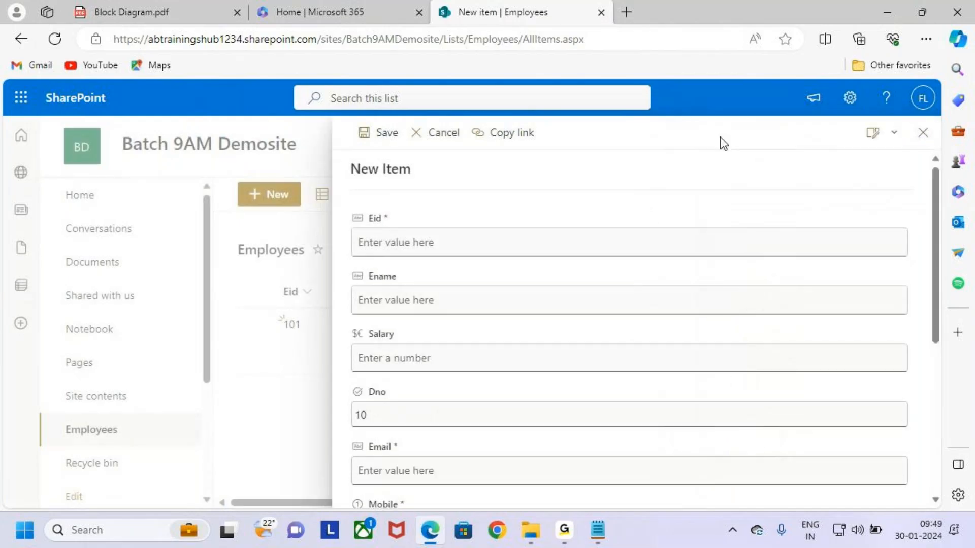
key(ctrl+2)
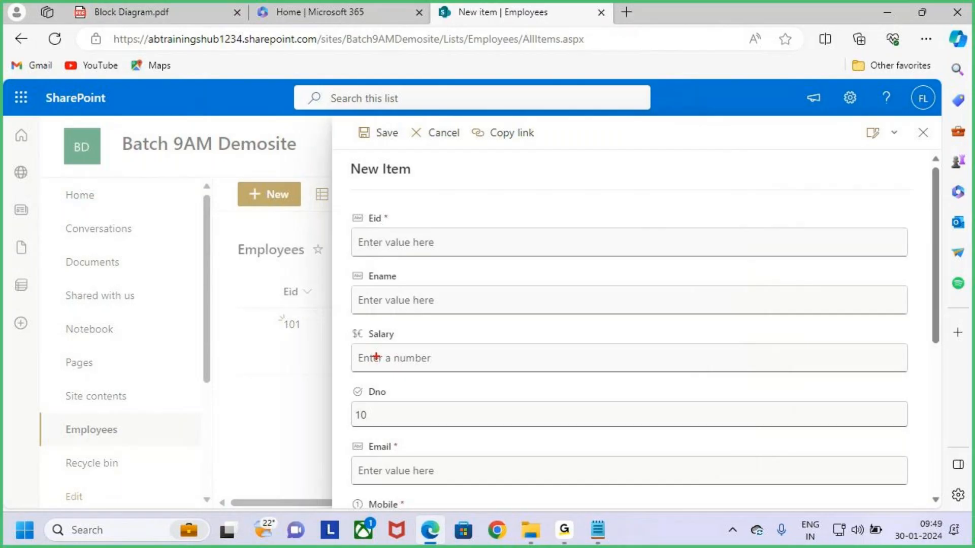
drag(341, 322, 412, 319)
drag(347, 324, 389, 321)
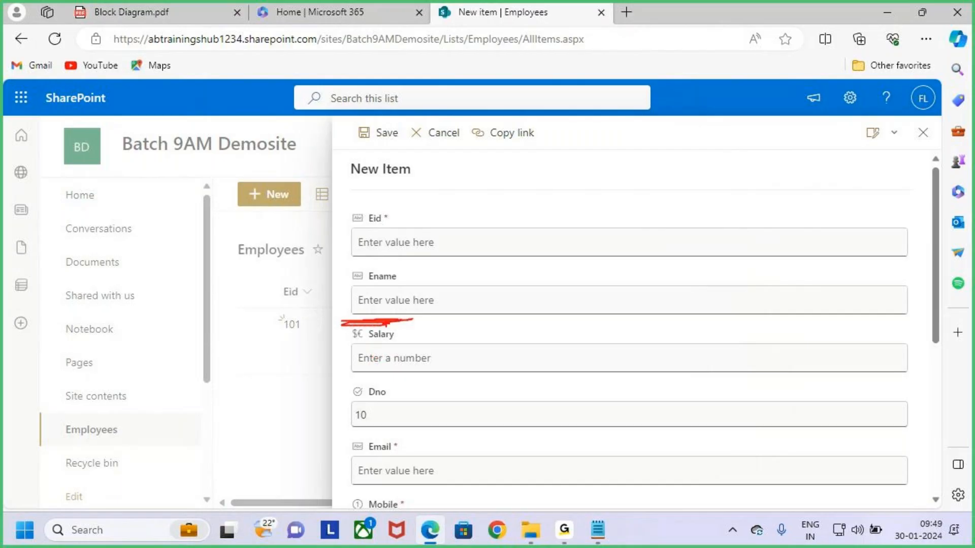
drag(387, 320, 419, 318)
key(Escape)
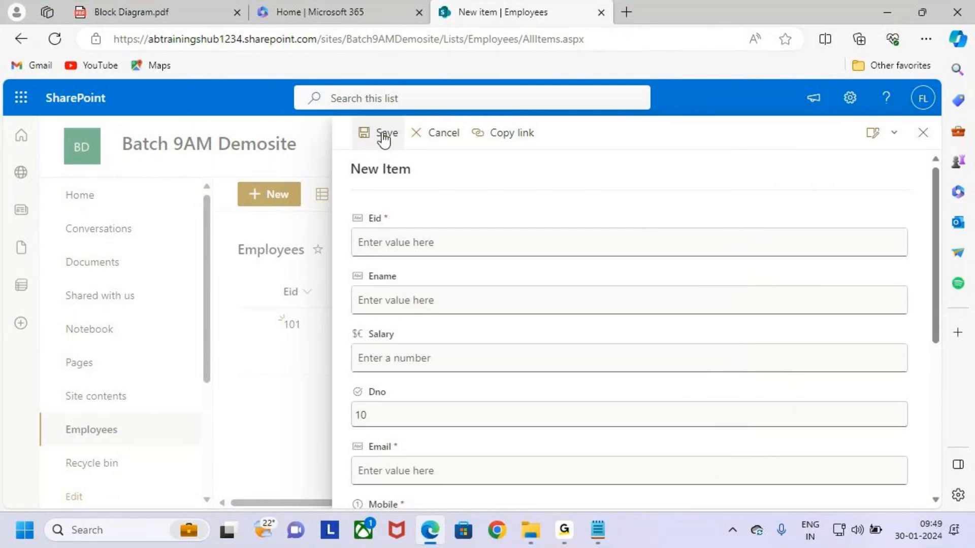
Close the form, point out the Job column in the list, and reopen a new item form
click(922, 133)
key(ctrl+2)
drag(541, 274, 624, 356)
key(Escape)
click(280, 193)
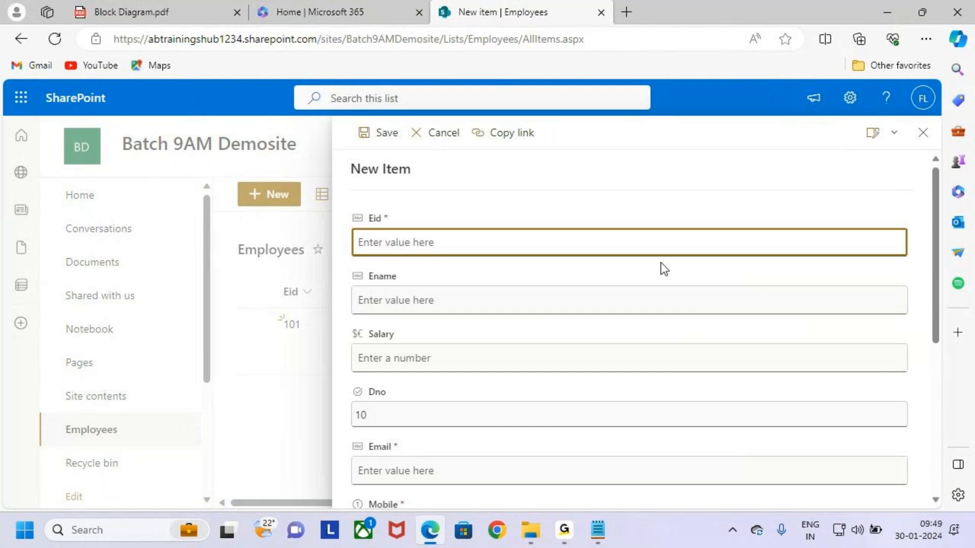
click(923, 133)
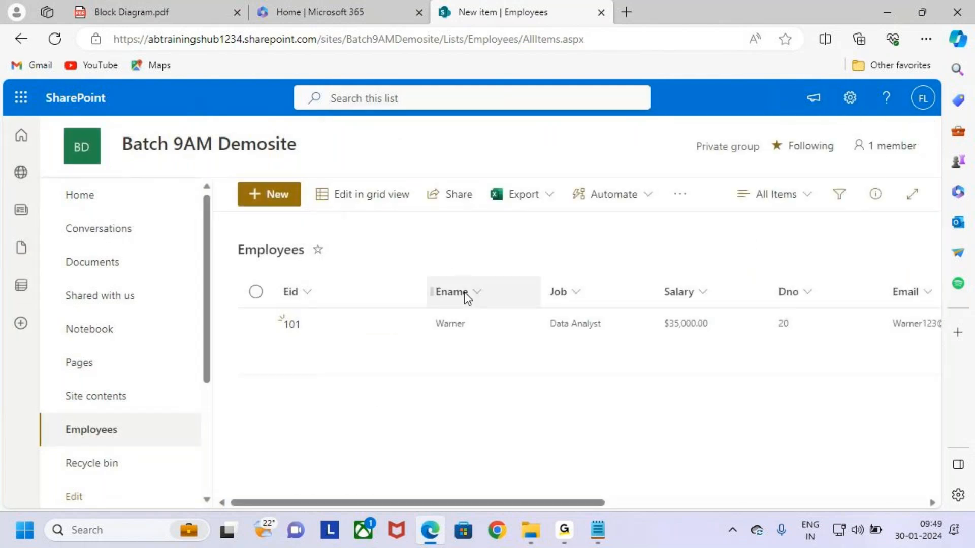
click(276, 202)
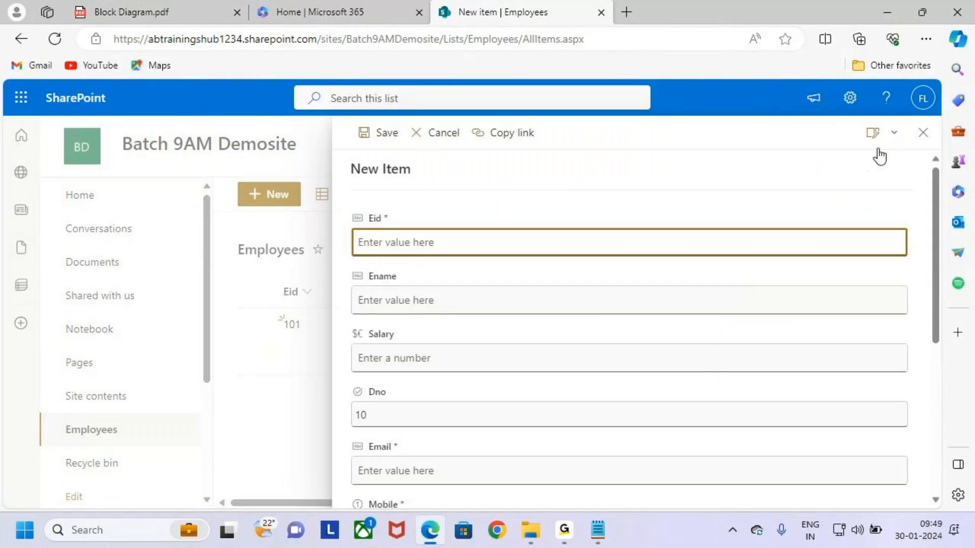
Re-check Job in Edit columns and save so it appears last after DOB, then close the form
click(882, 134)
click(846, 168)
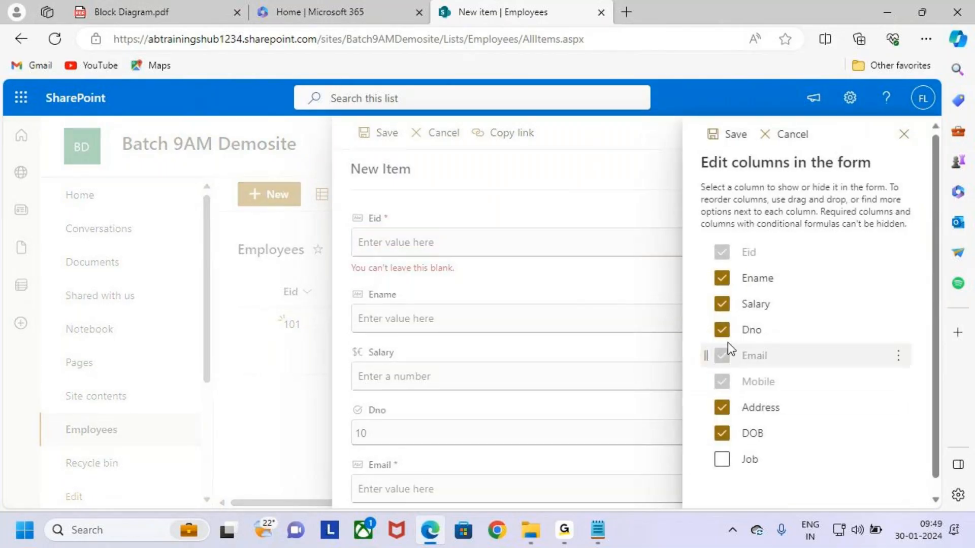
click(722, 459)
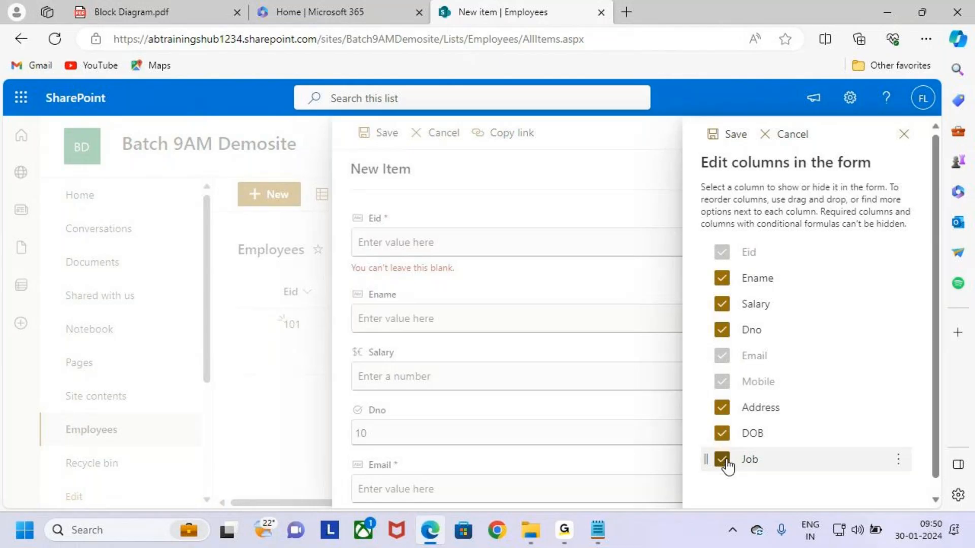
click(724, 138)
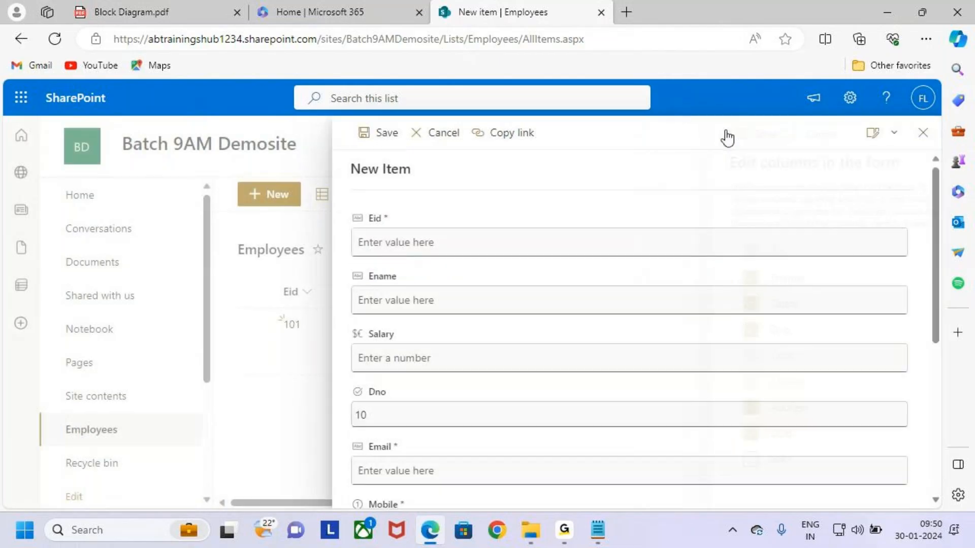
scroll(484, 304, down, 3)
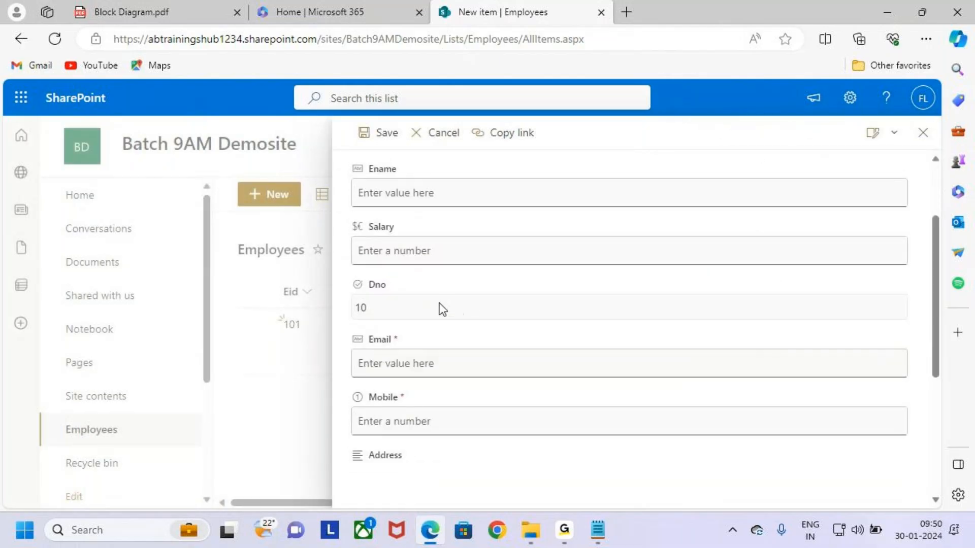
scroll(440, 303, down, 5)
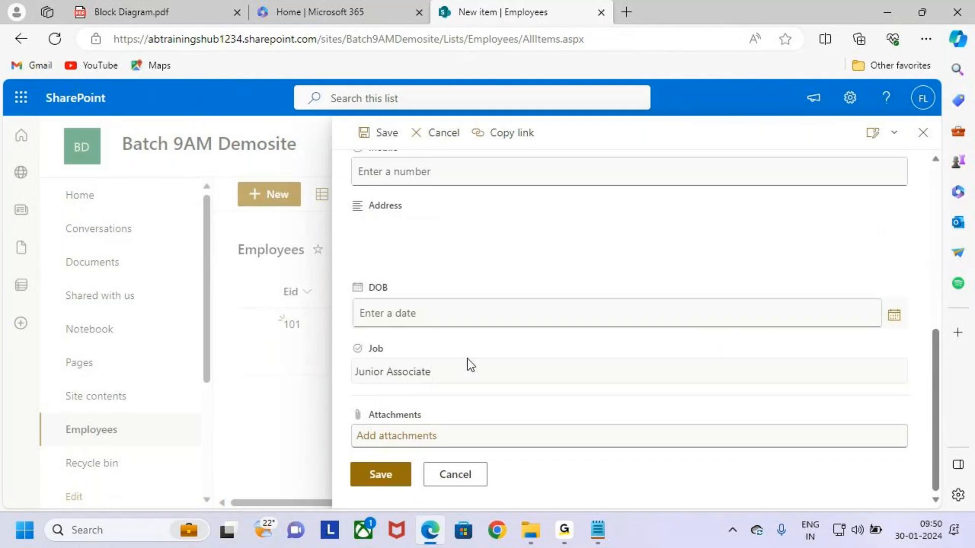
scroll(563, 354, up, 8)
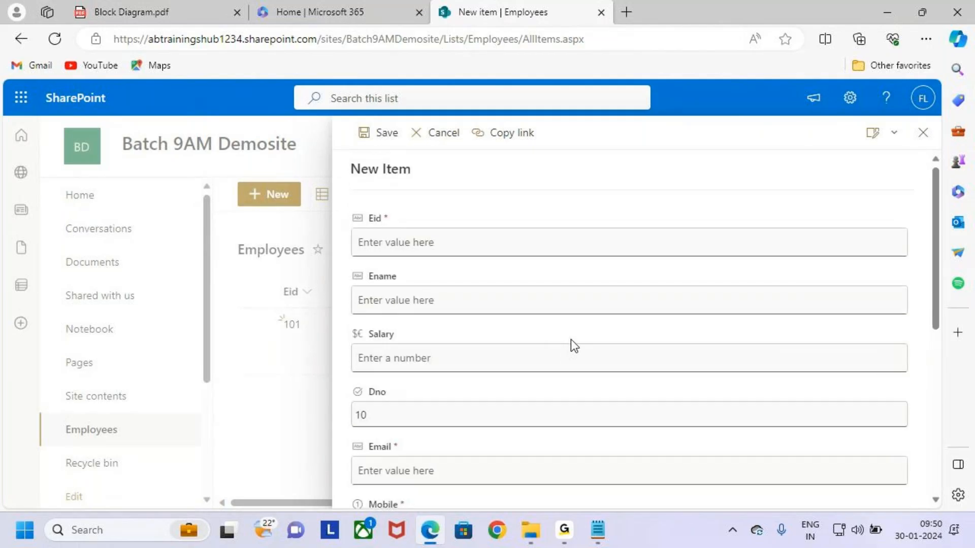
click(923, 132)
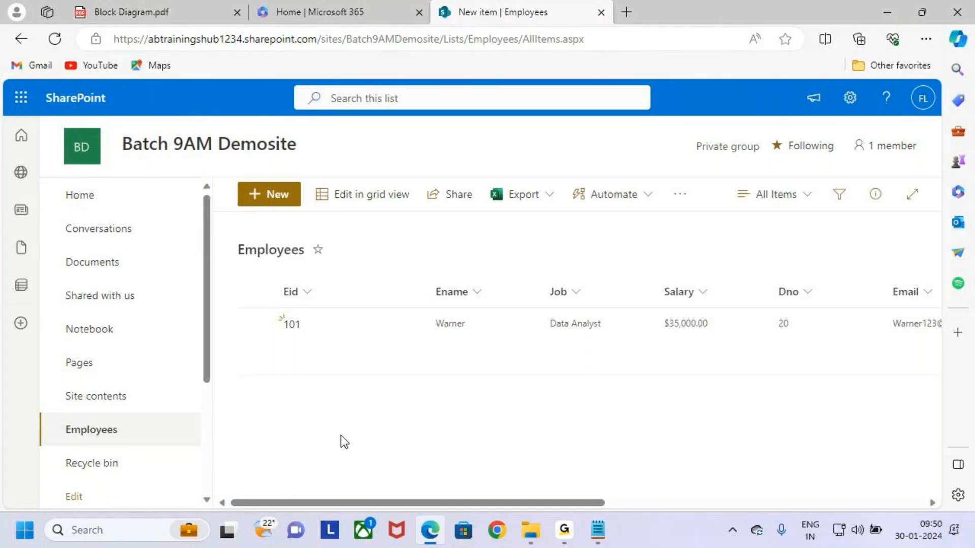
click(887, 12)
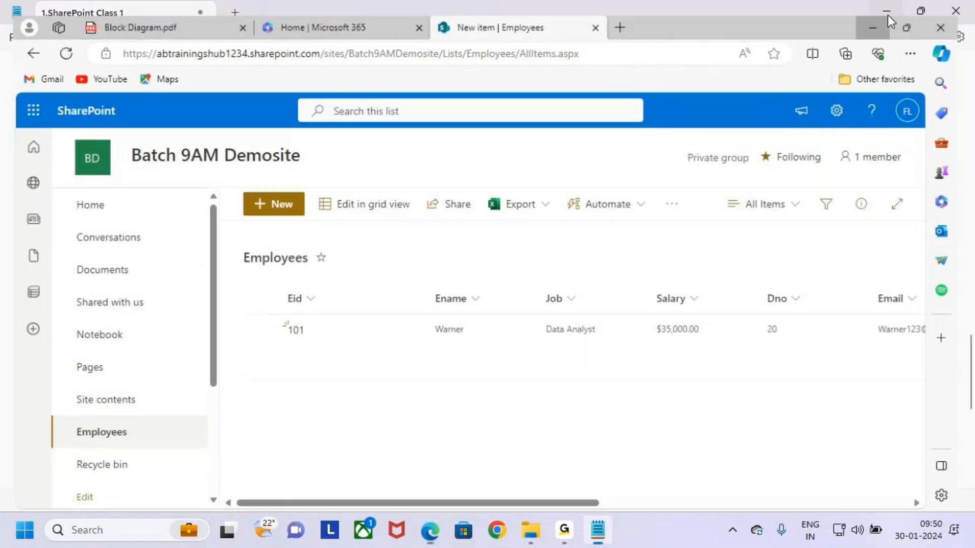
Below the Form line, add the heading 'How to Share the Site to the Users' with a dashed underline
click(104, 421)
key(Return)
key(Return)
text(How )
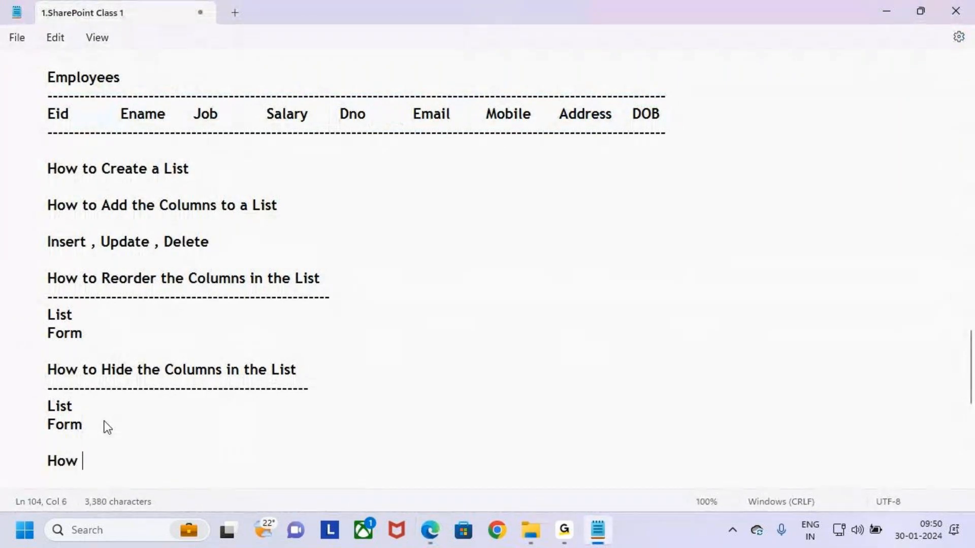
text(to Shar)
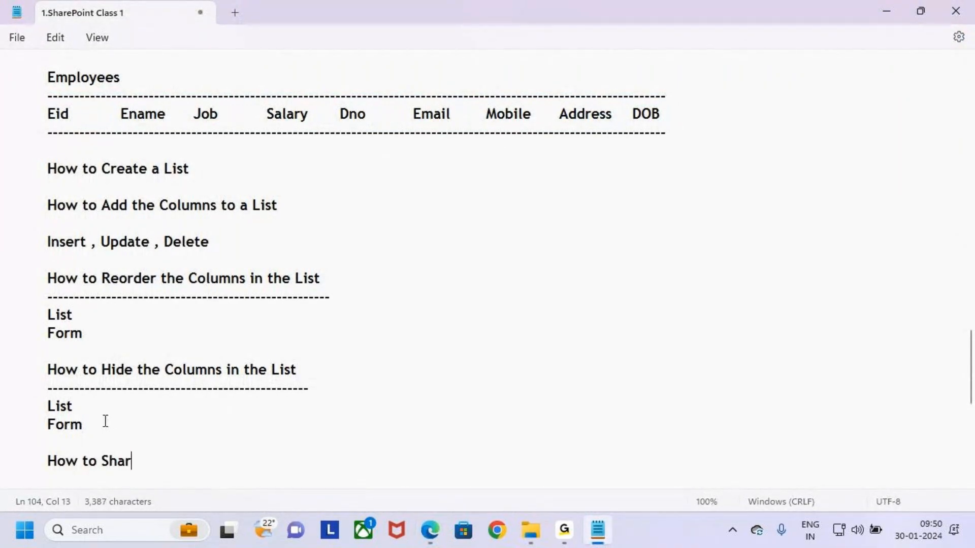
text(e the Site)
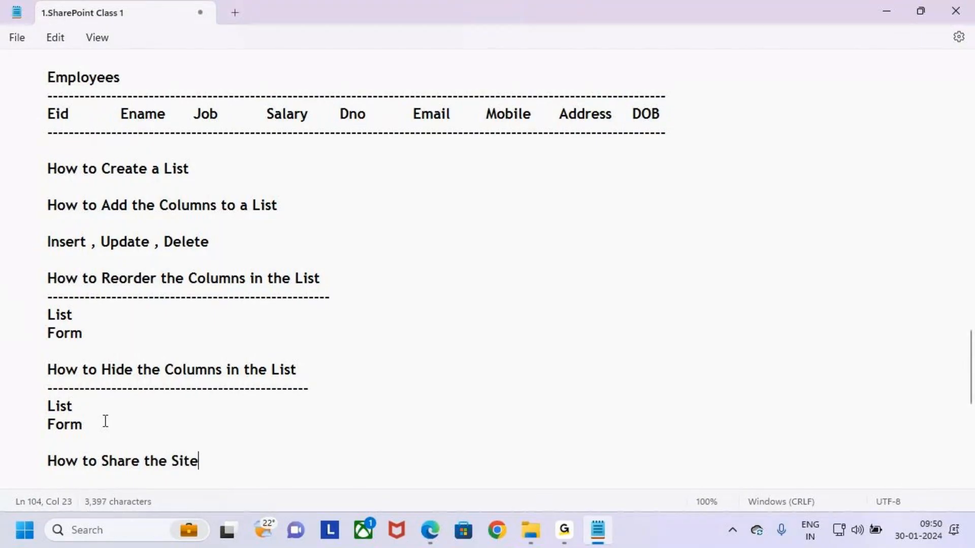
text( to the Us)
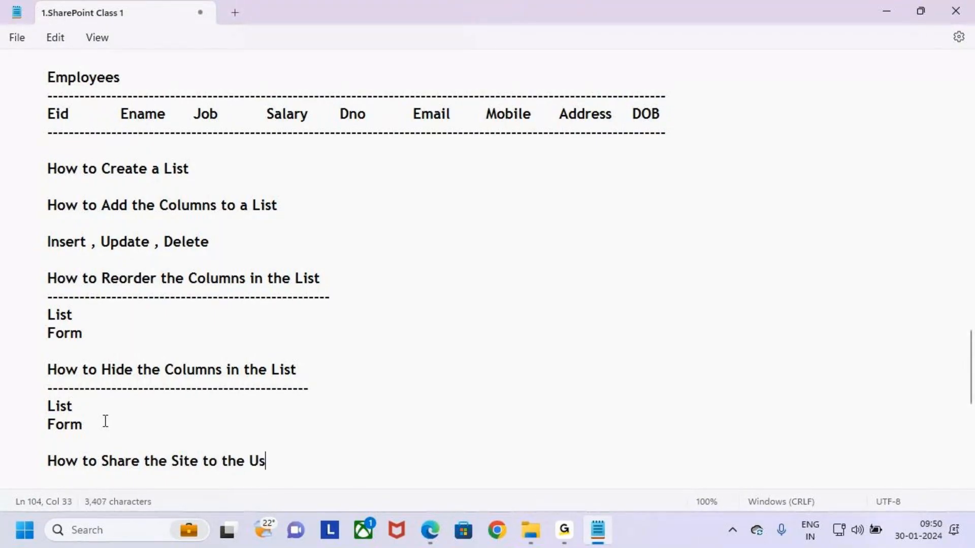
text(ers)
key(Return)
text(-------------------------------------)
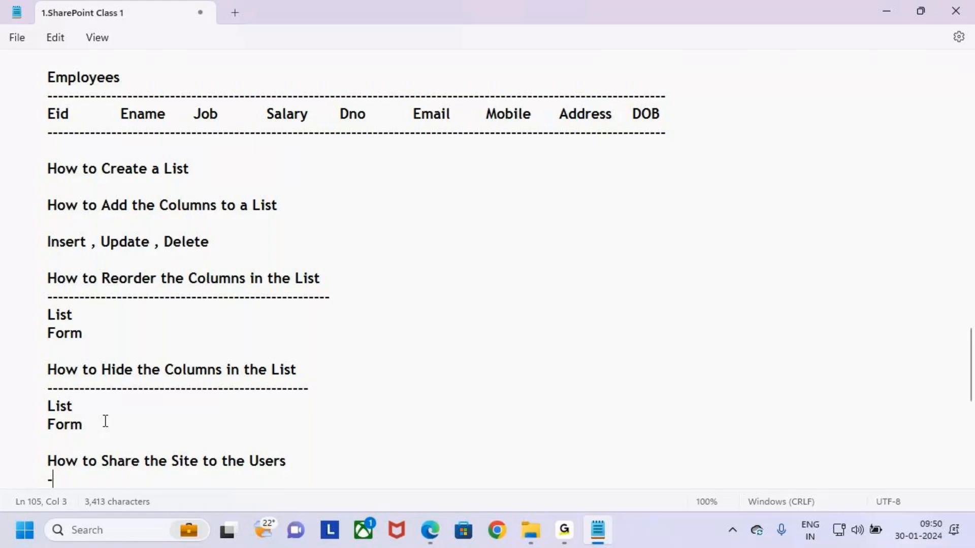
text(---------------------------------------)
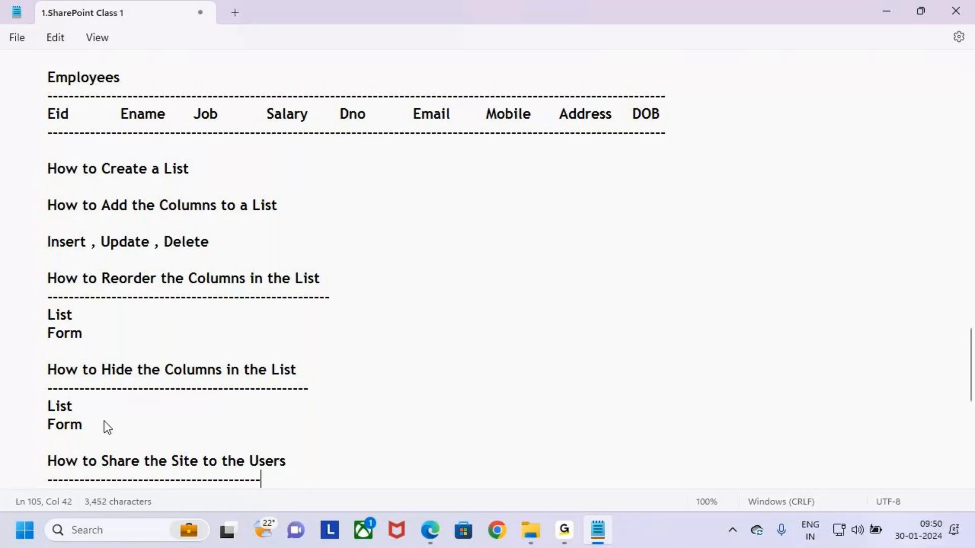
key(BackSpace)
key(BackSpace)
key(BackSpace)
text(-----)
key(Return)
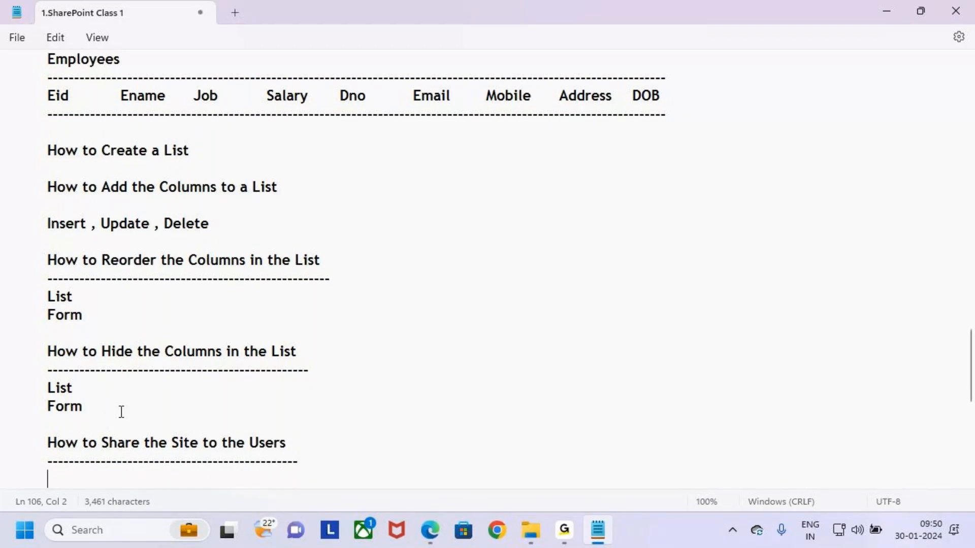
List '1.Direct Share' and '2.Group Share' under the sharing heading
scroll(134, 405, down, 2)
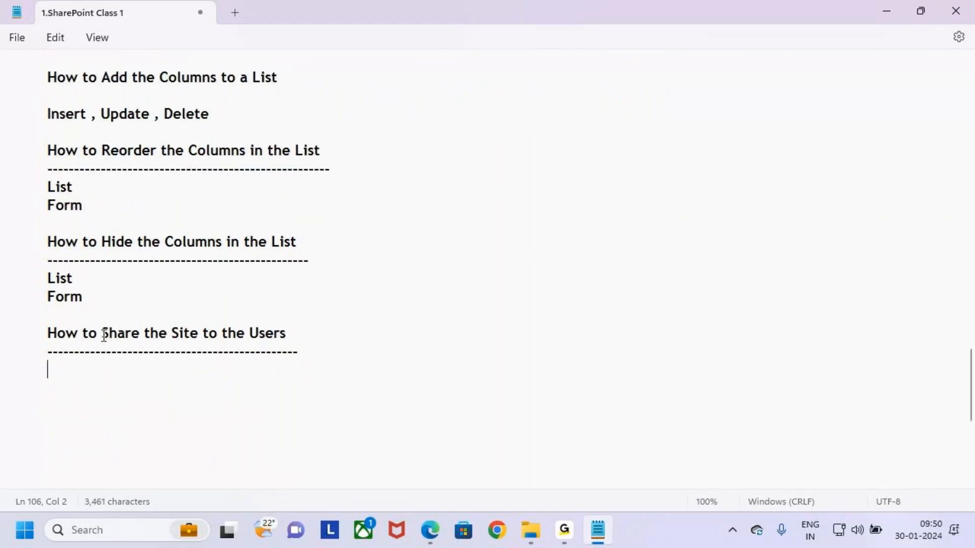
drag(102, 333, 174, 343)
click(159, 364)
text(1.Dir)
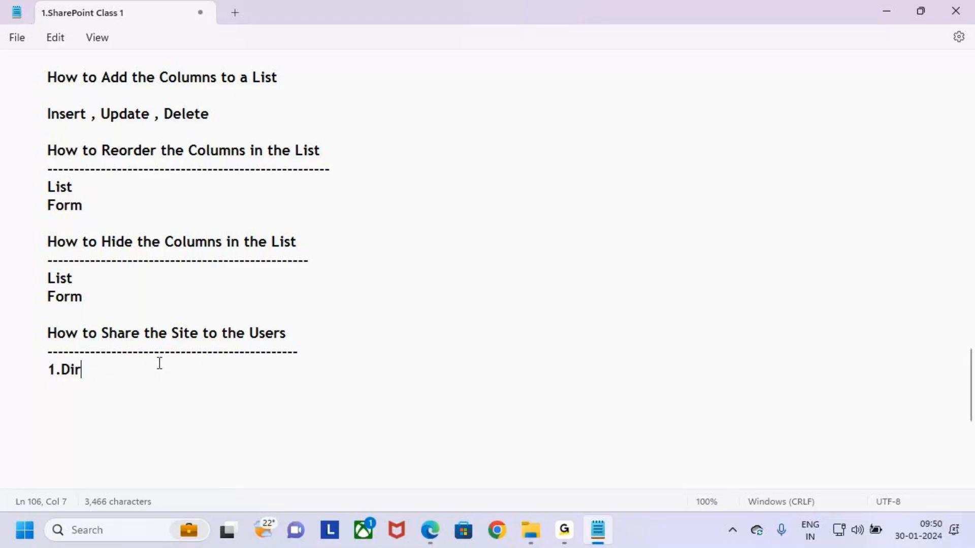
text(ect Share)
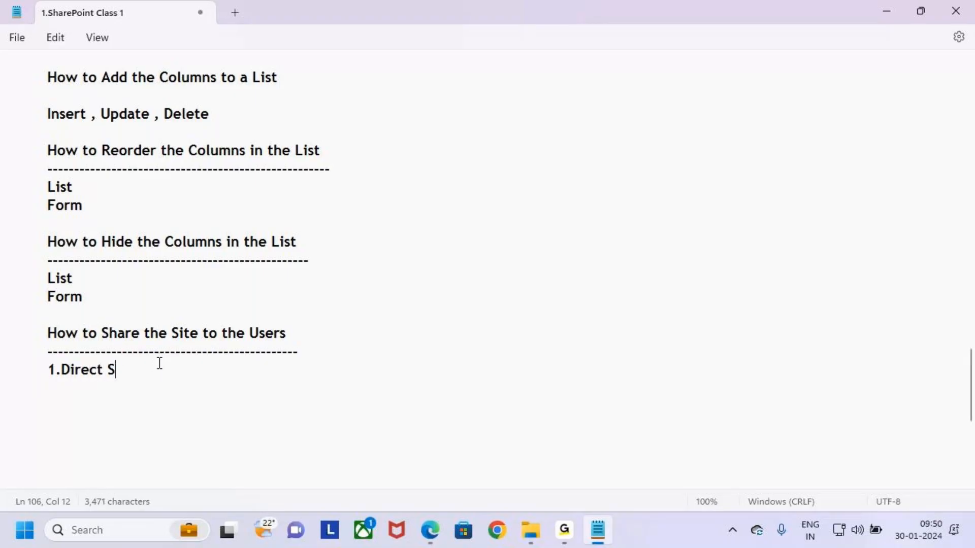
key(Return)
key(Return)
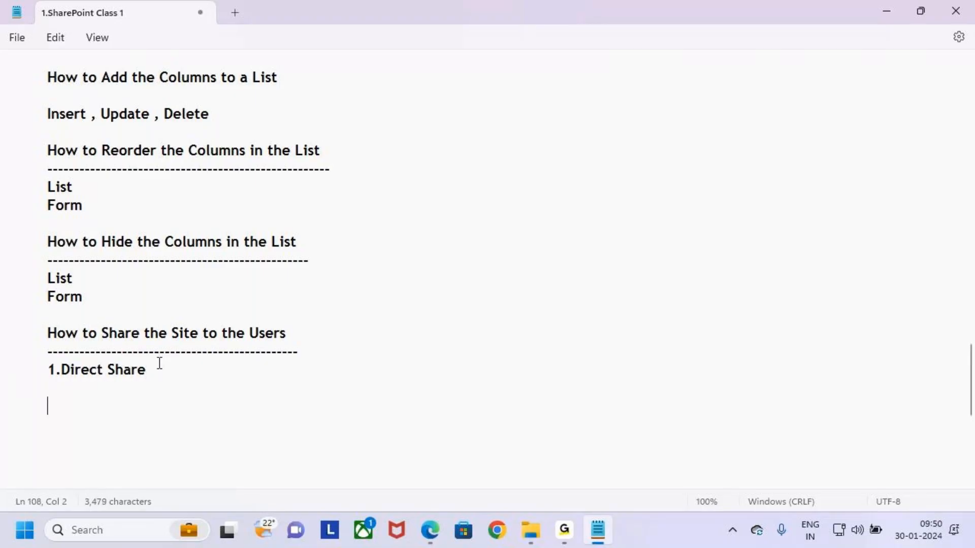
text(2.Group Share)
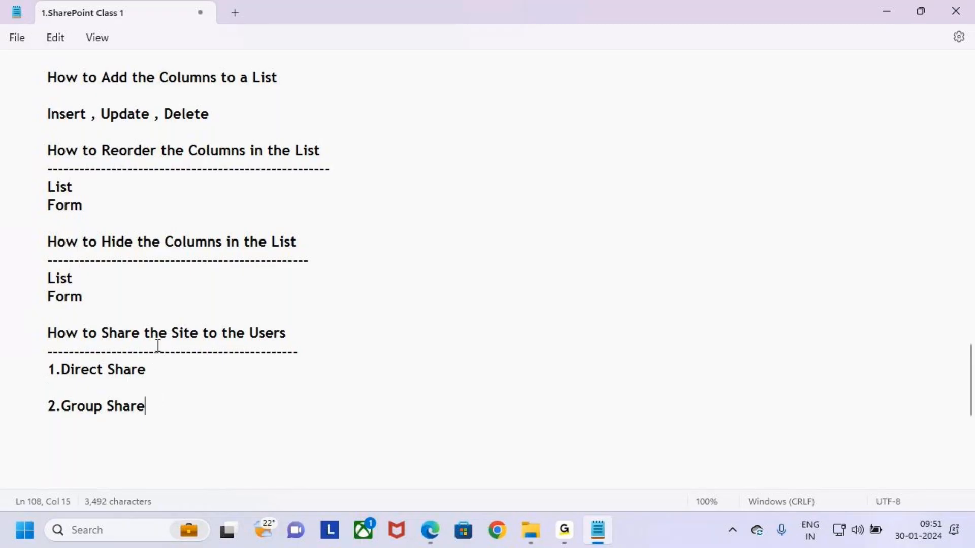
Highlight the word Users and each sharing method while explaining them
drag(170, 333, 365, 333)
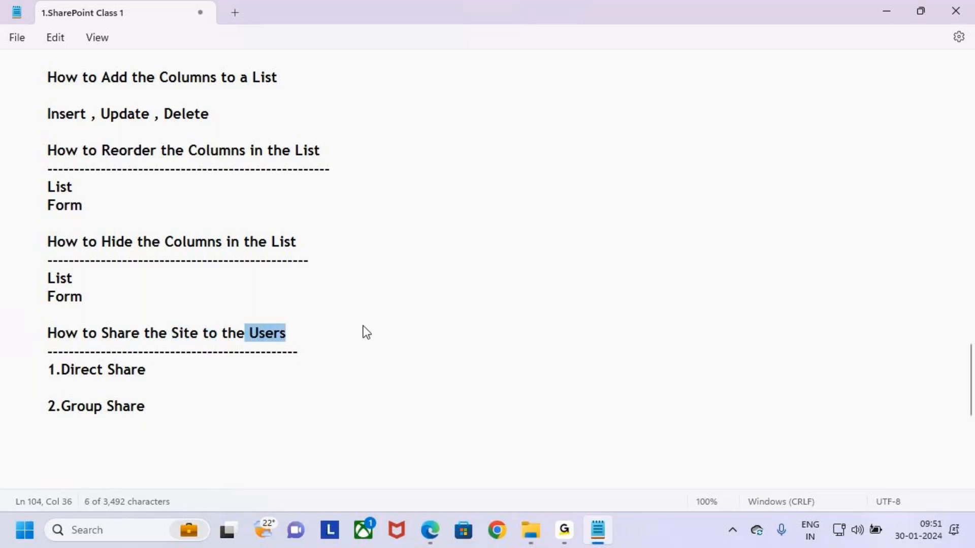
drag(48, 369, 174, 374)
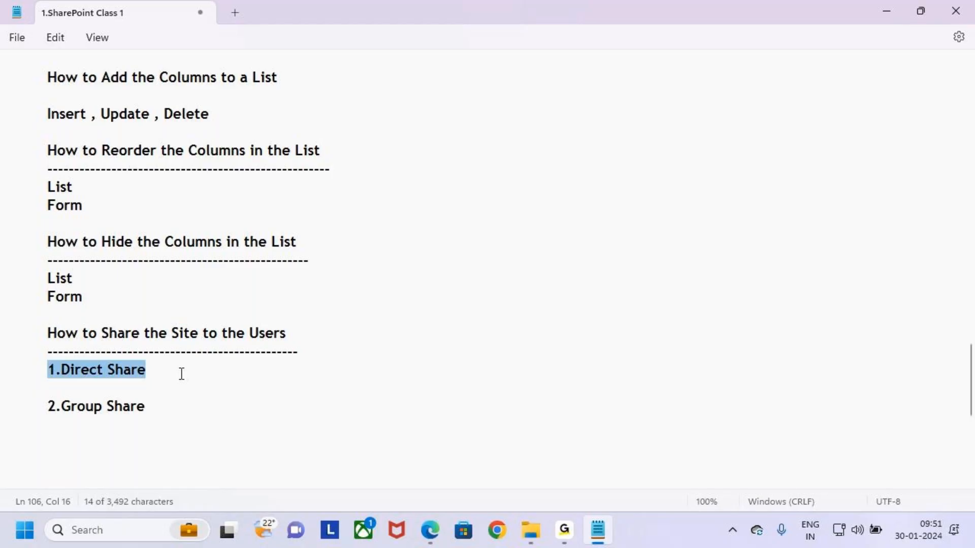
drag(47, 406, 161, 401)
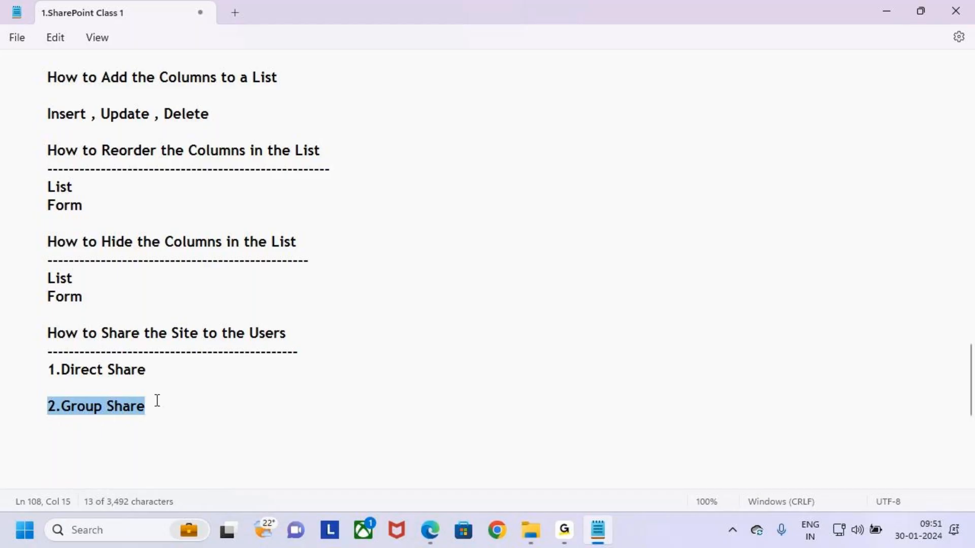
click(168, 368)
drag(32, 370, 161, 370)
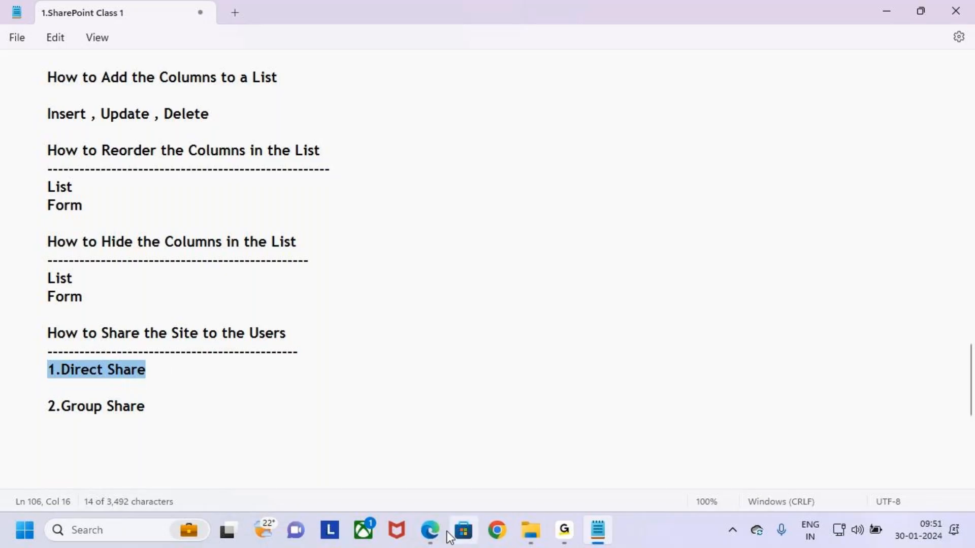
click(431, 530)
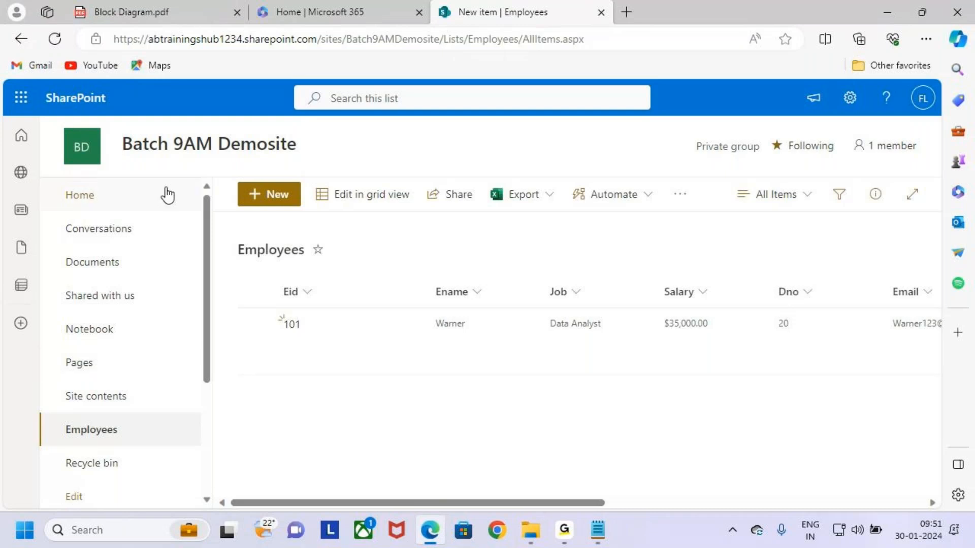
Open the SharePoint settings gear panel and annotate its menu entries
drag(109, 128, 334, 166)
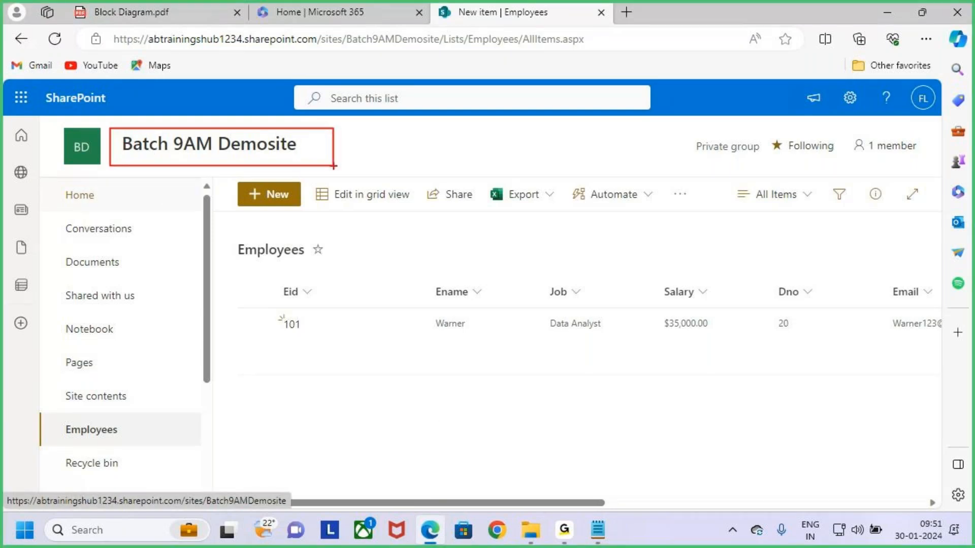
key(Escape)
click(850, 97)
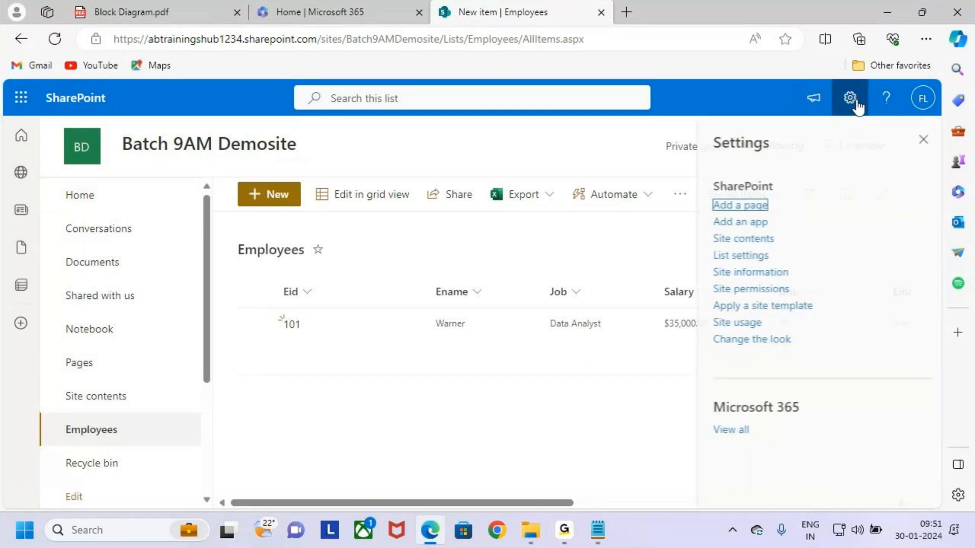
key(ctrl+2)
mouse_move(702, 277)
mouse_down()
mouse_move(806, 299)
mouse_move(841, 248)
mouse_up()
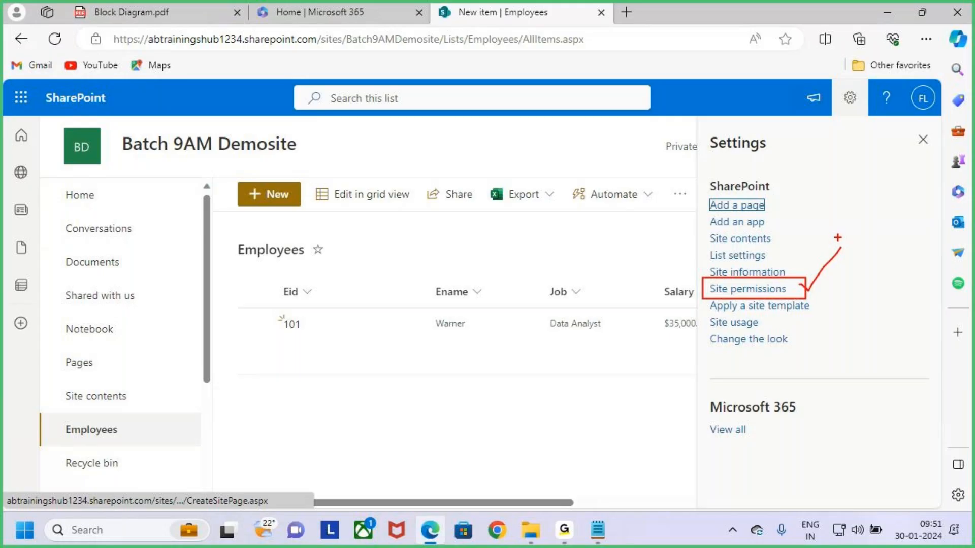
key(Escape)
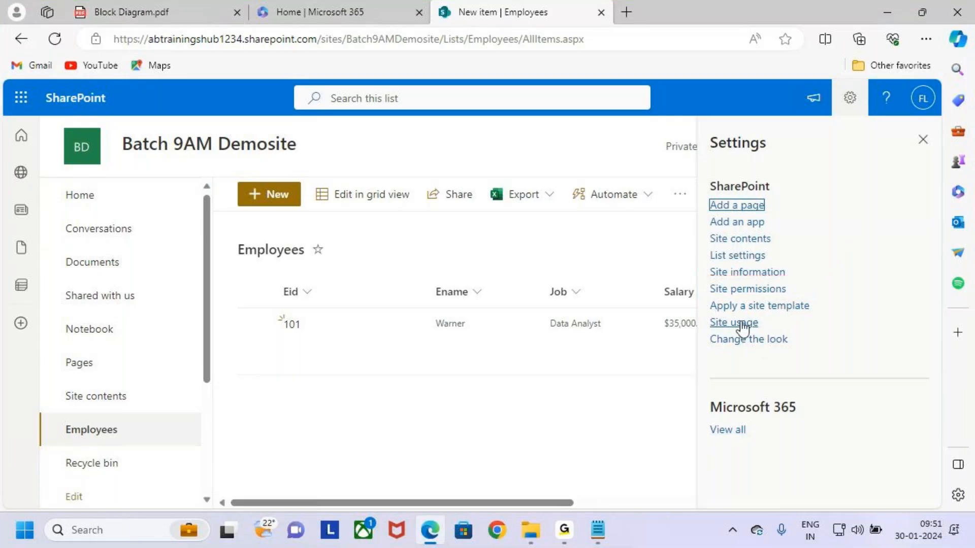
Open Site permissions and mark up the owners, members and visitors access levels
click(721, 289)
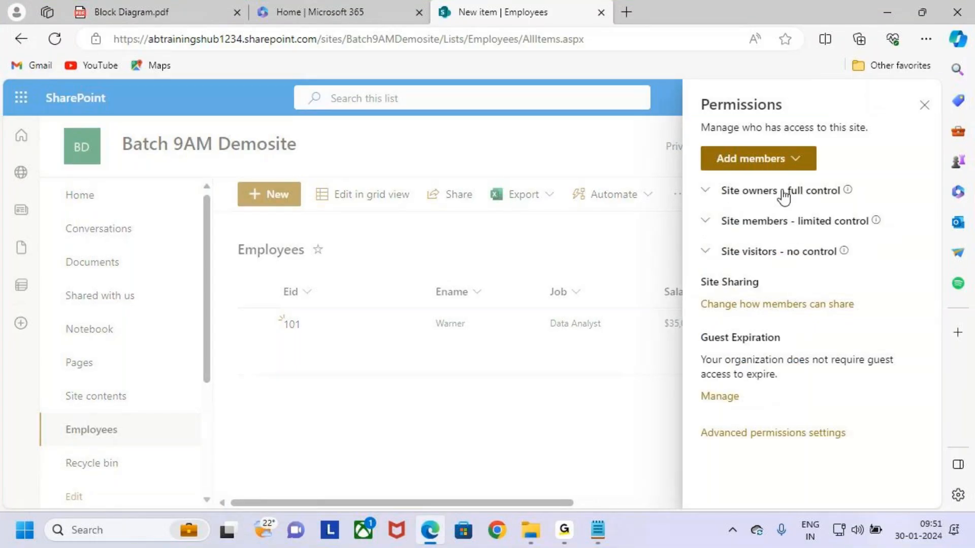
key(ctrl+2)
drag(702, 147, 833, 172)
drag(776, 146, 773, 129)
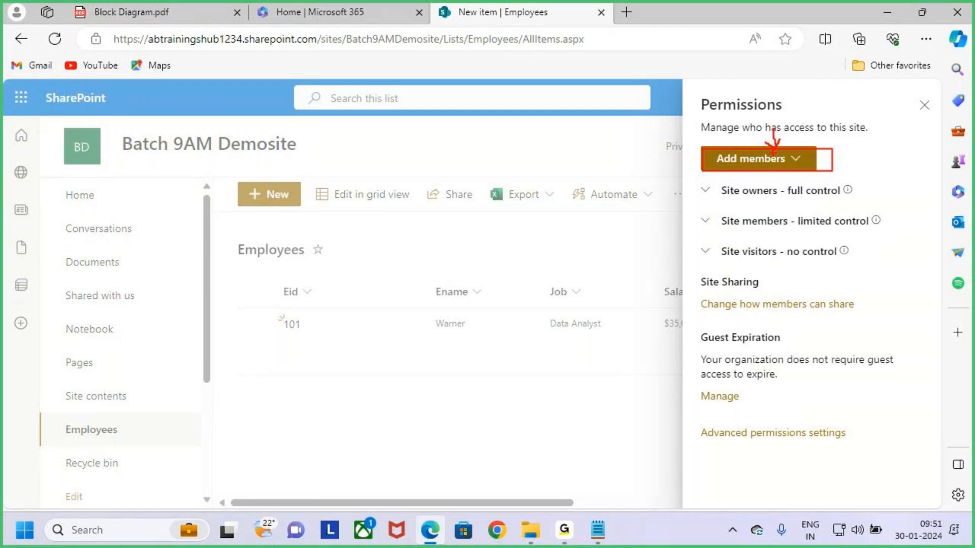
key(Escape)
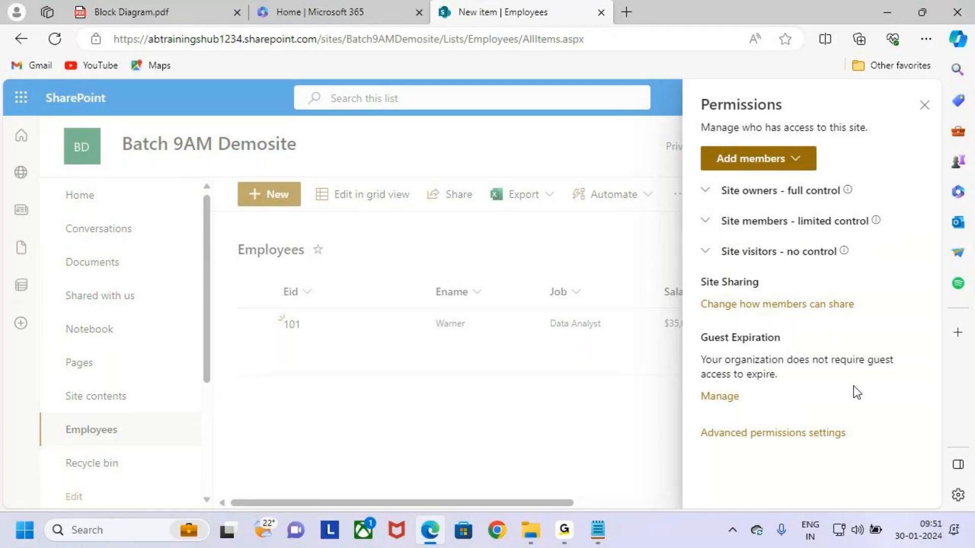
key(ctrl+2)
mouse_move(693, 421)
mouse_down()
mouse_move(871, 447)
mouse_move(921, 347)
mouse_up()
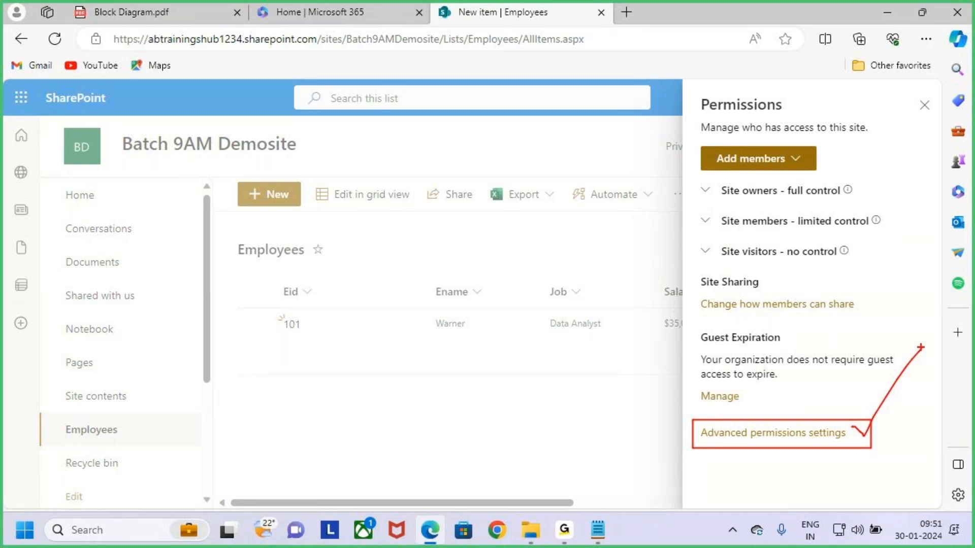
key(Escape)
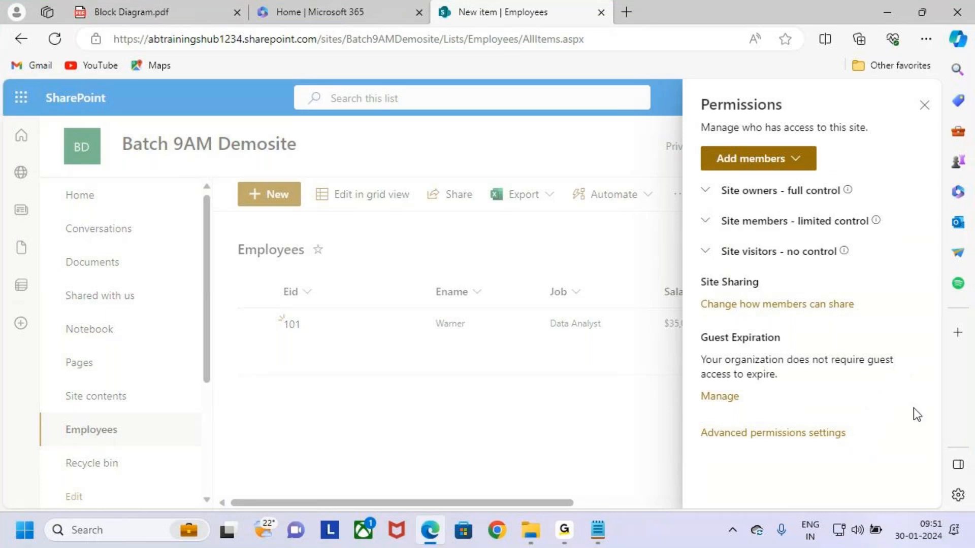
click(731, 434)
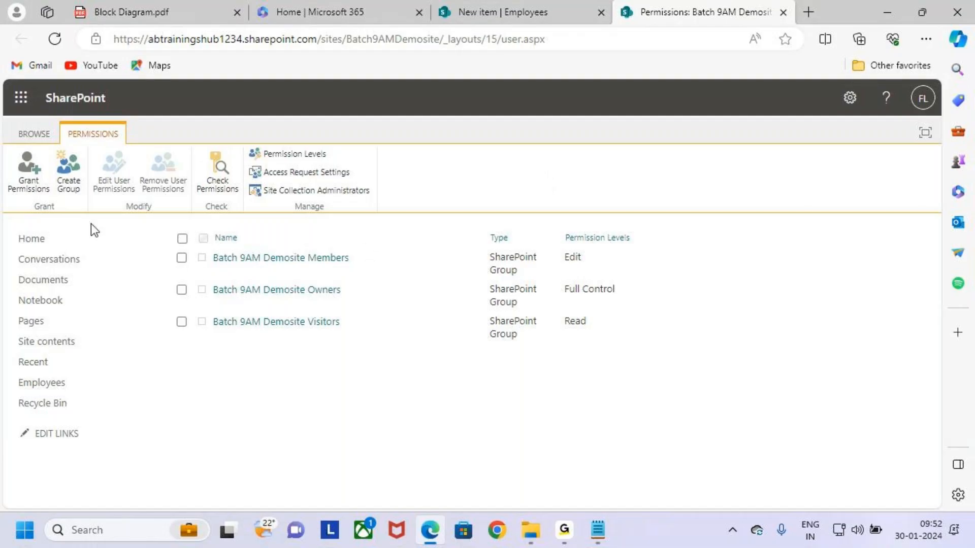
Annotate the Members, Owners and Visitors groups with their Edit, Full Control and Read levels
key(ctrl+2)
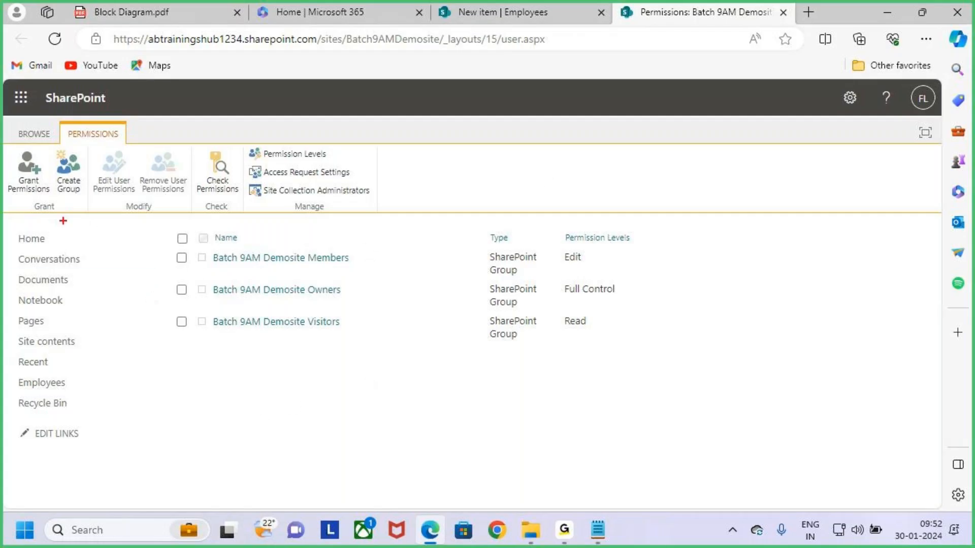
mouse_move(9, 126)
mouse_down()
mouse_move(762, 435)
mouse_move(907, 484)
mouse_up()
key(Escape)
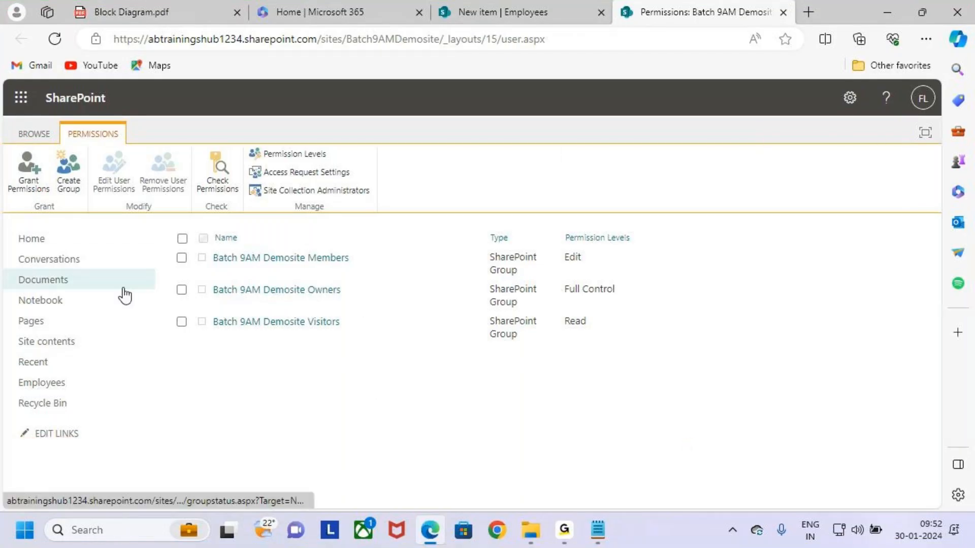
key(ctrl+2)
mouse_move(62, 124)
mouse_down()
mouse_move(142, 142)
mouse_move(152, 77)
mouse_up()
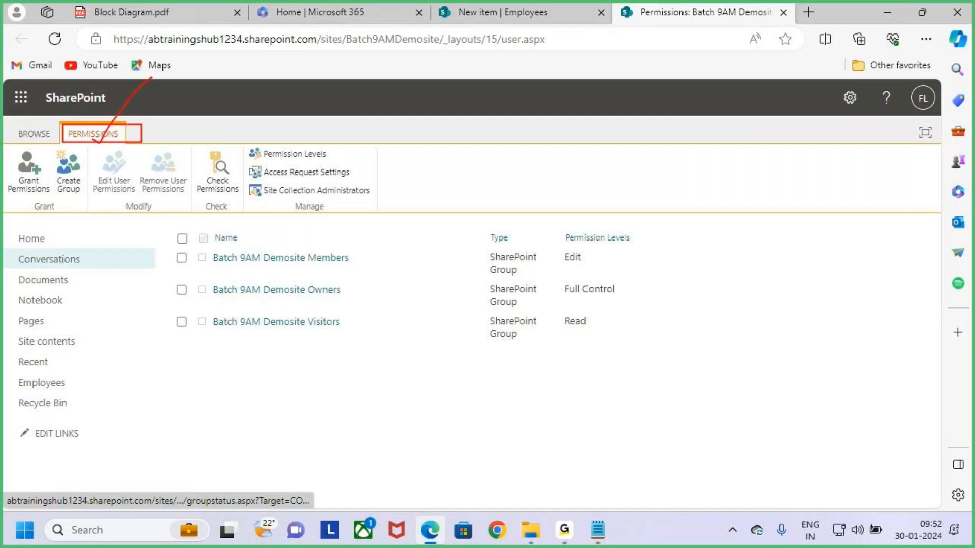
key(Escape)
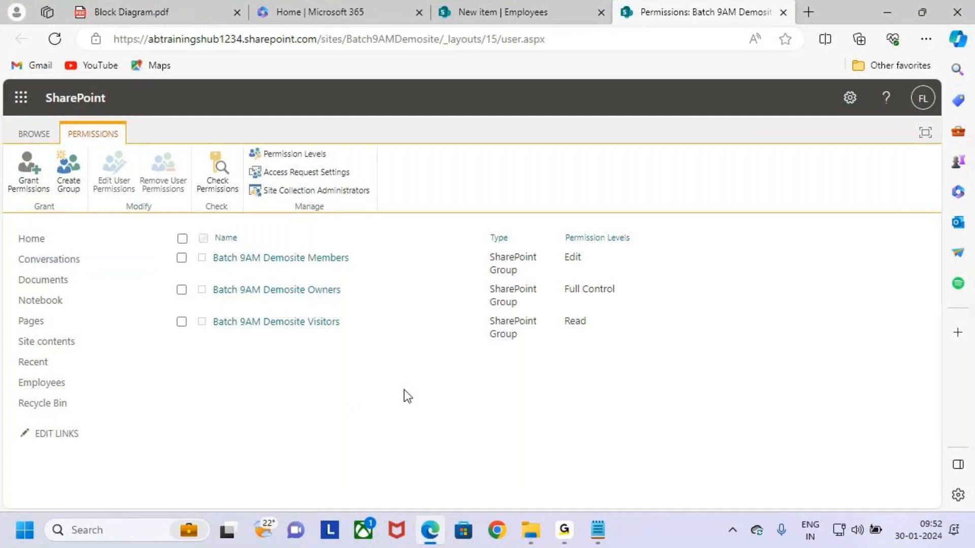
Review the 1.Direct Share note in Notepad, then close the browser's Permissions panel
key(ctrl+shift+Tab)
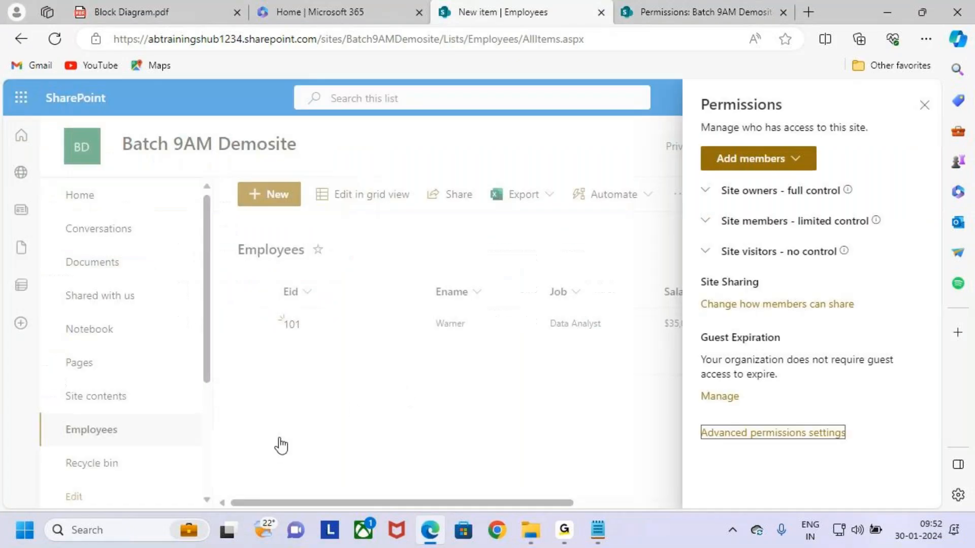
key(alt+Tab)
drag(47, 370, 163, 371)
click(221, 376)
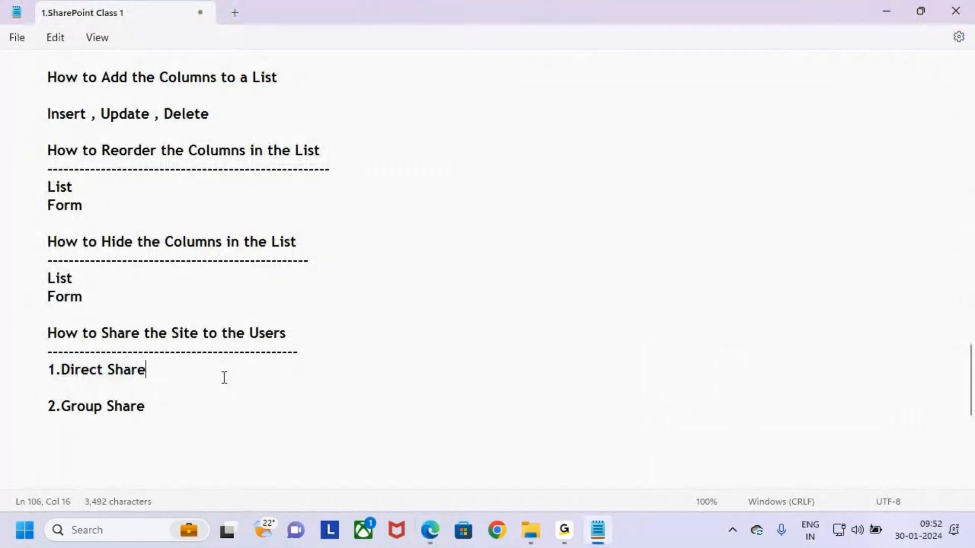
key(alt+Tab)
click(924, 106)
On the advanced permissions page, highlight Grant Permissions and open the sharing dialog
click(709, 8)
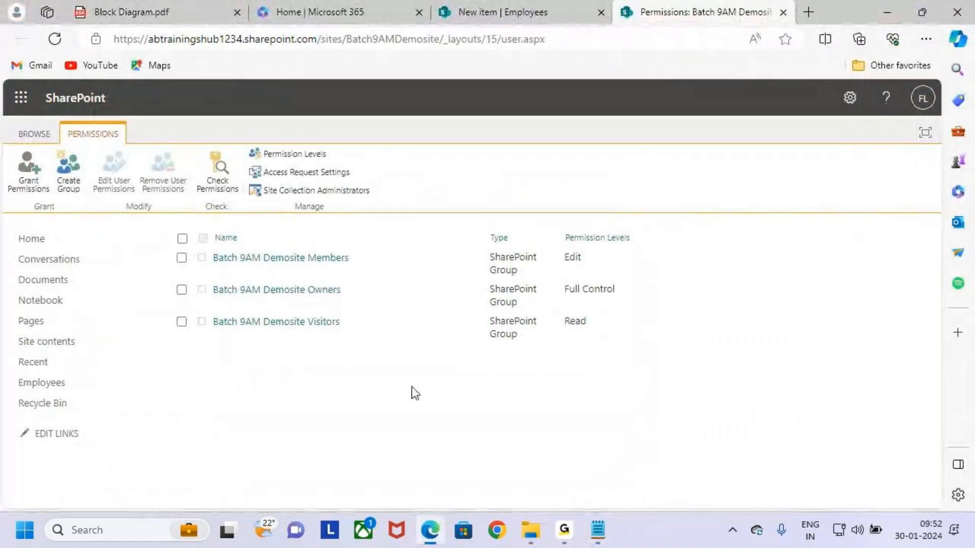
drag(66, 127, 144, 135)
key(Escape)
key(ctrl+2)
mouse_move(9, 148)
mouse_down()
mouse_move(53, 197)
mouse_move(99, 109)
mouse_up()
key(Escape)
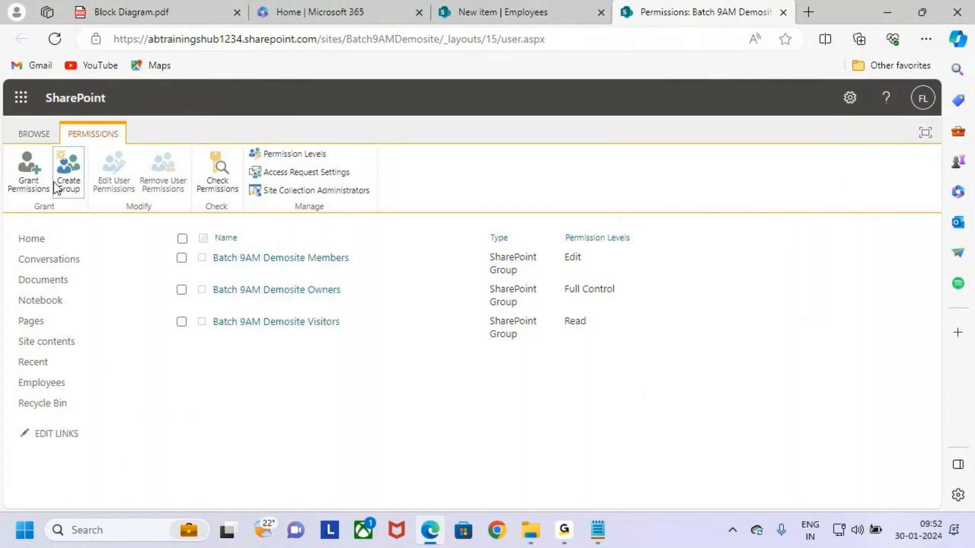
click(35, 172)
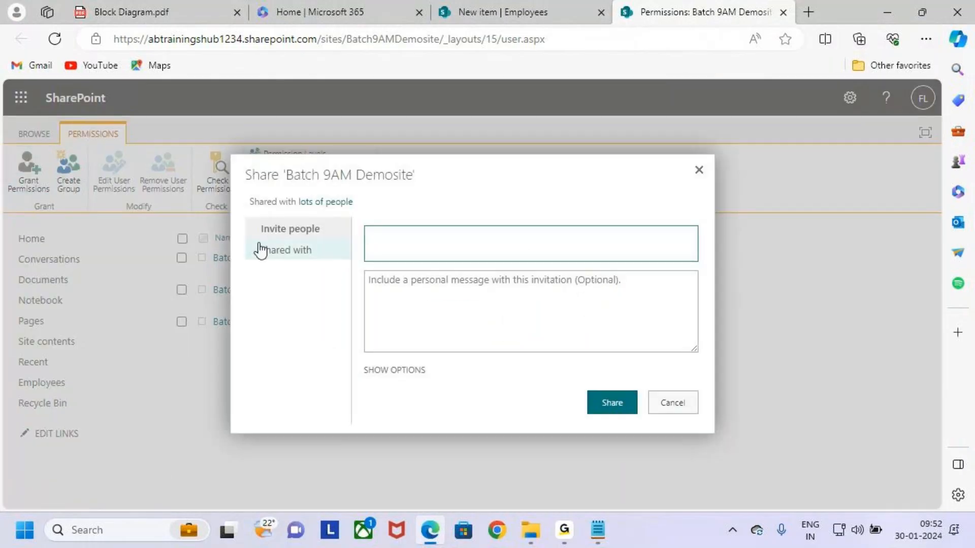
Invite the colleague by typing their name and choosing the matching suggestion
key(ctrl+2)
drag(253, 216, 336, 239)
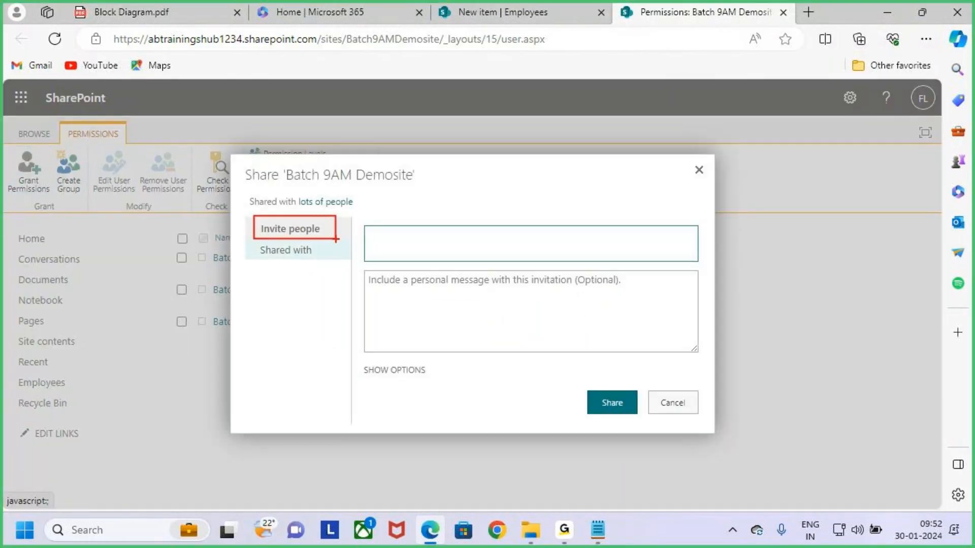
key(Escape)
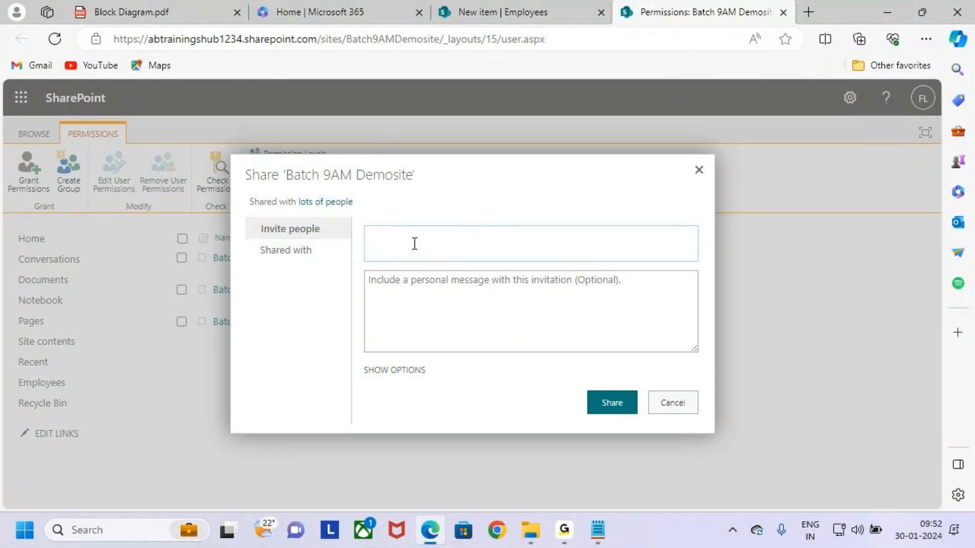
text(sunil)
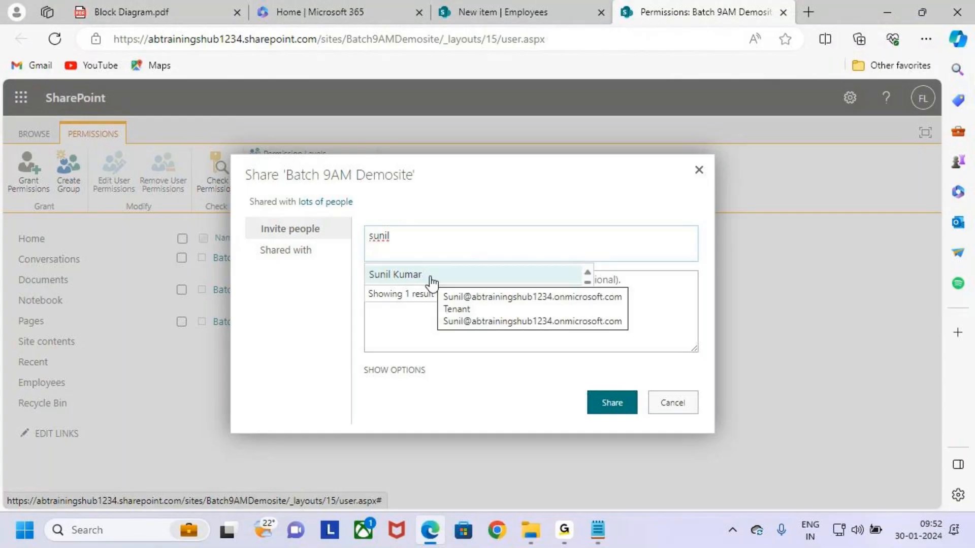
click(431, 281)
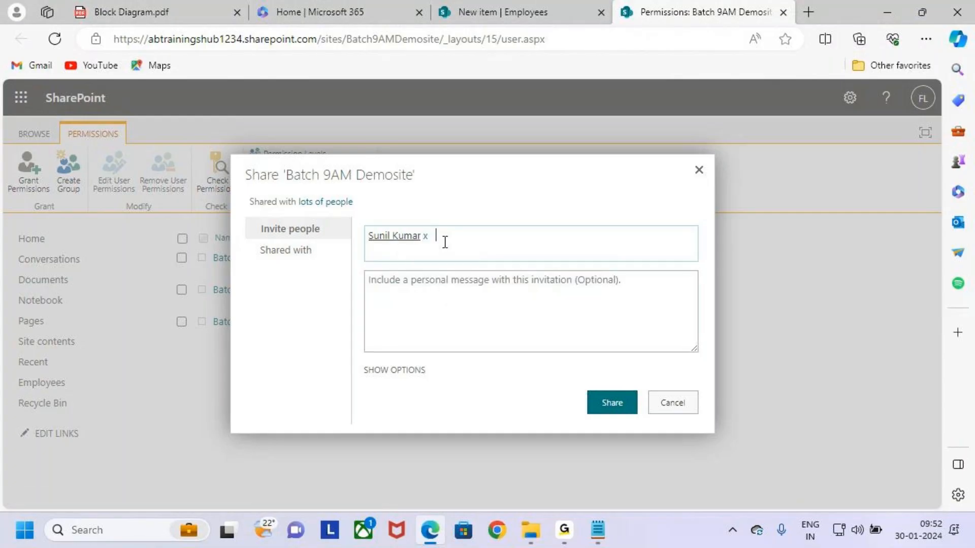
Reveal the invitation message and permission-level options with SHOW OPTIONS, annotating the dialog
click(461, 297)
mouse_move(372, 272)
mouse_down()
mouse_move(653, 330)
mouse_move(690, 350)
mouse_up()
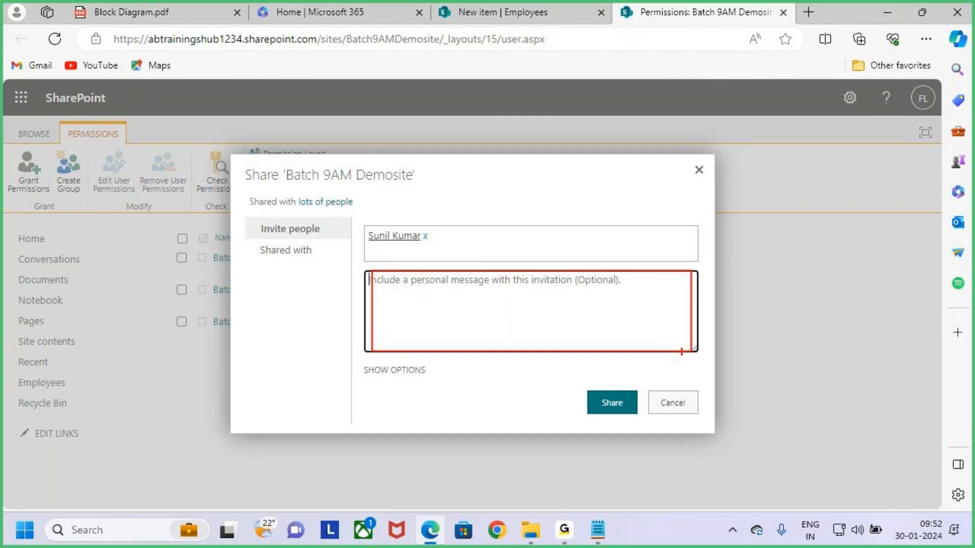
mouse_move(531, 257)
mouse_down()
mouse_move(549, 260)
mouse_move(528, 291)
mouse_up()
key(Escape)
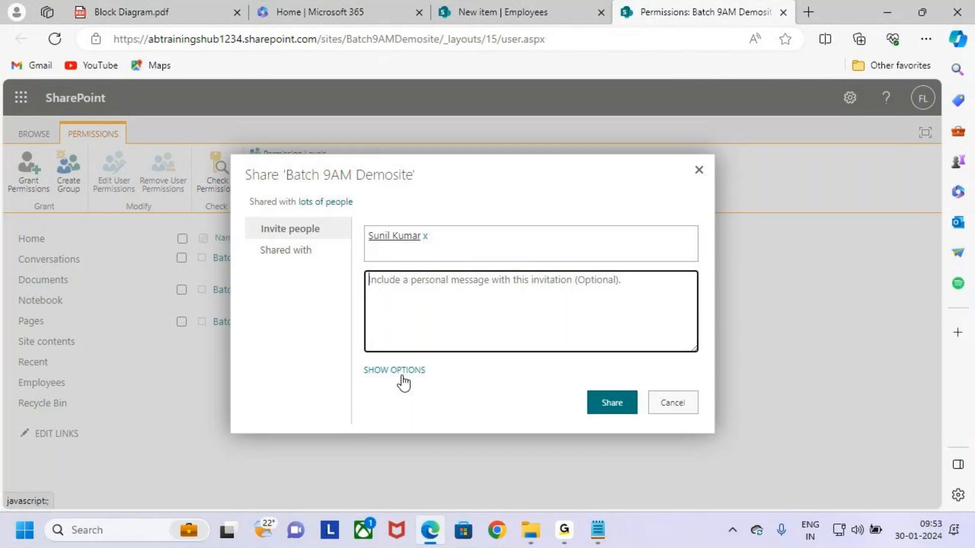
key(ctrl+2)
mouse_move(359, 358)
mouse_down()
mouse_move(426, 393)
mouse_move(458, 334)
mouse_up()
key(Escape)
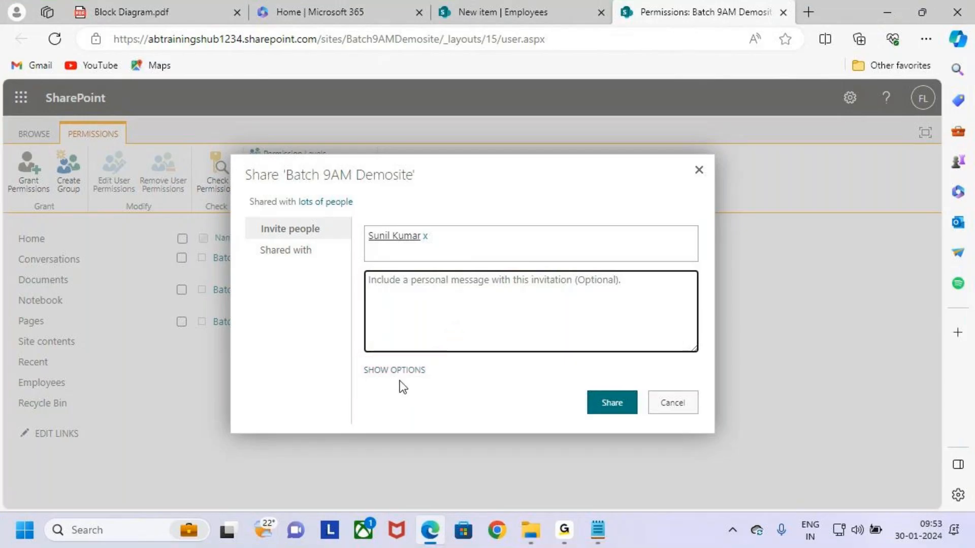
click(395, 370)
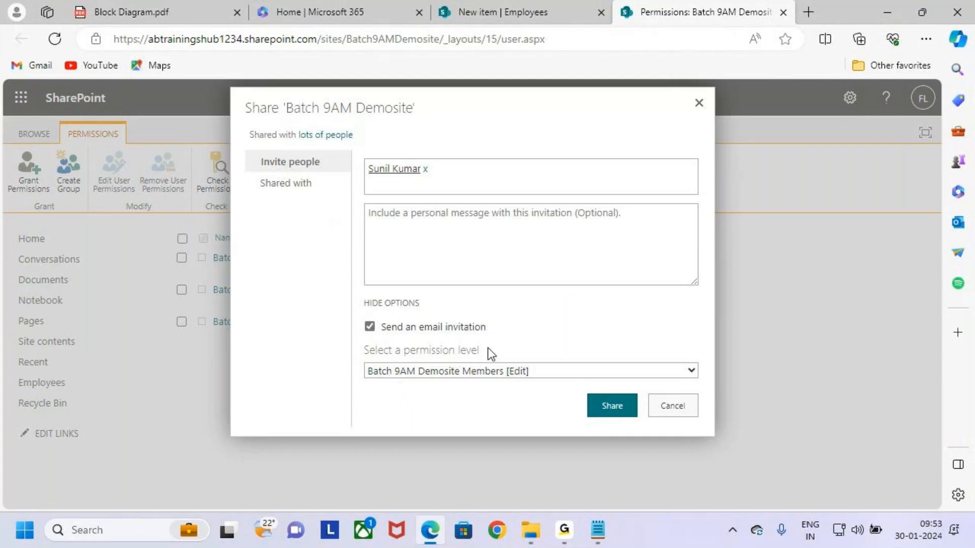
key(ctrl+2)
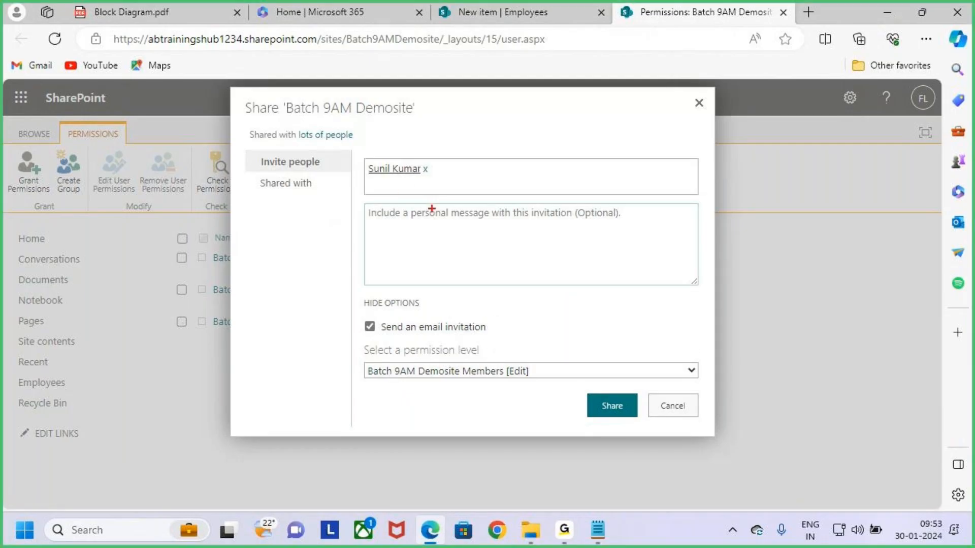
mouse_move(363, 161)
mouse_down()
mouse_move(447, 184)
mouse_move(504, 105)
mouse_up()
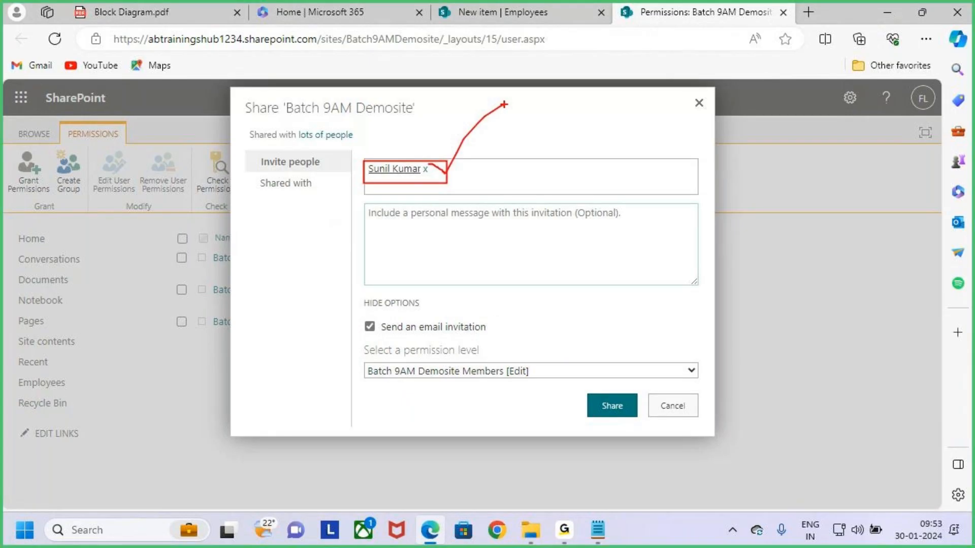
key(Escape)
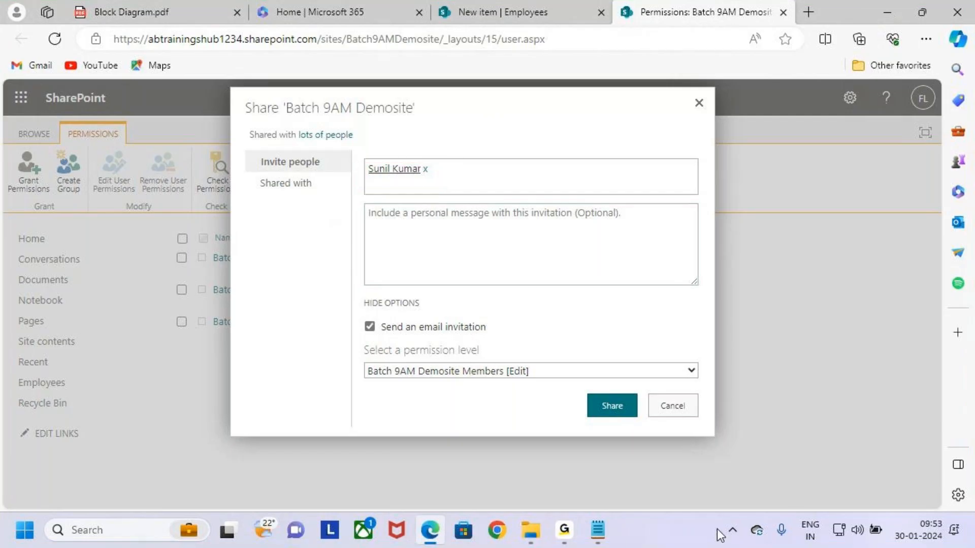
click(598, 530)
Scroll the notes up to the Class 2 topics and highlight the Site Roles line
scroll(55, 251, up, 2)
scroll(55, 250, up, 4)
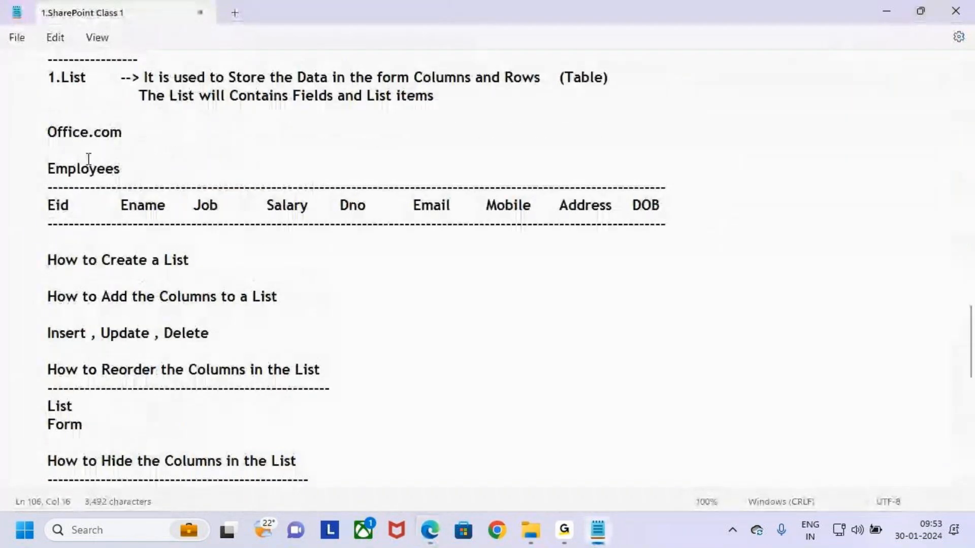
drag(174, 186, 51, 192)
click(239, 176)
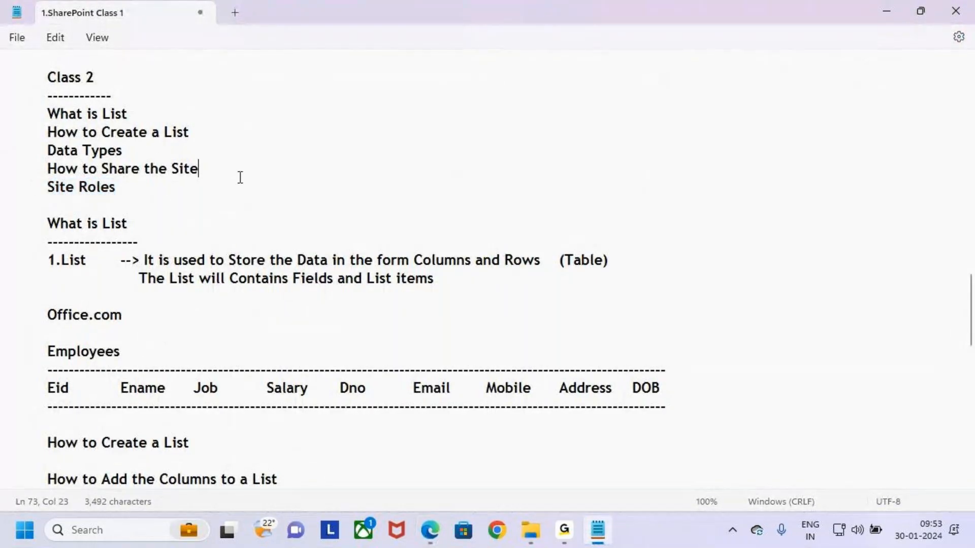
key(alt+Tab)
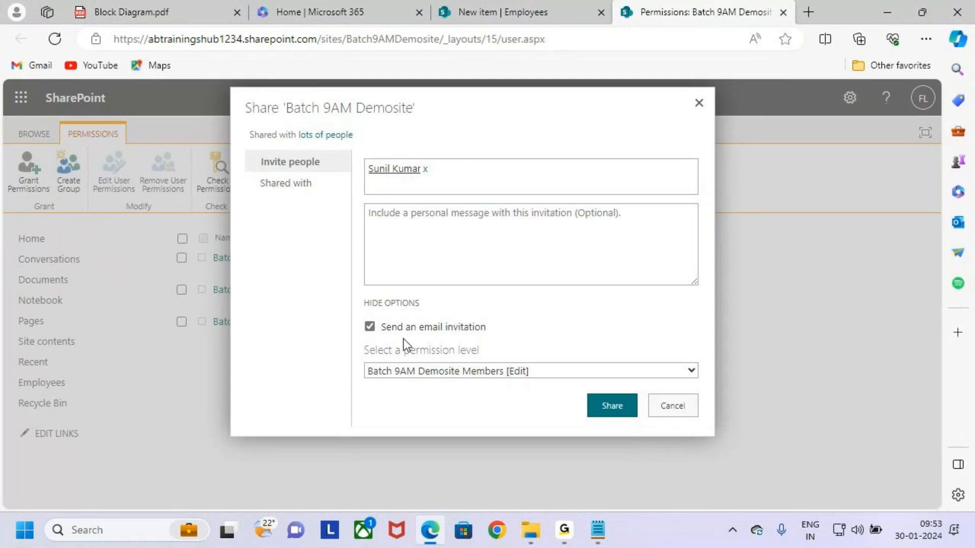
Set the invitee's permission level to Edit in the Select a permission level list
click(692, 374)
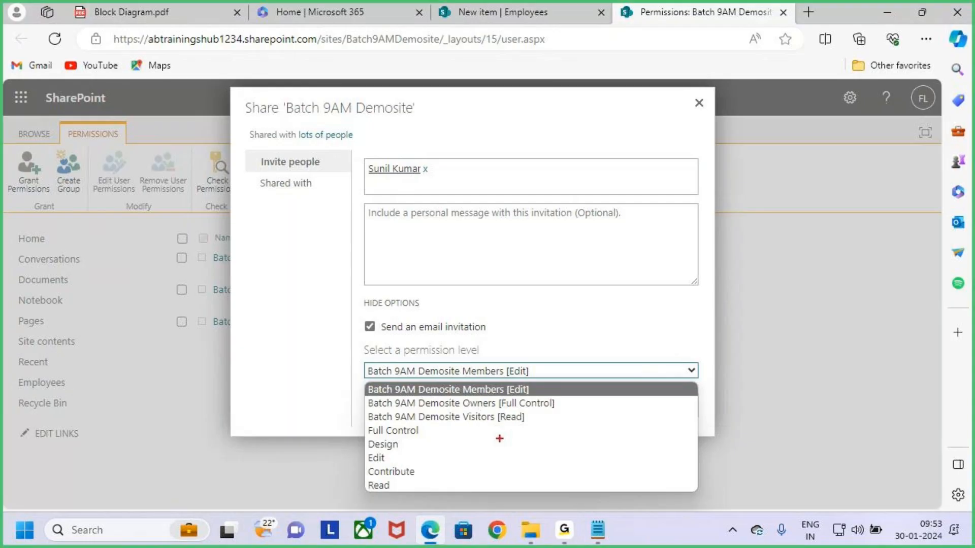
drag(369, 434, 347, 444)
mouse_move(367, 445)
mouse_down()
mouse_move(346, 454)
mouse_move(355, 475)
mouse_move(306, 511)
mouse_up()
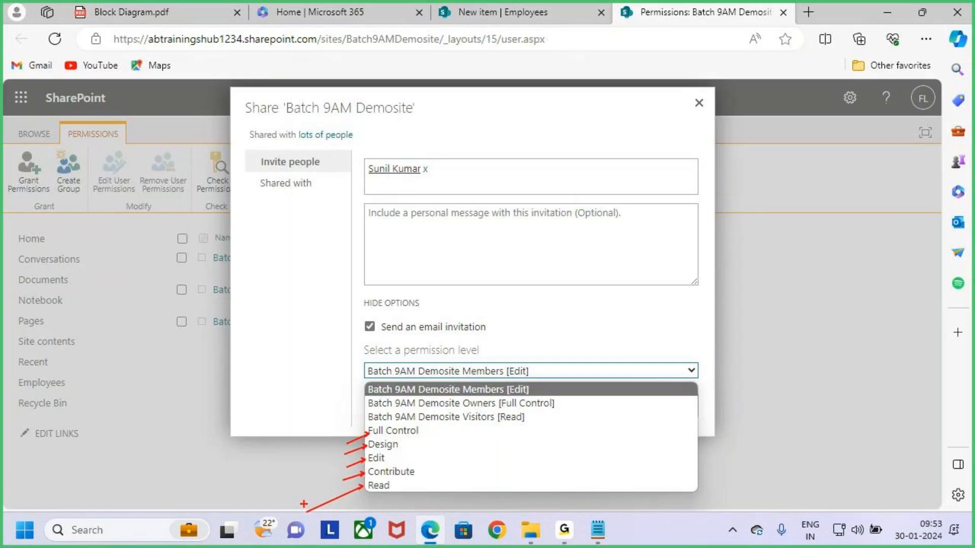
key(Escape)
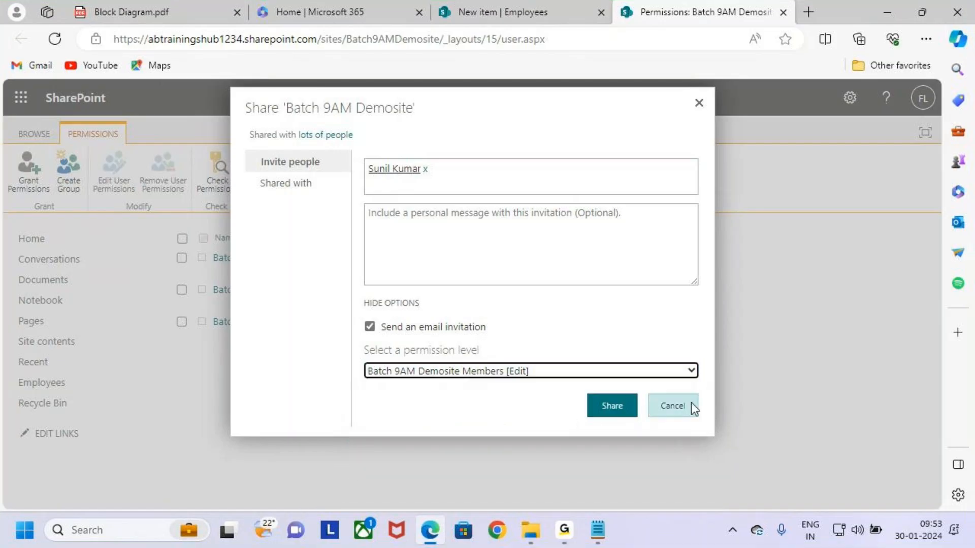
click(691, 371)
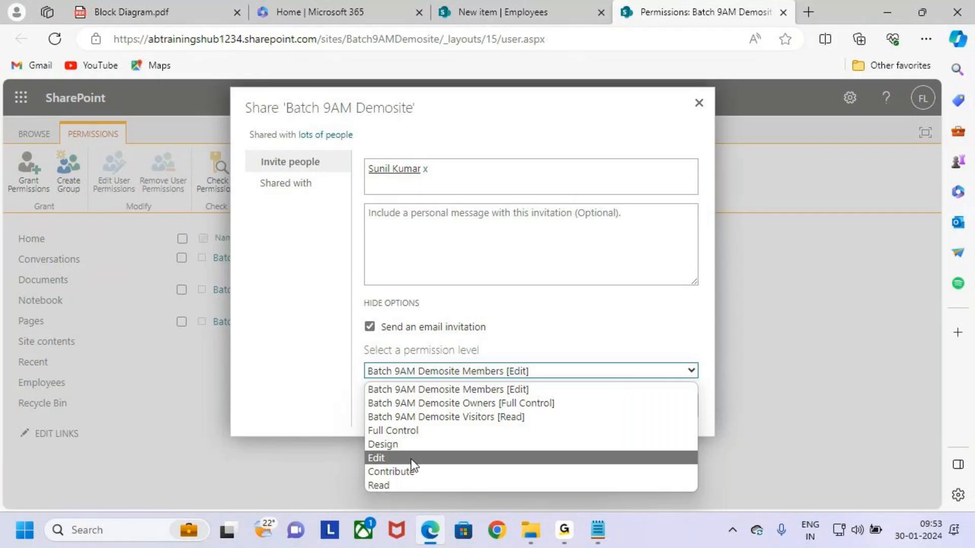
click(410, 459)
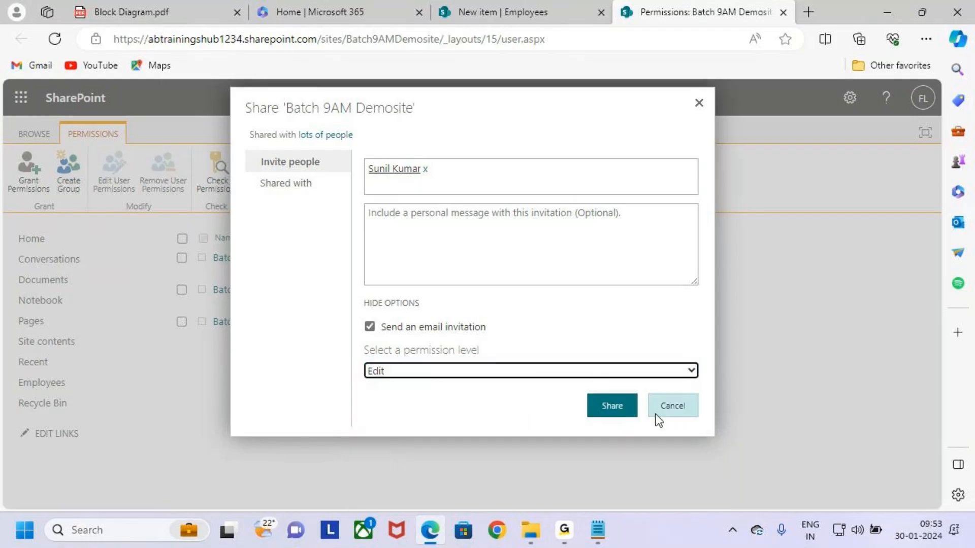
key(ctrl+2)
mouse_move(574, 387)
mouse_down()
mouse_move(648, 428)
mouse_move(656, 348)
mouse_up()
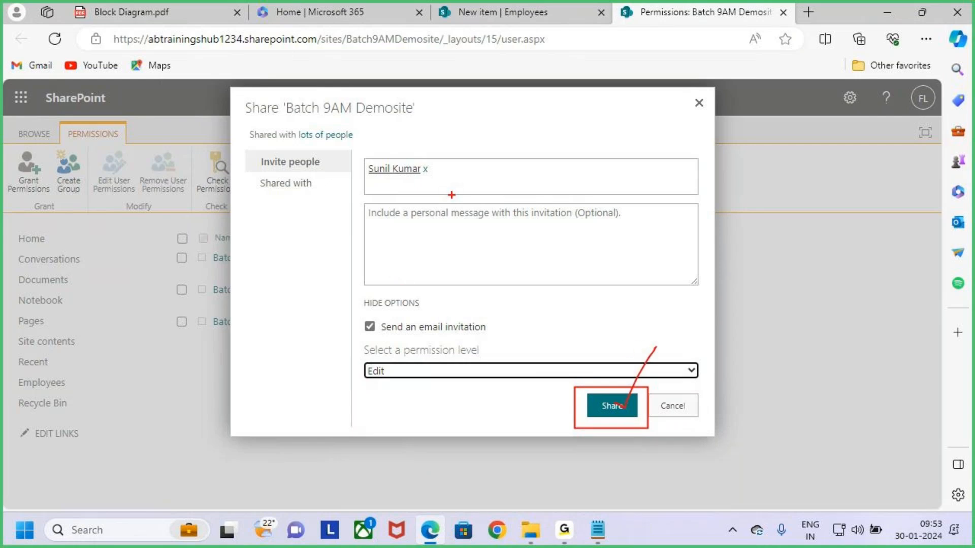
drag(359, 156, 476, 192)
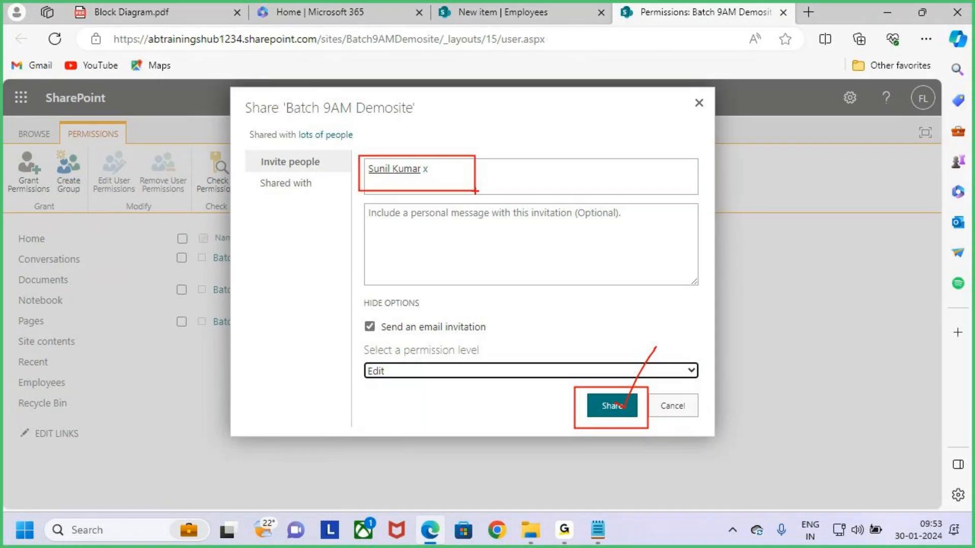
click(617, 405)
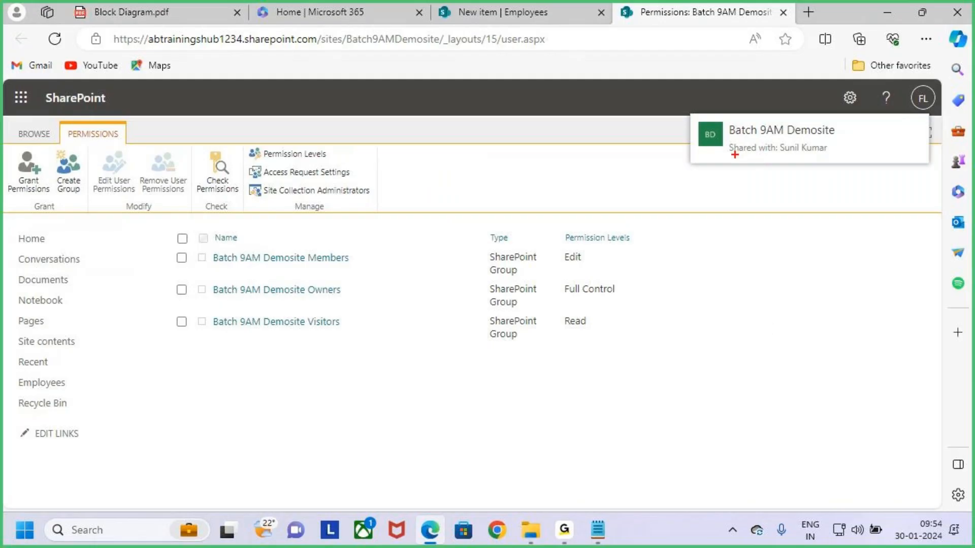
mouse_move(725, 135)
mouse_down()
mouse_move(846, 162)
mouse_move(858, 116)
mouse_up()
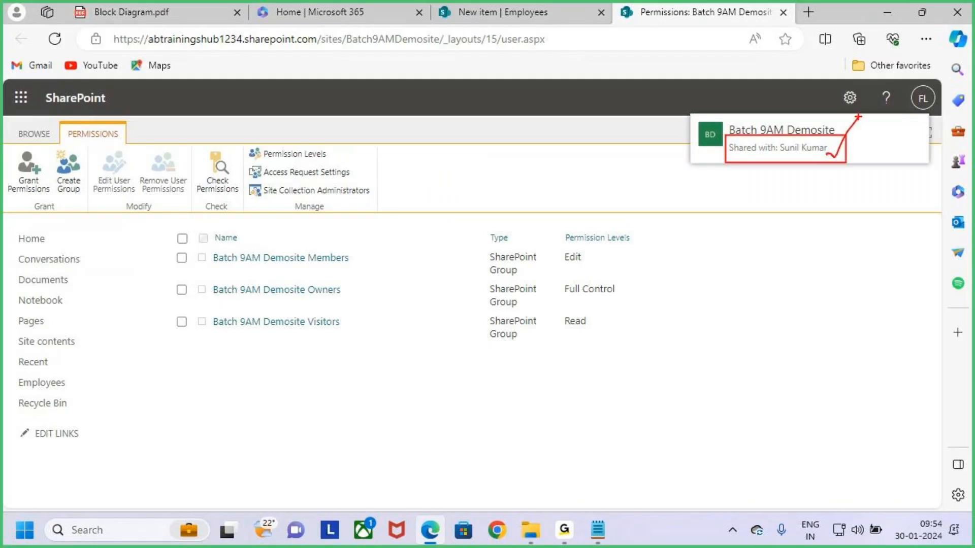
key(Escape)
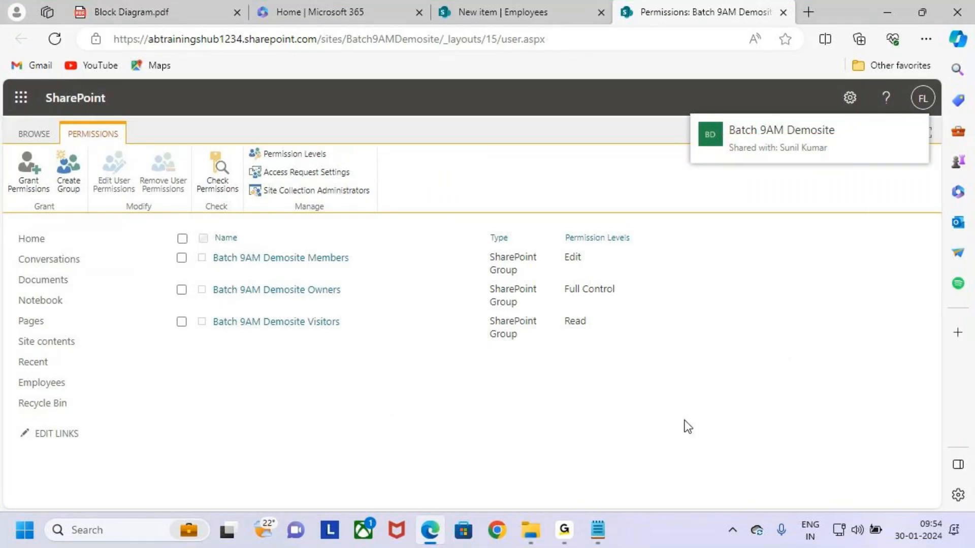
key(ctrl+2)
drag(175, 335, 330, 393)
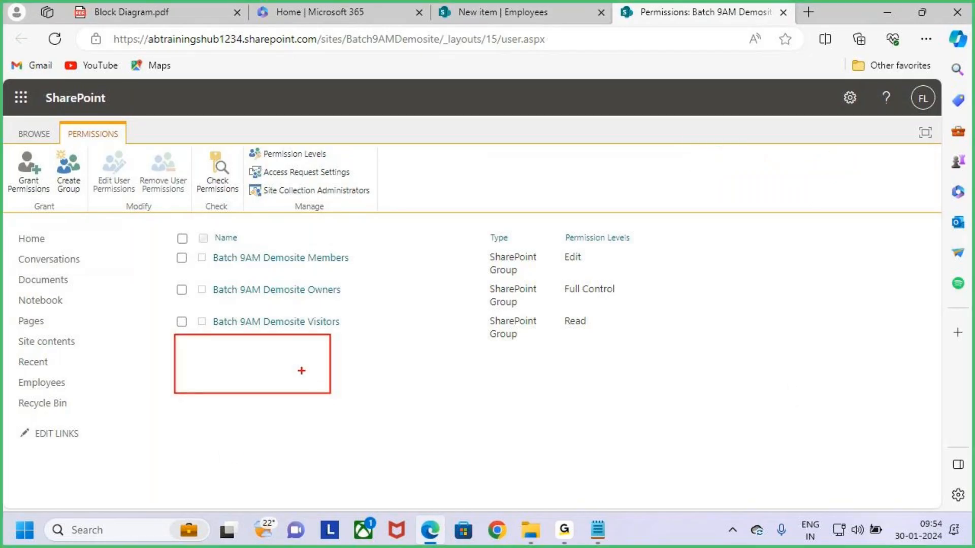
mouse_move(293, 355)
mouse_down()
mouse_move(318, 369)
mouse_move(354, 307)
mouse_up()
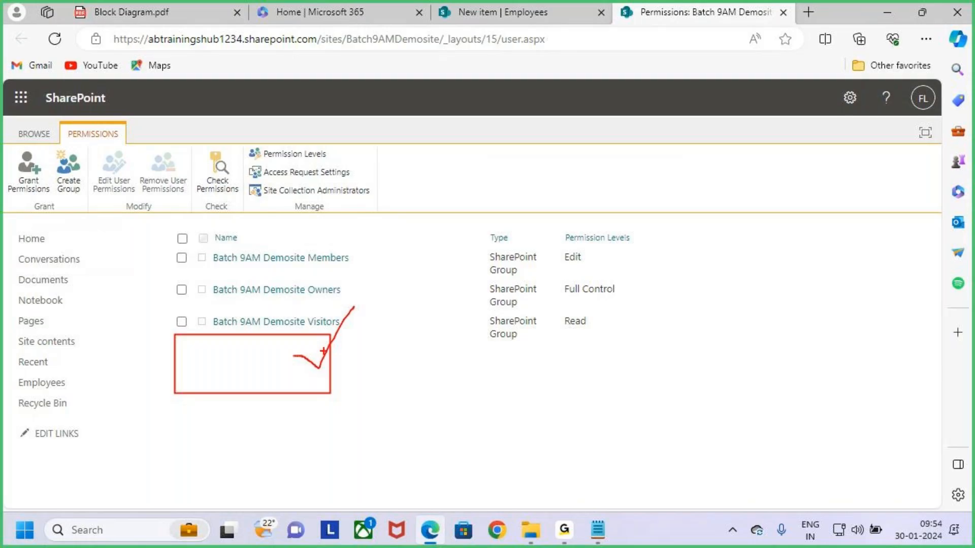
key(Escape)
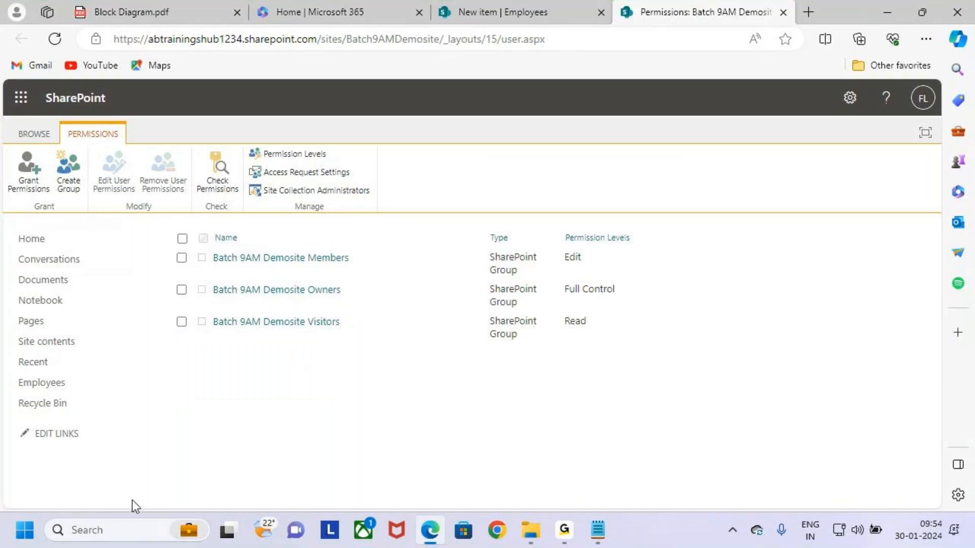
key(ctrl+2)
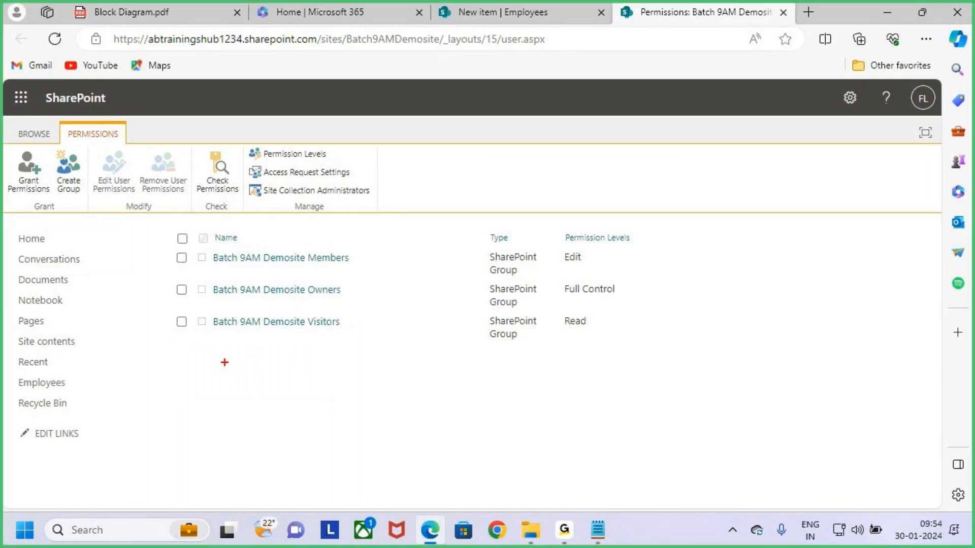
mouse_move(207, 361)
mouse_down()
mouse_move(278, 361)
mouse_move(245, 372)
mouse_up()
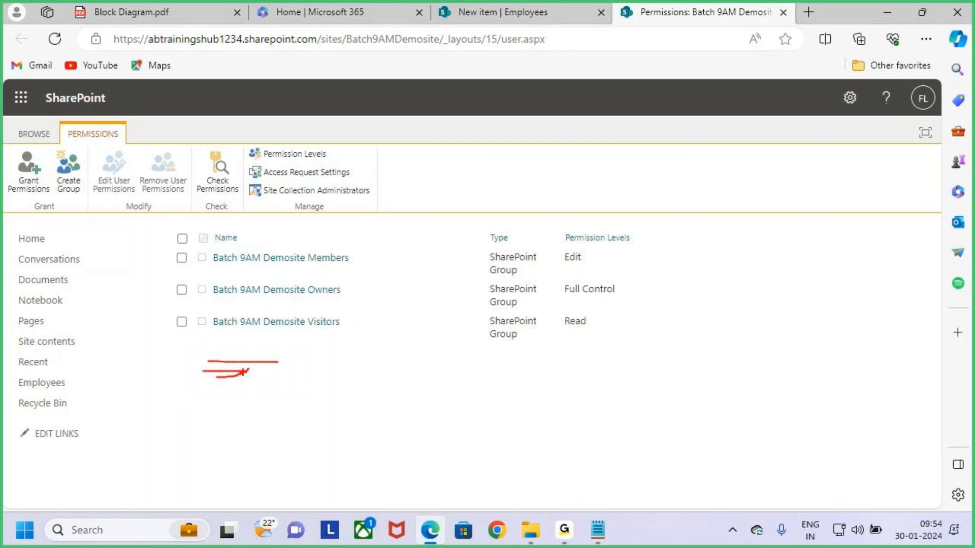
key(Escape)
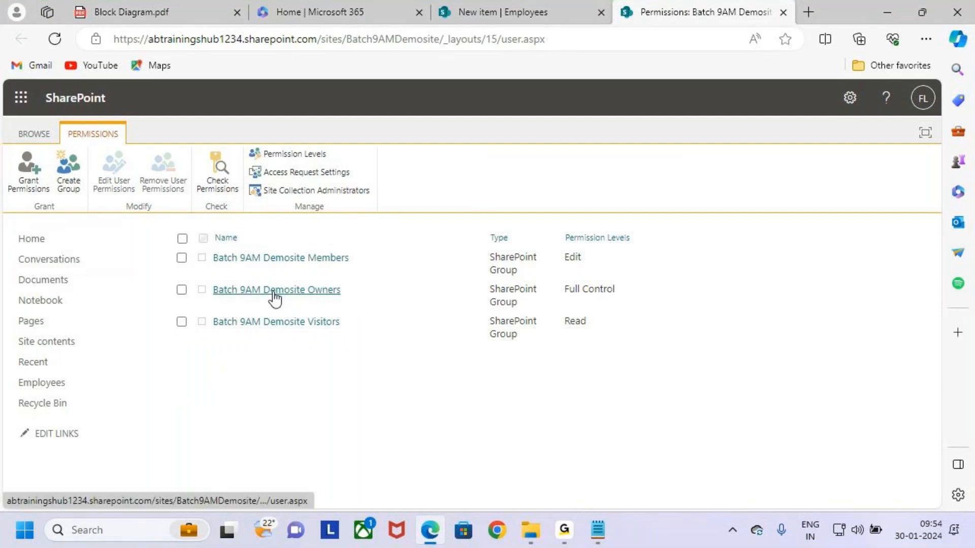
click(20, 174)
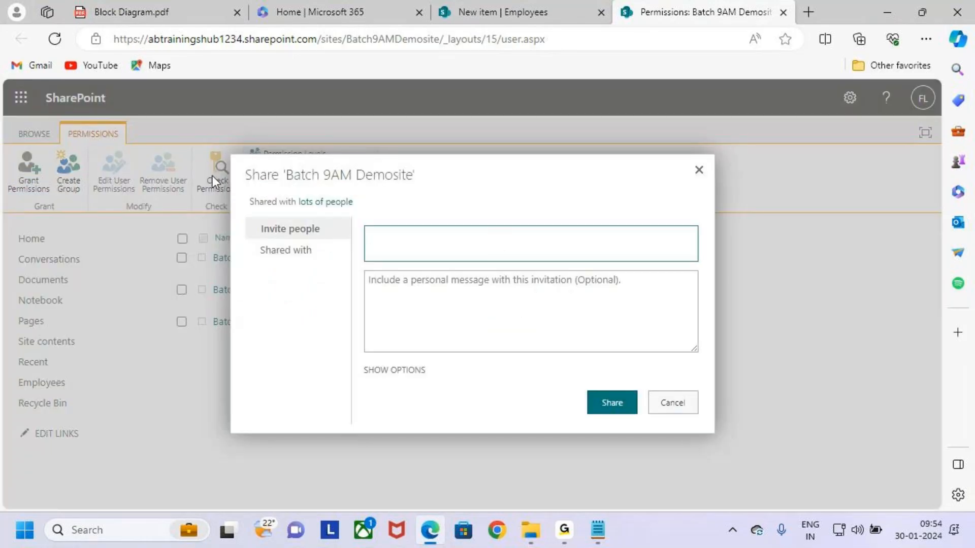
click(402, 240)
click(672, 403)
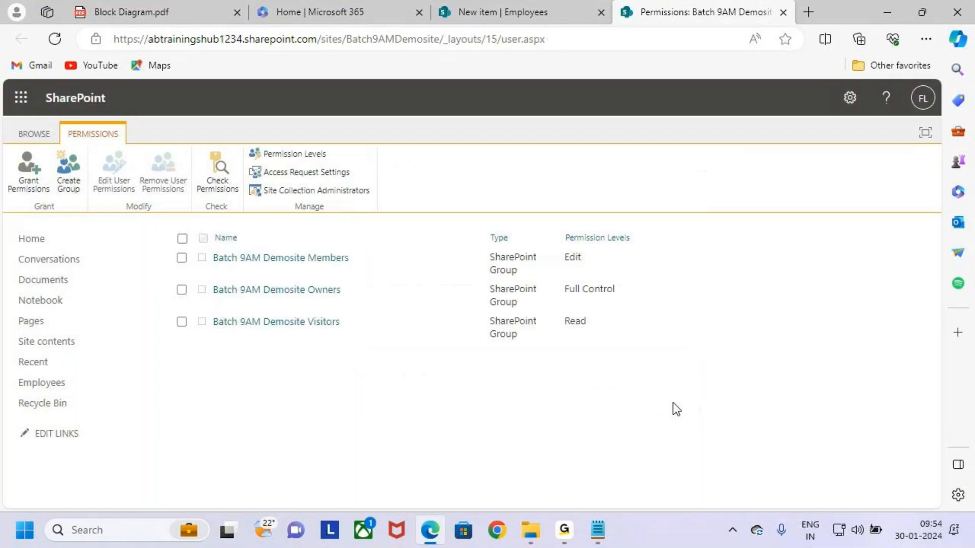
click(599, 532)
scroll(120, 398, down, 7)
scroll(126, 349, down, 2)
drag(56, 297, 158, 300)
drag(48, 333, 182, 331)
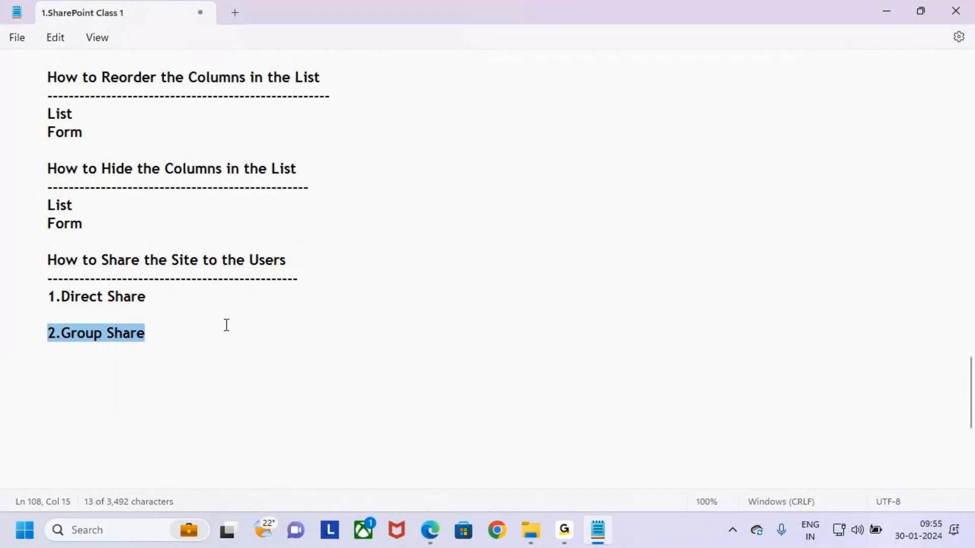
click(171, 334)
drag(46, 334, 178, 333)
click(181, 334)
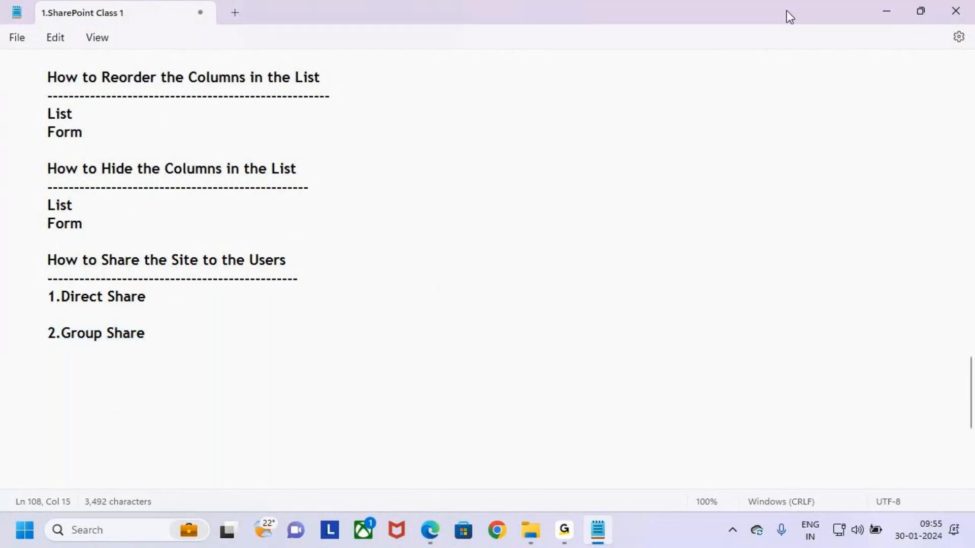
click(885, 12)
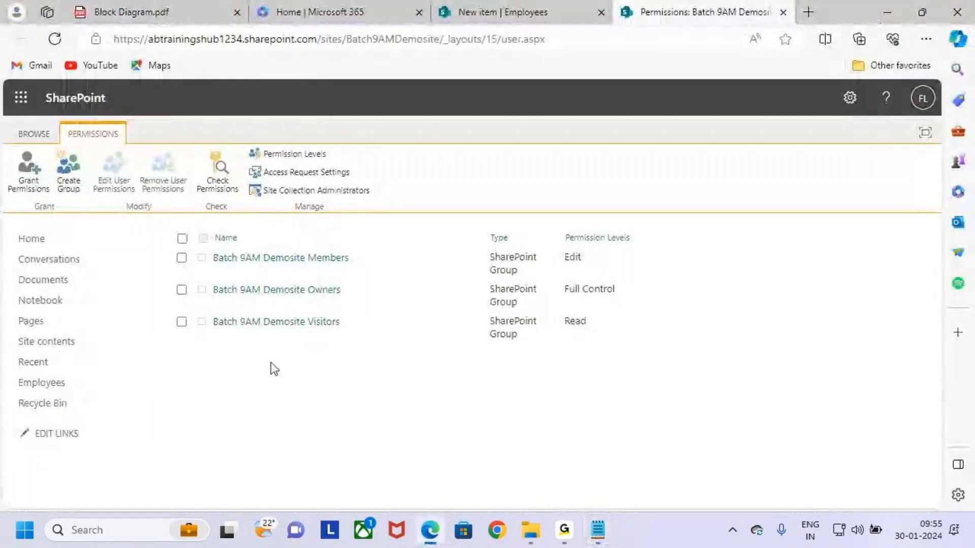
Reload the permissions page and box the newly added user with Edit access
click(55, 39)
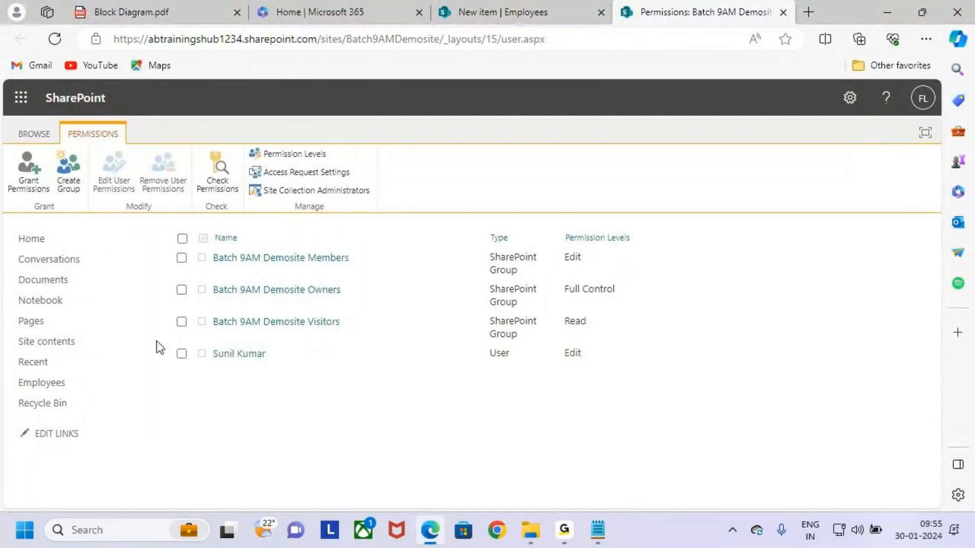
drag(168, 338, 331, 370)
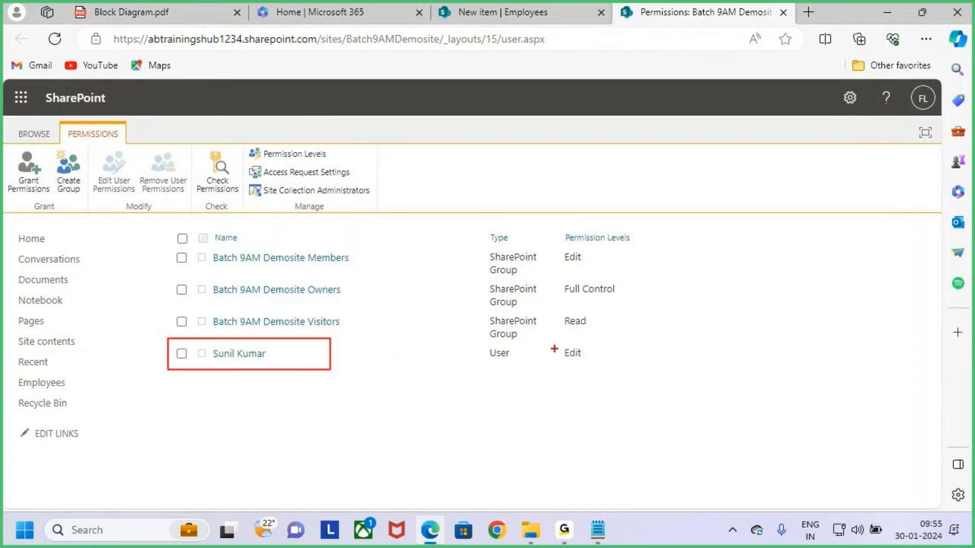
drag(559, 340, 612, 373)
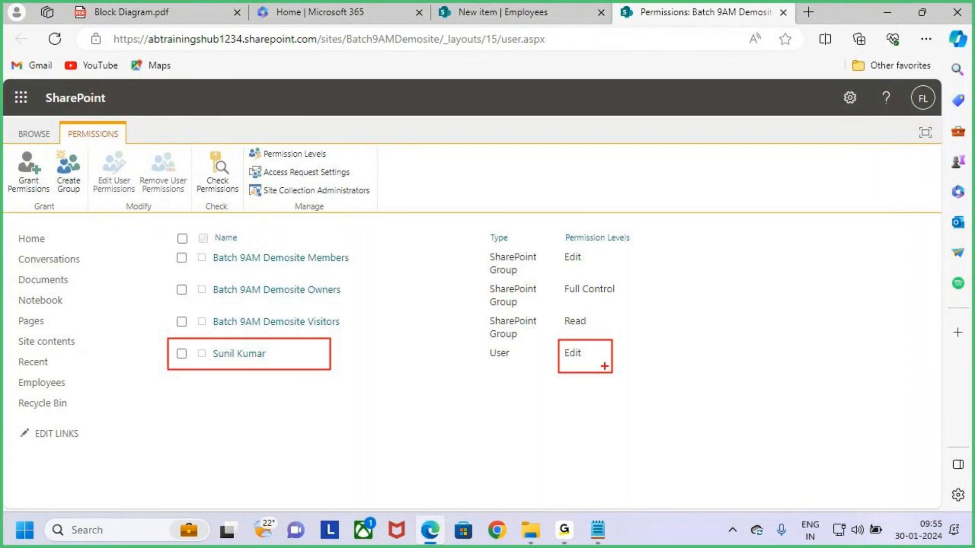
key(Escape)
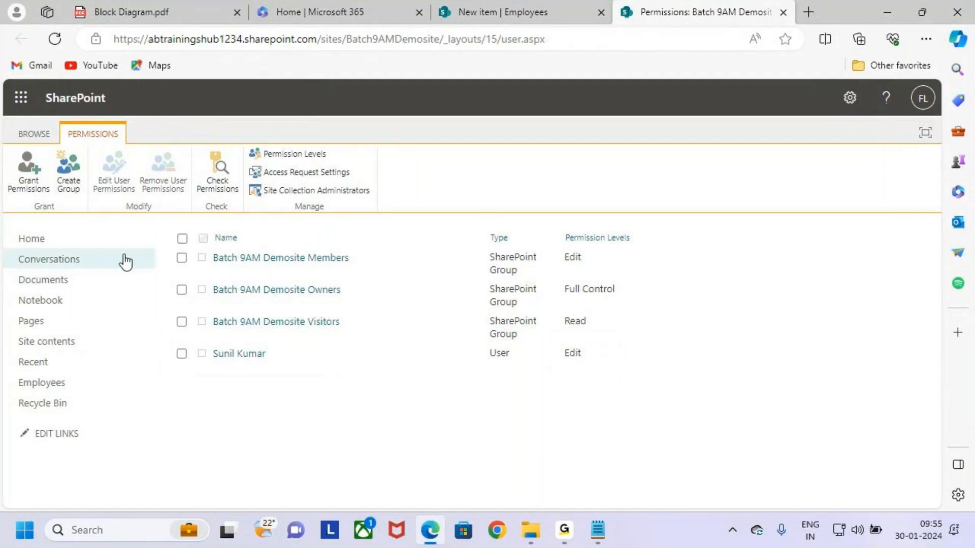
Mark the Members, Owners and Visitors groups with their Edit, Full Control and Read levels
key(ctrl+2)
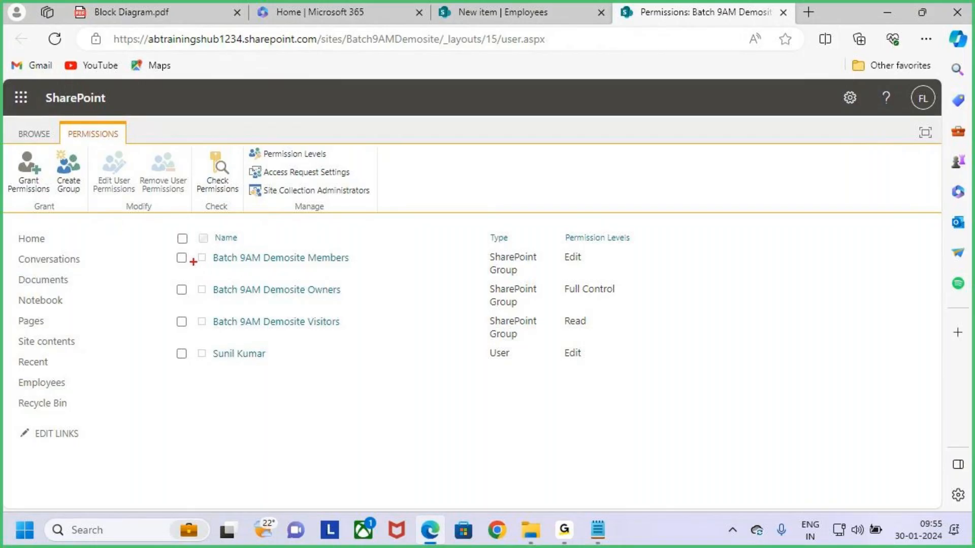
mouse_move(176, 261)
mouse_down()
mouse_move(196, 239)
mouse_move(296, 266)
mouse_move(350, 265)
mouse_up()
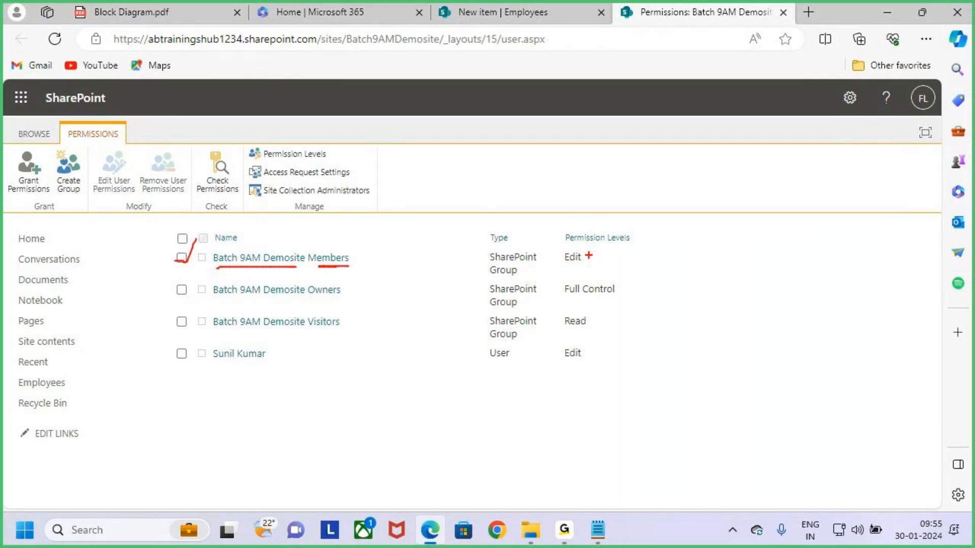
drag(558, 248, 594, 268)
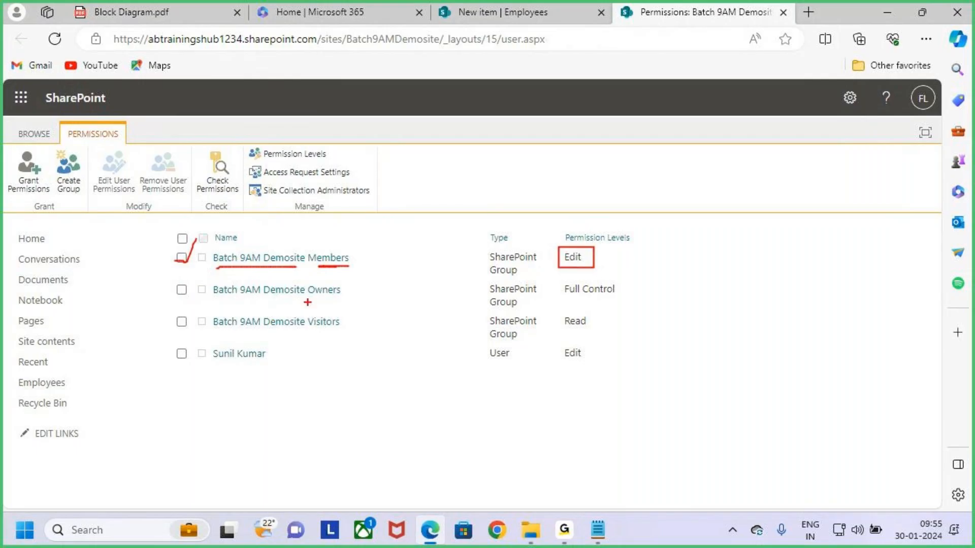
drag(308, 298, 346, 301)
drag(574, 297, 597, 298)
drag(305, 329, 335, 330)
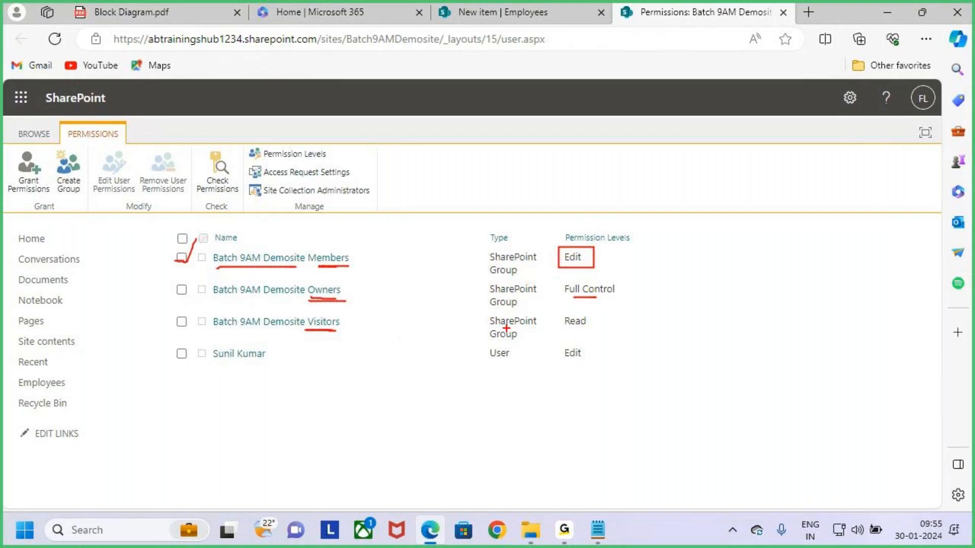
drag(566, 328, 592, 327)
Box and tick the three default Batch 9AM Demosite groups, underlining each row
key(e)
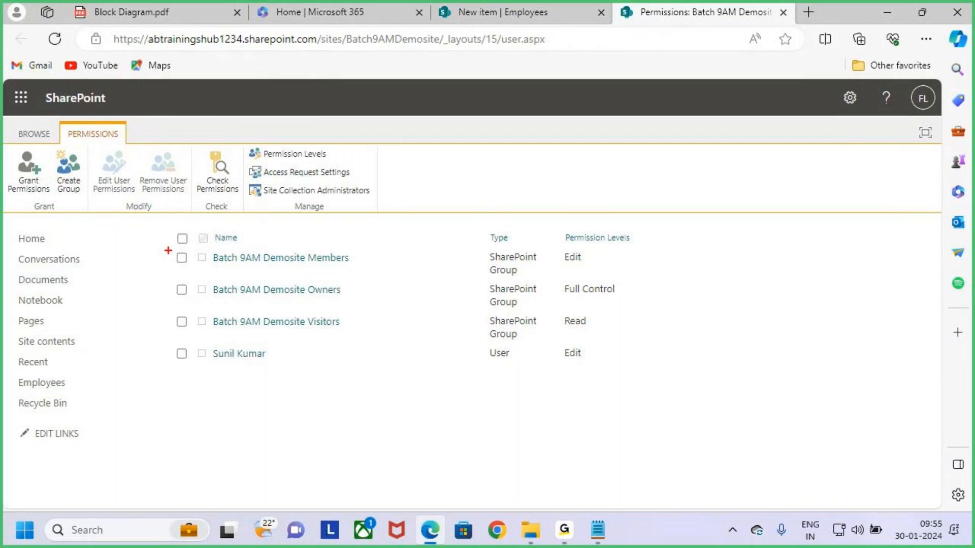
mouse_move(168, 250)
mouse_down()
mouse_move(349, 309)
mouse_move(396, 337)
mouse_up()
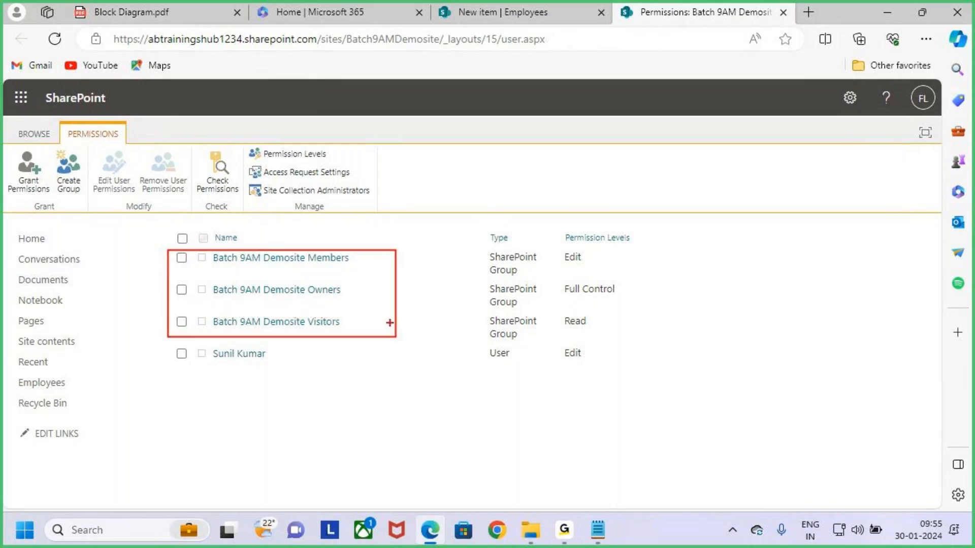
mouse_move(381, 288)
mouse_down()
mouse_move(396, 298)
mouse_move(439, 225)
mouse_up()
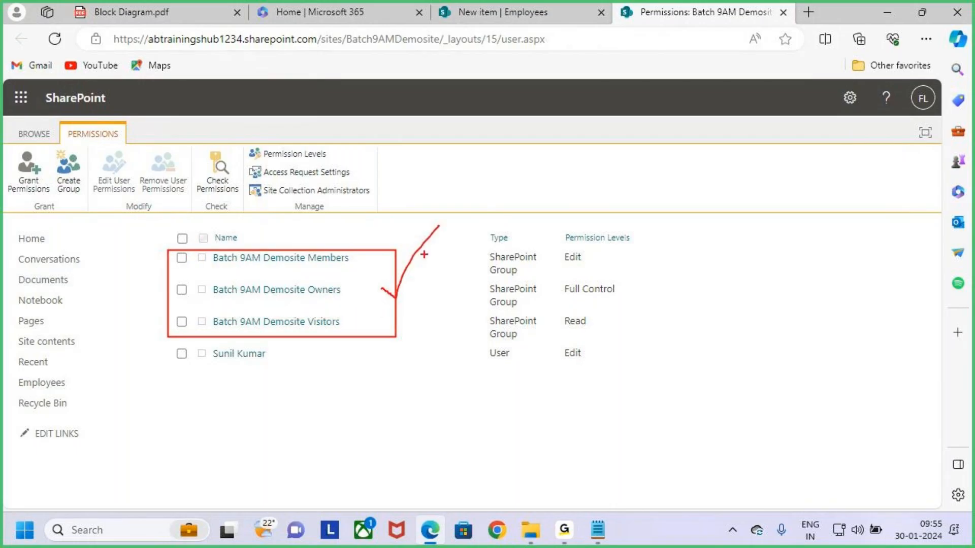
drag(321, 270, 354, 271)
drag(312, 306, 354, 306)
drag(318, 332, 374, 331)
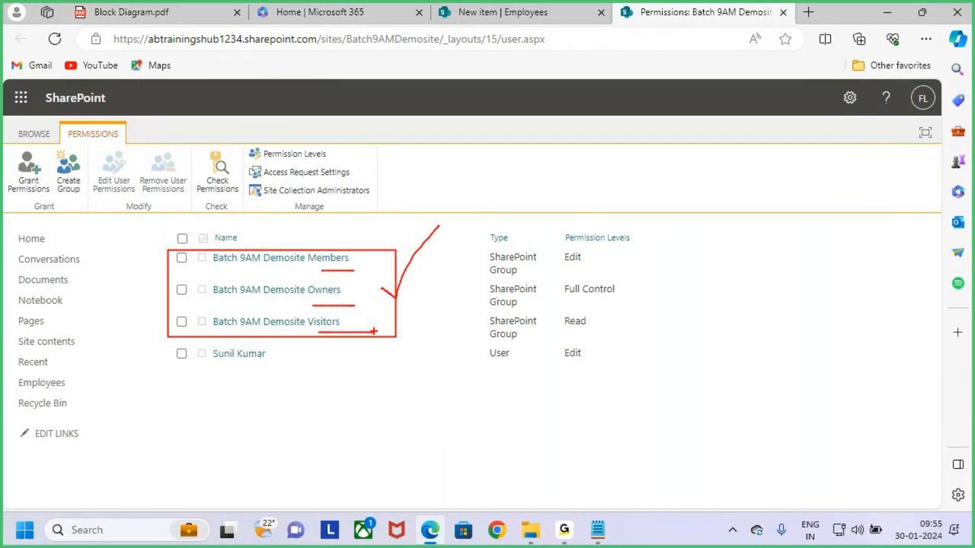
key(Escape)
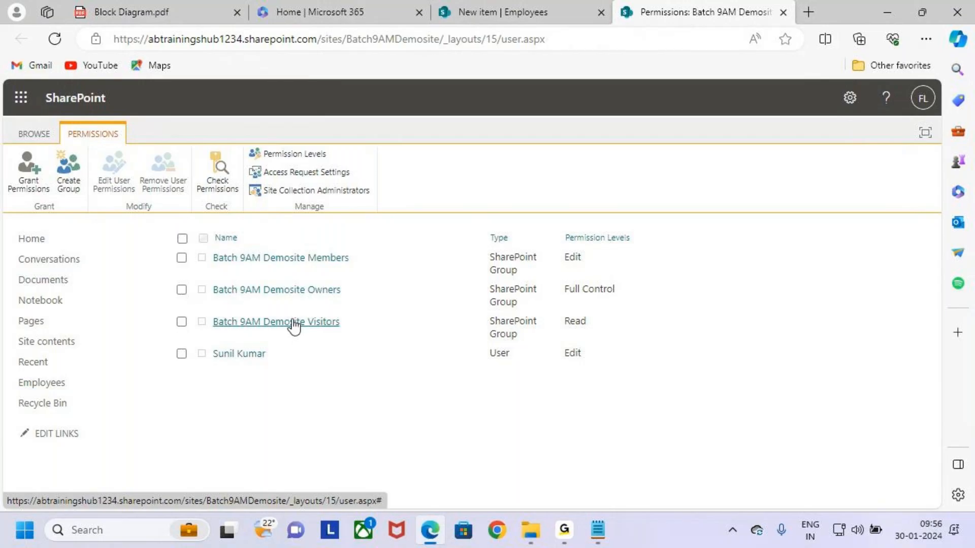
Handwrite 'Contributor' beside the permissions and box the three existing groups
key(ctrl+2)
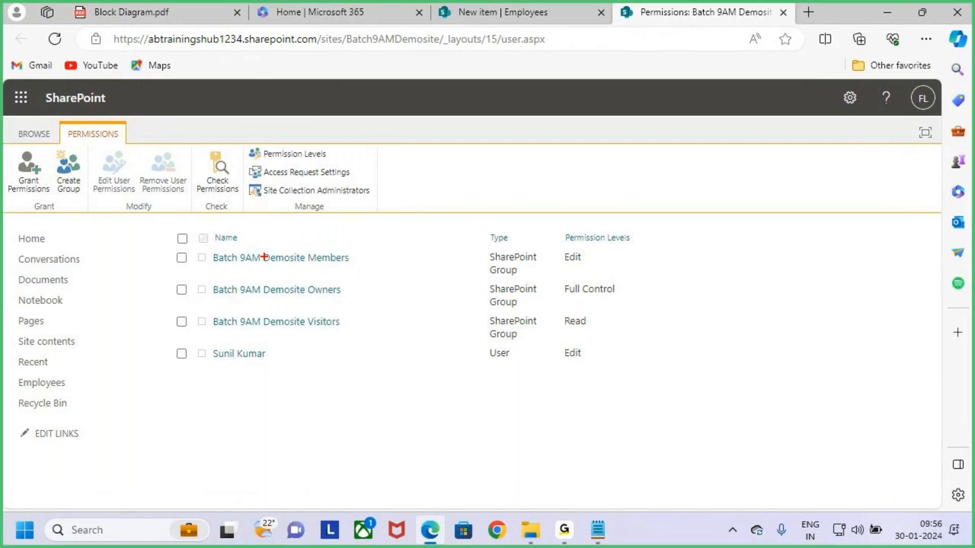
mouse_move(701, 248)
mouse_down()
mouse_move(686, 247)
mouse_move(695, 287)
mouse_move(706, 263)
mouse_move(697, 268)
mouse_move(747, 284)
mouse_up()
mouse_move(756, 245)
mouse_down()
mouse_move(757, 288)
mouse_move(782, 250)
mouse_move(784, 269)
mouse_up()
click(784, 251)
mouse_move(790, 230)
mouse_down()
mouse_move(797, 280)
mouse_move(824, 262)
mouse_move(849, 269)
mouse_up()
drag(853, 274, 871, 275)
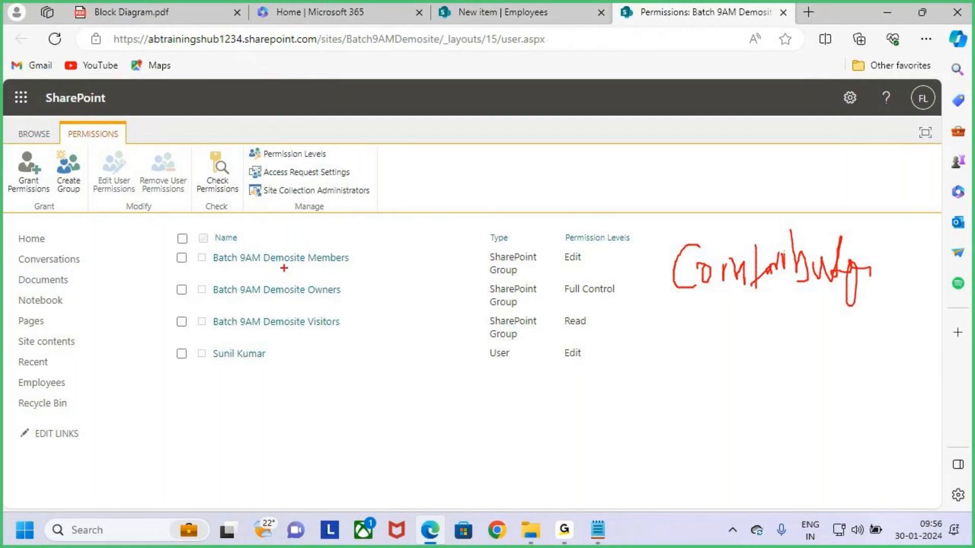
drag(182, 250, 405, 346)
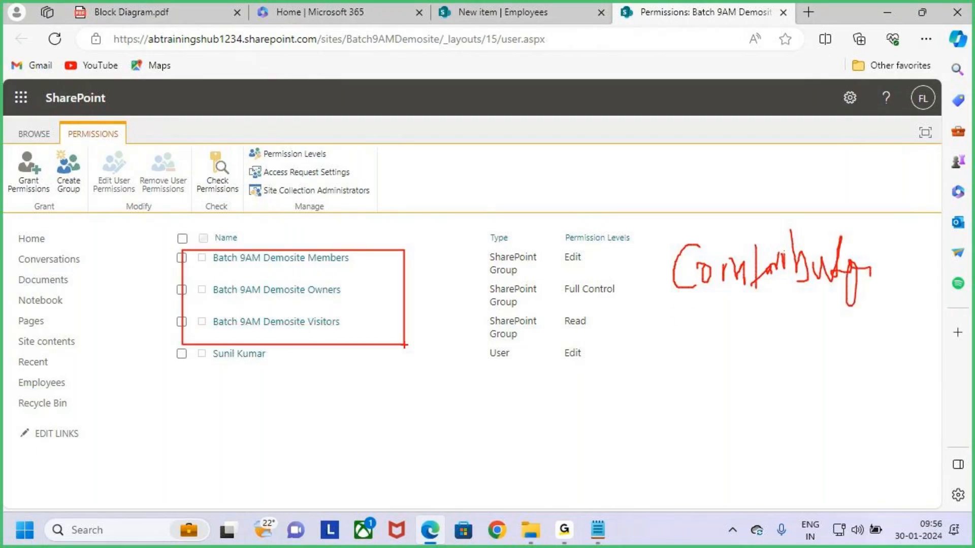
key(Escape)
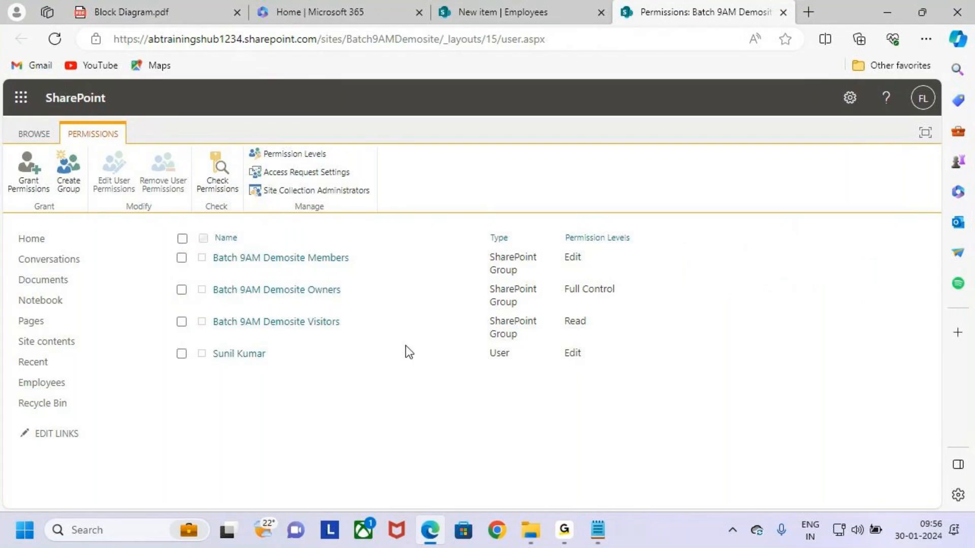
Point out Create Group on the ribbon as the way to add a new group
key(ctrl+2)
drag(53, 148, 92, 214)
drag(68, 177, 170, 93)
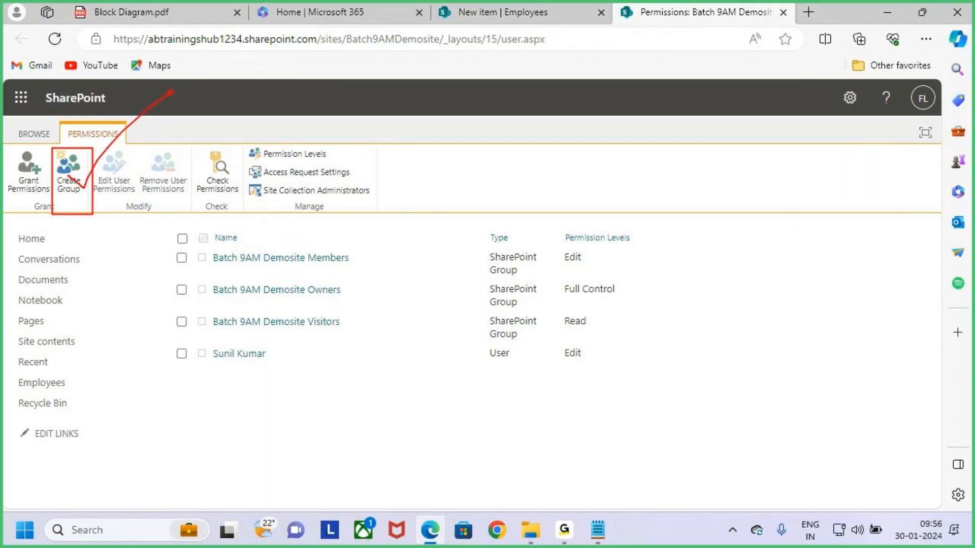
key(Escape)
Start a new SharePoint group and name it Contributors
click(73, 163)
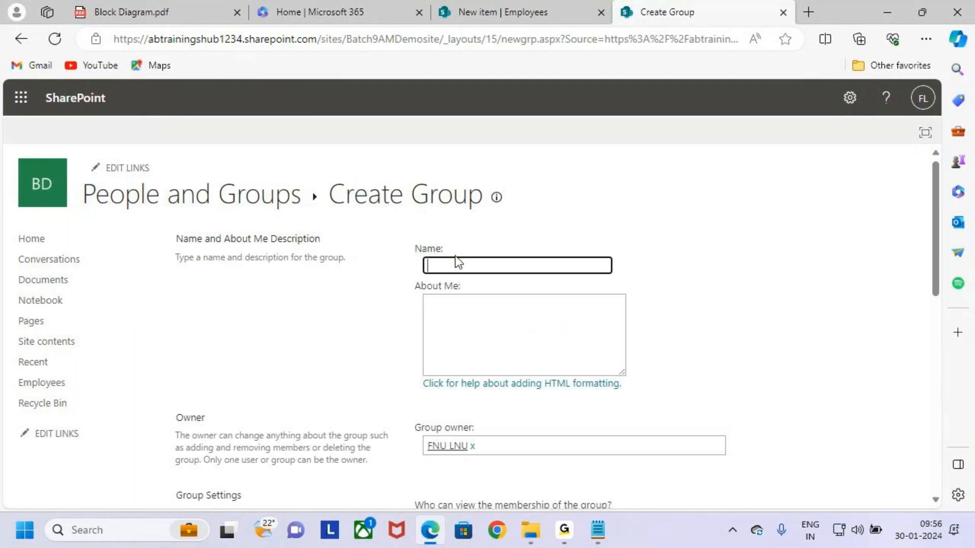
click(463, 267)
text(Contributors)
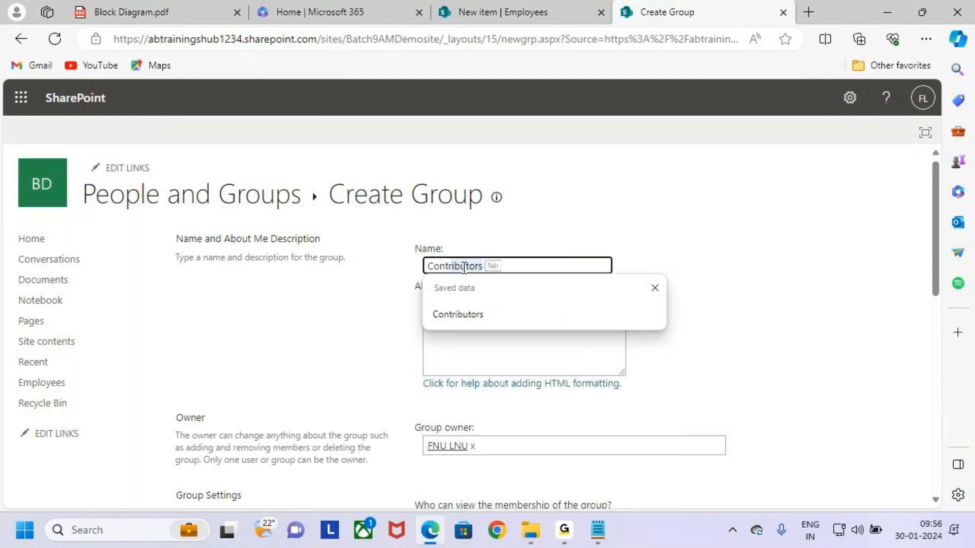
click(477, 308)
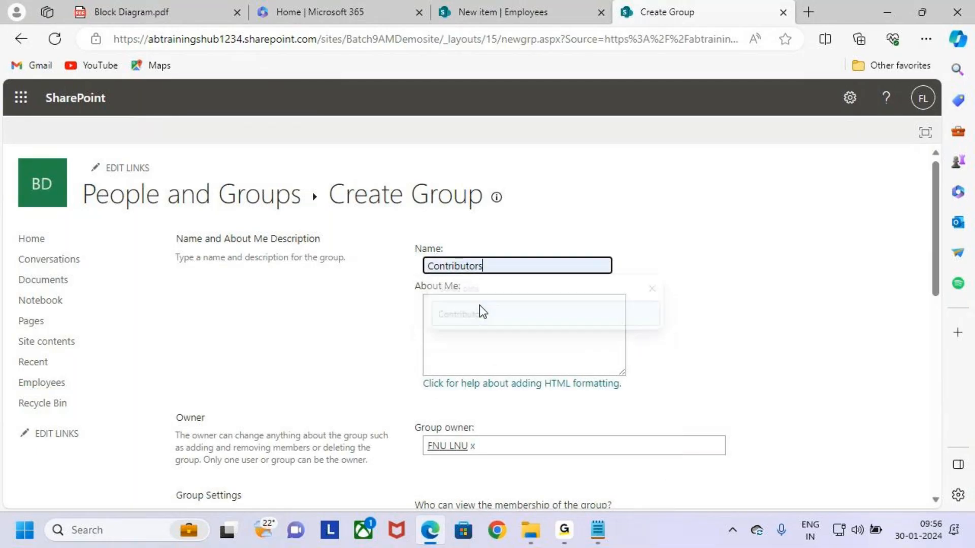
click(507, 315)
Draw on-screen annotations highlighting the group settings down the Create Group page
key(ctrl+2)
drag(419, 296, 664, 379)
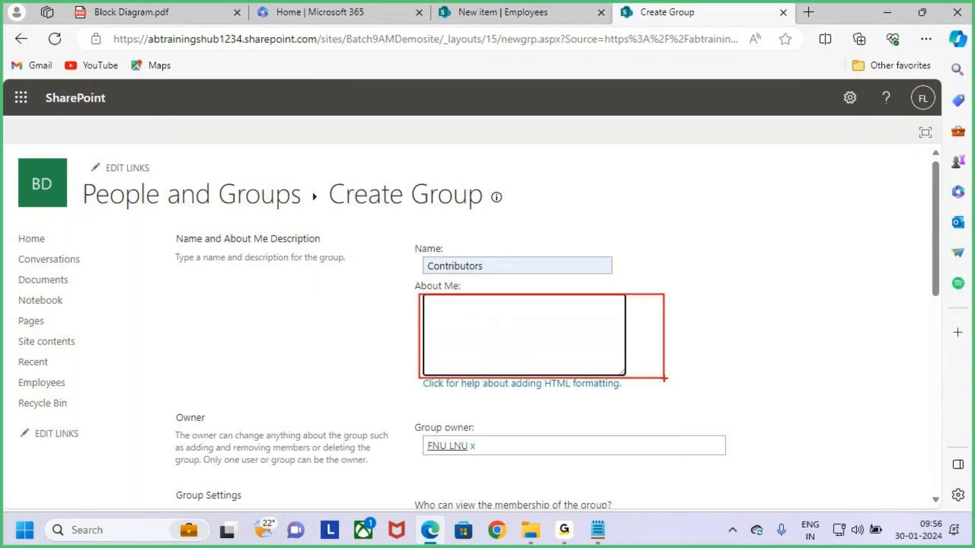
key(Escape)
click(785, 366)
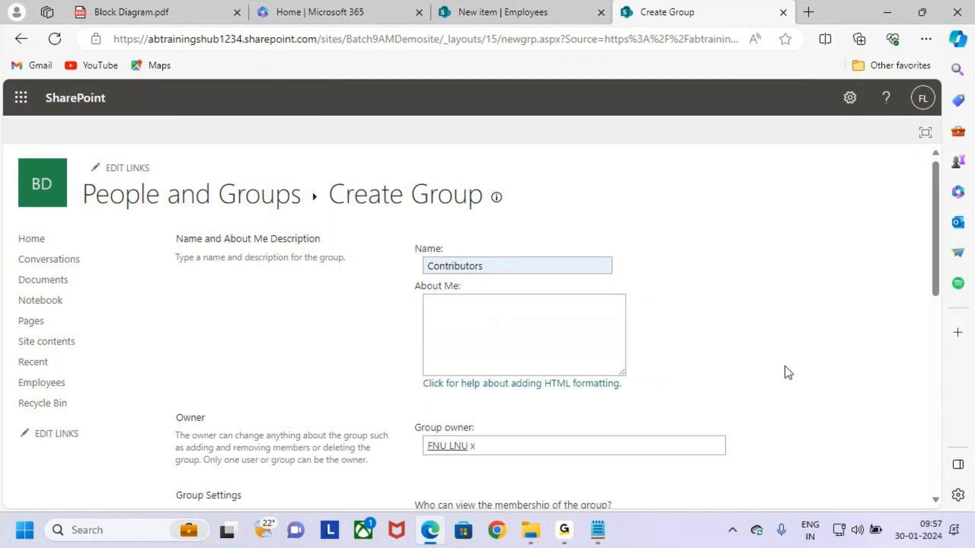
scroll(788, 370, down, 3)
key(ctrl+2)
drag(410, 271, 518, 299)
mouse_move(493, 283)
mouse_down()
mouse_move(499, 287)
mouse_move(542, 247)
mouse_up()
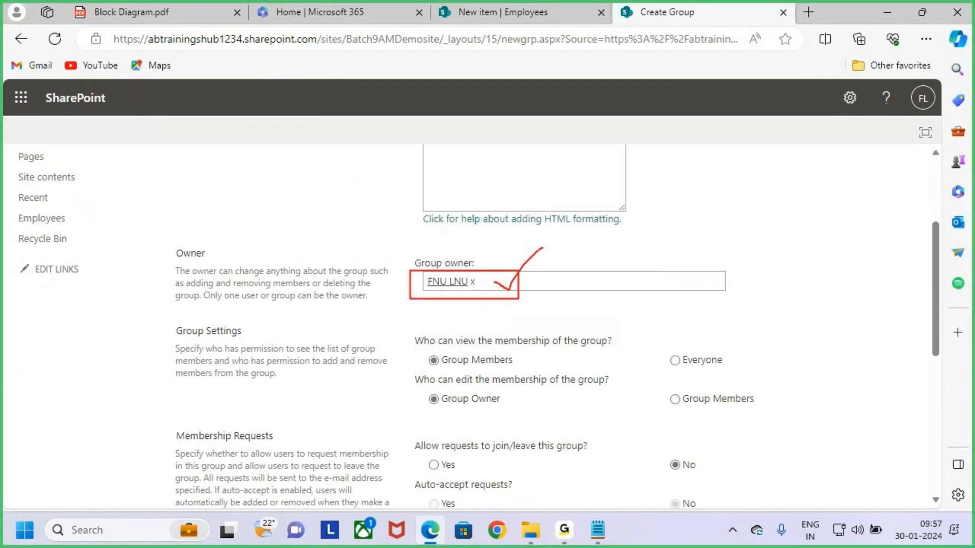
key(Escape)
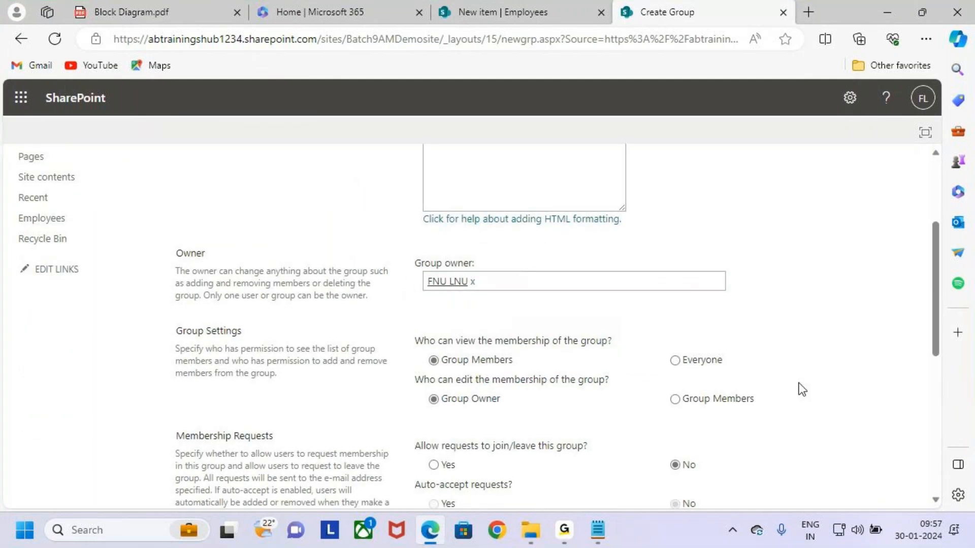
scroll(799, 383, down, 1)
scroll(799, 382, down, 6)
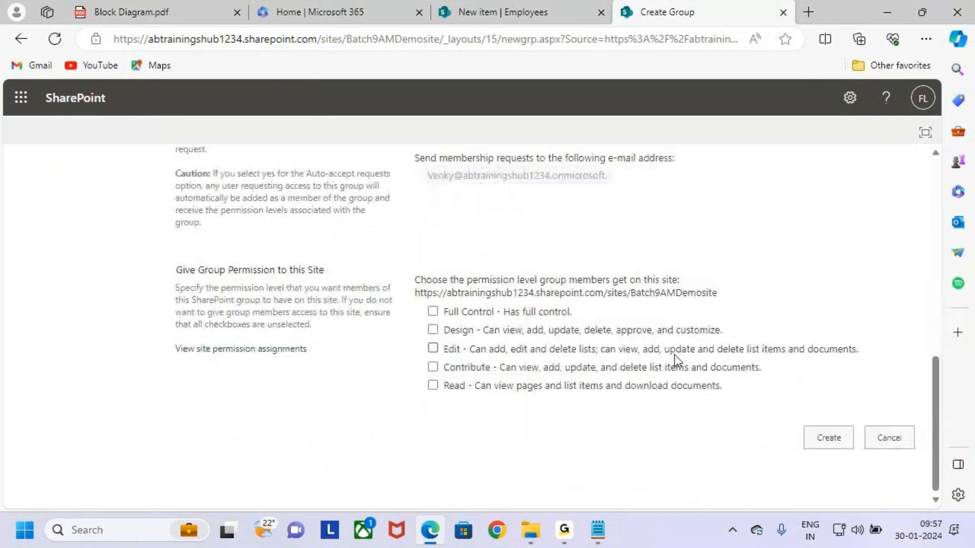
drag(420, 256, 547, 283)
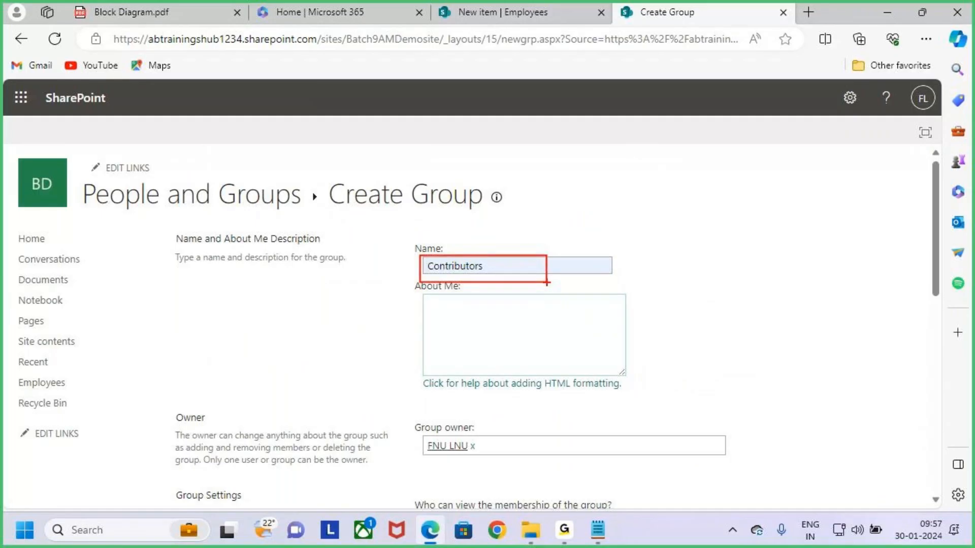
drag(497, 224, 498, 248)
mouse_move(489, 239)
mouse_down()
mouse_move(497, 249)
mouse_move(506, 233)
mouse_up()
key(Escape)
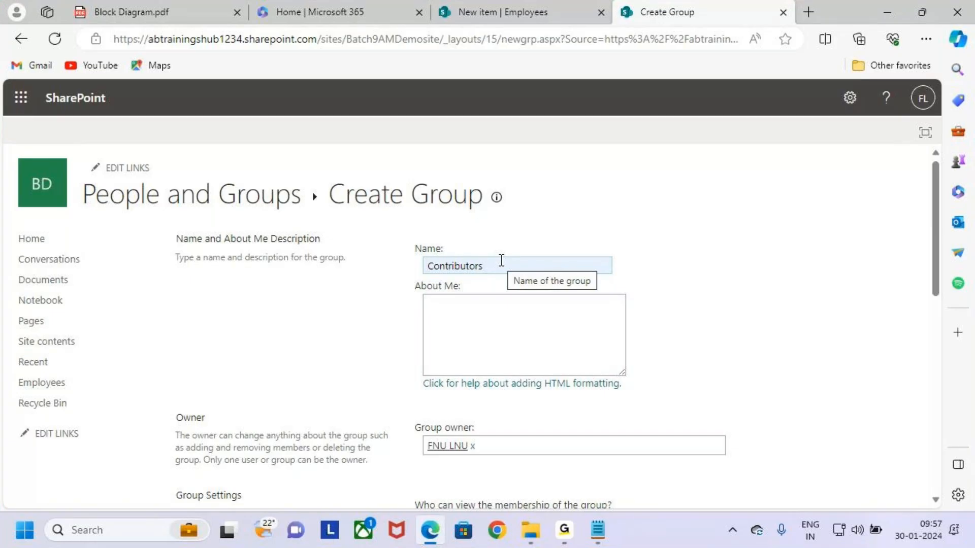
Mark up the list of permission-level checkboxes with on-screen annotations
scroll(581, 361, down, 10)
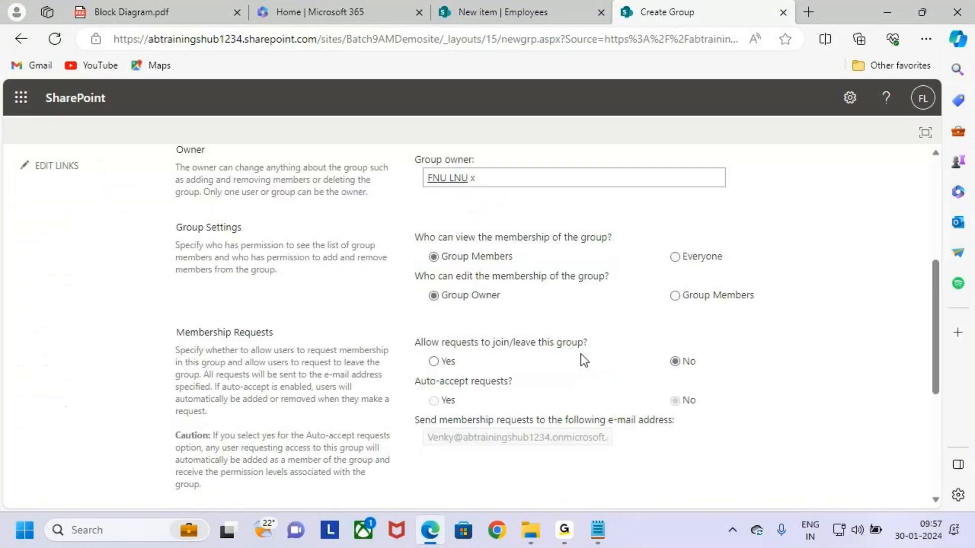
key(ctrl+2)
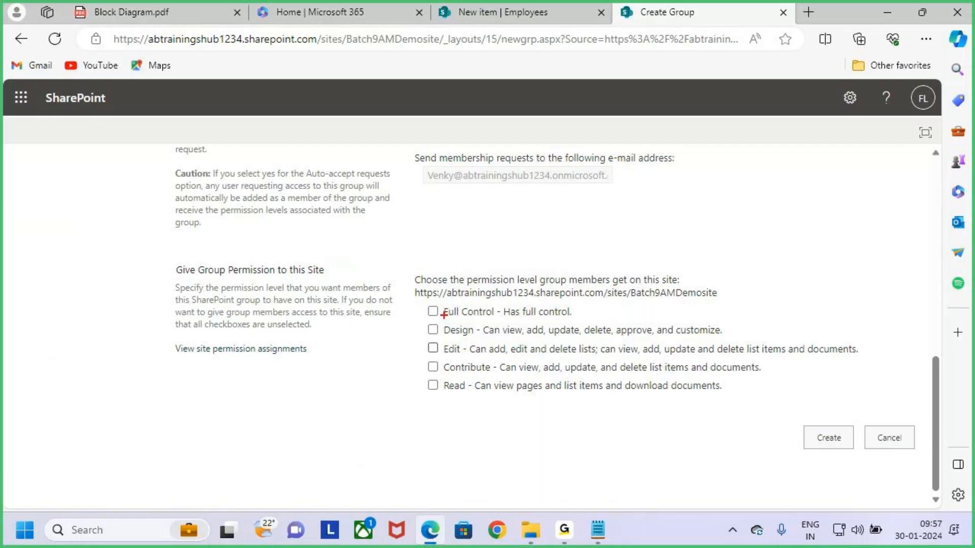
drag(424, 309, 446, 287)
drag(423, 330, 447, 315)
drag(425, 349, 448, 336)
drag(426, 375, 451, 349)
drag(418, 398, 452, 373)
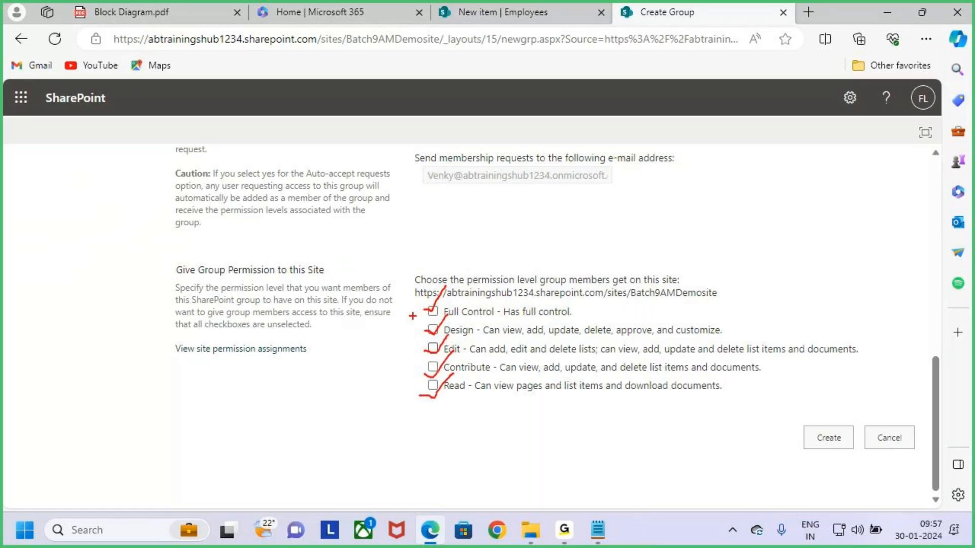
drag(408, 306, 761, 409)
key(Escape)
Tick the Contribute permission checkbox for the Contributors group, leaving it checked
scroll(454, 286, up, 5)
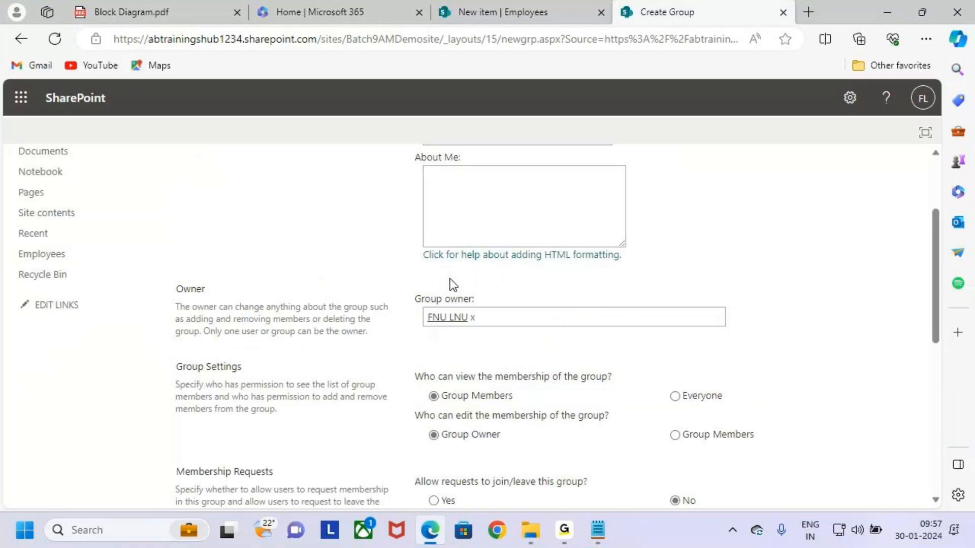
scroll(453, 285, up, 3)
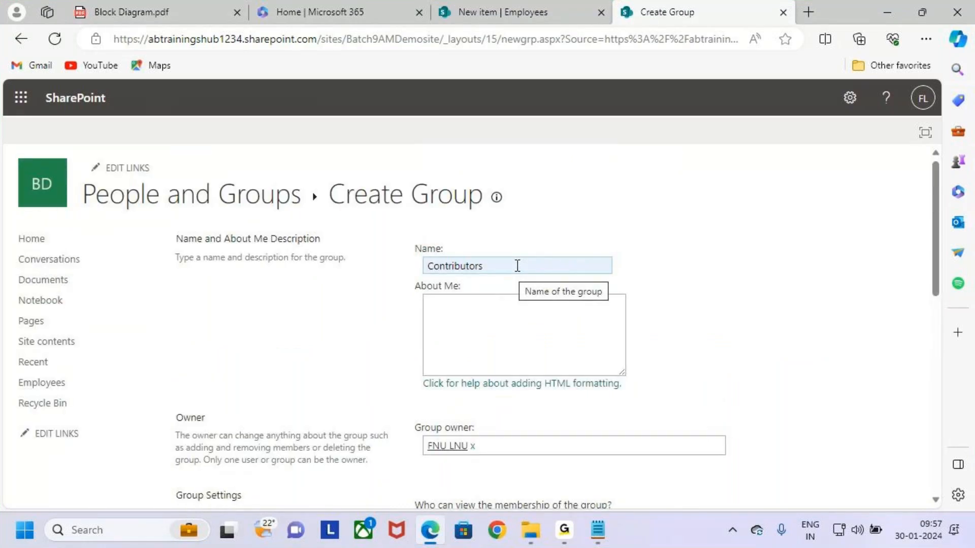
scroll(705, 326, down, 5)
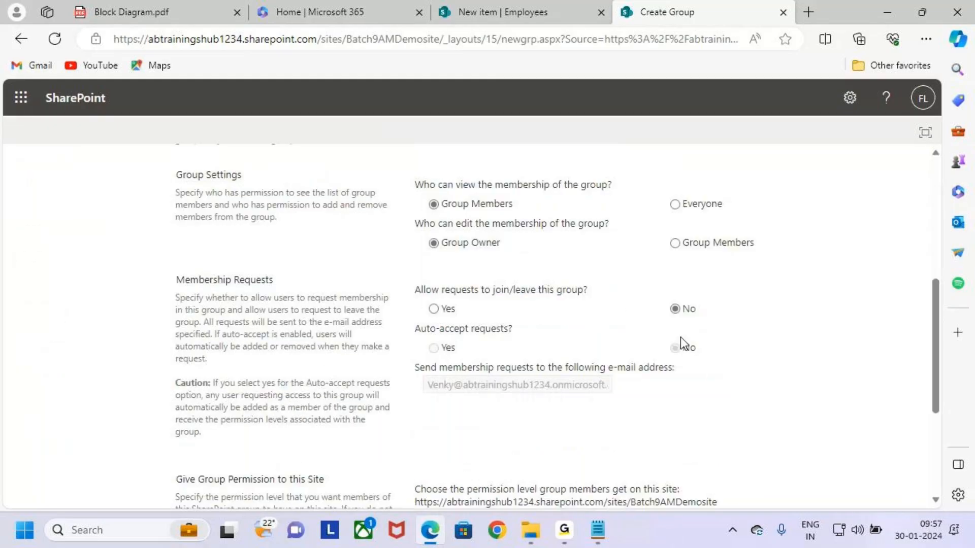
scroll(681, 337, down, 4)
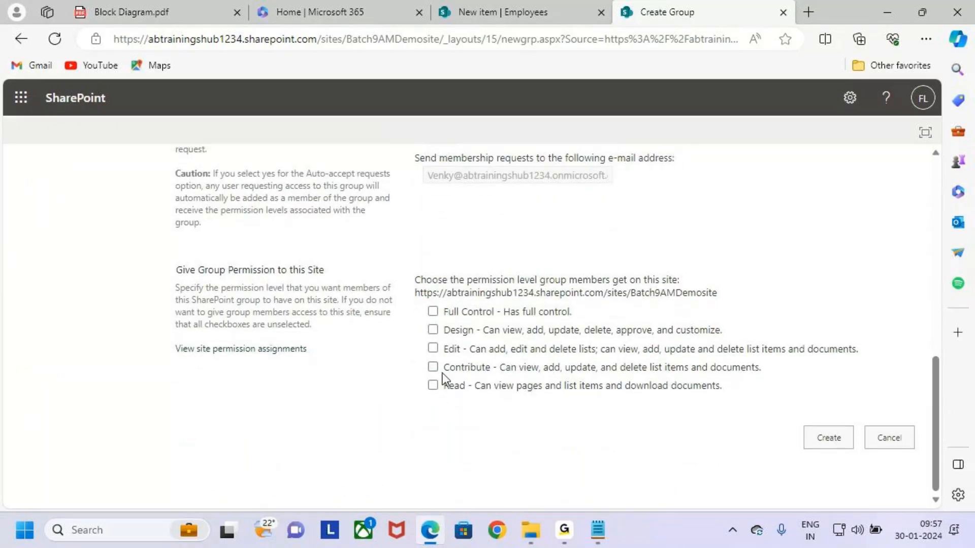
click(441, 371)
scroll(519, 385, up, 10)
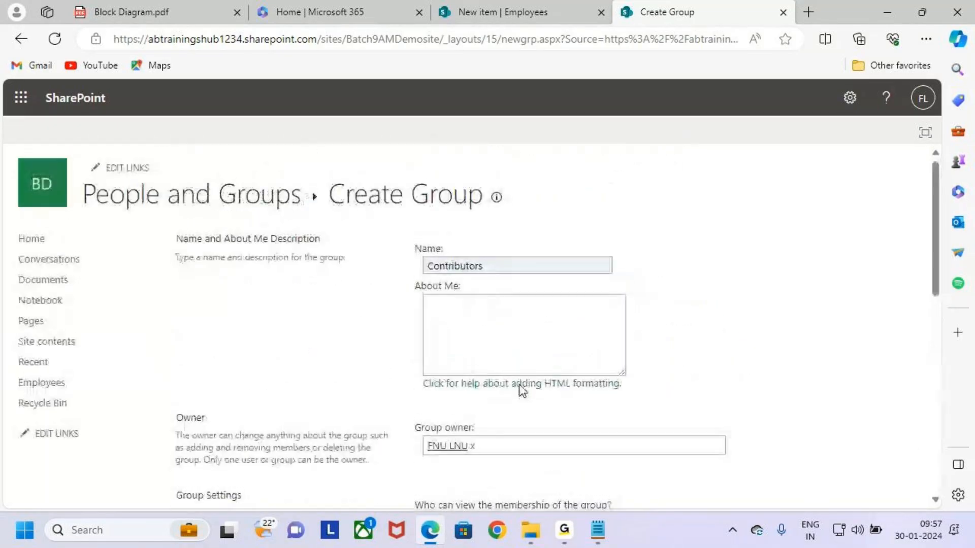
drag(420, 247, 640, 290)
drag(539, 208, 547, 254)
drag(566, 235, 541, 278)
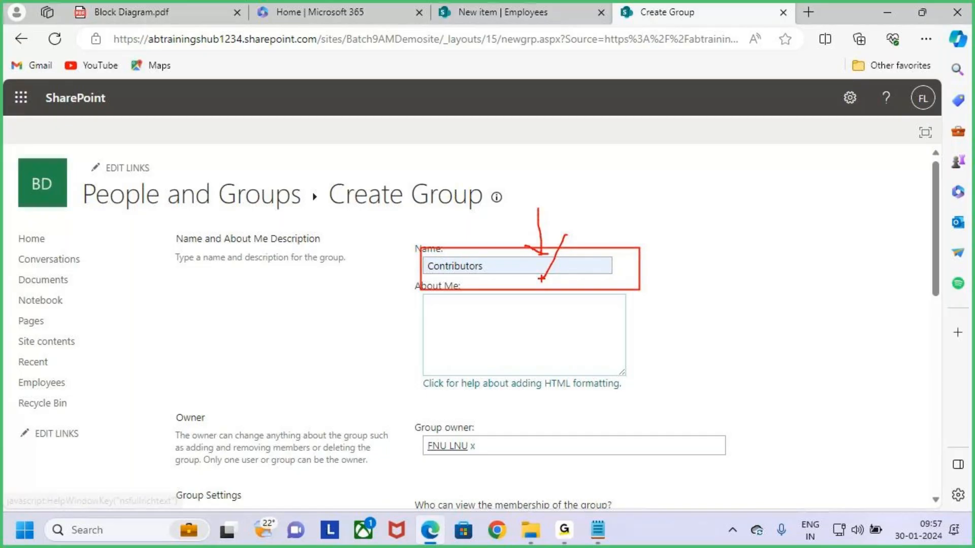
key(Escape)
scroll(592, 416, down, 4)
scroll(592, 416, down, 6)
click(433, 371)
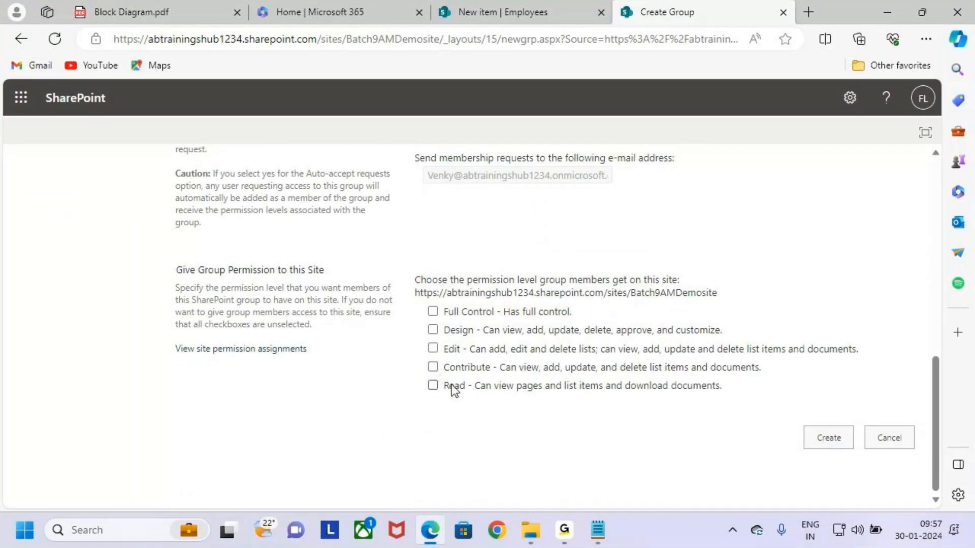
click(495, 367)
Create the Contributors group and annotate its new members page
click(831, 441)
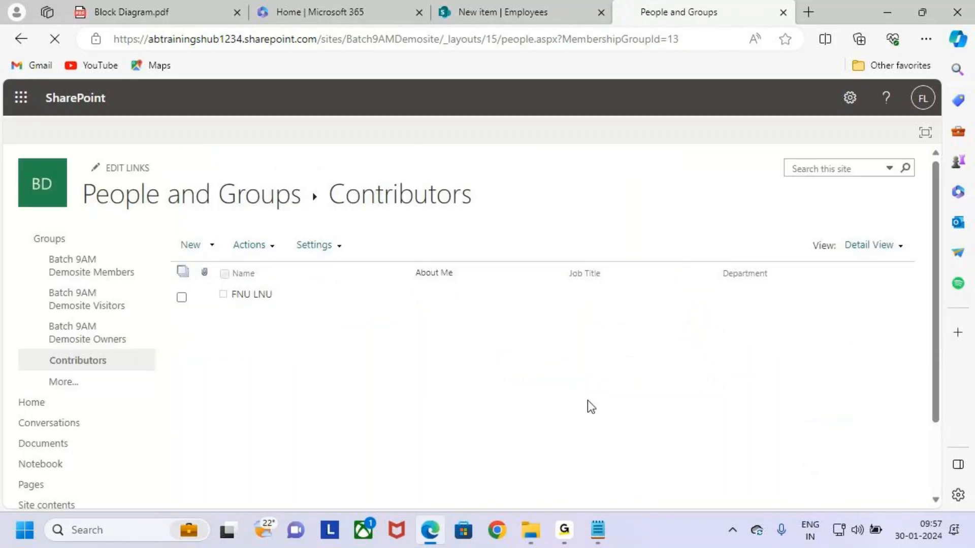
mouse_move(324, 172)
mouse_down()
mouse_move(450, 224)
mouse_move(488, 219)
mouse_up()
key(Escape)
key(ctrl+2)
mouse_move(217, 283)
mouse_down()
mouse_move(321, 304)
mouse_move(370, 256)
mouse_up()
key(Escape)
Bring up the Share 'Batch 9AM Demosite' dialog through New > Add Users
click(212, 249)
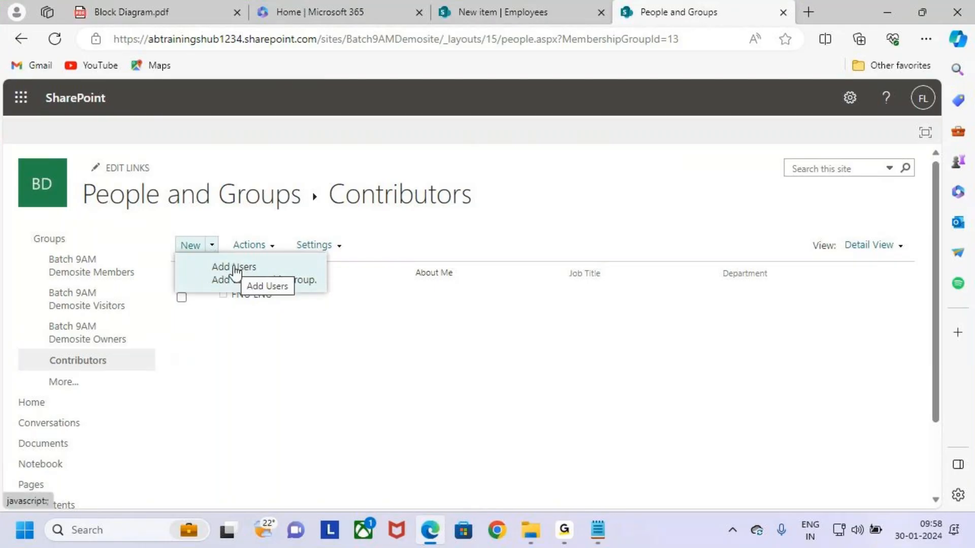
click(278, 269)
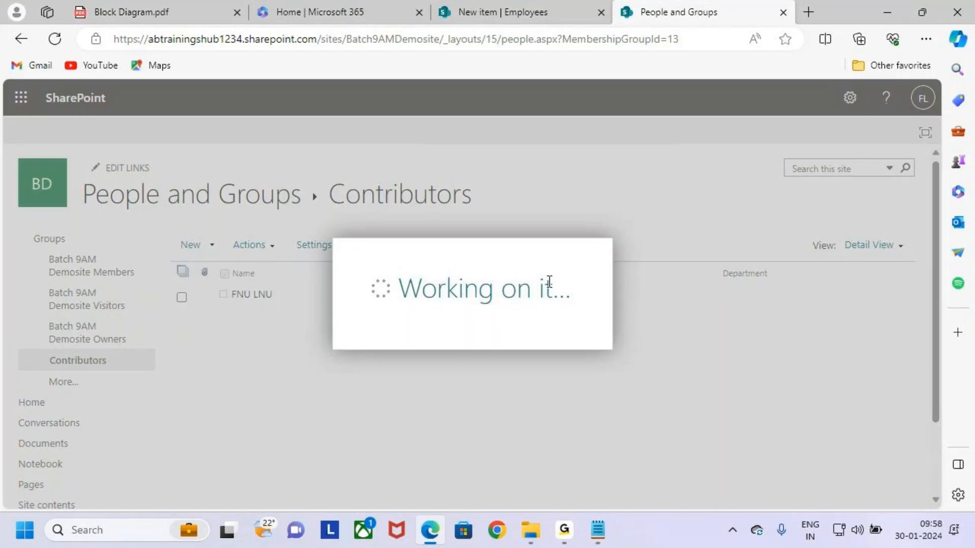
mouse_move(454, 179)
mouse_down()
mouse_move(464, 184)
mouse_move(452, 180)
mouse_up()
Pick a colleague from the invite suggestions, then close and reopen the Share dialog
click(440, 236)
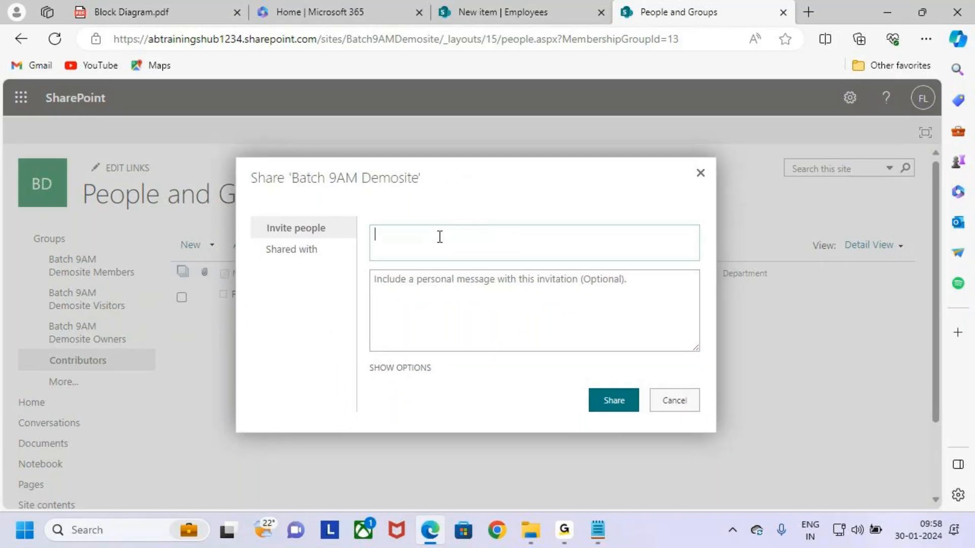
text(man)
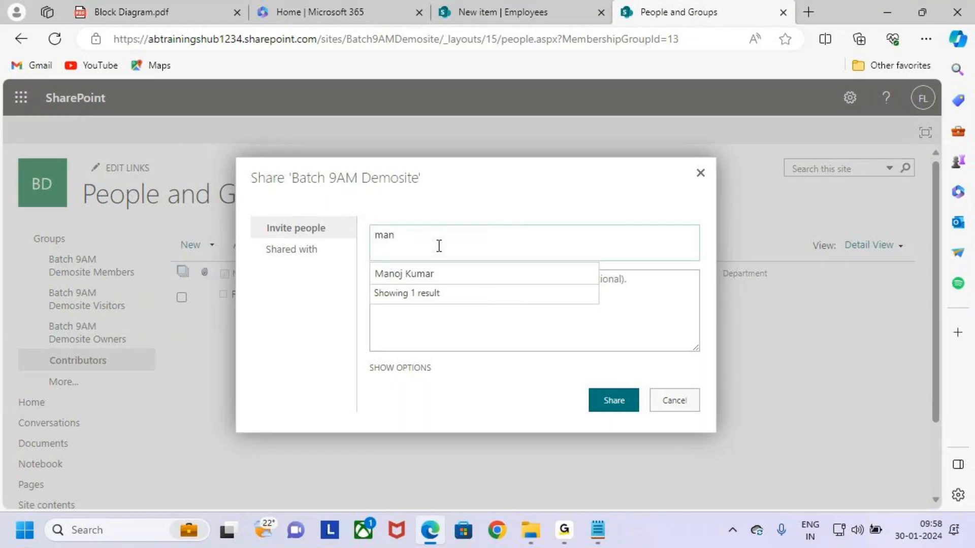
click(425, 276)
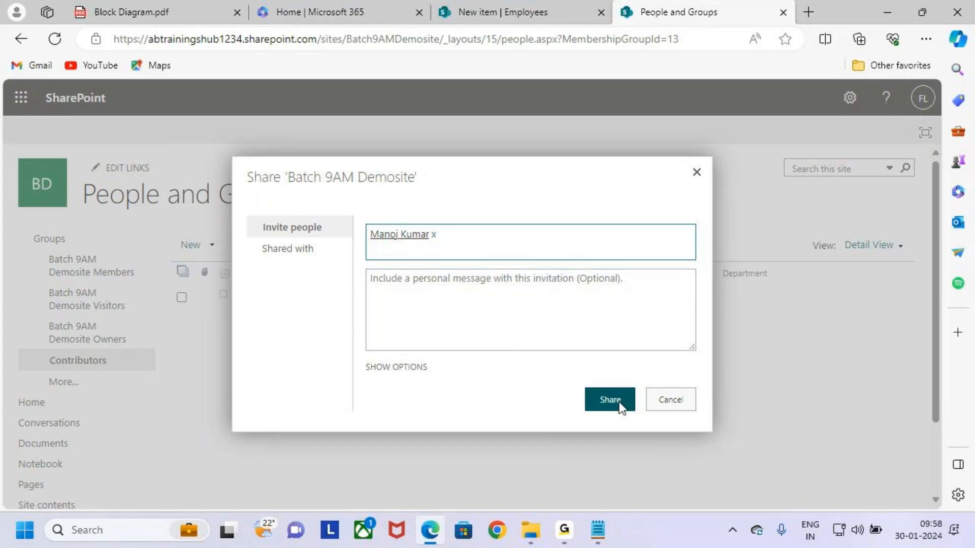
click(671, 401)
click(188, 246)
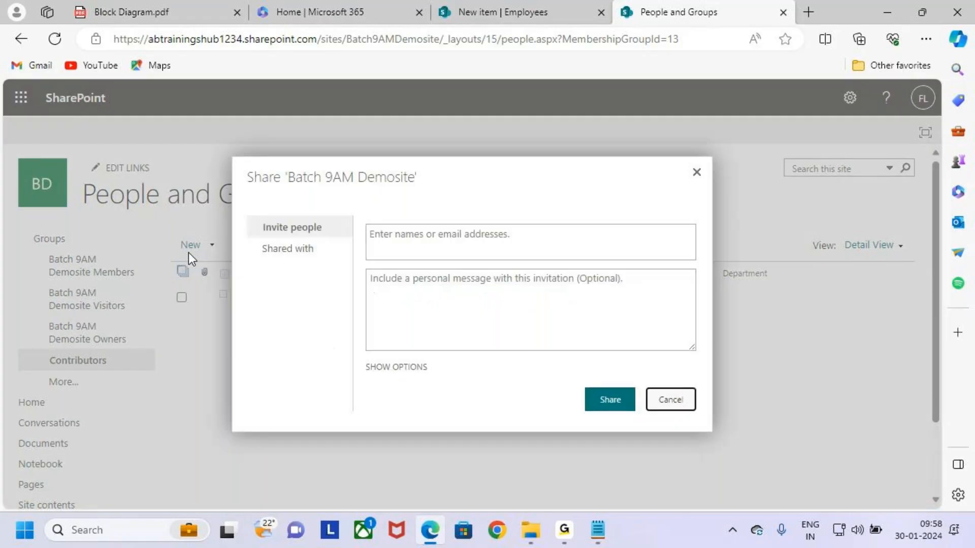
Invite the colleague again and share, adding them to Contributors
click(440, 236)
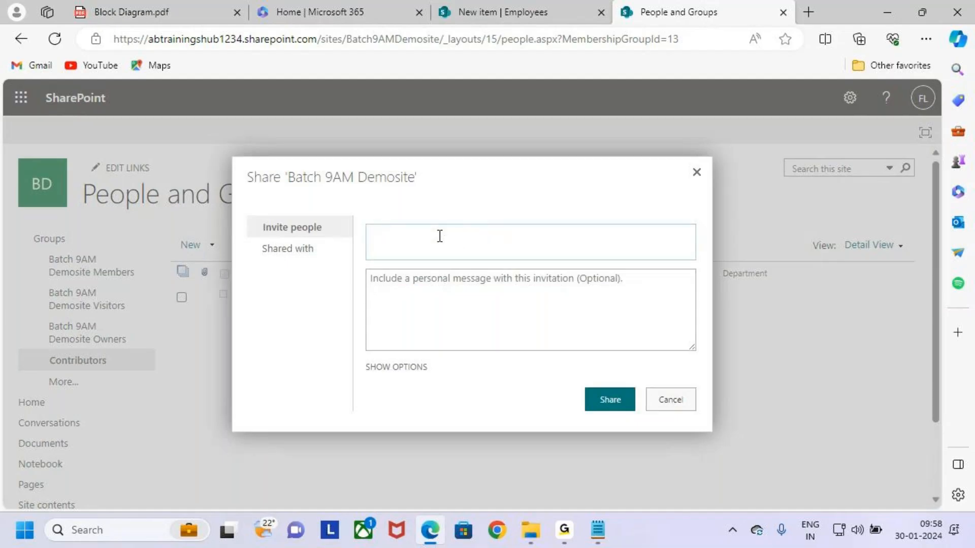
text(manoj)
click(436, 275)
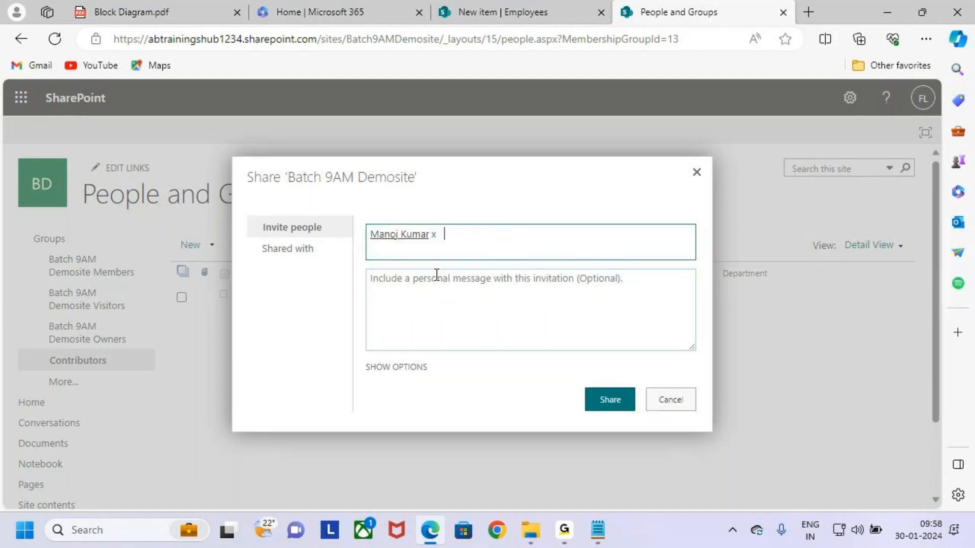
click(611, 398)
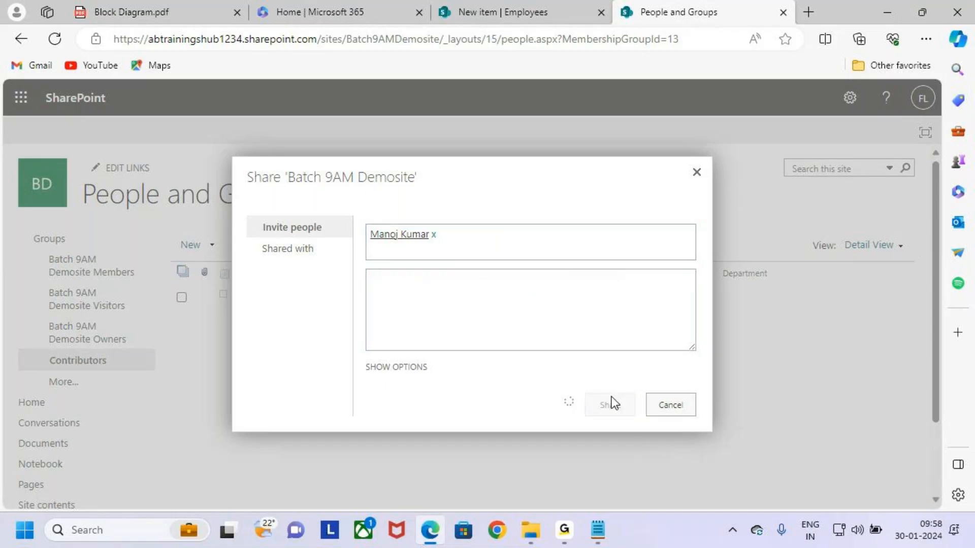
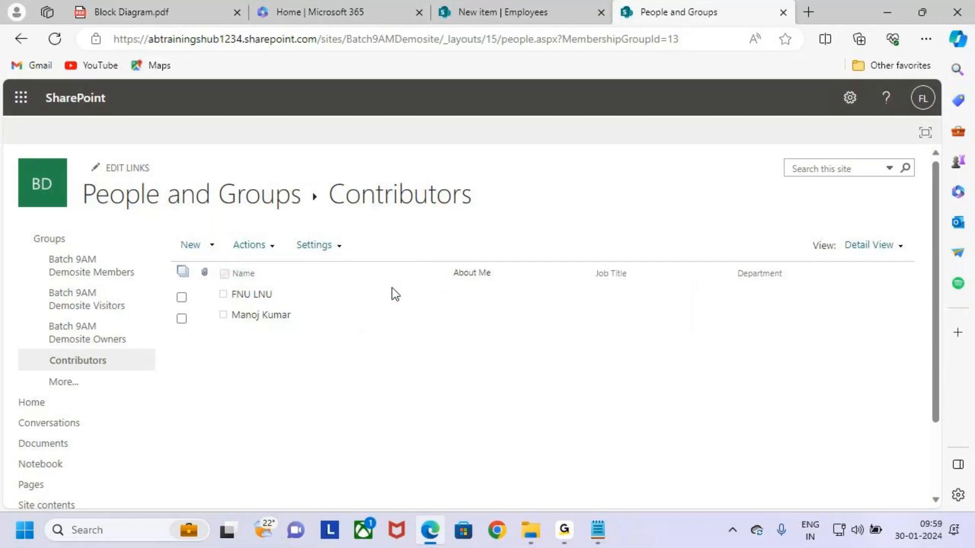
Annotate the Contributors group title on screen with pen strokes, then clear the drawings
key(ctrl+2)
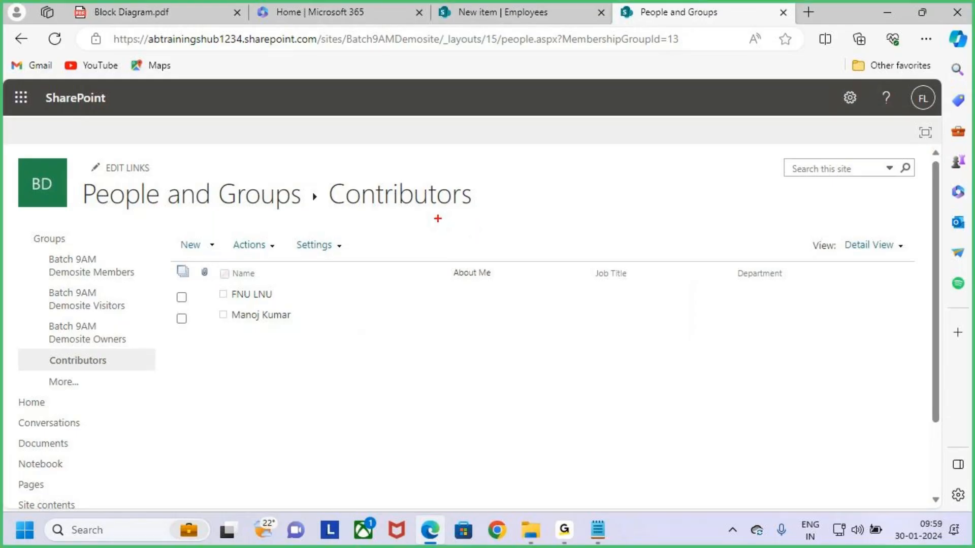
drag(334, 215, 535, 217)
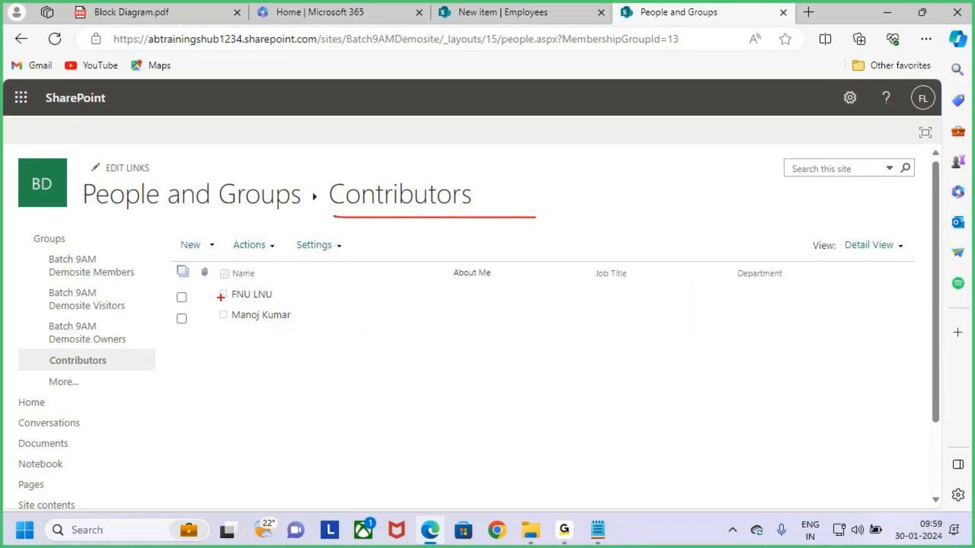
mouse_move(226, 351)
mouse_down()
mouse_move(293, 338)
mouse_move(277, 339)
mouse_move(284, 330)
mouse_up()
mouse_move(361, 211)
mouse_down()
mouse_move(344, 152)
mouse_move(375, 220)
mouse_up()
drag(381, 128, 381, 150)
mouse_move(370, 144)
mouse_down()
mouse_move(383, 152)
mouse_move(360, 188)
mouse_up()
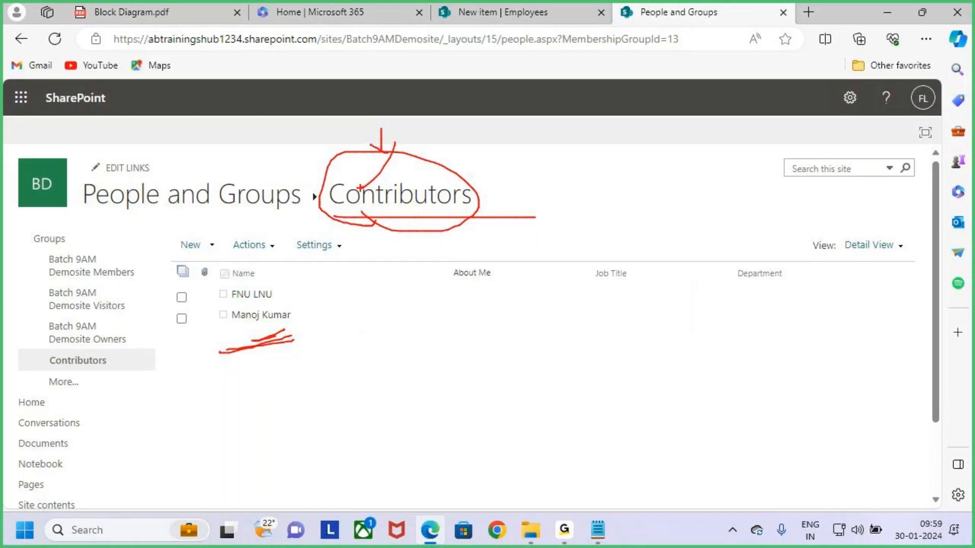
key(Escape)
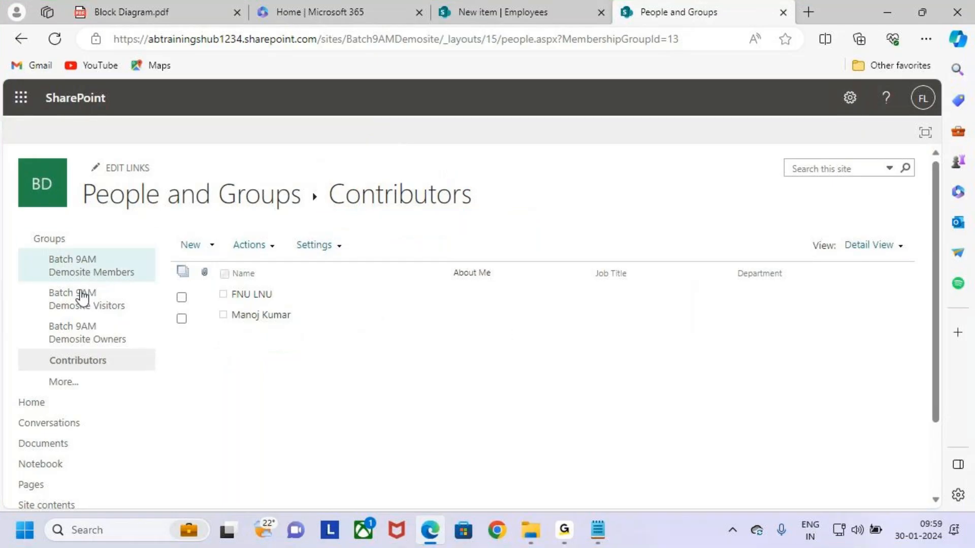
From the site home page, go through Settings > Site permissions to Advanced permissions settings
click(53, 406)
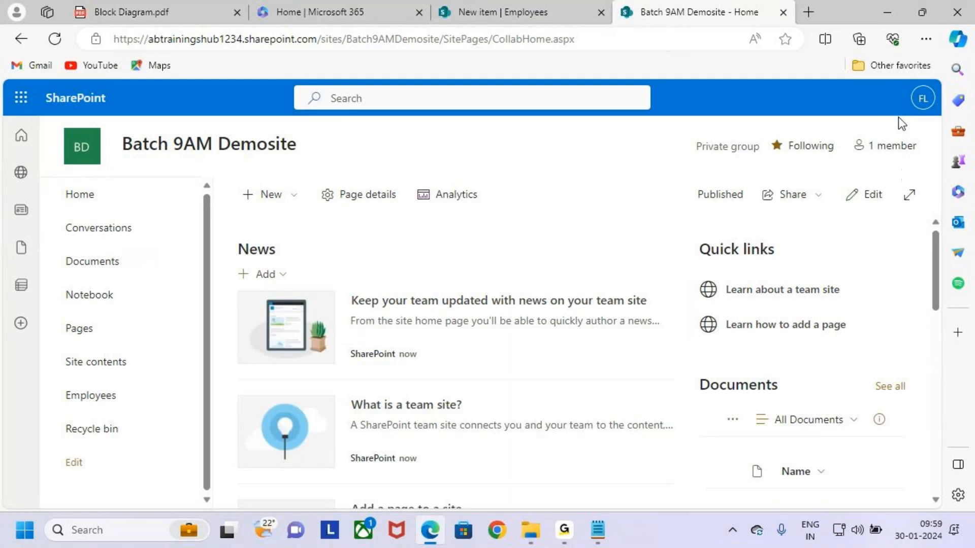
click(850, 98)
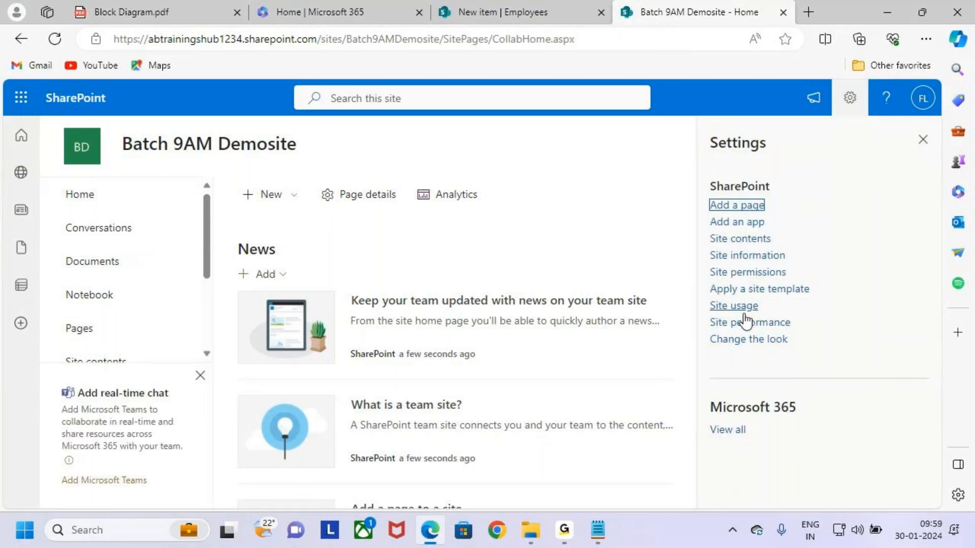
click(777, 325)
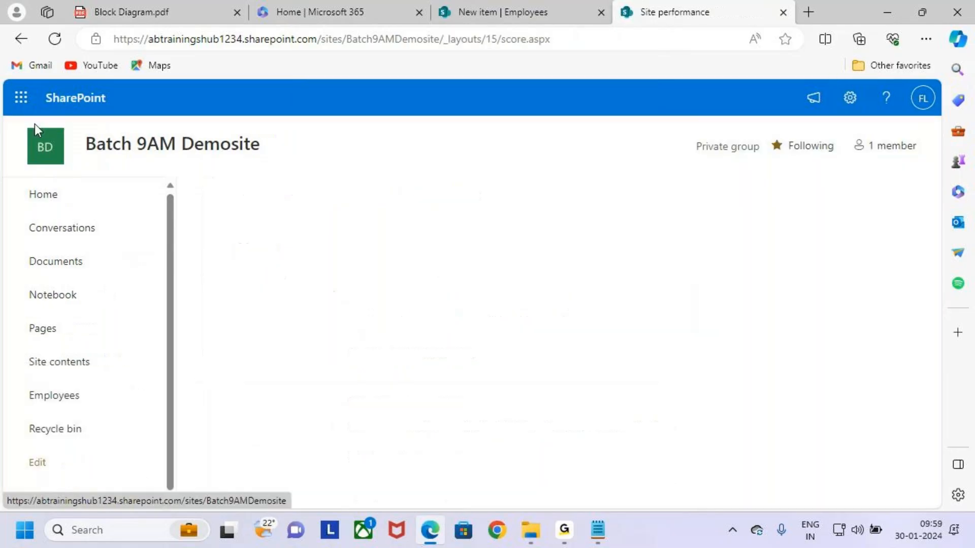
click(21, 39)
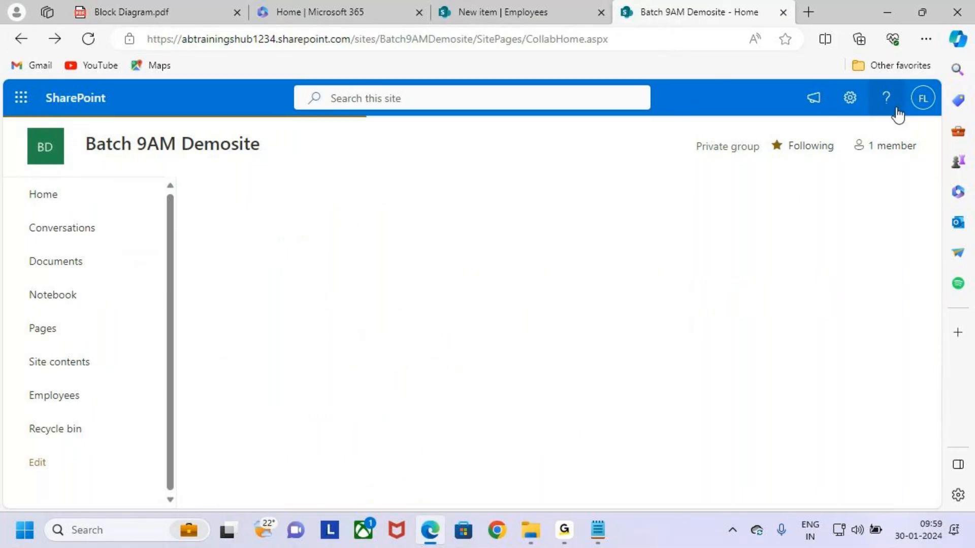
click(850, 97)
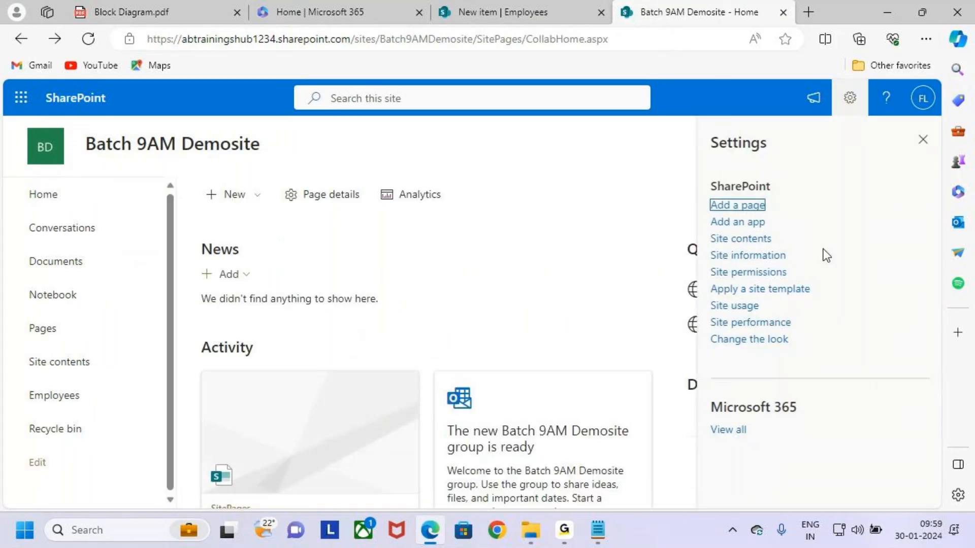
click(774, 273)
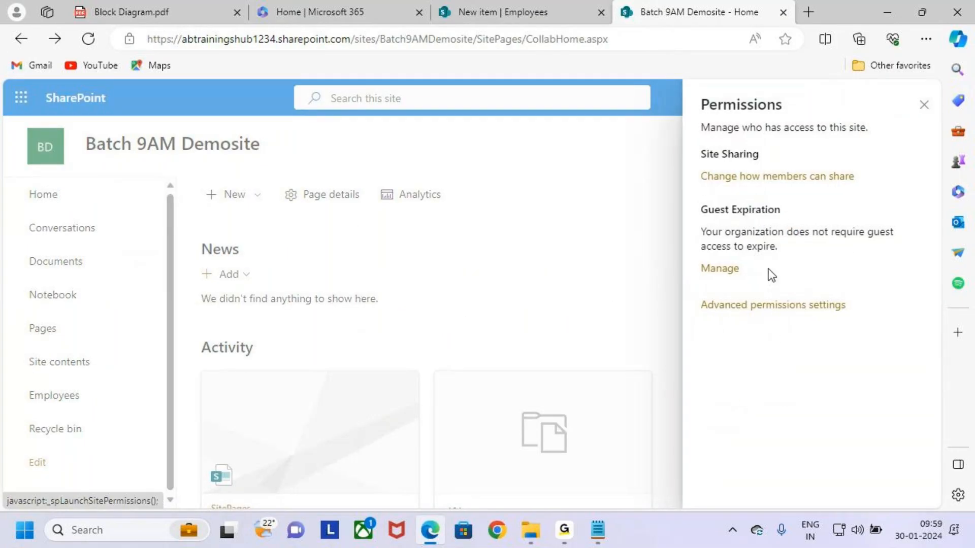
scroll(807, 426, down, 1)
click(806, 449)
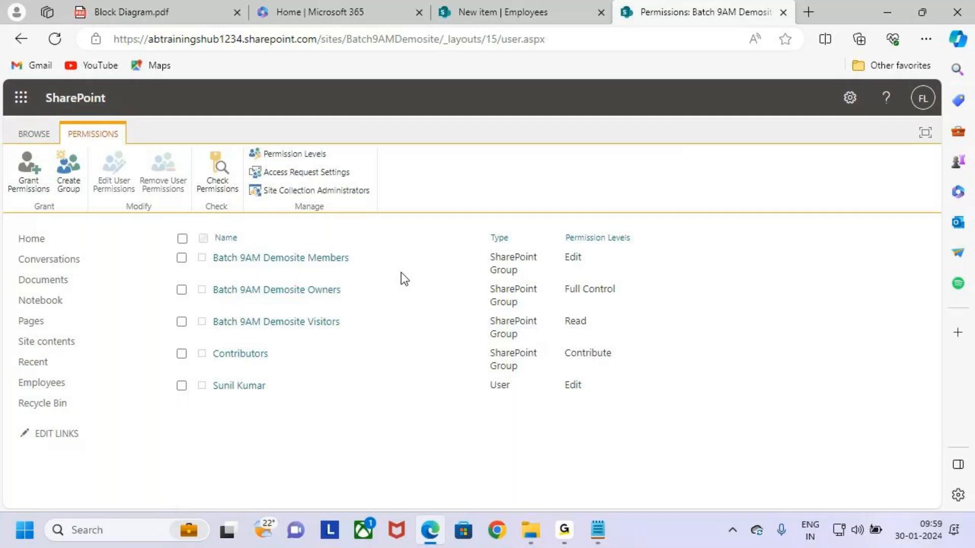
Highlight the Contributors row, its Contribute level and the individual user's row with pen marks
mouse_move(167, 343)
mouse_down()
mouse_move(470, 350)
mouse_move(649, 371)
mouse_up()
drag(578, 360, 655, 367)
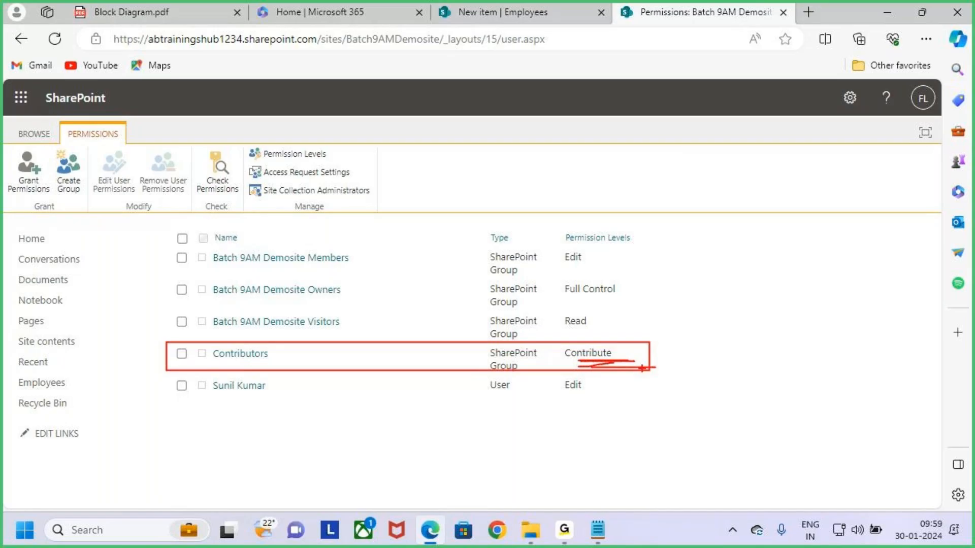
key(Escape)
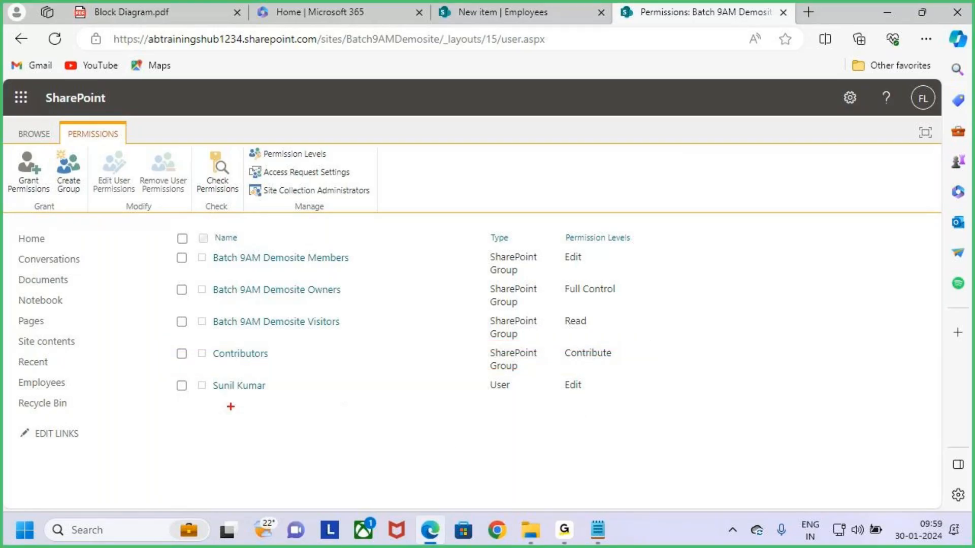
drag(162, 371, 299, 410)
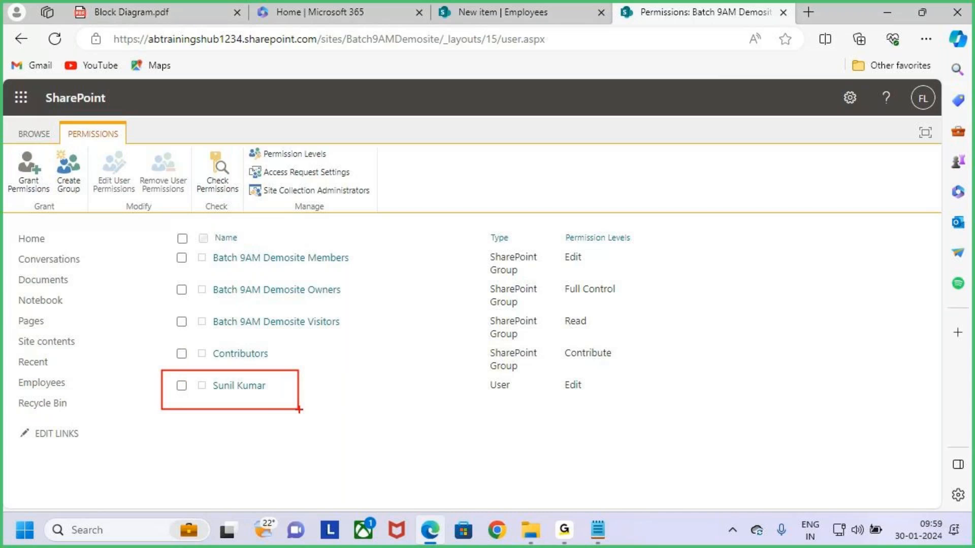
drag(7, 151, 57, 210)
key(Escape)
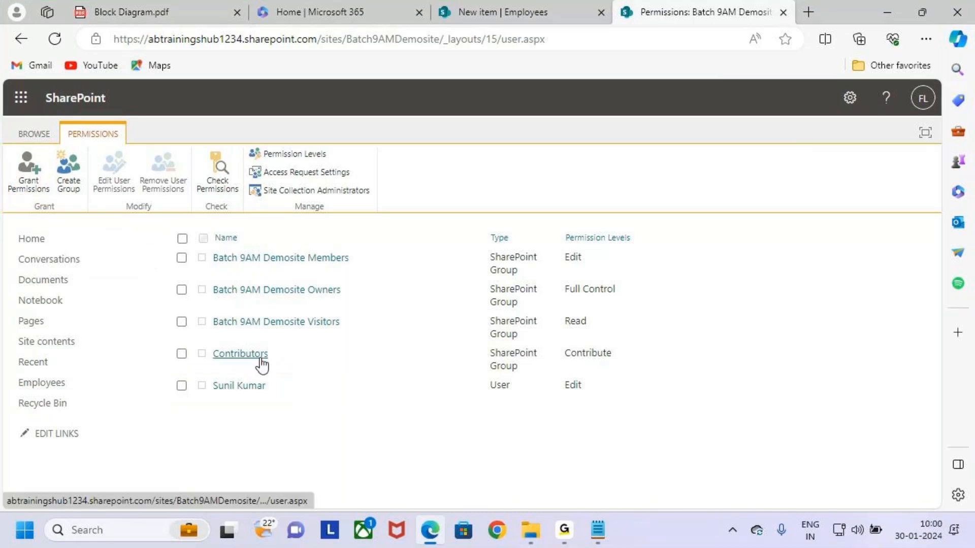
Check-mark the Create Group option, clear the drawing, and open the Contributors group
key(ctrl+2)
mouse_move(47, 145)
mouse_down()
mouse_move(99, 206)
mouse_move(114, 150)
mouse_up()
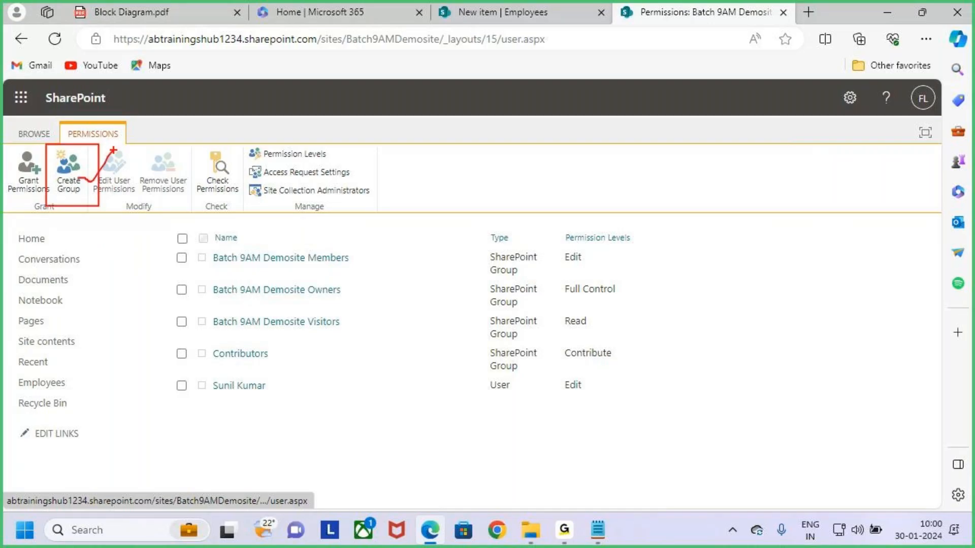
key(Escape)
click(252, 356)
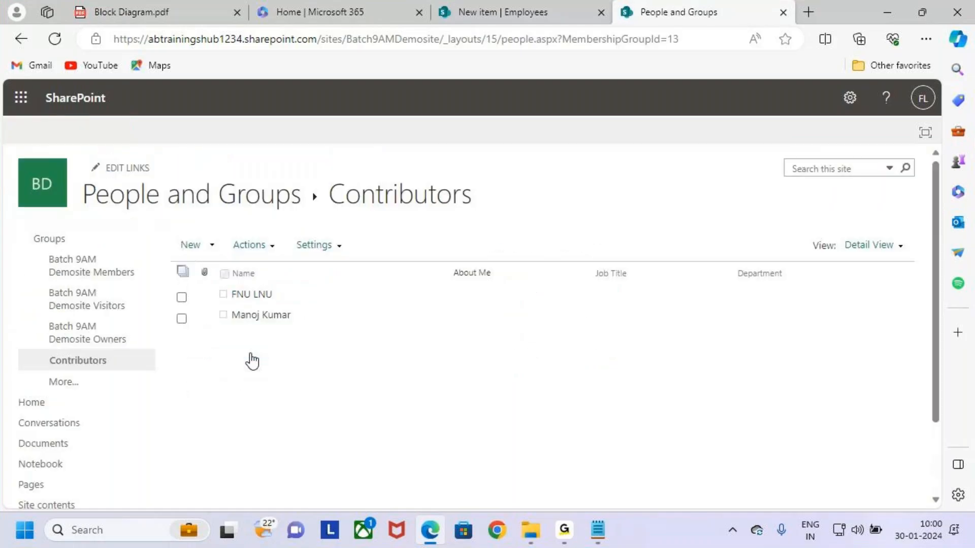
Preview the add-users menu, annotate the two Contributors members, then go back and minimize the browser
click(211, 246)
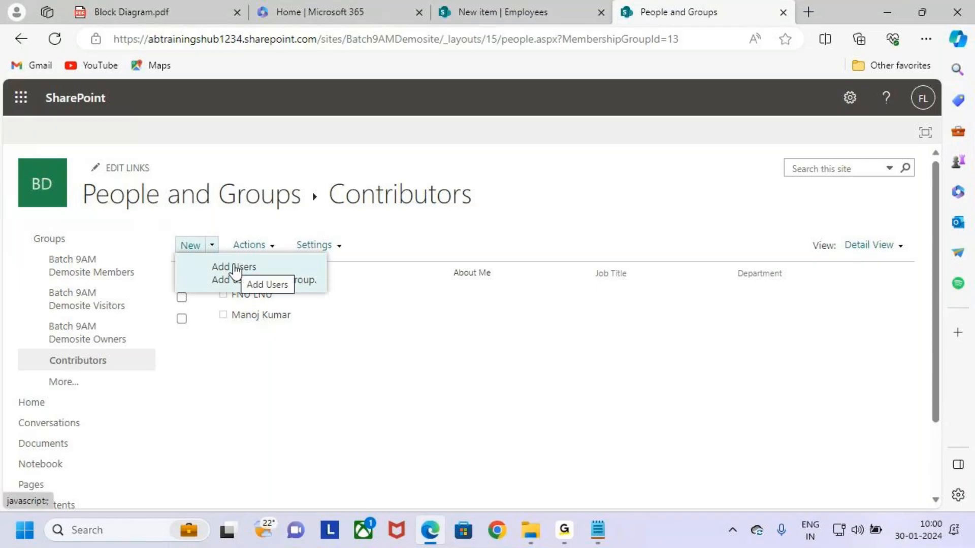
click(315, 383)
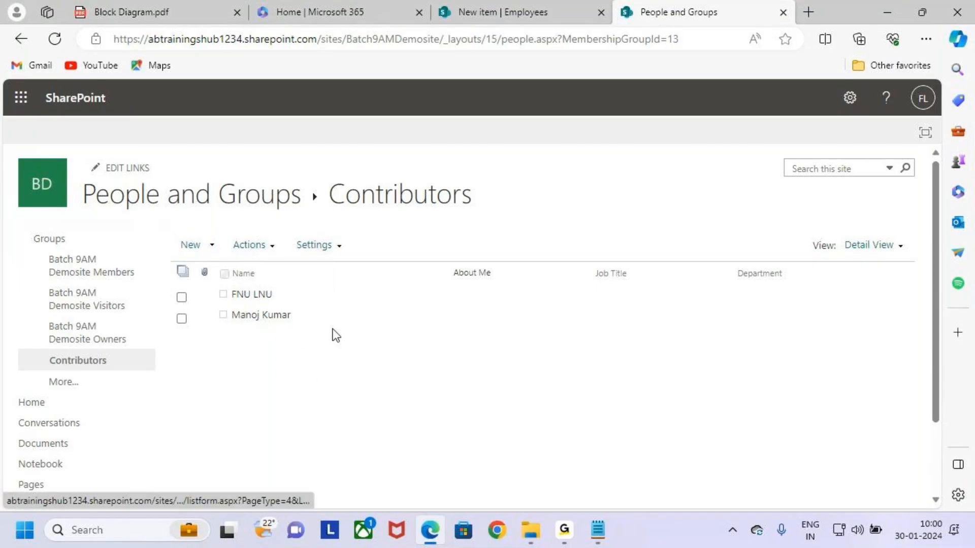
key(ctrl+2)
drag(215, 277, 344, 342)
mouse_move(342, 289)
mouse_down()
mouse_move(448, 249)
mouse_move(440, 216)
mouse_up()
drag(310, 170, 547, 214)
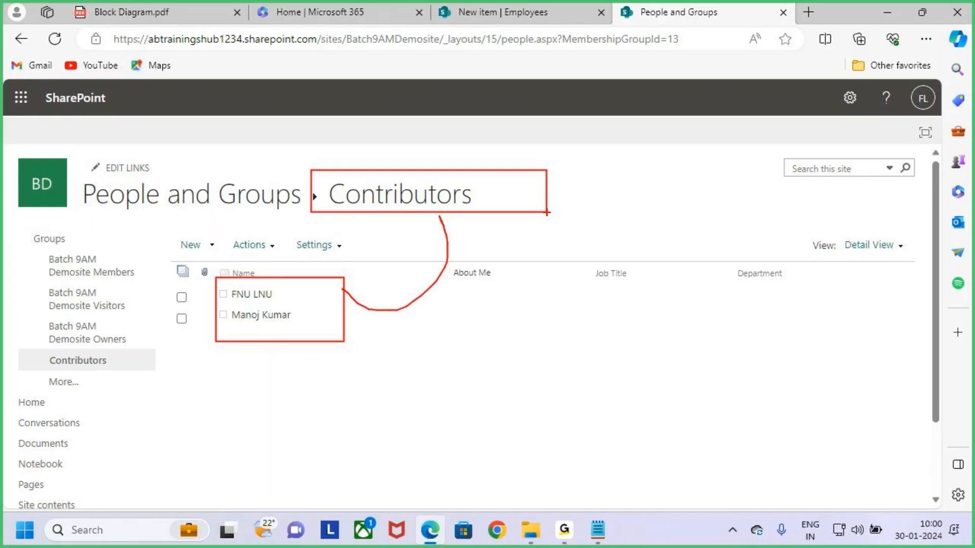
key(Escape)
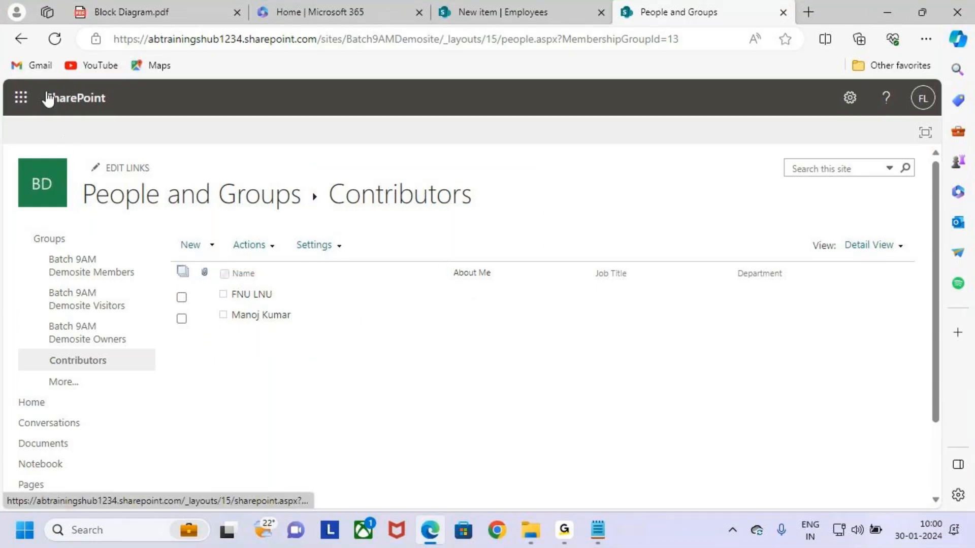
click(22, 39)
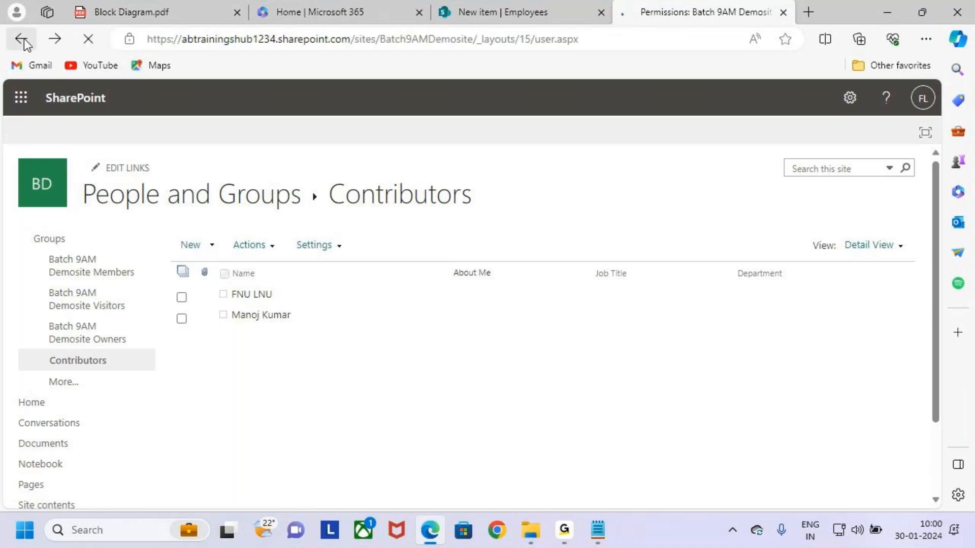
click(888, 14)
In Notepad, fix the end of the Group Share line and select the 'Site Roles' heading text
click(597, 530)
click(157, 341)
key(BackSpace)
key(BackSpace)
text(ar)
key(Return)
key(Return)
key(Tab)
scroll(166, 344, up, 7)
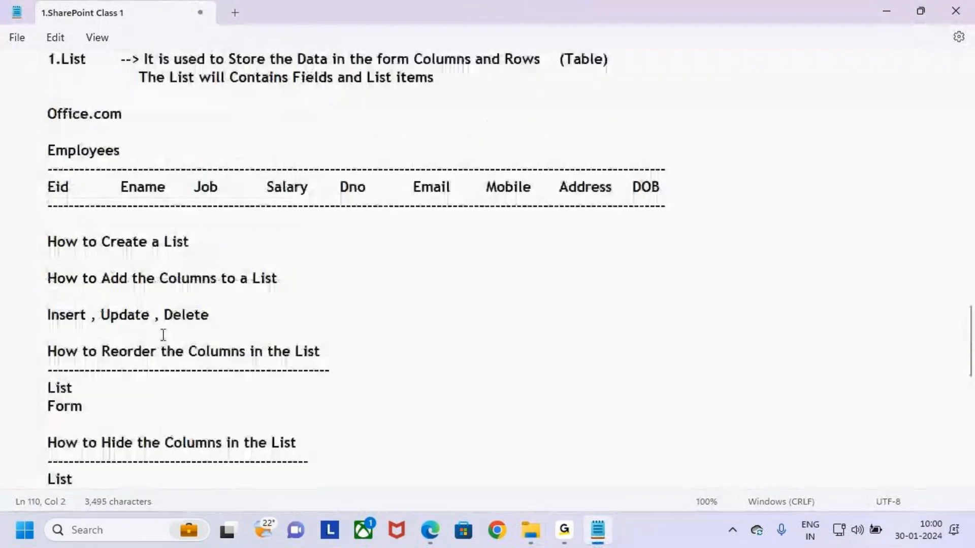
click(132, 120)
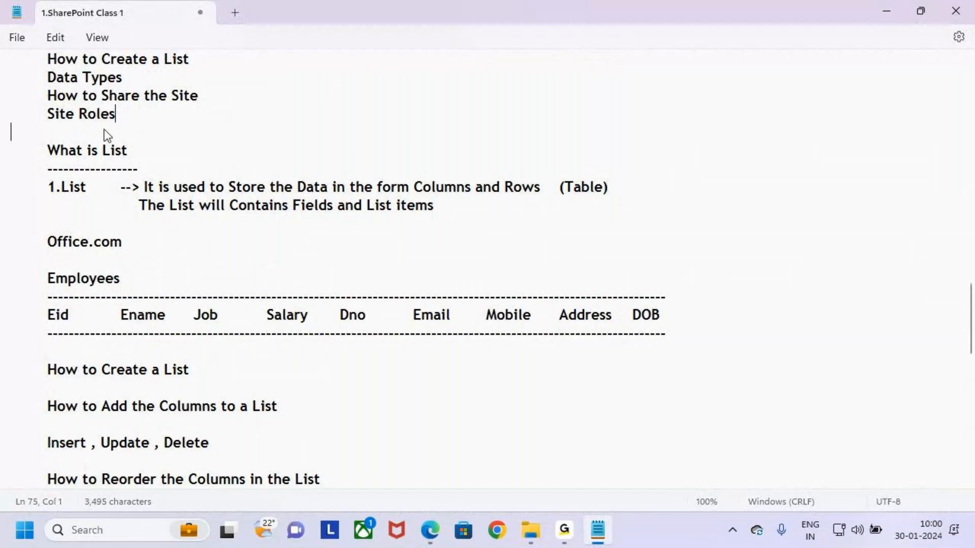
drag(140, 114, 42, 113)
key(ctrl+c)
scroll(158, 292, down, 9)
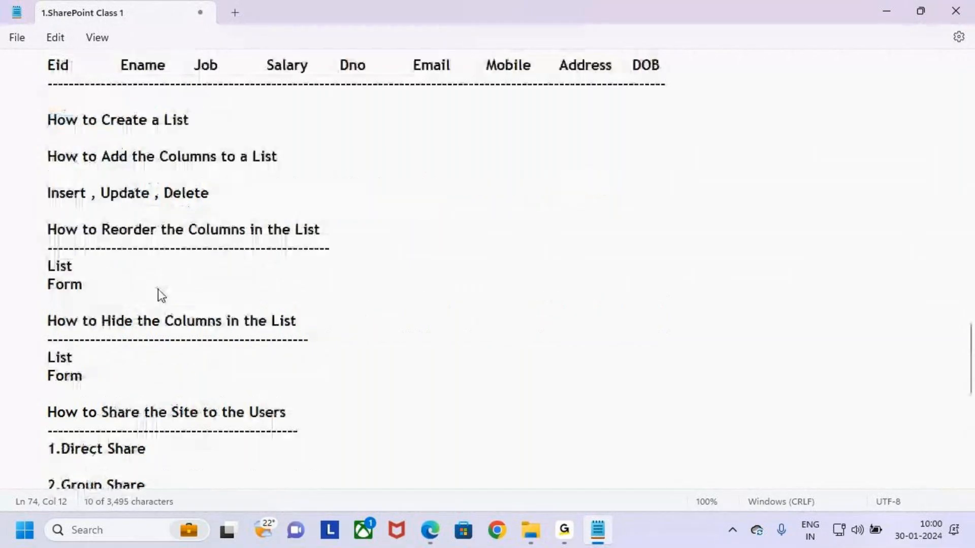
Paste 'Site Roles' below Group Share and underline it with a row of dashes
click(57, 311)
key(ctrl+v)
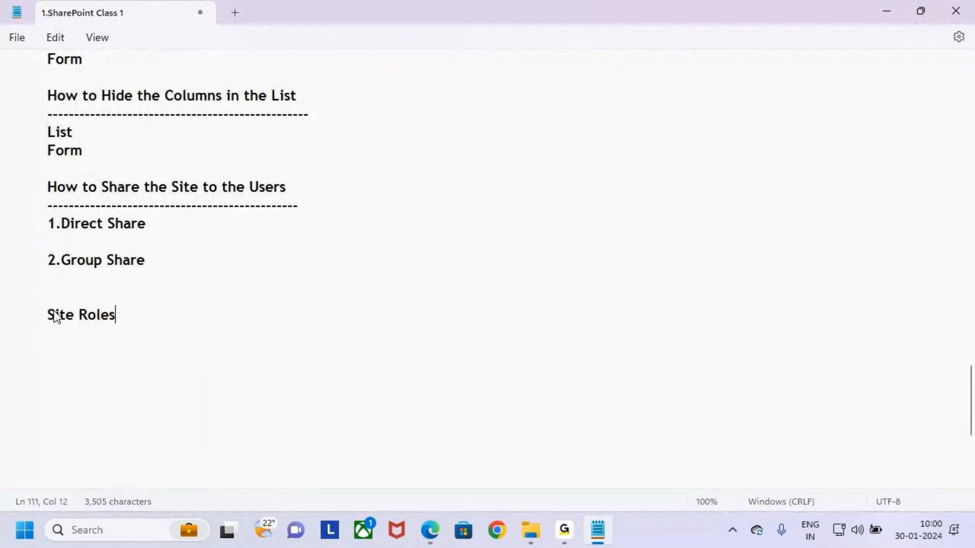
key(Return)
text(-----)
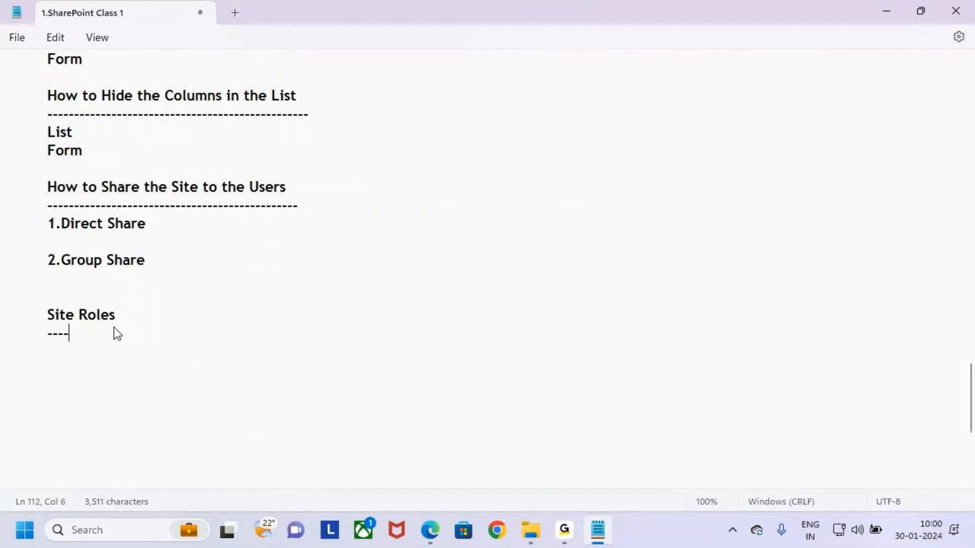
text(------------------)
key(Return)
key(Tab)
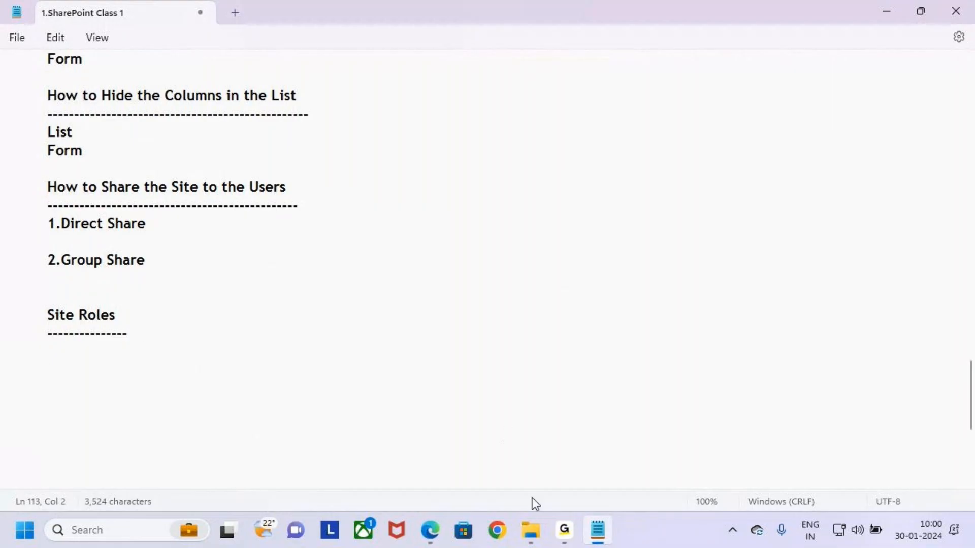
click(431, 532)
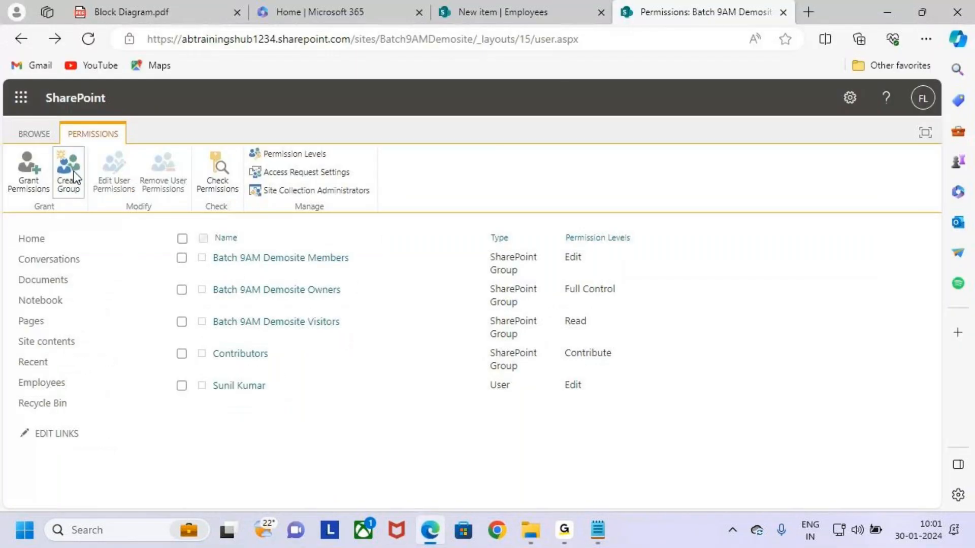
Open the Create Group form and scroll through its settings, then return to Notepad
click(72, 175)
scroll(523, 406, down, 4)
scroll(533, 401, down, 6)
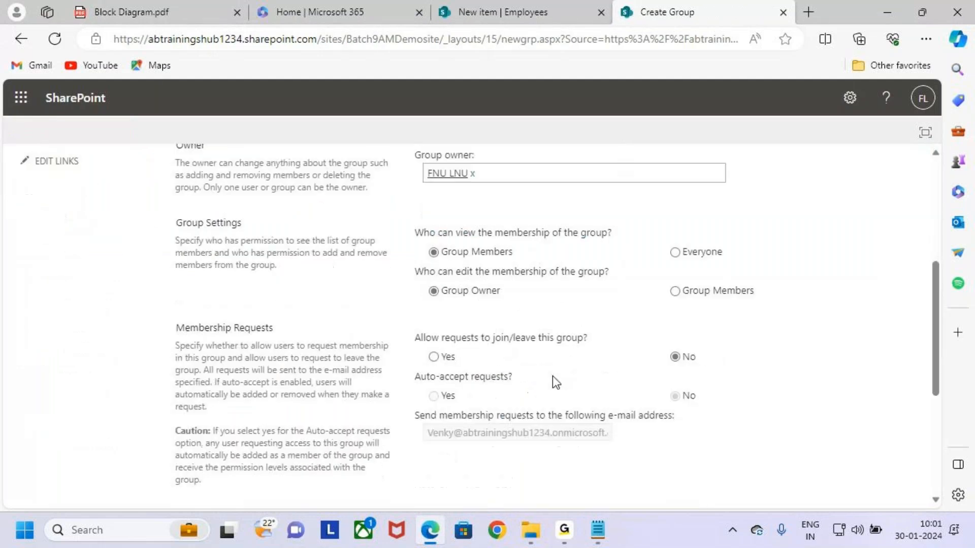
drag(727, 387, 425, 315)
key(ctrl+c)
key(alt+Tab)
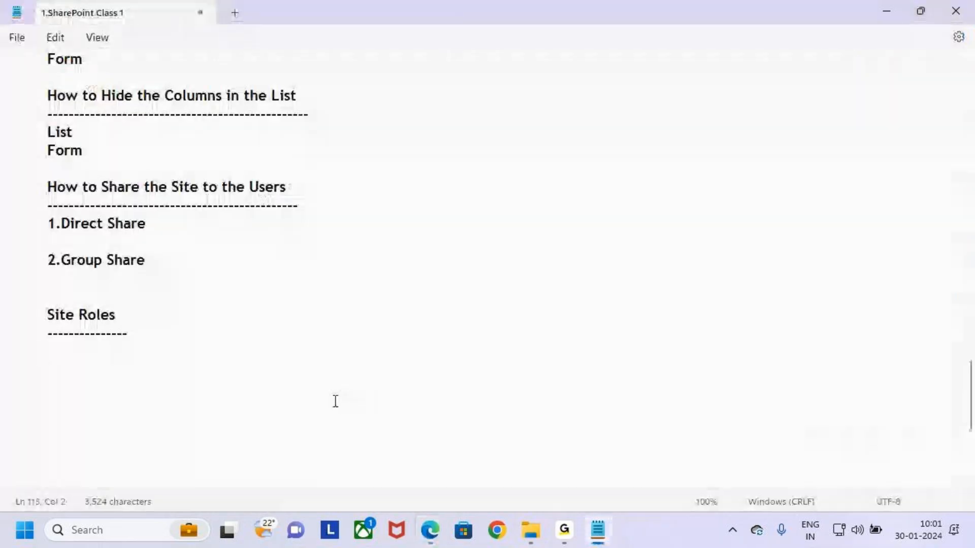
Paste the five permission descriptions and tab-align the Full Control and Design descriptions
key(ctrl+v)
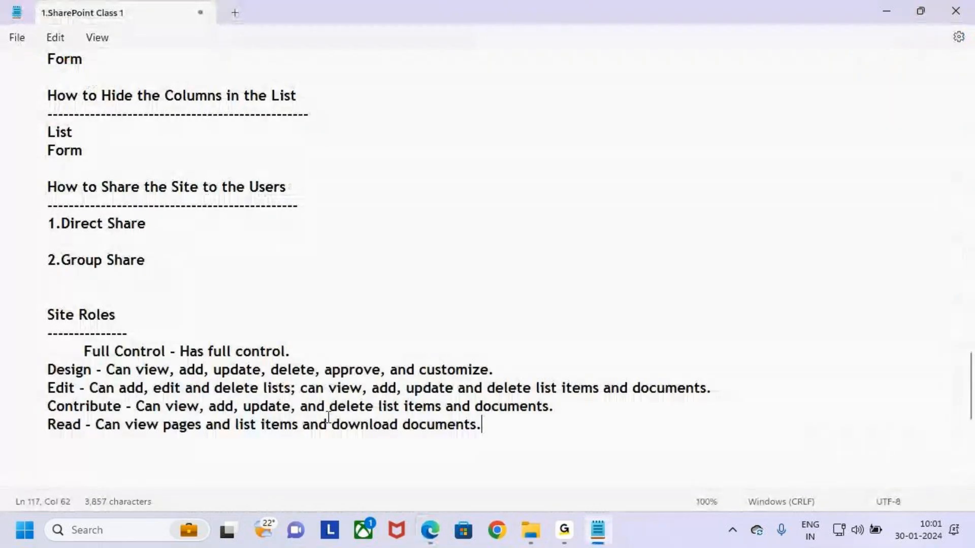
click(84, 352)
key(BackSpace)
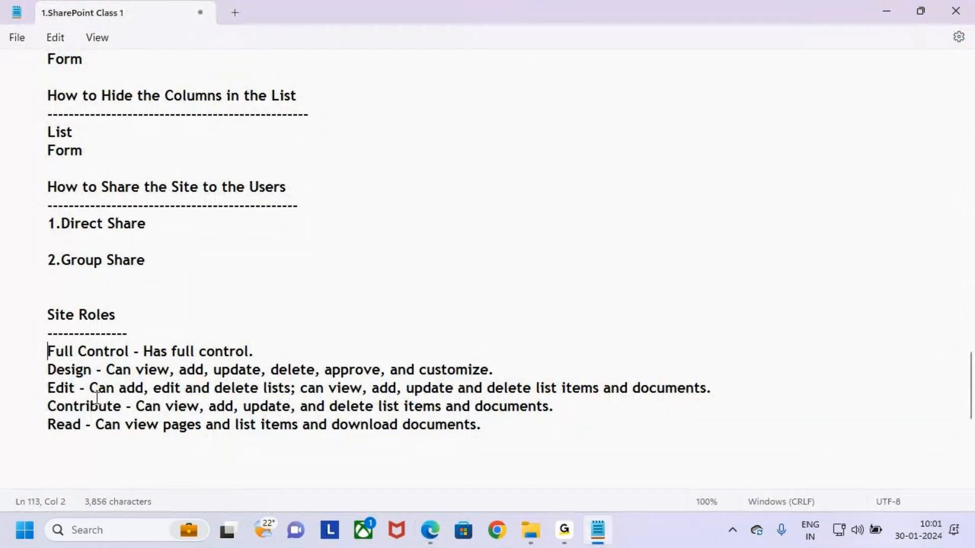
click(138, 352)
key(Tab)
key(Tab)
click(98, 369)
key(Tab)
key(Tab)
key(Tab)
click(81, 388)
key(Tab)
key(Tab)
Tab-align the Edit, Contribute and Read descriptions and delete the blank line above Site Roles
key(Tab)
key(Tab)
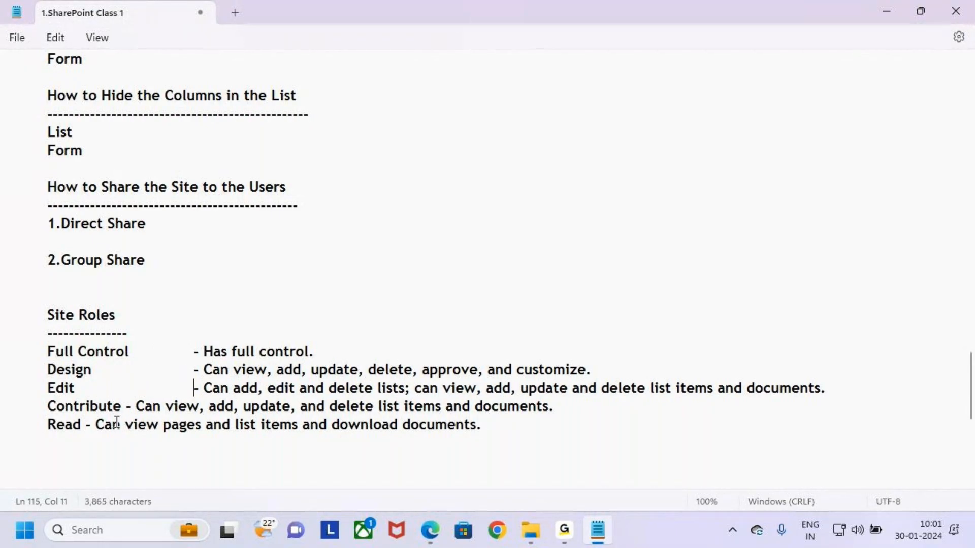
drag(190, 444, 200, 455)
click(143, 406)
click(219, 485)
click(136, 406)
click(220, 472)
click(131, 408)
key(Tab)
key(Tab)
click(96, 428)
key(Tab)
key(Tab)
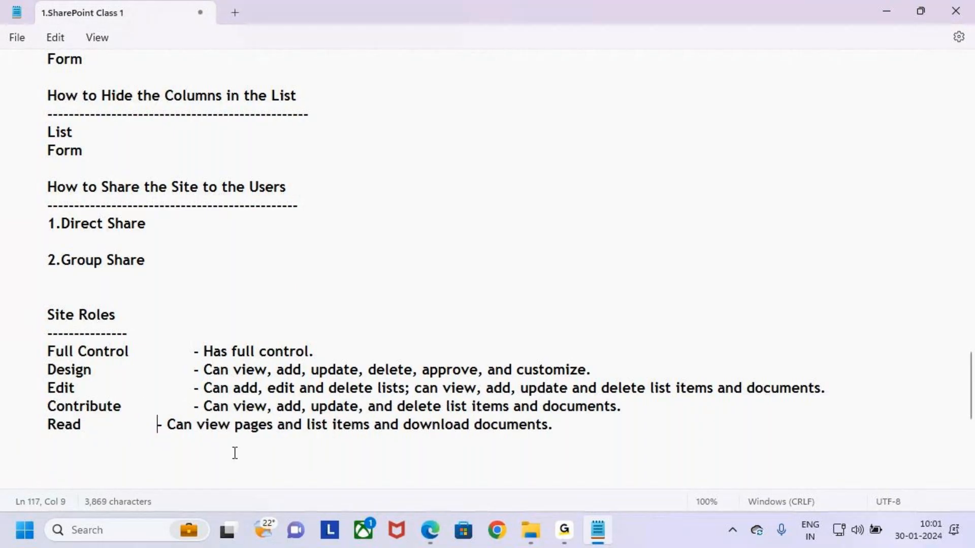
key(Tab)
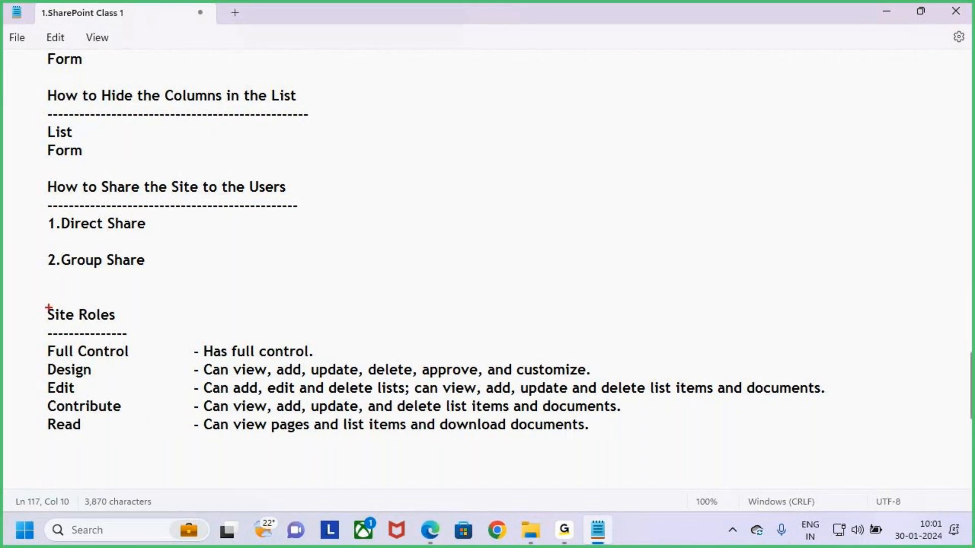
click(44, 294)
key(BackSpace)
key(BackSpace)
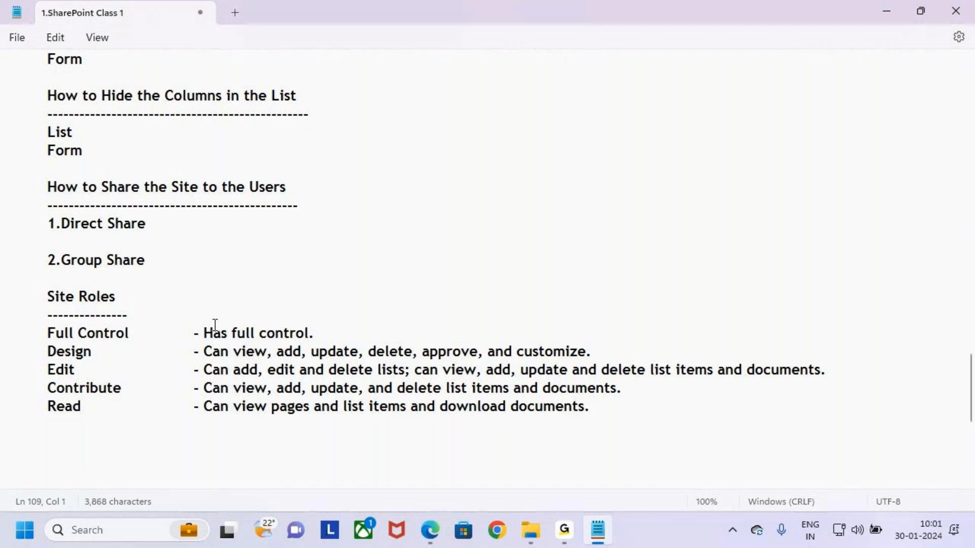
drag(47, 333, 321, 341)
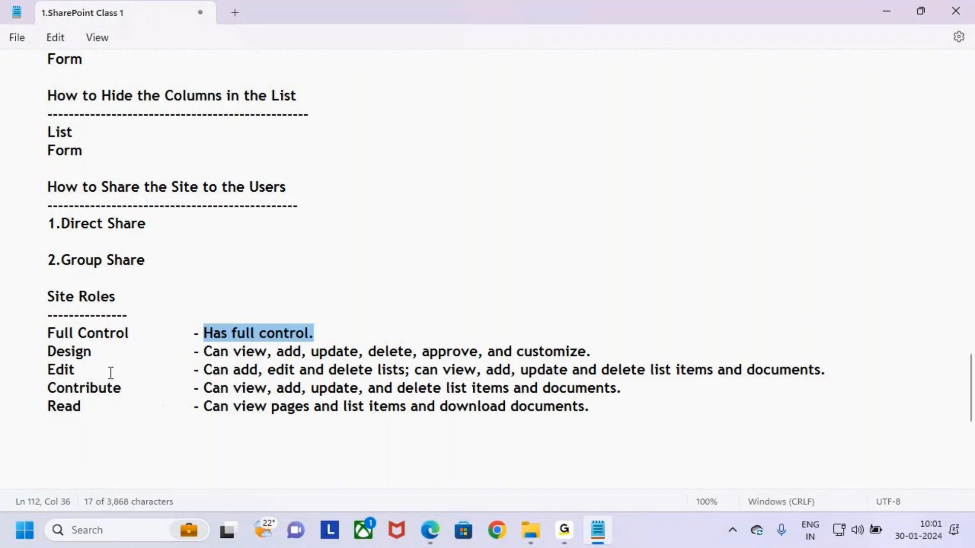
drag(47, 352, 91, 352)
drag(203, 351, 611, 357)
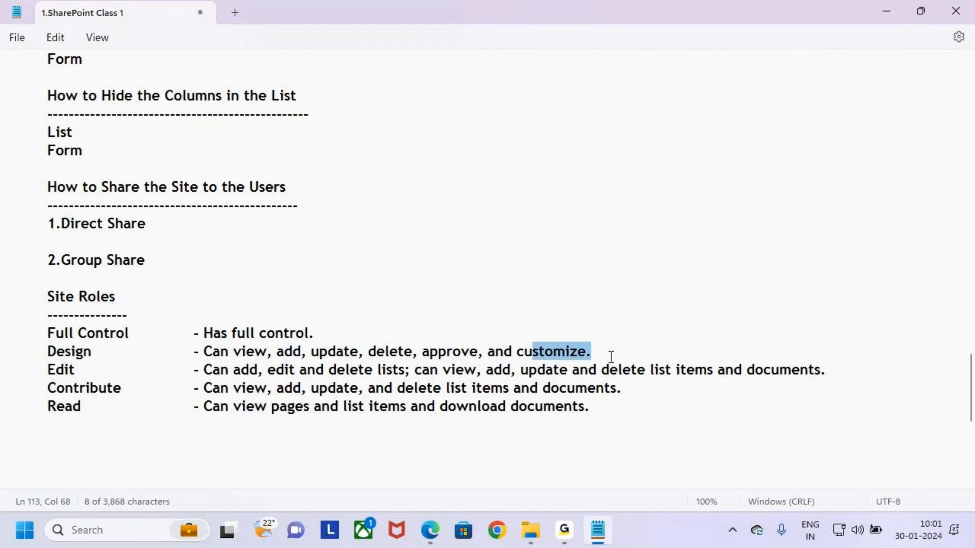
drag(39, 346, 100, 364)
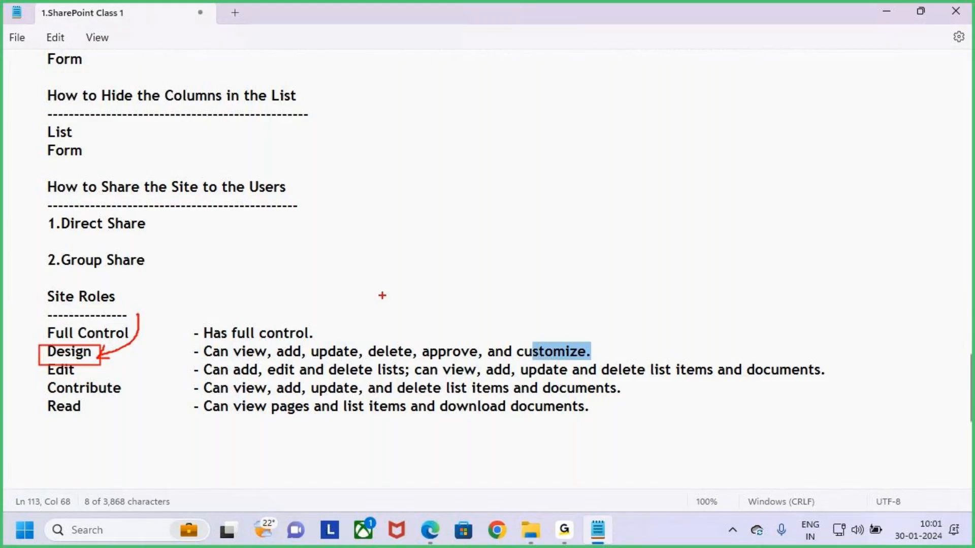
key(Escape)
drag(48, 370, 86, 364)
click(92, 359)
key(ctrl+2)
mouse_move(465, 216)
mouse_down()
mouse_move(533, 252)
mouse_move(564, 255)
mouse_move(596, 219)
mouse_move(584, 247)
mouse_up()
key(Escape)
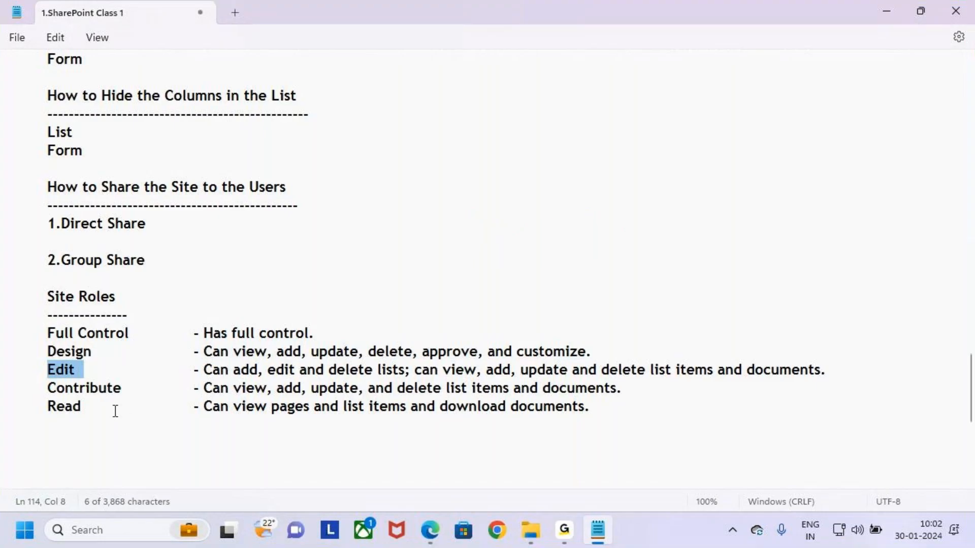
click(216, 376)
drag(204, 370, 396, 375)
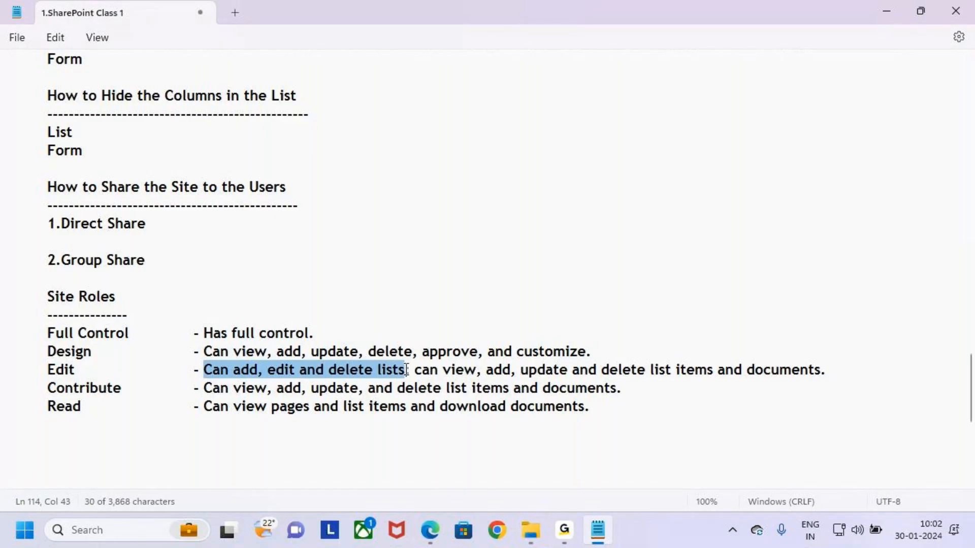
key(ctrl+2)
drag(48, 378, 83, 378)
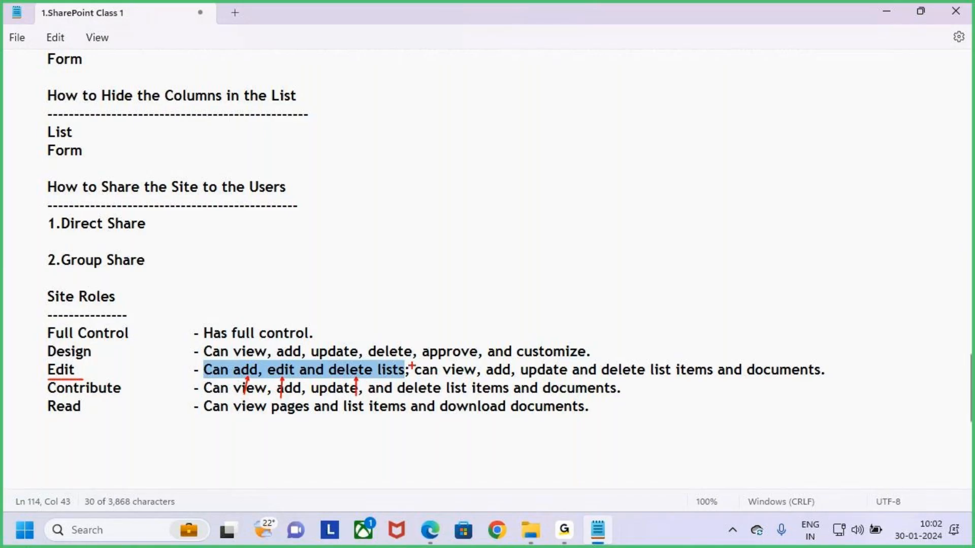
mouse_move(411, 363)
mouse_down()
mouse_move(543, 377)
mouse_move(722, 376)
mouse_up()
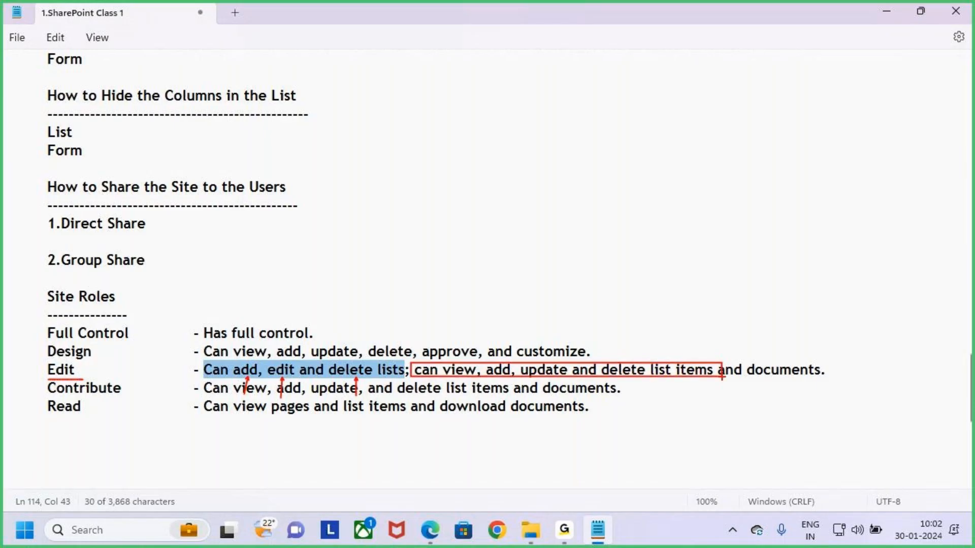
drag(678, 339, 679, 358)
mouse_move(757, 376)
mouse_down()
mouse_move(805, 379)
mouse_move(797, 381)
mouse_up()
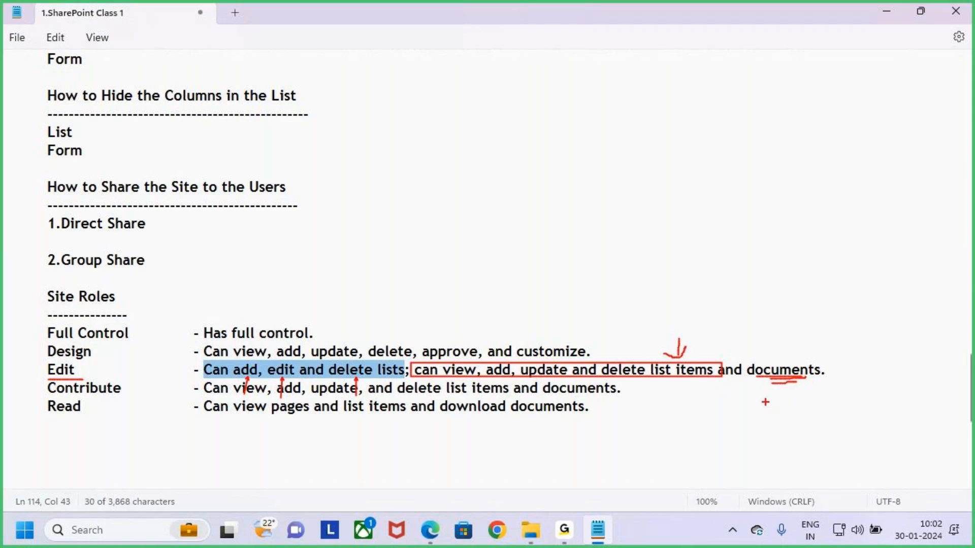
key(Escape)
click(98, 431)
double_click(99, 391)
click(234, 423)
click(202, 395)
click(231, 440)
click(201, 394)
click(240, 455)
drag(212, 390, 647, 393)
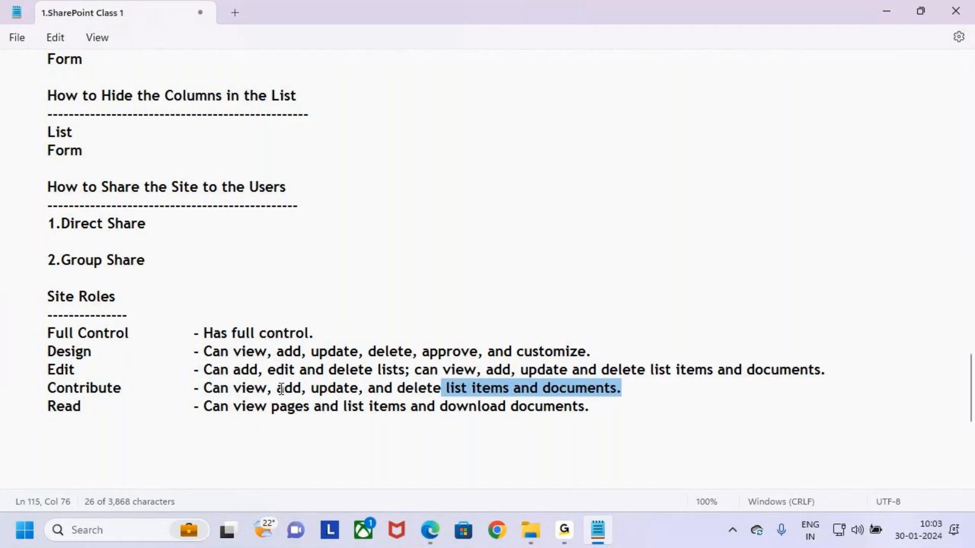
drag(276, 389, 299, 391)
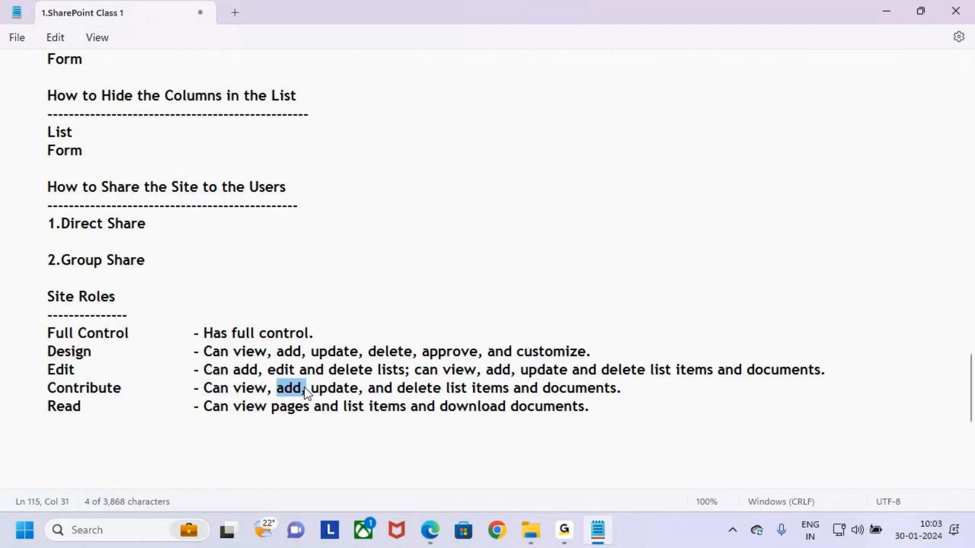
drag(378, 369, 410, 370)
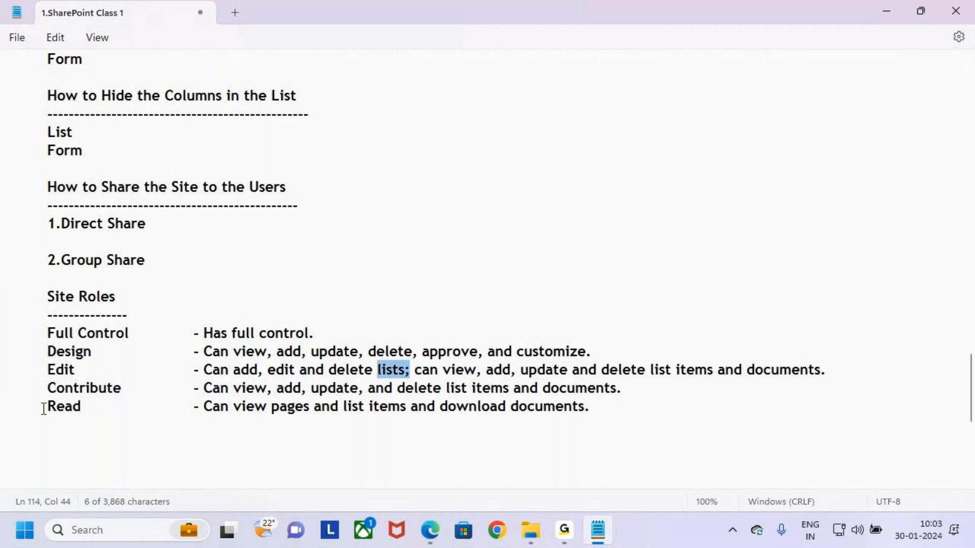
drag(44, 409, 86, 405)
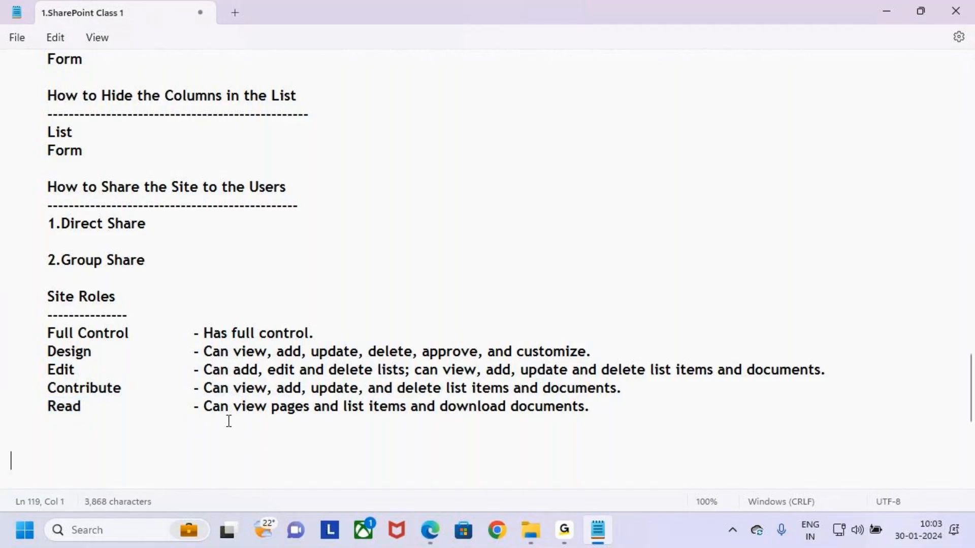
drag(46, 406, 85, 405)
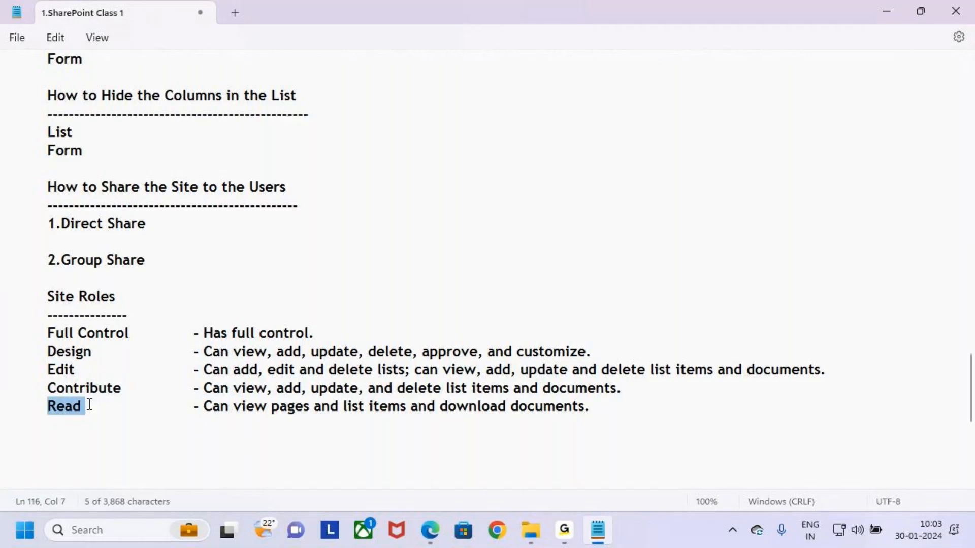
click(242, 449)
drag(204, 406, 626, 410)
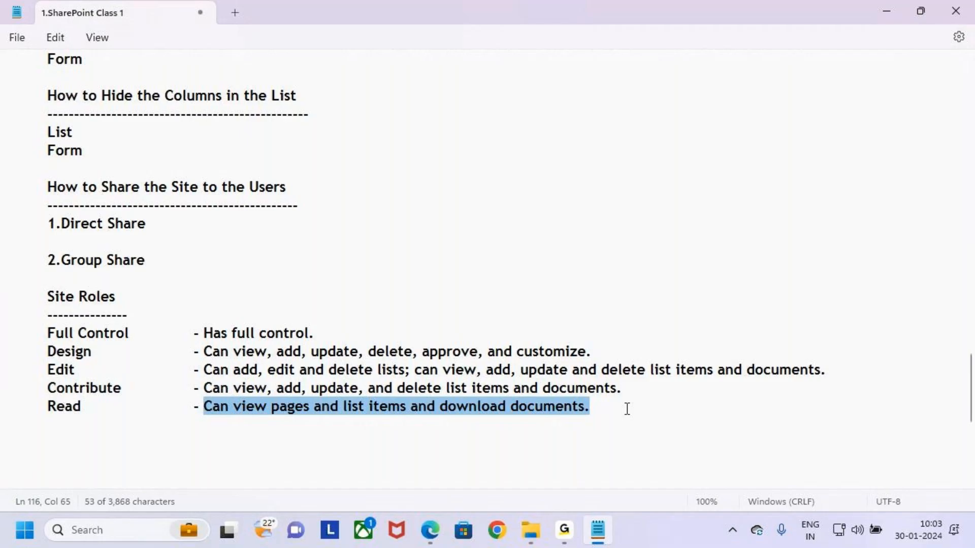
click(644, 415)
drag(641, 411, 1, 302)
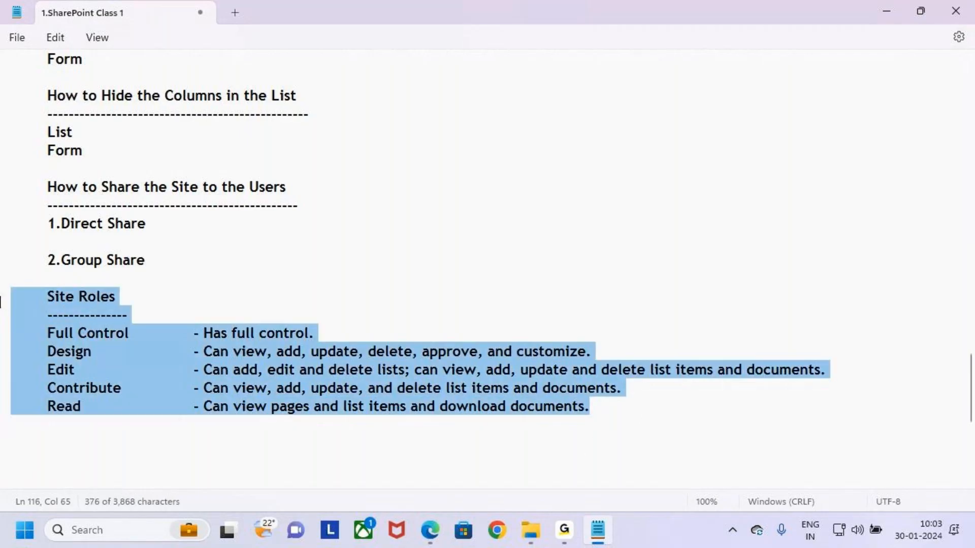
click(181, 261)
drag(56, 187, 281, 189)
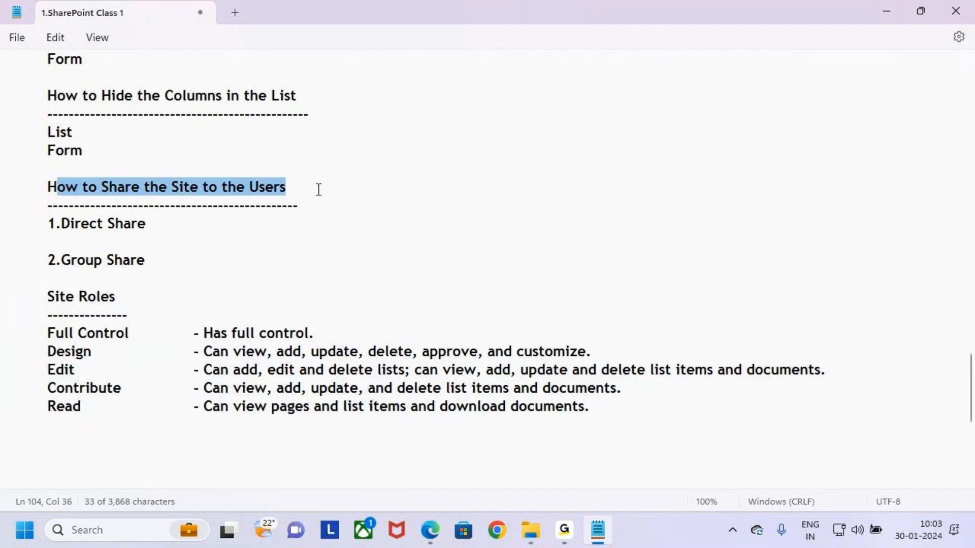
click(307, 209)
click(18, 295)
drag(18, 295, 557, 414)
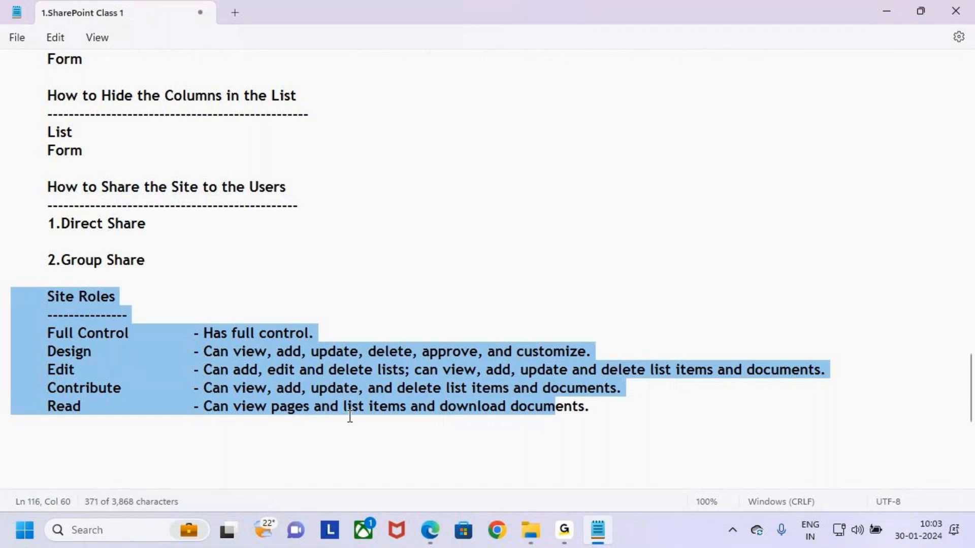
drag(613, 407, 1, 299)
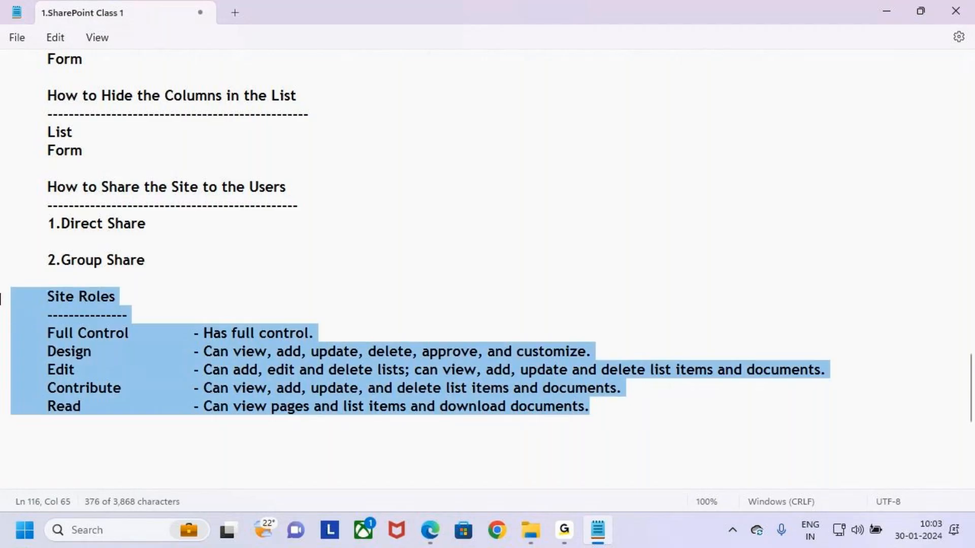
click(173, 263)
scroll(169, 286, up, 4)
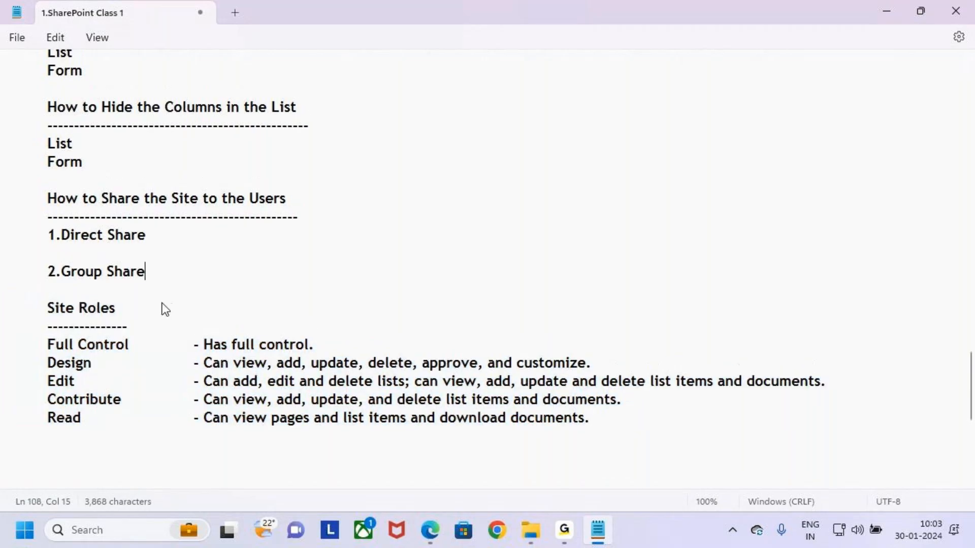
scroll(160, 281, up, 5)
drag(47, 150, 464, 202)
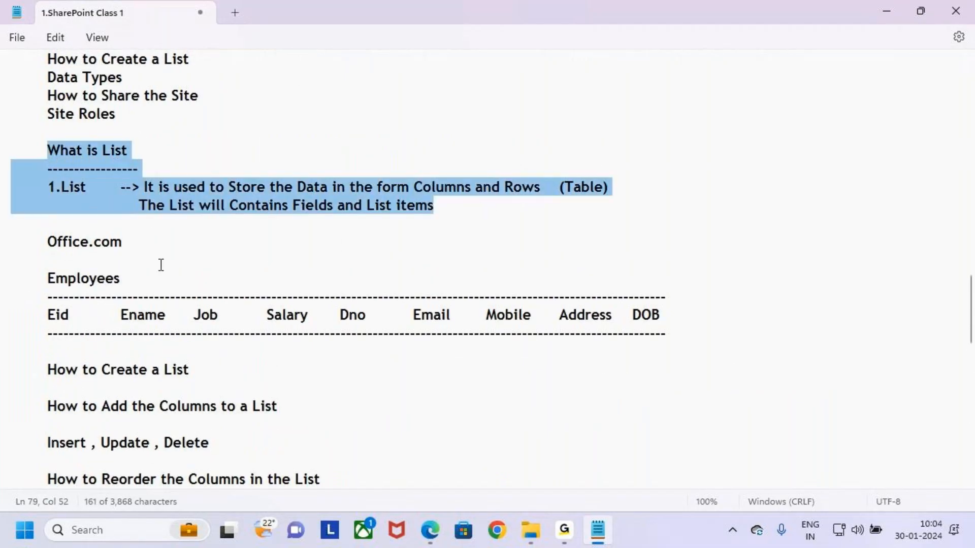
drag(51, 278, 230, 349)
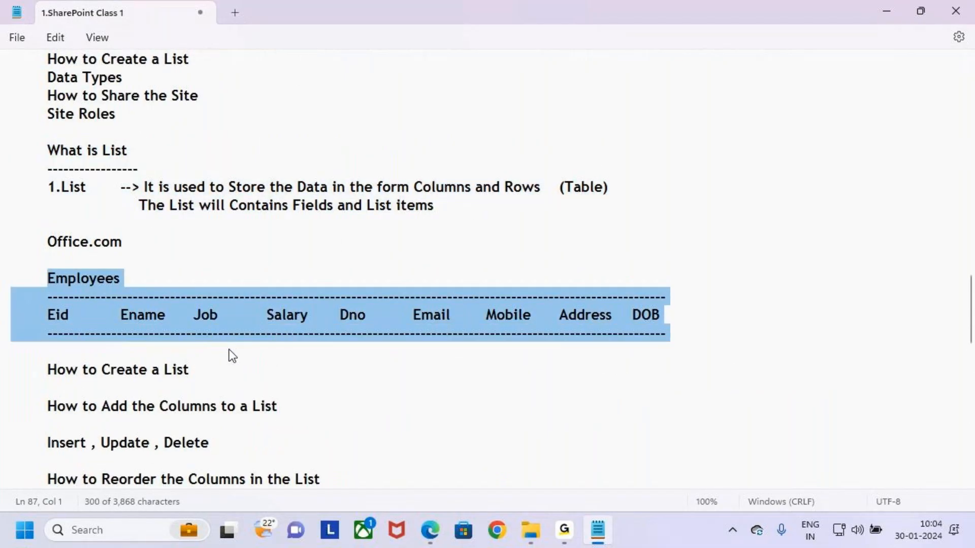
click(45, 375)
drag(44, 374, 232, 368)
drag(313, 410, 0, 416)
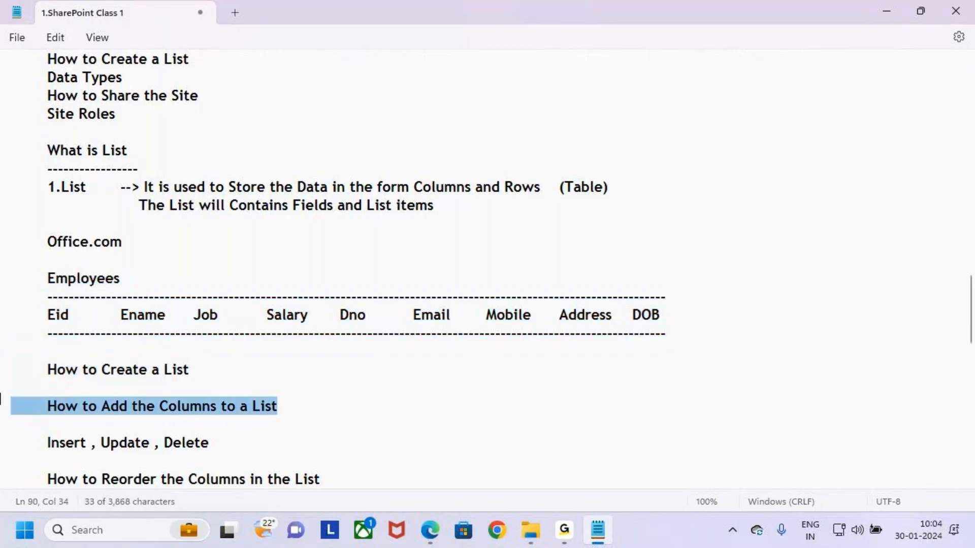
scroll(112, 395, down, 1)
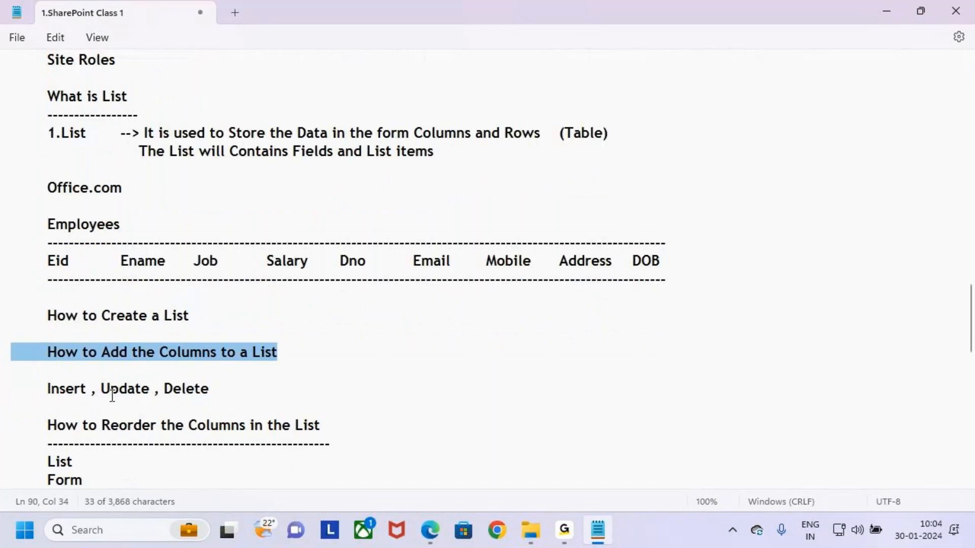
drag(40, 391, 228, 388)
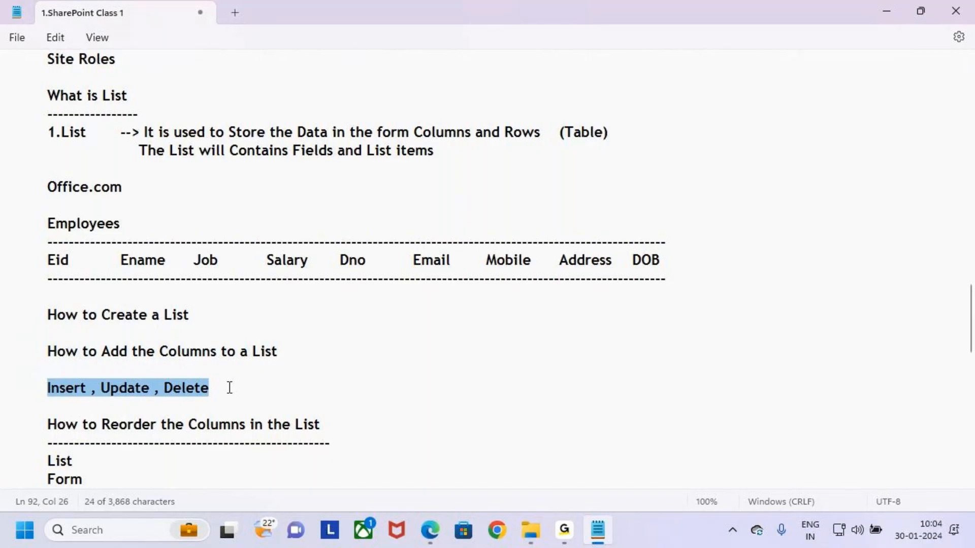
scroll(226, 393, down, 2)
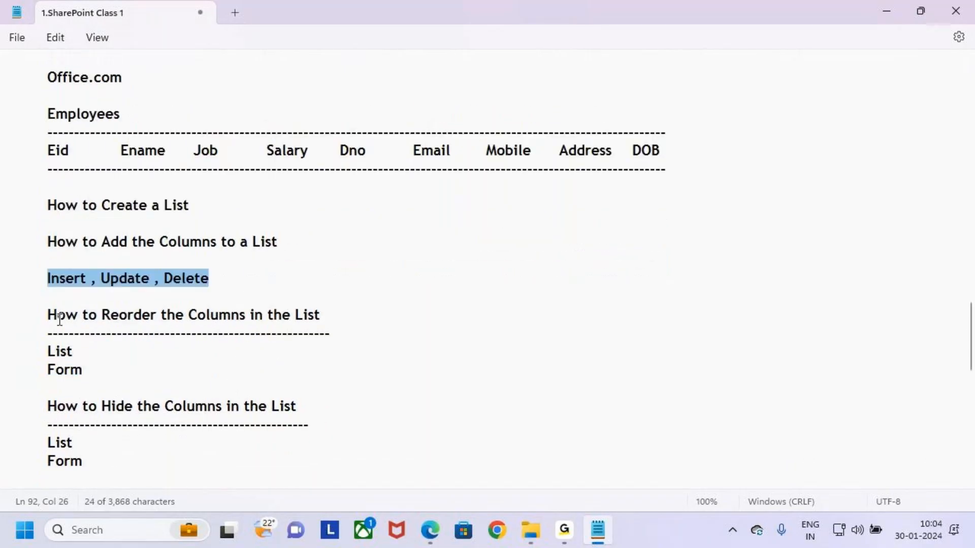
drag(57, 314, 337, 326)
drag(41, 350, 120, 372)
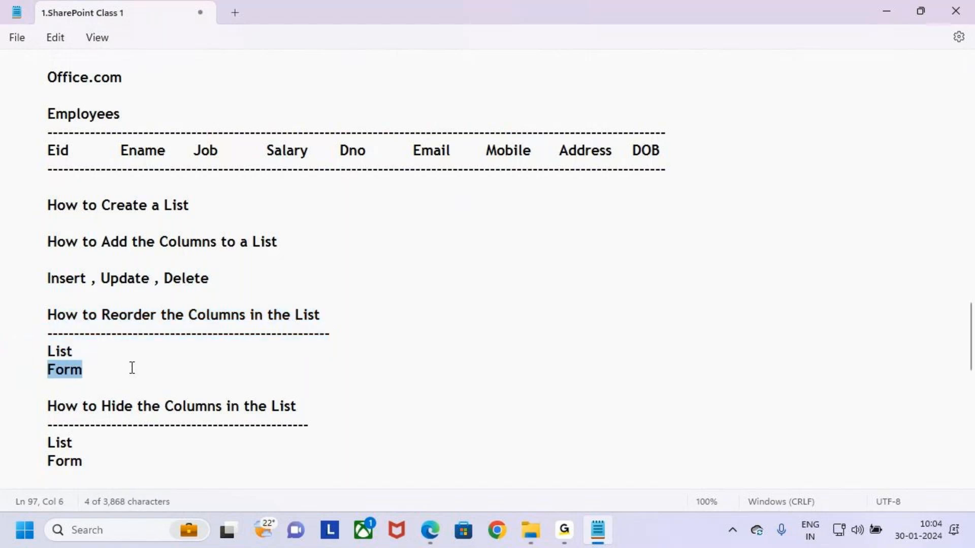
scroll(131, 367, down, 2)
drag(45, 297, 333, 296)
drag(47, 333, 98, 334)
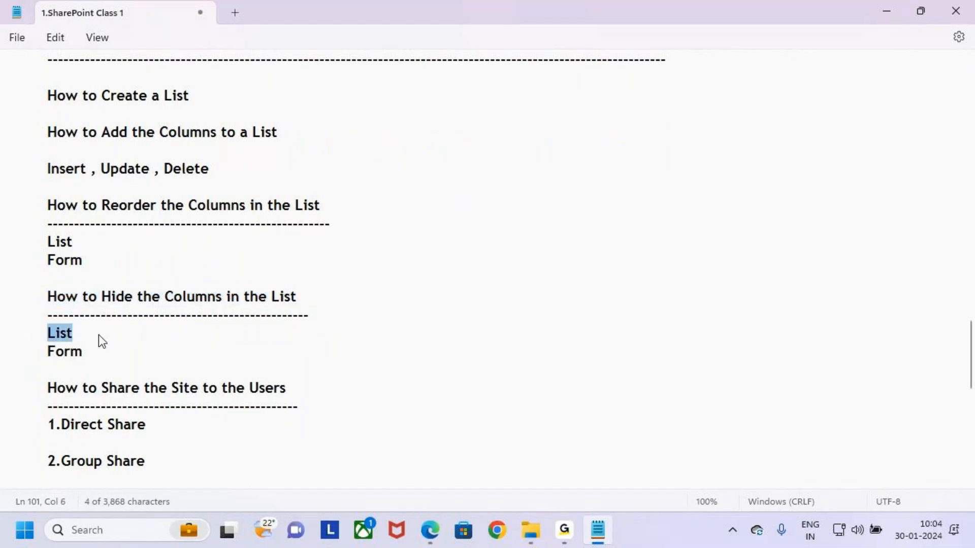
drag(46, 352, 127, 346)
scroll(129, 346, down, 3)
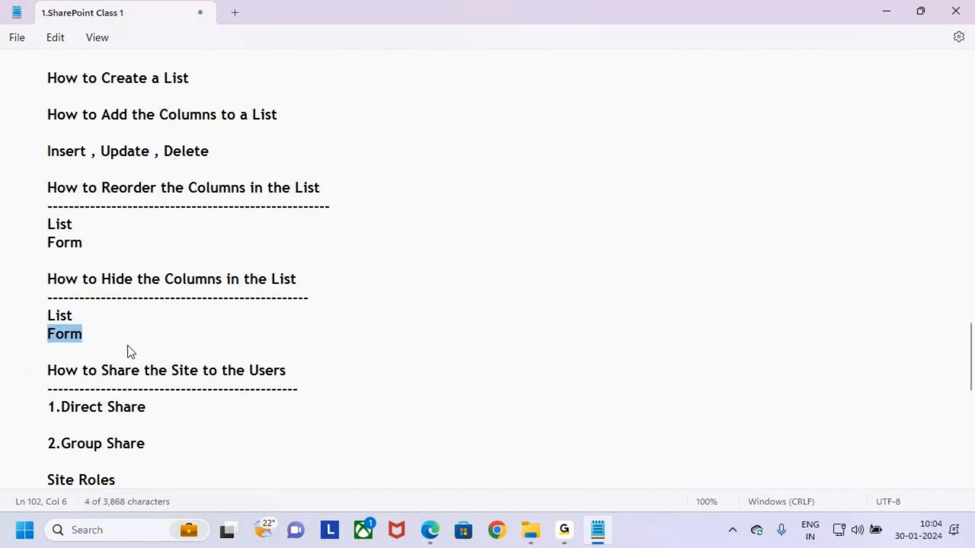
drag(46, 223, 378, 227)
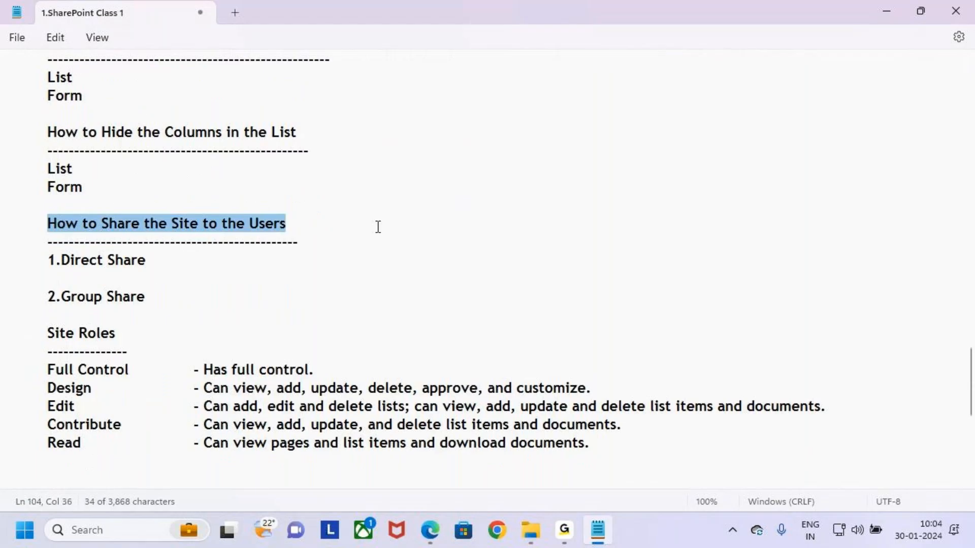
click(158, 264)
drag(37, 261, 187, 268)
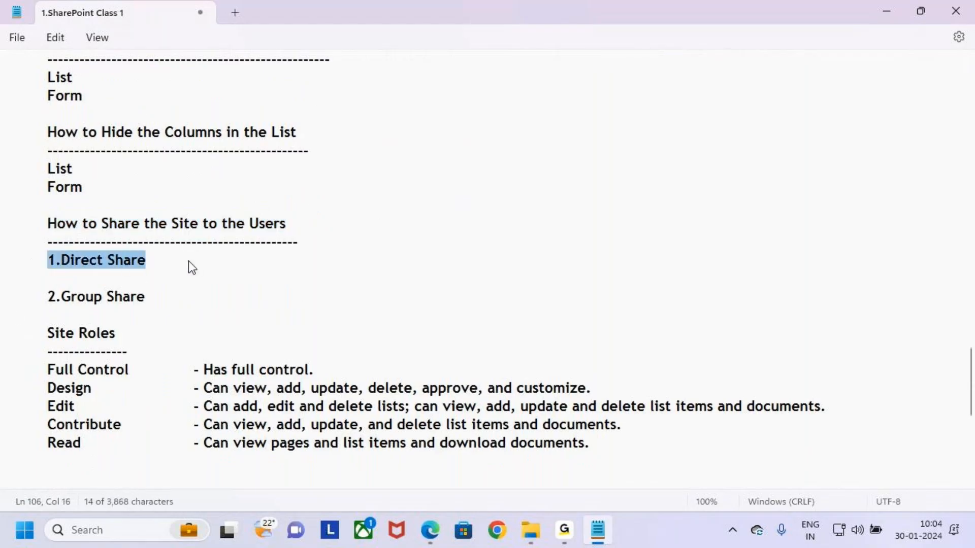
click(17, 302)
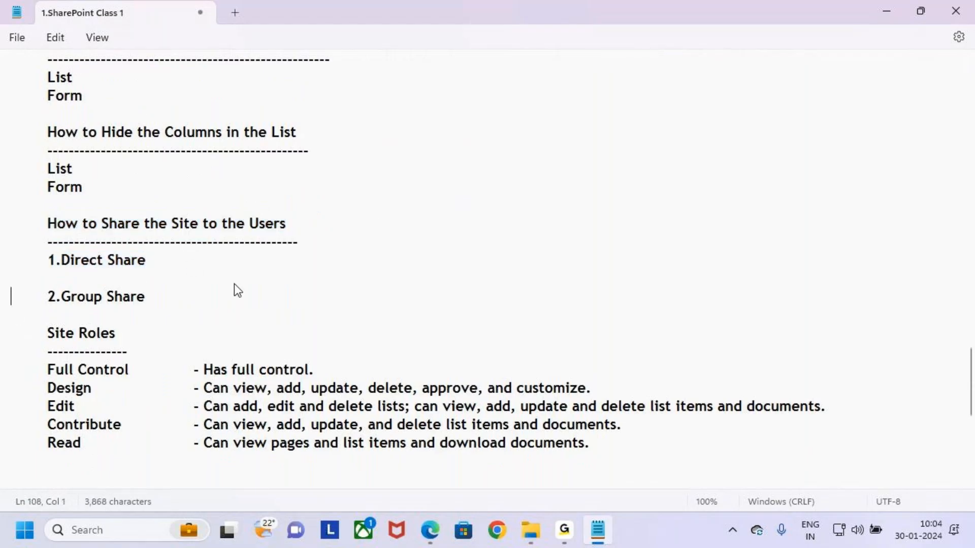
drag(26, 224, 86, 311)
click(81, 319)
click(27, 329)
click(37, 334)
drag(9, 330, 78, 364)
click(80, 370)
drag(23, 333, 612, 451)
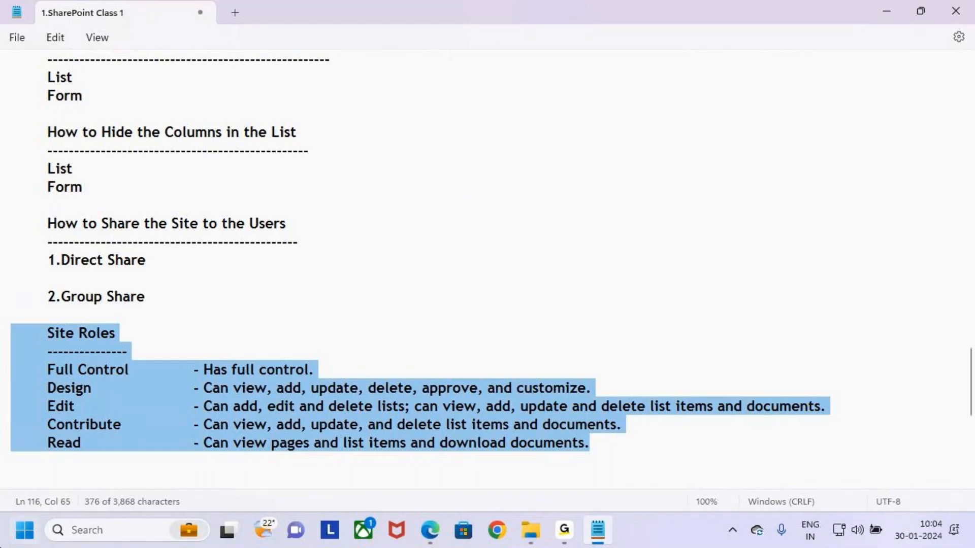
Deselect the Site Roles text and place the caret at the end of the Read line
click(145, 349)
scroll(541, 373, down, 2)
click(608, 327)
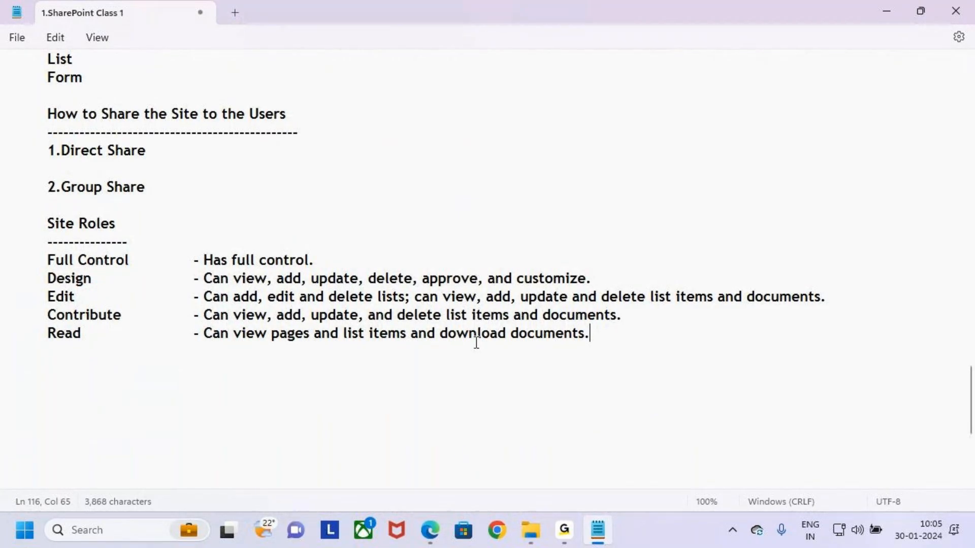
Scroll up to the What is List section and select the '1.List' label with its indentation
scroll(476, 343, up, 1)
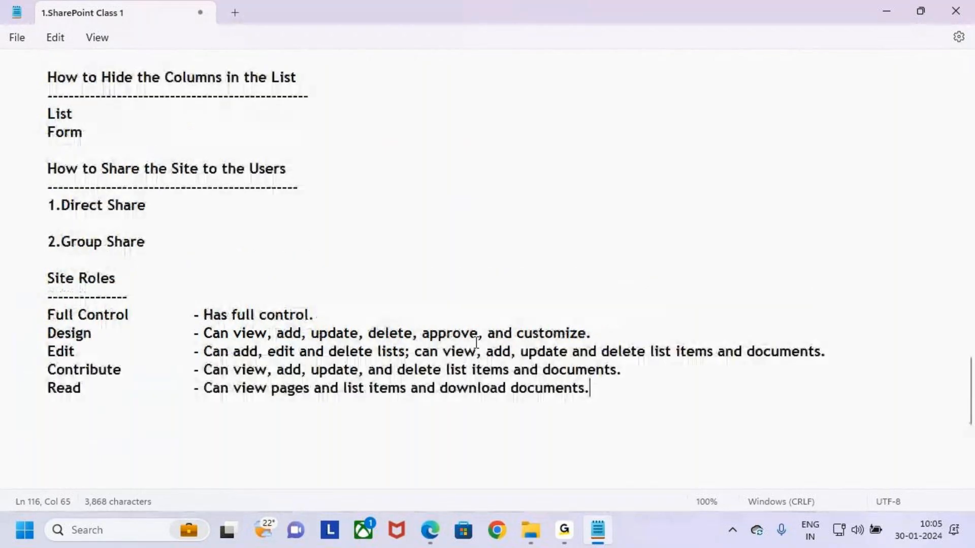
scroll(477, 342, up, 3)
scroll(96, 254, up, 4)
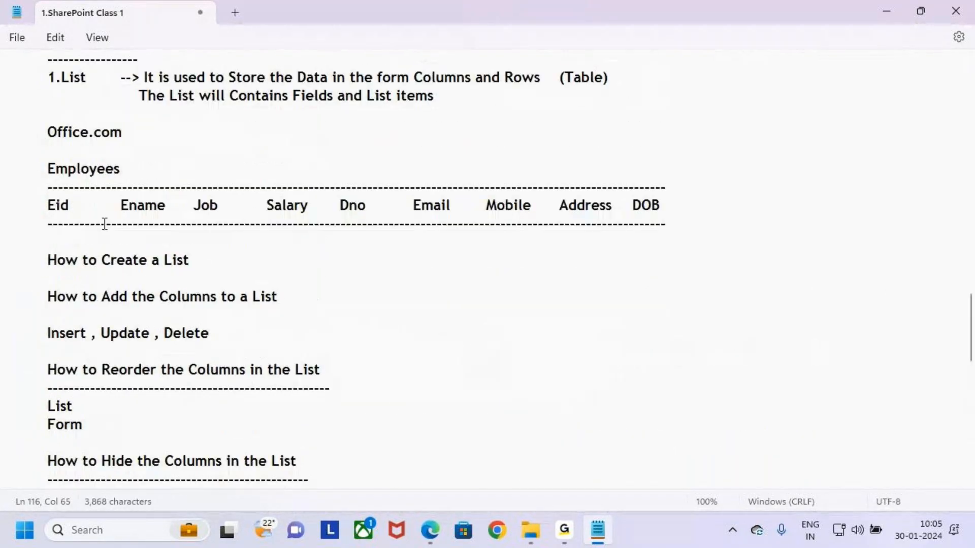
scroll(45, 243, up, 2)
drag(33, 190, 120, 193)
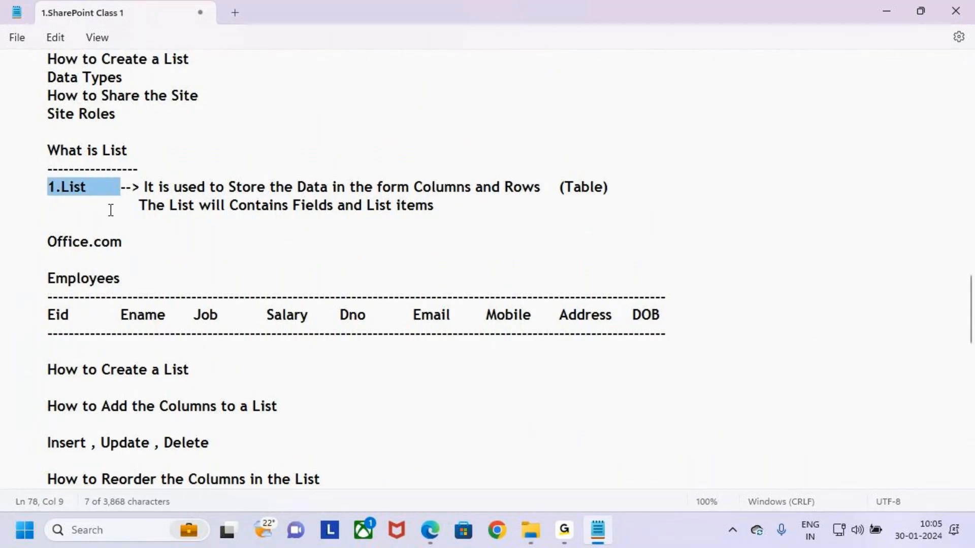
click(117, 204)
drag(27, 186, 124, 184)
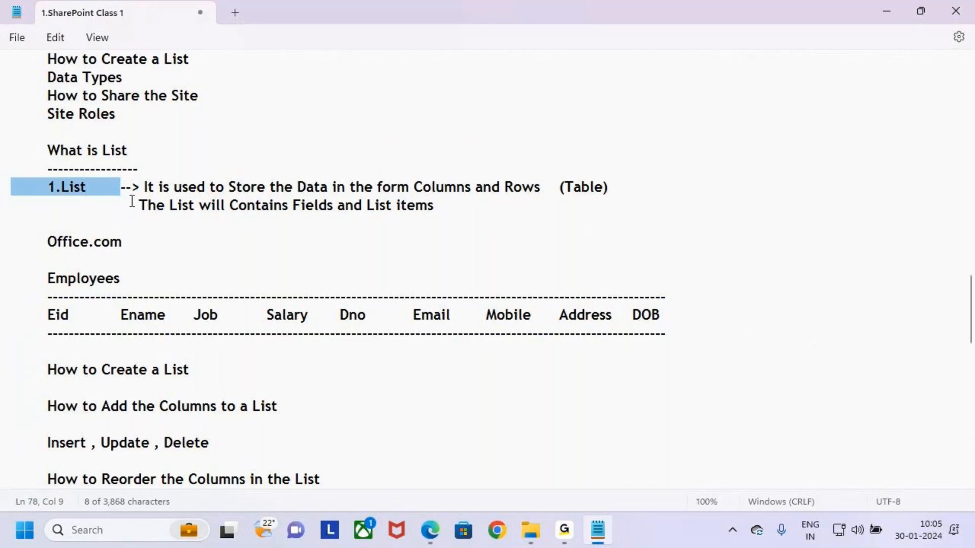
click(147, 219)
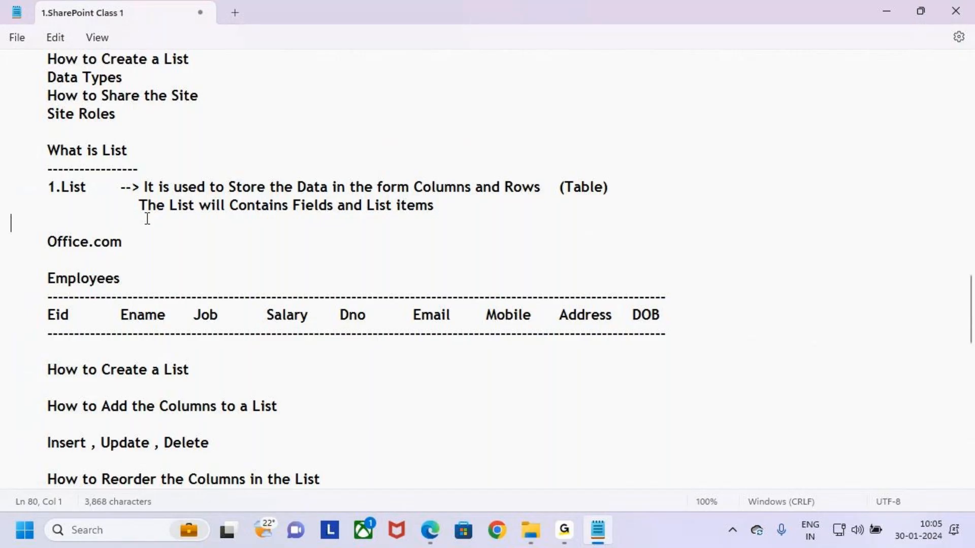
click(566, 540)
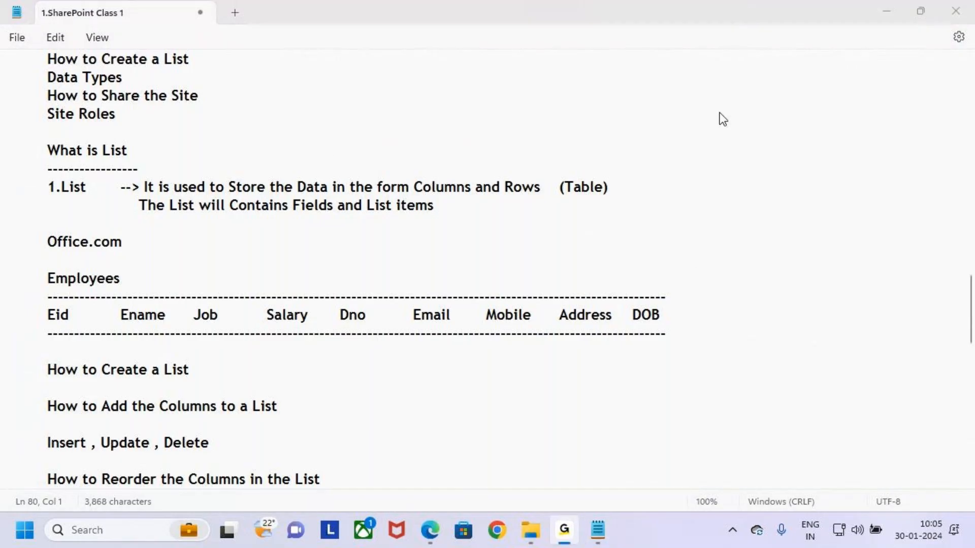